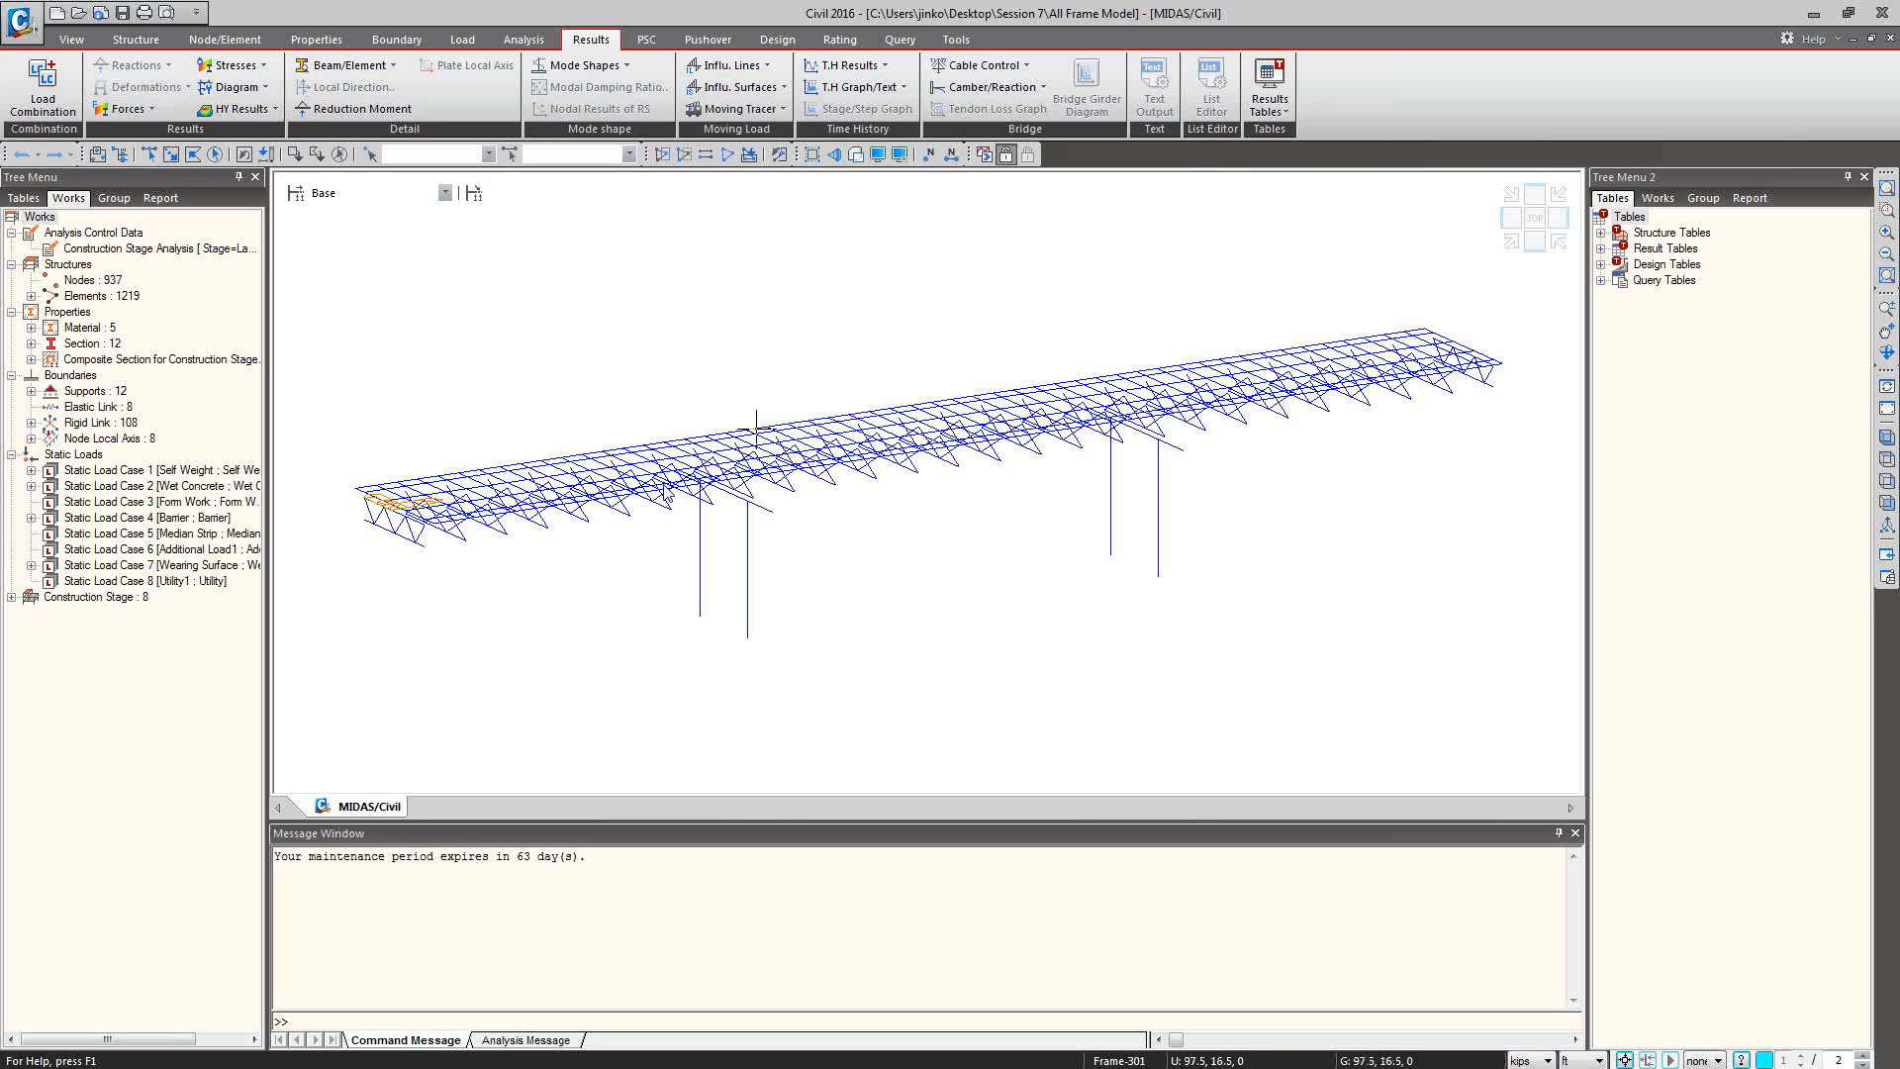
Check the bridge model's solid section shapes with the Hidden display, return to wireframe and tilt the view towards the deck.
{"action": "left_click", "coordinate": [857, 156]}
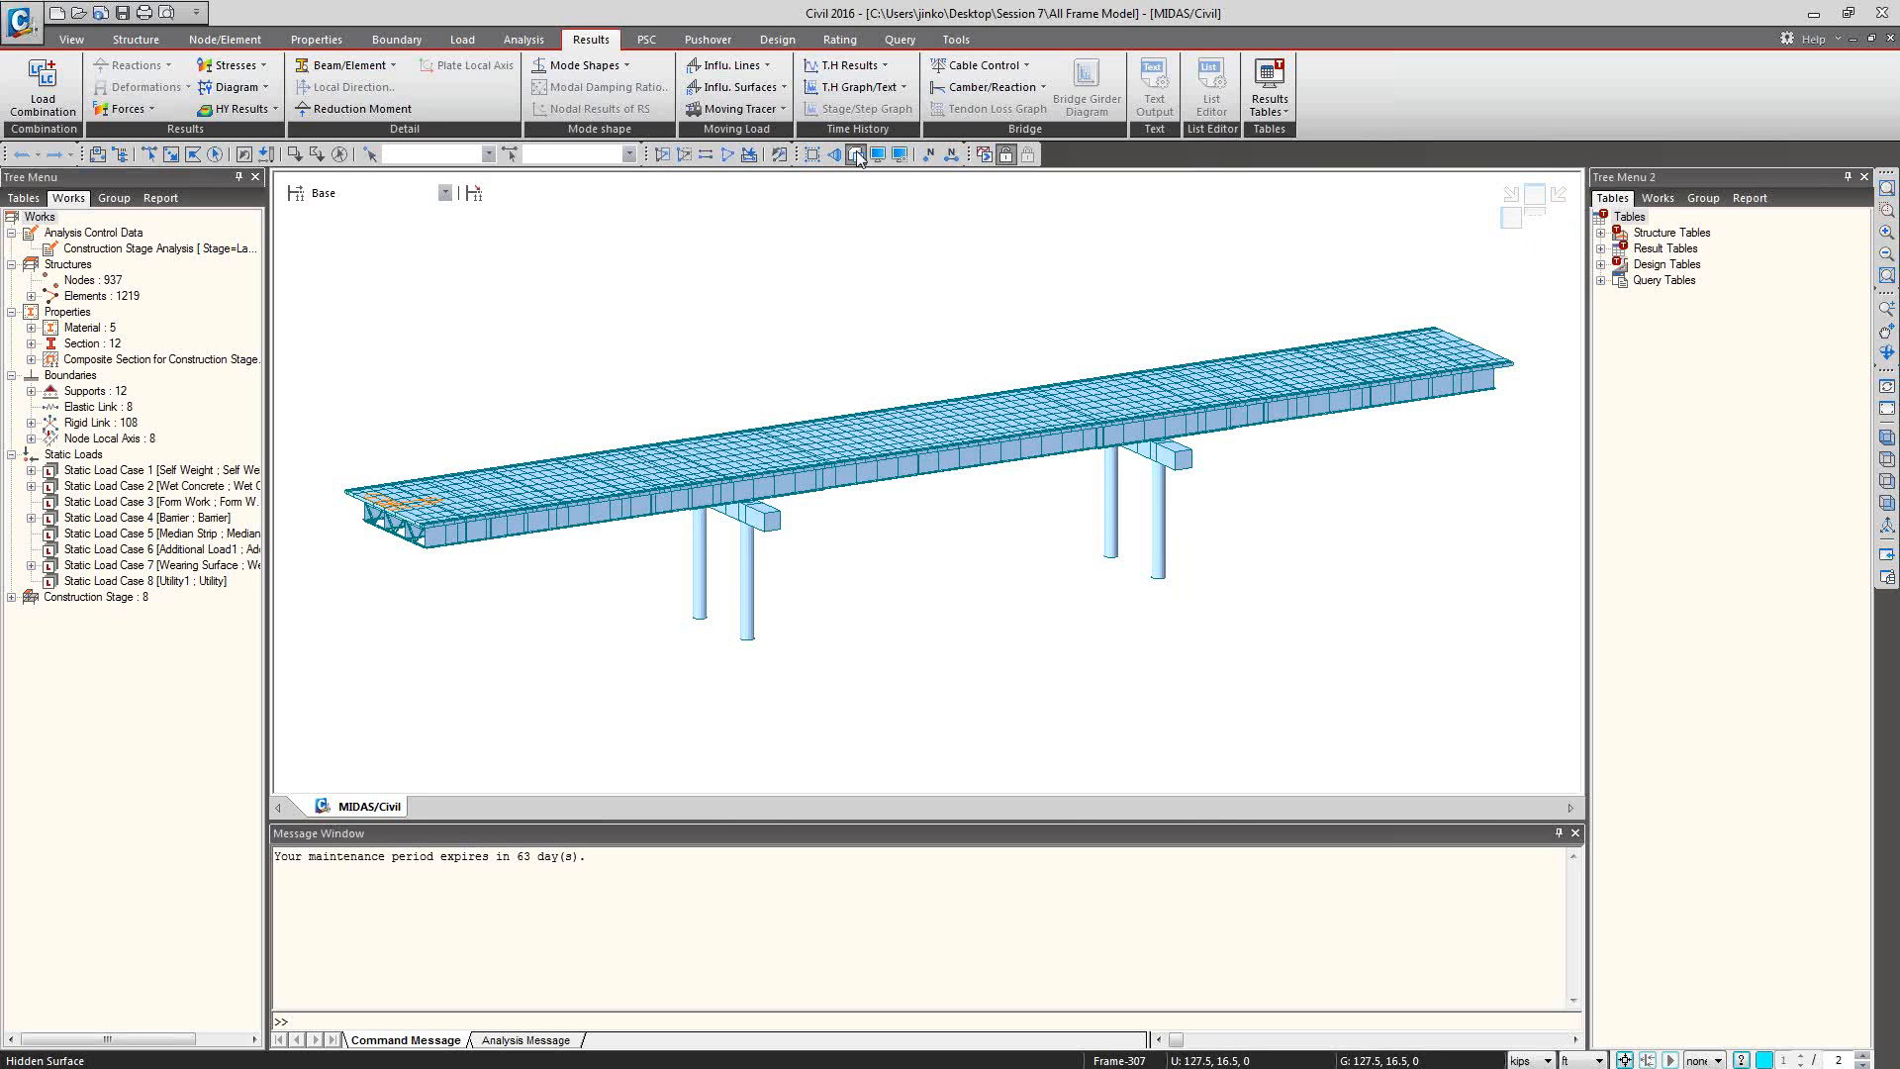
{"action": "left_click", "coordinate": [858, 156]}
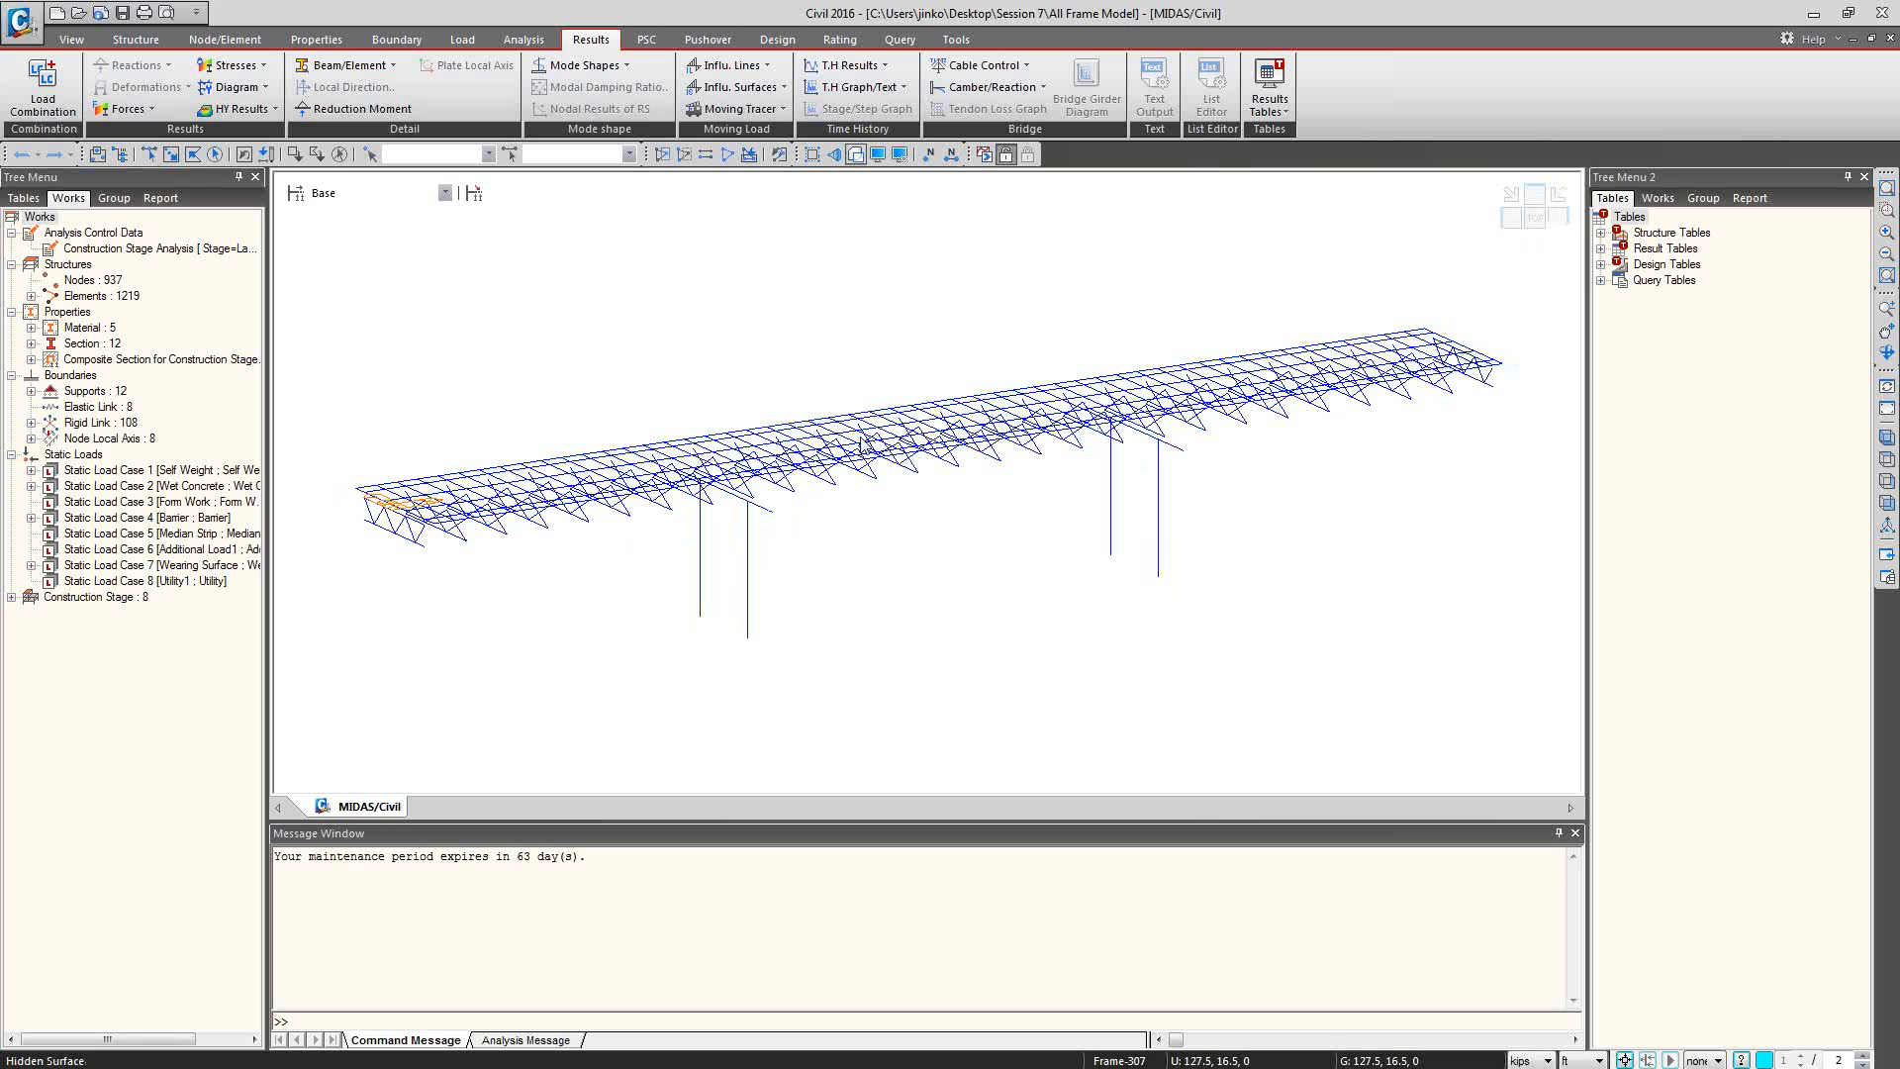
{"action": "middle_click_drag", "start_coordinate": [834, 504], "coordinate": [822, 560], "text": "ctrl"}
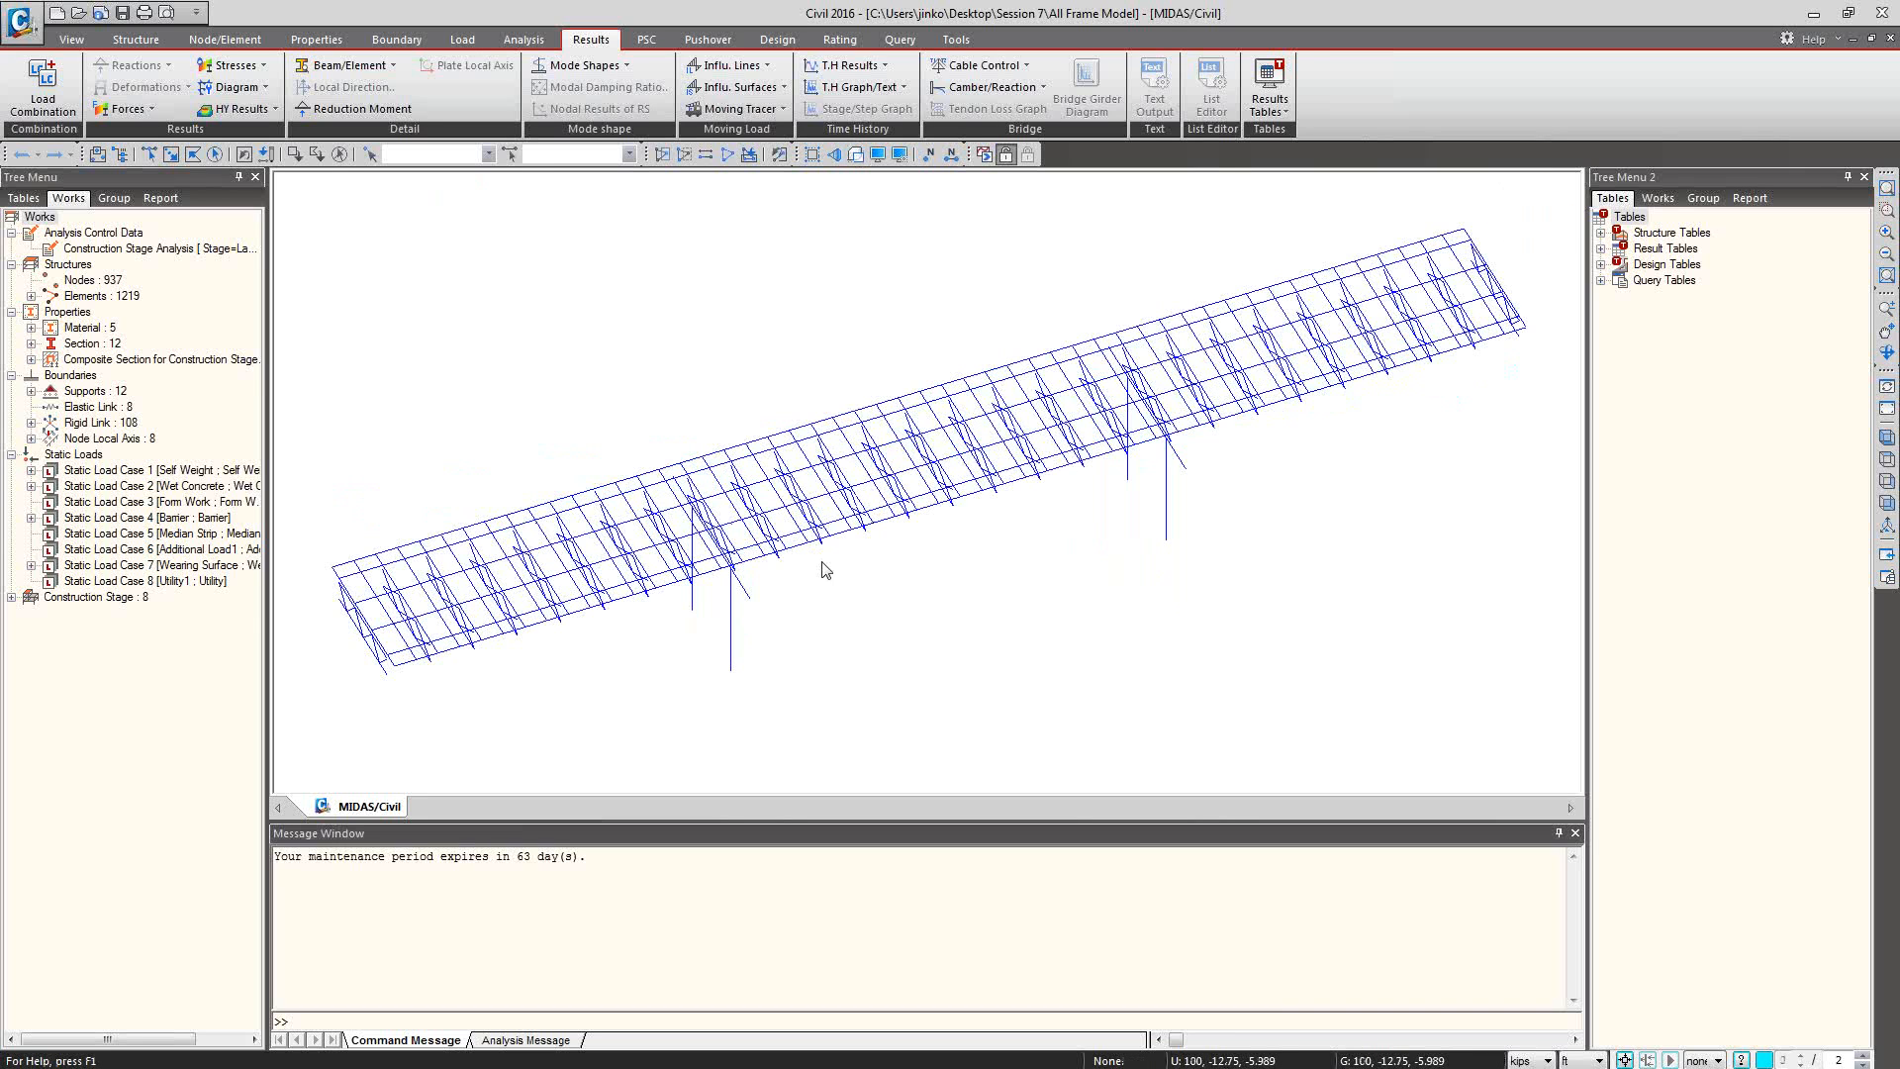
Highlight all beam elements in the model from the works tree, collapse the construction stage list, and clear the selection.
{"action": "left_click", "coordinate": [1662, 200]}
{"action": "left_click", "coordinate": [1620, 296]}
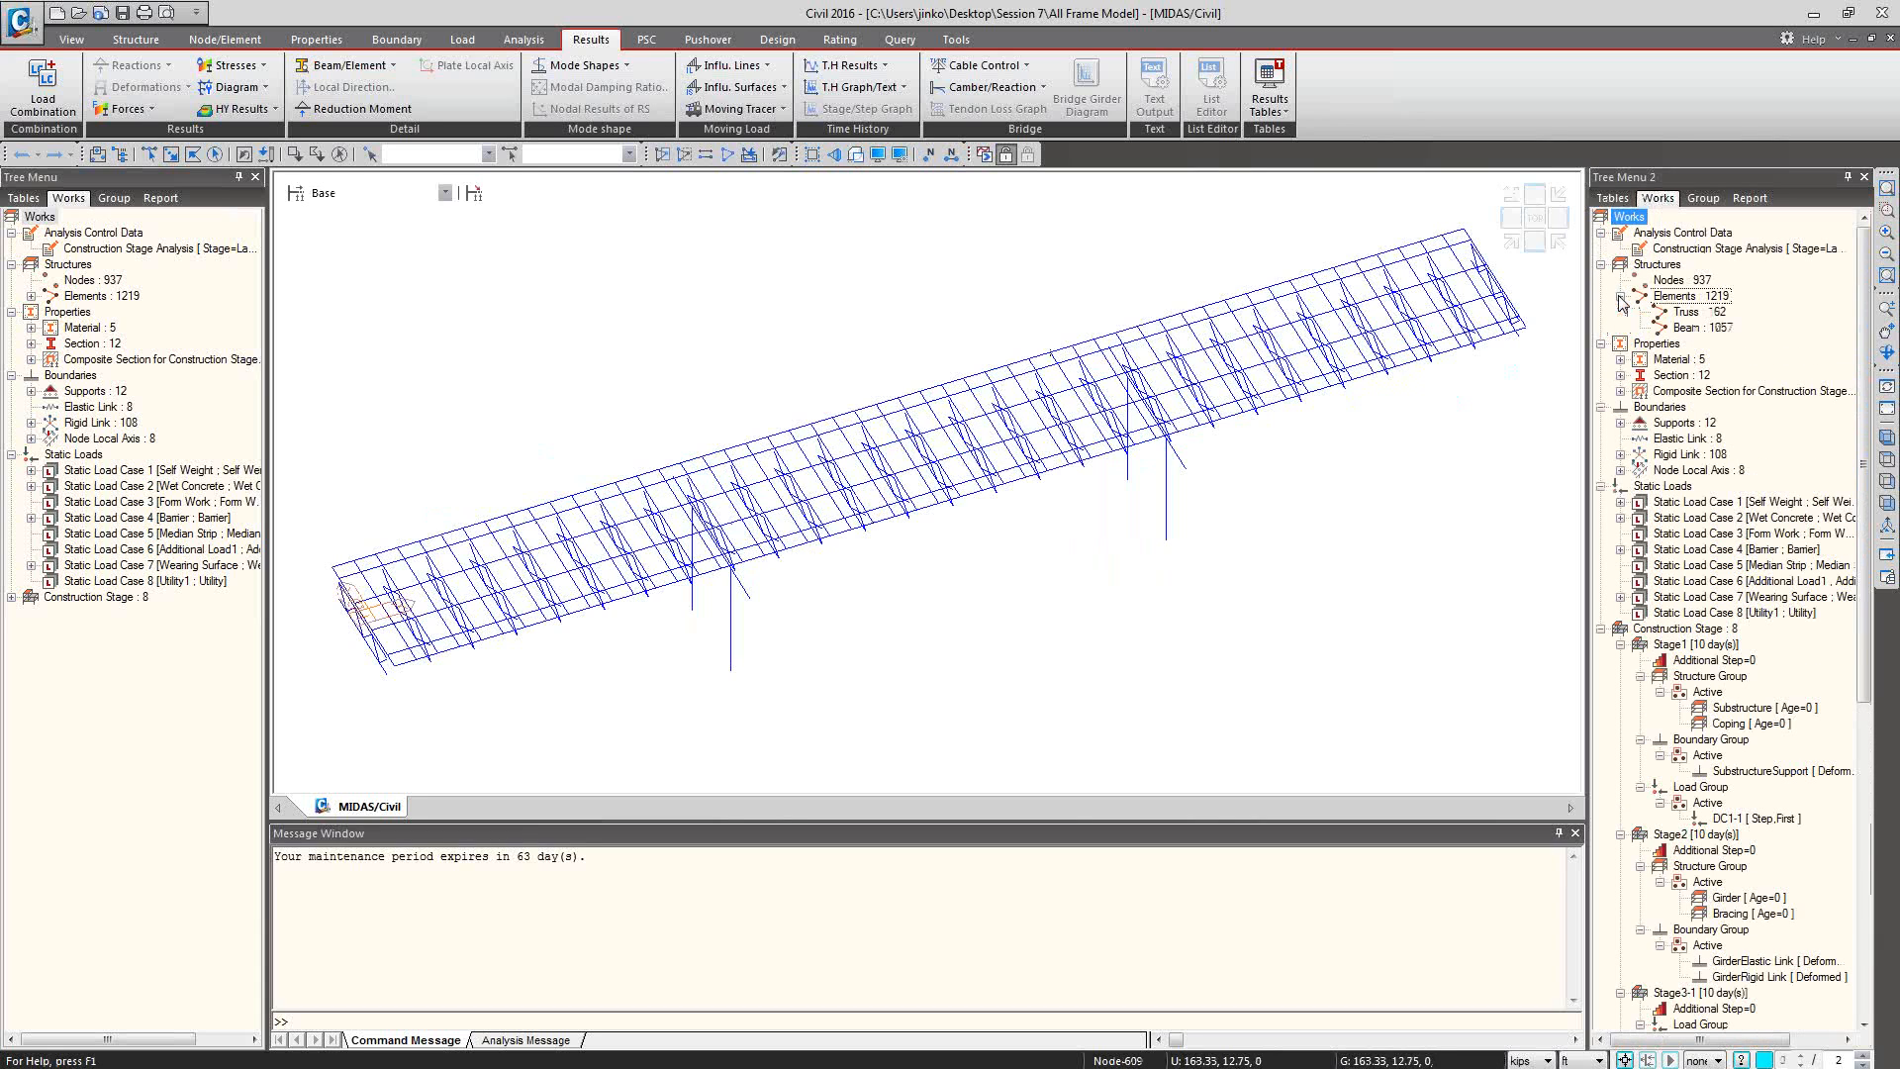
{"action": "left_click", "coordinate": [1701, 328]}
{"action": "double_click", "coordinate": [1704, 329]}
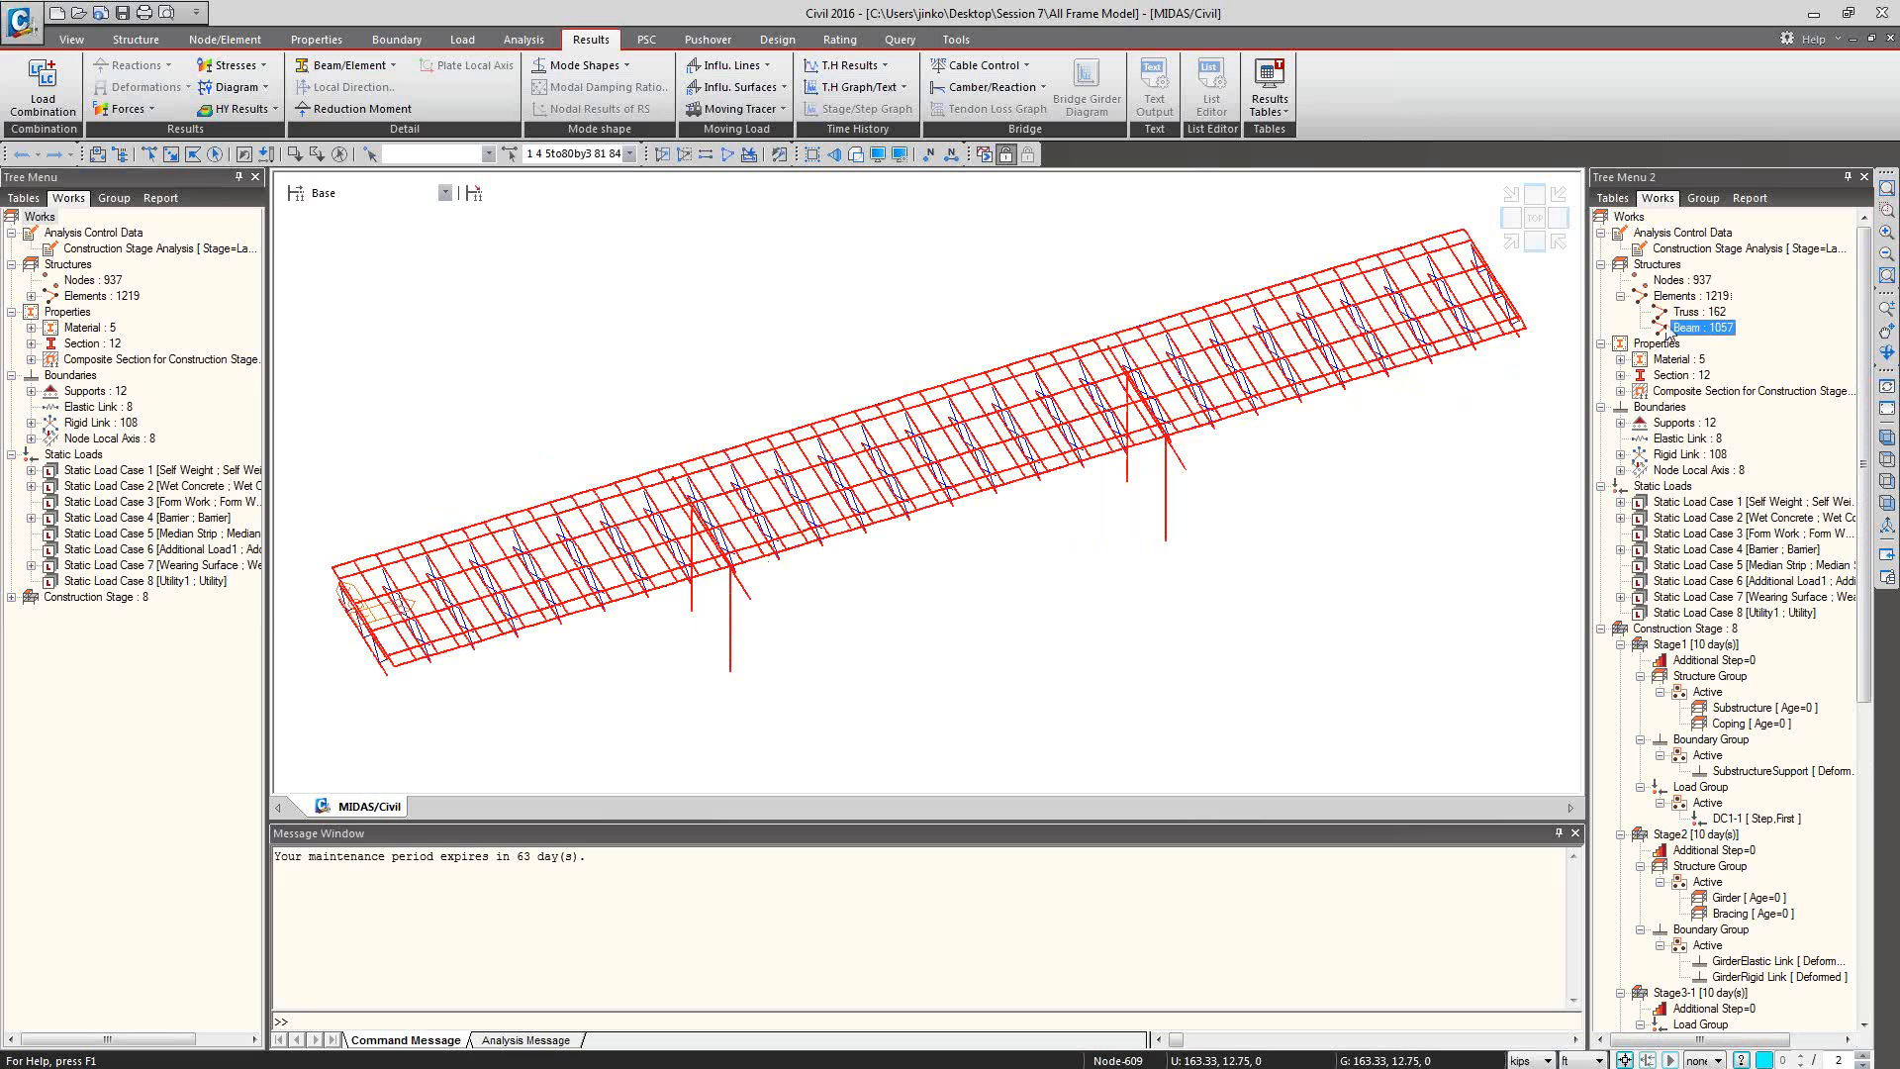
{"action": "left_click", "coordinate": [1601, 629]}
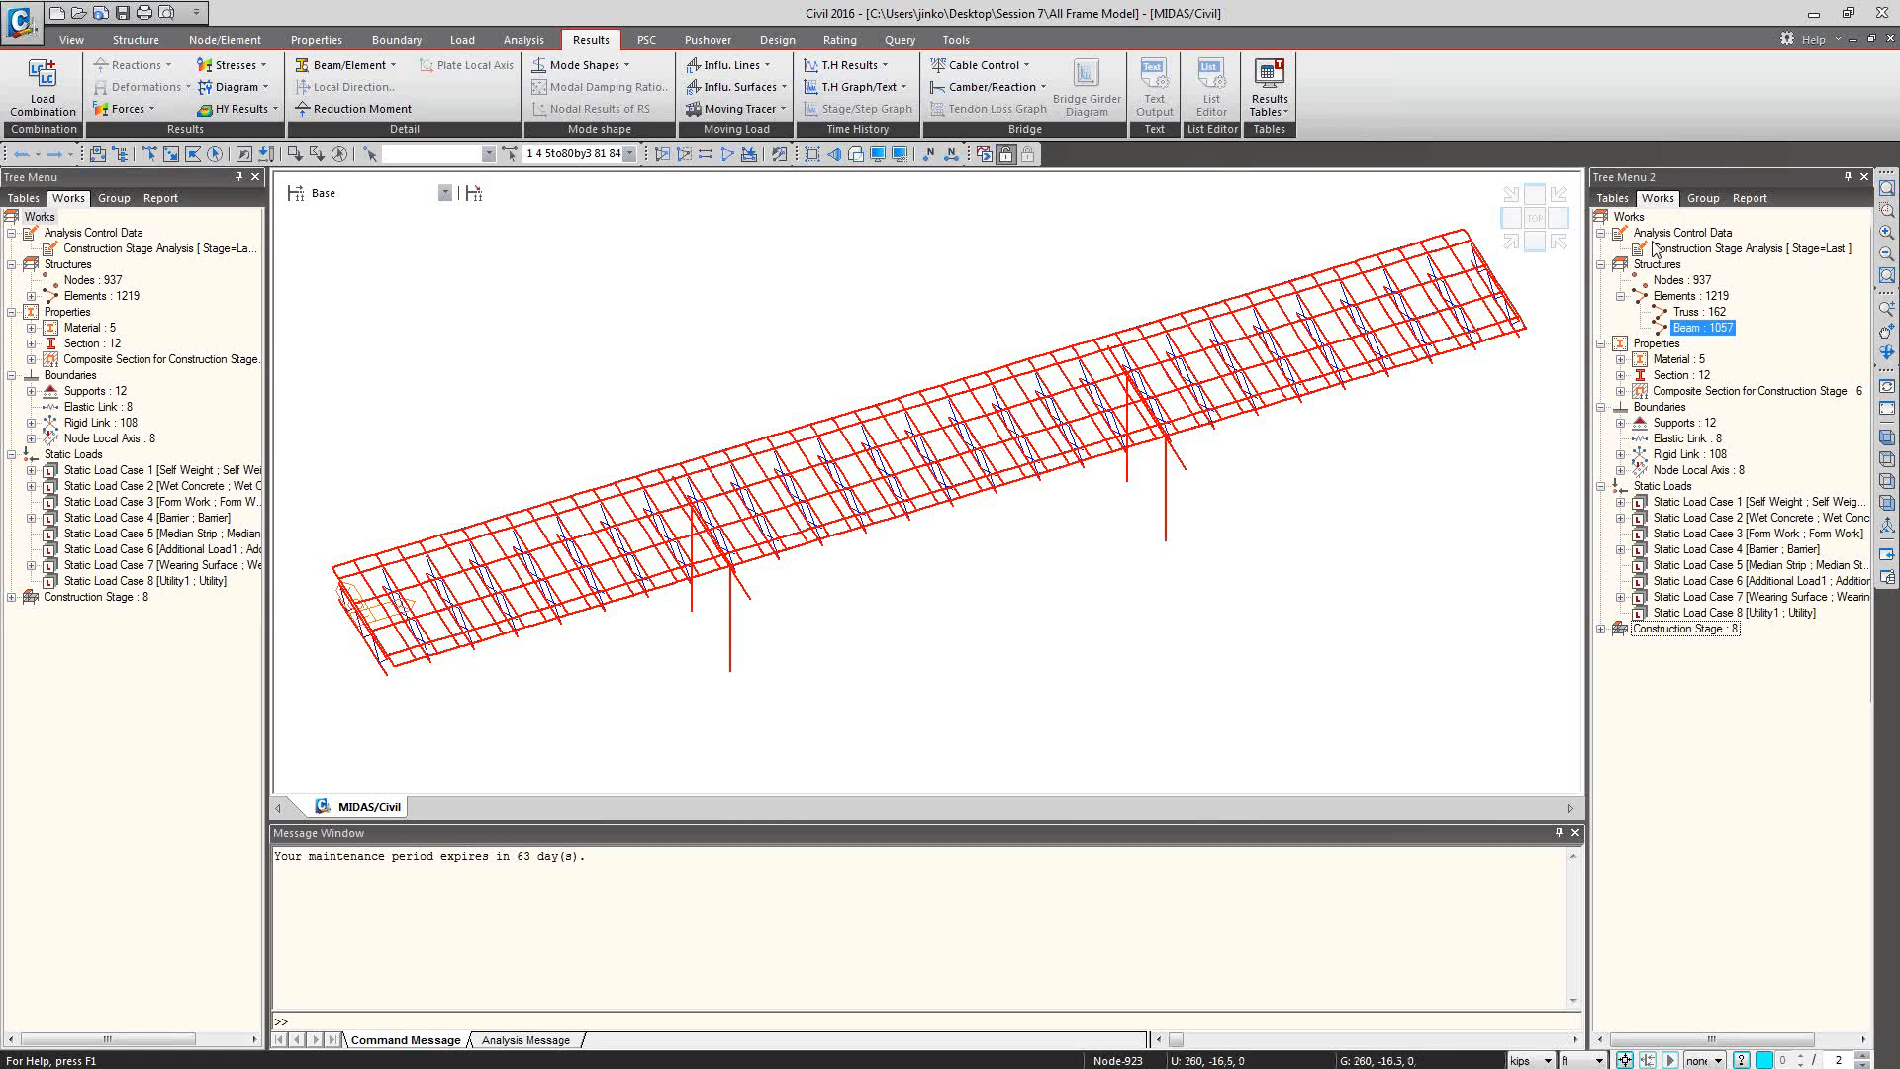
{"action": "left_click", "coordinate": [556, 280]}
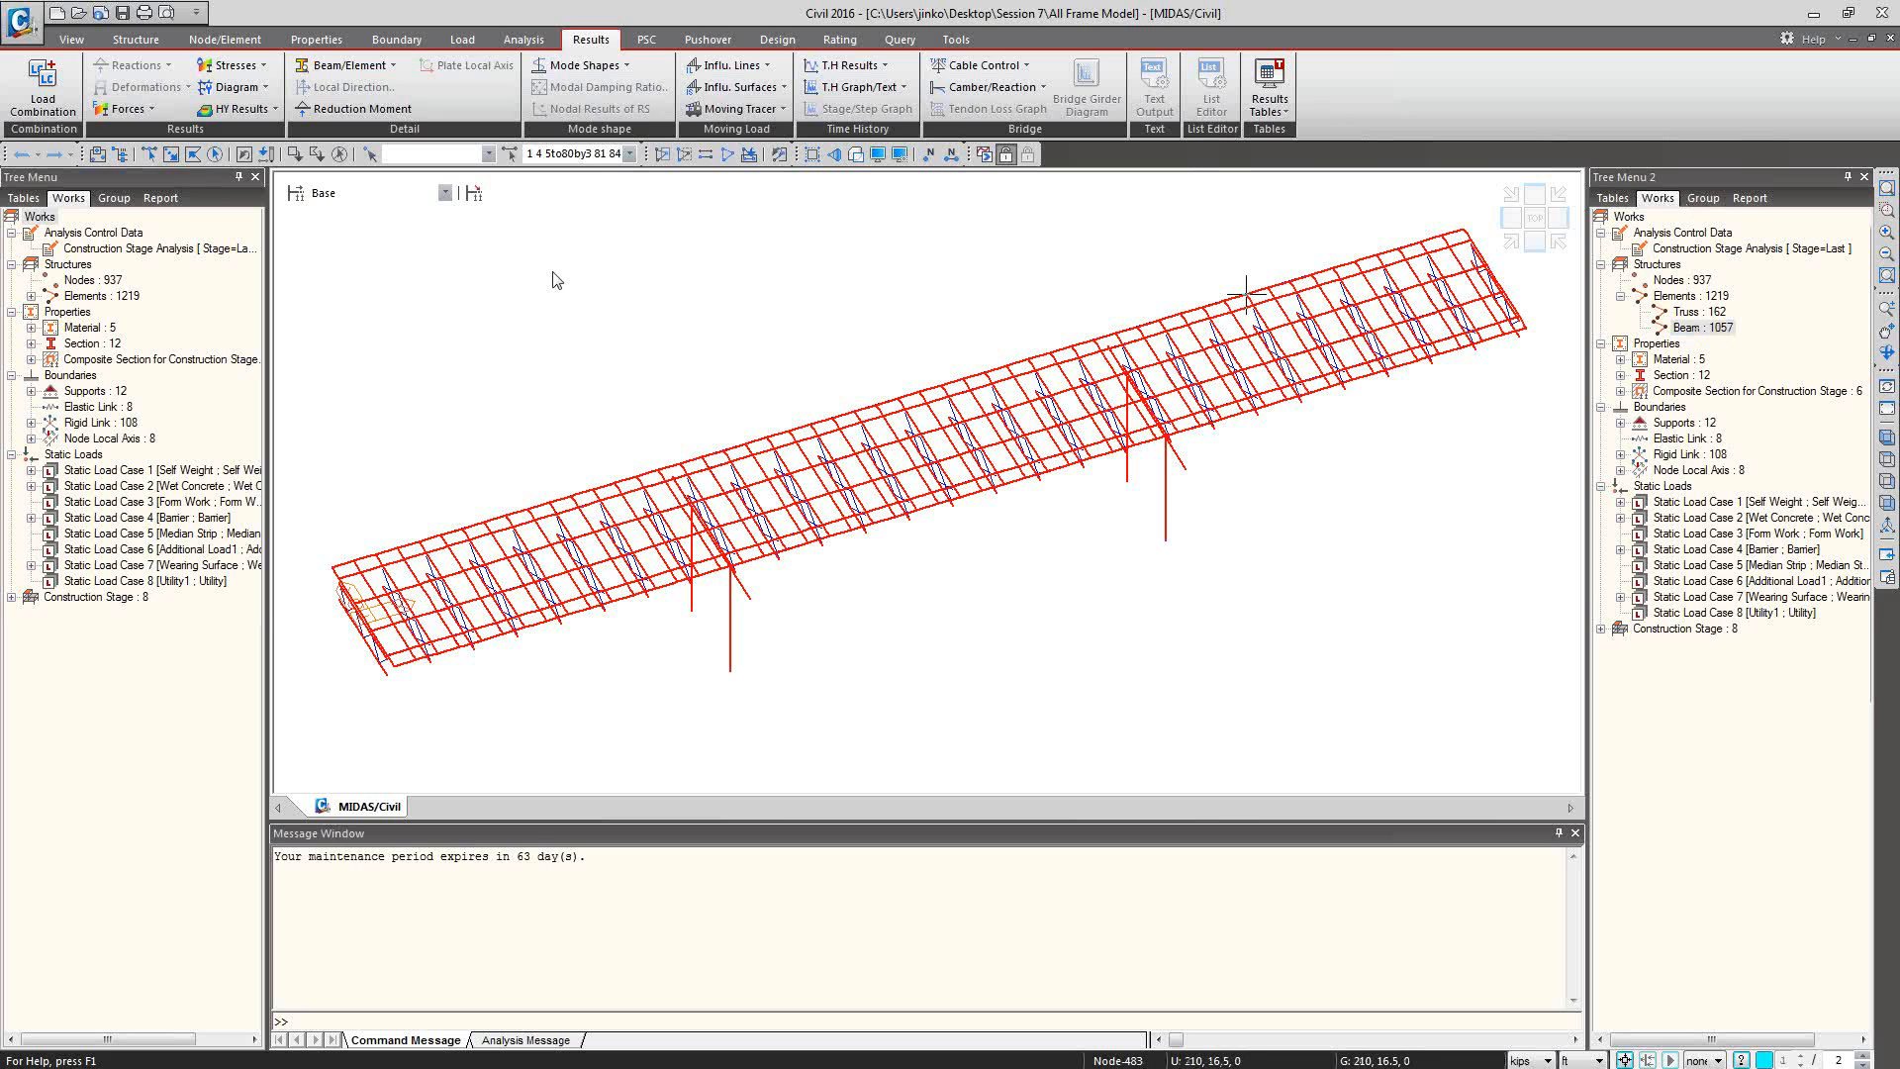
{"action": "key", "text": "Escape"}
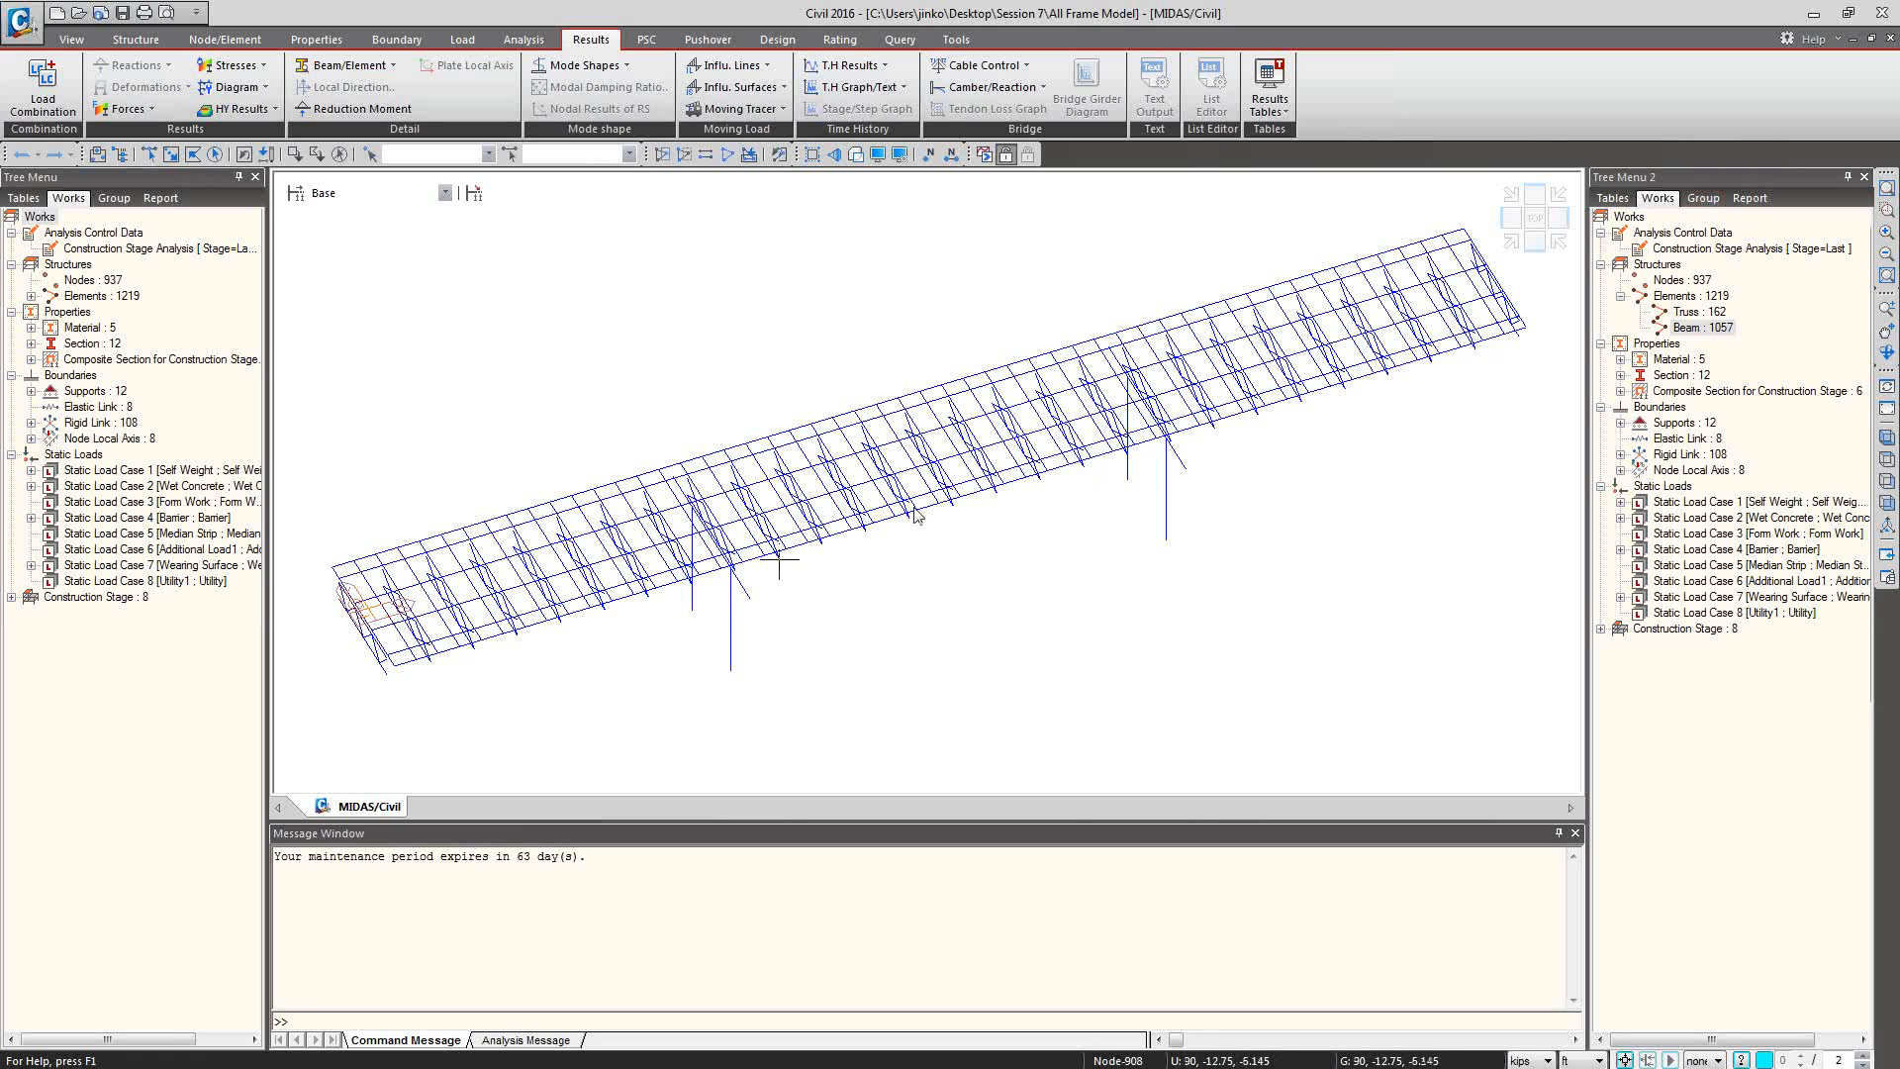
Activate only the Girder structure group and check its solid section shapes before returning to wireframe.
{"action": "left_click", "coordinate": [1700, 199]}
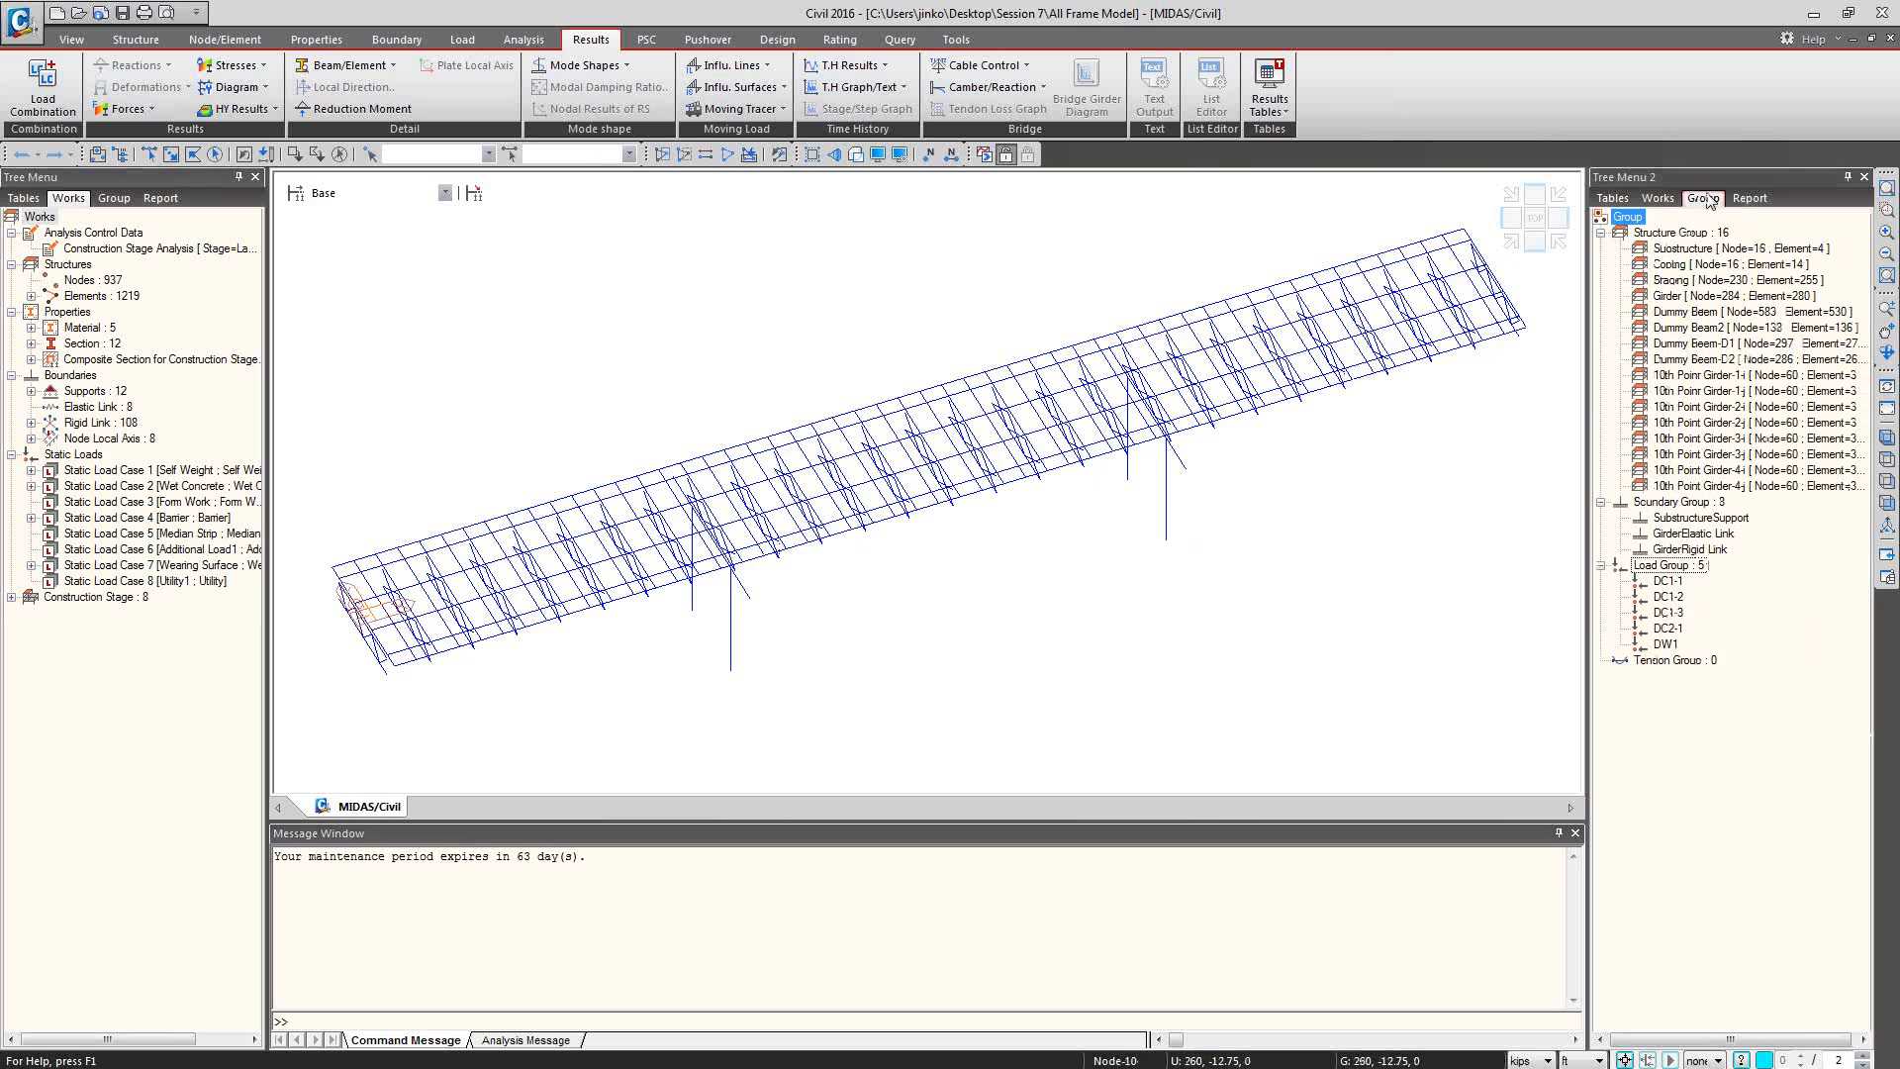
{"action": "left_click", "coordinate": [1698, 297]}
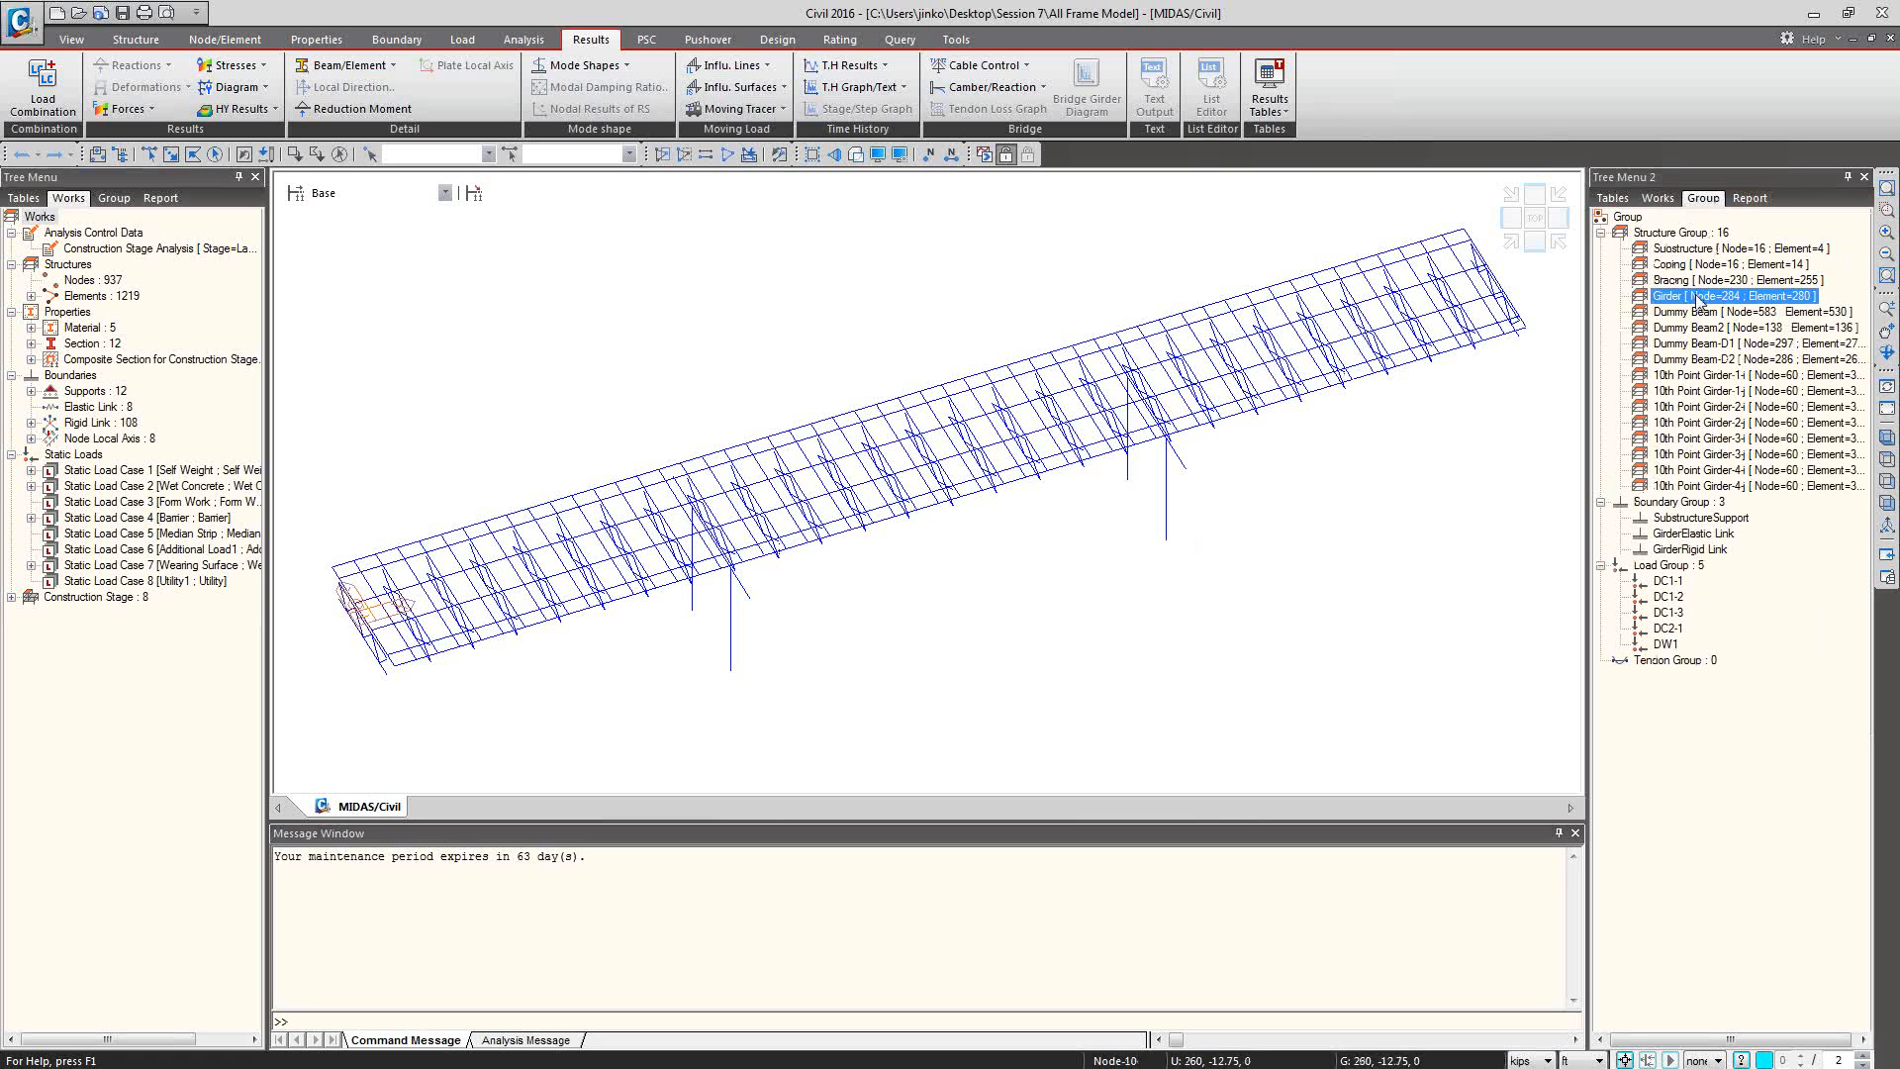
{"action": "right_click", "coordinate": [1702, 299]}
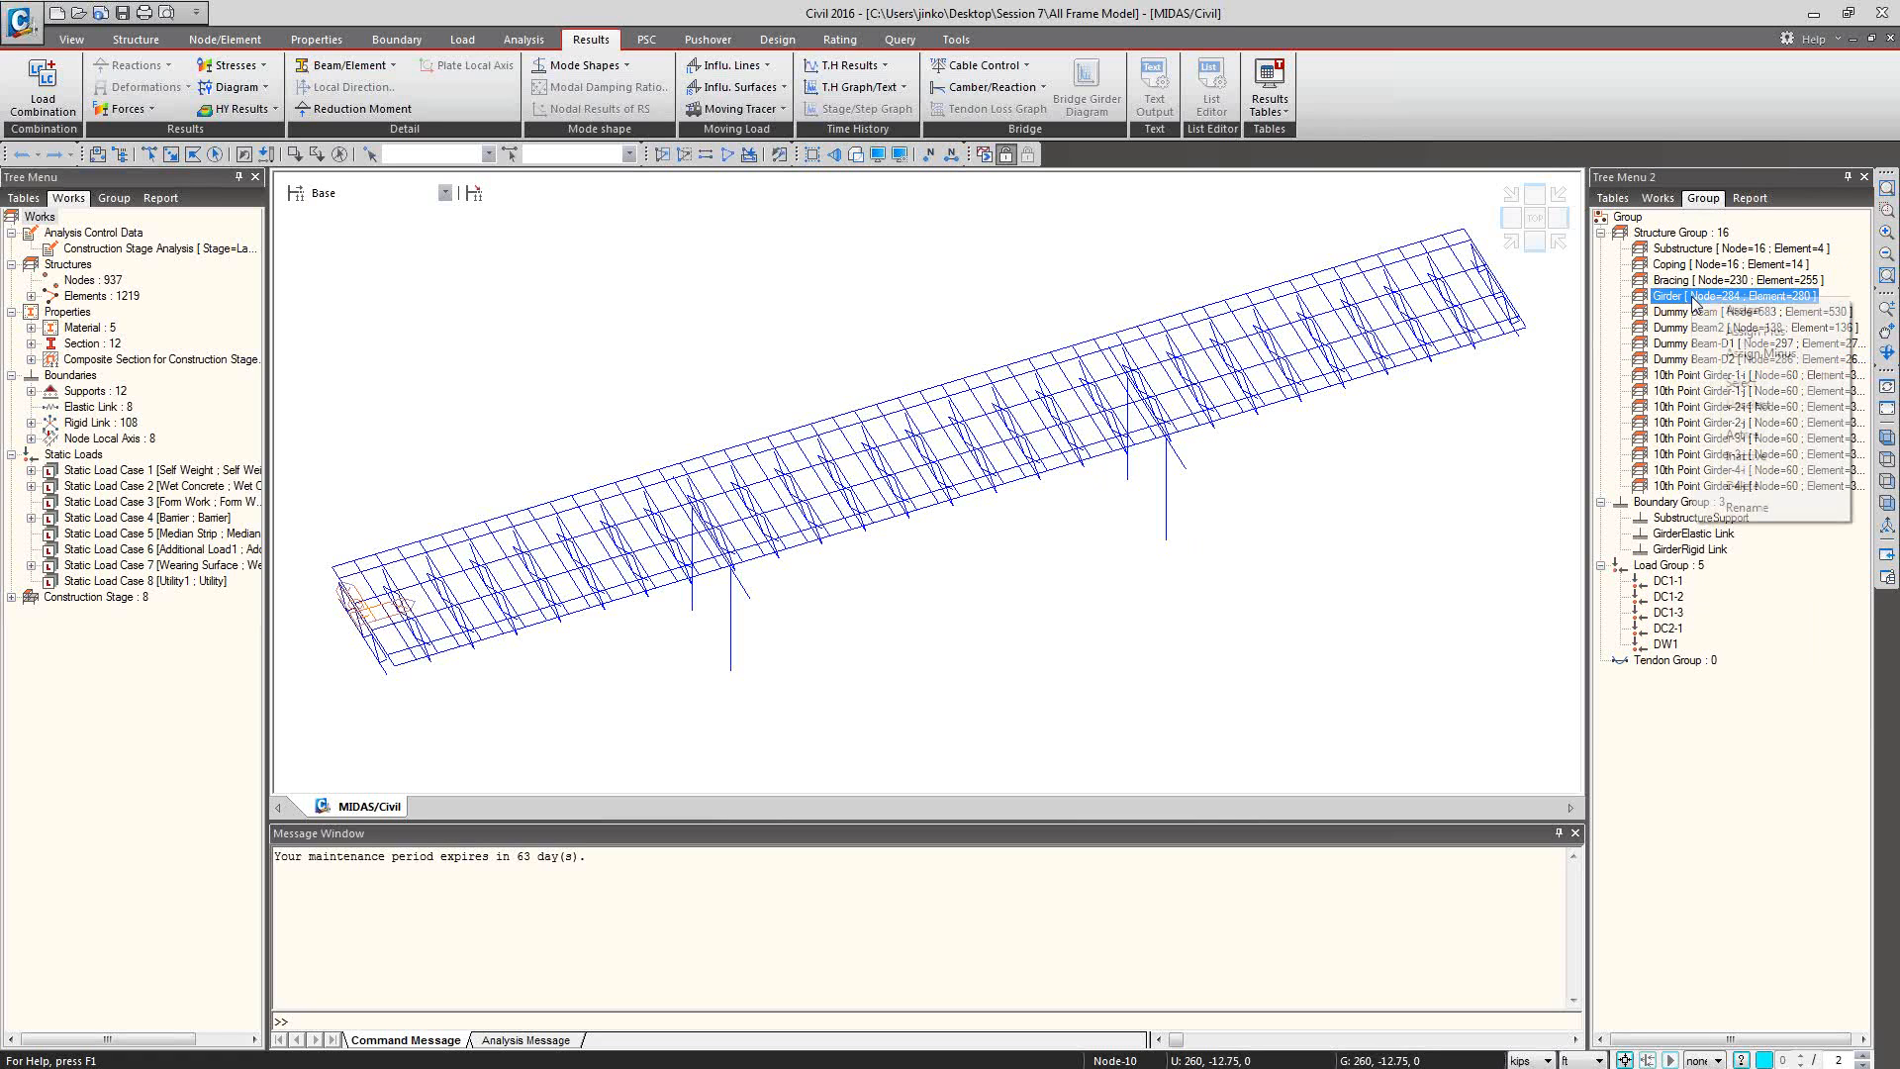
{"action": "left_click", "coordinate": [1742, 434]}
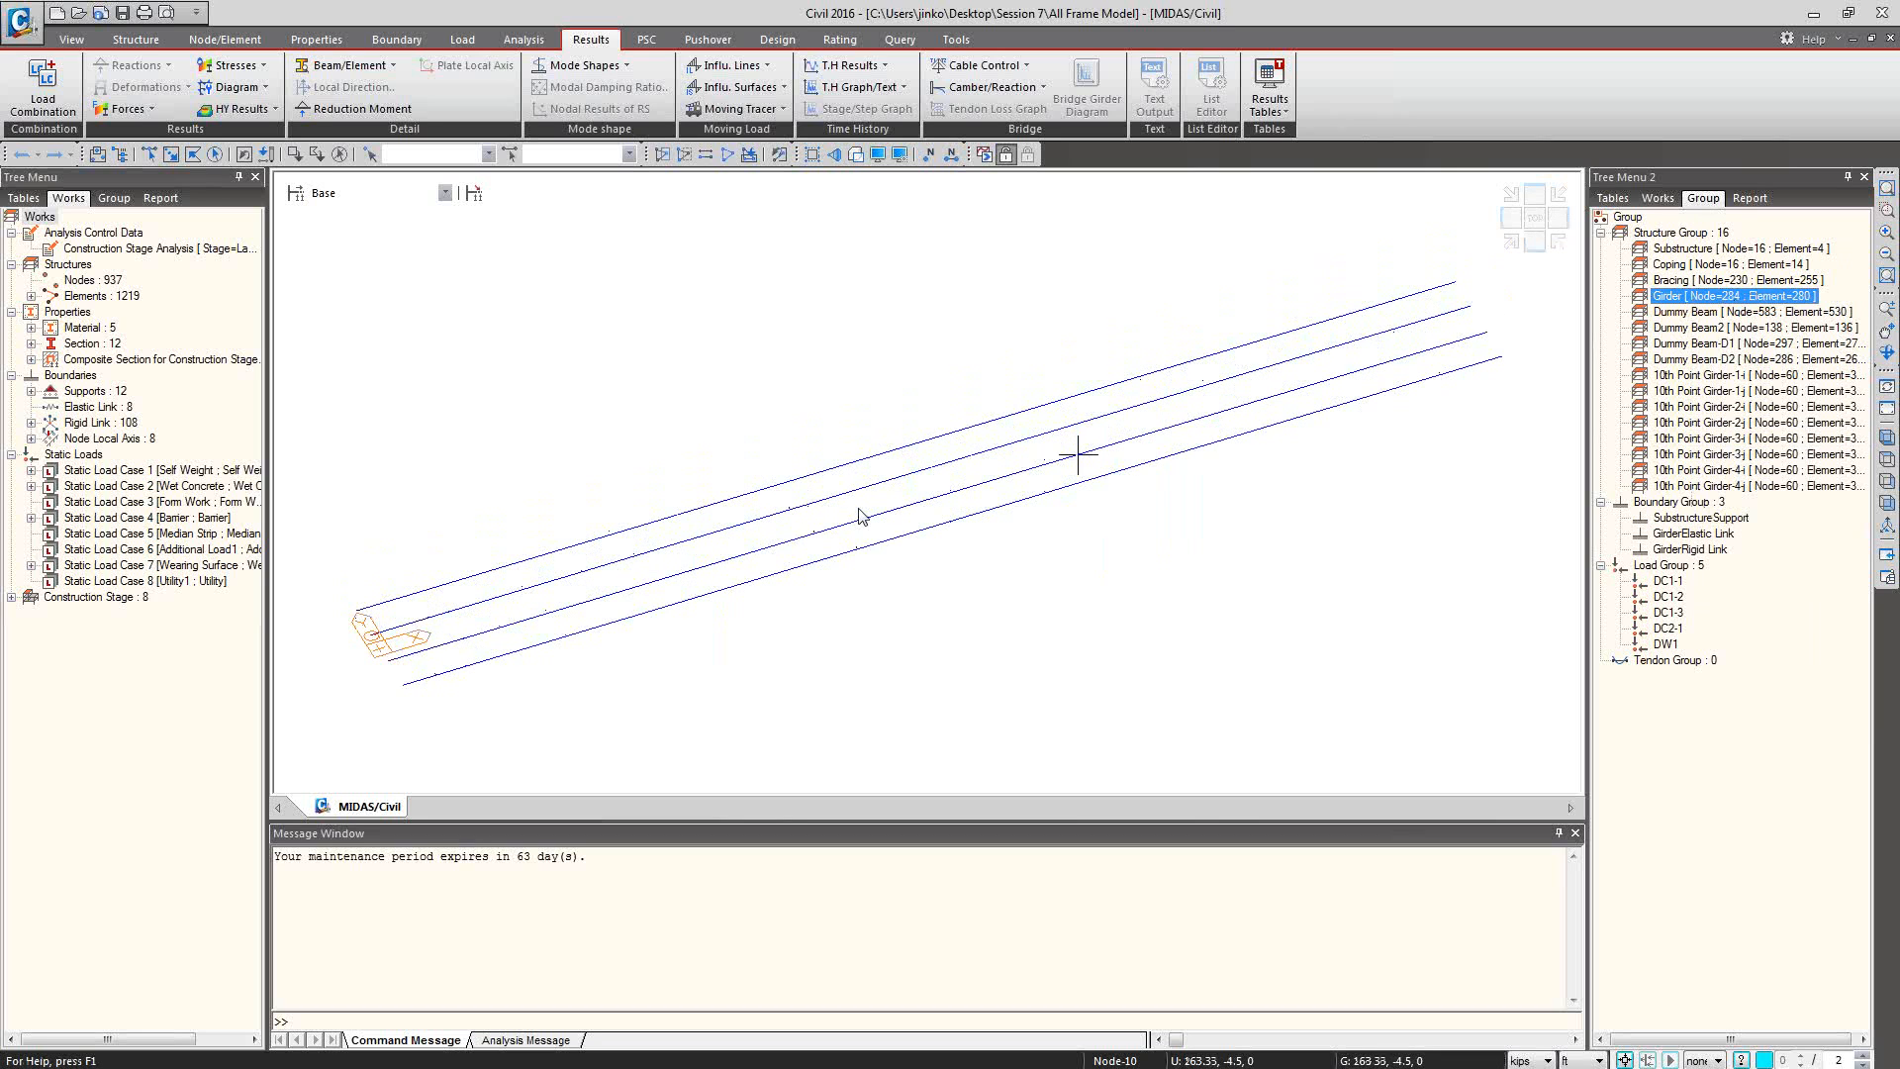
{"action": "left_click", "coordinate": [856, 155]}
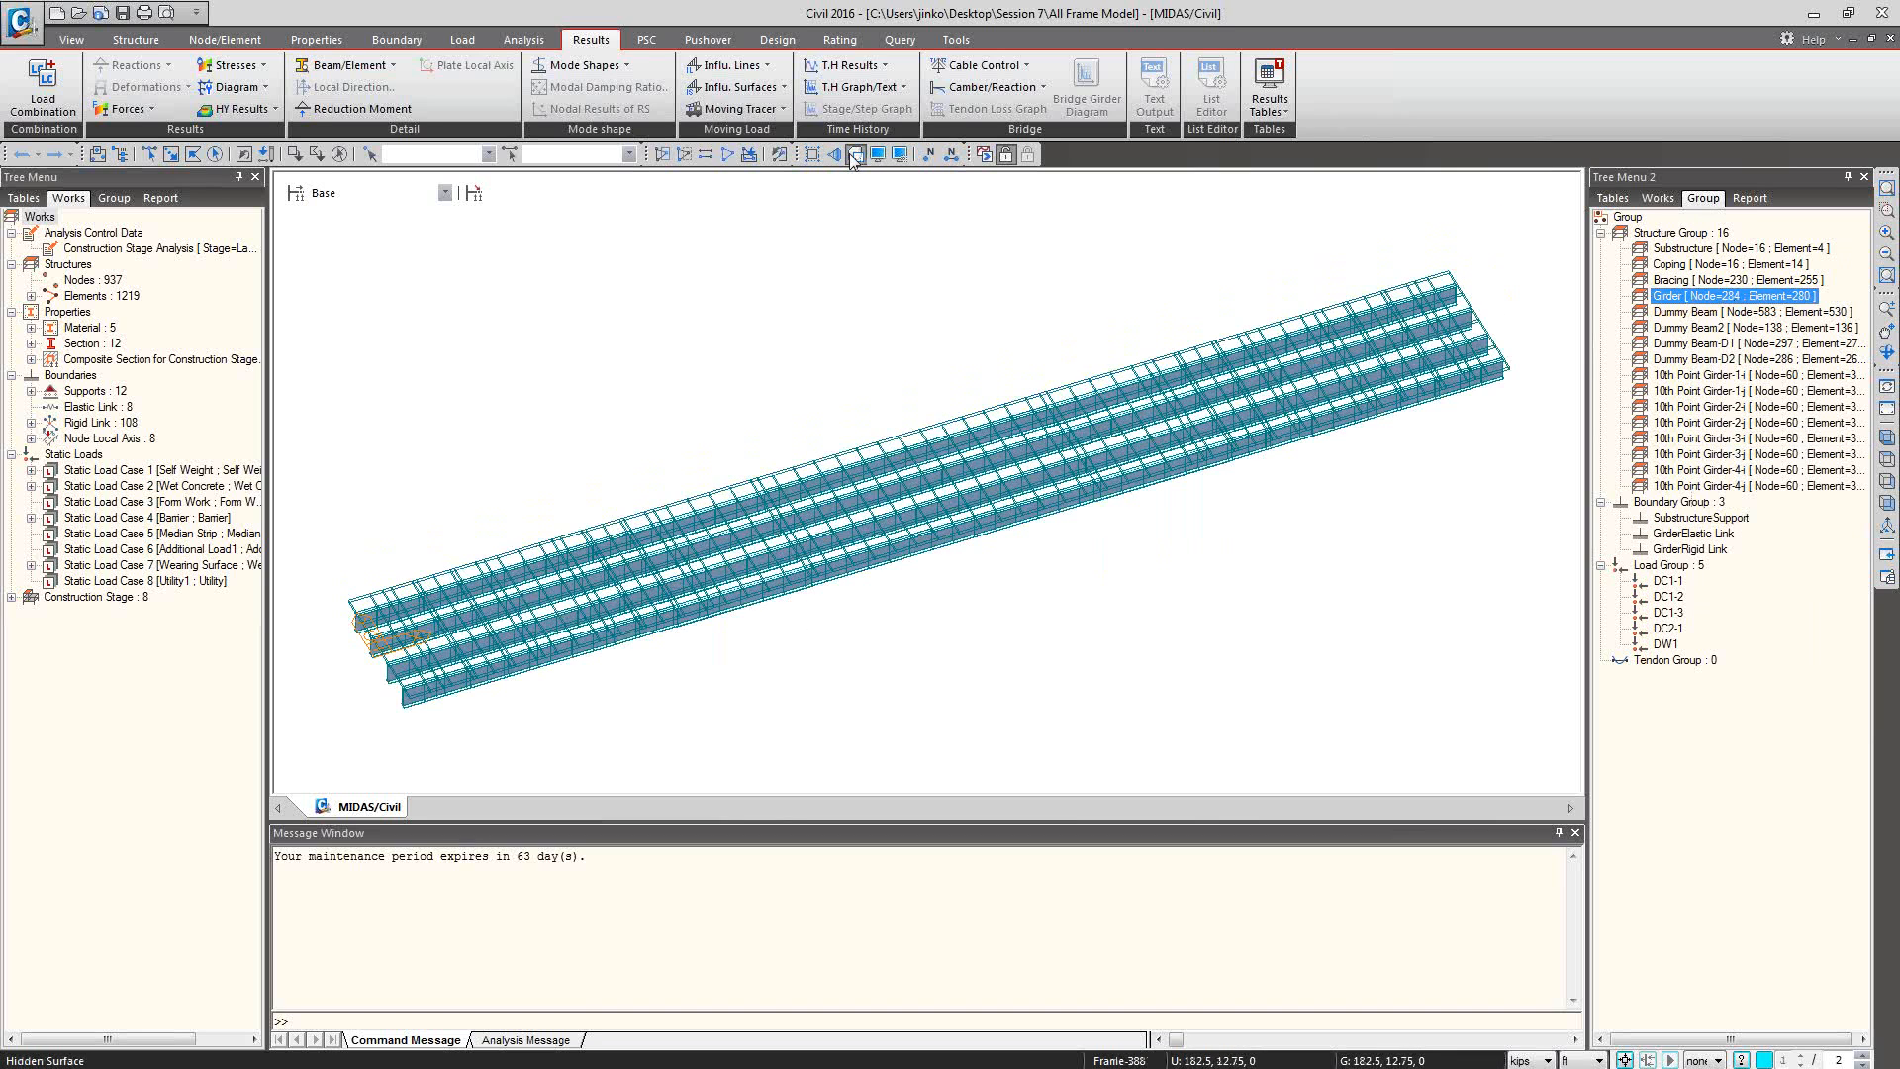
{"action": "left_click", "coordinate": [856, 157]}
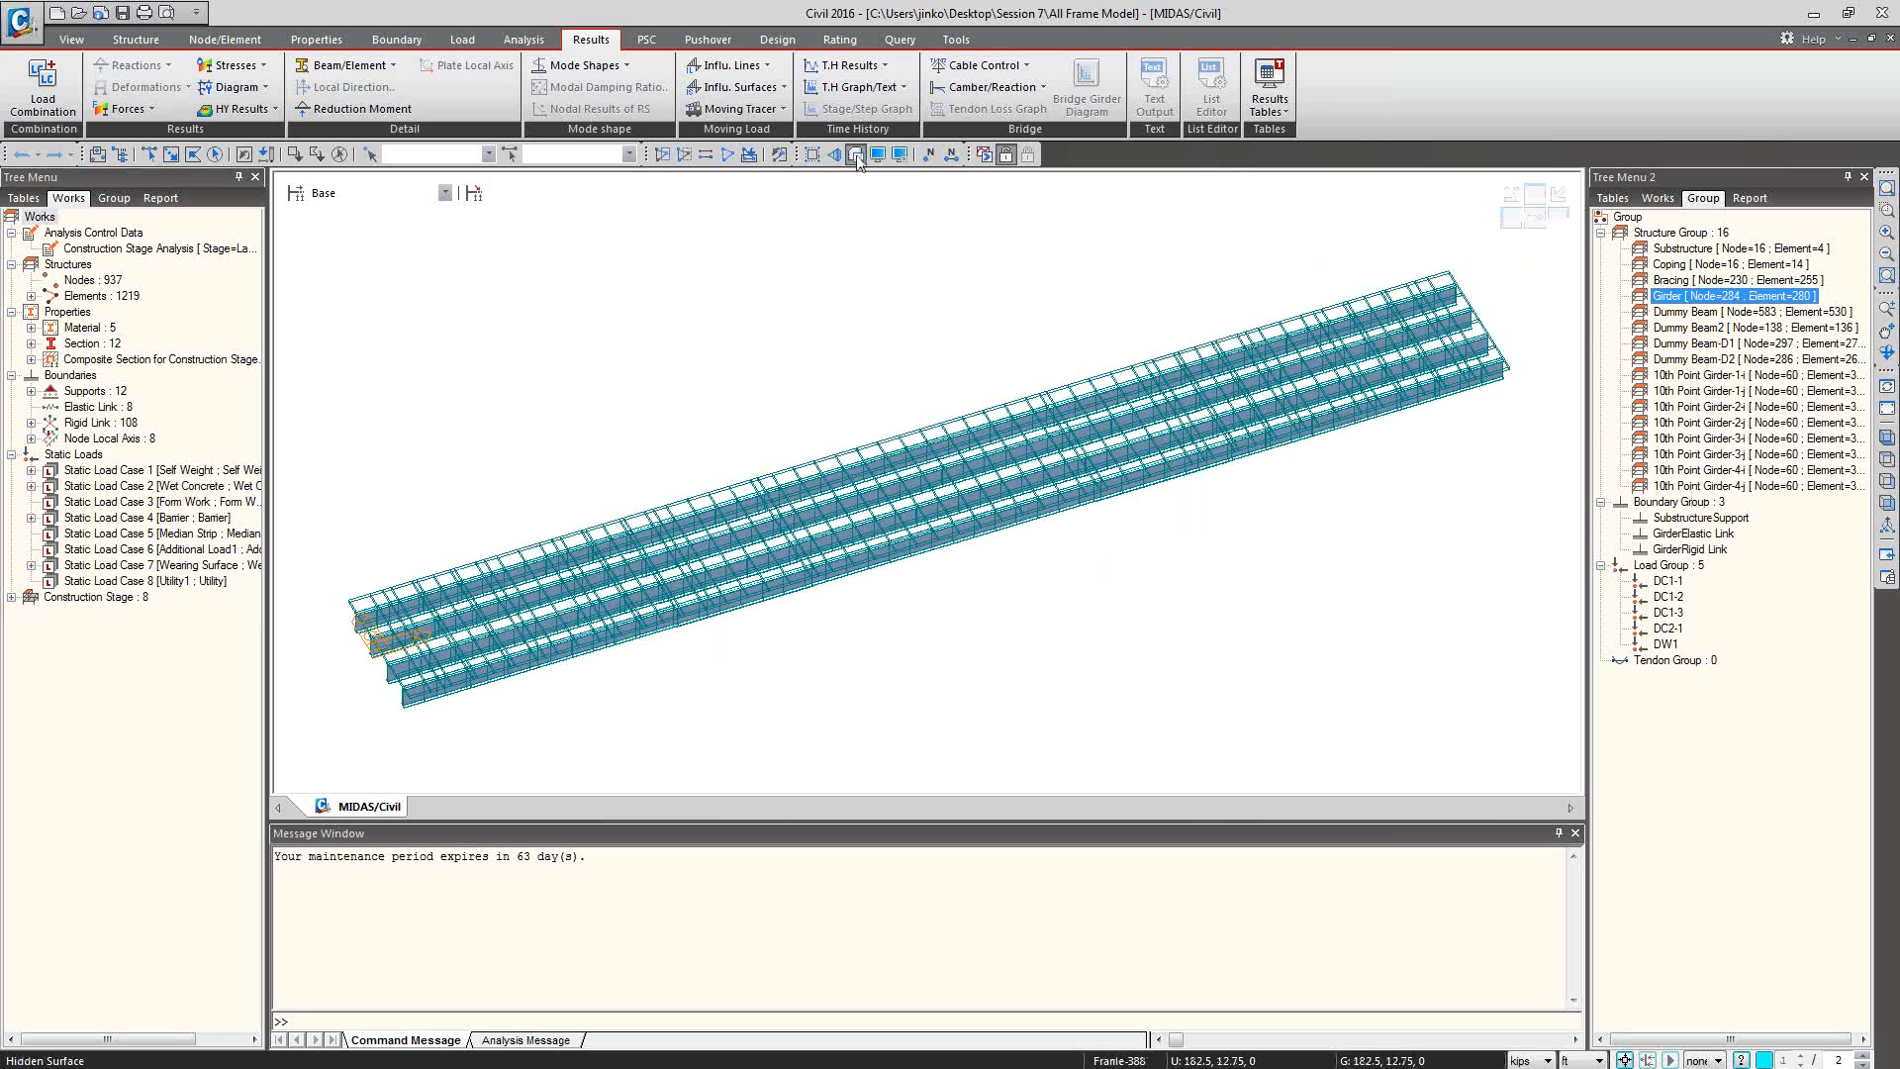
Set the moving load code to AASHTO LRFD.
{"action": "left_click", "coordinate": [467, 42]}
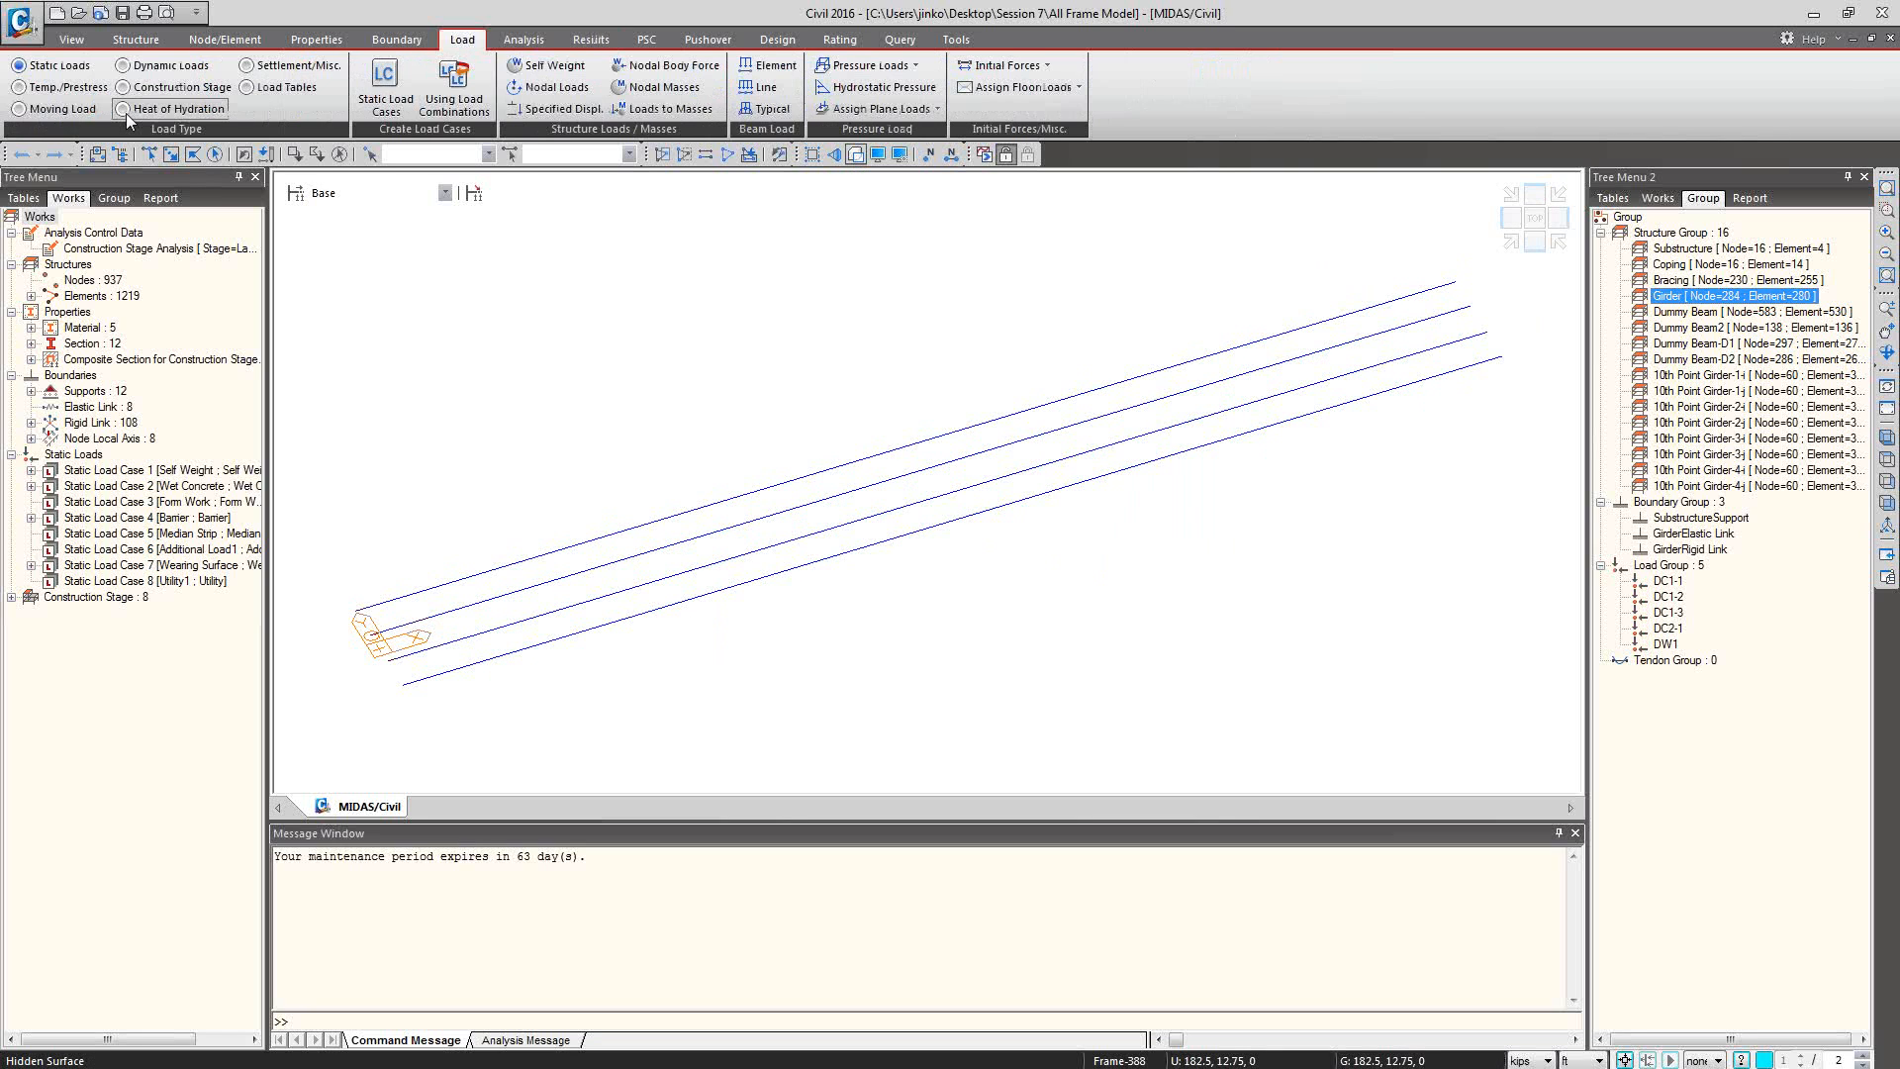
{"action": "left_click", "coordinate": [46, 109]}
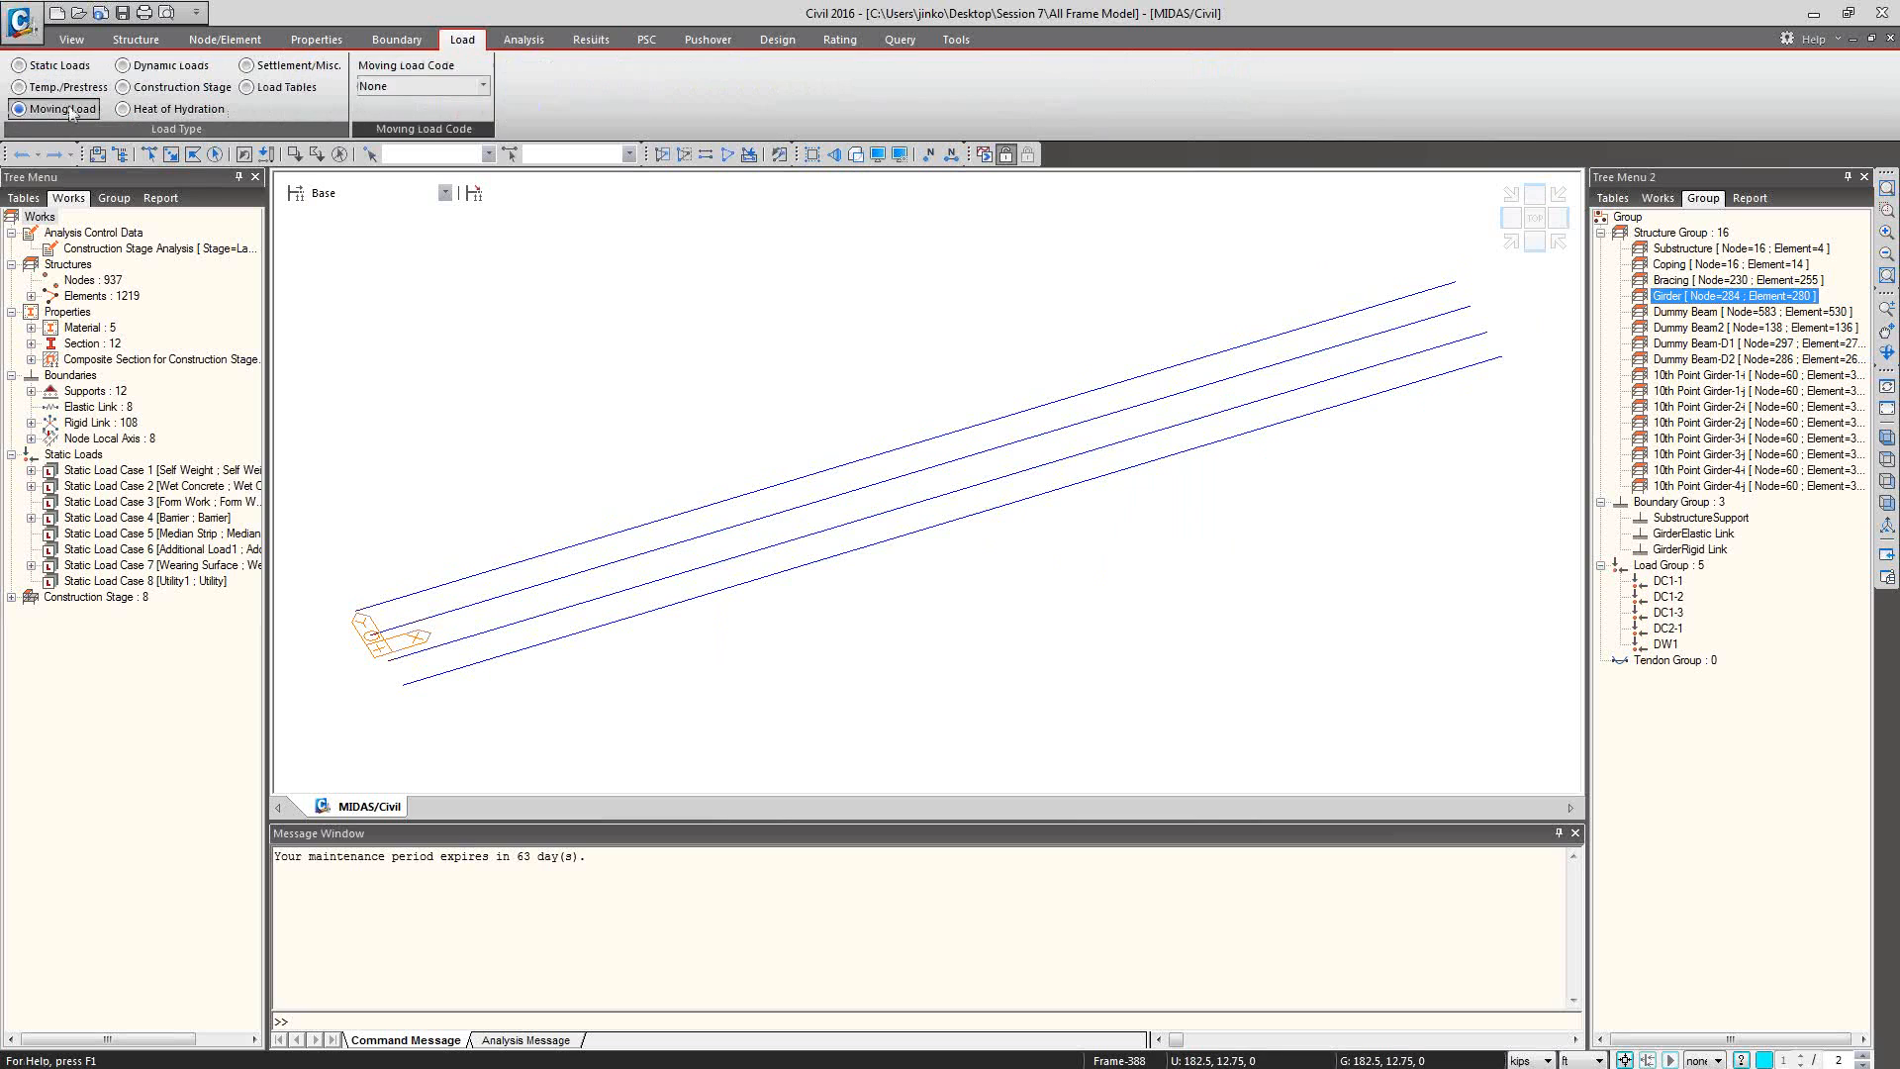
{"action": "left_click", "coordinate": [444, 87]}
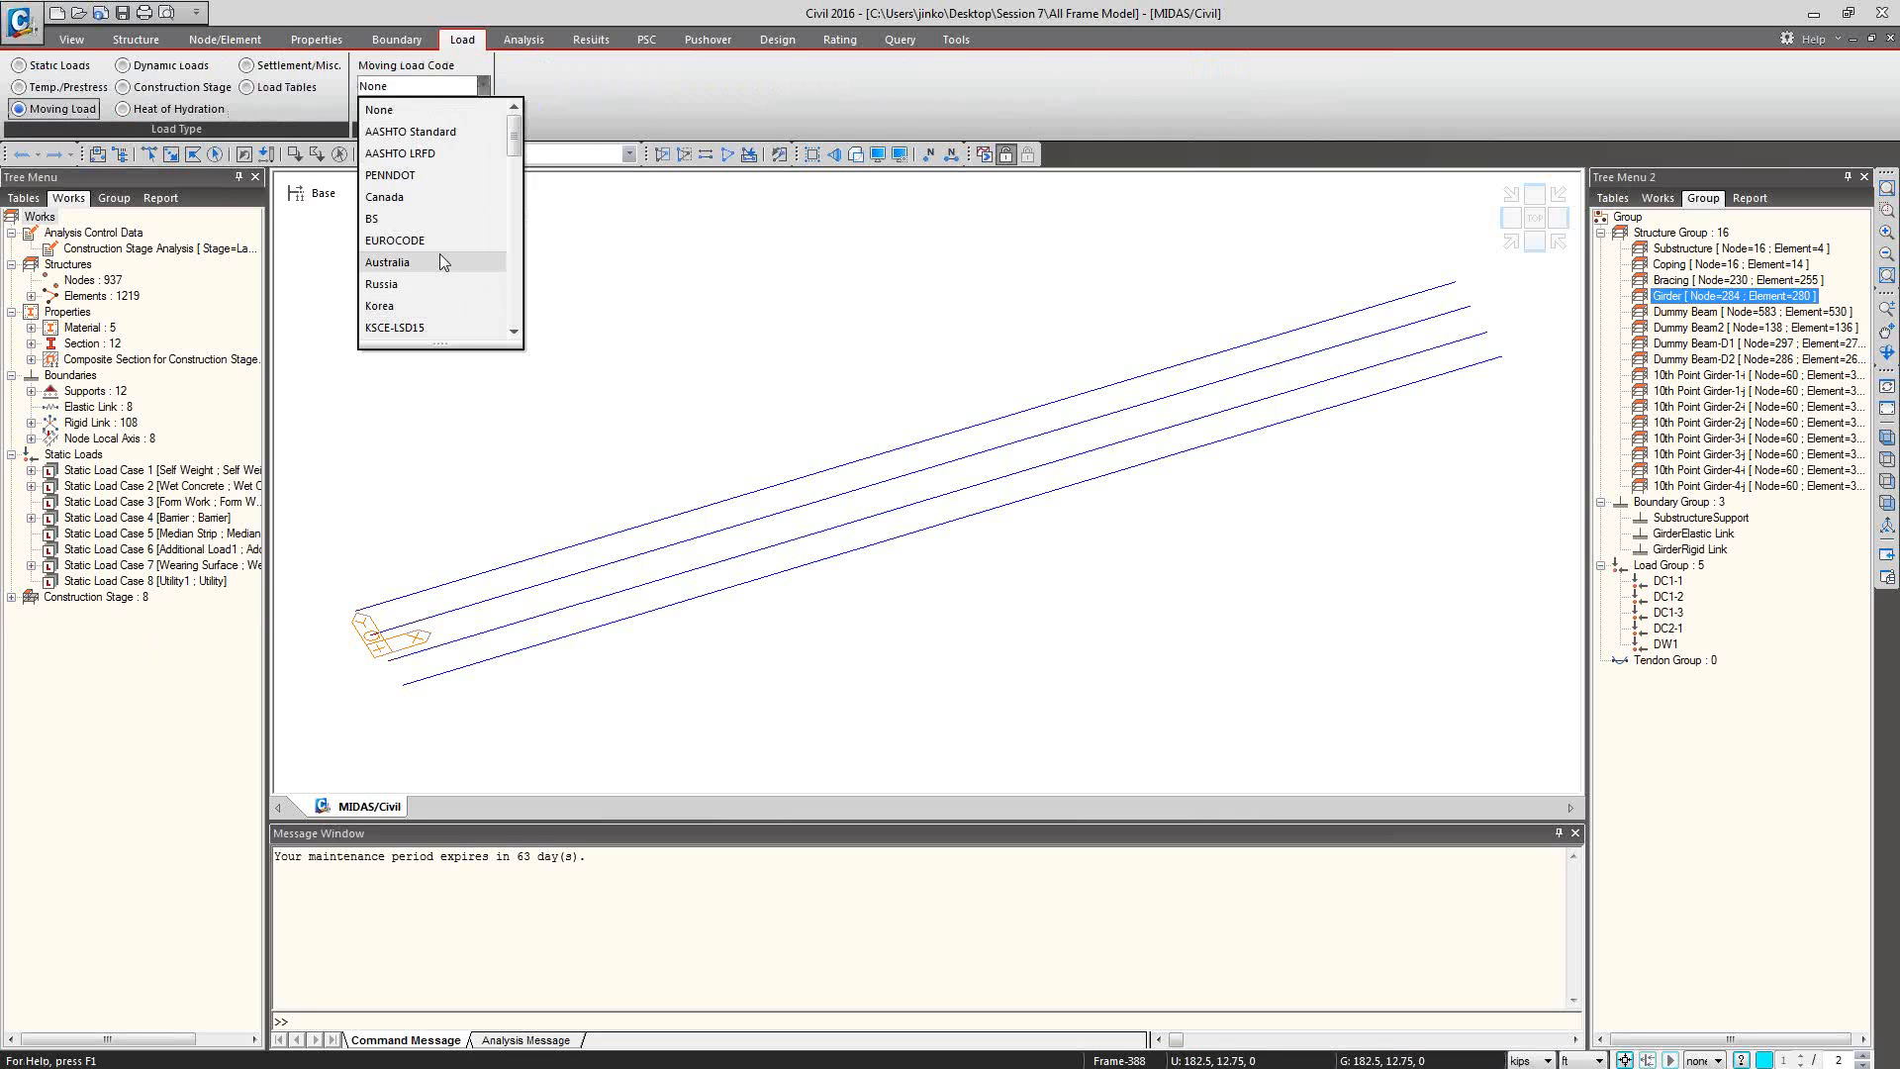
{"action": "left_click", "coordinate": [455, 152]}
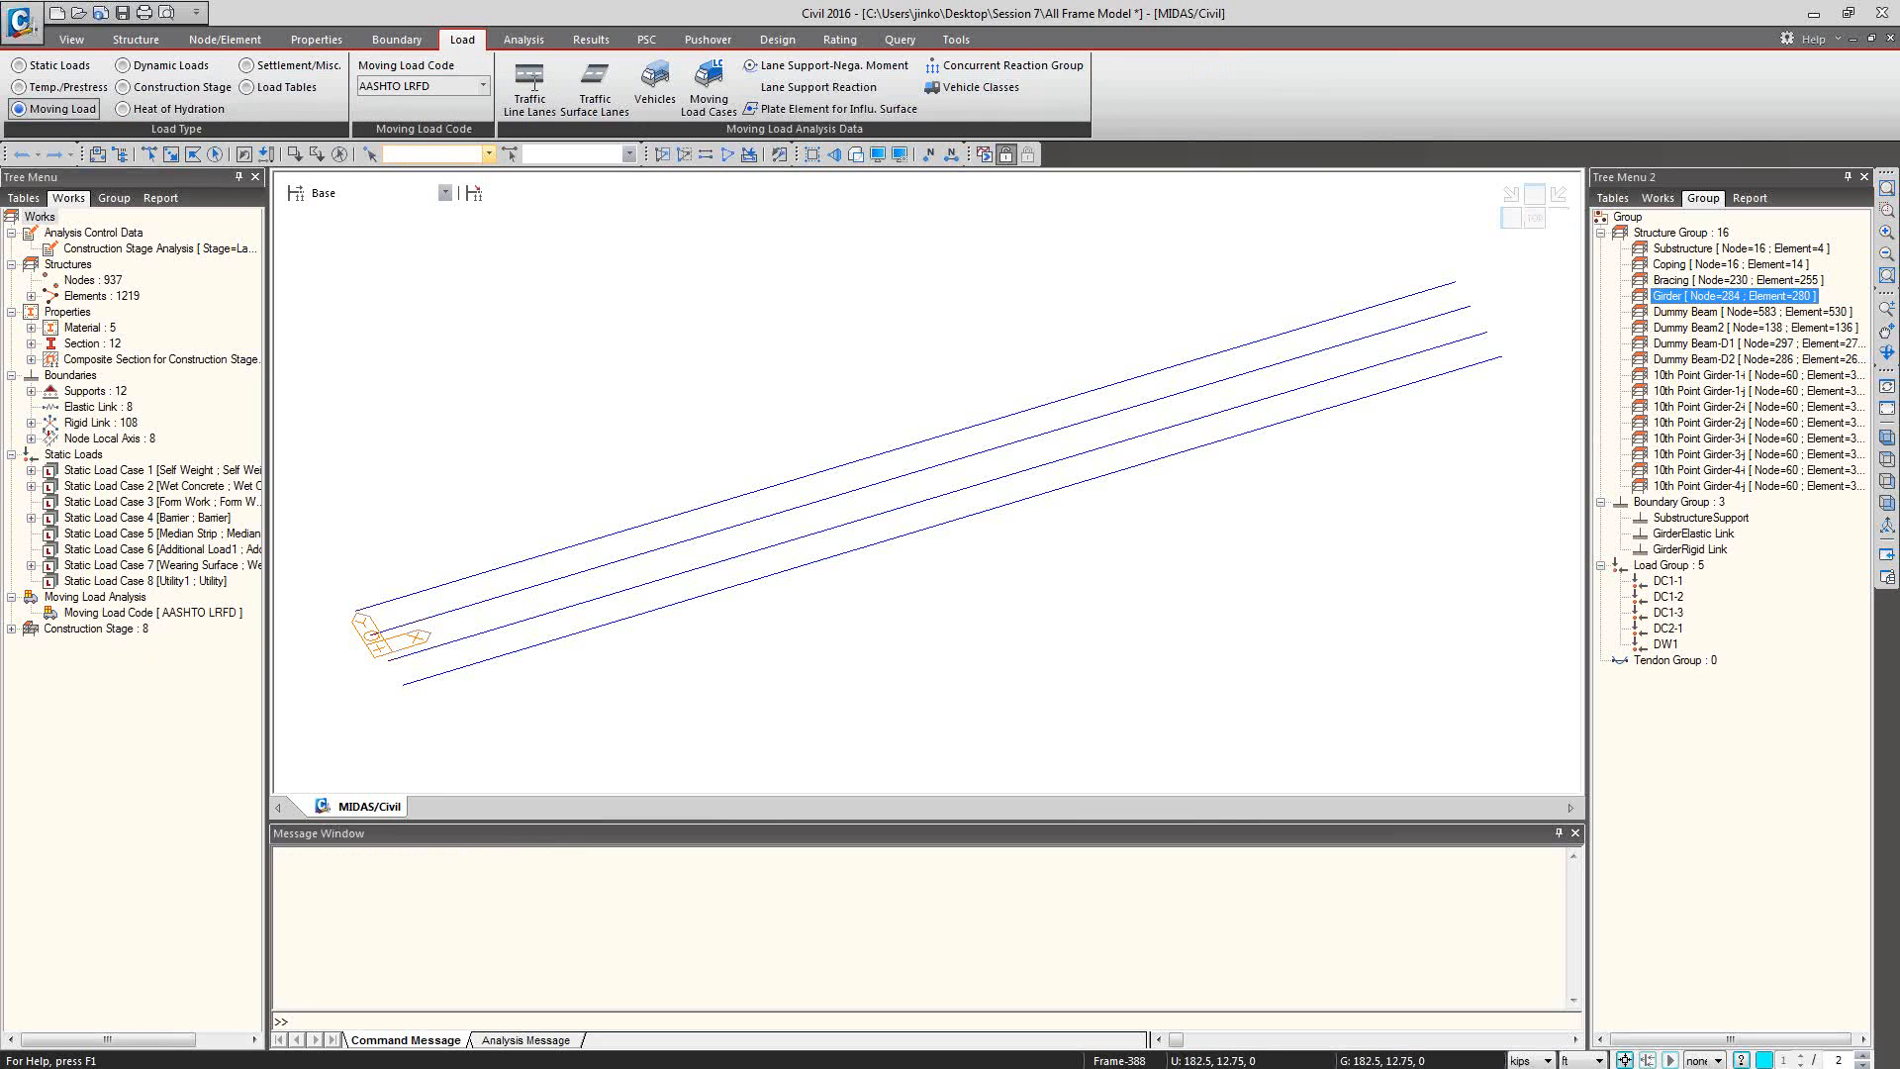
Define a traffic line lane named L1 by two points along a girder, from 0, -4.5, 0 to 260, -4.5, 0 ft.
{"action": "left_click", "coordinate": [532, 87]}
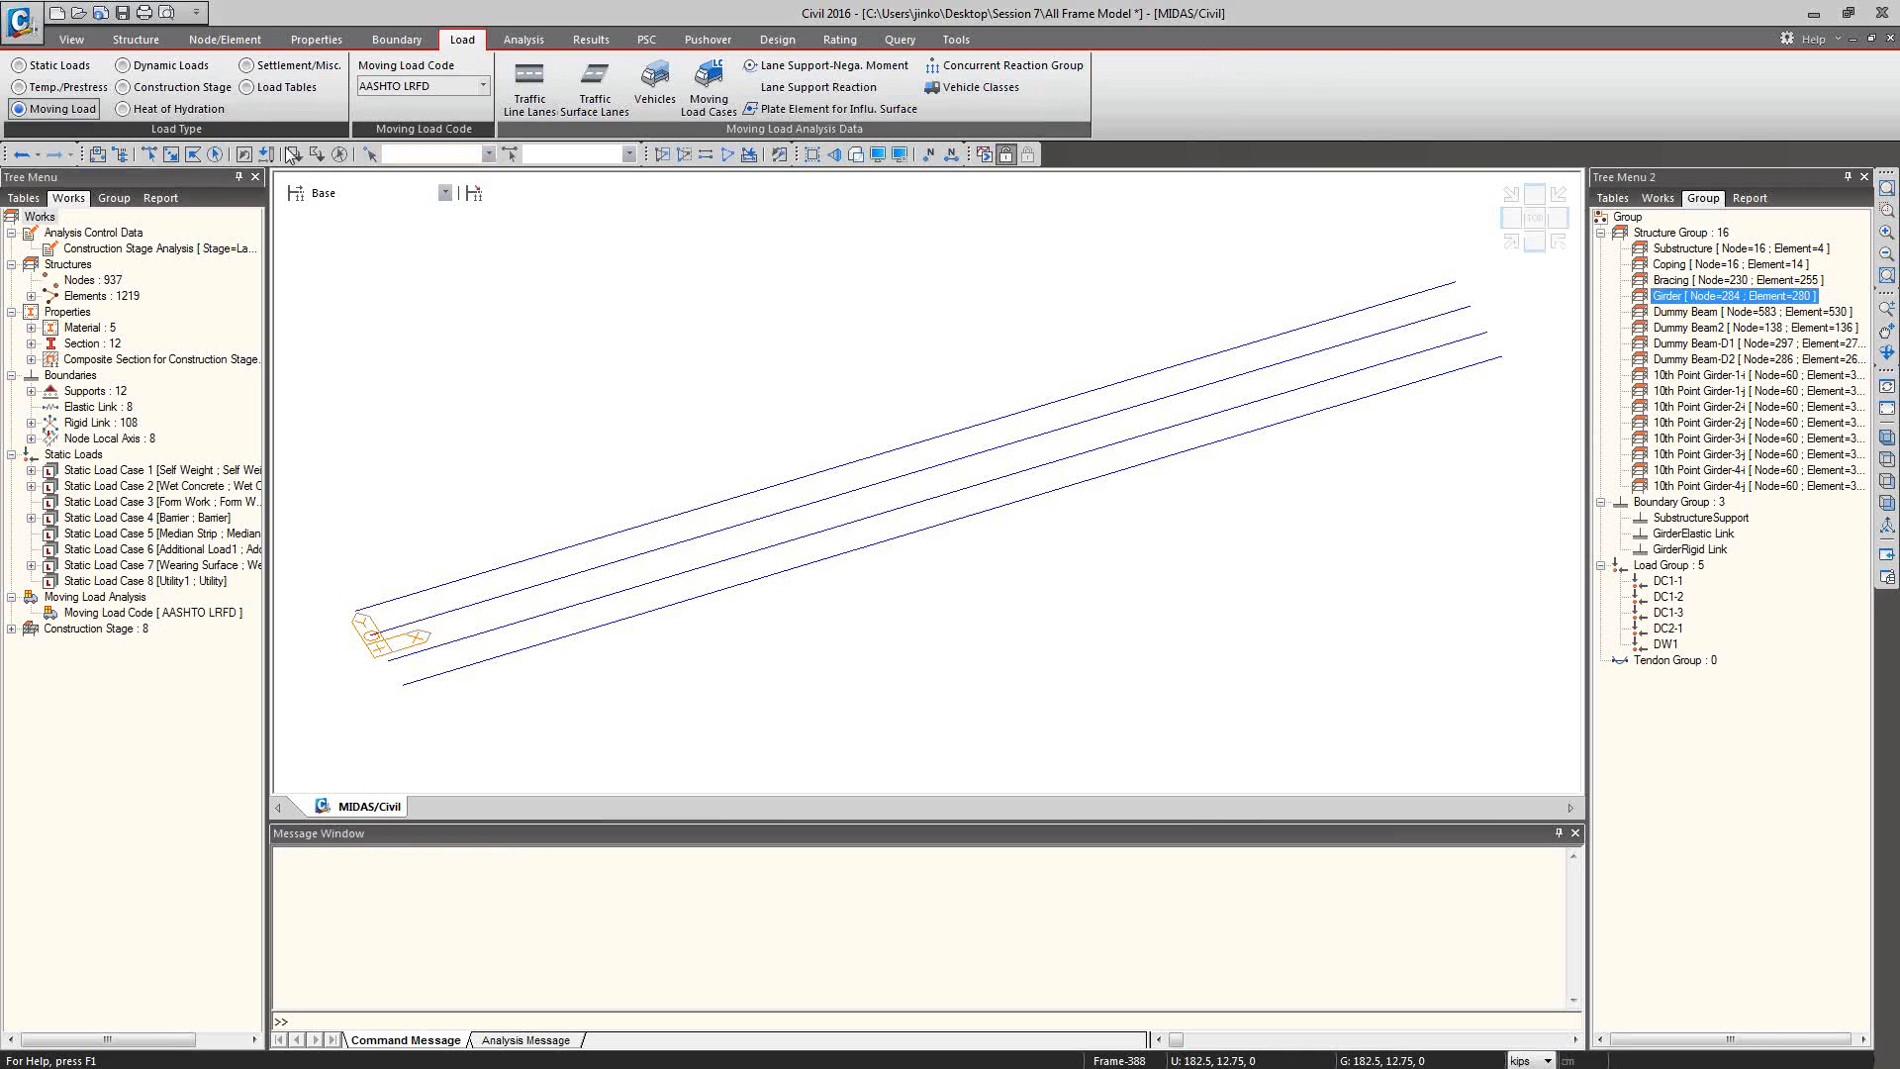
{"action": "left_click_drag", "start_coordinate": [168, 11], "coordinate": [162, 183]}
{"action": "left_click", "coordinate": [210, 219]}
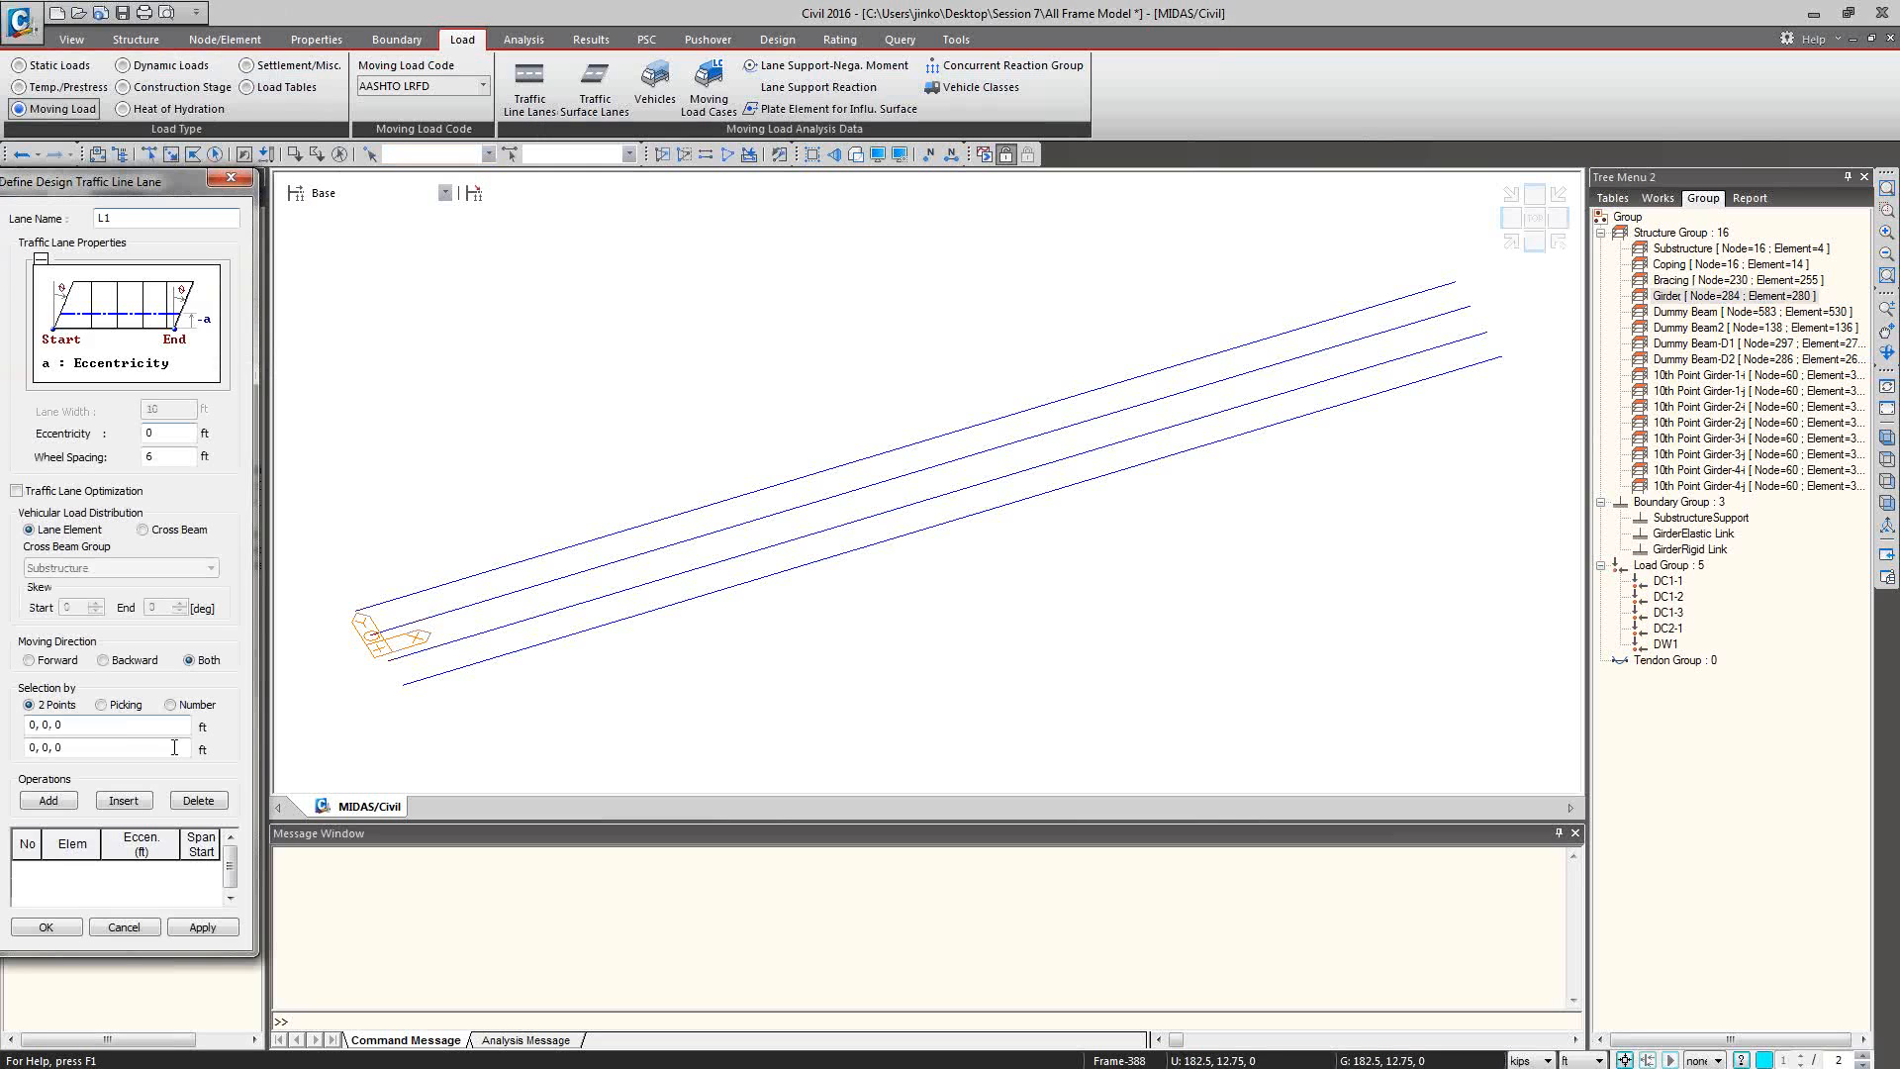
{"action": "left_click", "coordinate": [107, 726]}
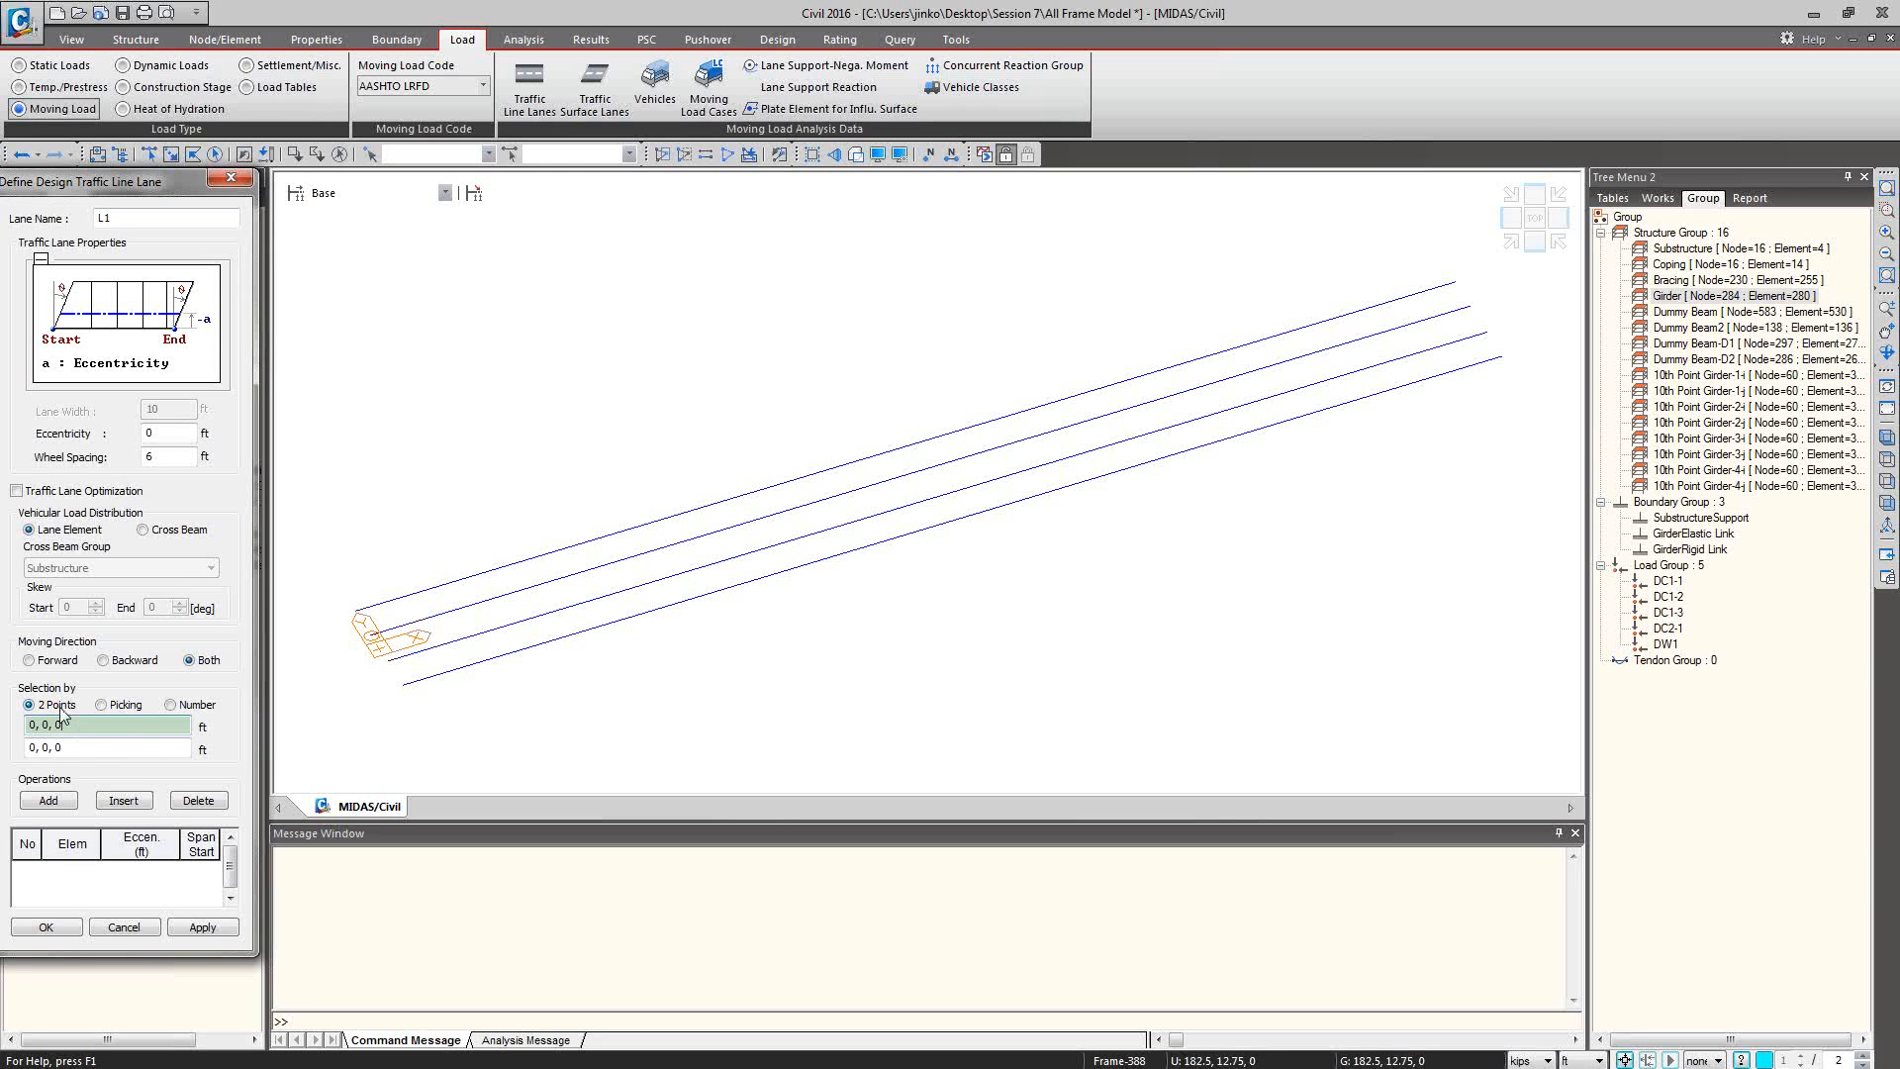
{"action": "left_click", "coordinate": [386, 663]}
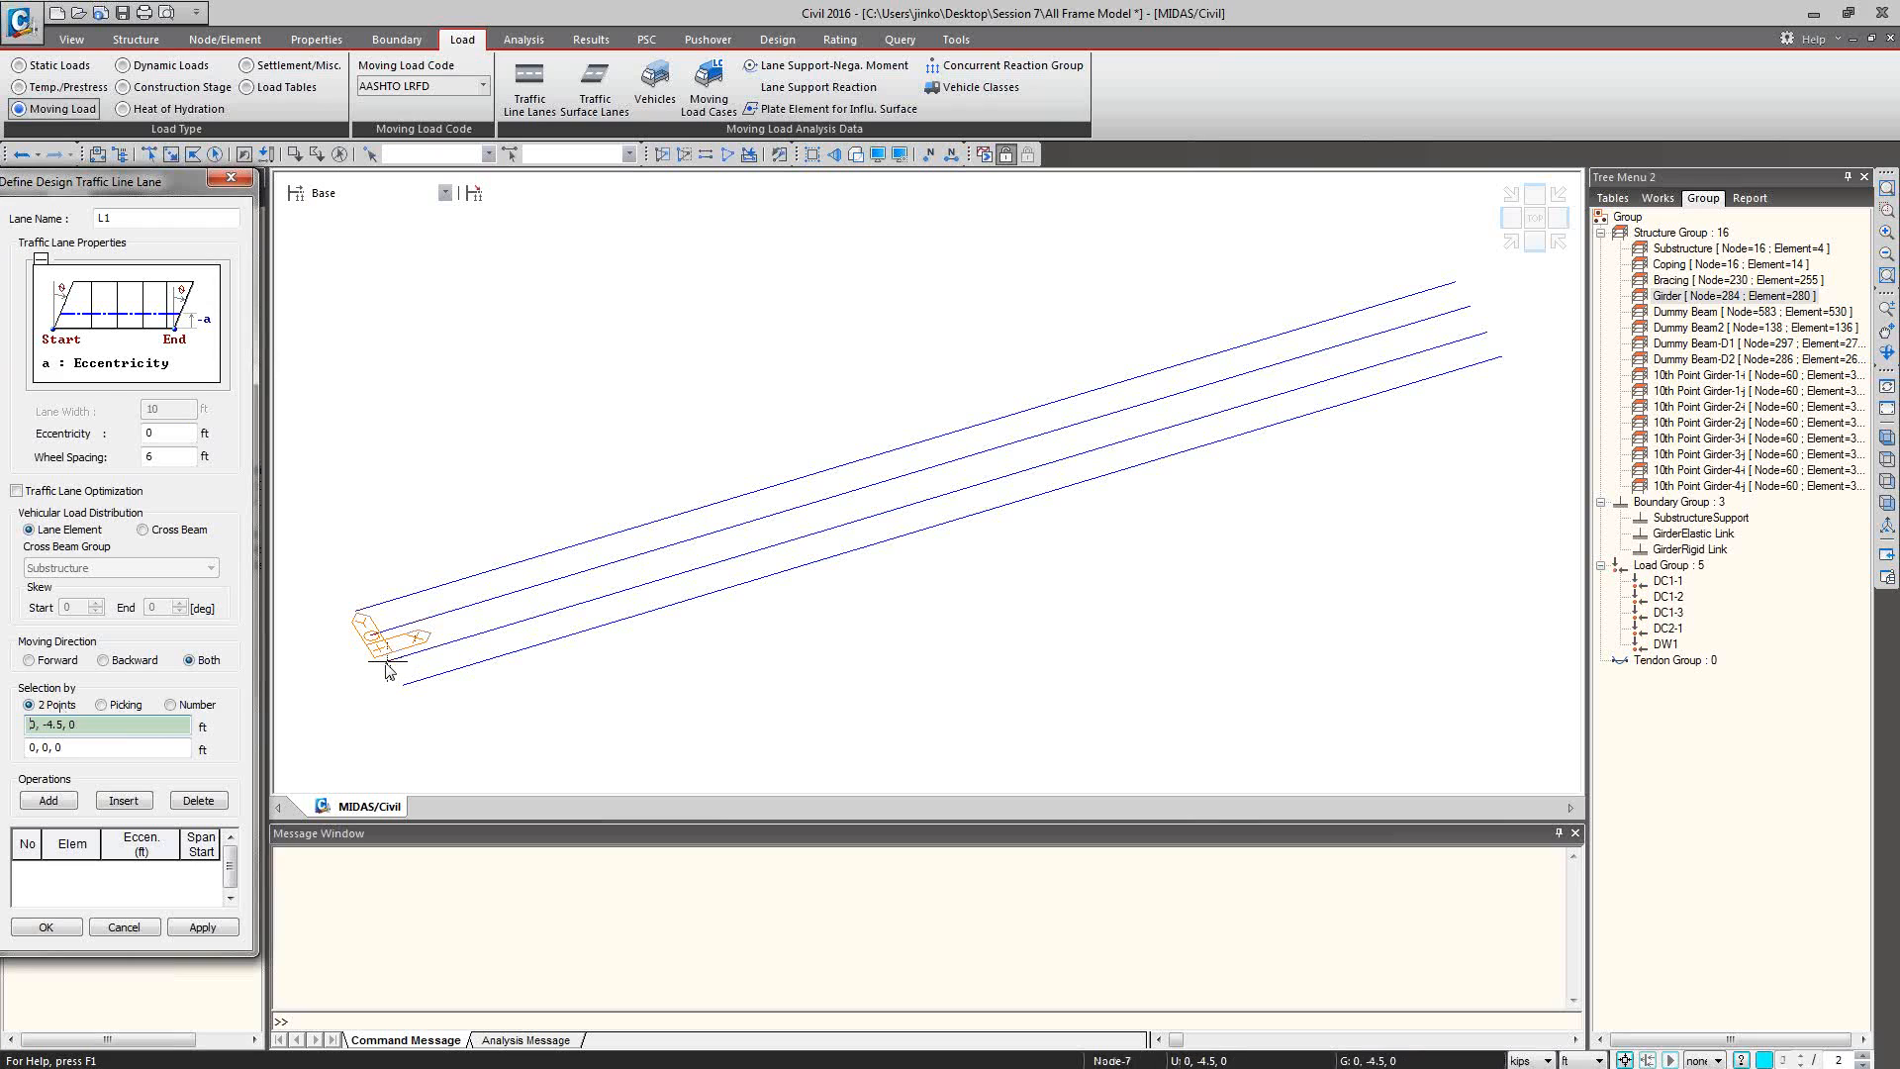
{"action": "left_click", "coordinate": [387, 663]}
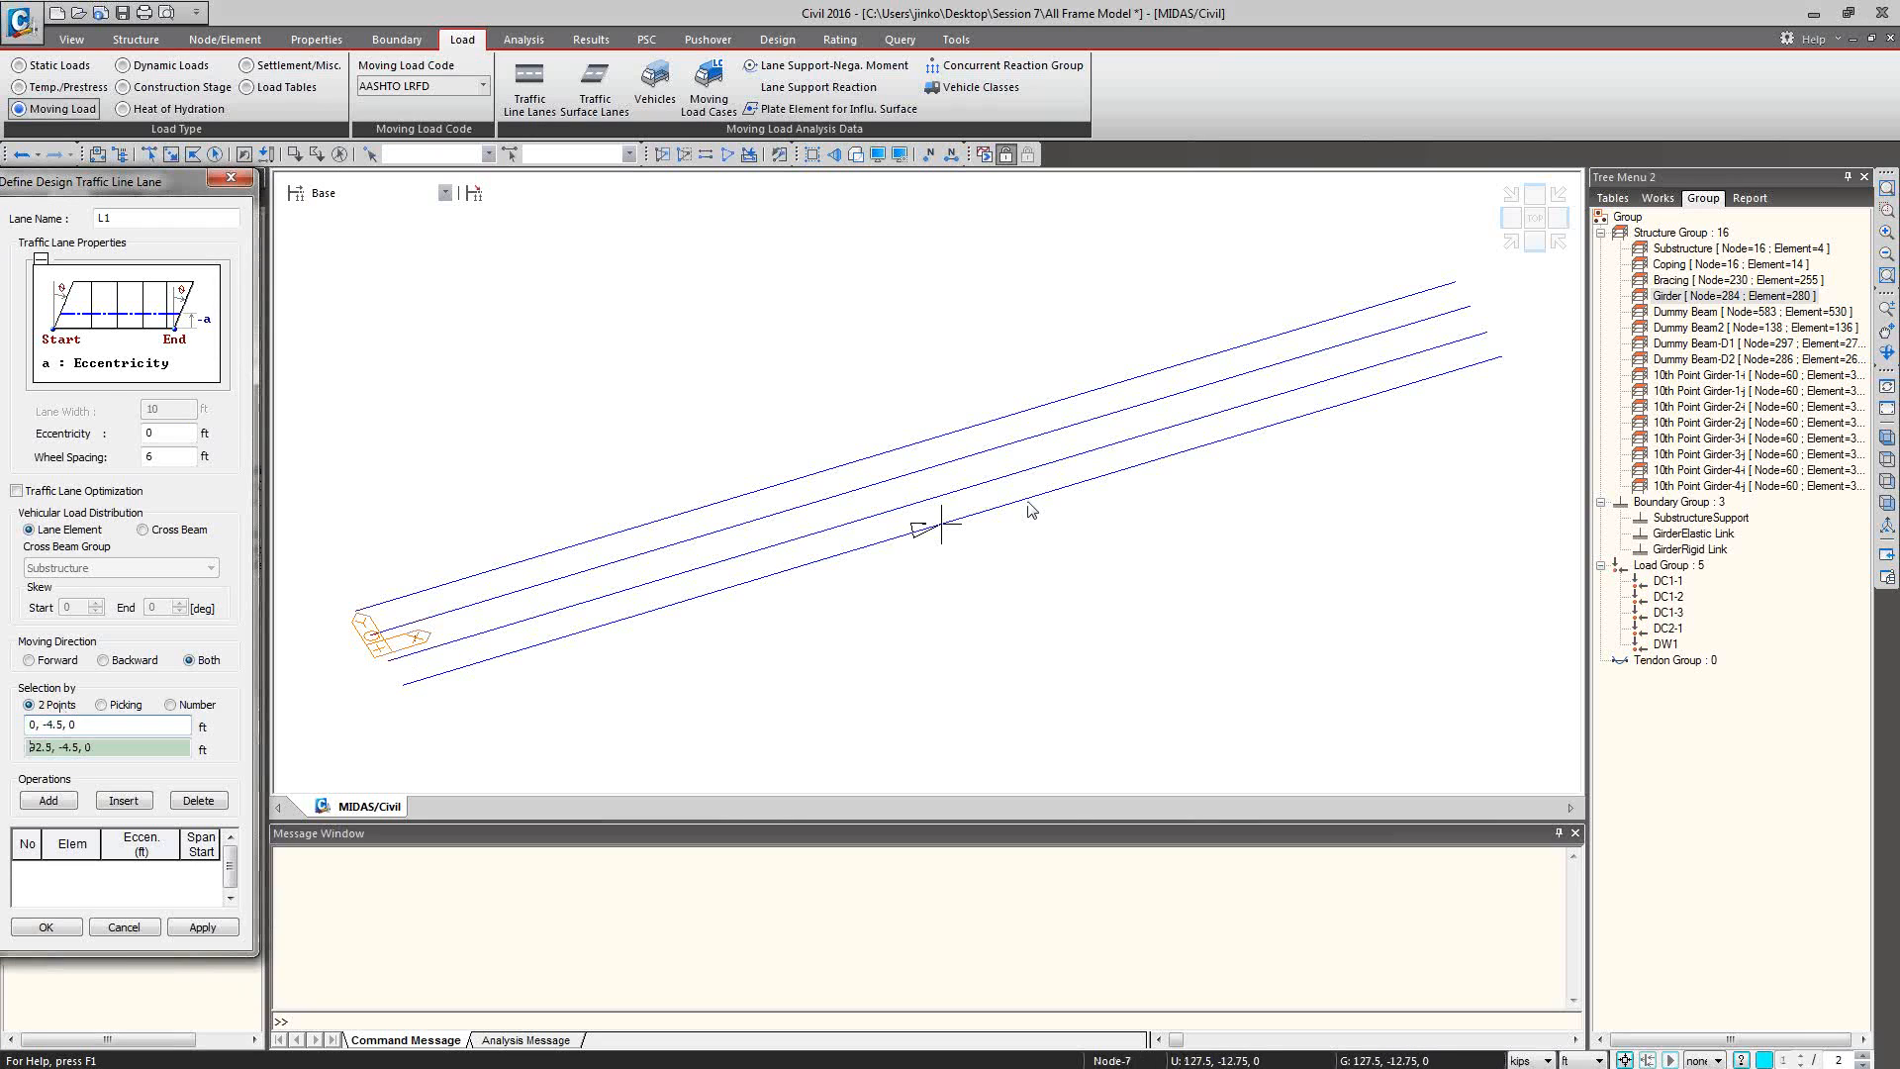
{"action": "left_click", "coordinate": [1487, 336]}
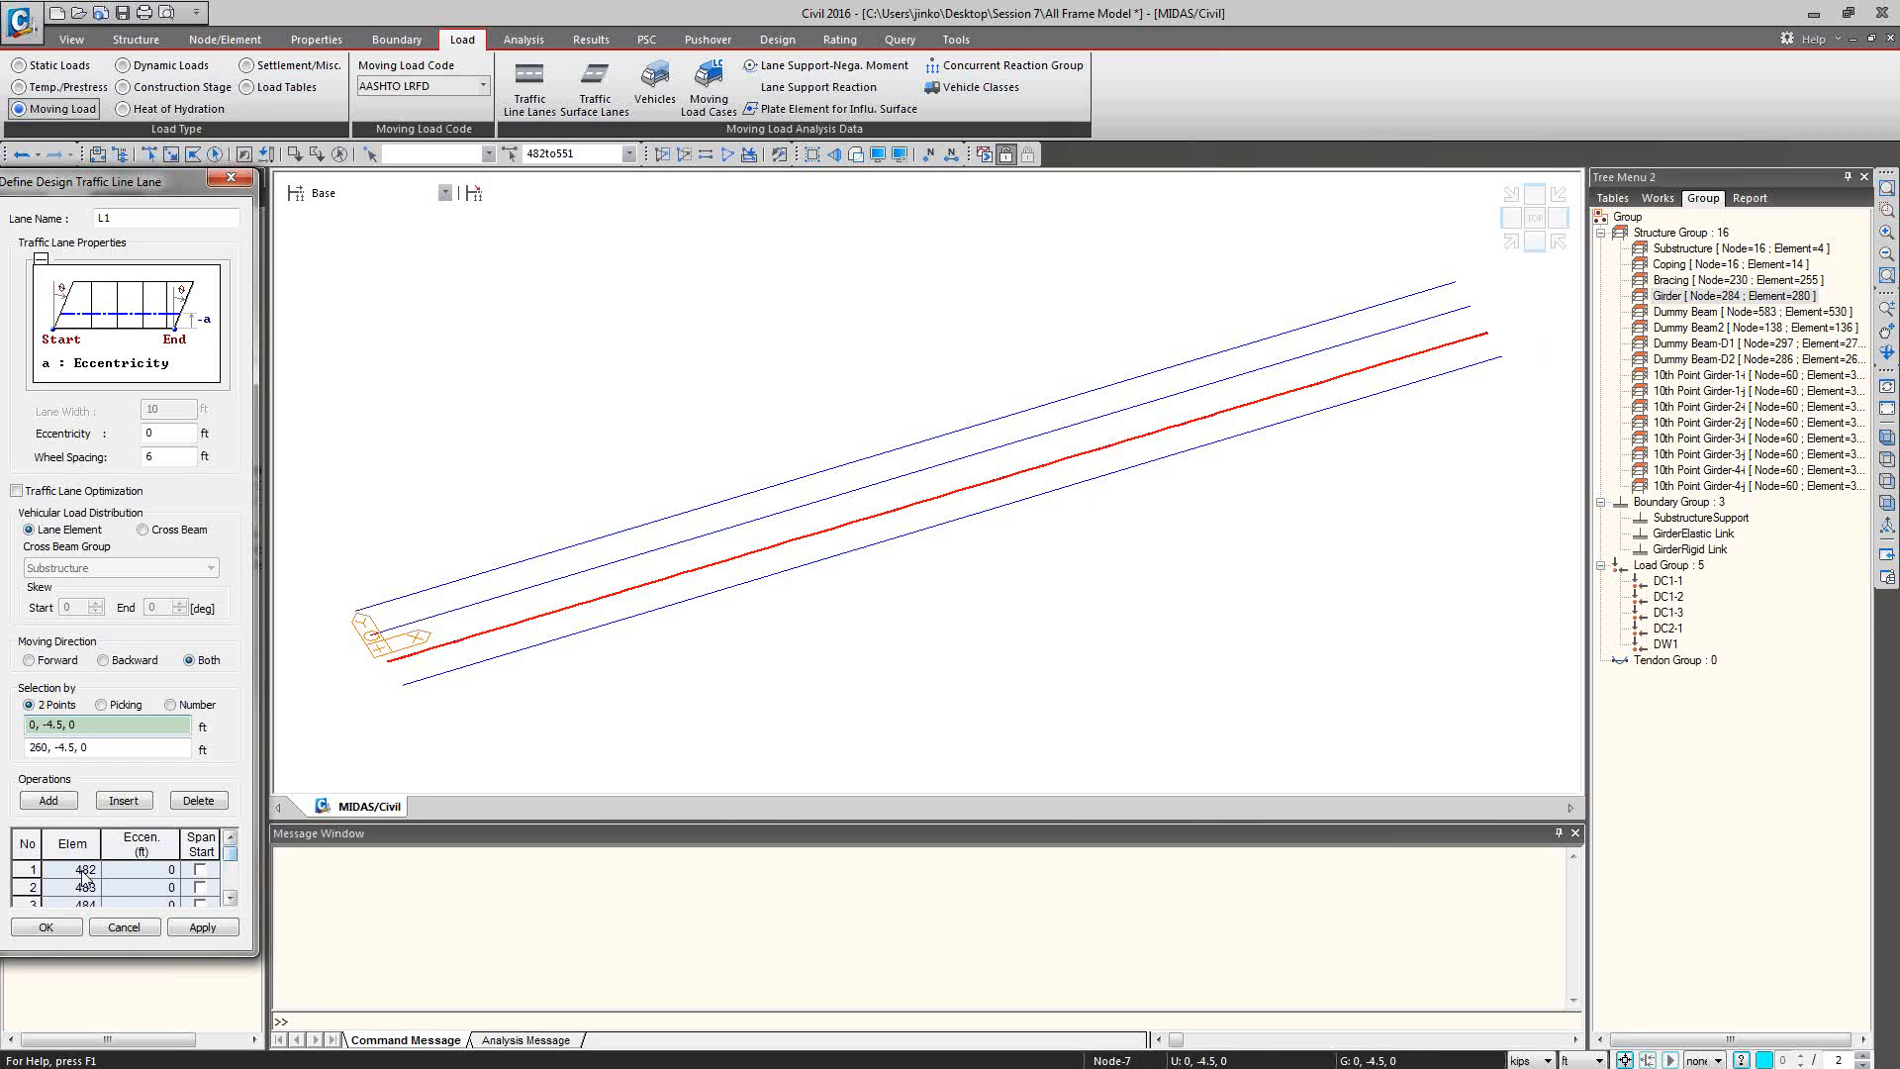
Review the elements assigned to lane L1 and save the lane definition.
{"action": "left_click_drag", "start_coordinate": [230, 853], "coordinate": [230, 869]}
{"action": "left_click", "coordinate": [230, 899]}
{"action": "left_click", "coordinate": [230, 898]}
{"action": "left_click", "coordinate": [230, 899]}
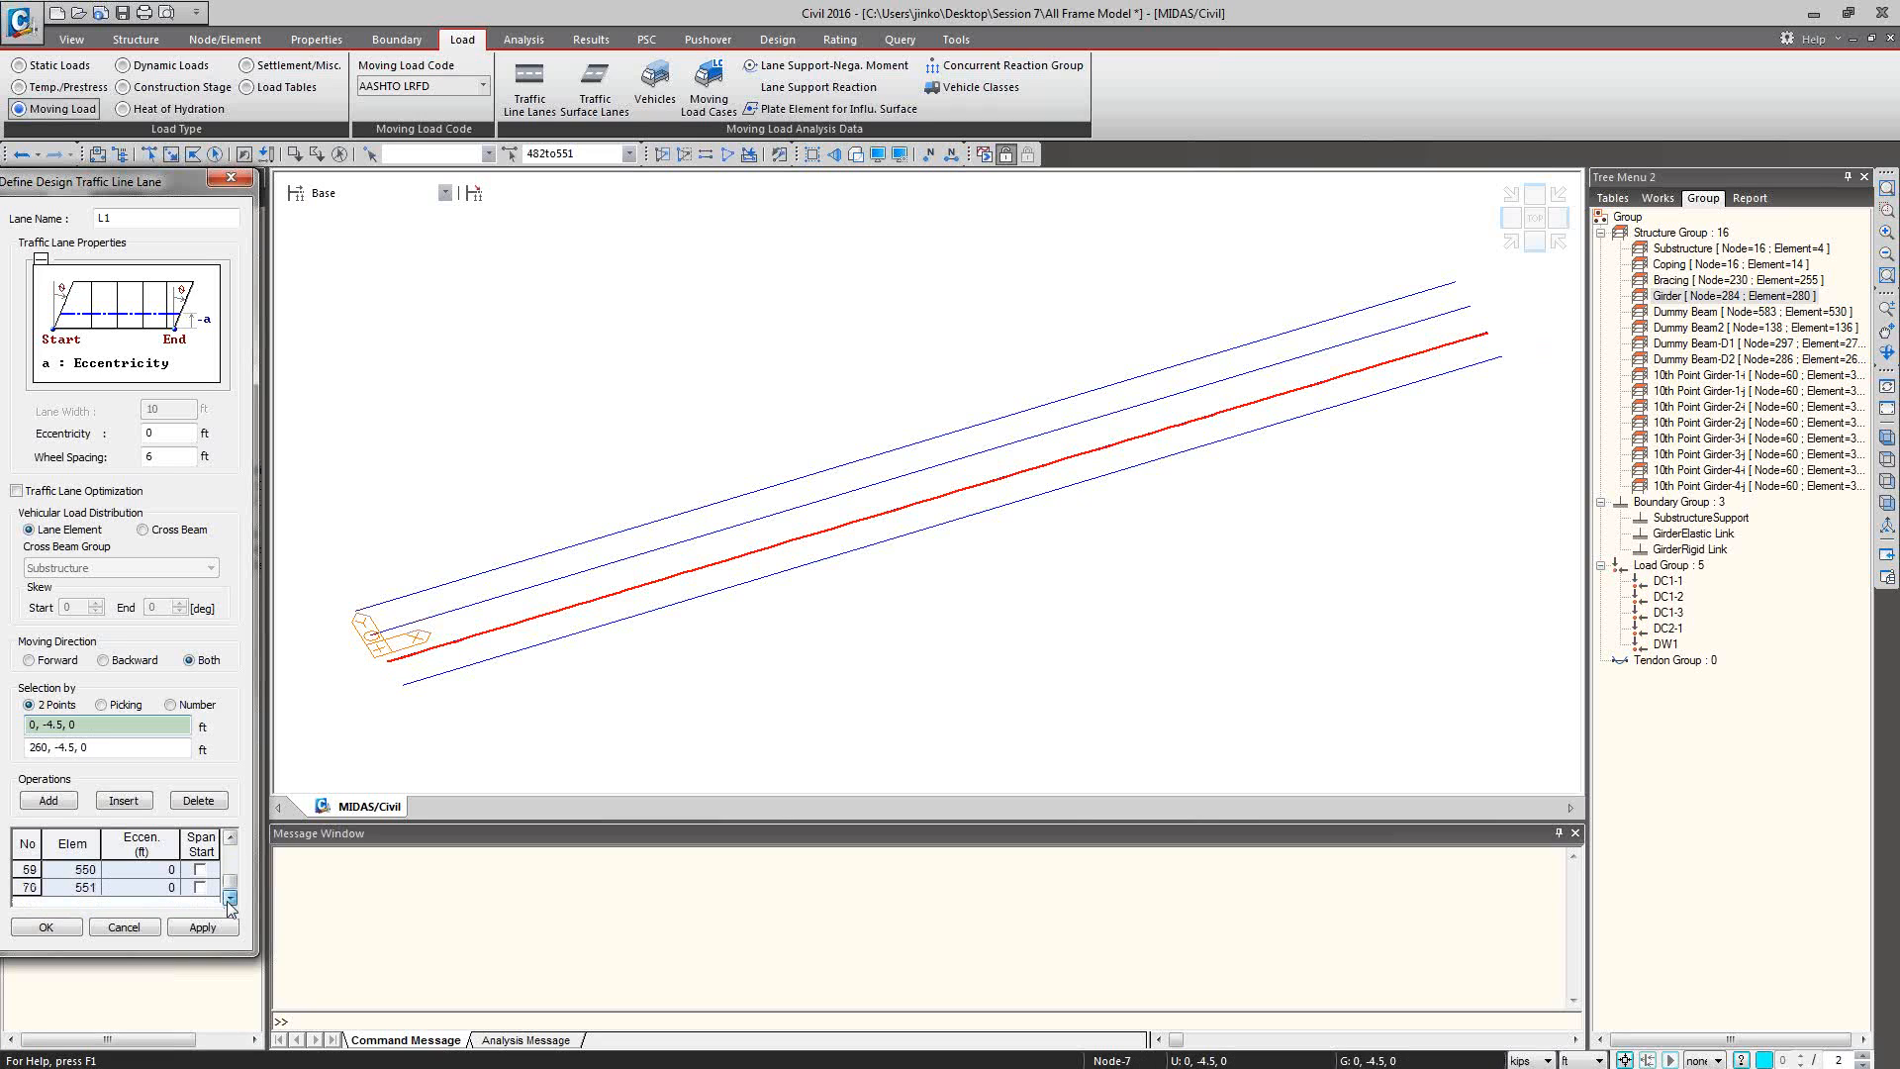
{"action": "left_click_drag", "start_coordinate": [230, 881], "coordinate": [229, 843]}
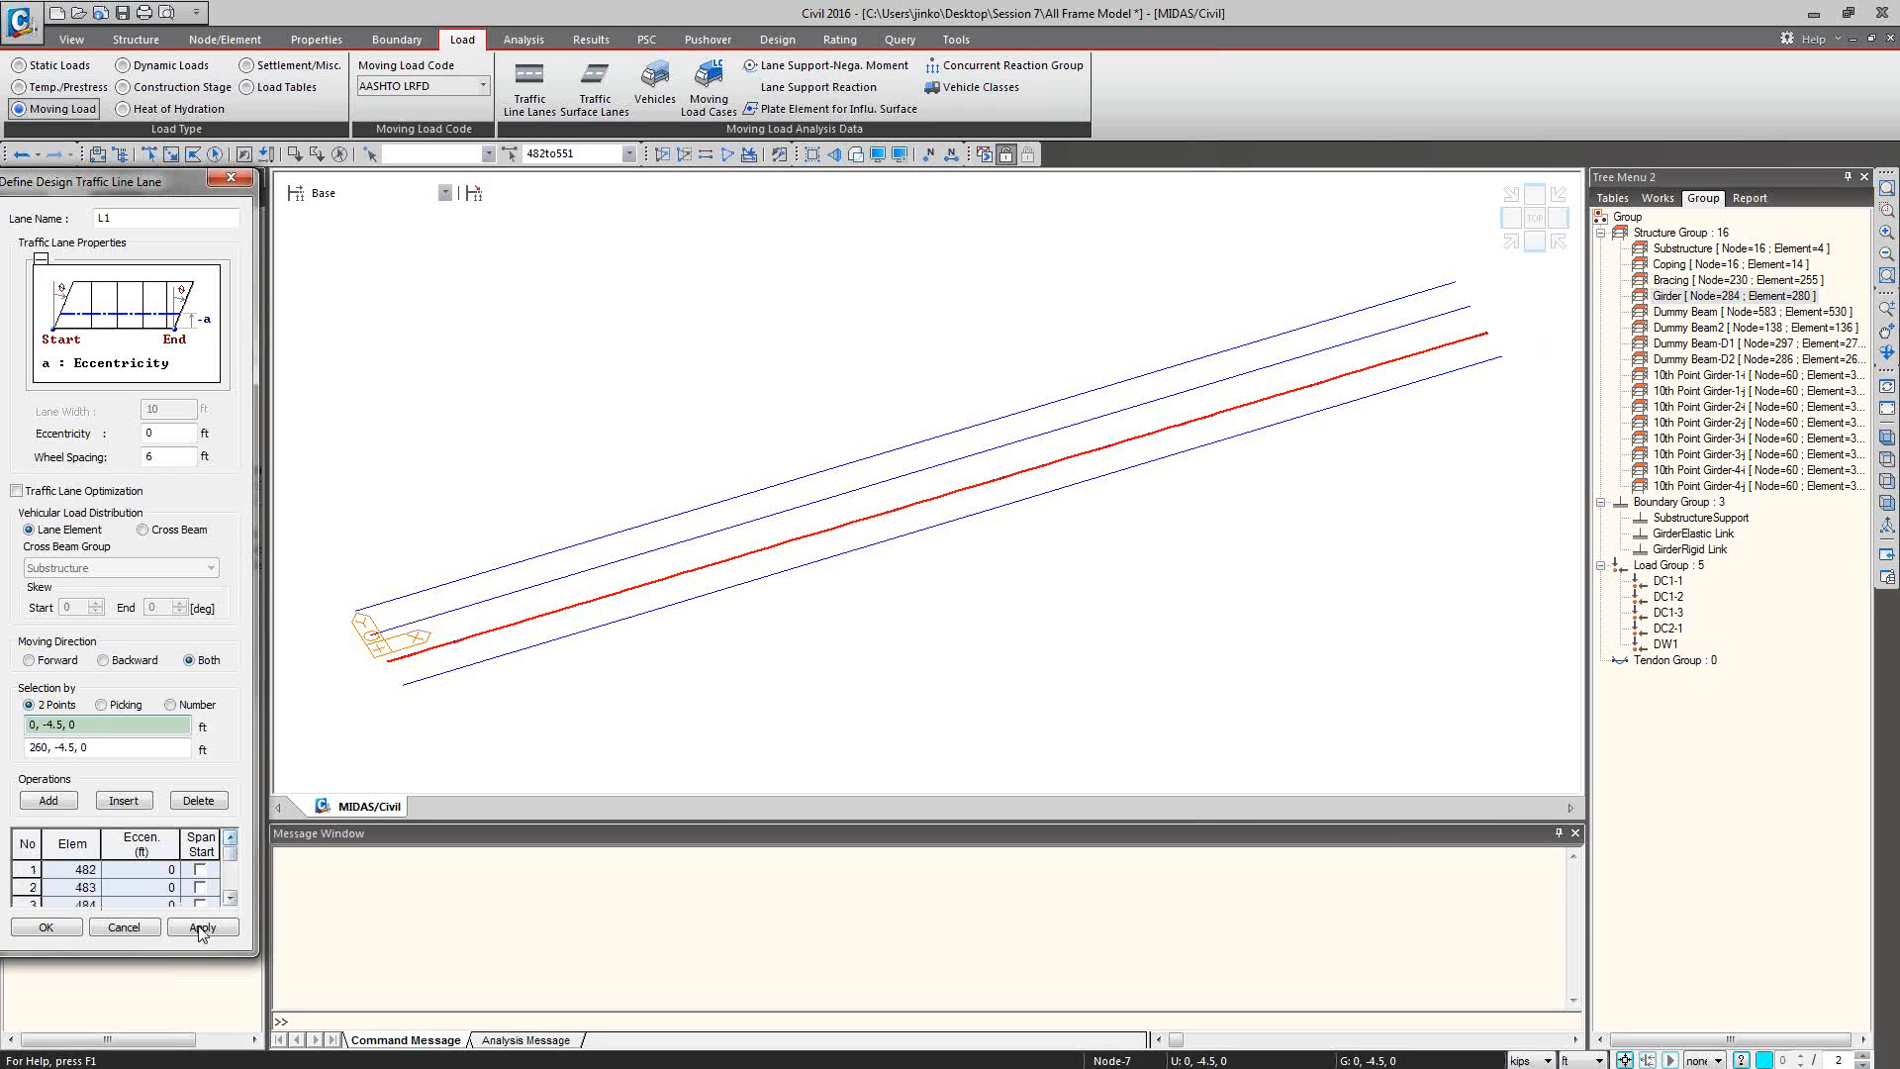
{"action": "left_click", "coordinate": [61, 931]}
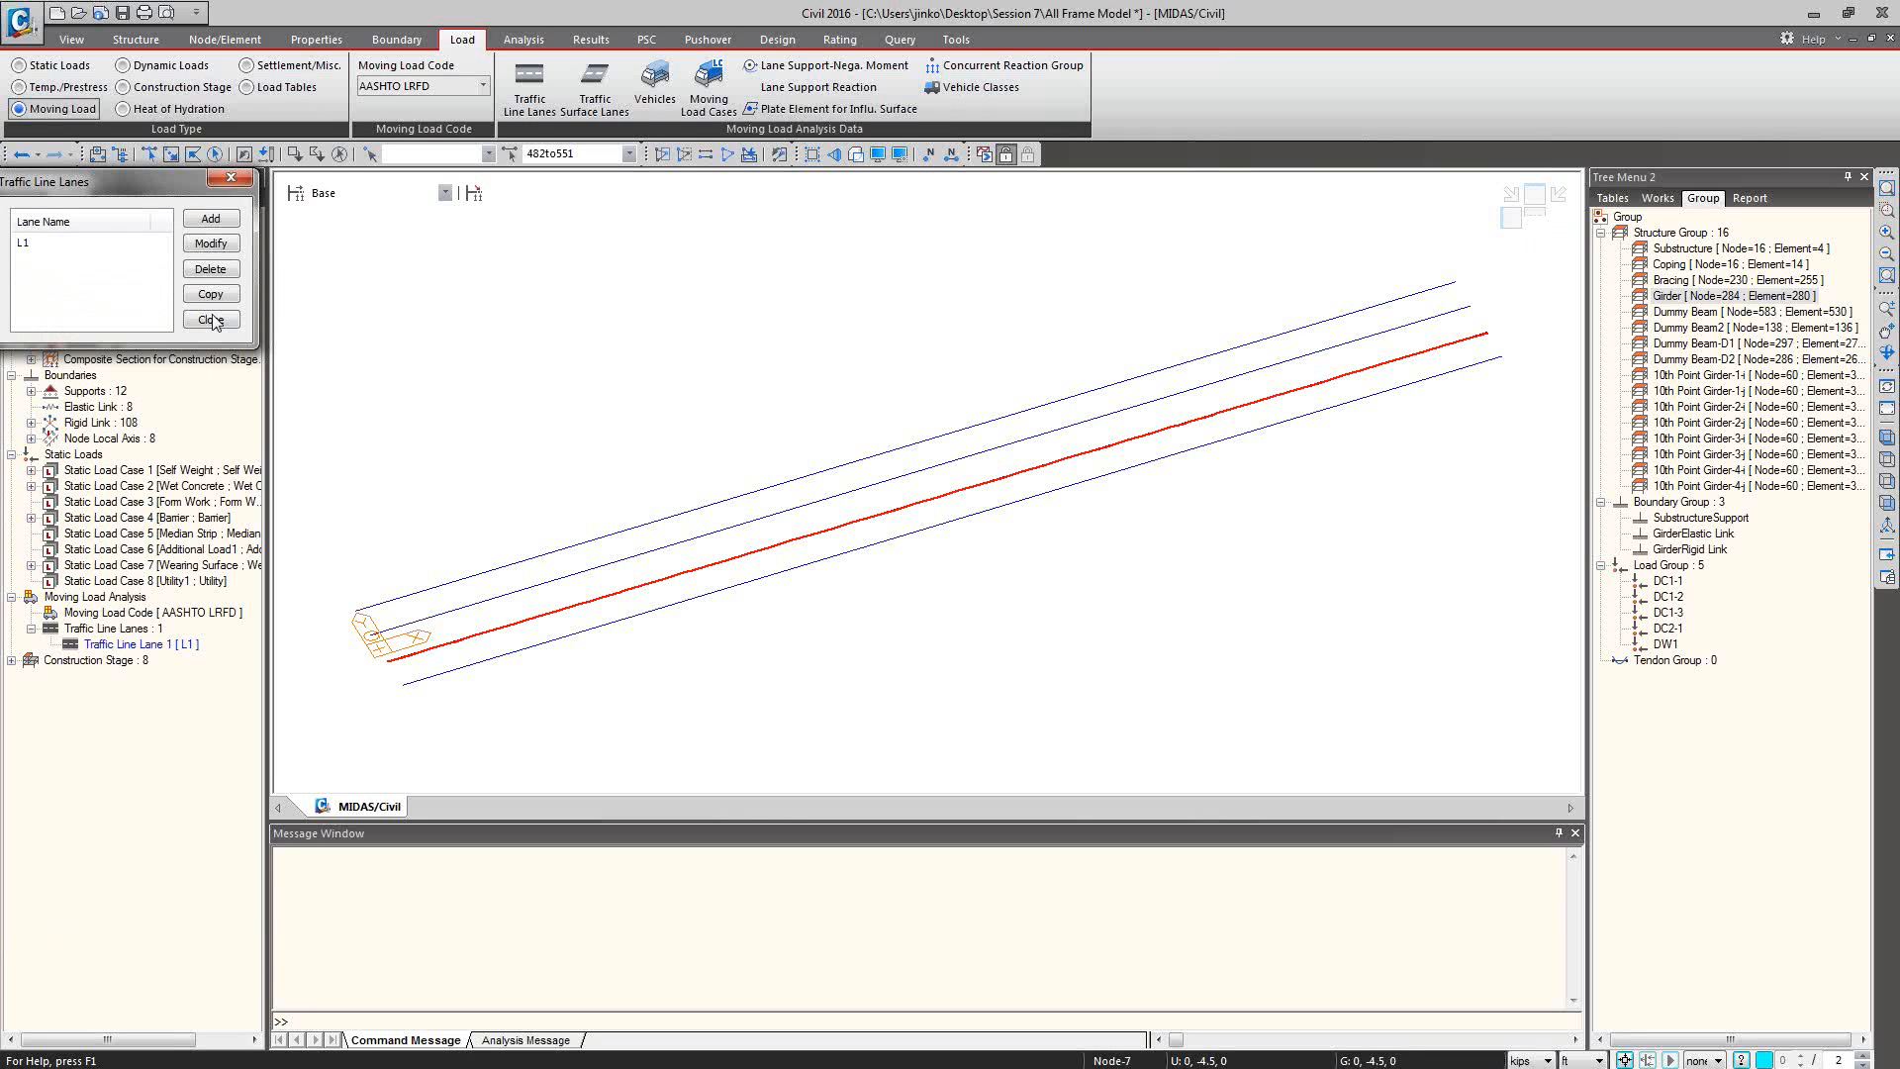
{"action": "left_click", "coordinate": [210, 320]}
Display traffic line lane L1 on the girders and inspect its layout from different angles.
{"action": "left_click", "coordinate": [150, 644]}
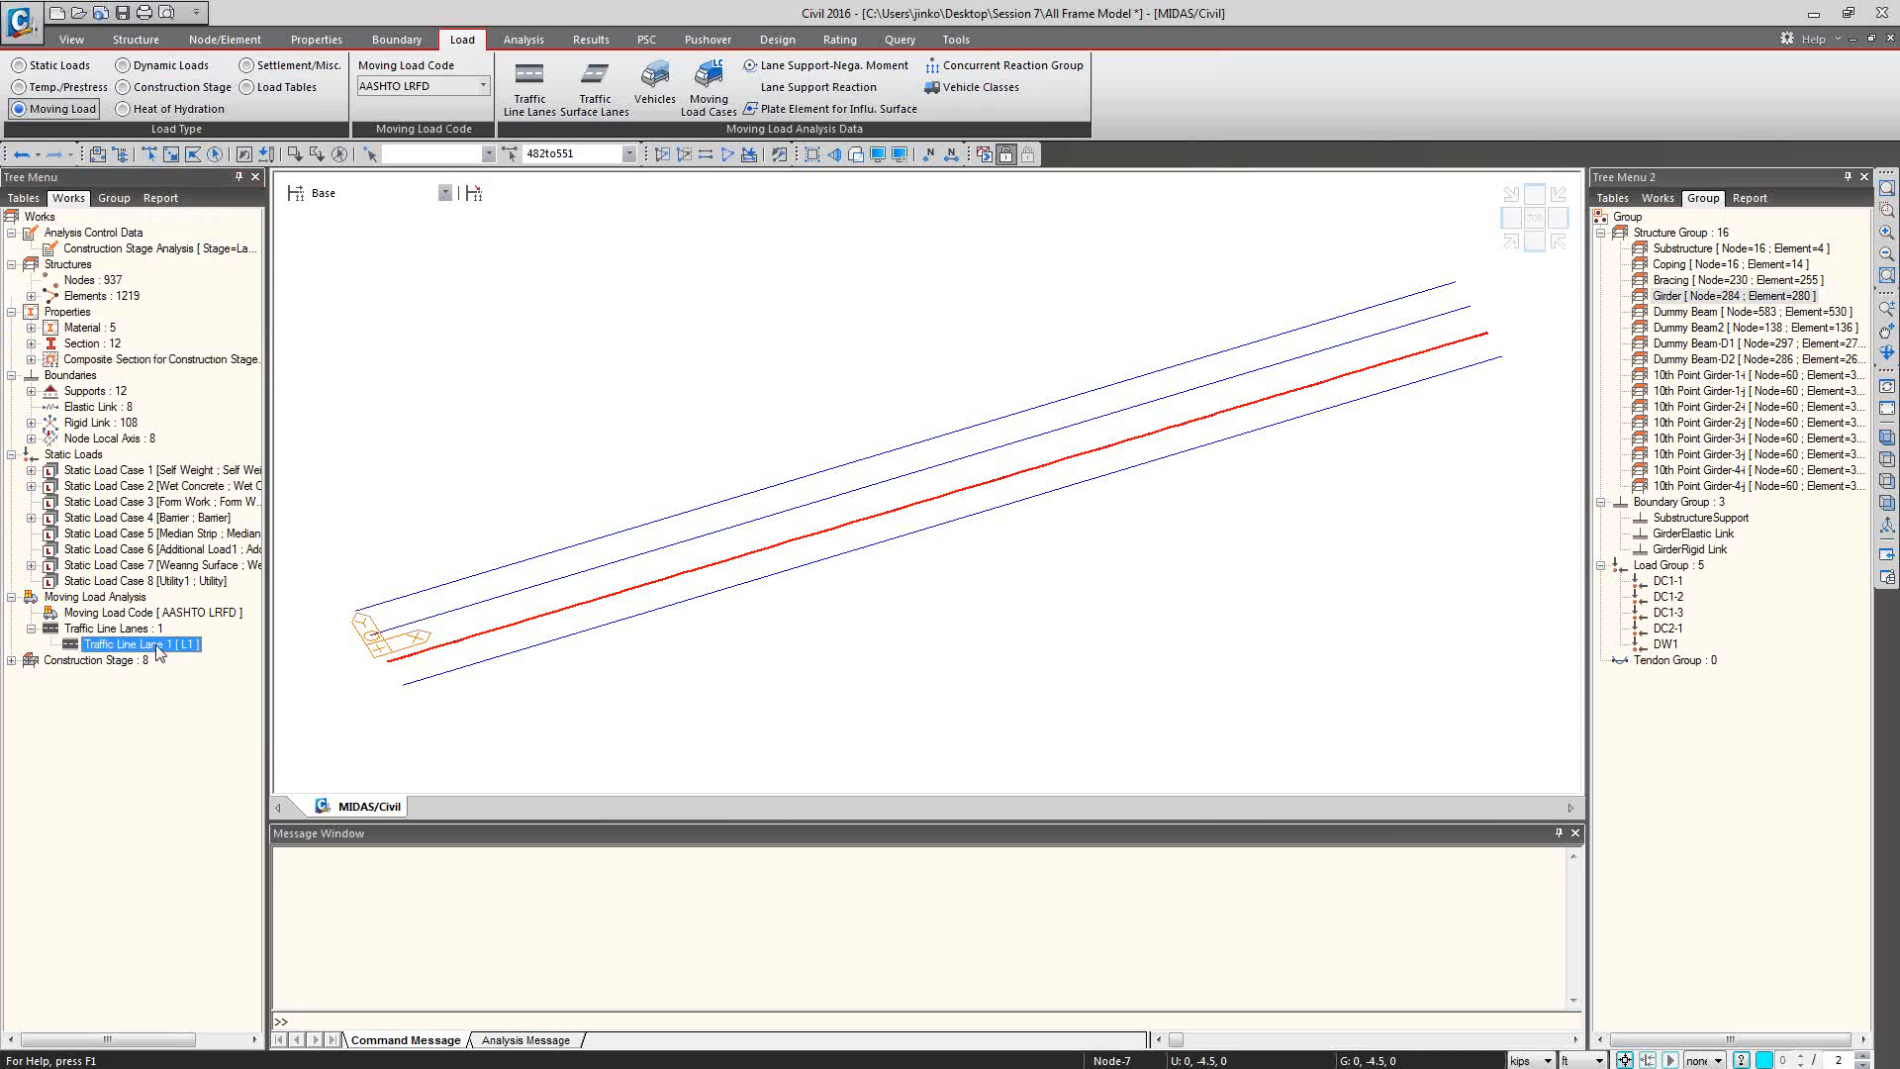
{"action": "right_click", "coordinate": [156, 646]}
{"action": "left_click", "coordinate": [198, 693]}
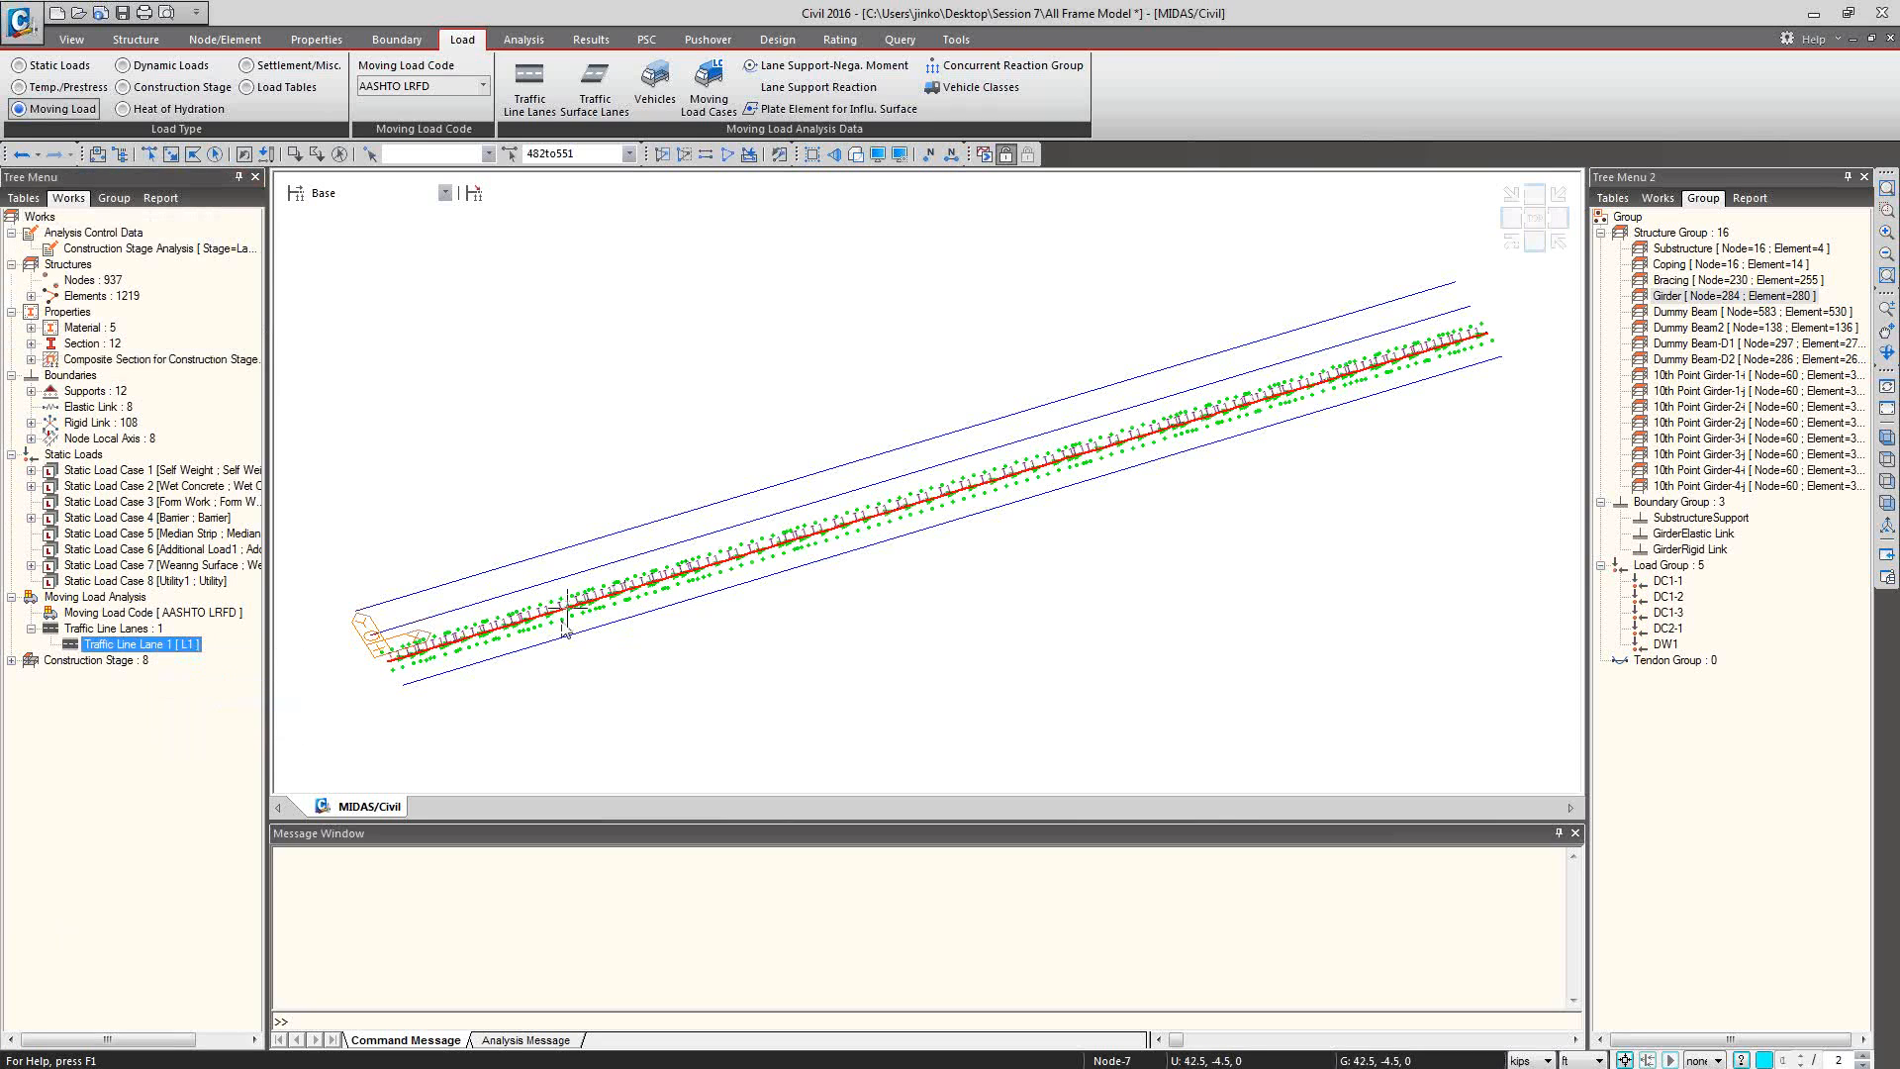
{"action": "middle_click_drag", "start_coordinate": [564, 623], "coordinate": [690, 559], "text": "ctrl"}
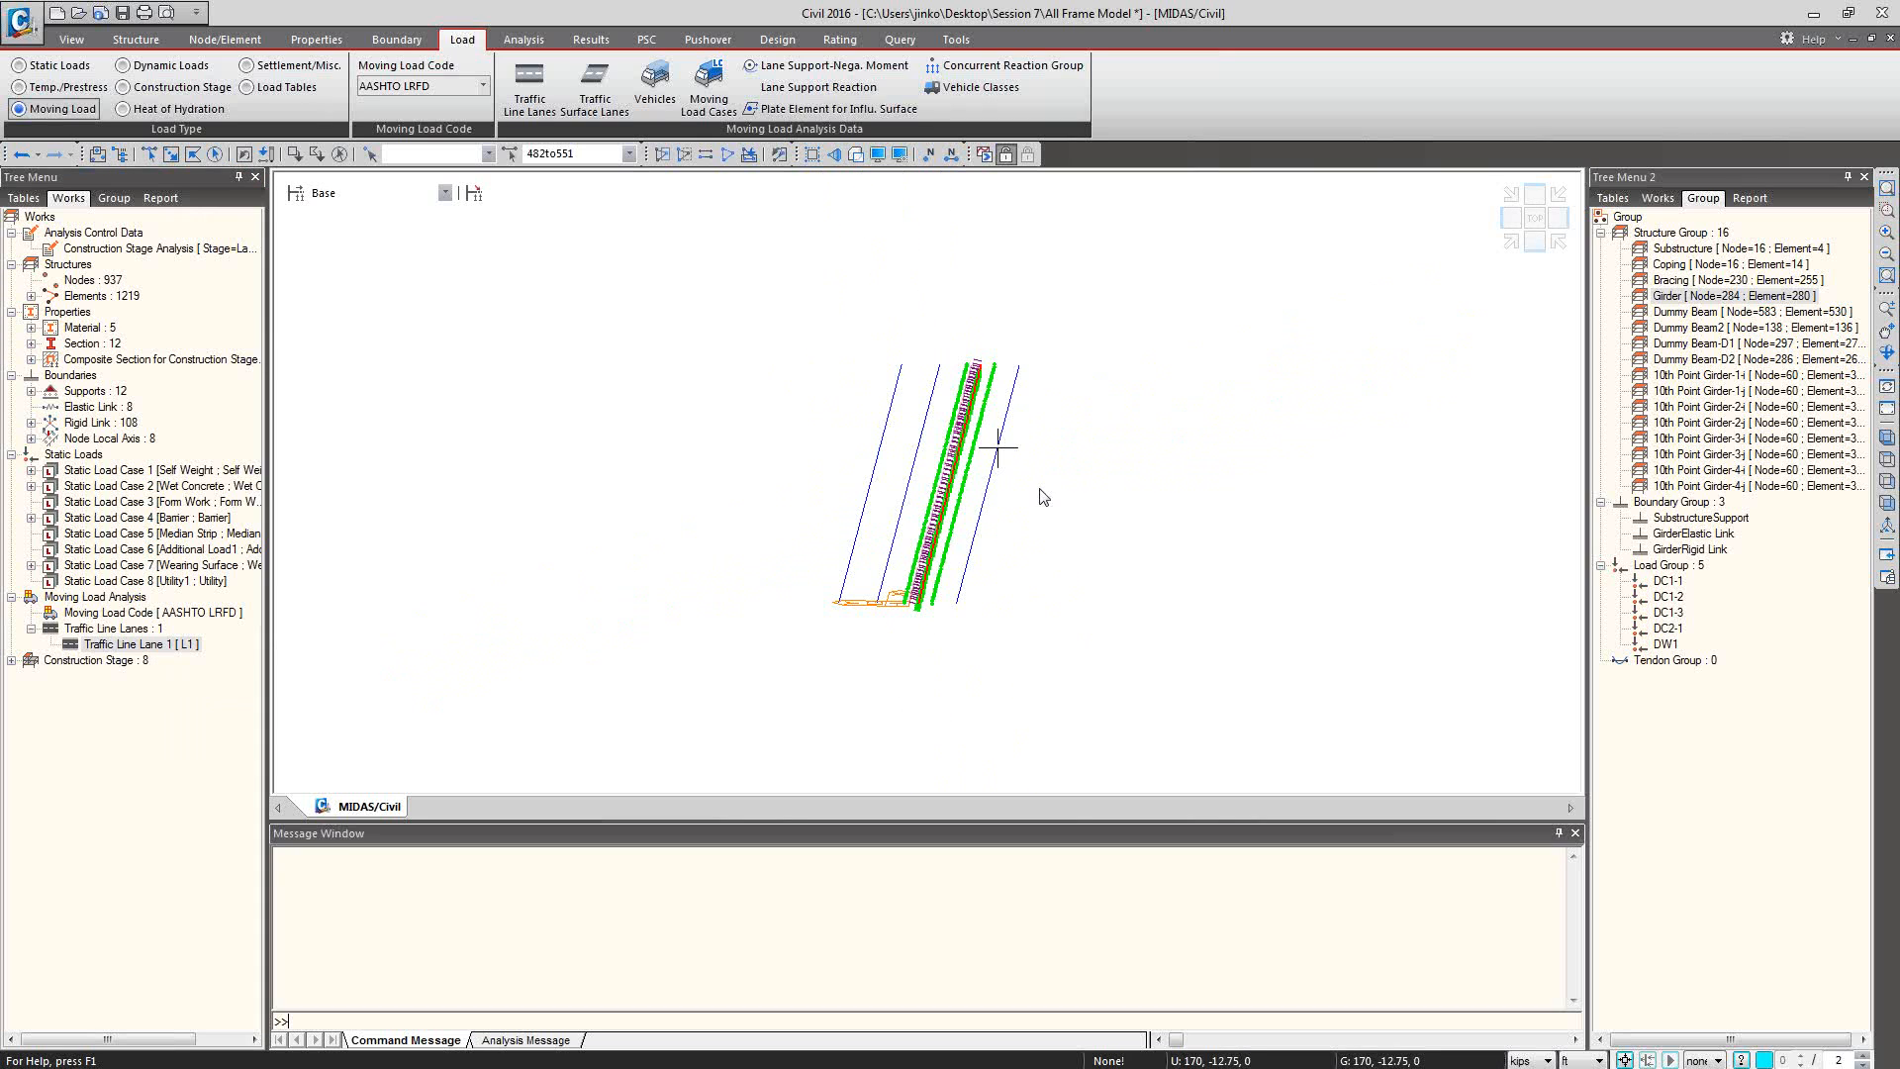
{"action": "middle_click_drag", "start_coordinate": [1040, 496], "coordinate": [950, 539], "text": "ctrl"}
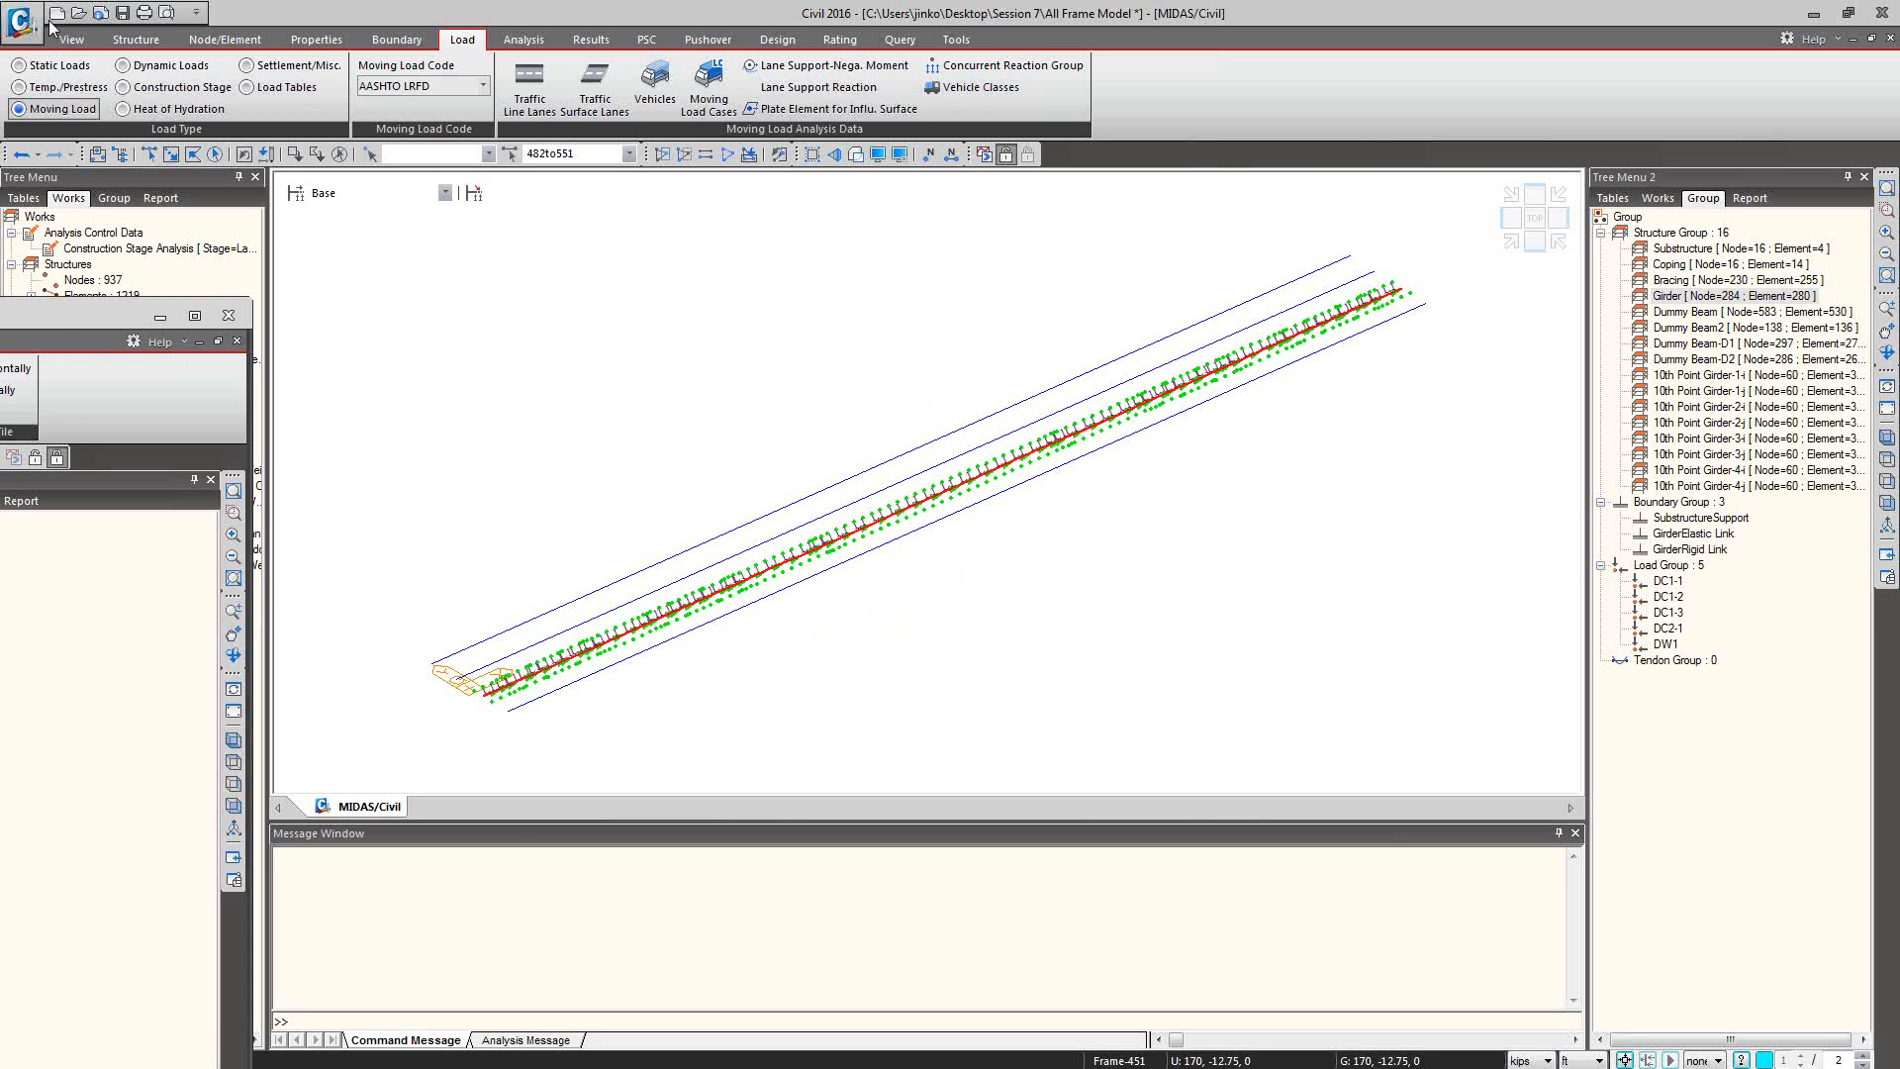
Switch to the Deck as Plate Girder as Beam model and highlight all its plate elements from the works tree.
{"action": "left_click_drag", "start_coordinate": [59, 312], "coordinate": [1218, 3]}
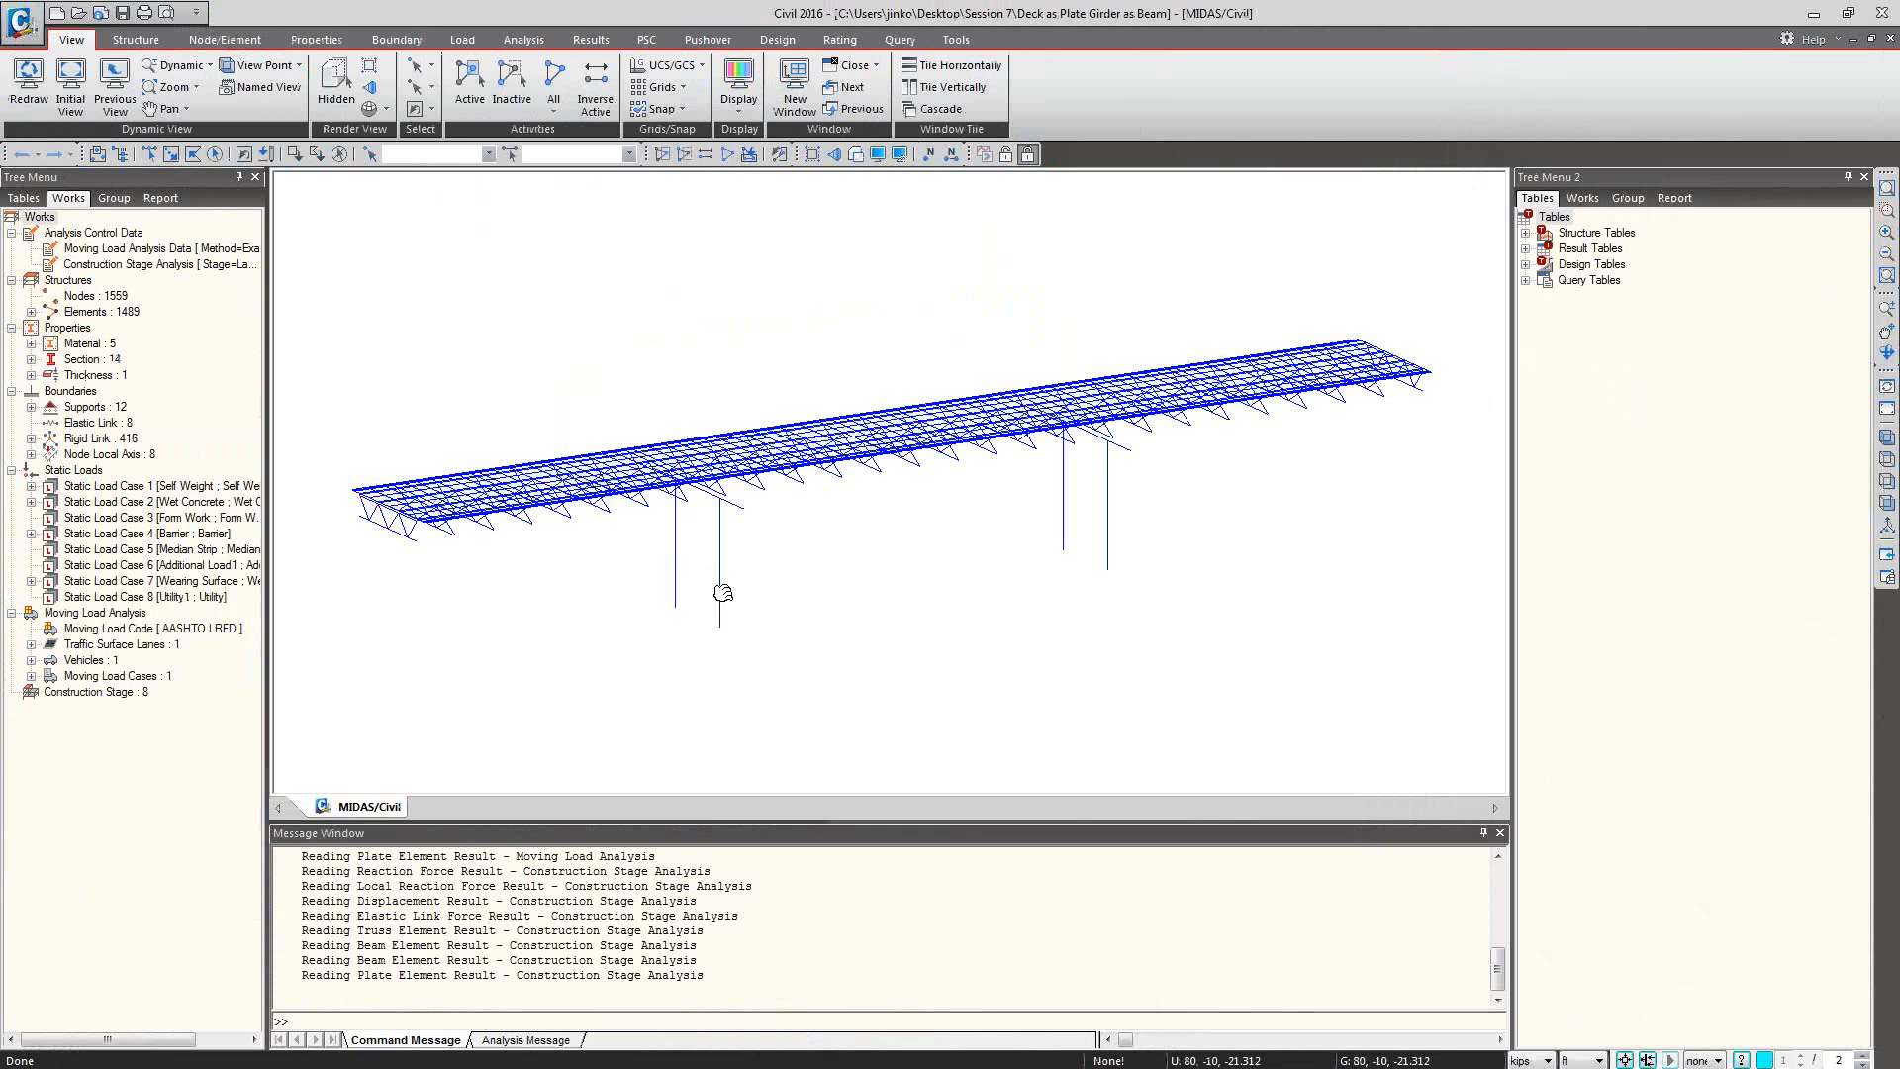
{"action": "middle_click_drag", "start_coordinate": [722, 592], "coordinate": [746, 638]}
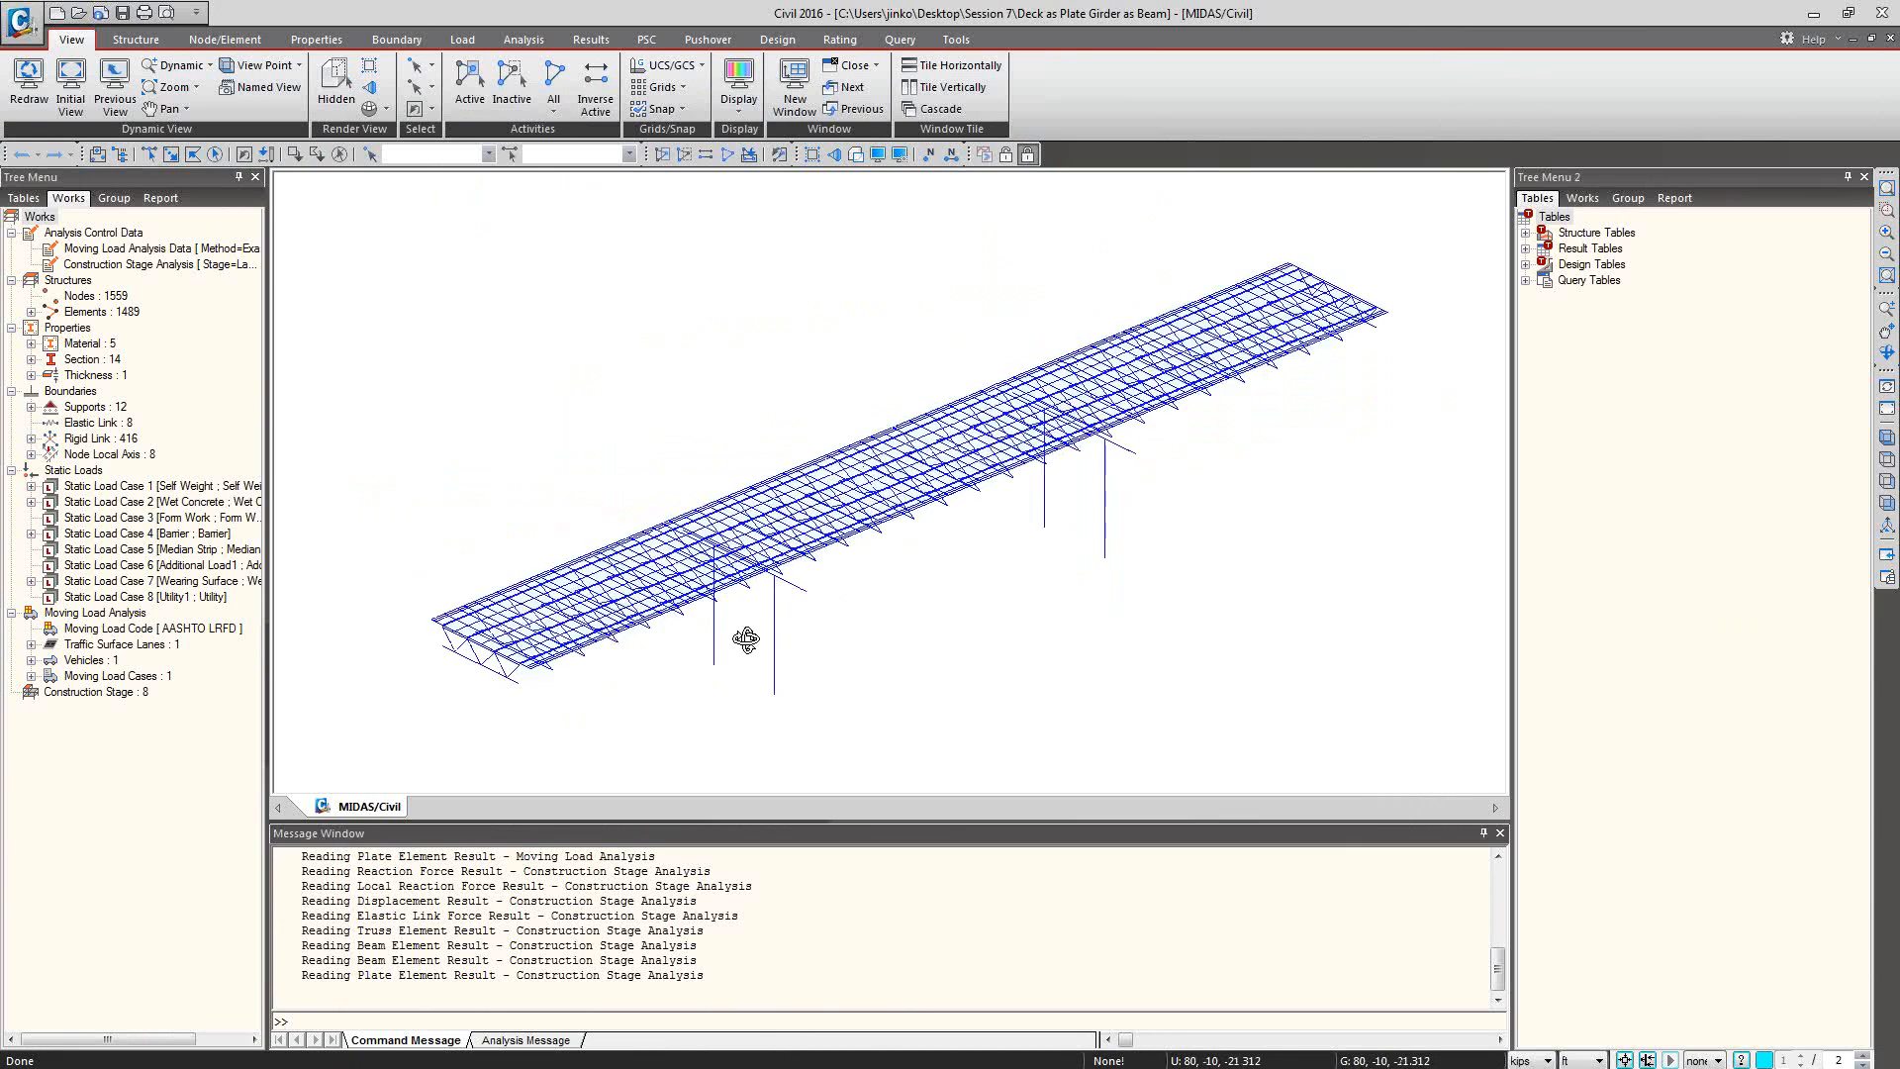
{"action": "left_click", "coordinate": [1583, 201]}
{"action": "left_click", "coordinate": [1545, 312]}
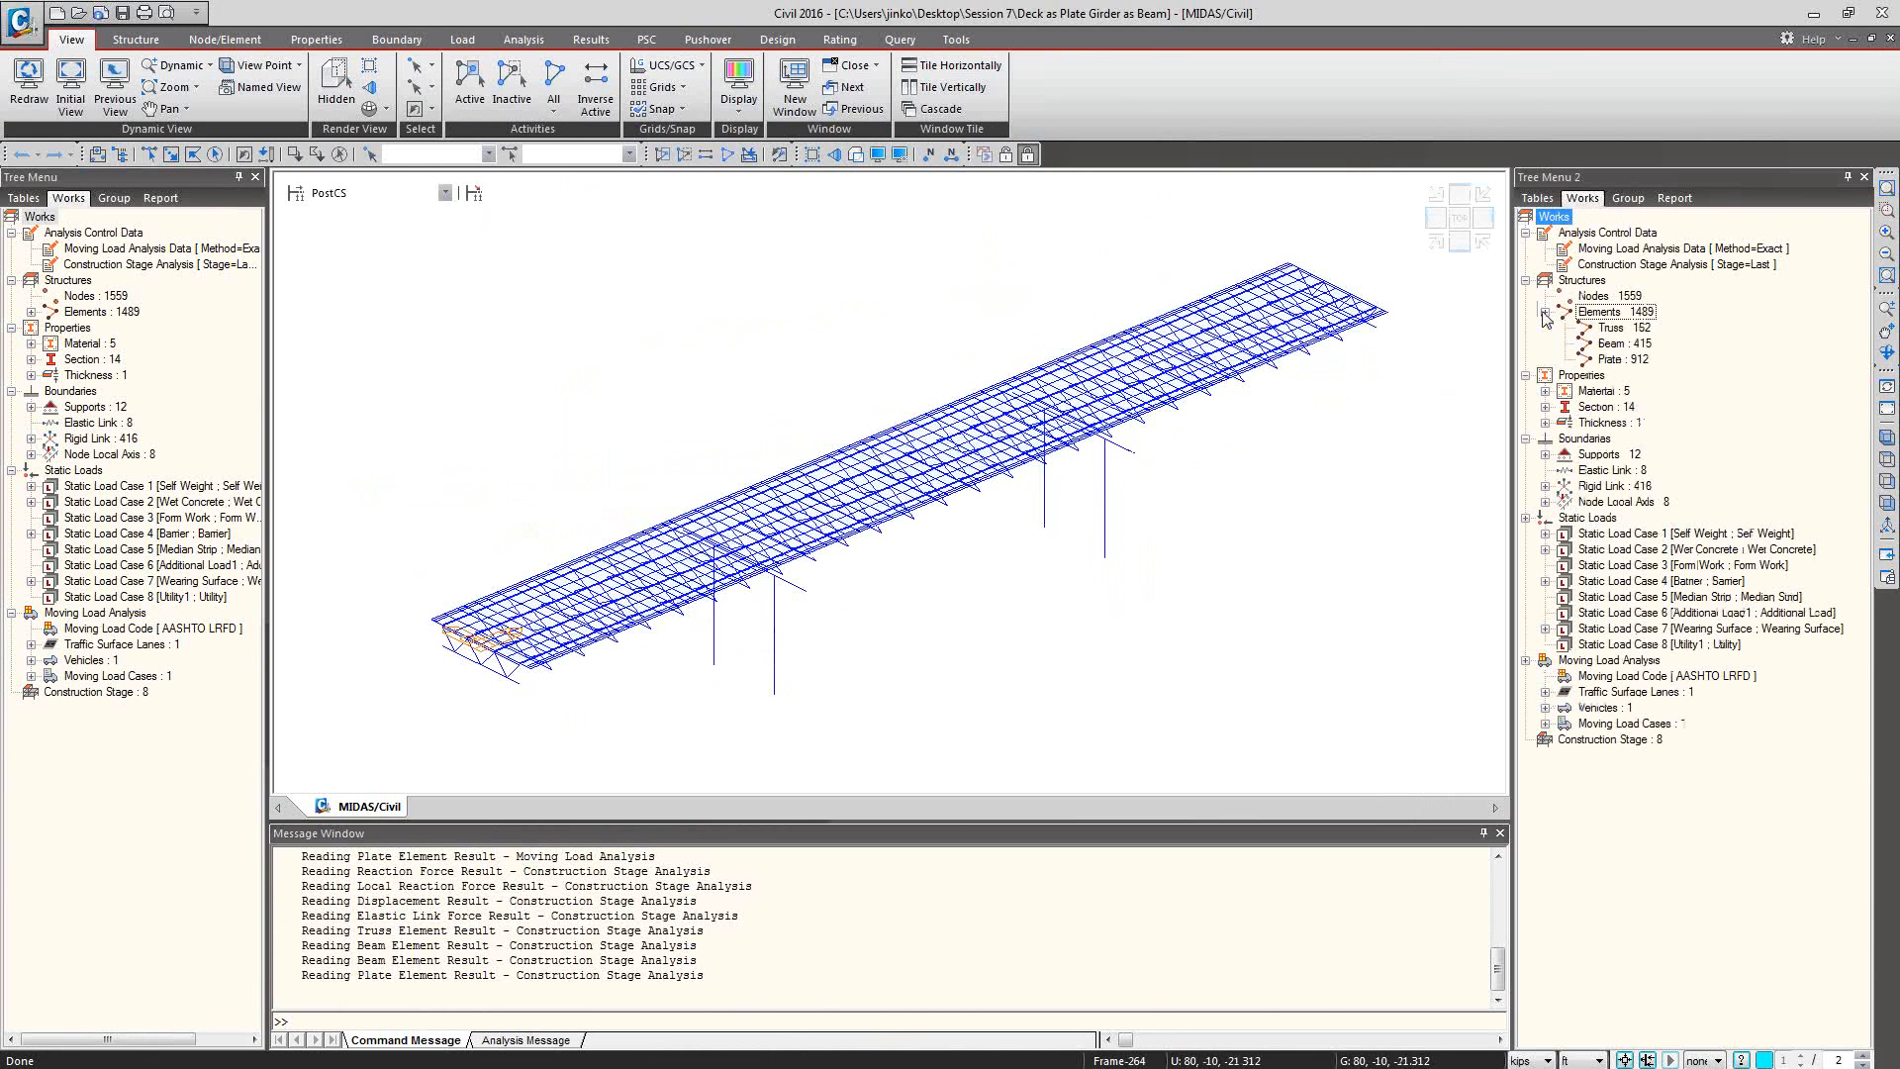
{"action": "double_click", "coordinate": [1617, 358]}
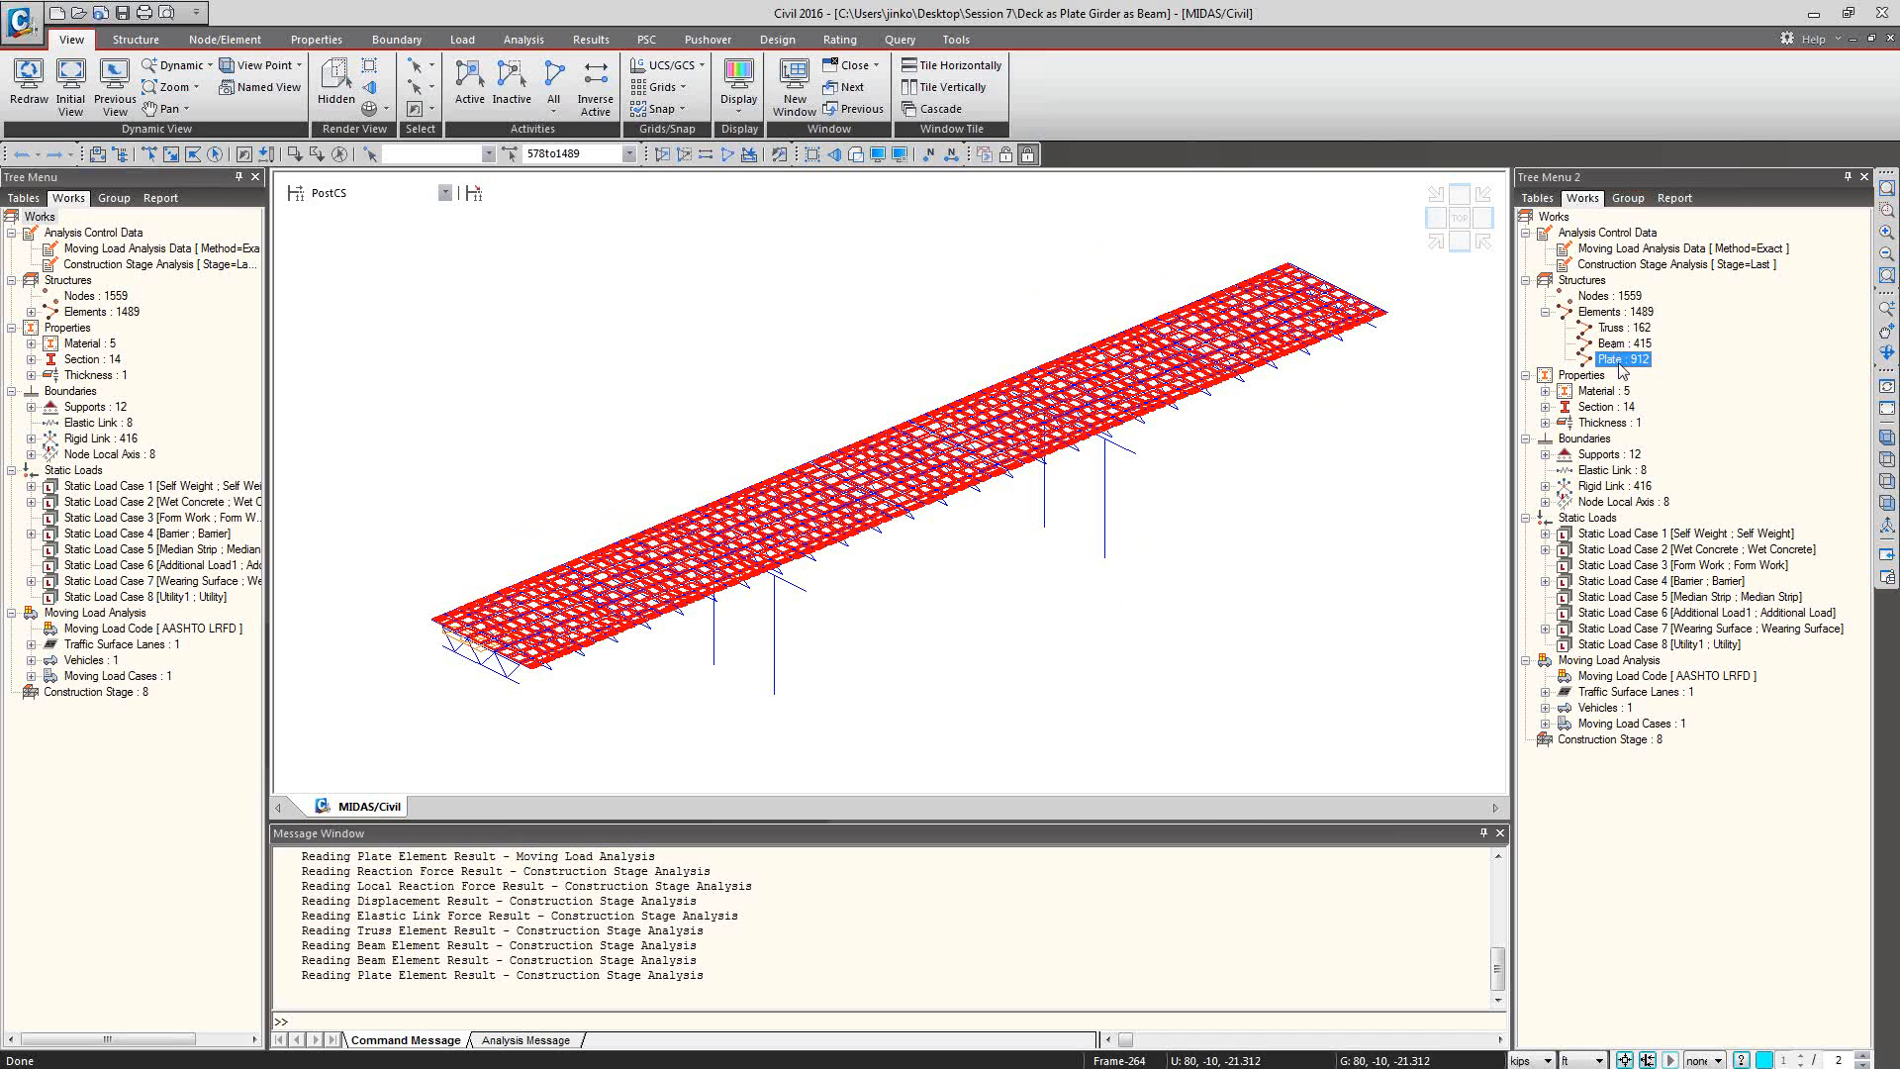
Activate only the plate elements from the works tree and show the deck in top view.
{"action": "right_click", "coordinate": [1619, 368]}
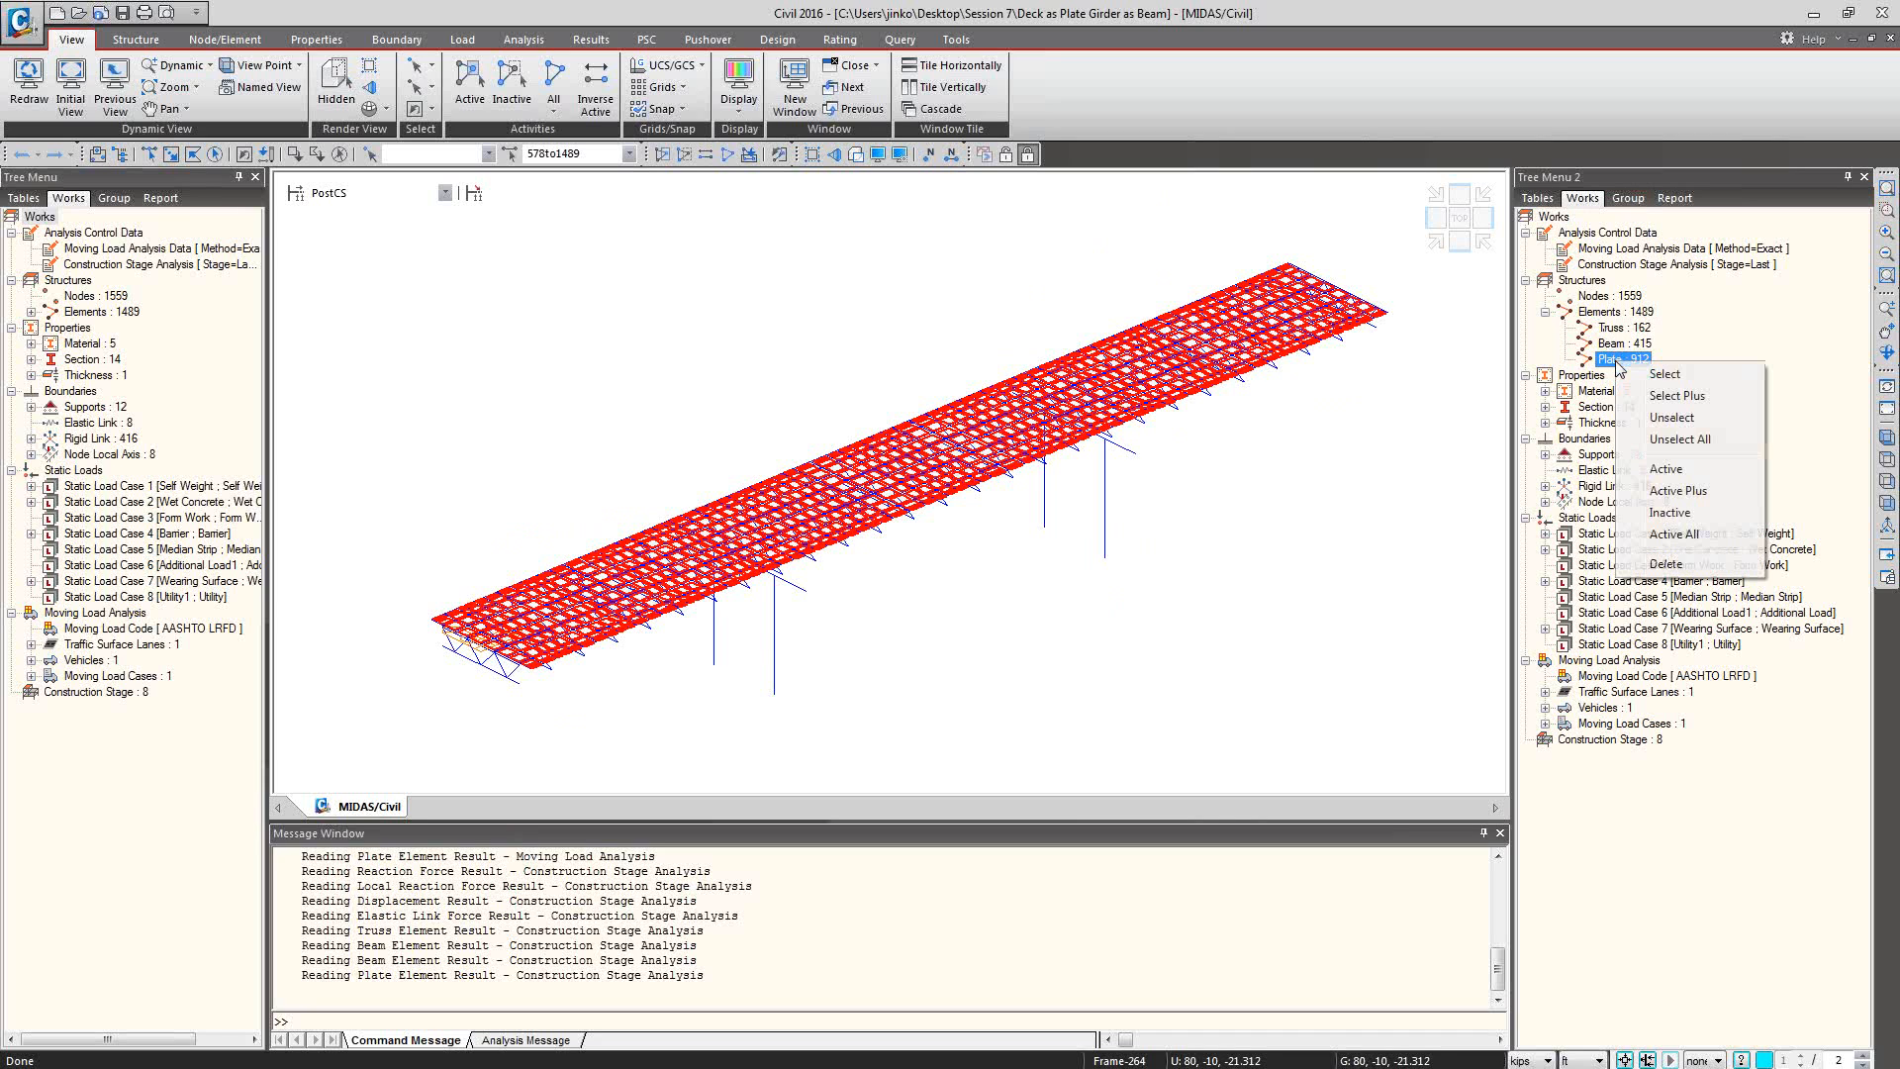
{"action": "left_click", "coordinate": [1668, 470]}
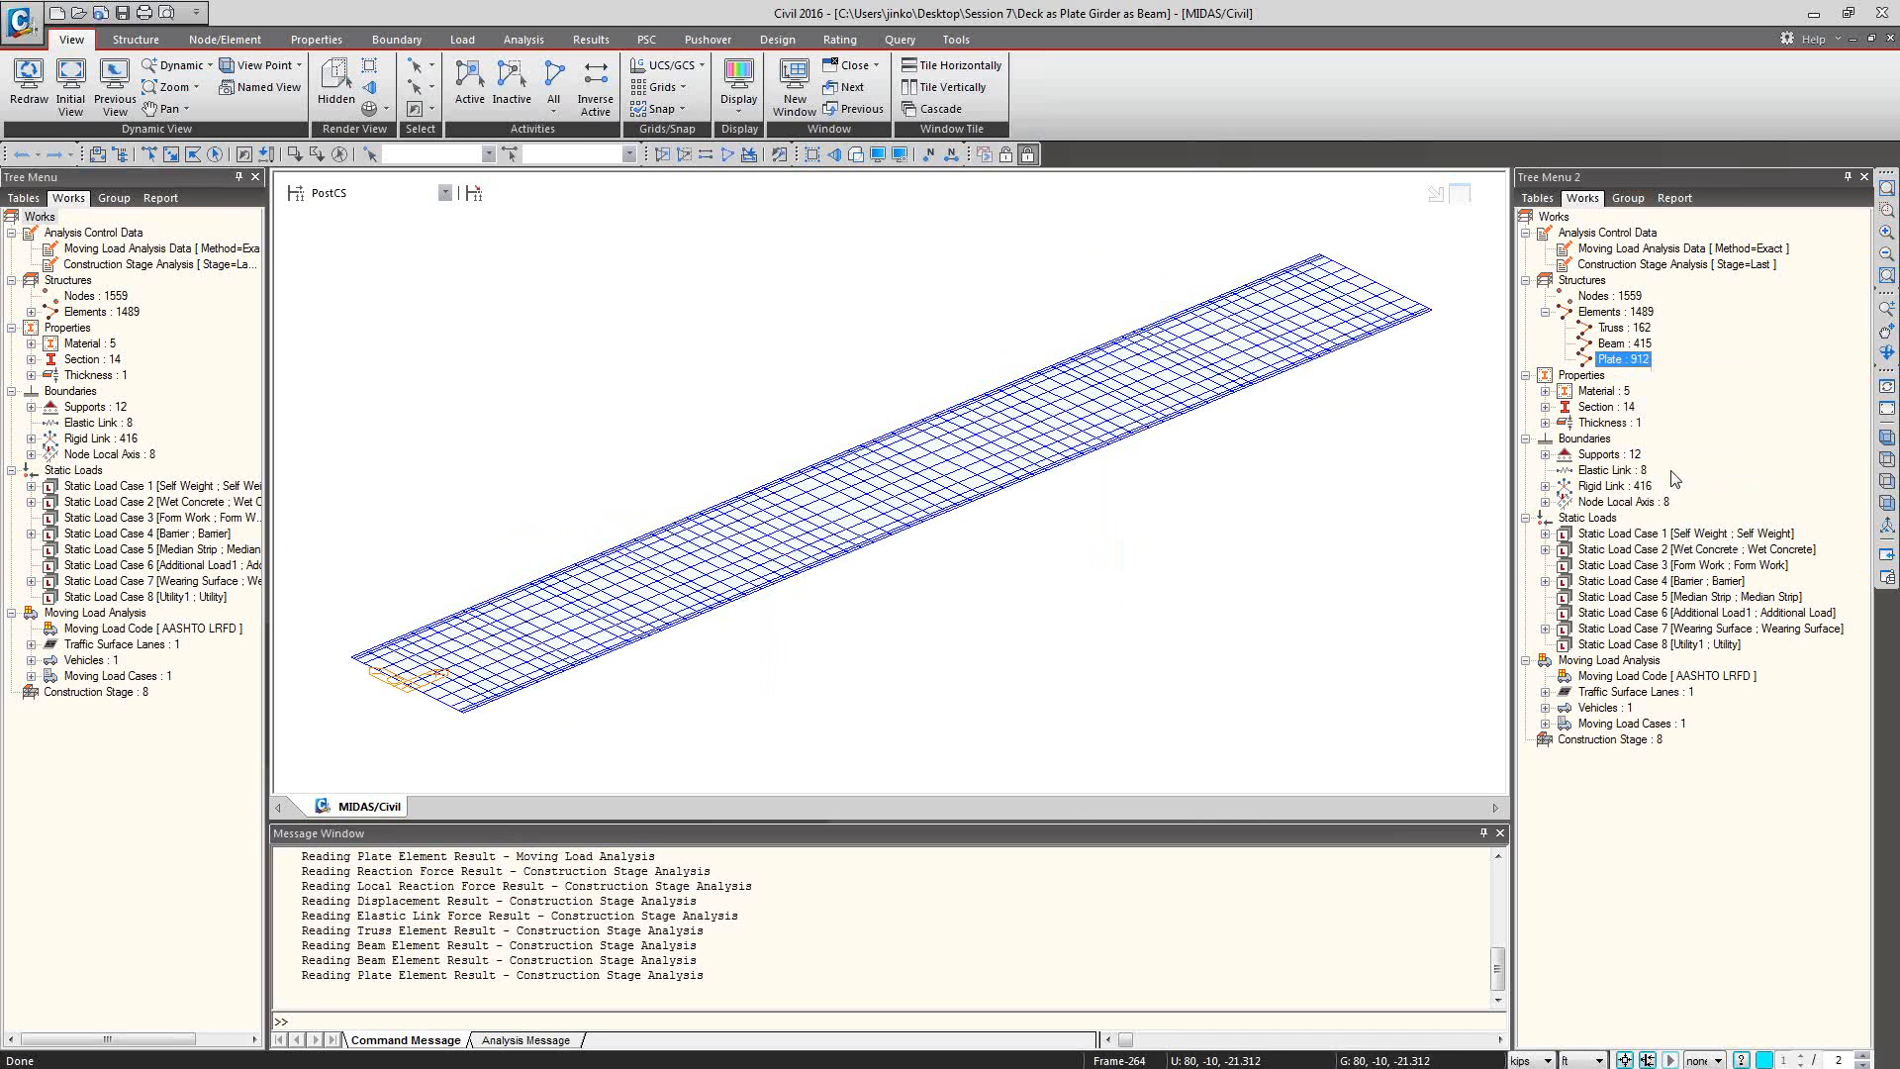
{"action": "left_click", "coordinate": [1459, 216]}
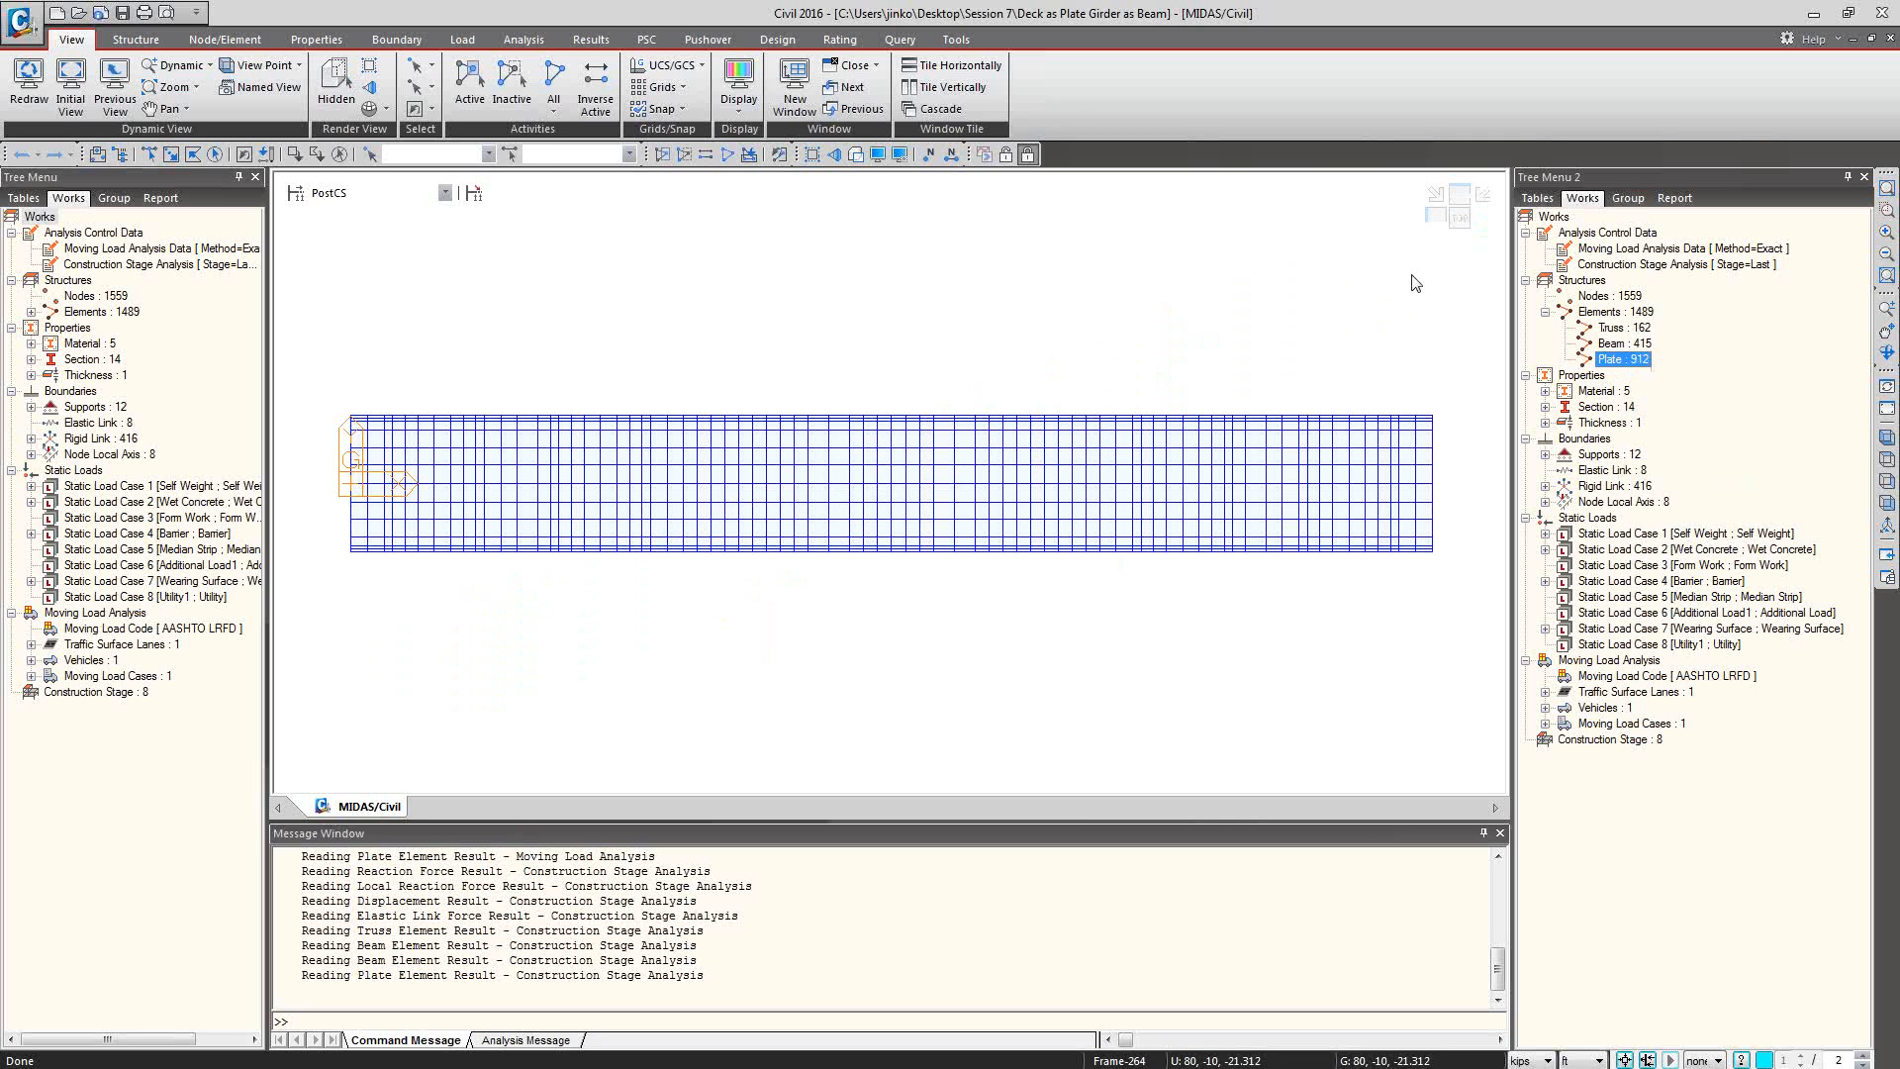
Reset the moving load code to None, accepting deletion of the analysis results, and set it back to AASHTO LRFD.
{"action": "left_click", "coordinate": [461, 38]}
{"action": "left_click", "coordinate": [79, 114]}
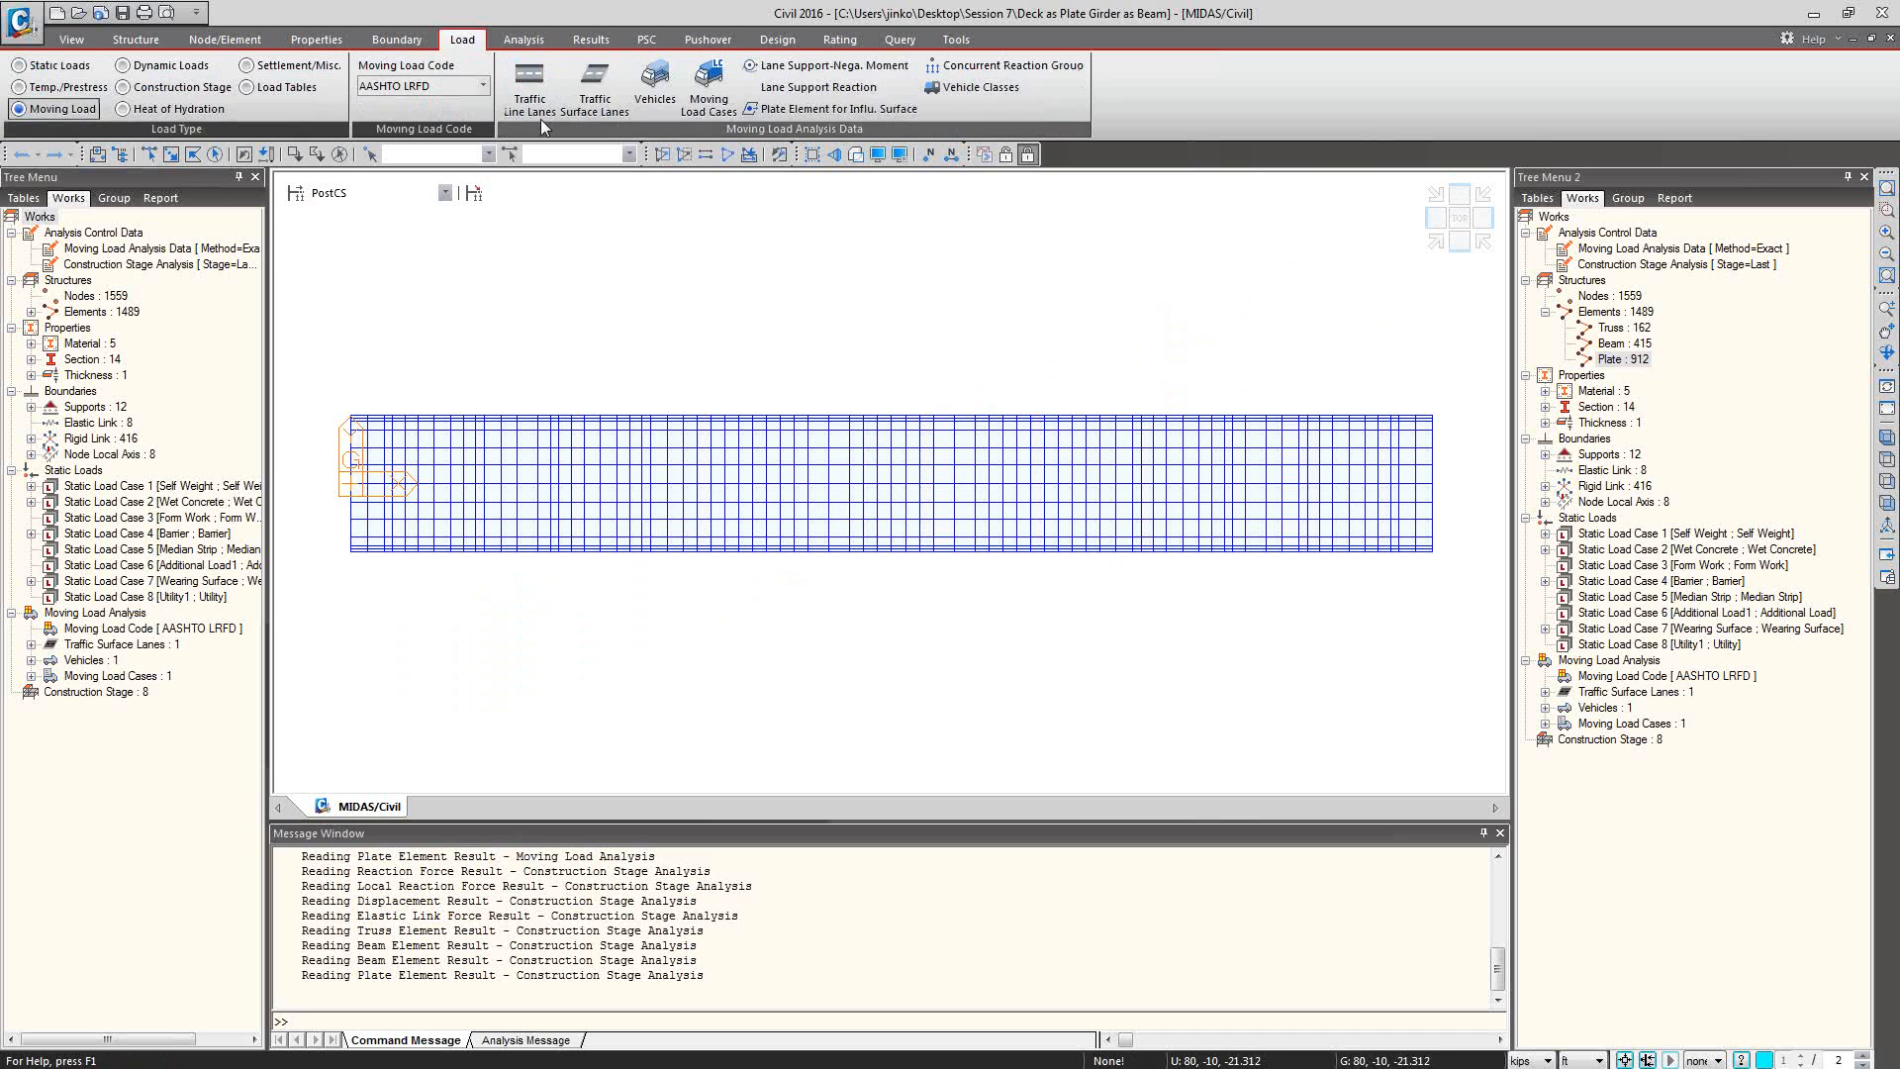
{"action": "left_click", "coordinate": [451, 89]}
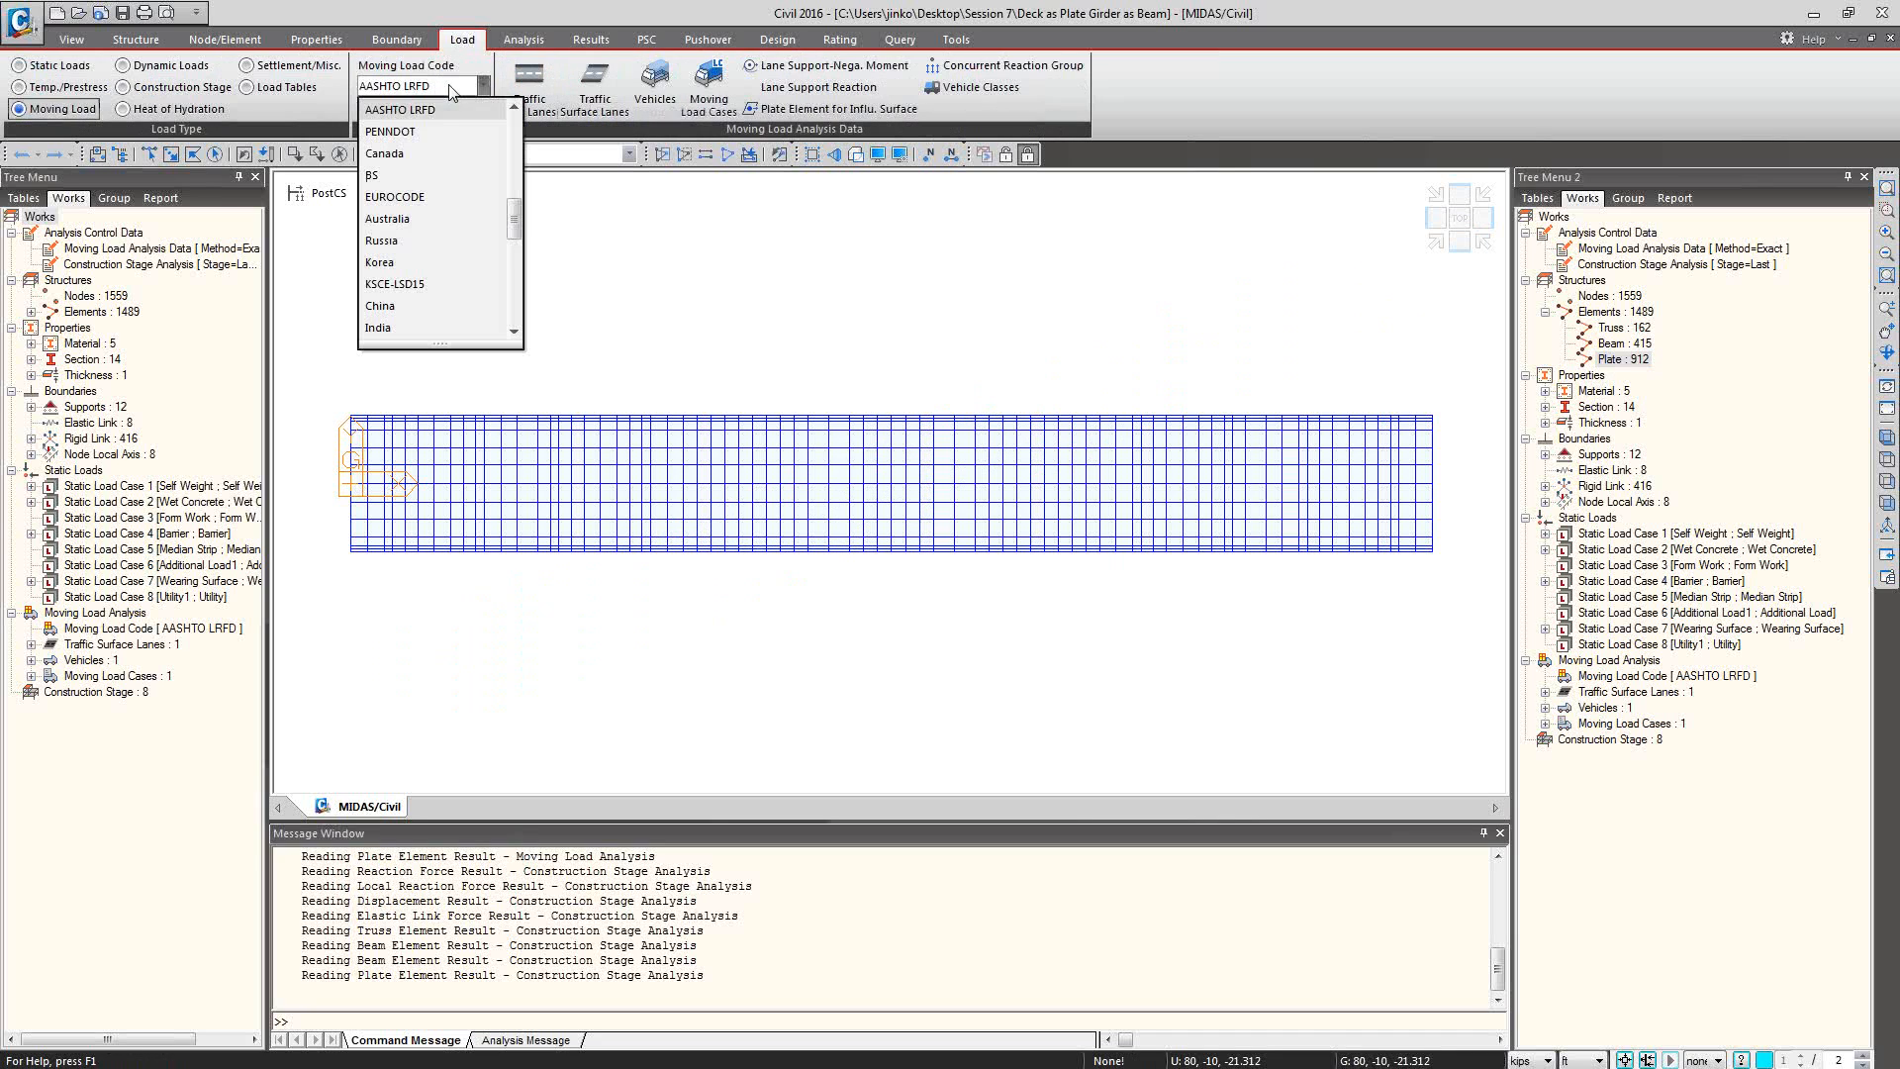
{"action": "scroll", "coordinate": [455, 113], "scroll_direction": "up", "scroll_amount": 3}
{"action": "left_click", "coordinate": [459, 110]}
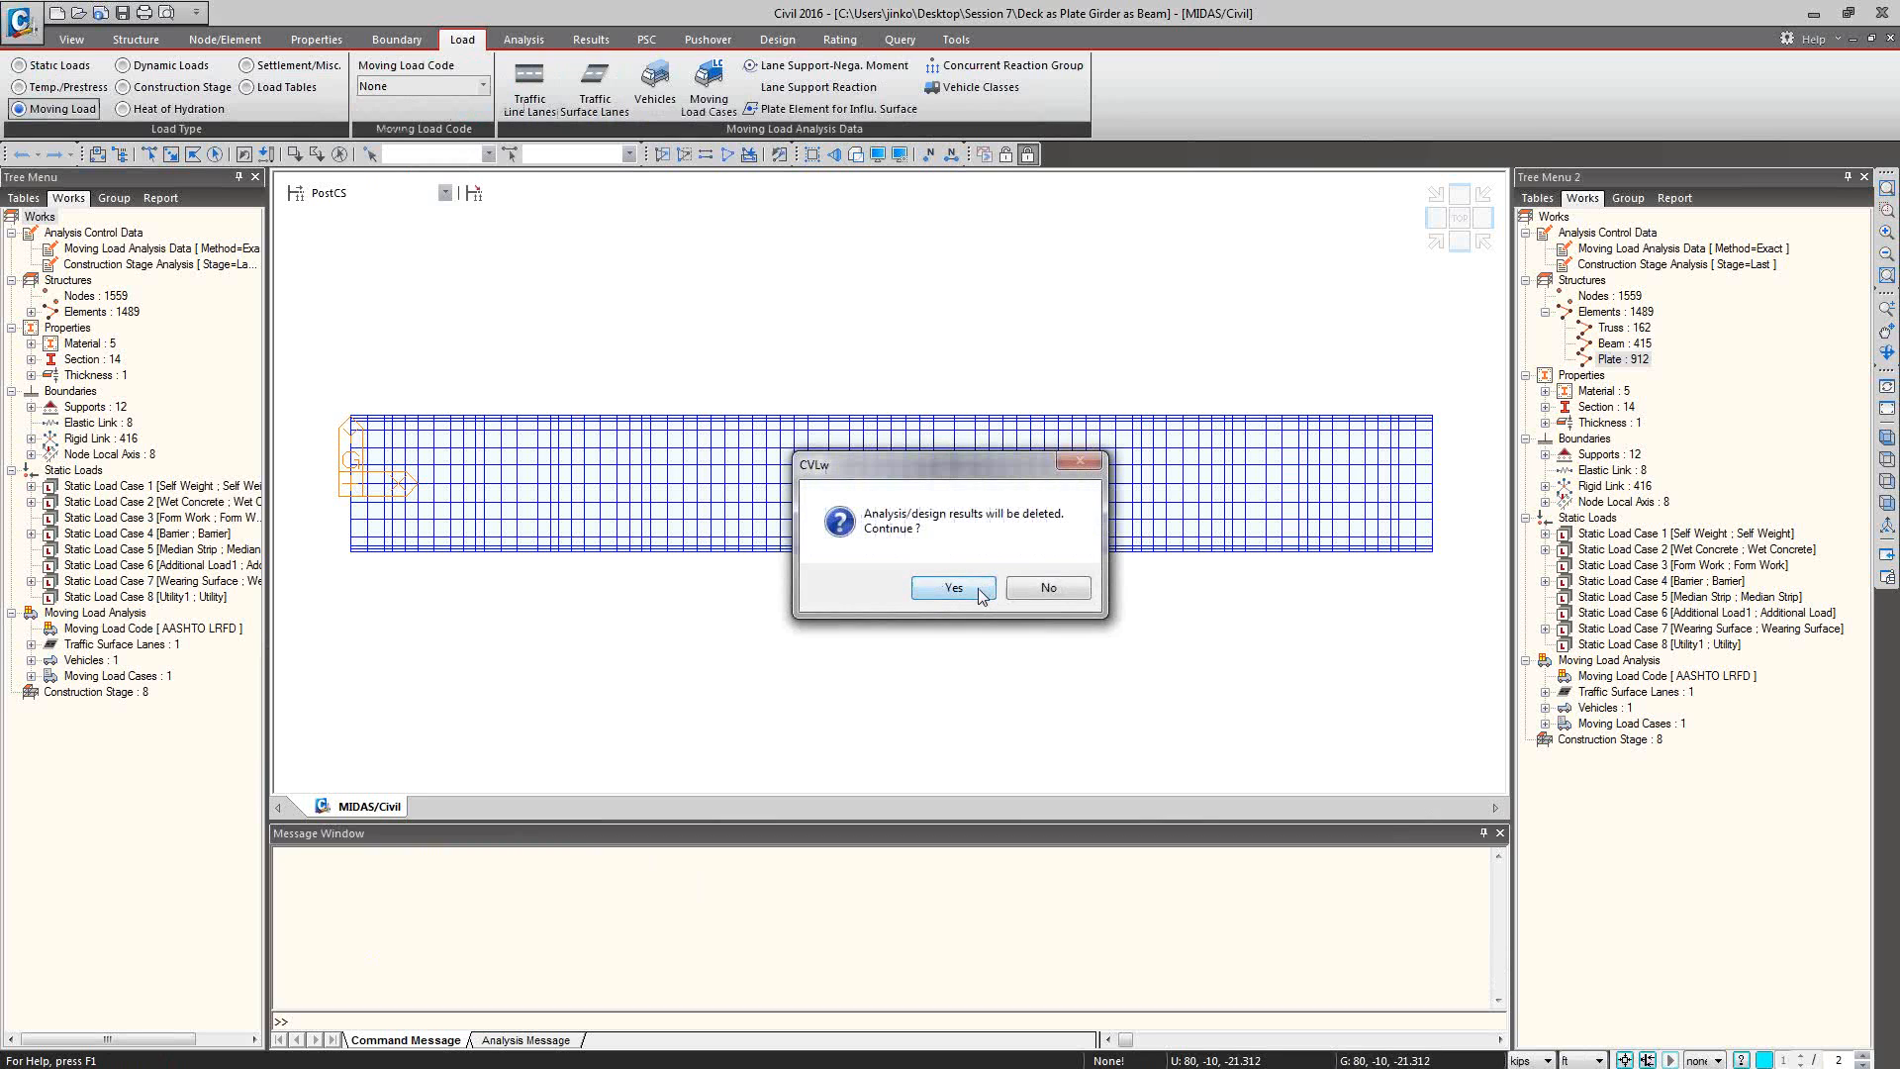
{"action": "left_click", "coordinate": [953, 588]}
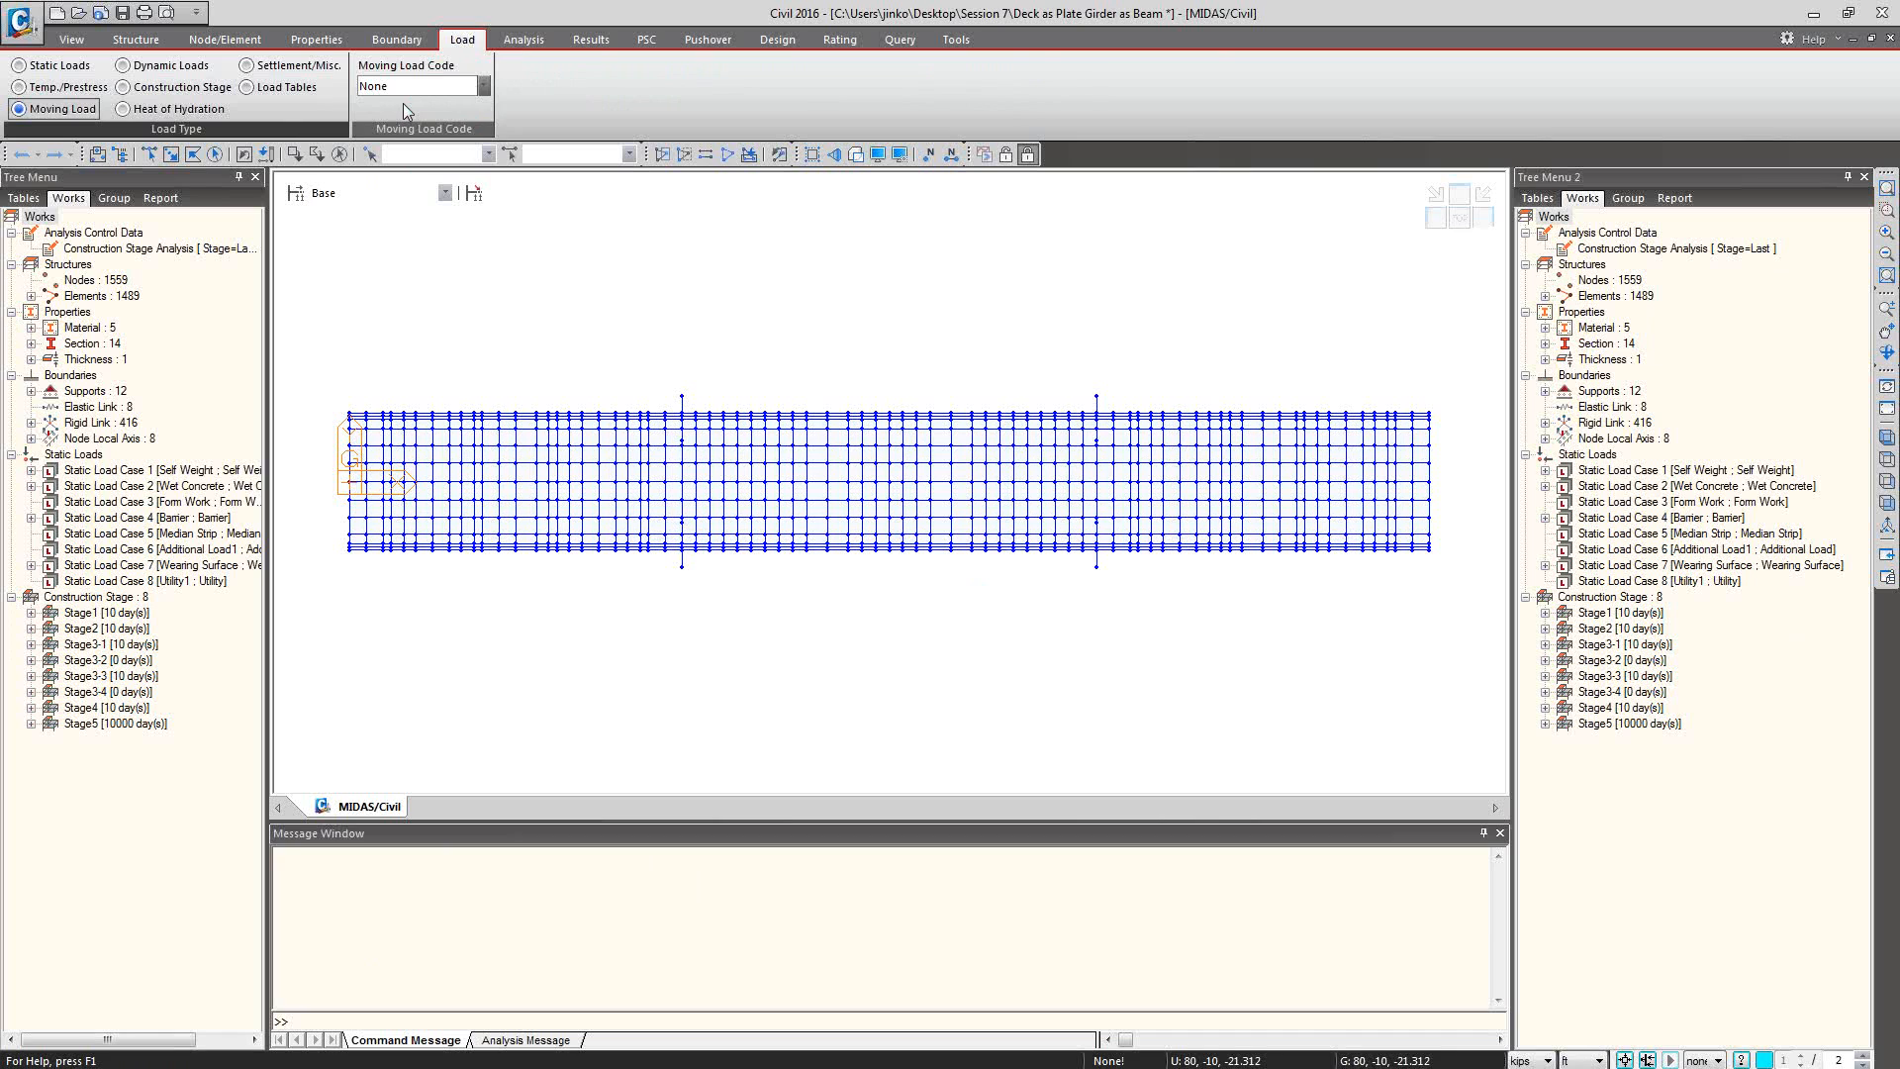
{"action": "left_click", "coordinate": [460, 92]}
{"action": "left_click", "coordinate": [445, 153]}
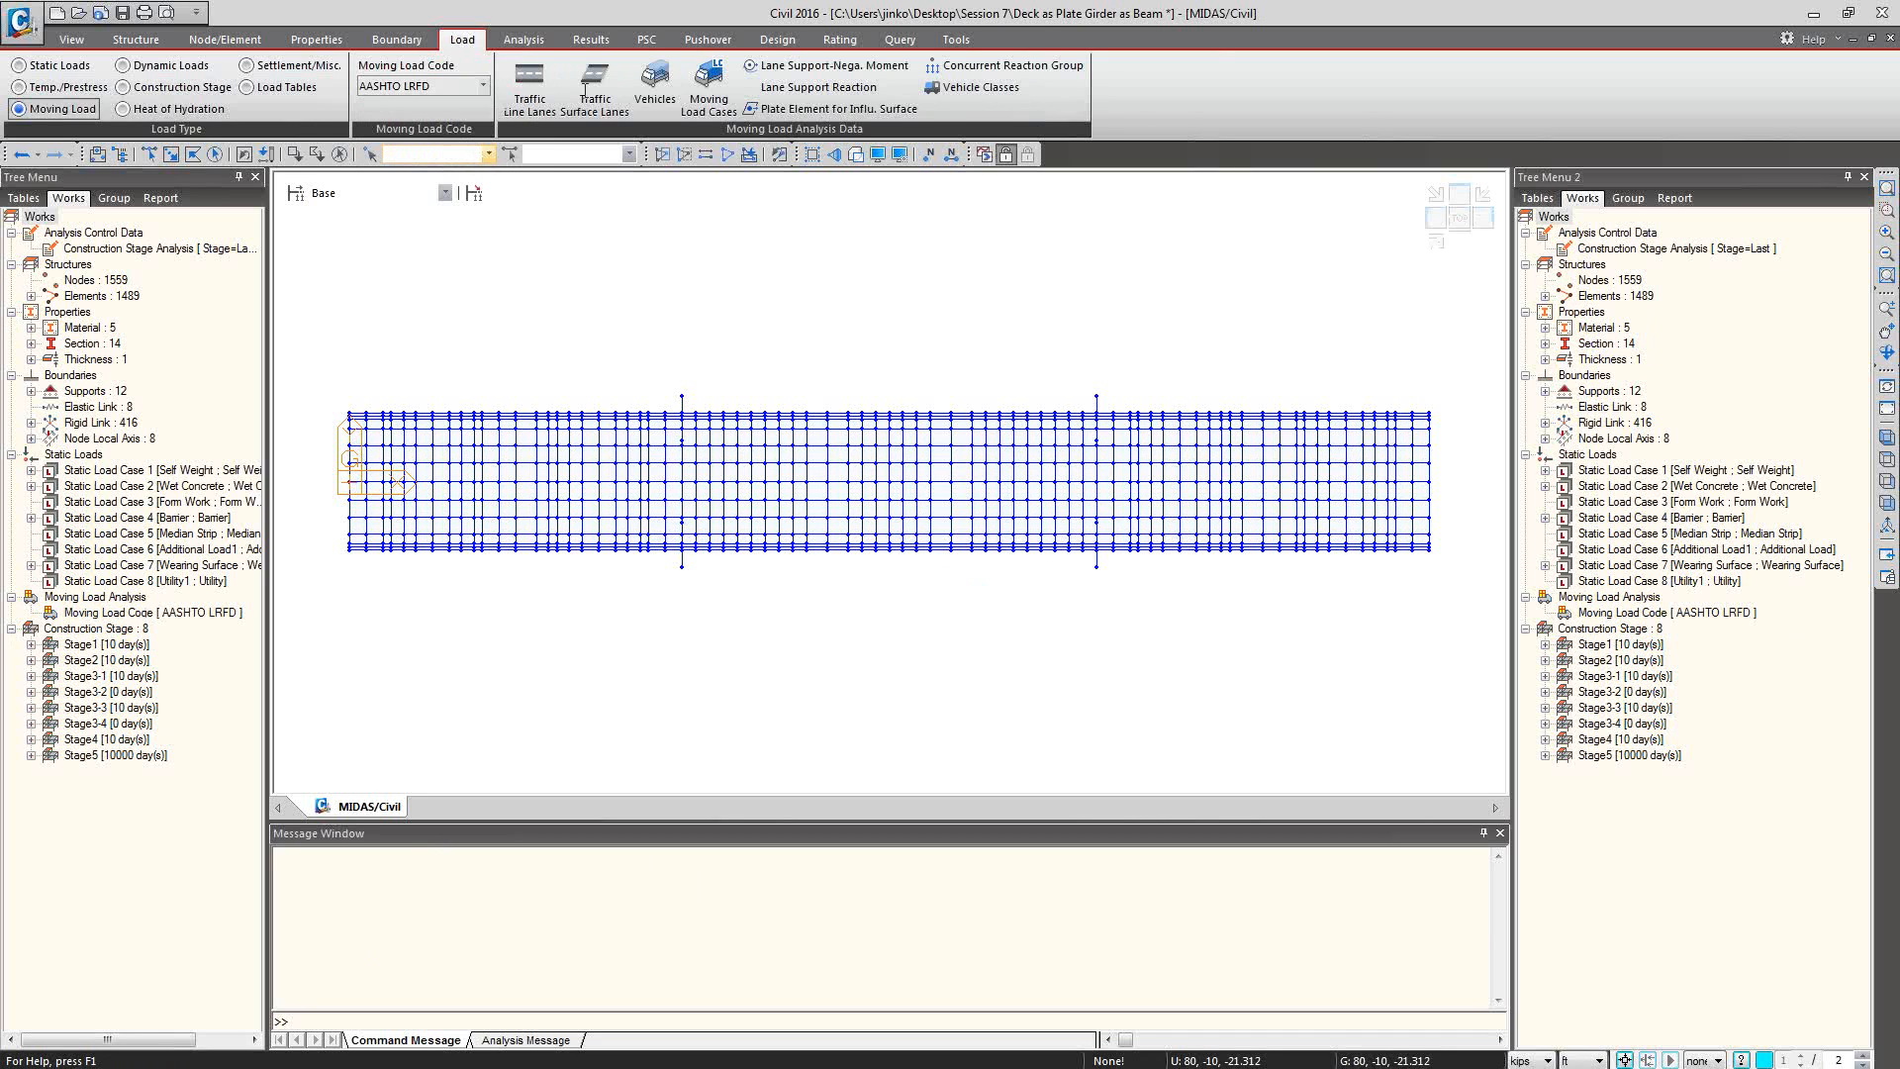
Start a new traffic surface lane with selection by Picking and try to window-select a lengthwise strip of the deck.
{"action": "left_click", "coordinate": [597, 96]}
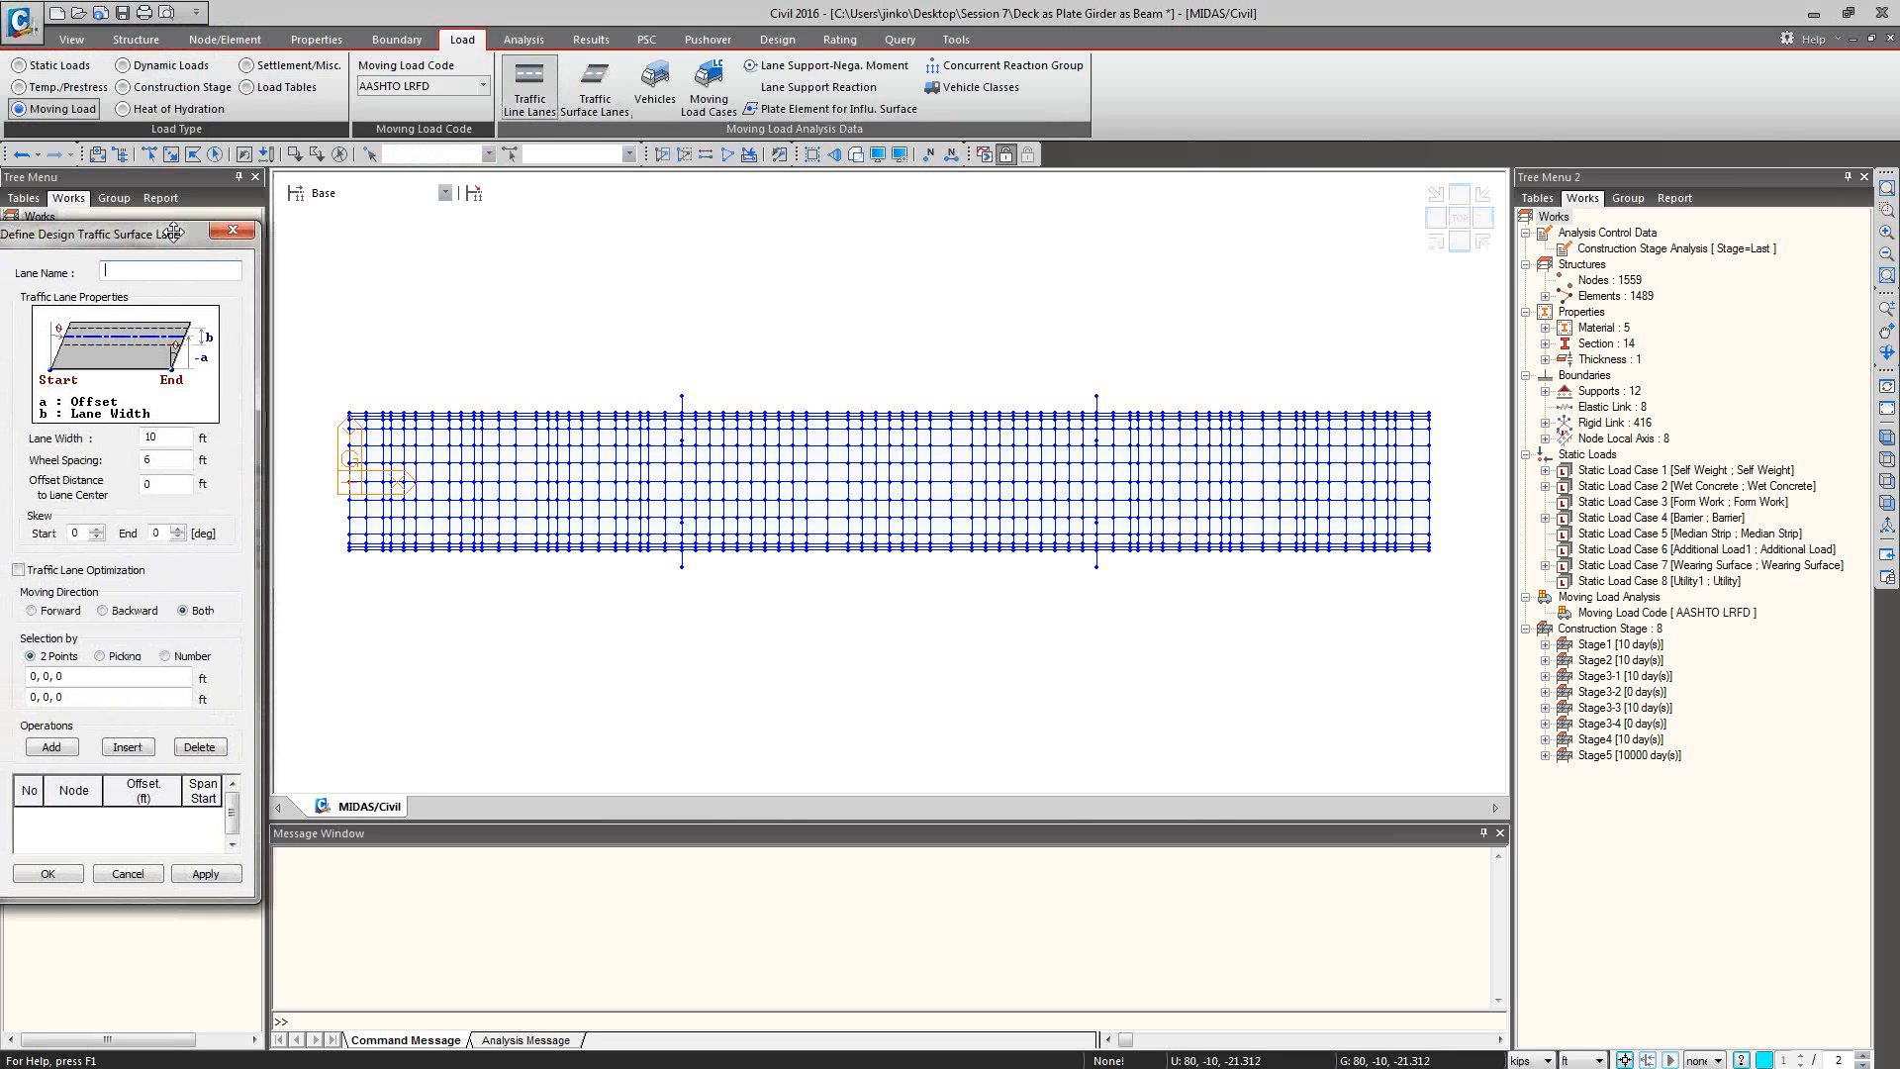
{"action": "left_click", "coordinate": [101, 653]}
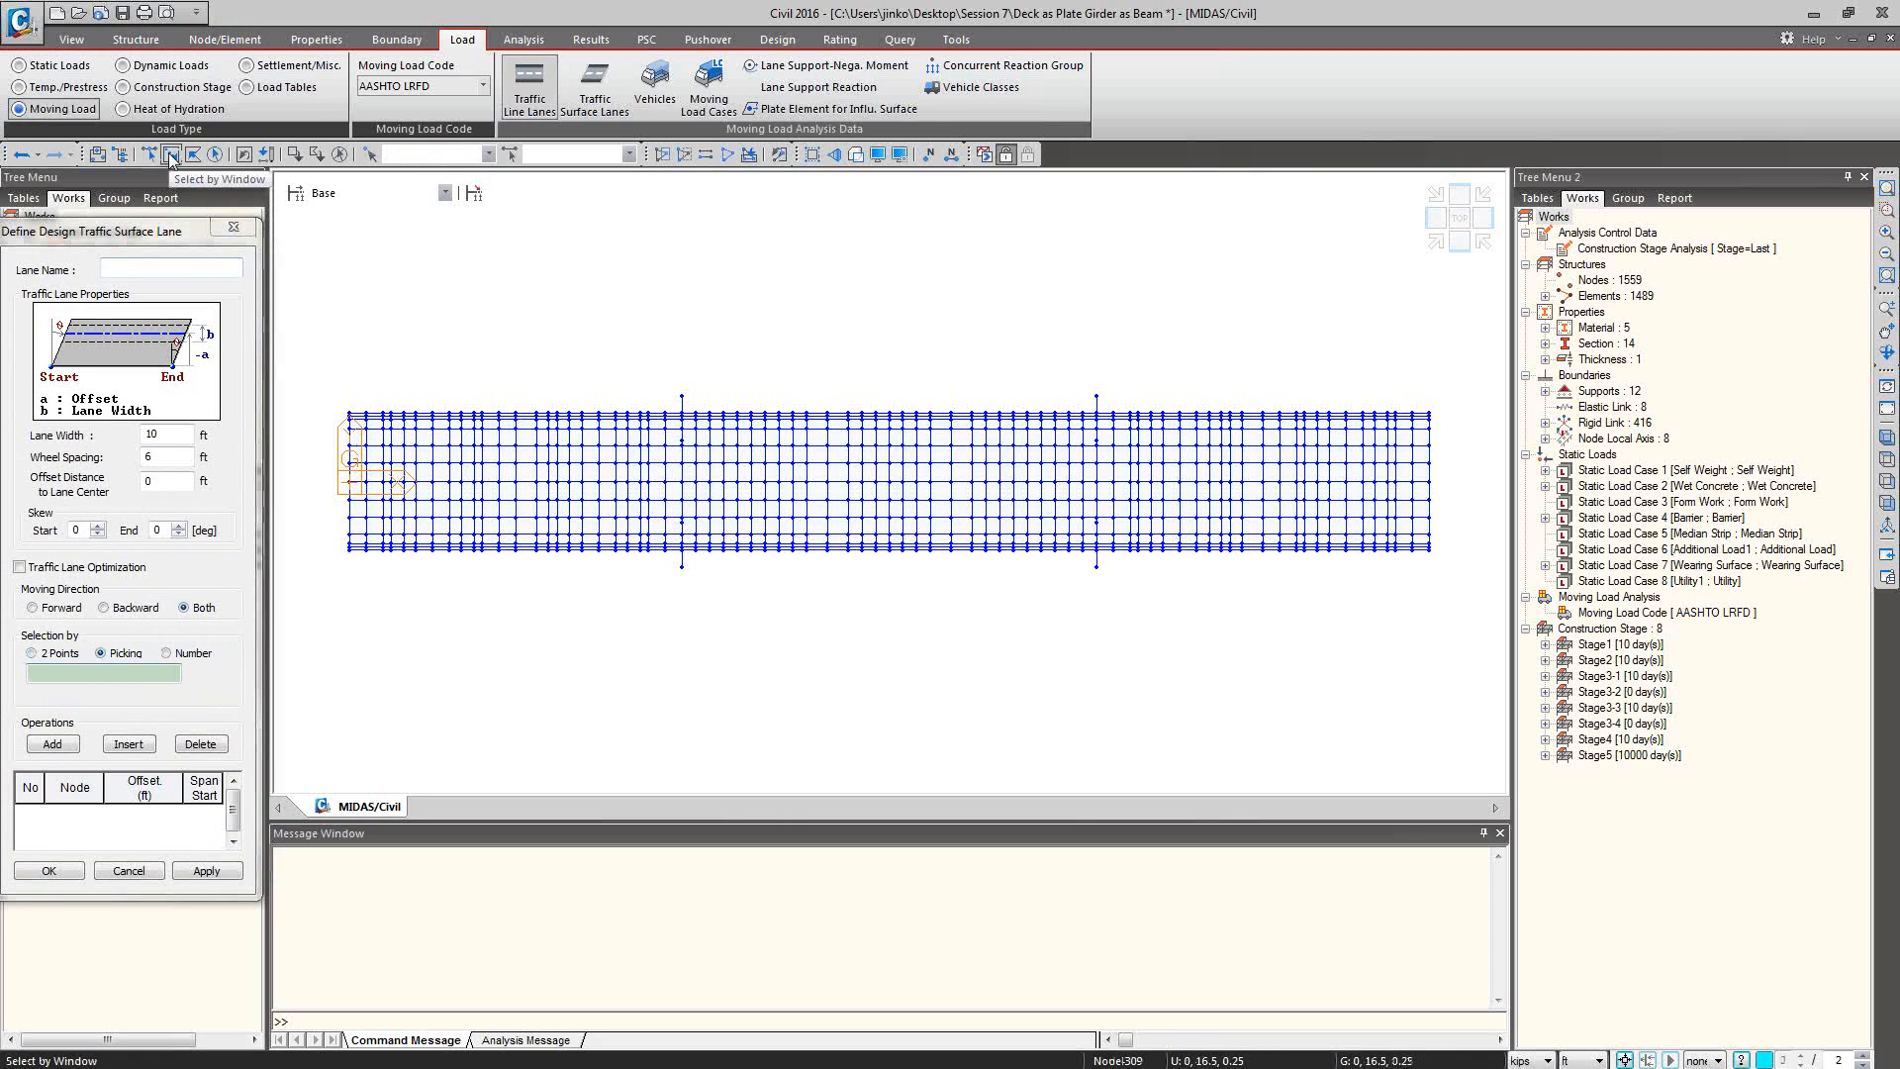
{"action": "left_click", "coordinate": [171, 156]}
{"action": "left_click_drag", "start_coordinate": [978, 491], "coordinate": [315, 492]}
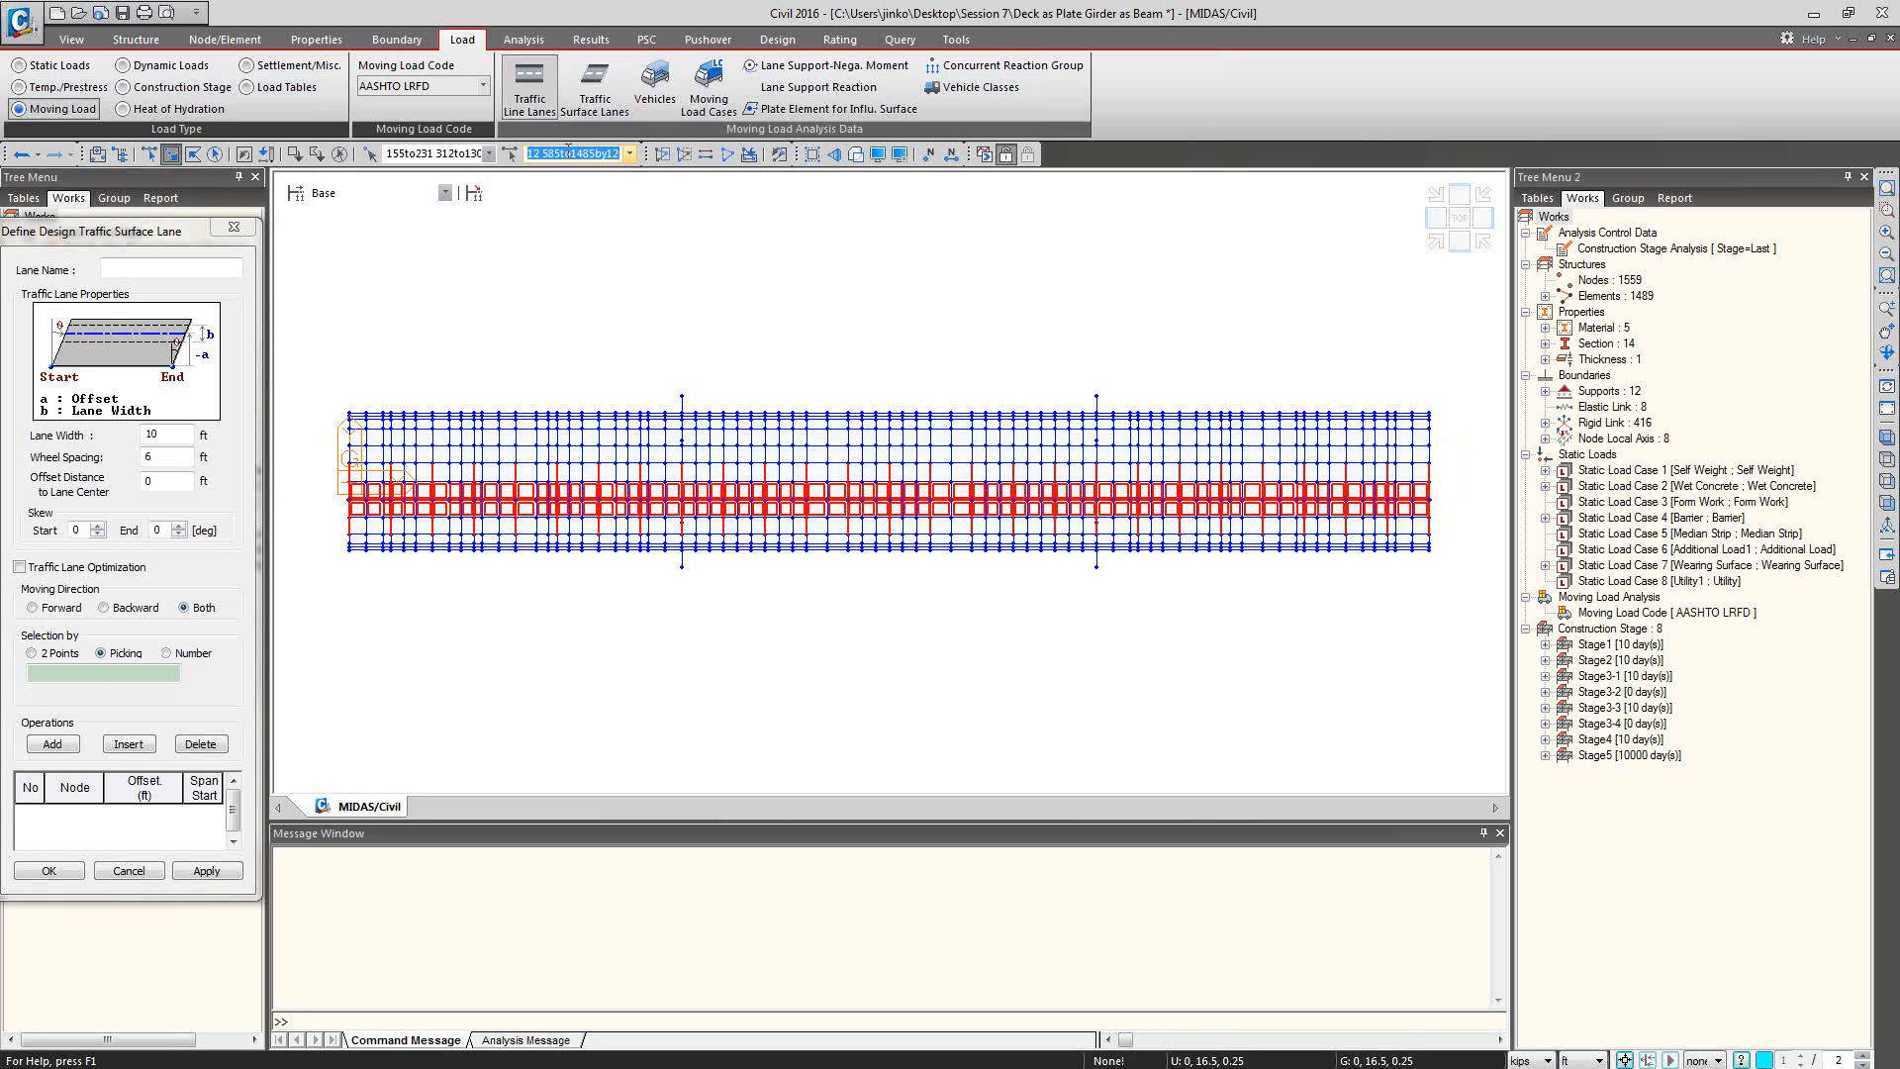
{"action": "left_click", "coordinate": [1262, 305]}
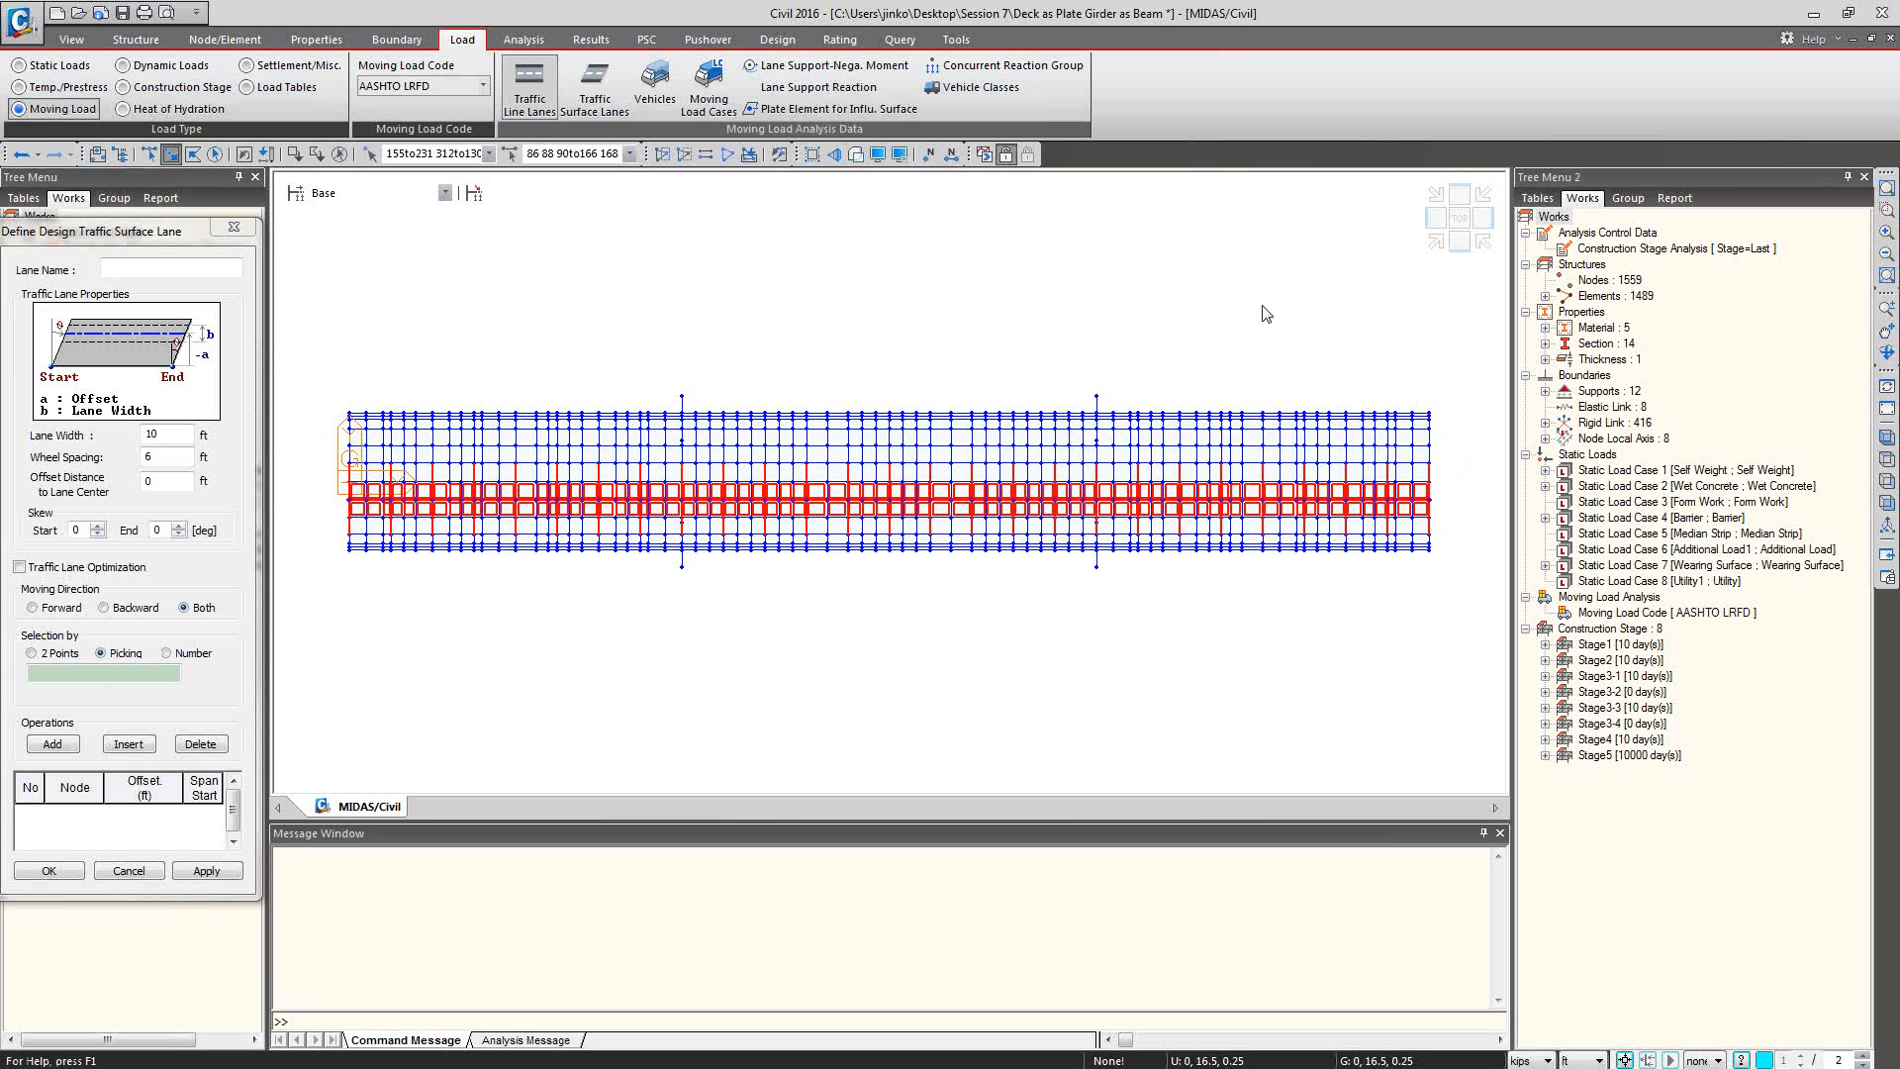
{"action": "key", "text": "Escape"}
Activate only the plate elements again from the works tree.
{"action": "left_click", "coordinate": [1545, 296]}
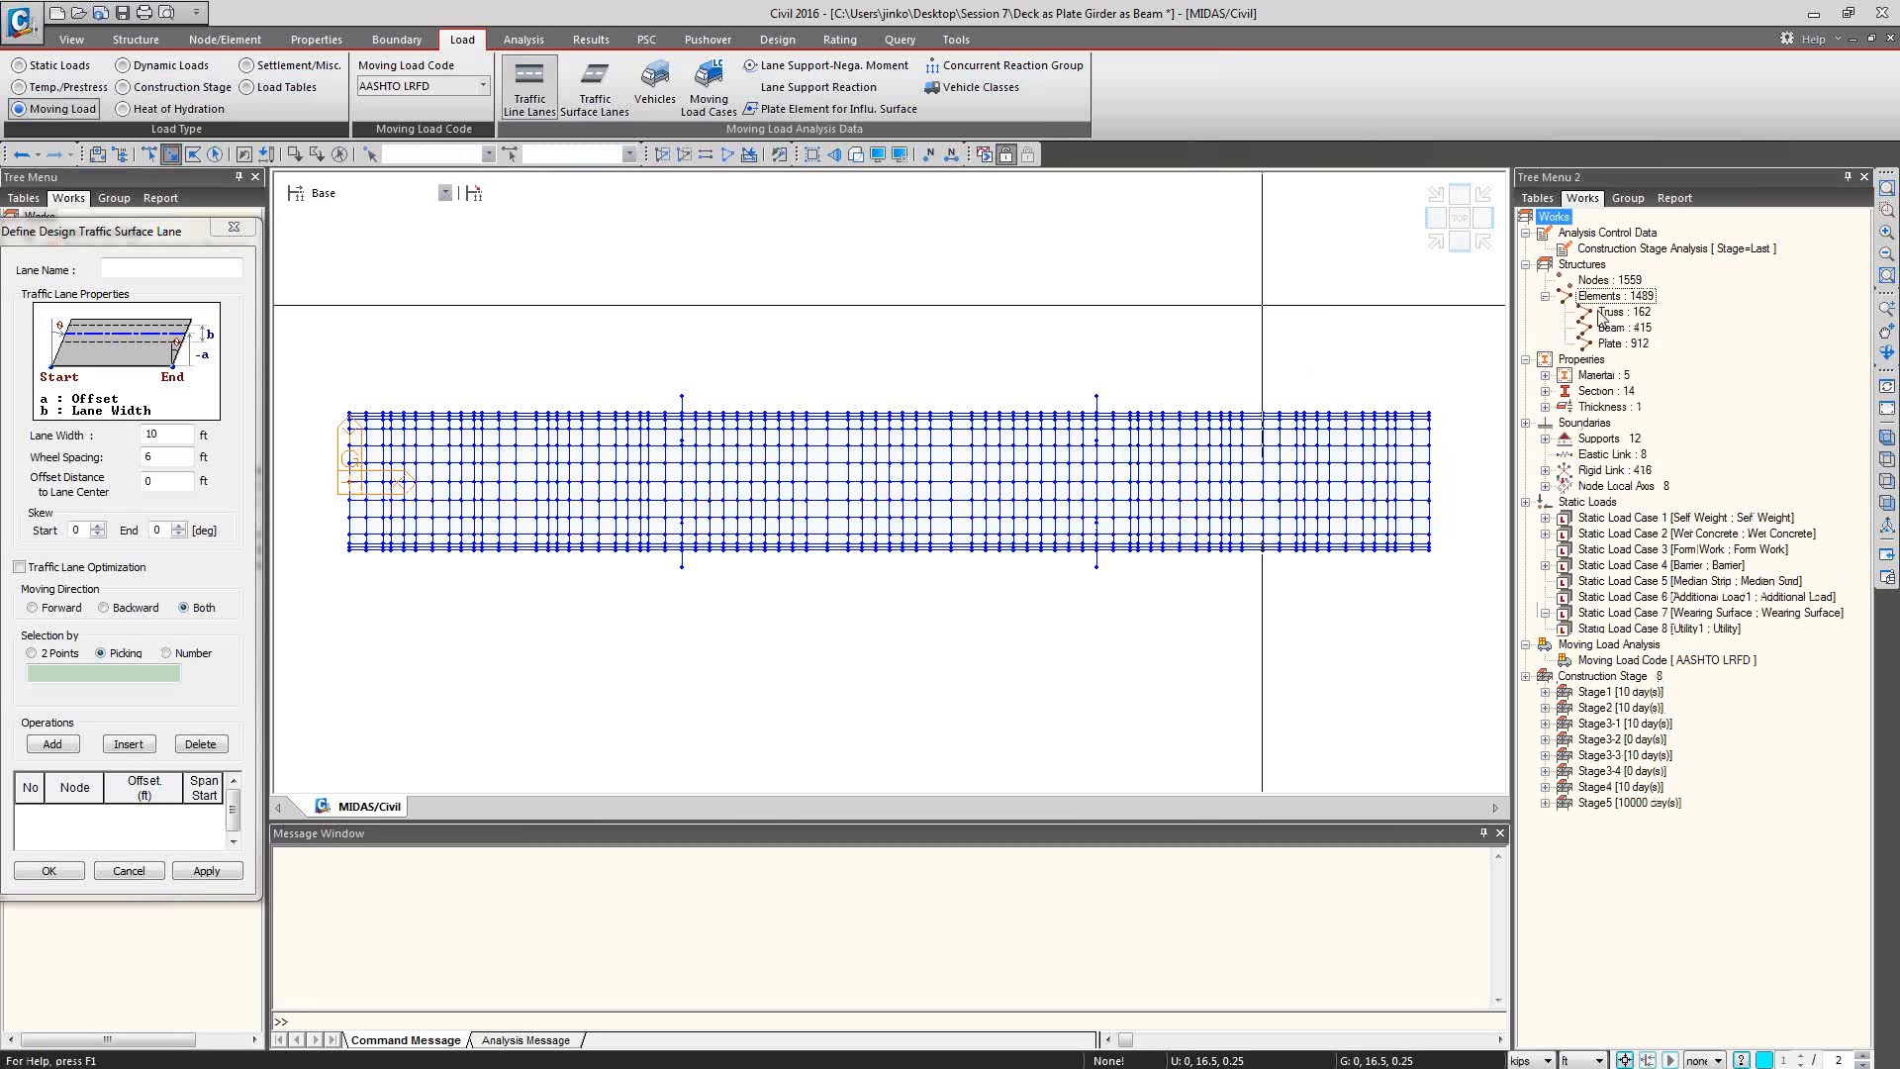
{"action": "left_click", "coordinate": [1613, 344]}
{"action": "right_click", "coordinate": [1631, 346]}
{"action": "left_click", "coordinate": [1664, 447]}
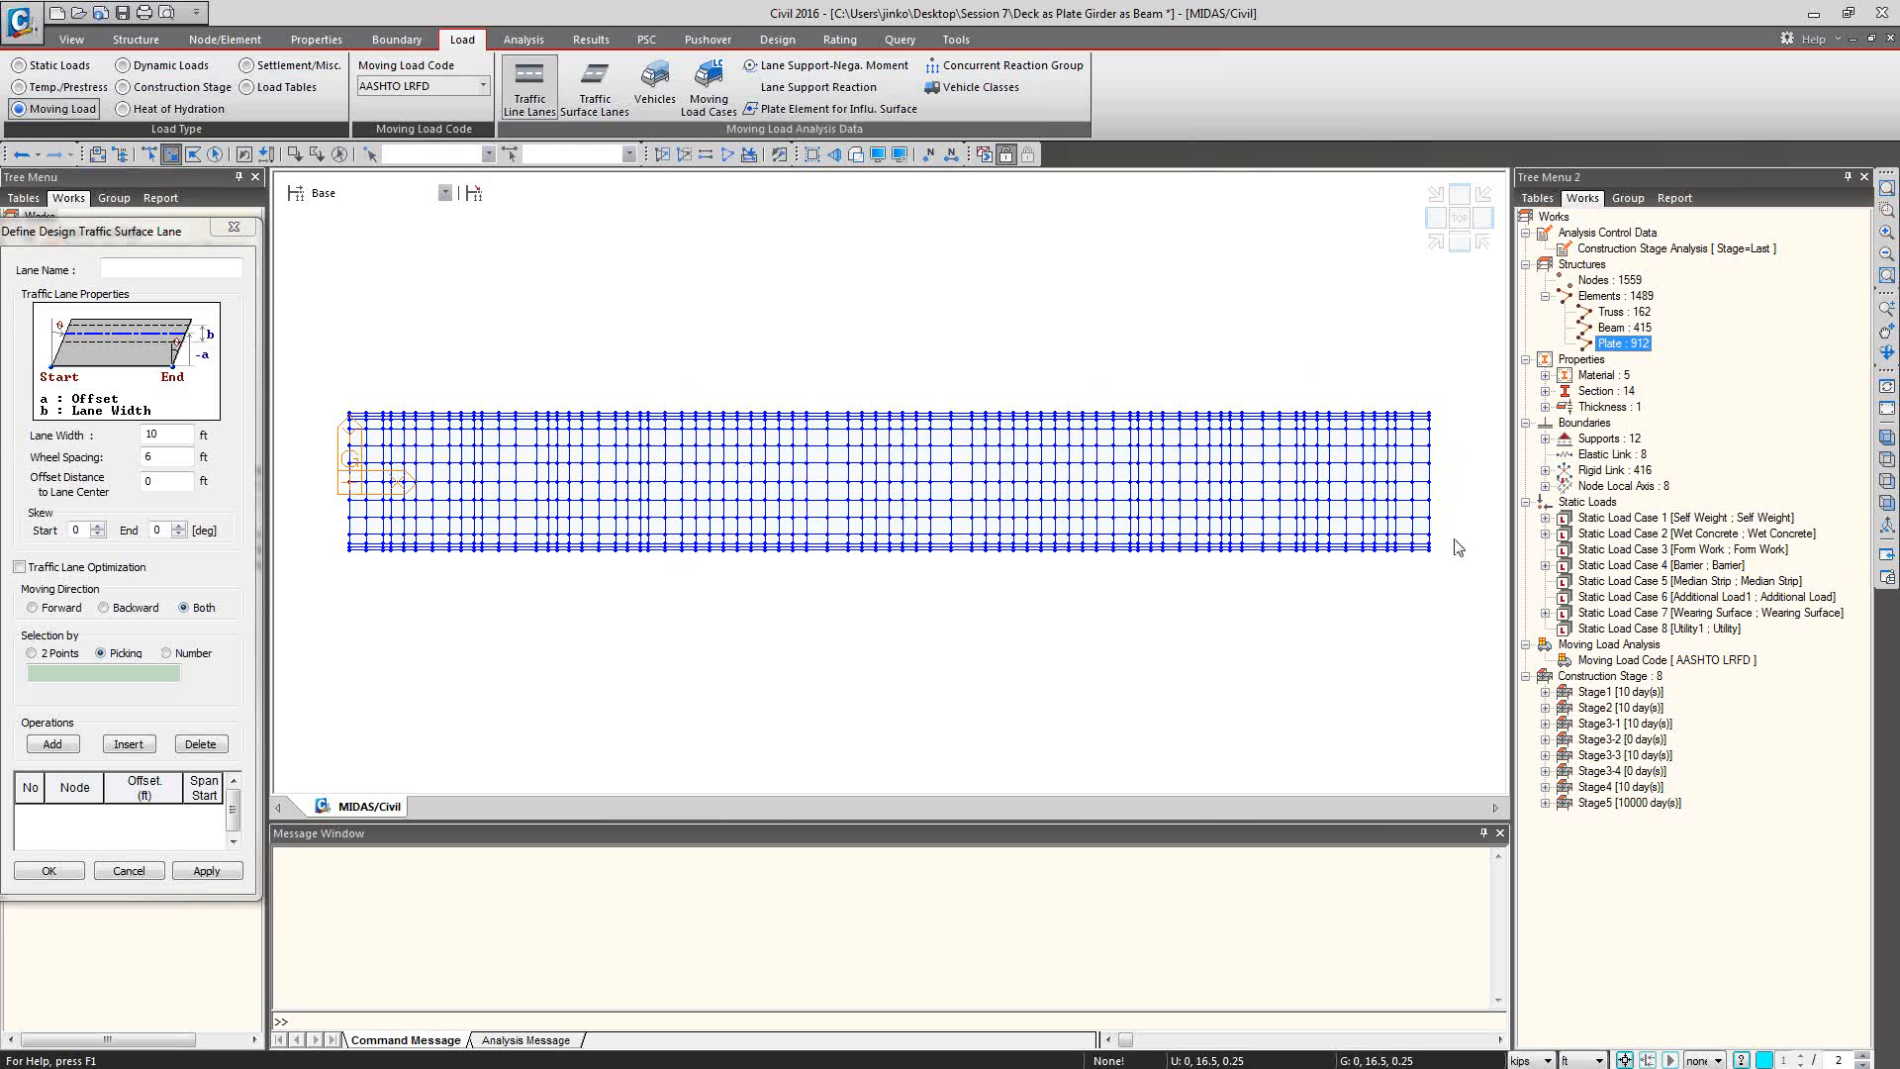
Window-select a lengthwise strip of plates and add its element numbers, 584to1484by12 585to1485by12, to the surface lane by Number.
{"action": "left_click_drag", "start_coordinate": [1454, 509], "coordinate": [520, 497]}
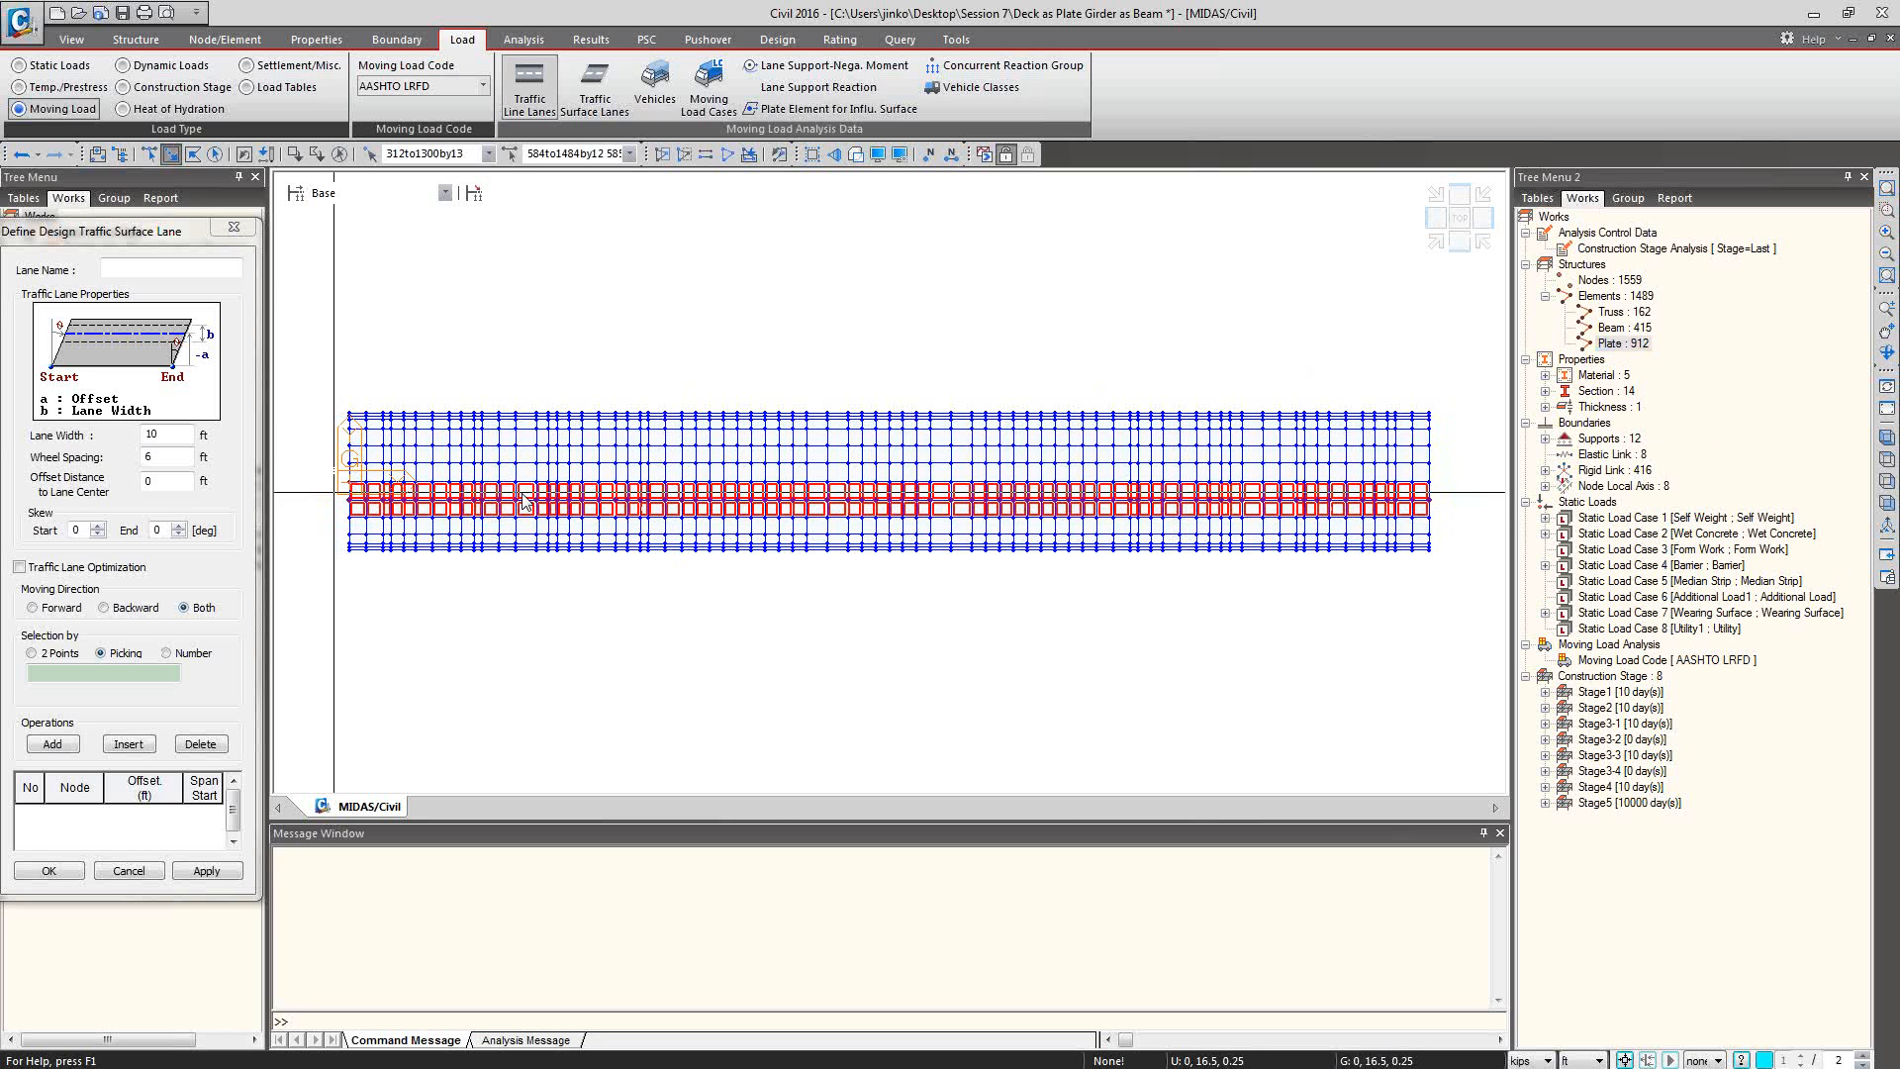
{"action": "left_click", "coordinate": [562, 153]}
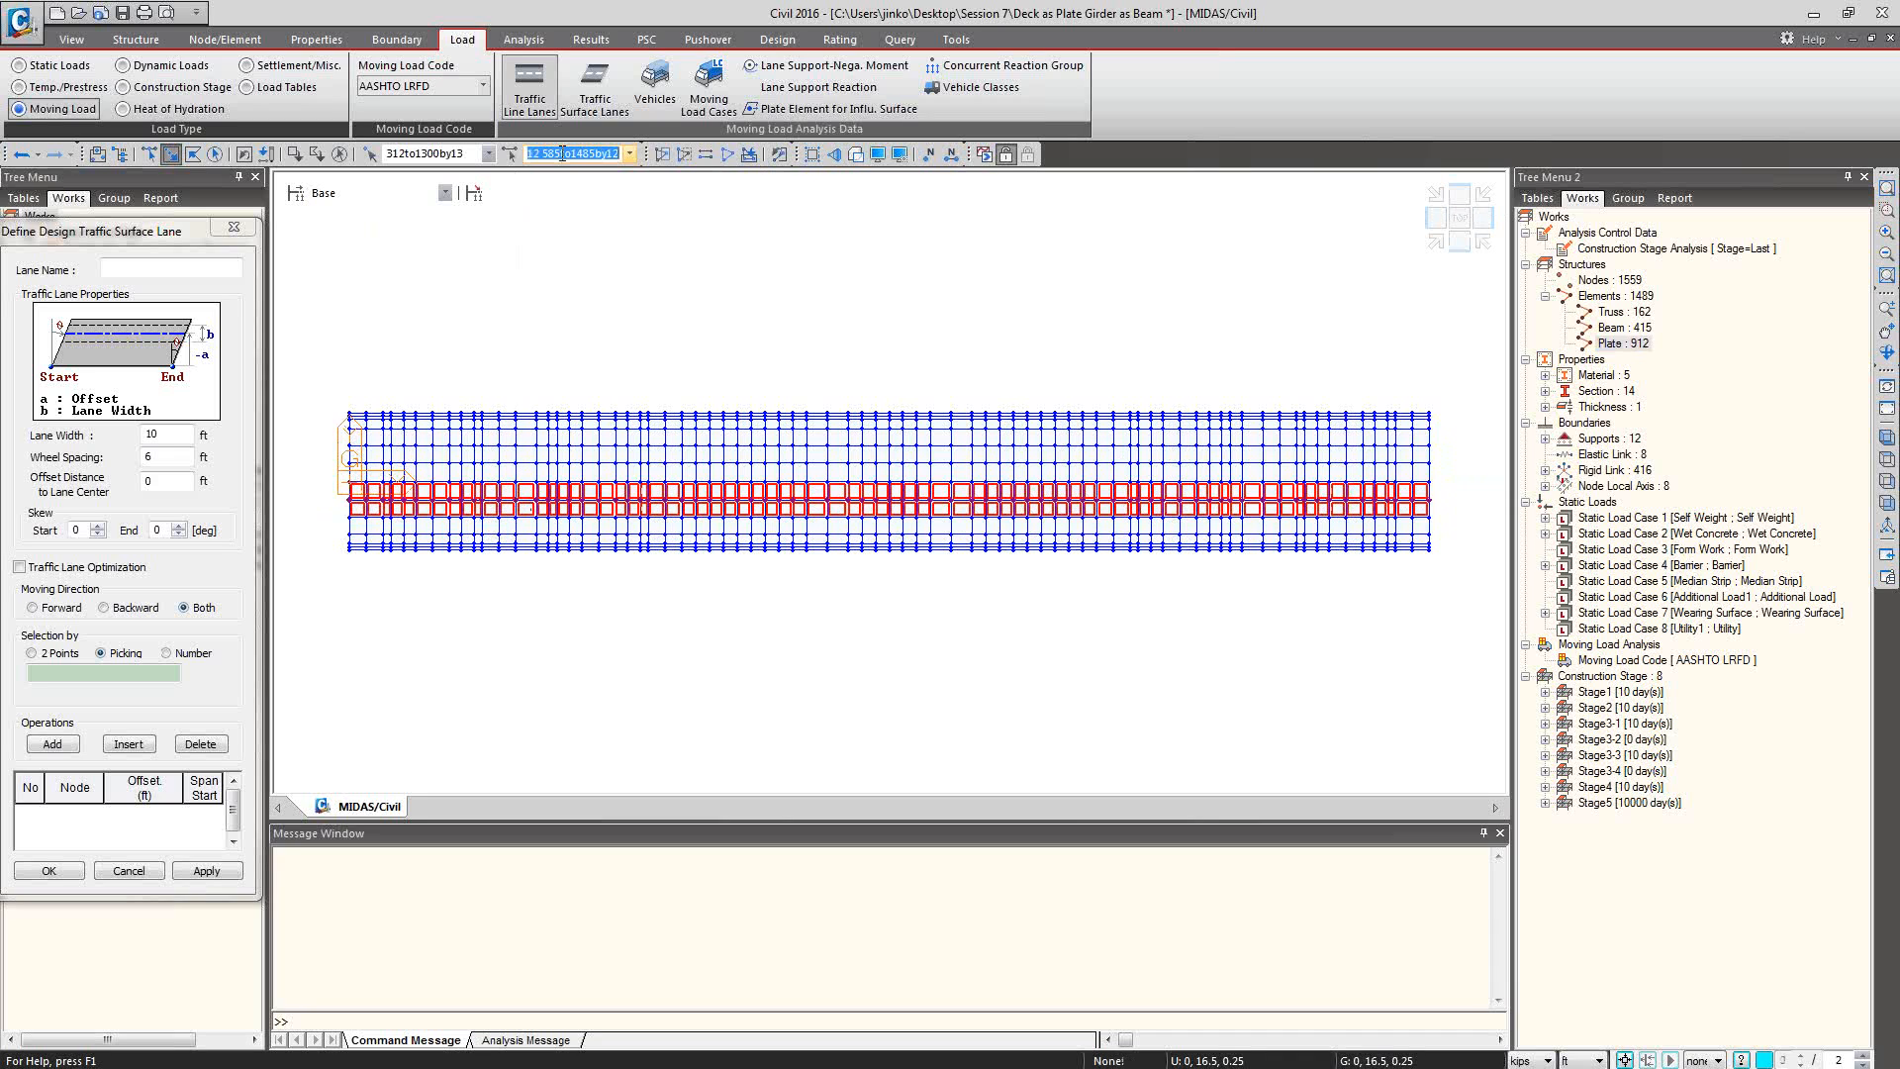
{"action": "left_click", "coordinate": [124, 674]}
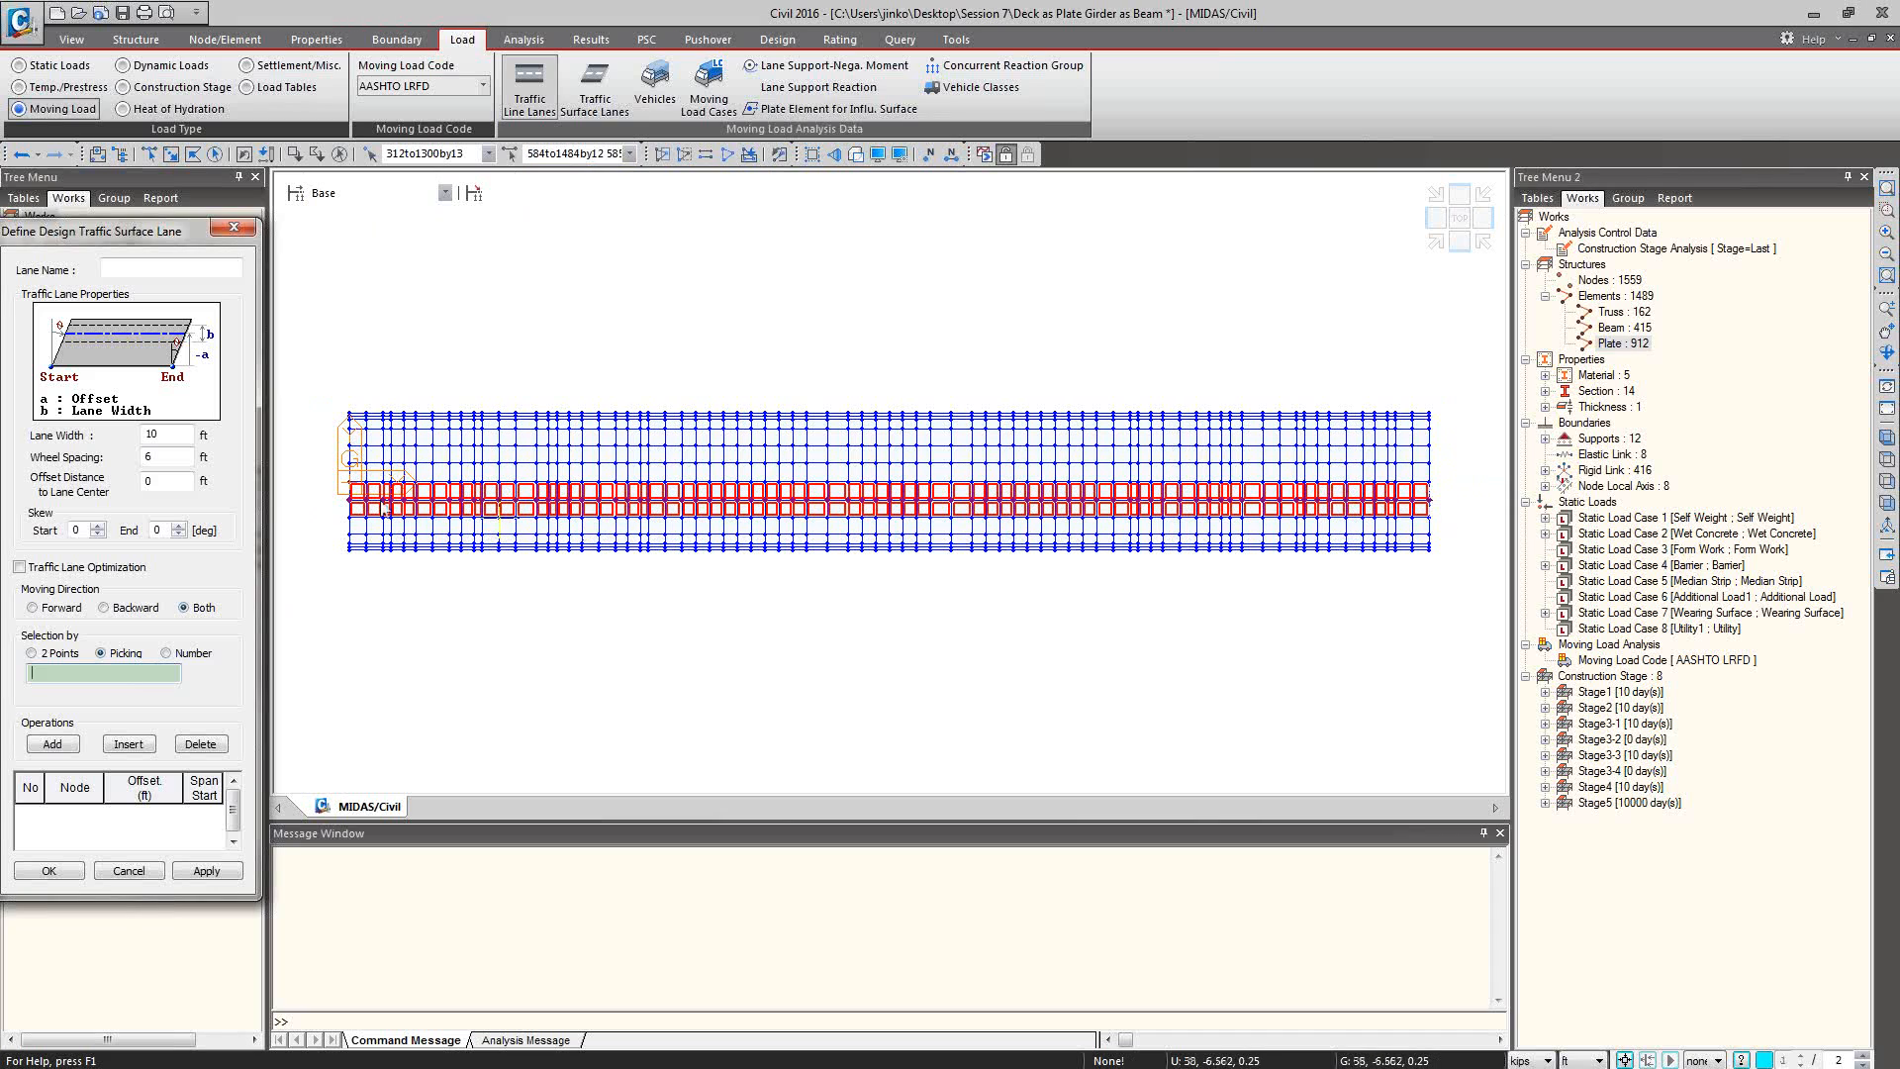
{"action": "left_click", "coordinate": [572, 155]}
{"action": "left_click", "coordinate": [574, 154]}
{"action": "key", "text": "ctrl+c"}
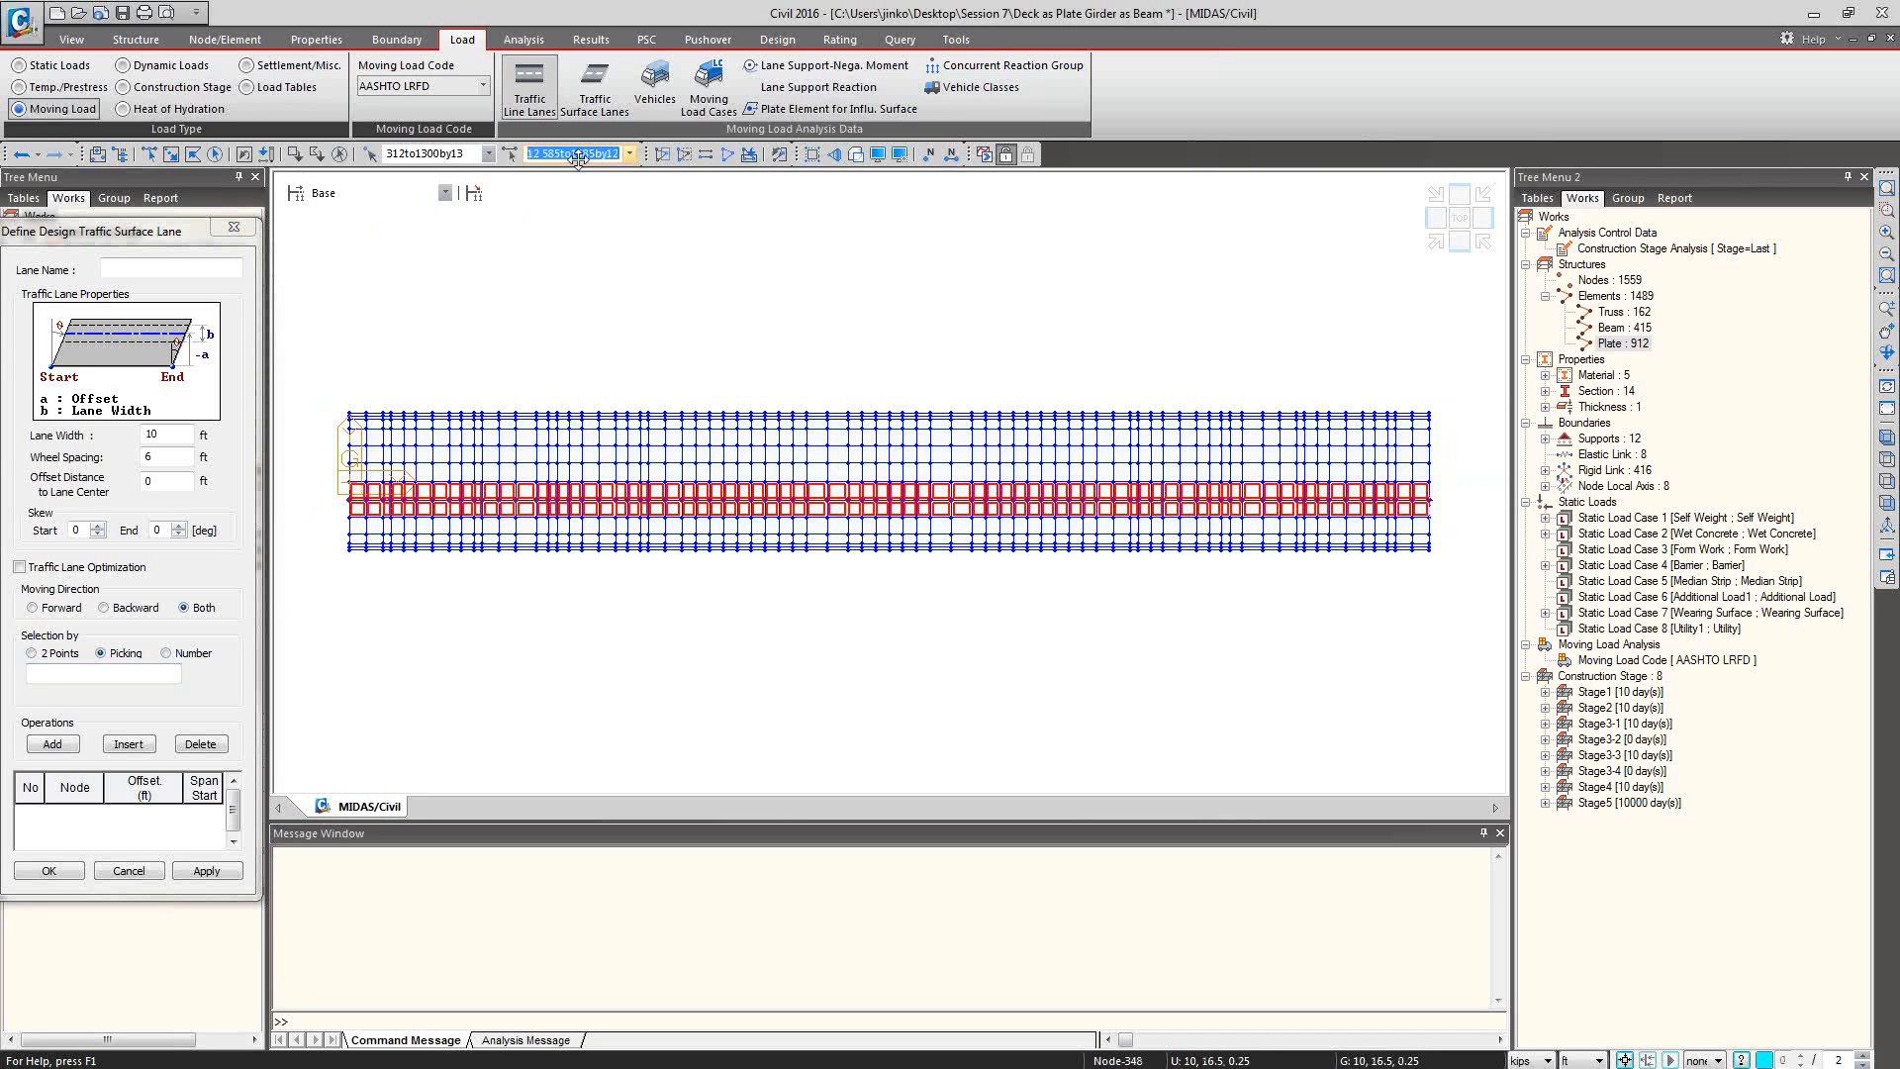
{"action": "left_click", "coordinate": [191, 663]}
{"action": "key", "text": "ctrl+v"}
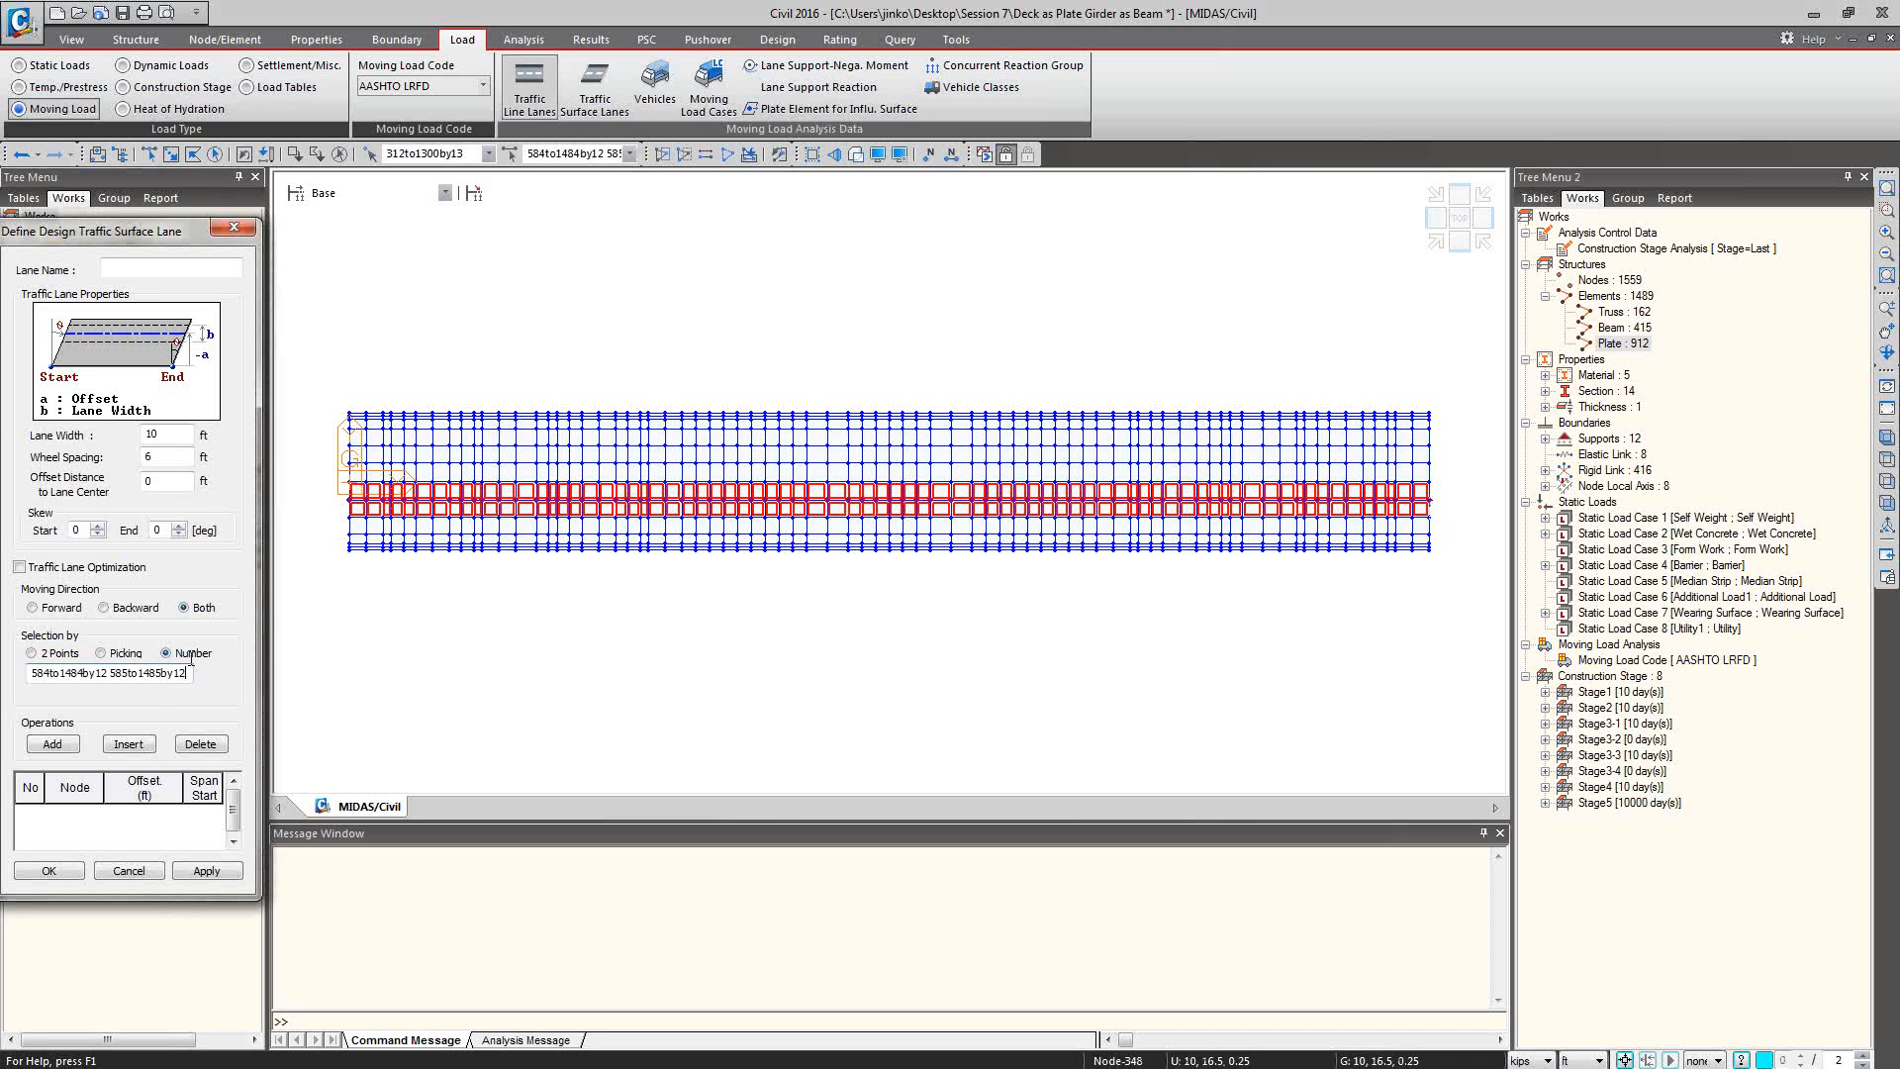
{"action": "left_click", "coordinate": [52, 744]}
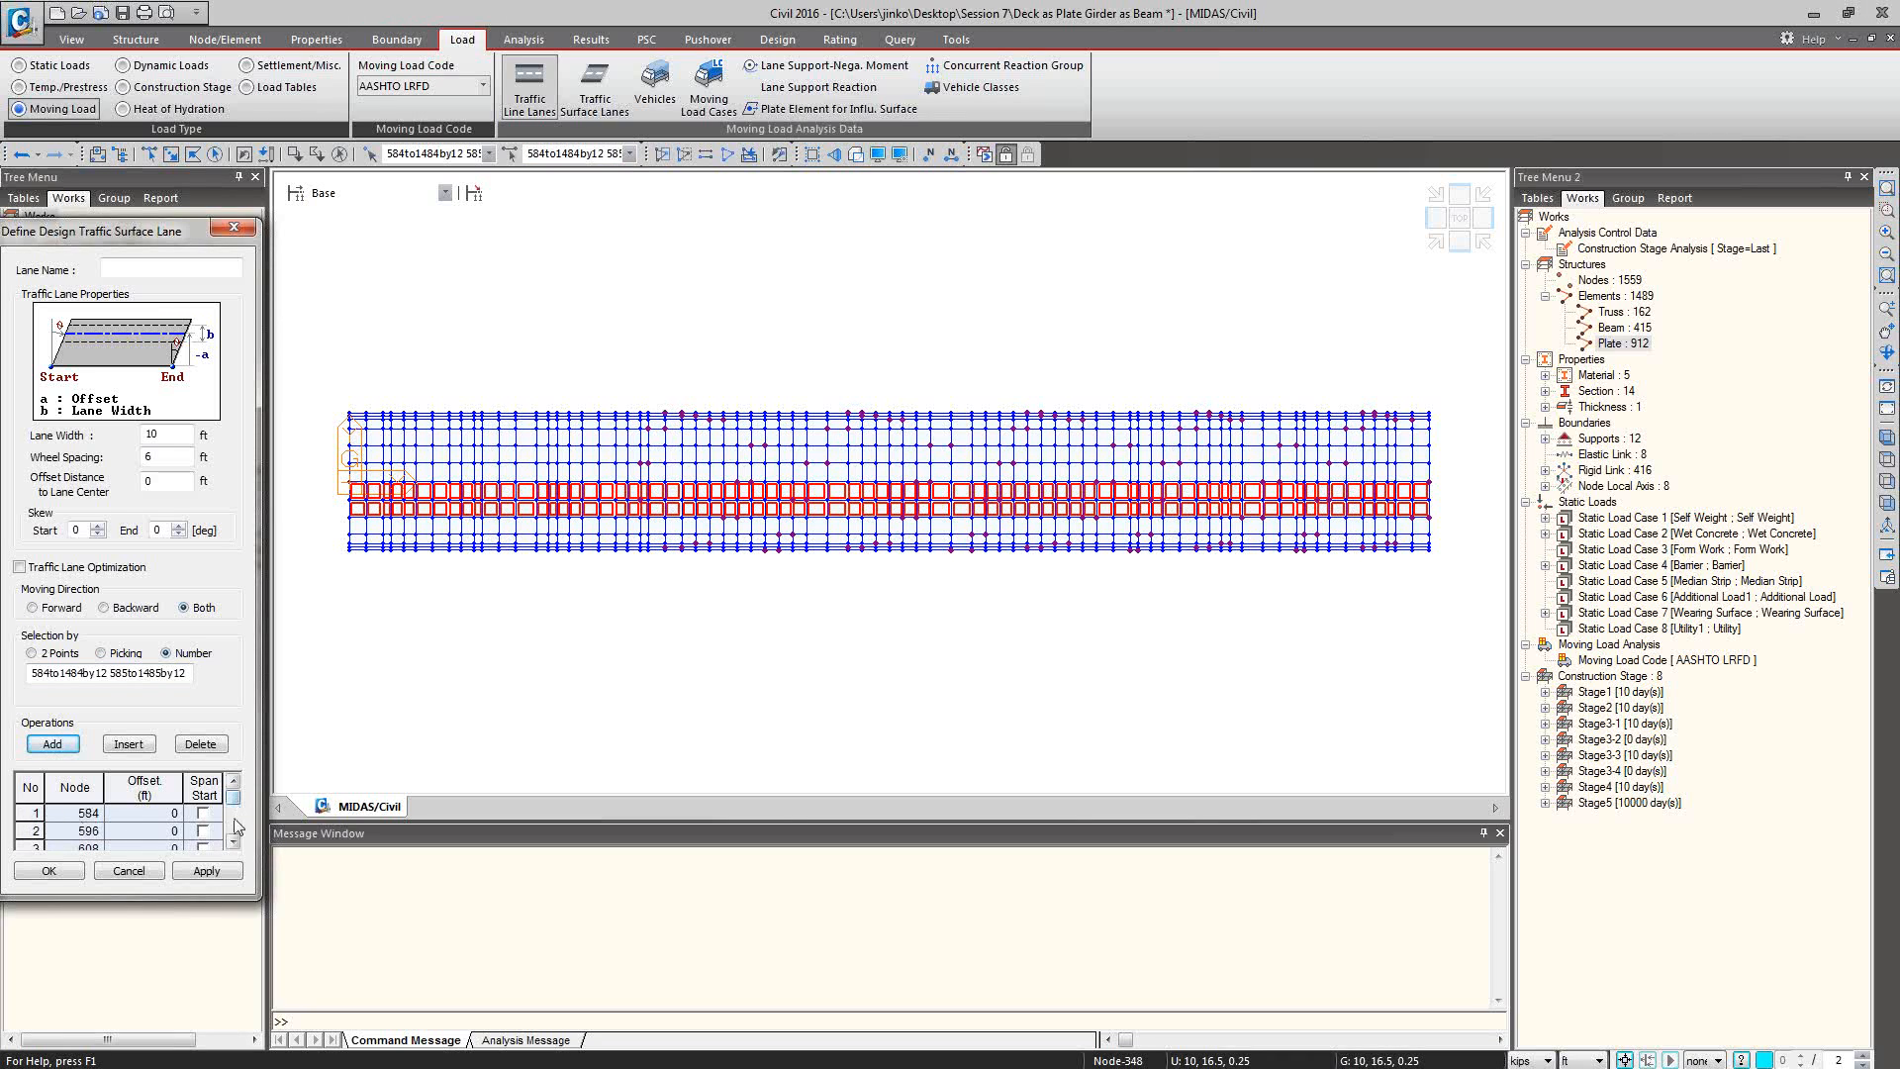
Name the traffic surface lane L1 and save its definition.
{"action": "left_click", "coordinate": [64, 873]}
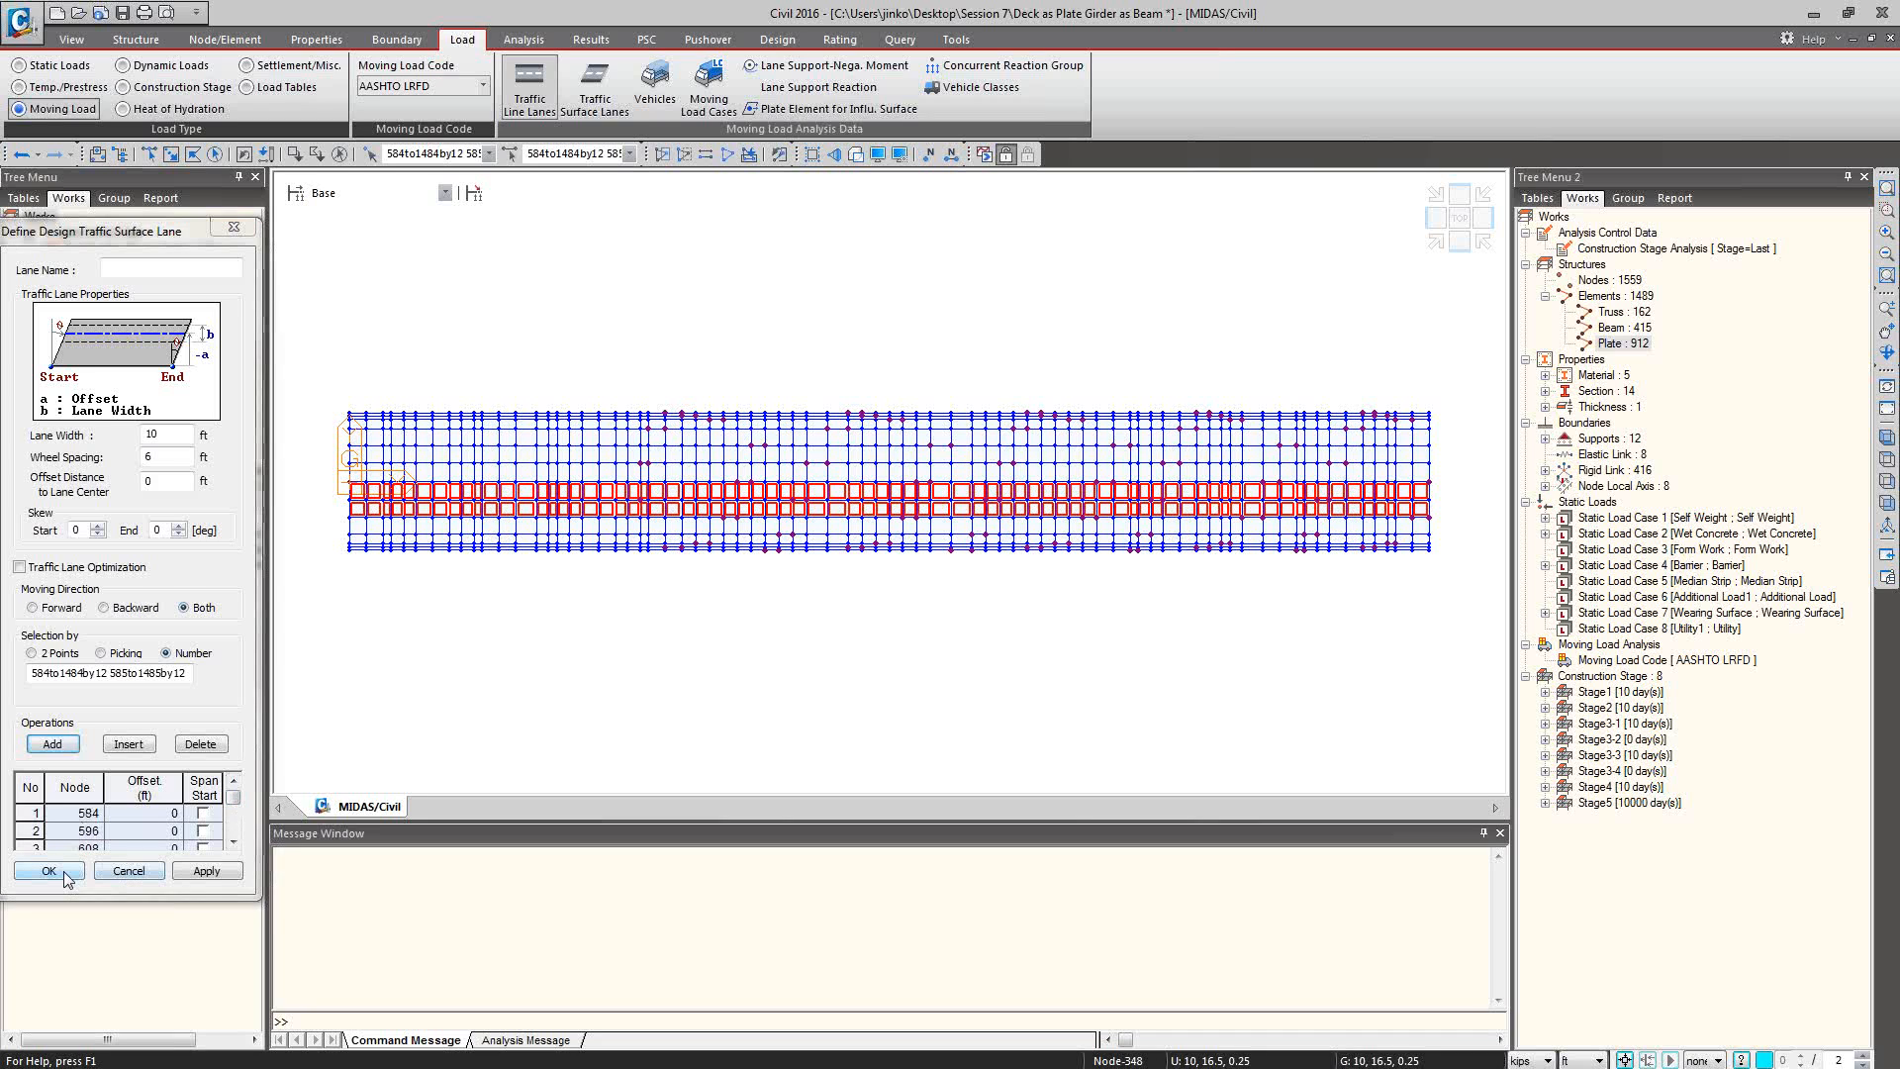
{"action": "left_click", "coordinate": [198, 612]}
{"action": "left_click", "coordinate": [188, 271]}
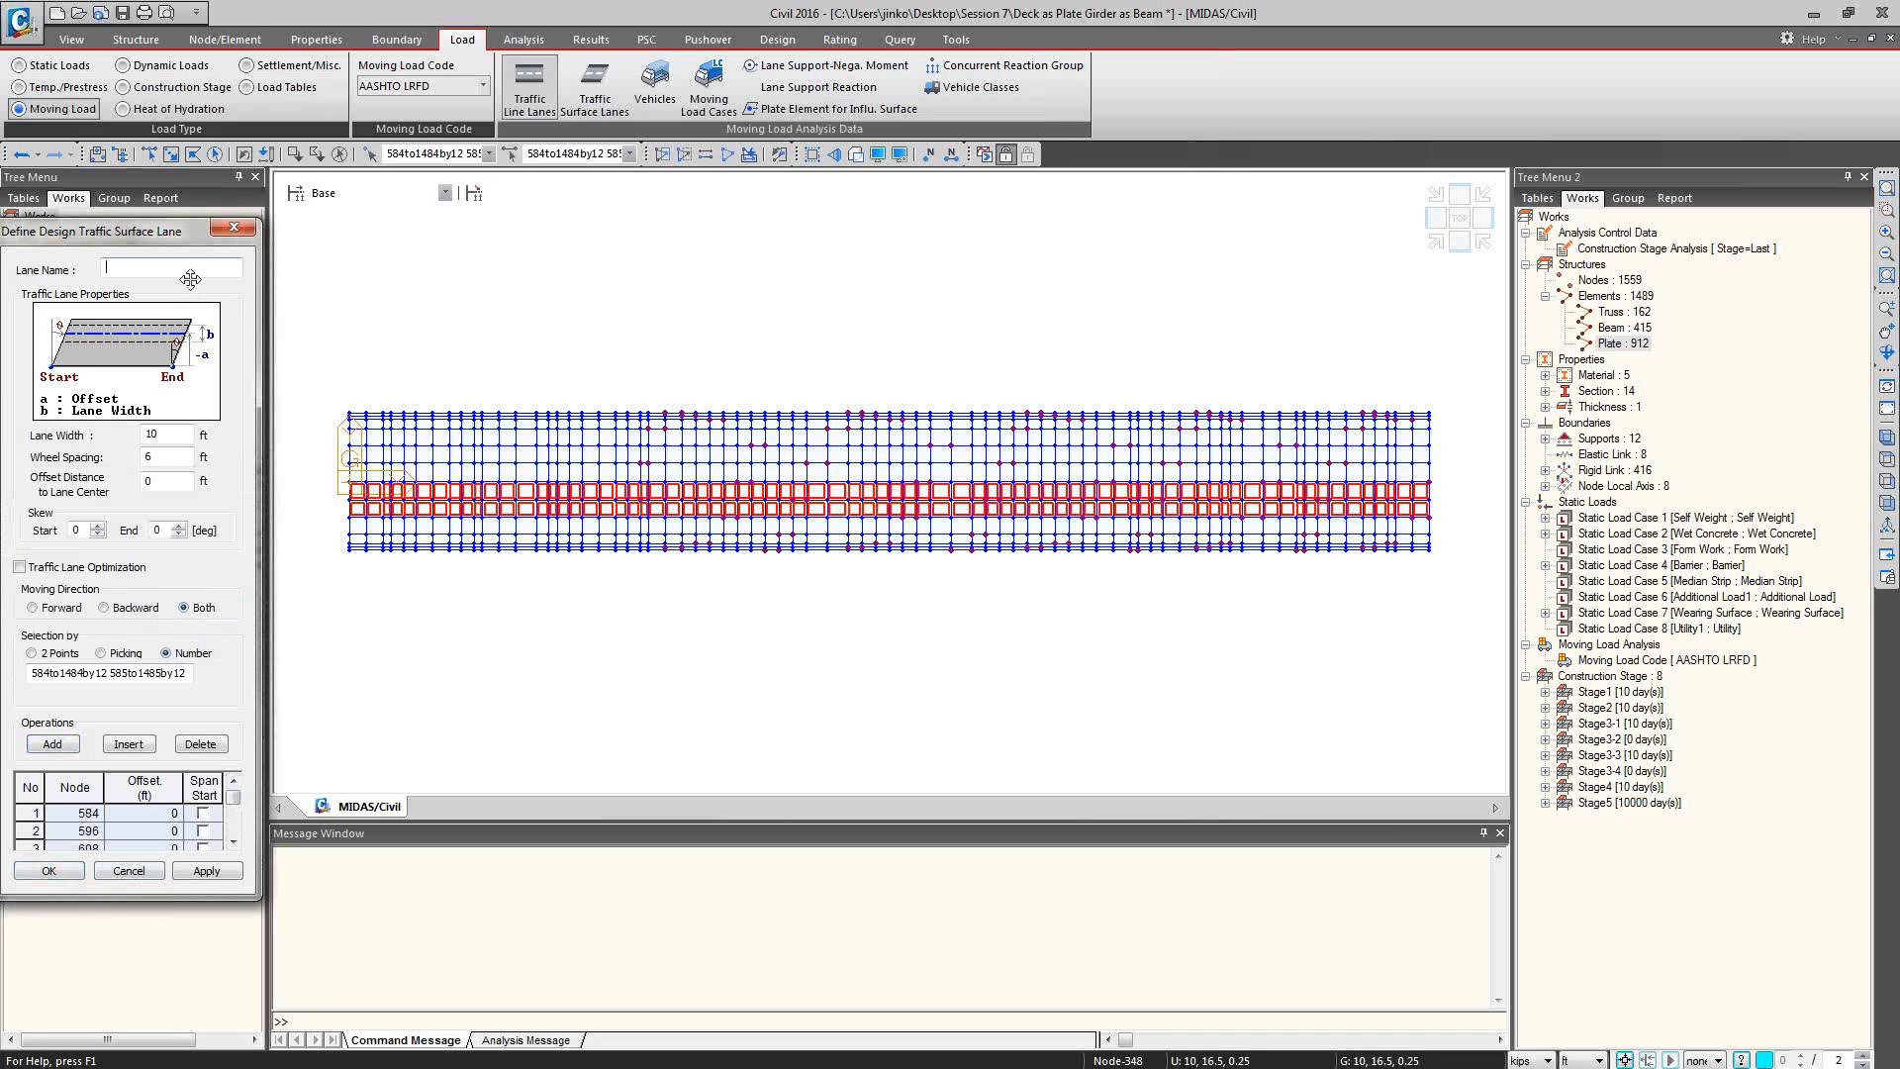
{"action": "left_click", "coordinate": [49, 871]}
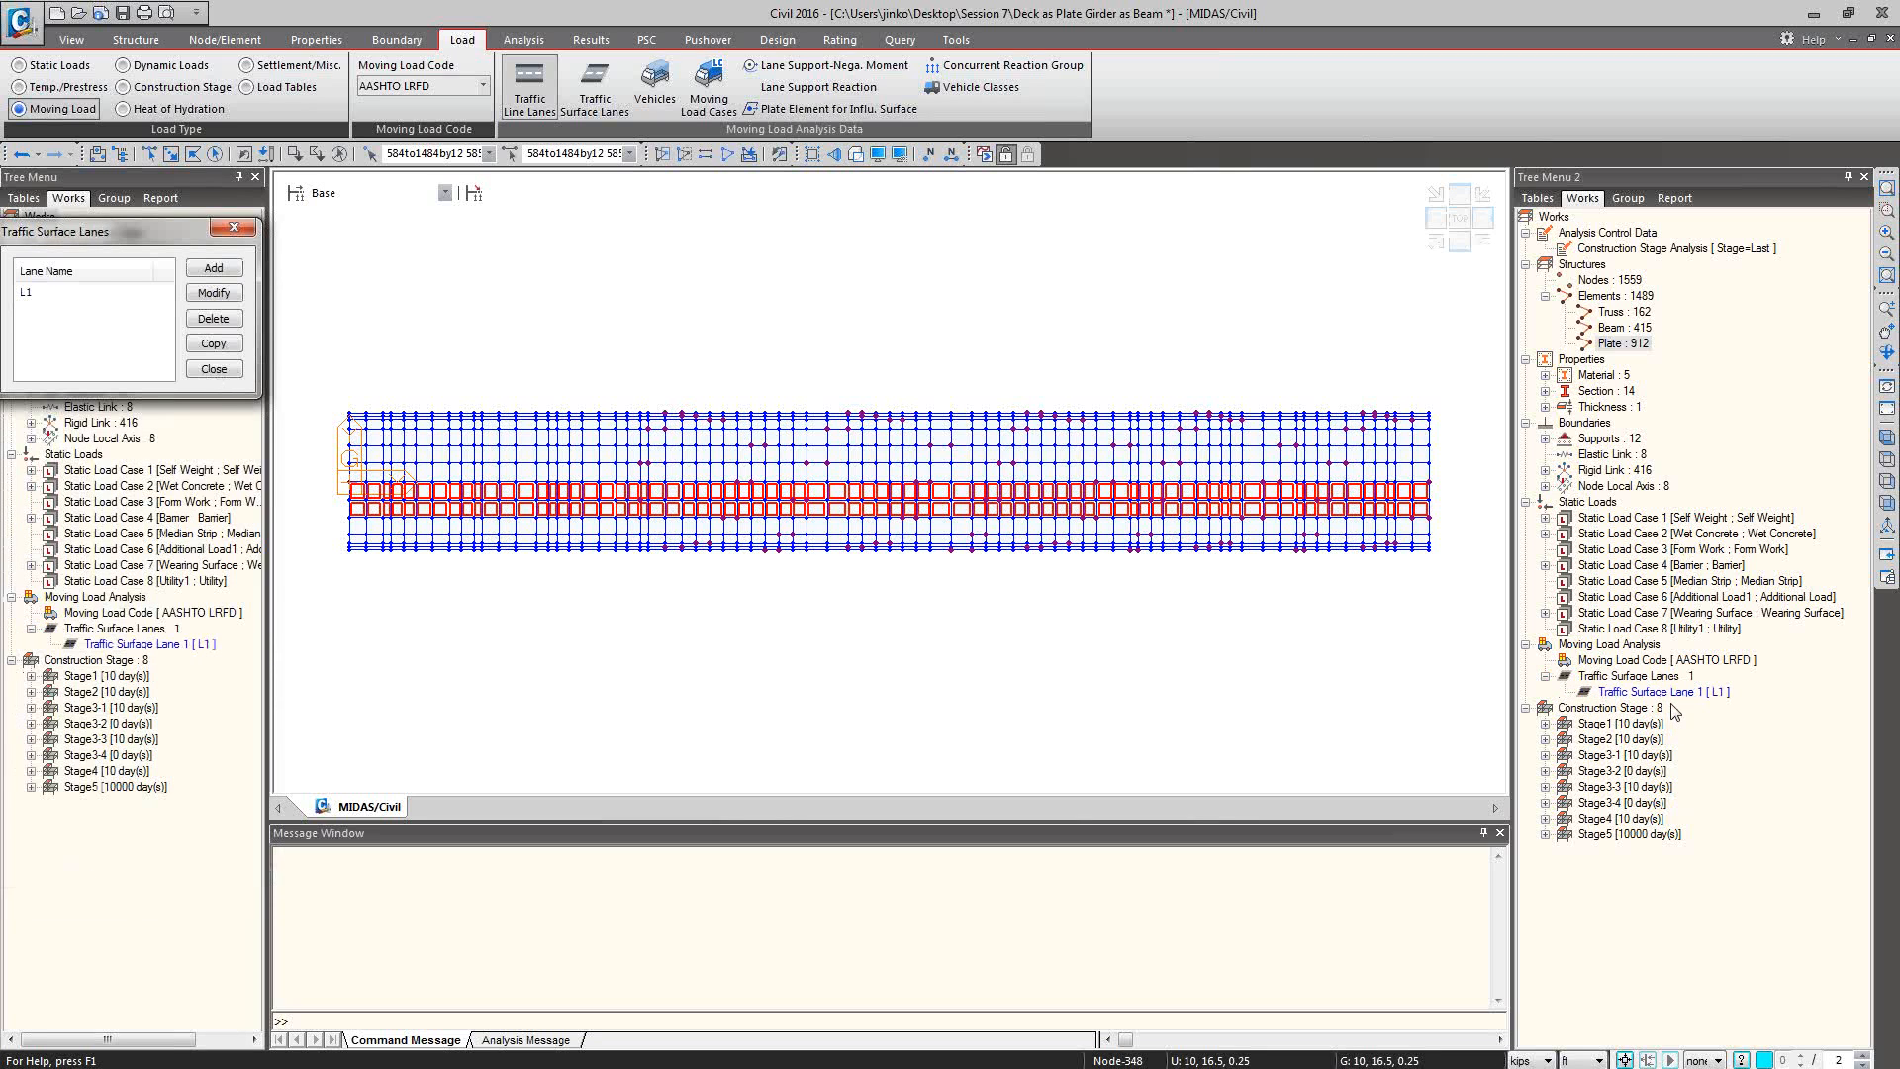
Display traffic surface lane L1 on the deck to check its layout, and undo the lane's creation.
{"action": "left_click", "coordinate": [213, 369]}
{"action": "right_click", "coordinate": [1667, 692]}
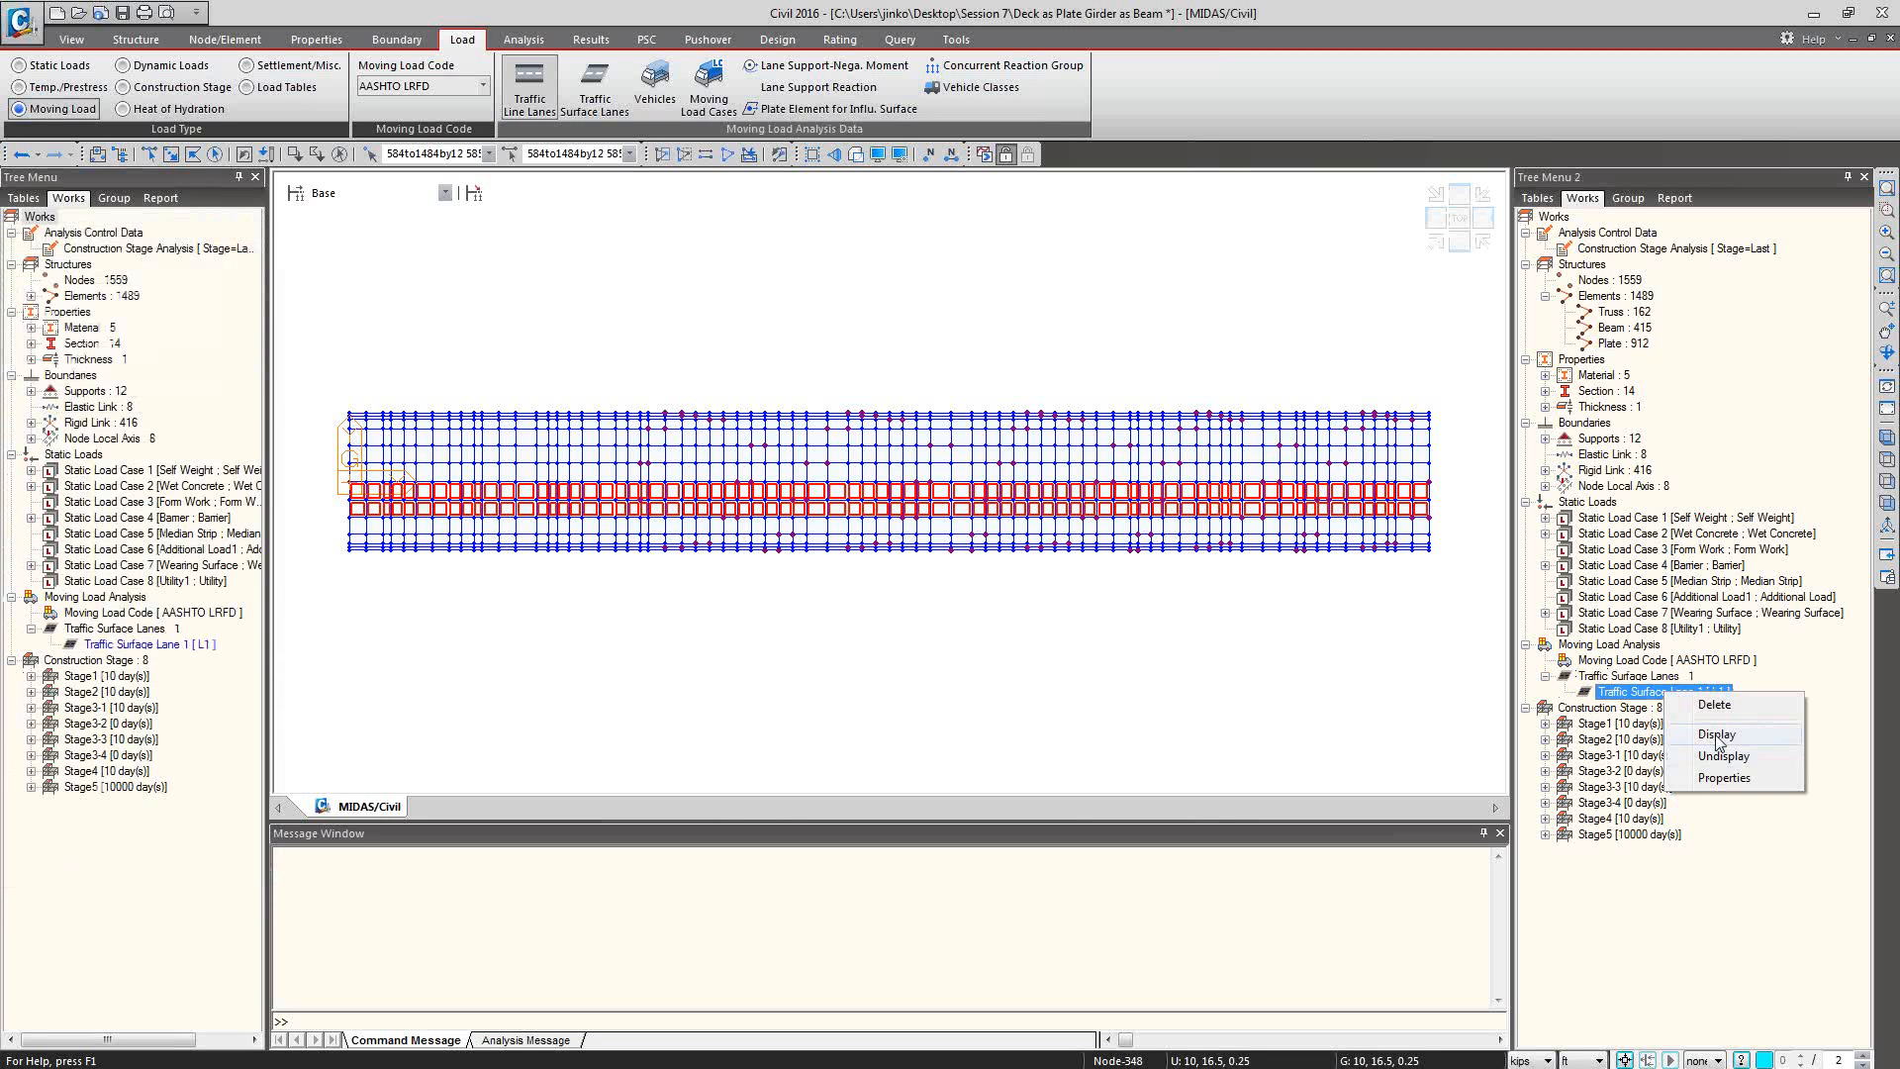
{"action": "left_click", "coordinate": [1720, 756]}
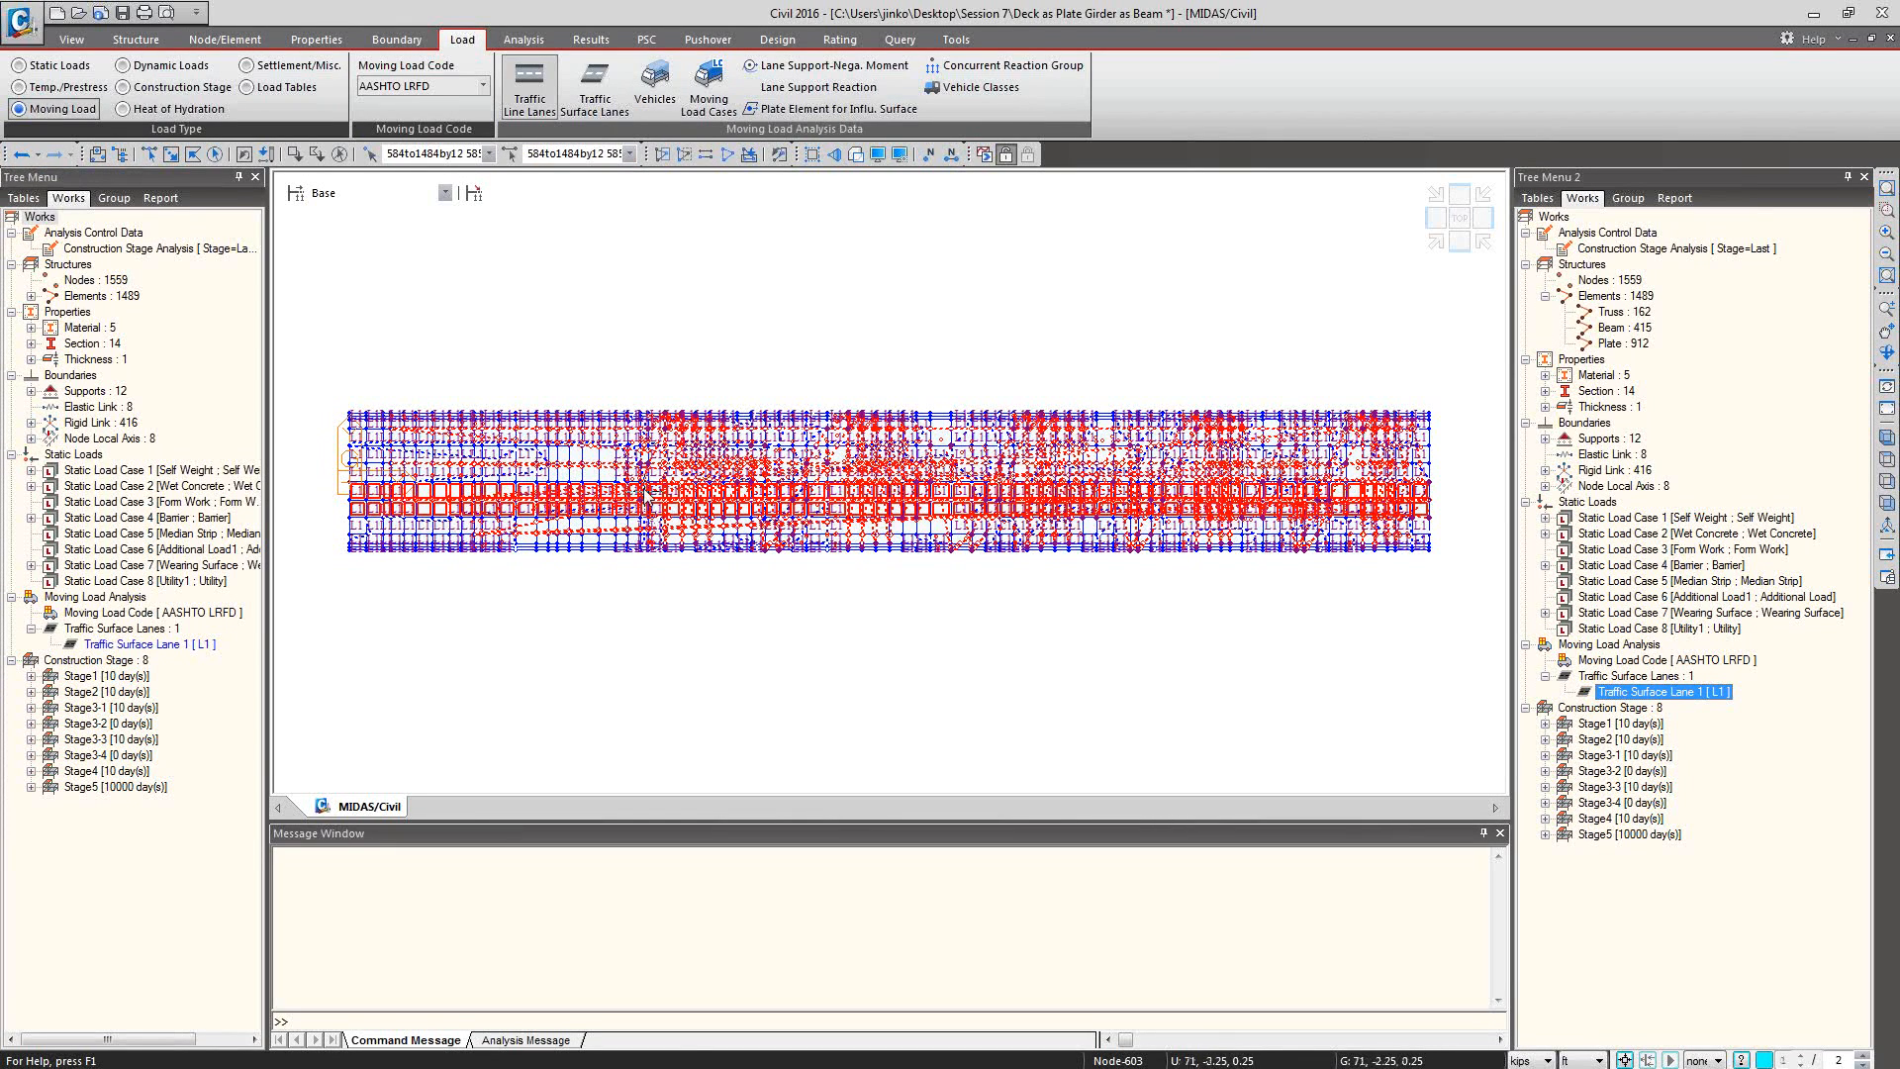
{"action": "left_click", "coordinate": [574, 155]}
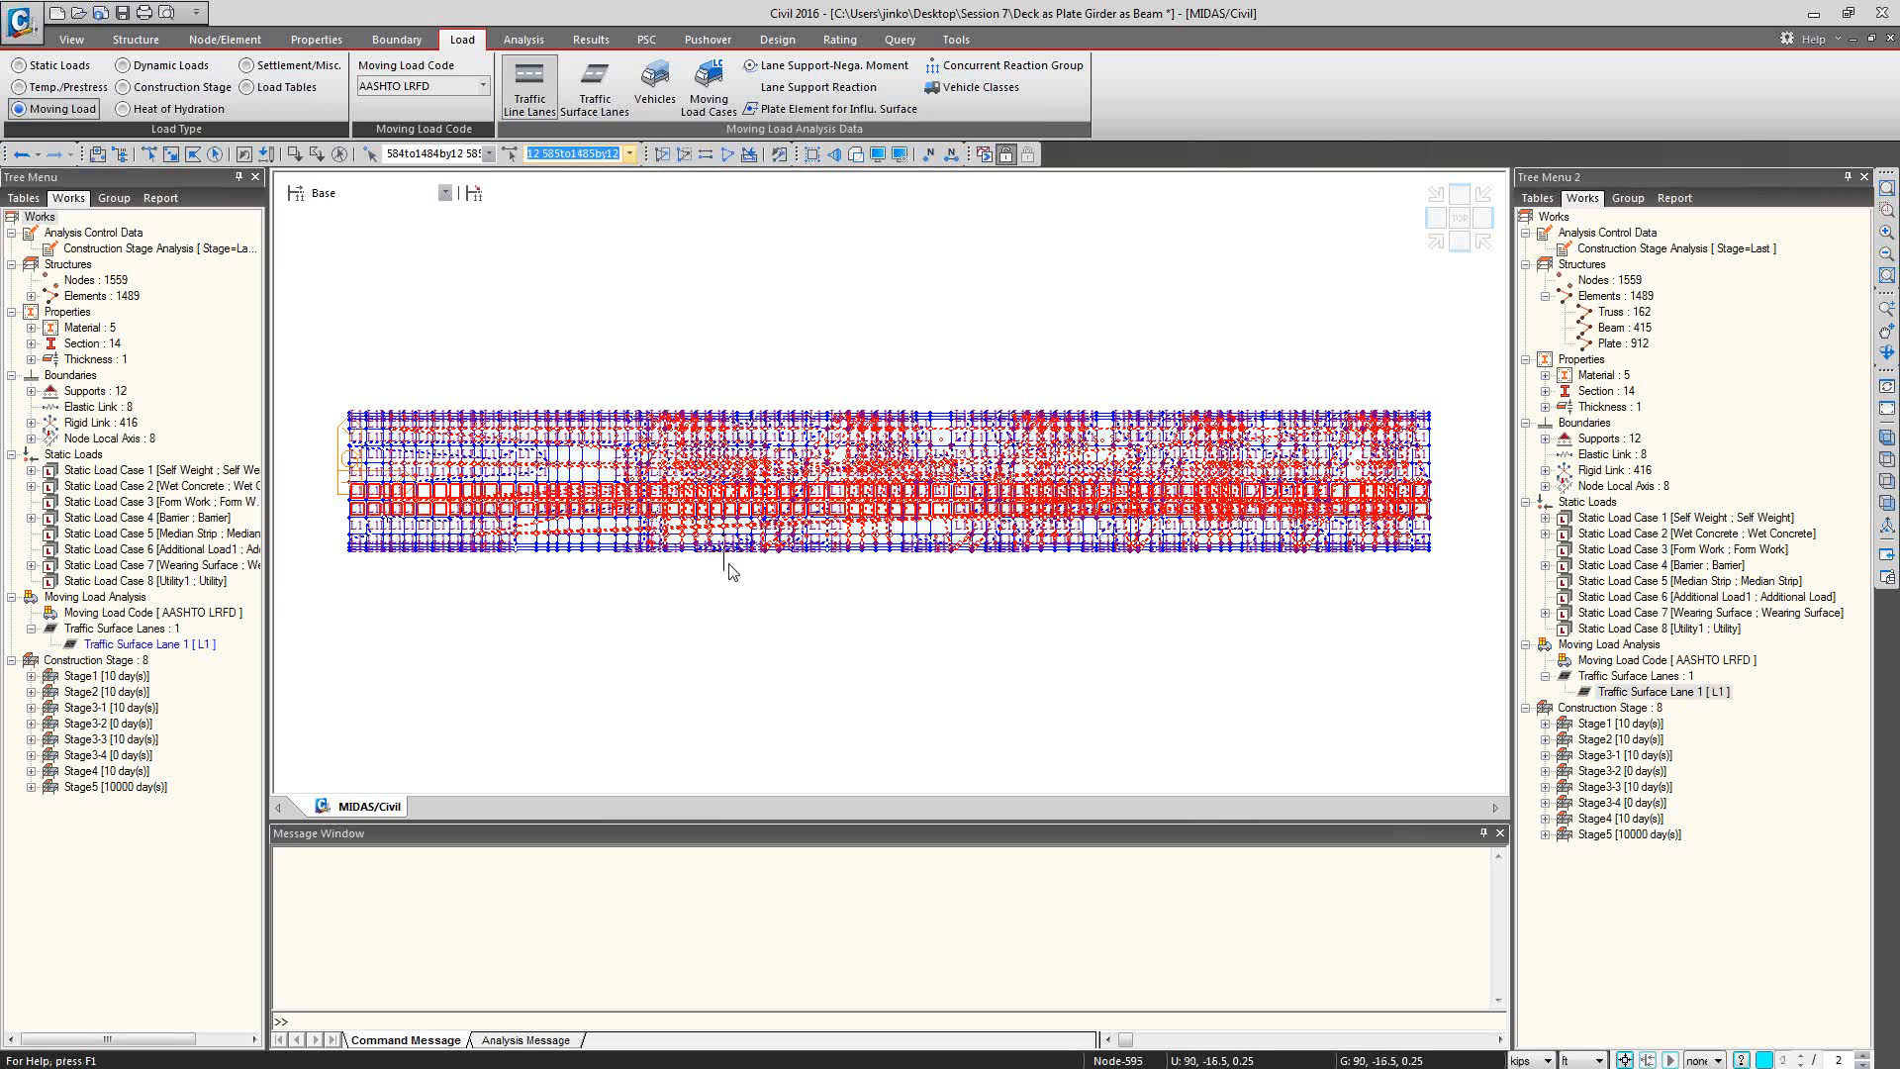
{"action": "left_click", "coordinate": [20, 155]}
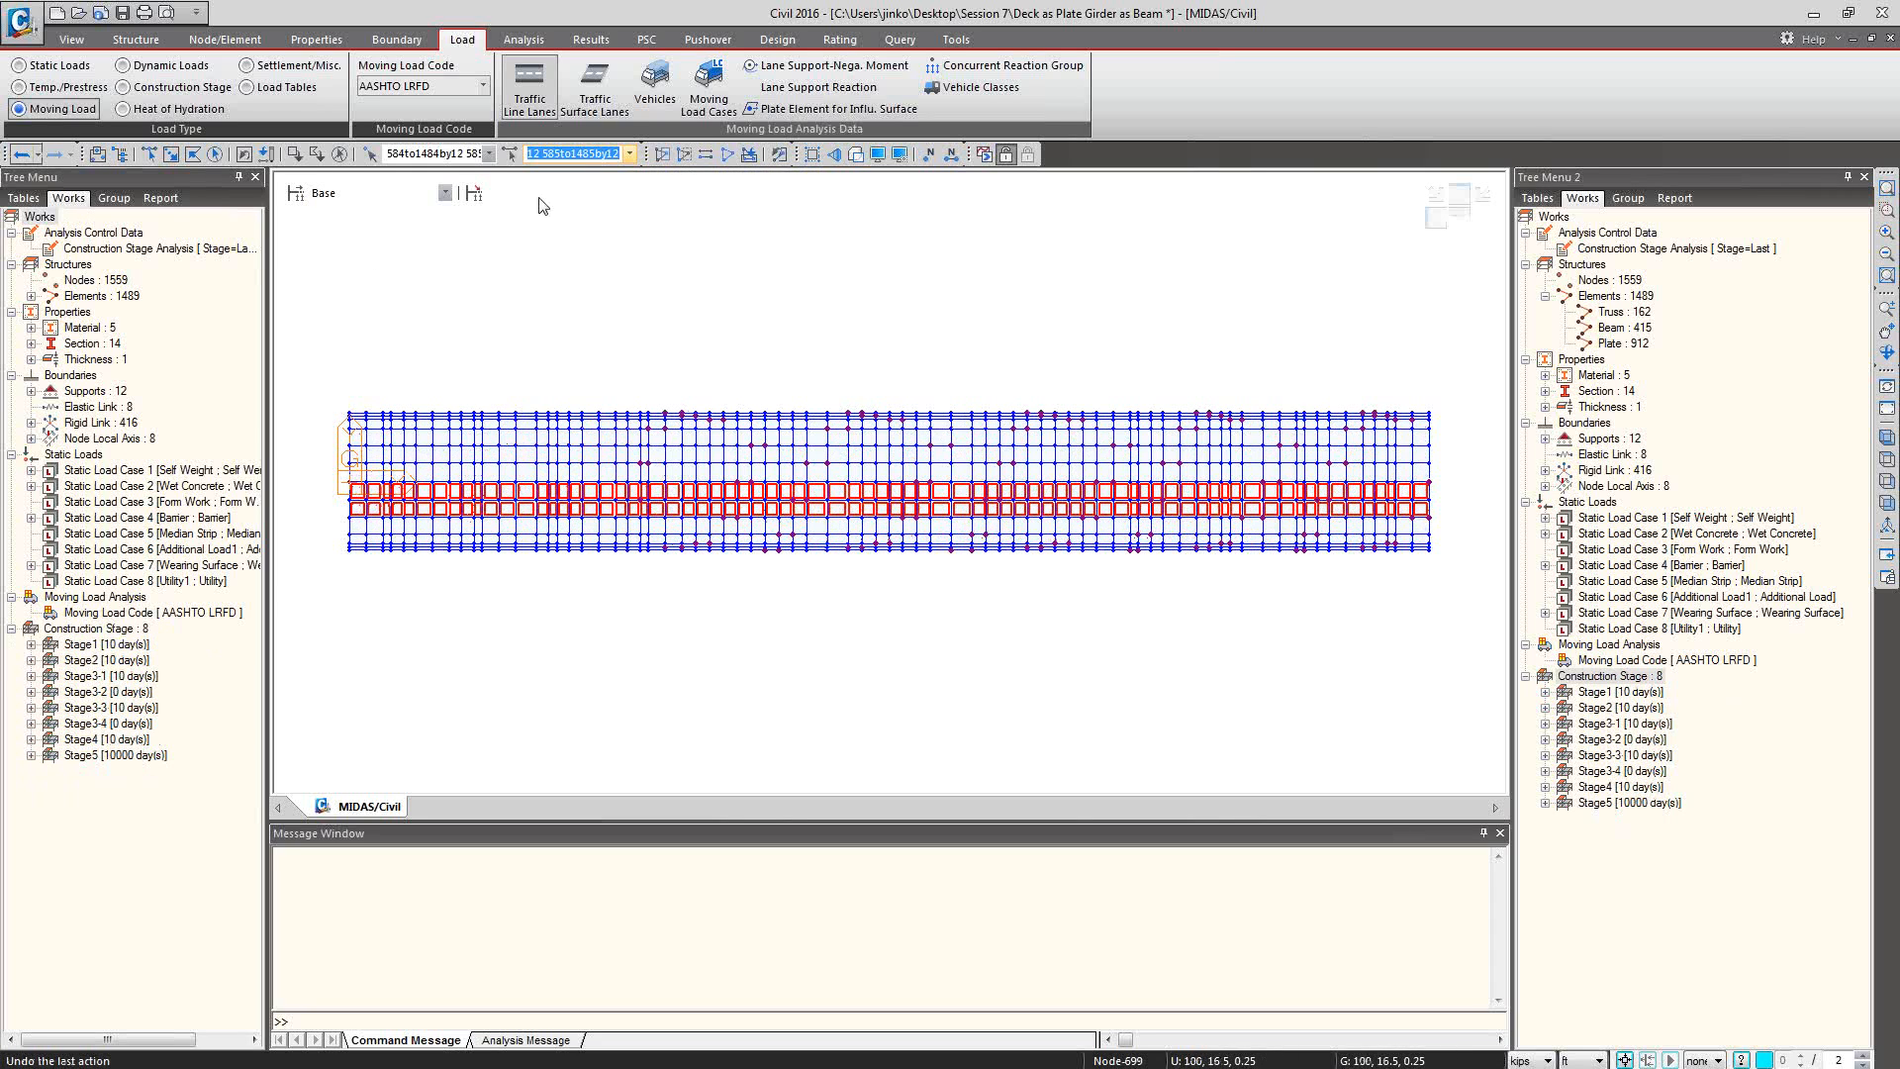
{"action": "left_click", "coordinate": [595, 87]}
{"action": "left_click", "coordinate": [217, 47]}
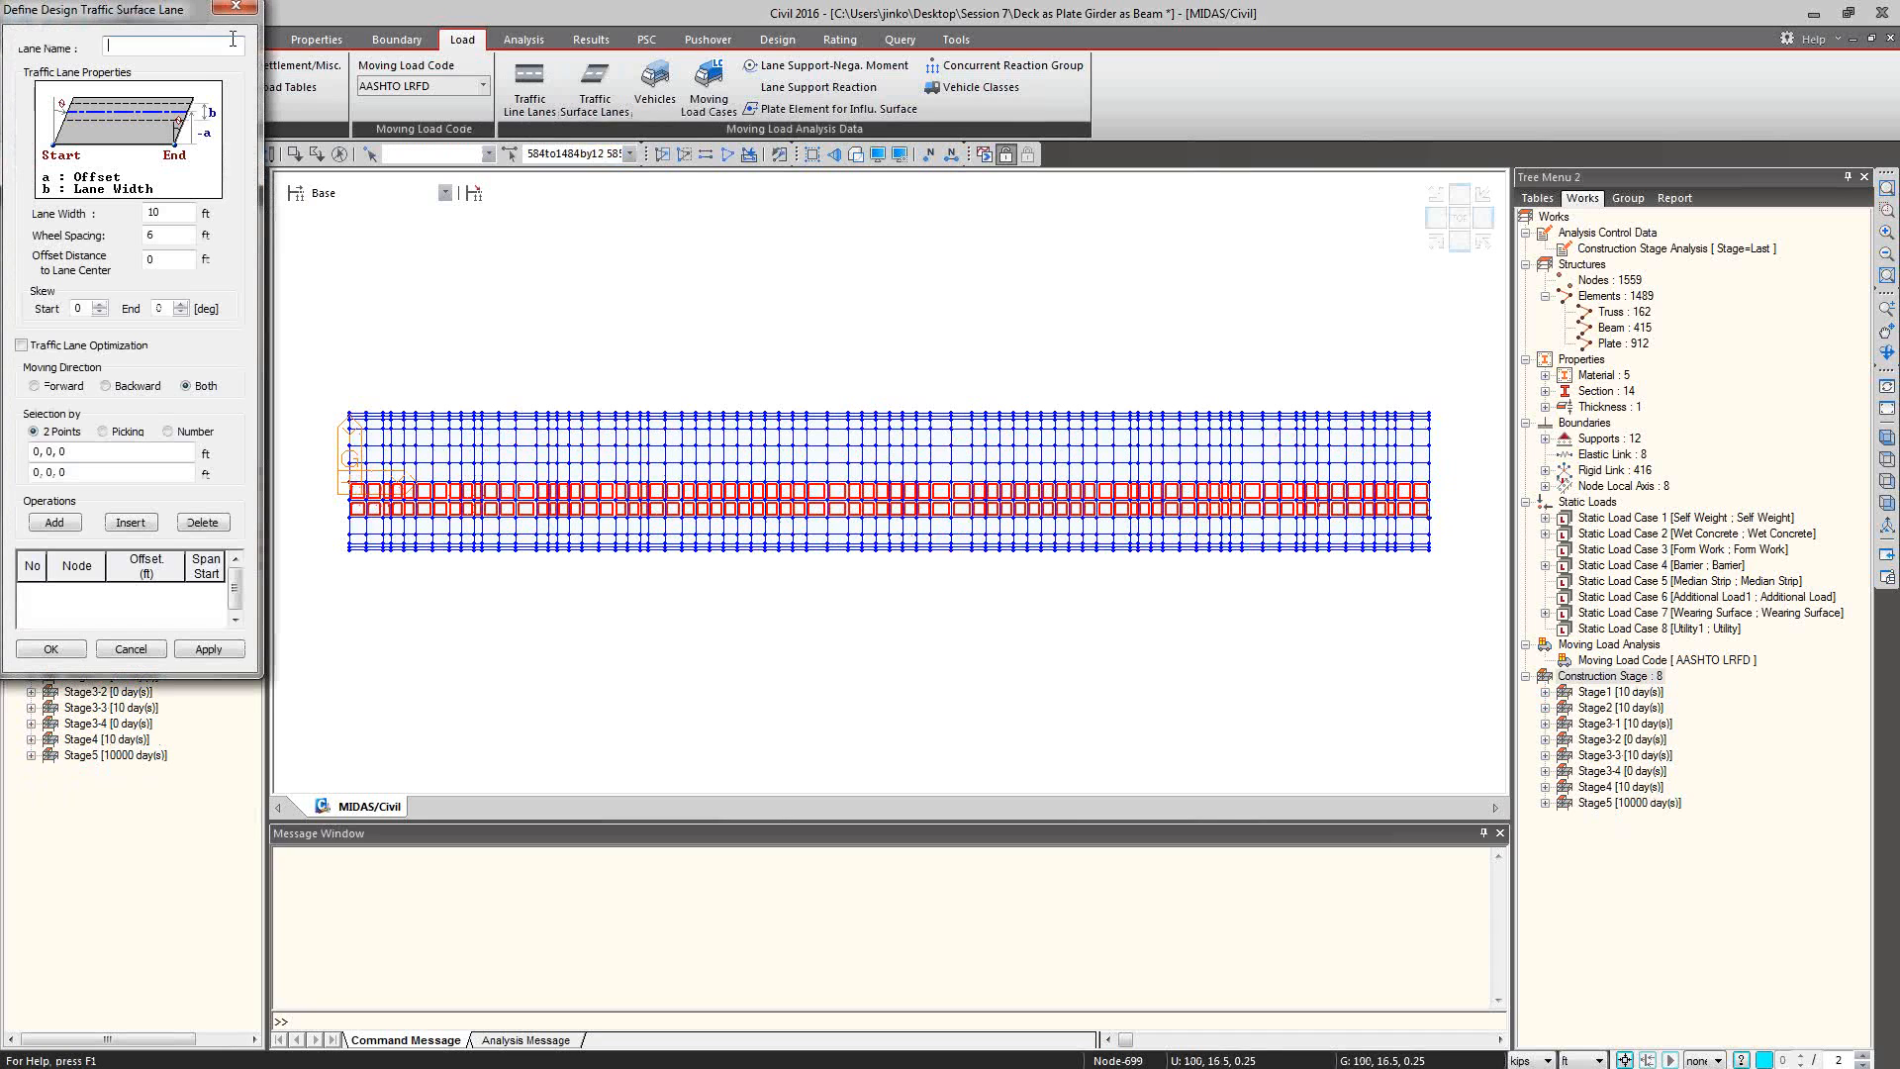
{"action": "left_click", "coordinate": [169, 431]}
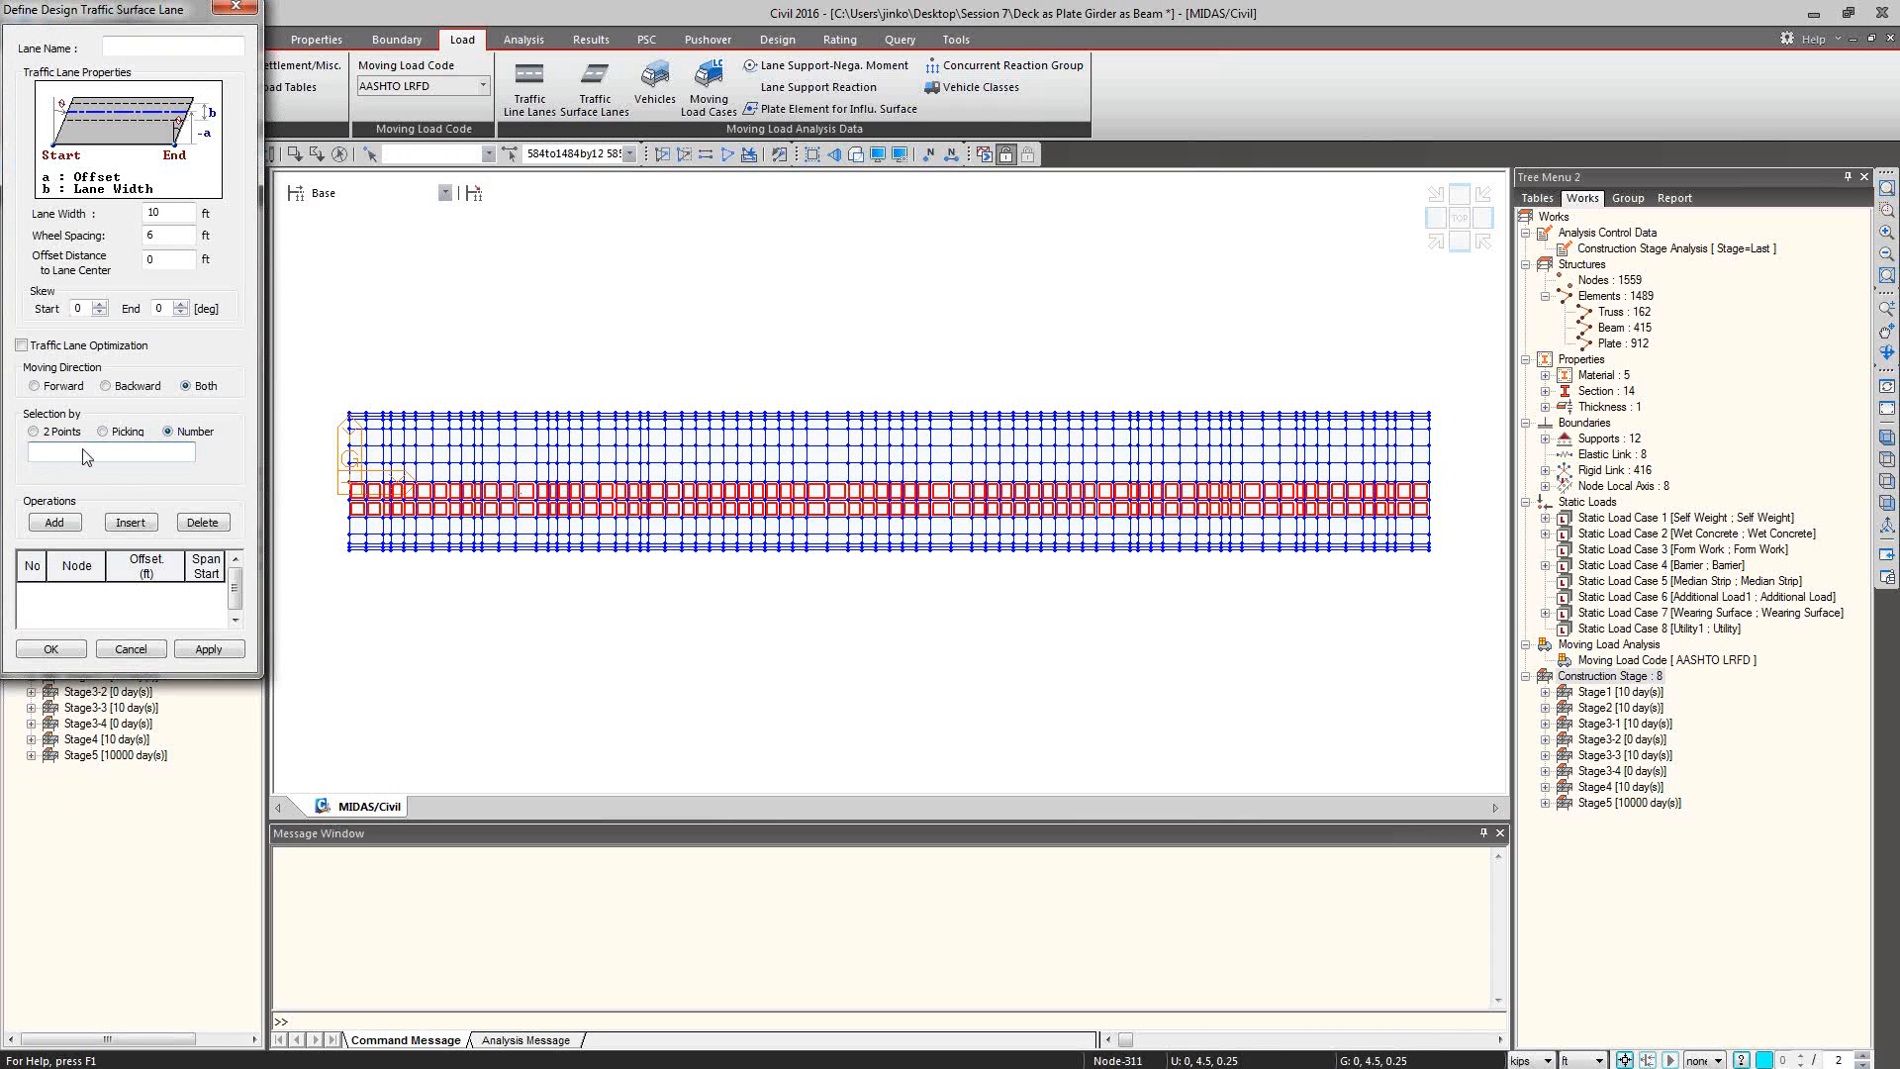
{"action": "left_click", "coordinate": [236, 10]}
Clear the selection of the deck plate strip.
{"action": "left_click", "coordinate": [589, 153]}
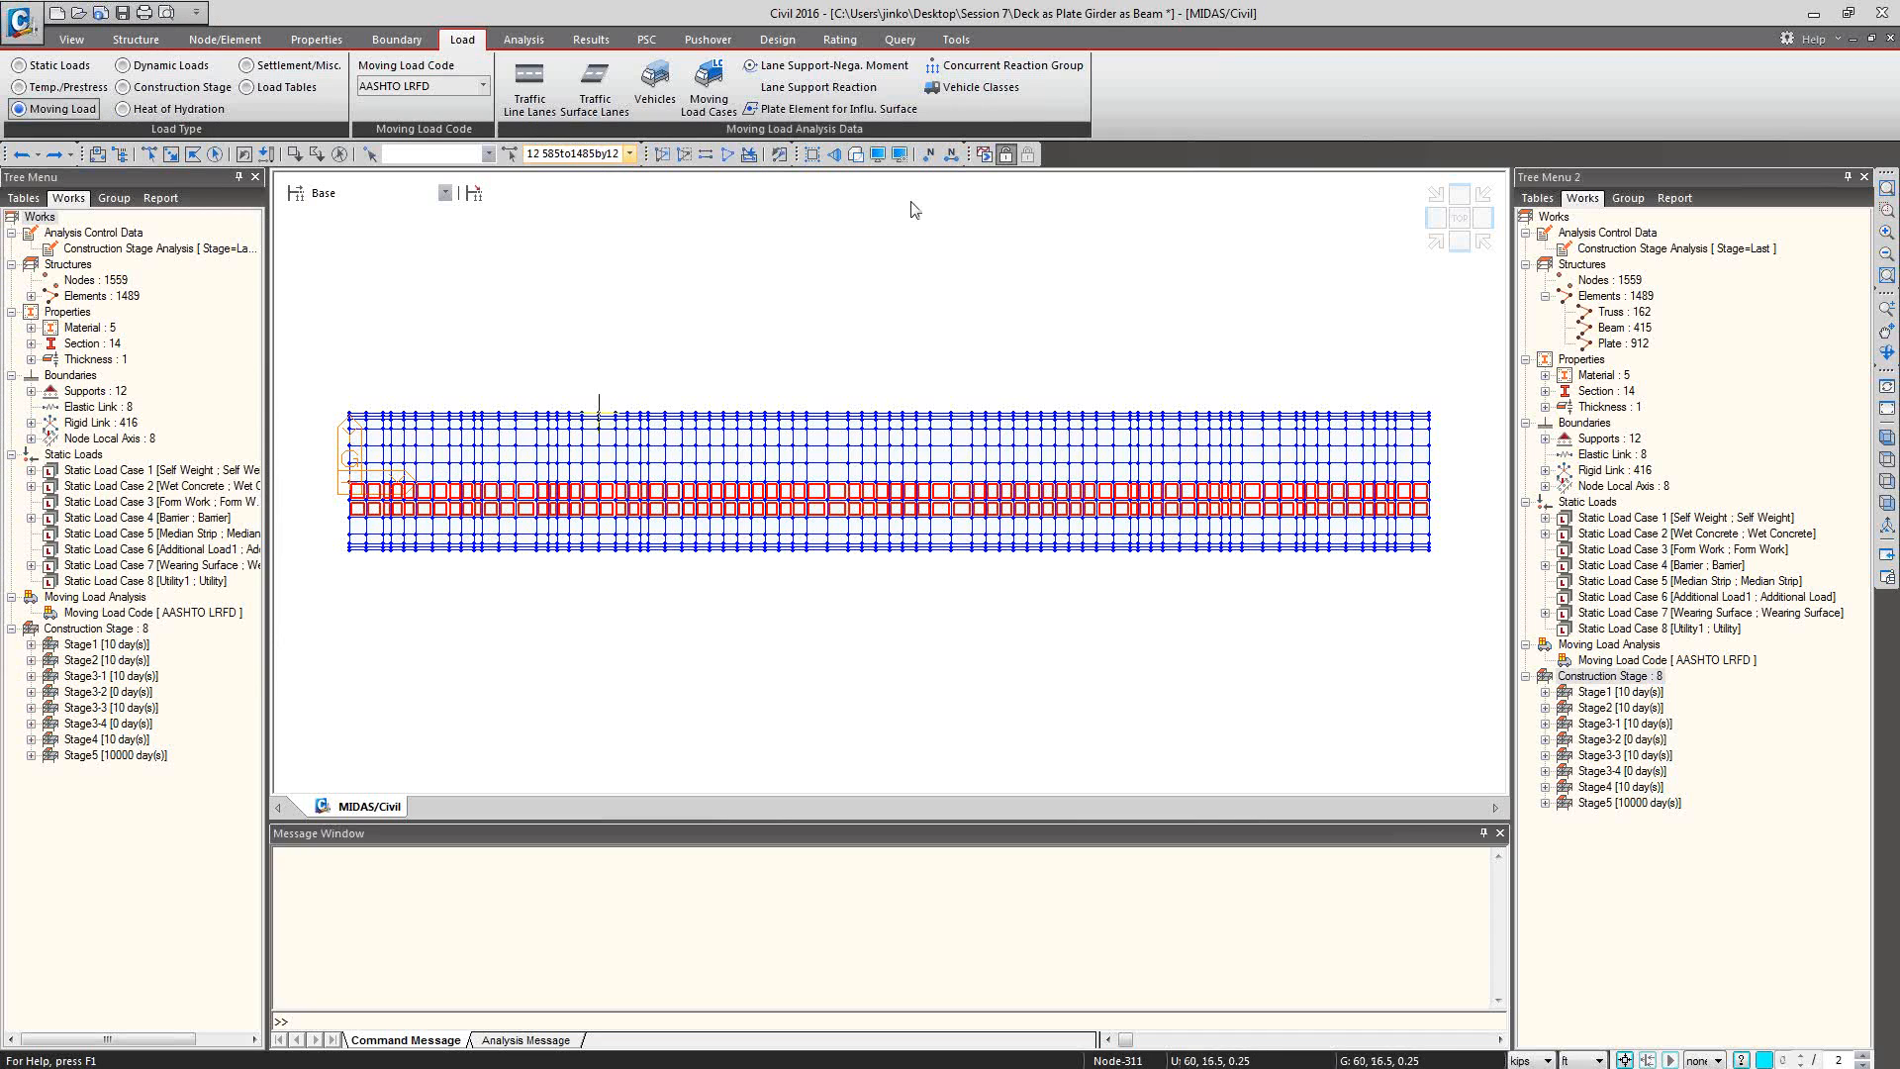
{"action": "left_click", "coordinate": [930, 153]}
{"action": "left_click", "coordinate": [319, 577]}
{"action": "key", "text": "Escape"}
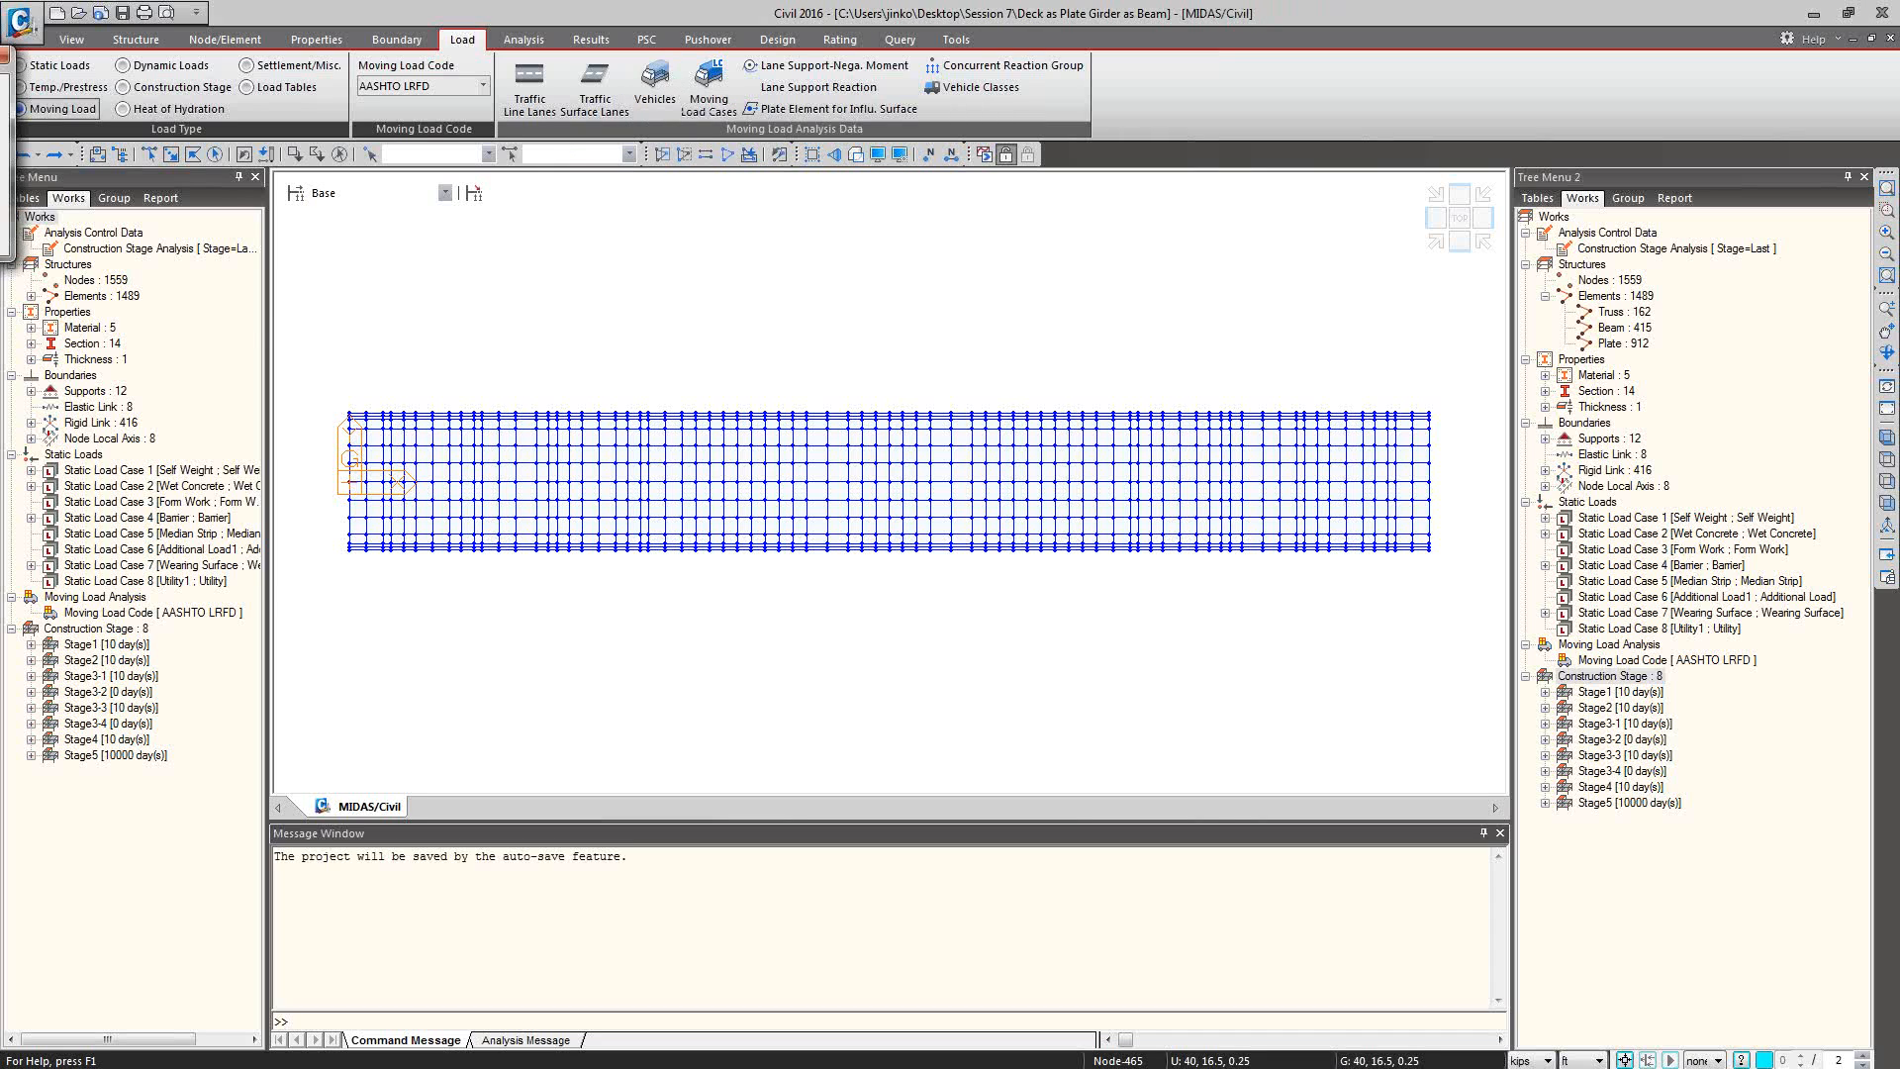
Start adding a standard vehicle and review the vehicular load types offered under AASHTO LRFD Load.
{"action": "left_click", "coordinate": [655, 80]}
{"action": "left_click", "coordinate": [645, 225]}
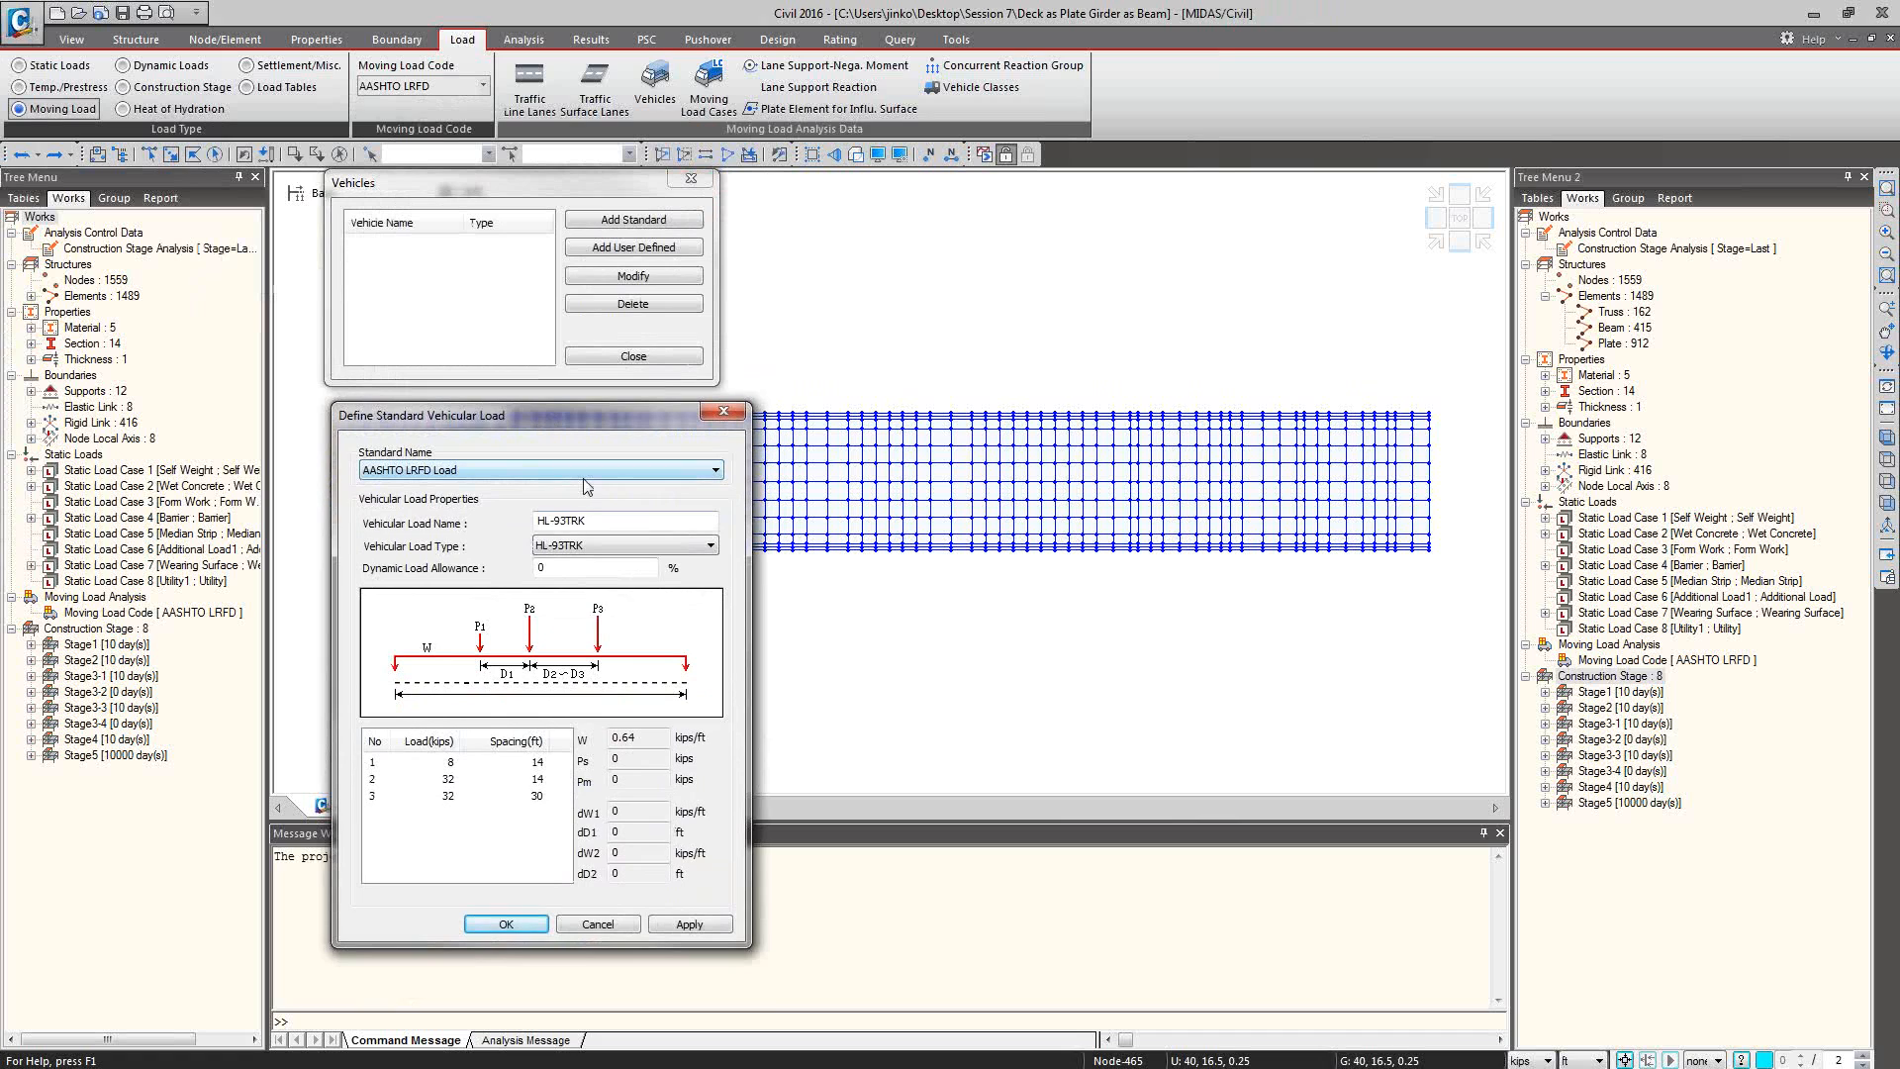
{"action": "left_click", "coordinate": [675, 546]}
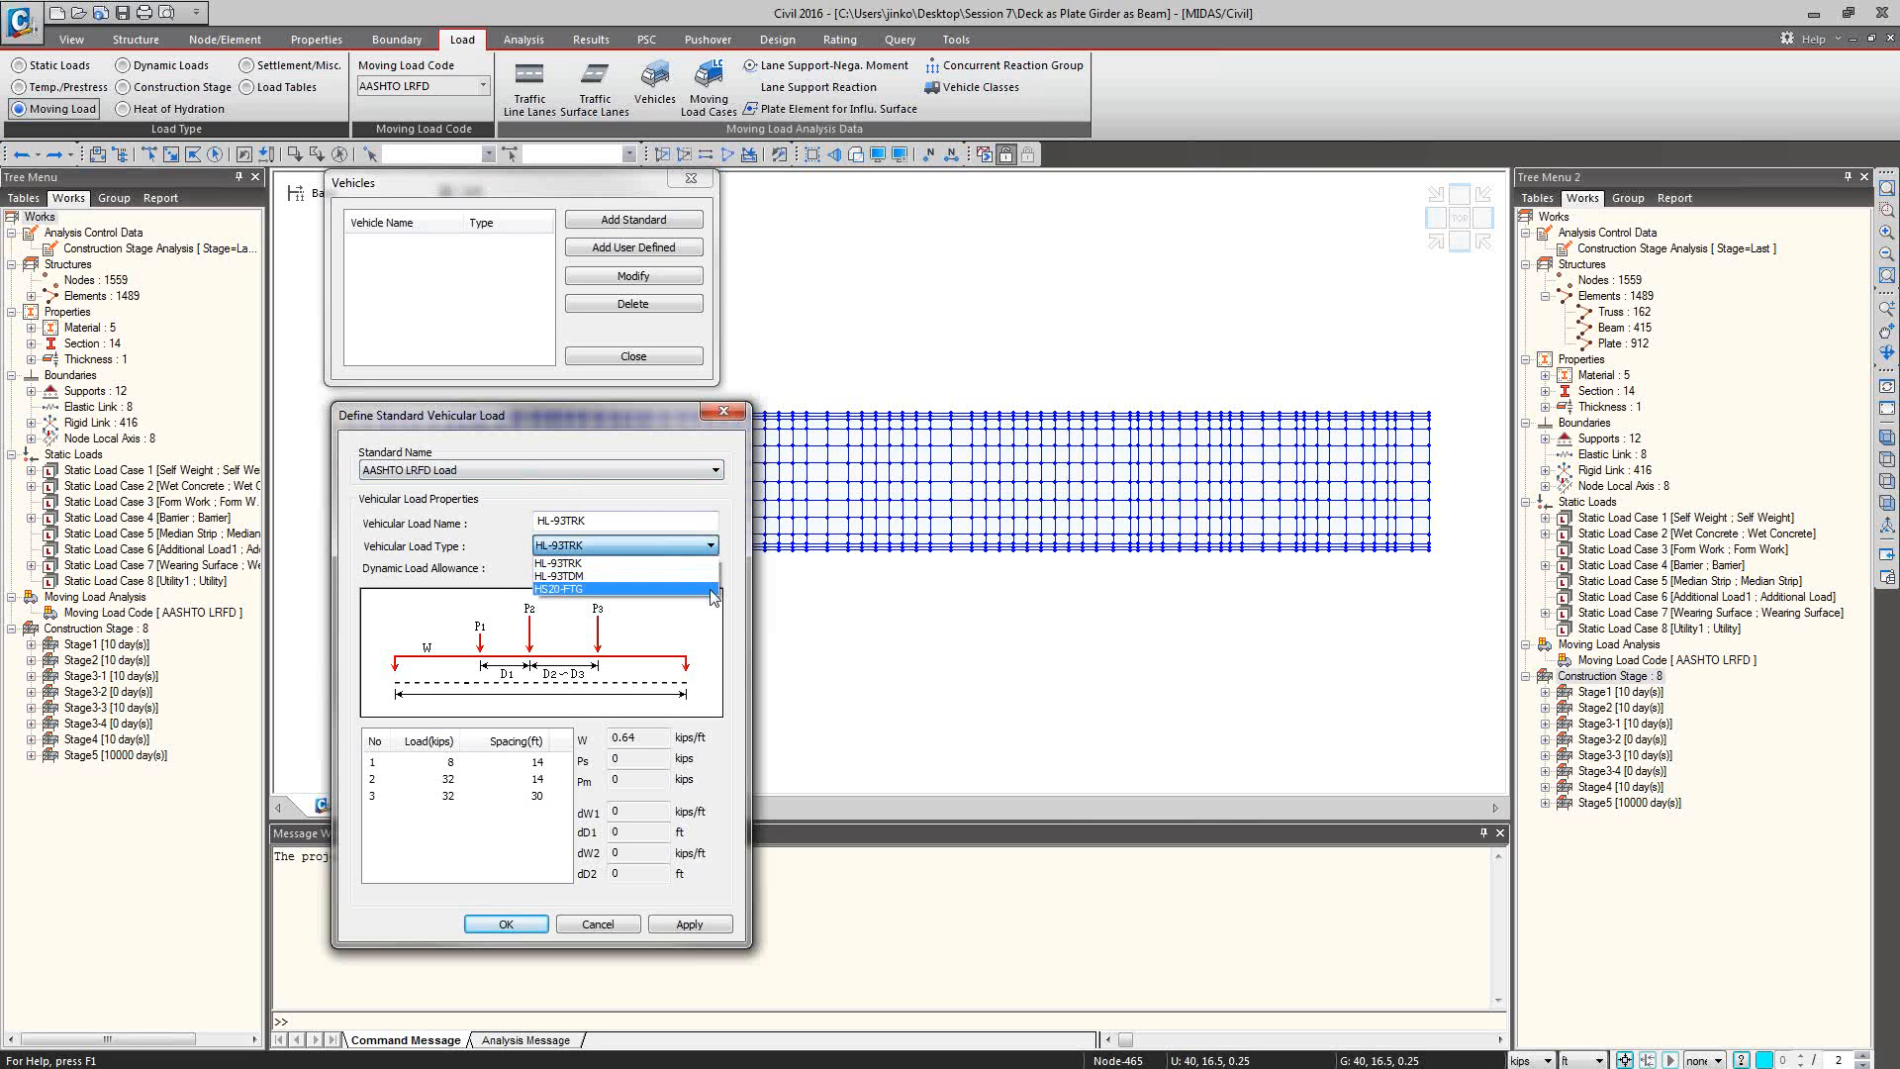
{"action": "left_click", "coordinate": [716, 470]}
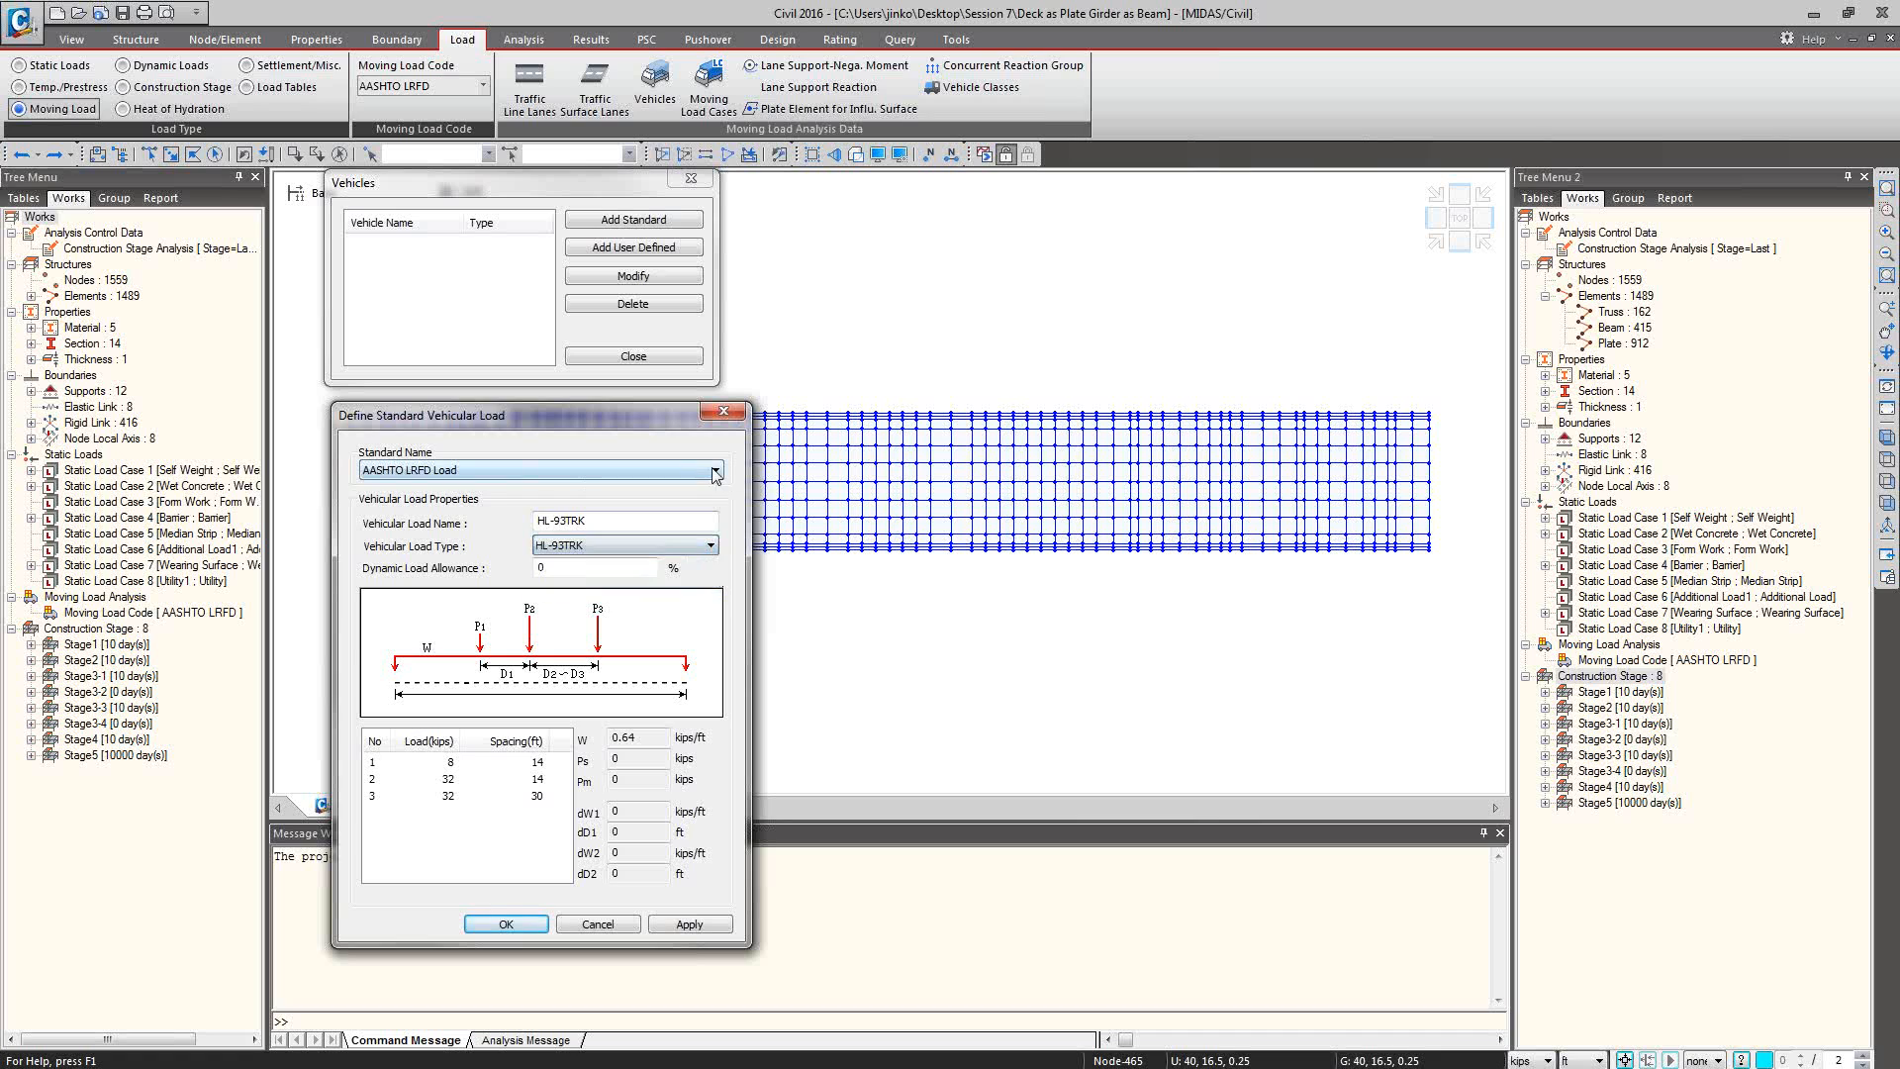
Review the vehicular load types offered under the AASHTO Standard Load and IADOT Load standards.
{"action": "left_click", "coordinate": [716, 470]}
{"action": "left_click", "coordinate": [701, 501]}
{"action": "left_click", "coordinate": [710, 546]}
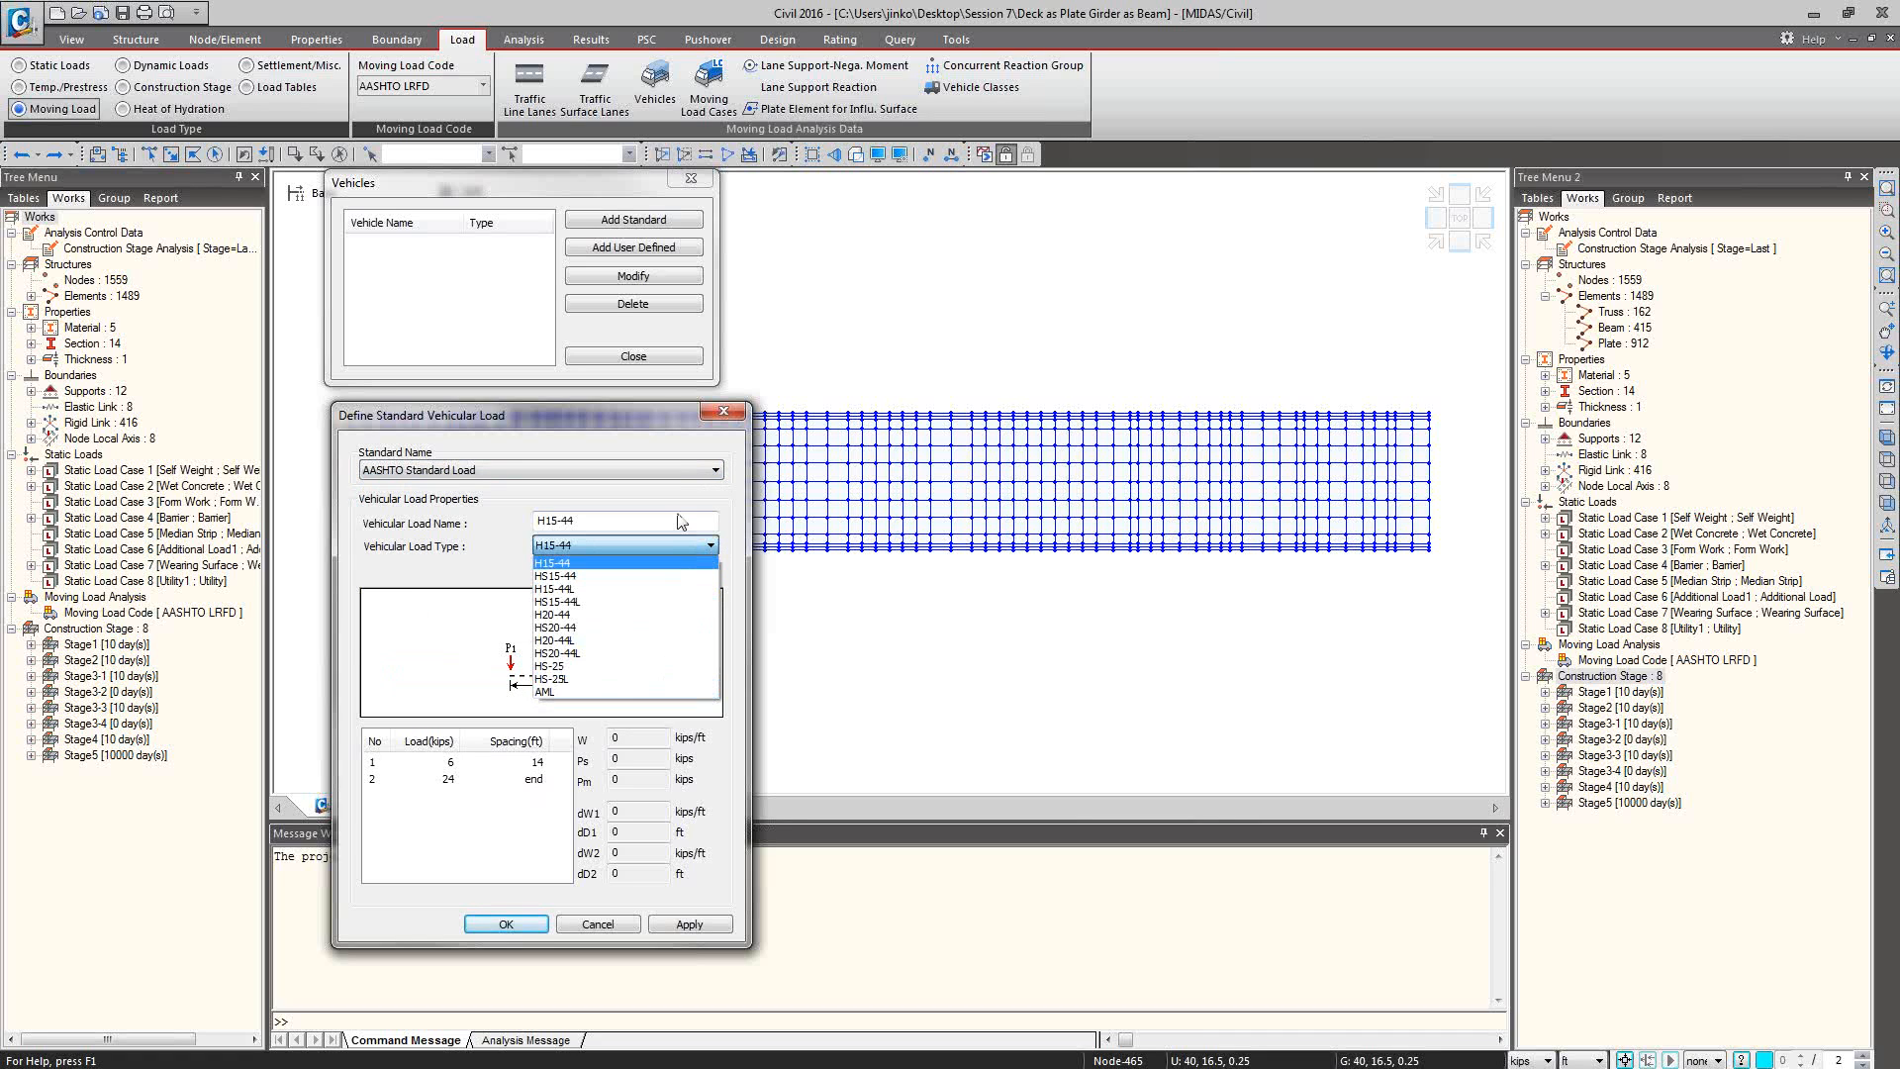
{"action": "left_click", "coordinate": [681, 478]}
{"action": "left_click", "coordinate": [685, 478]}
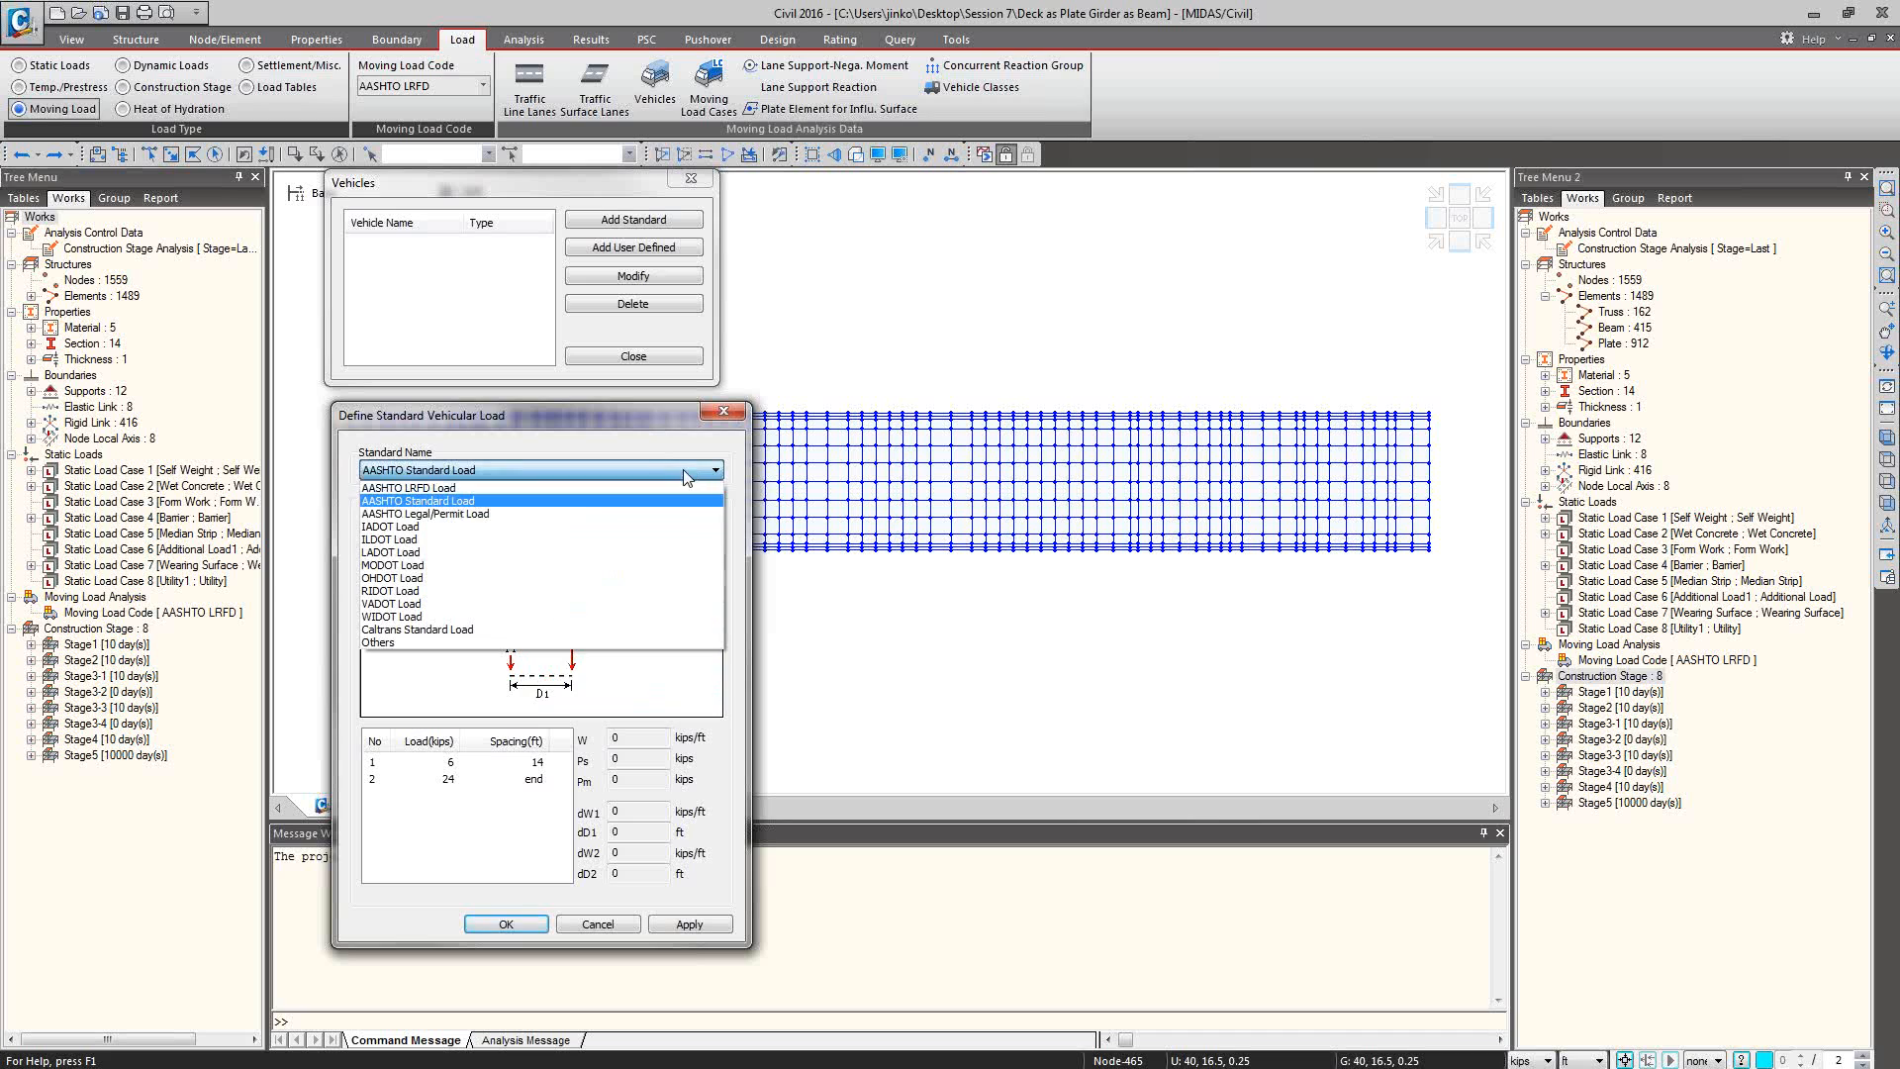
{"action": "left_click", "coordinate": [531, 528]}
{"action": "left_click", "coordinate": [710, 546]}
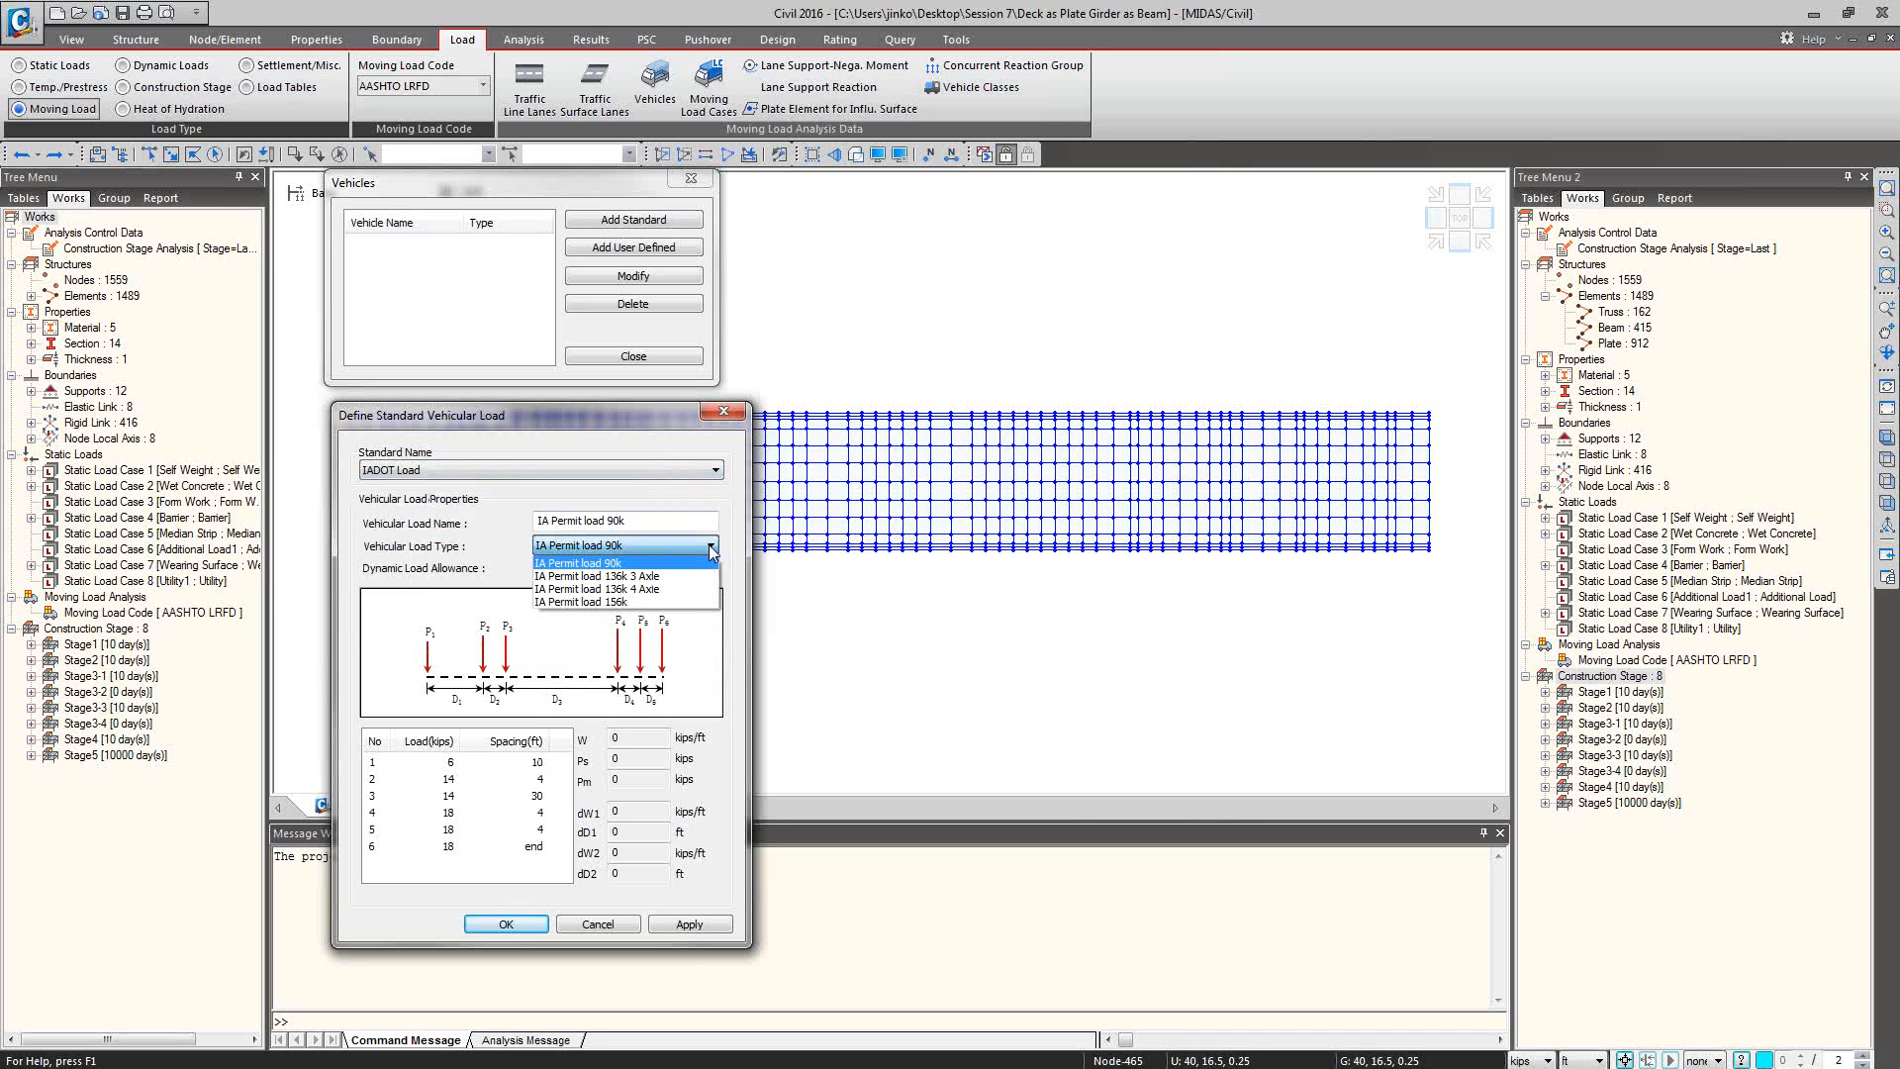
{"action": "left_click", "coordinate": [711, 547]}
Review the vehicular load types offered under the WIDOT Load and Caltrans Standard Load standards.
{"action": "left_click", "coordinate": [683, 470]}
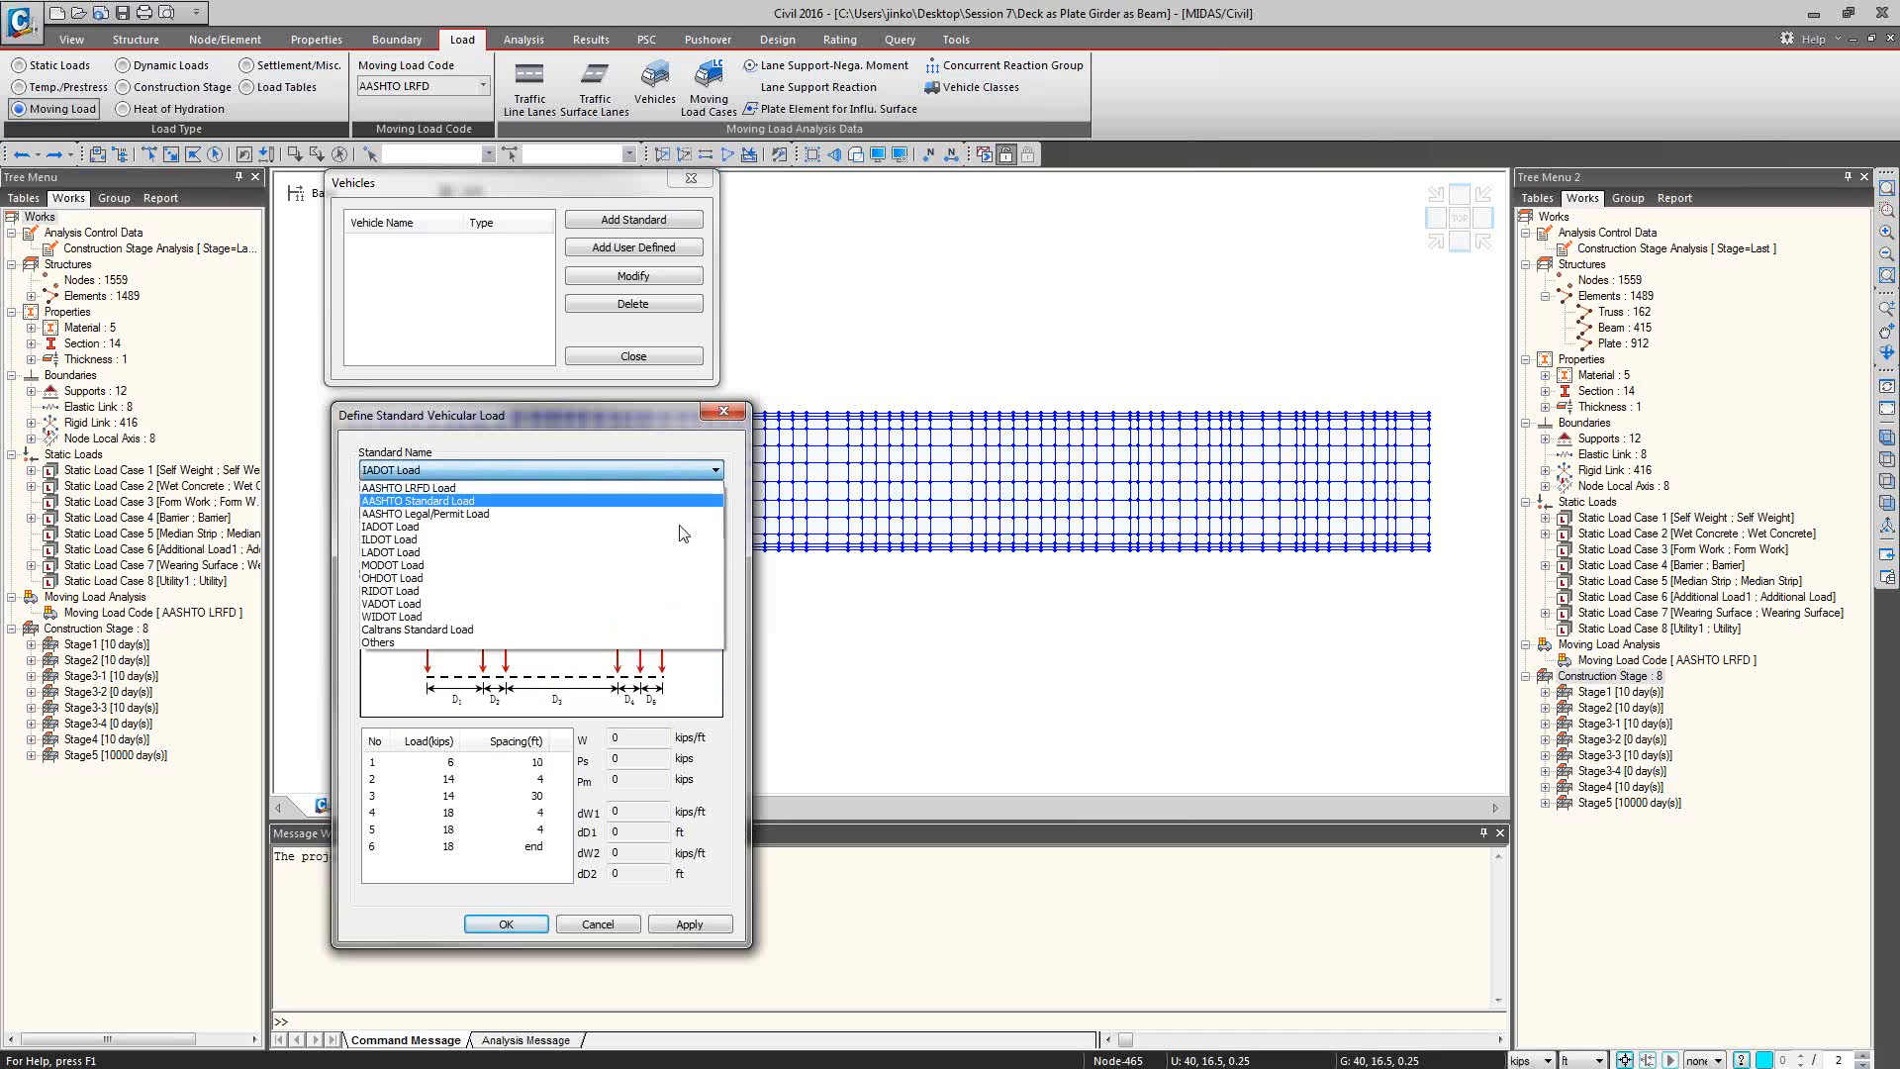
{"action": "left_click", "coordinate": [648, 616]}
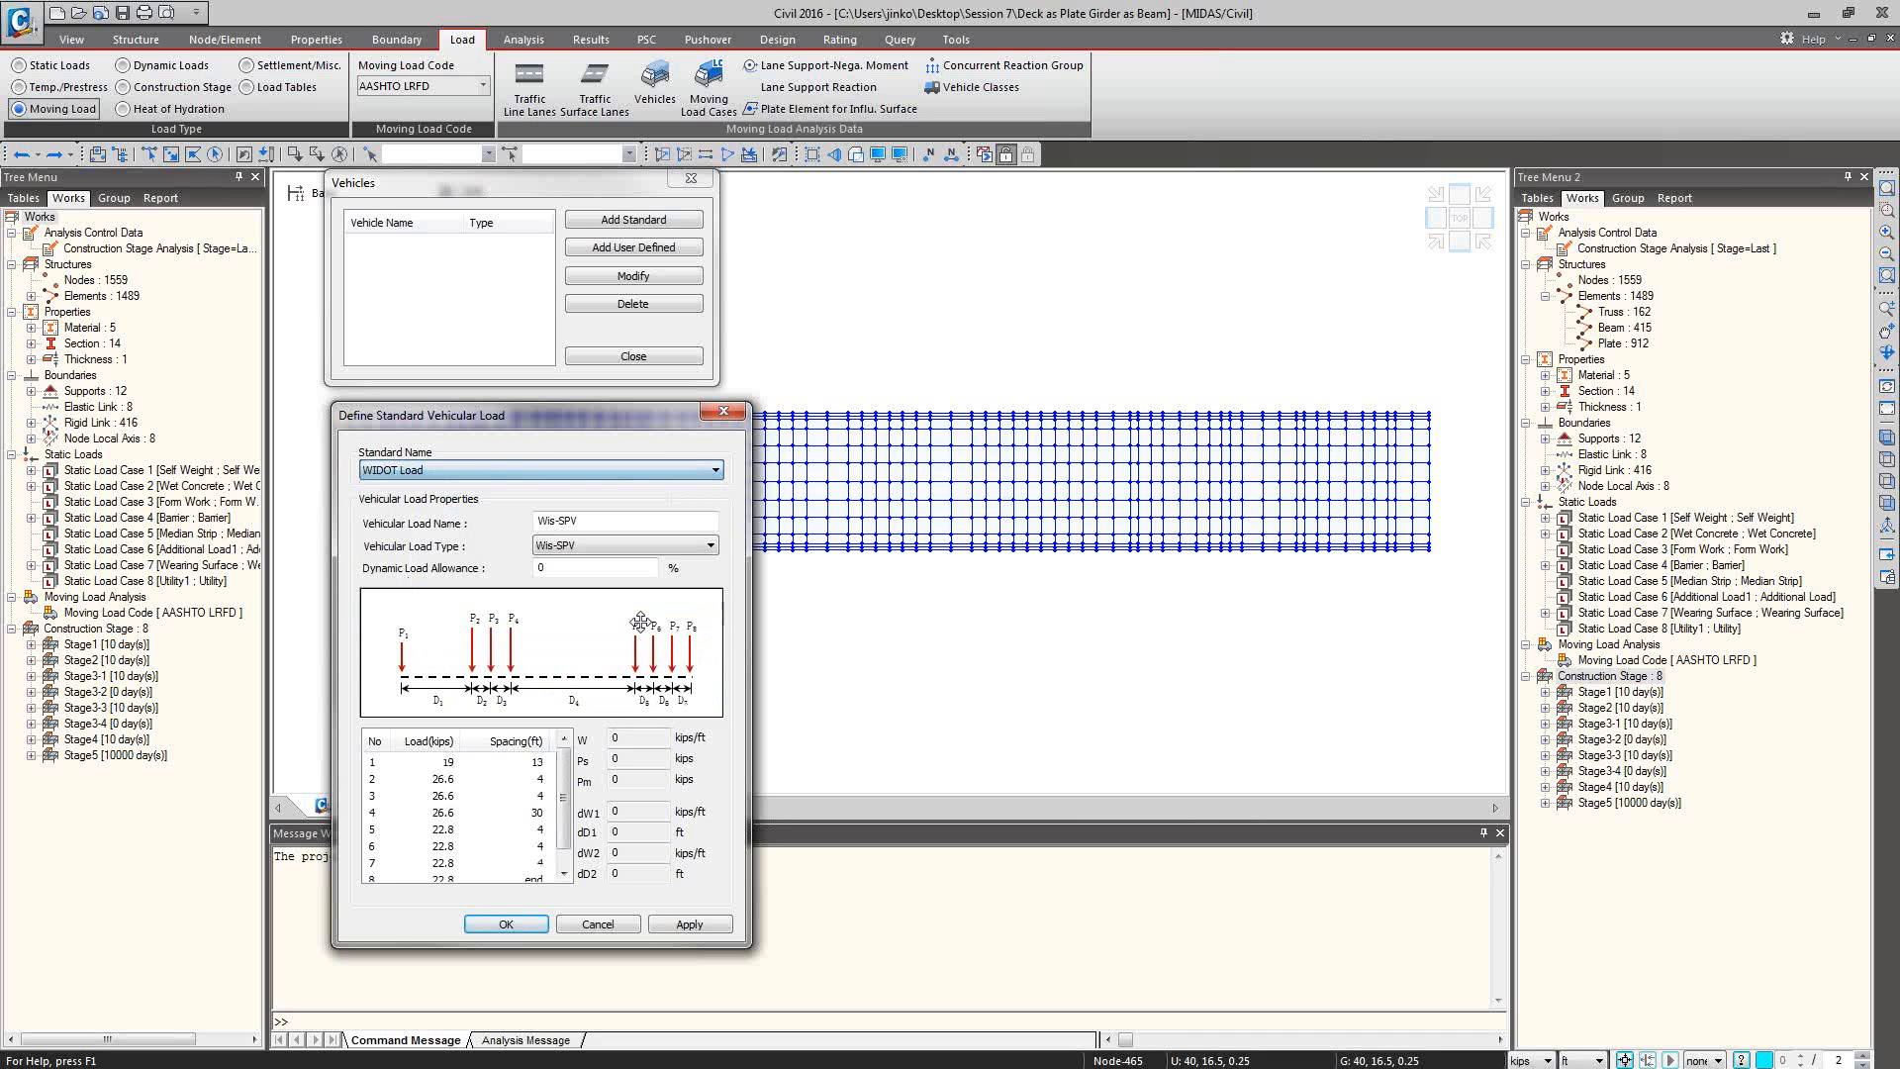
{"action": "left_click", "coordinate": [712, 547]}
{"action": "left_click", "coordinate": [711, 546]}
{"action": "left_click", "coordinate": [715, 470]}
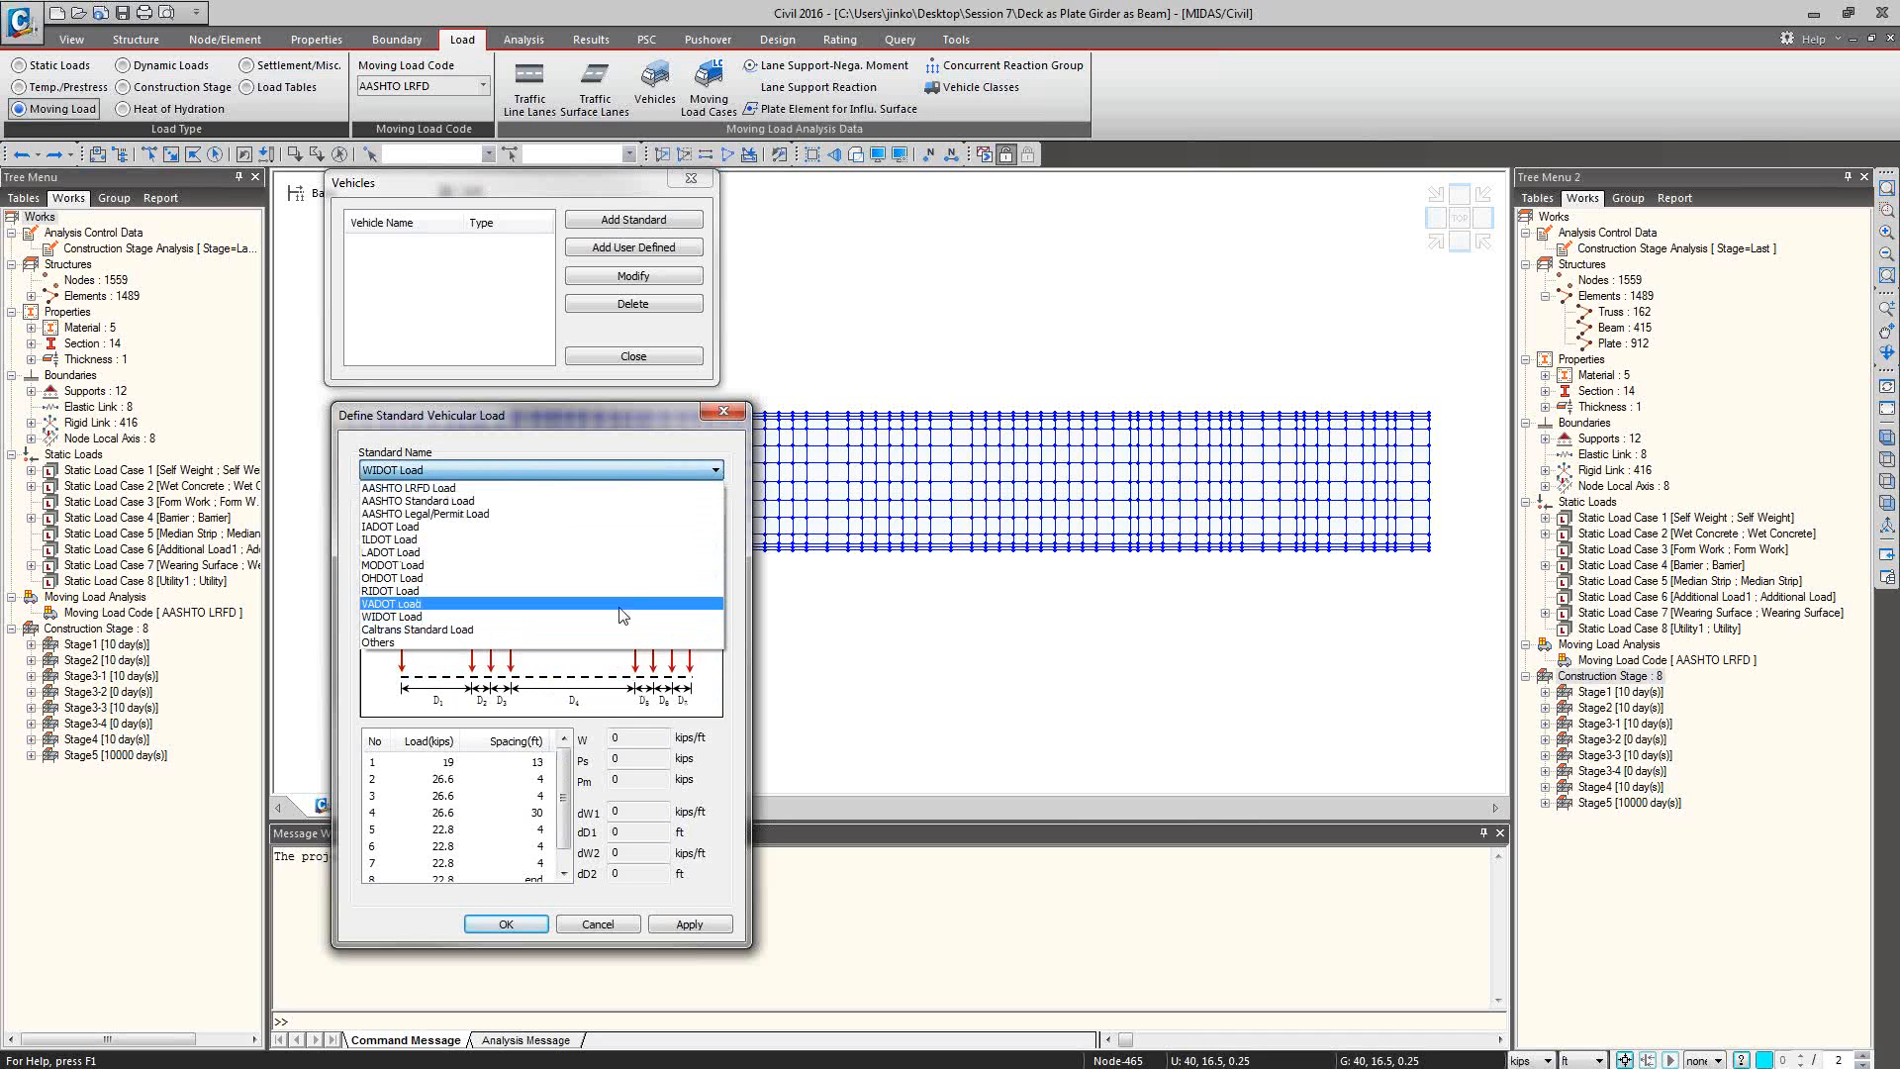
{"action": "left_click", "coordinate": [696, 565]}
{"action": "left_click", "coordinate": [709, 546]}
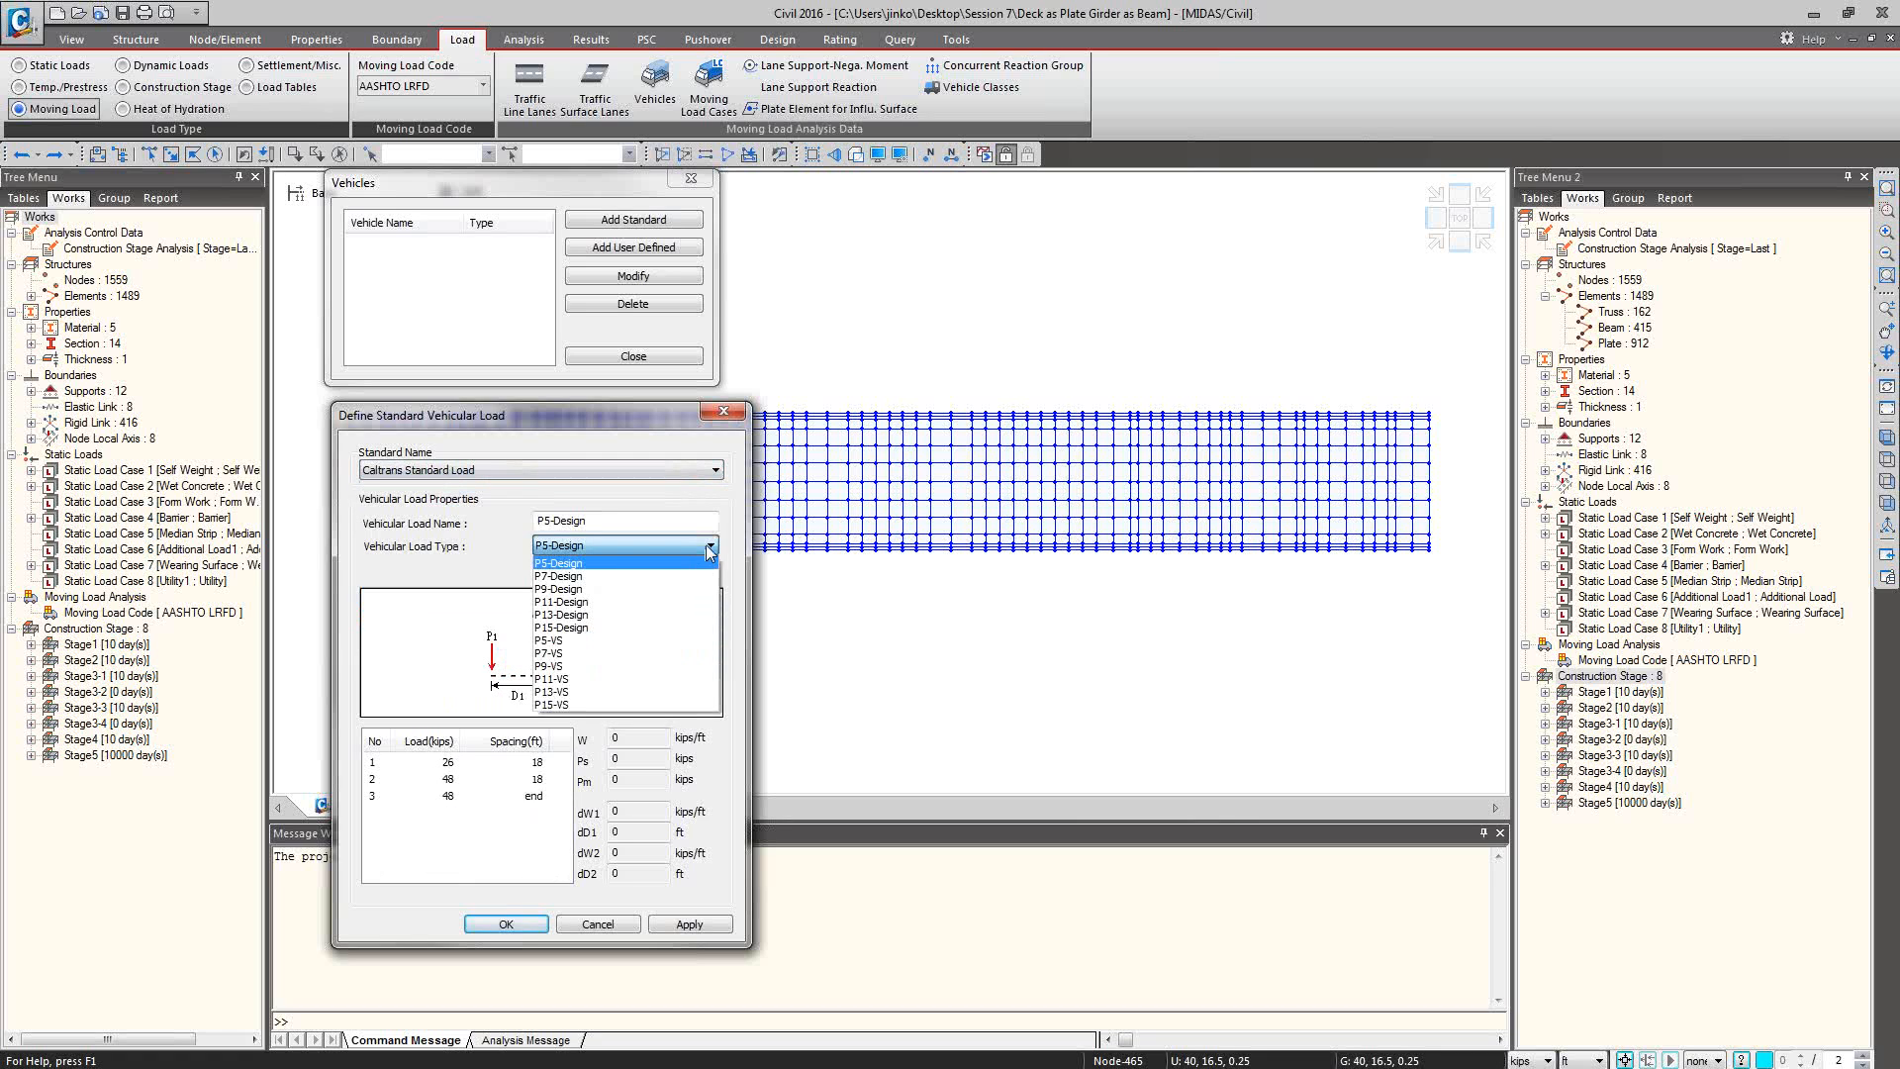
{"action": "left_click", "coordinate": [710, 546]}
Review the vehicular load types offered under the Others standard, and leave the definition without adding a vehicle.
{"action": "left_click", "coordinate": [714, 470]}
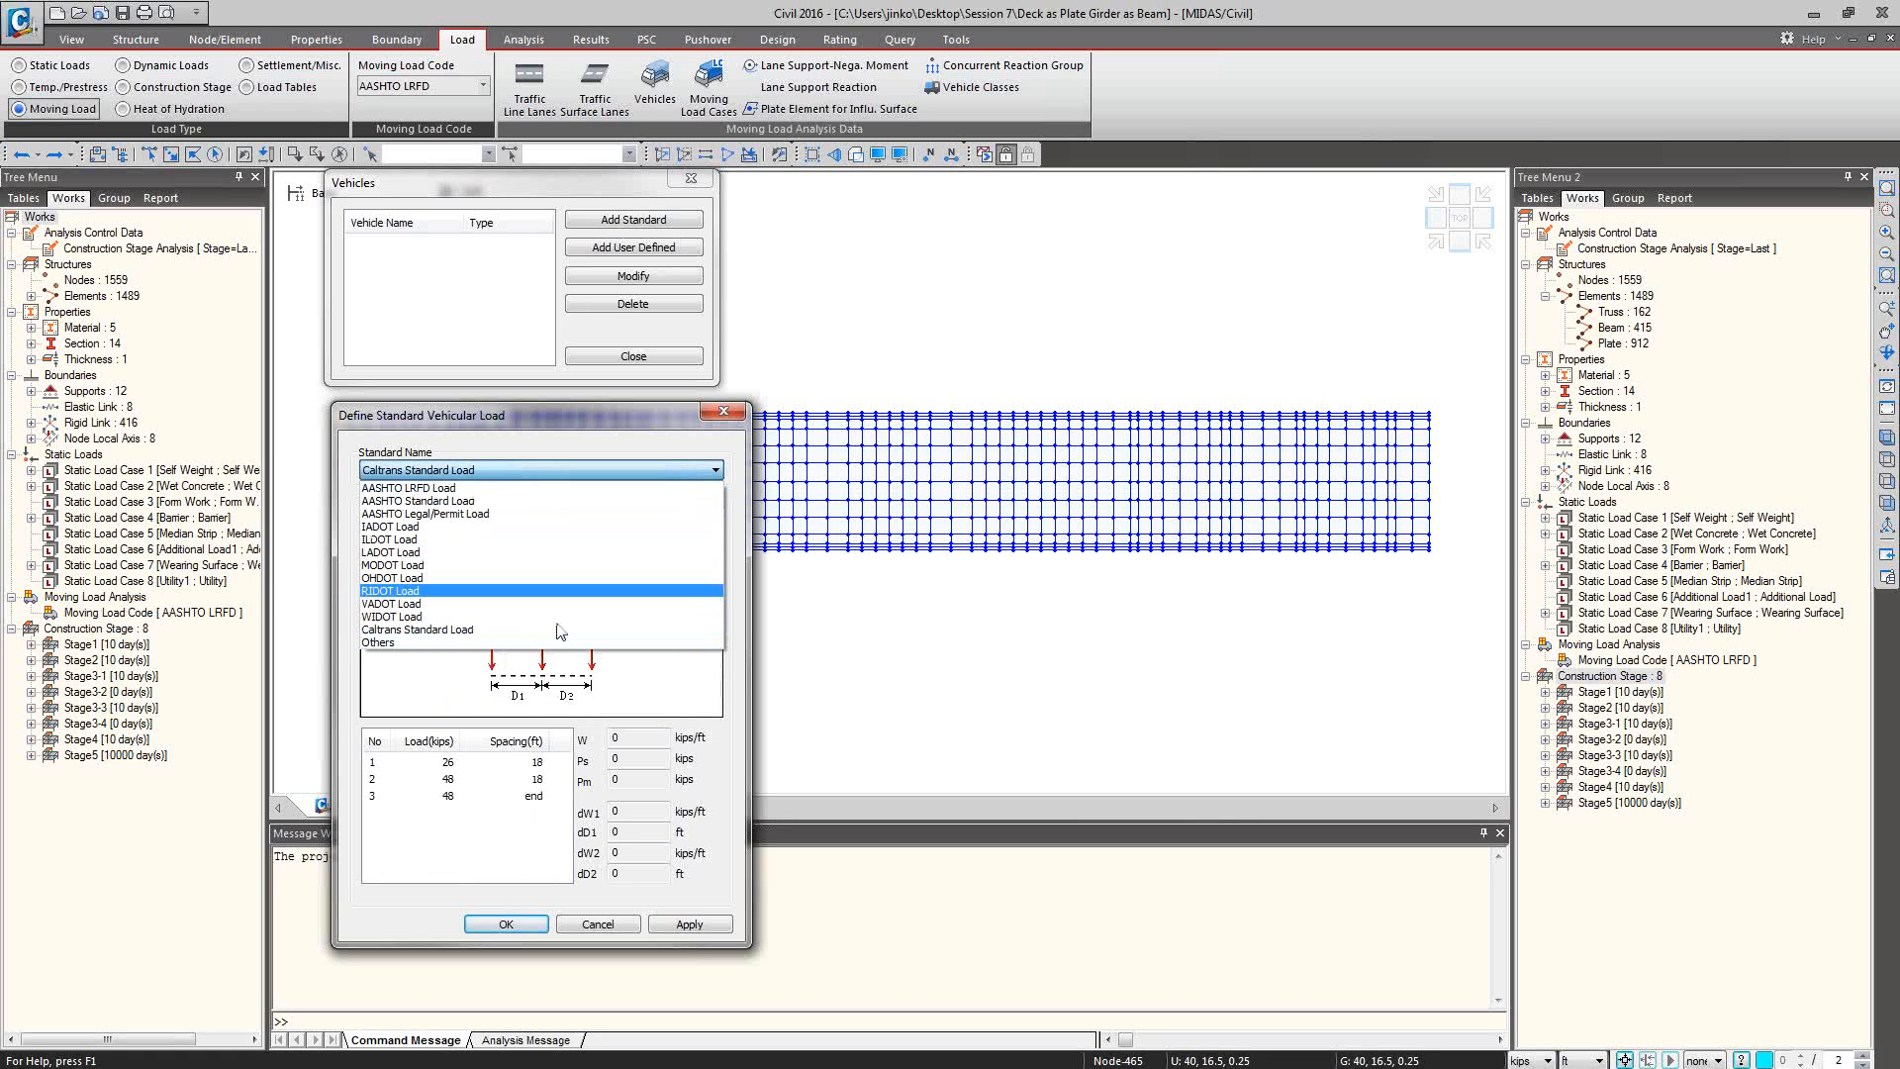
{"action": "left_click", "coordinate": [533, 634]}
{"action": "left_click", "coordinate": [599, 470]}
{"action": "left_click", "coordinate": [555, 642]}
{"action": "left_click", "coordinate": [710, 546]}
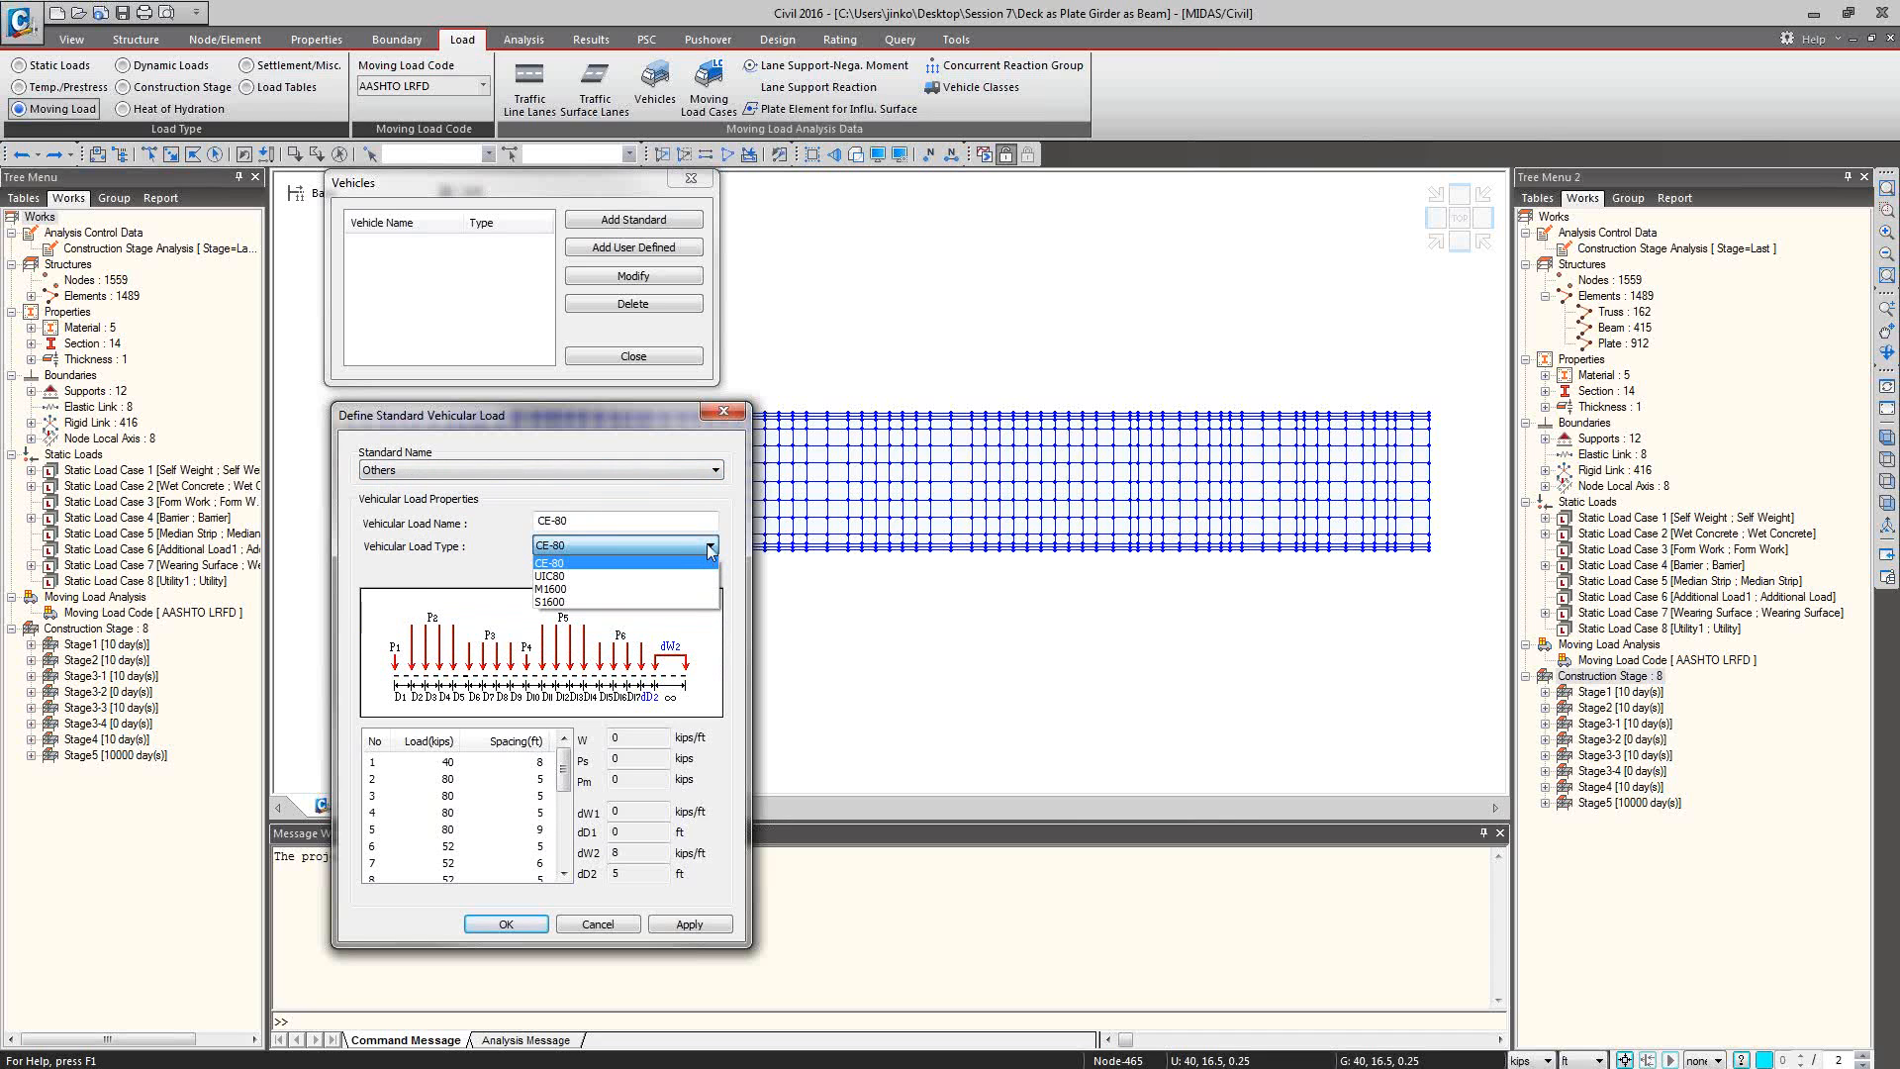
{"action": "left_click", "coordinate": [709, 545]}
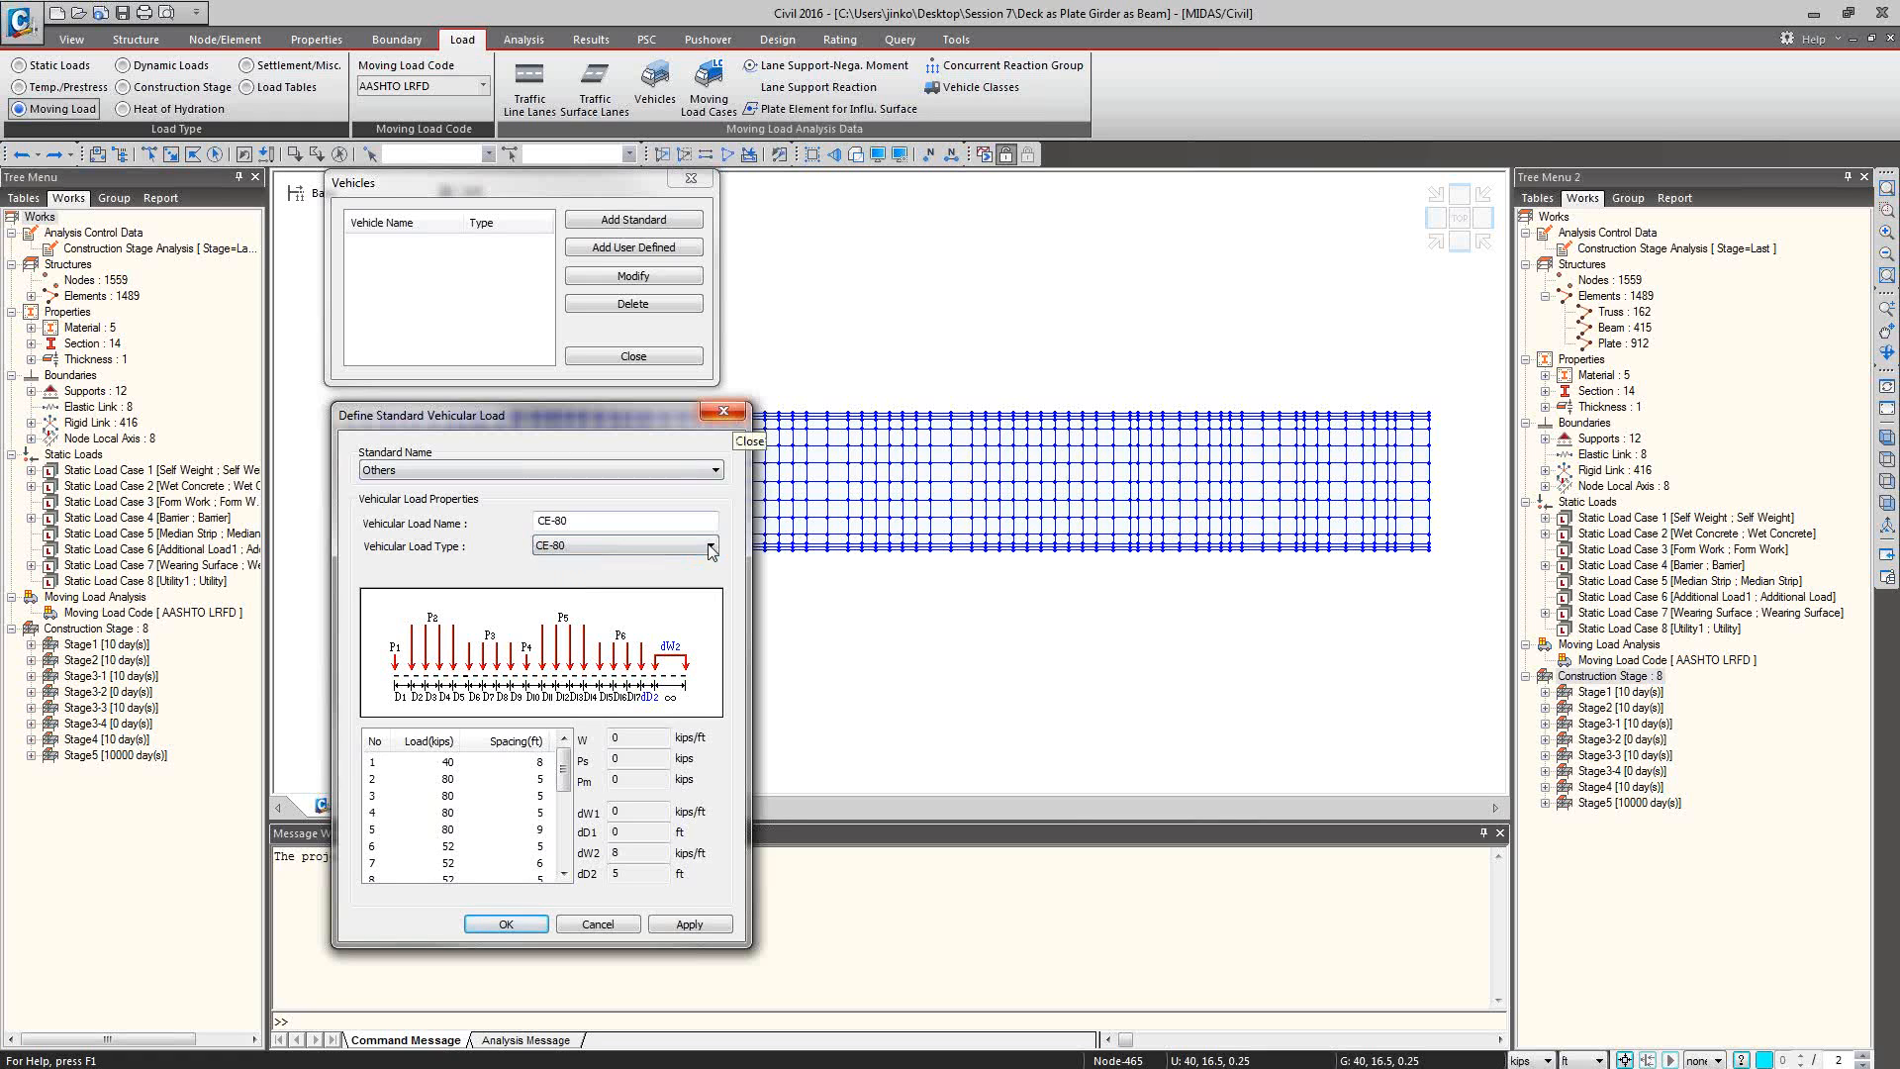
{"action": "left_click", "coordinate": [704, 407]}
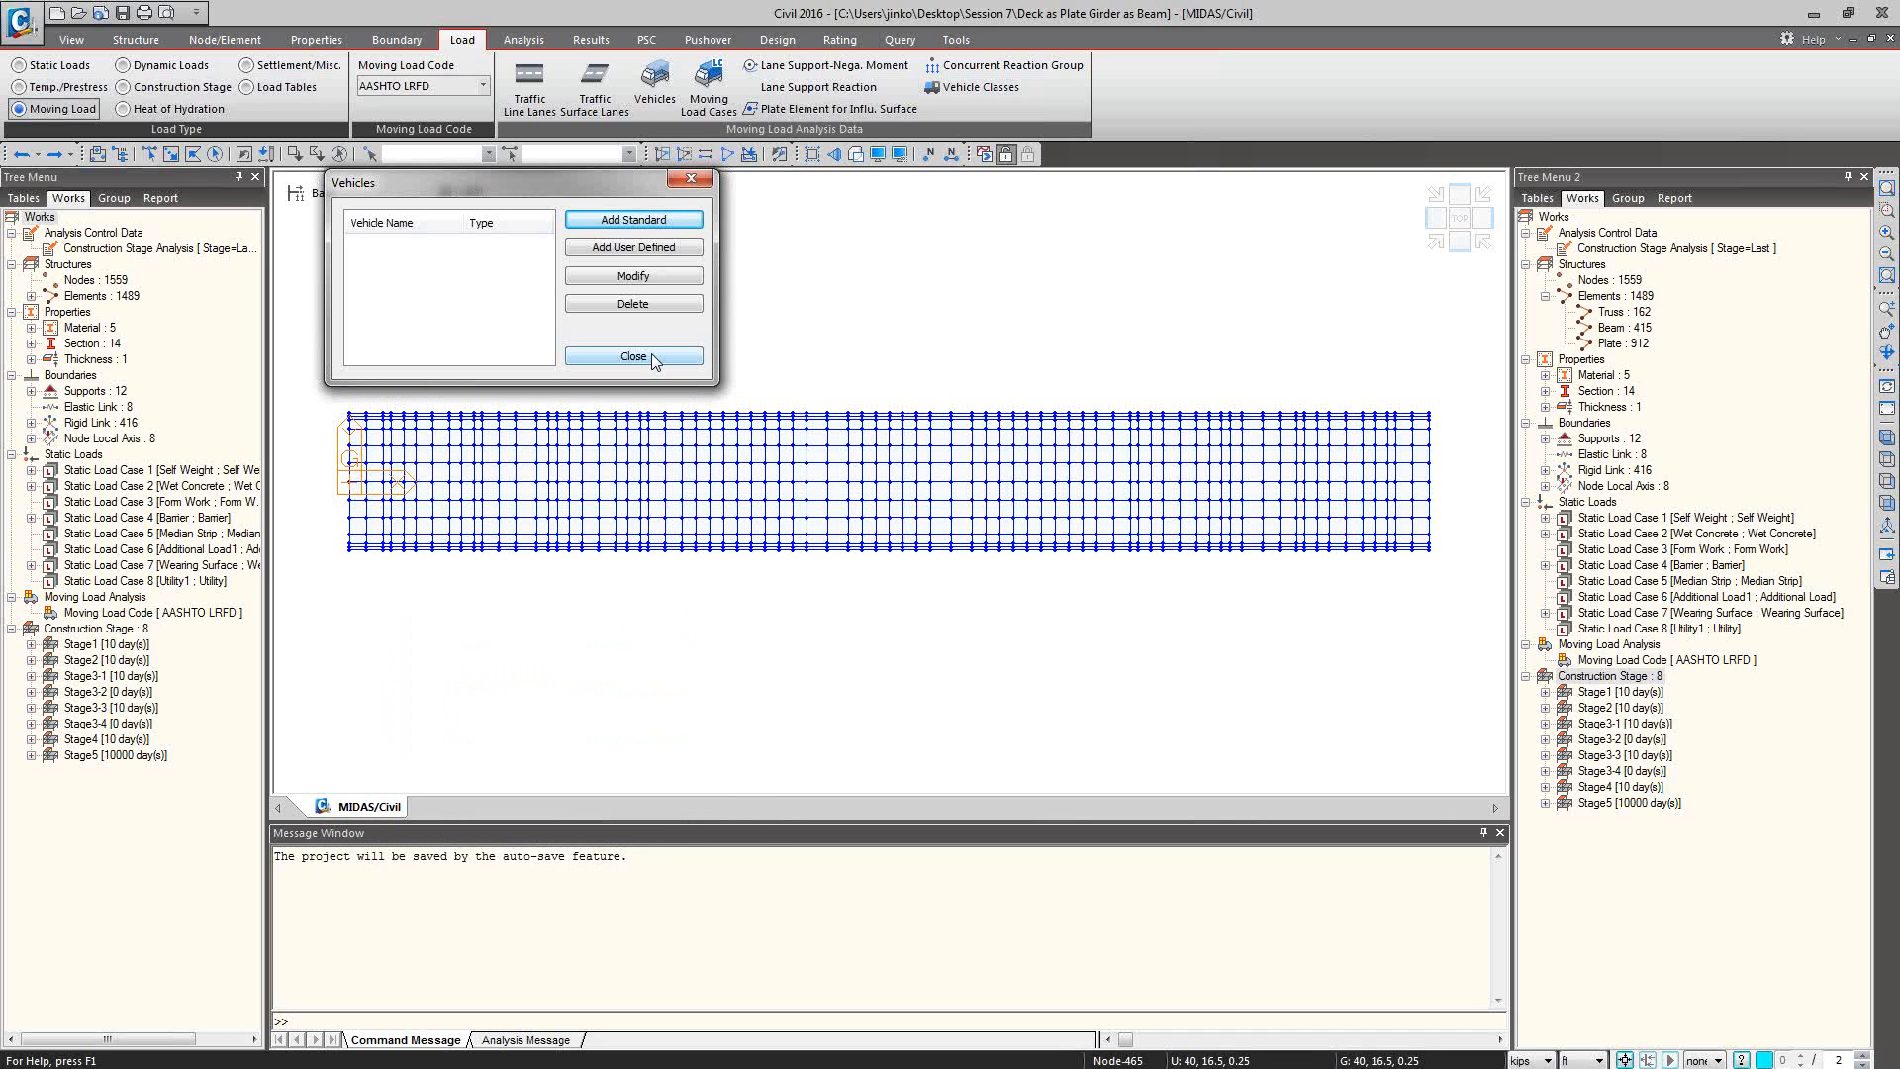
Examine the default AASHTO LRFD properties of a new standard vehicle, and leave without adding it.
{"action": "left_click", "coordinate": [655, 219]}
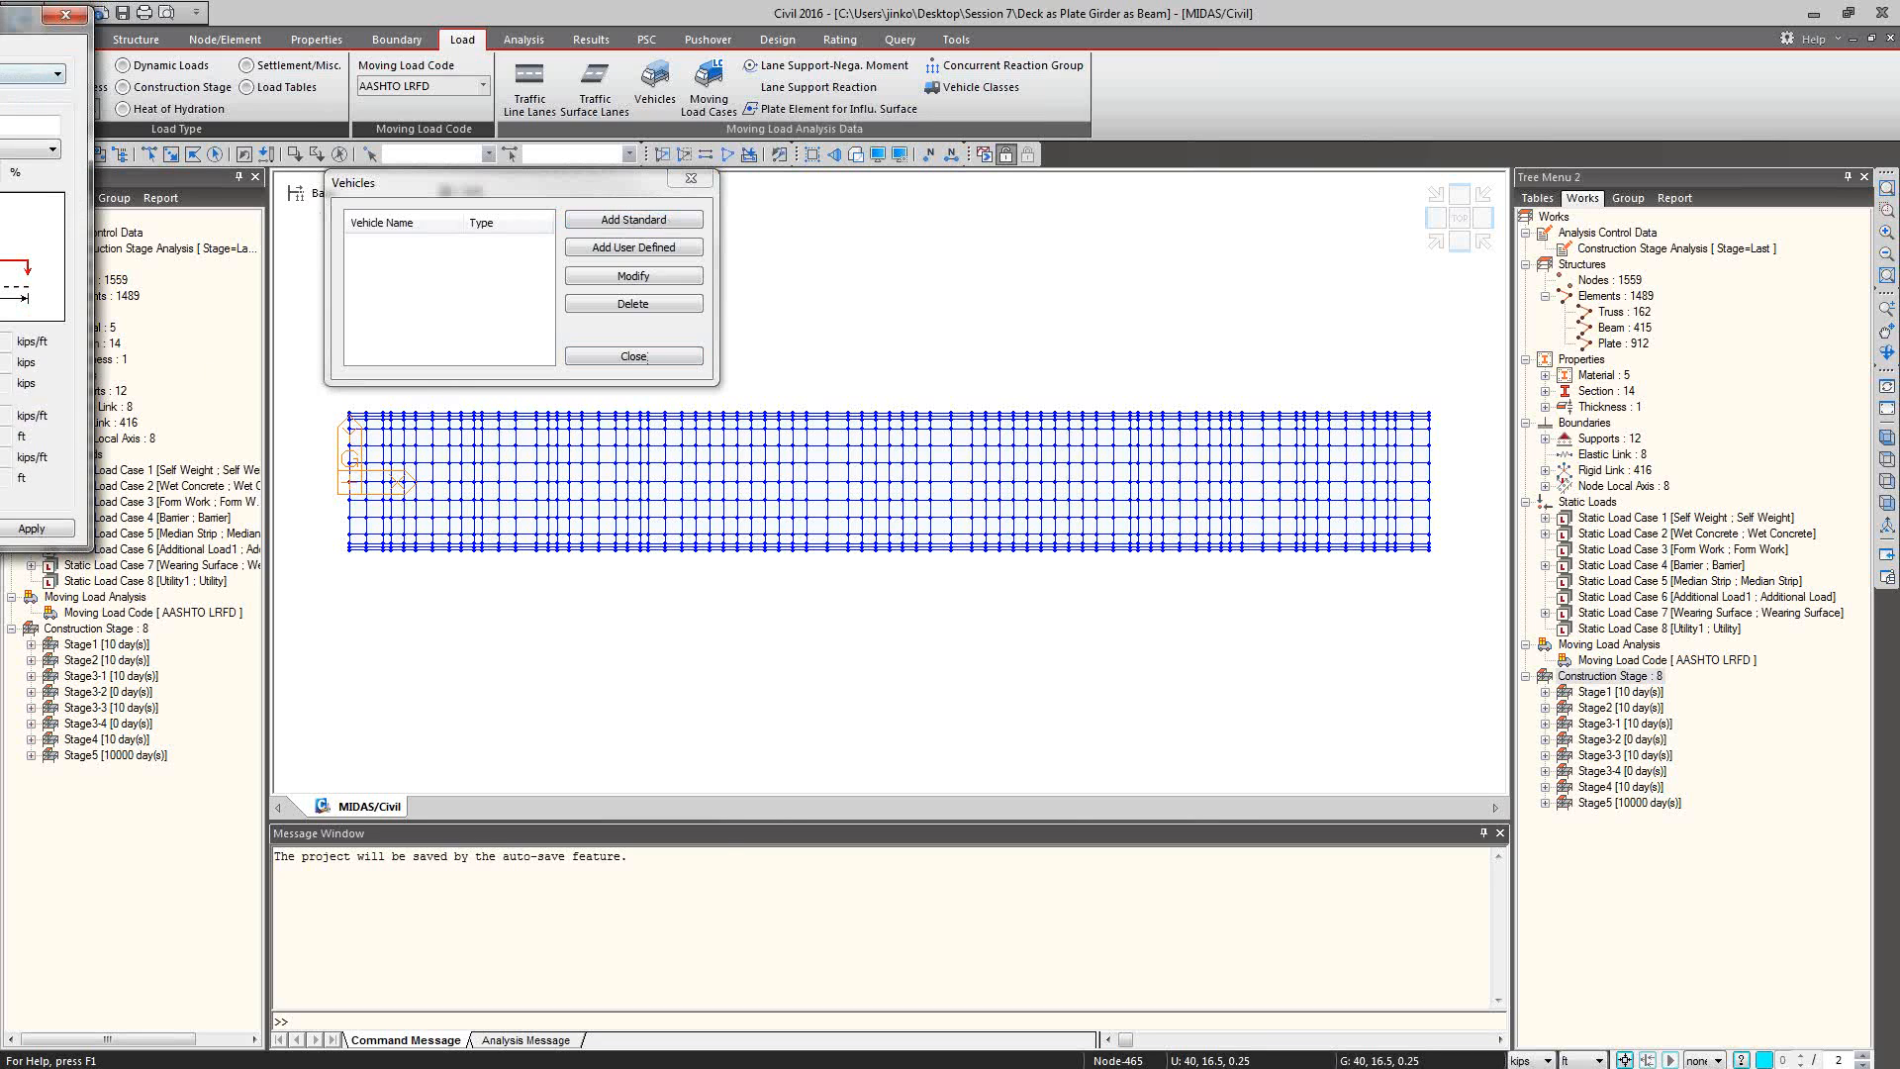
{"action": "left_click_drag", "start_coordinate": [20, 14], "coordinate": [574, 381]}
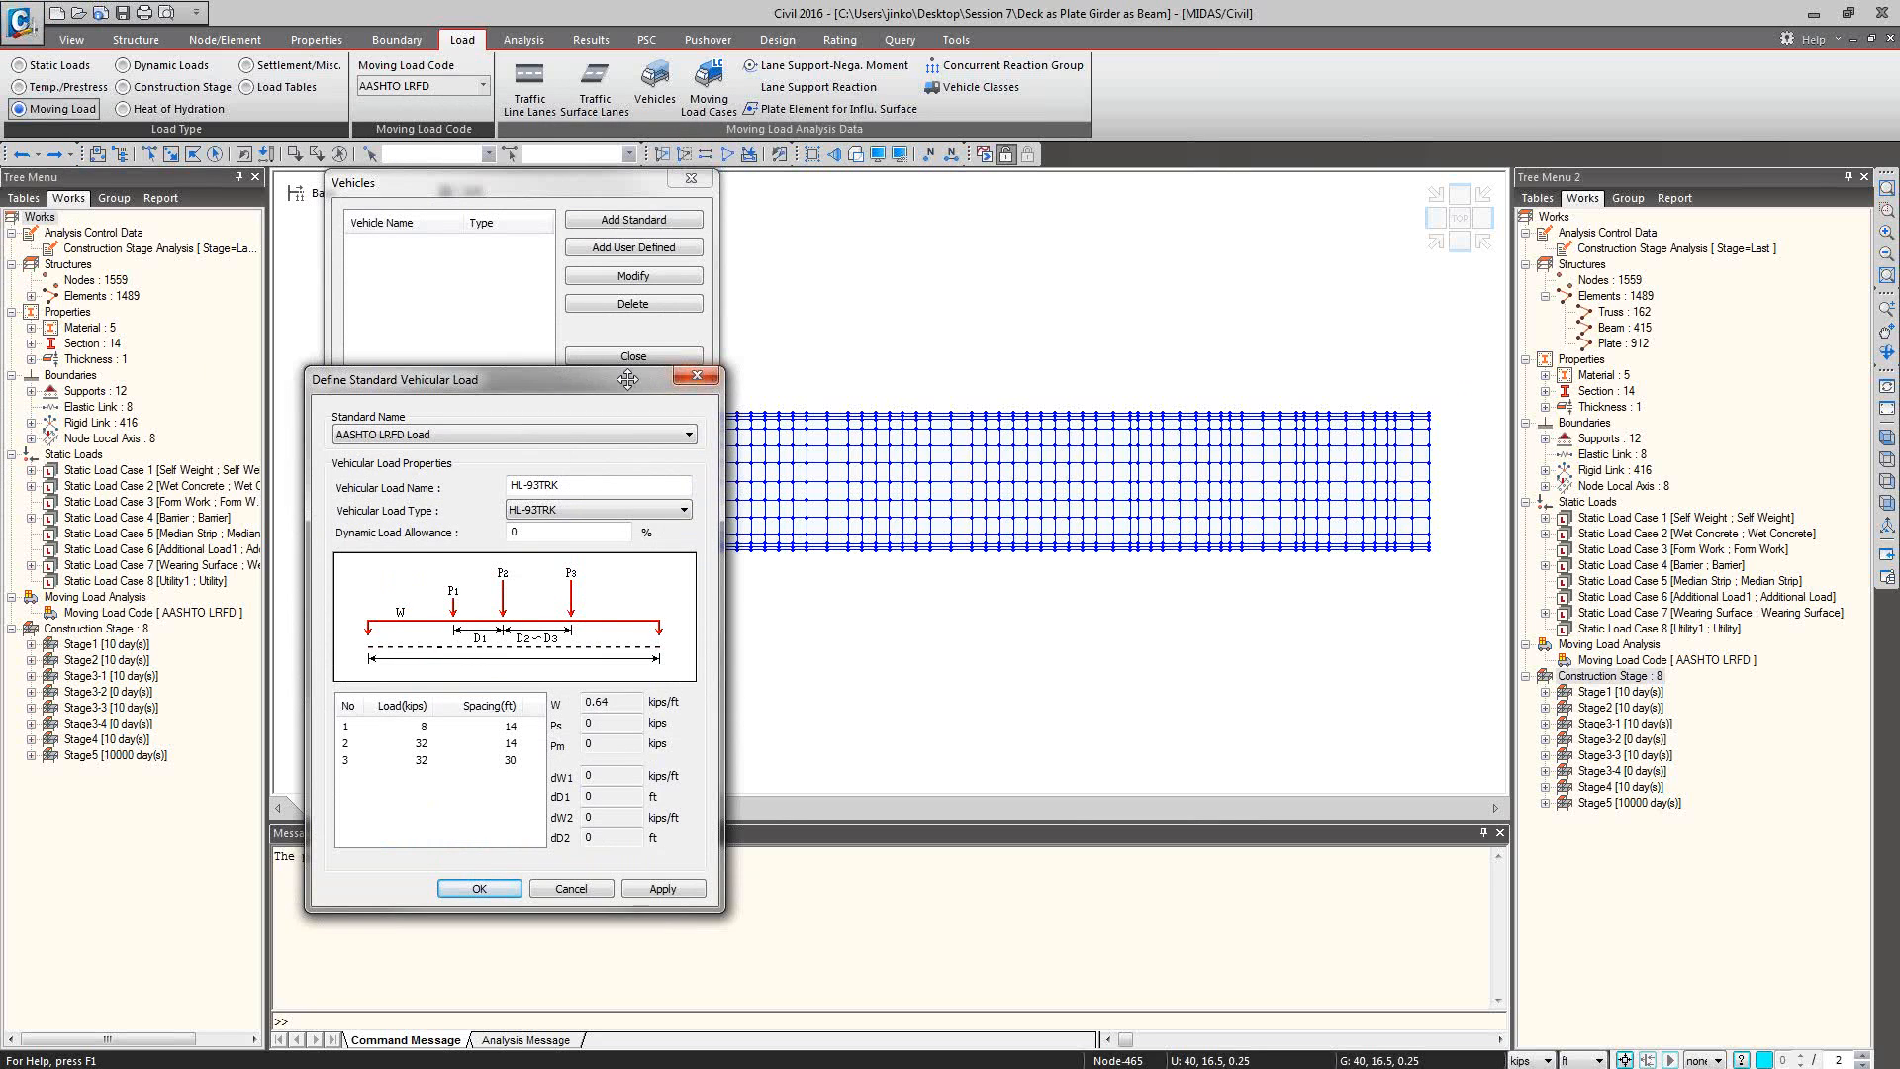
{"action": "mouse_move", "coordinate": [627, 379]}
{"action": "left_mouse_down"}
{"action": "mouse_move", "coordinate": [627, 442]}
{"action": "mouse_move", "coordinate": [634, 404]}
{"action": "left_mouse_up"}
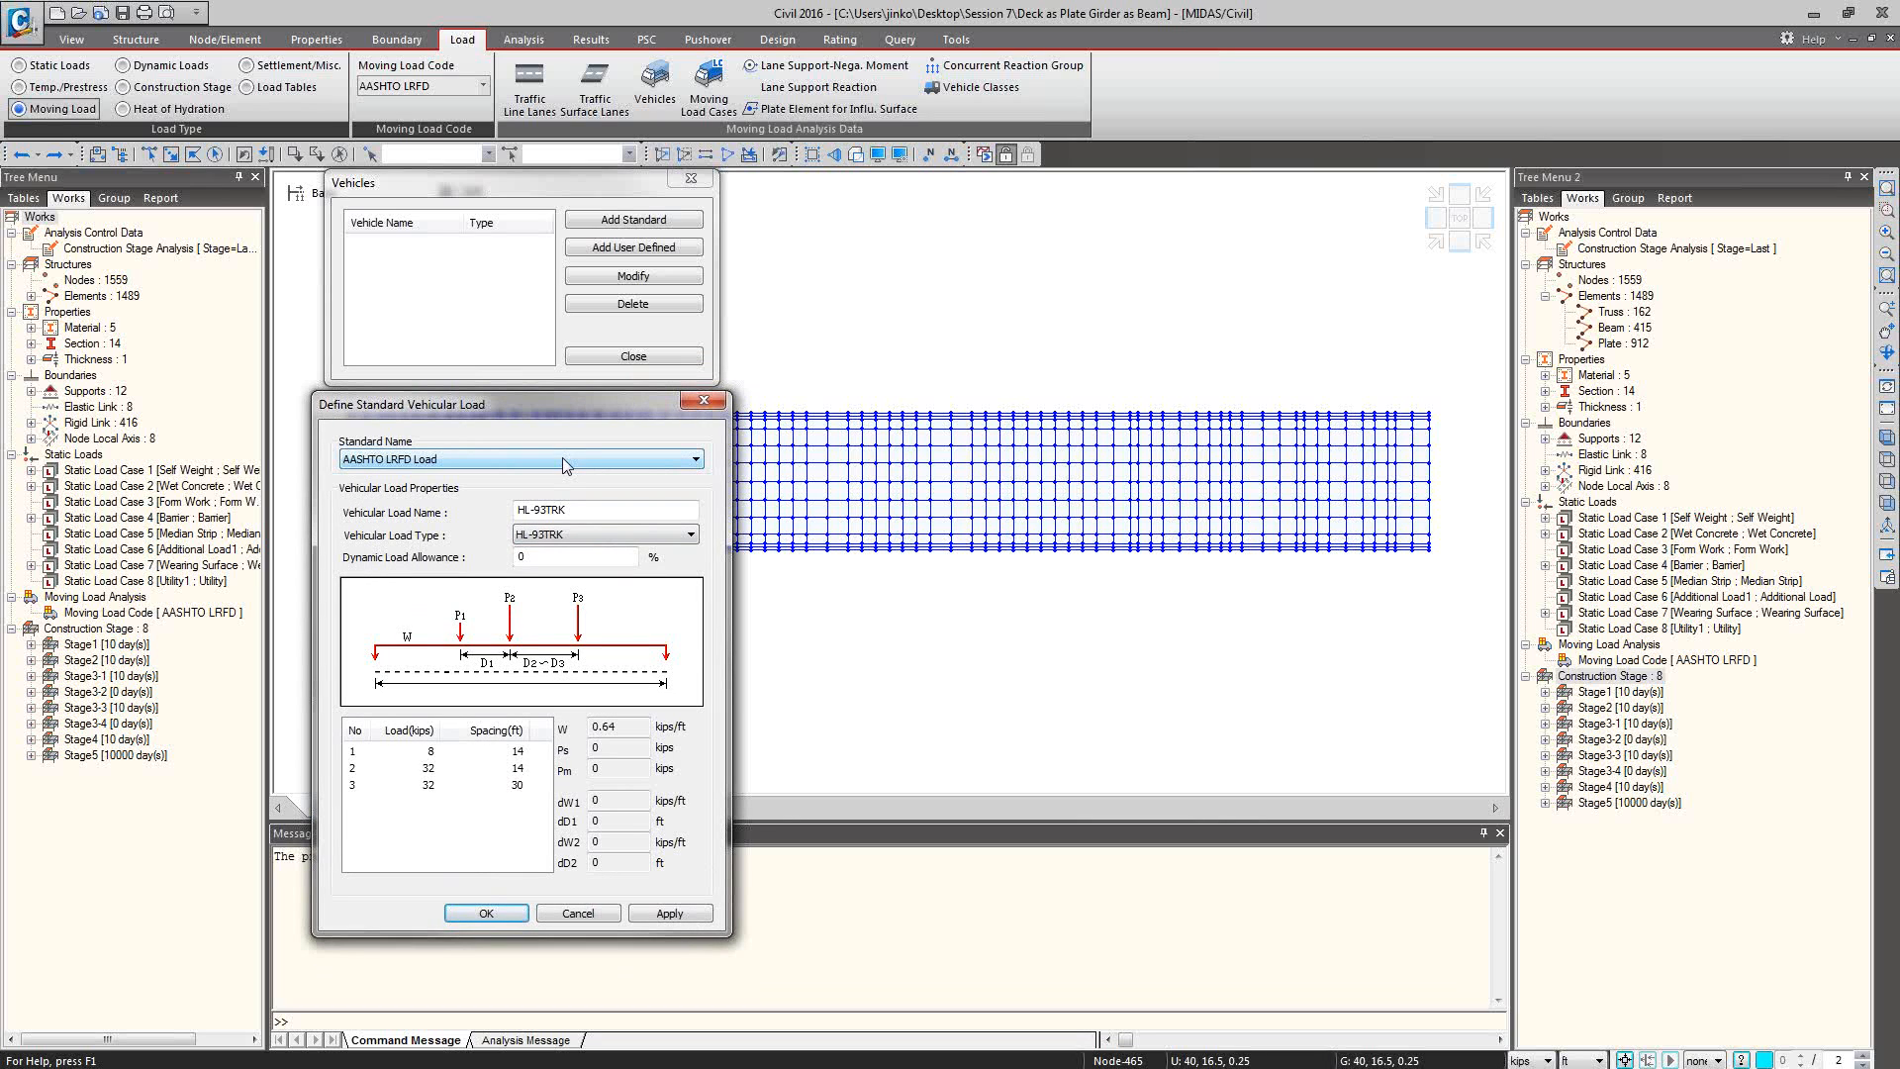
{"action": "left_click", "coordinate": [704, 401]}
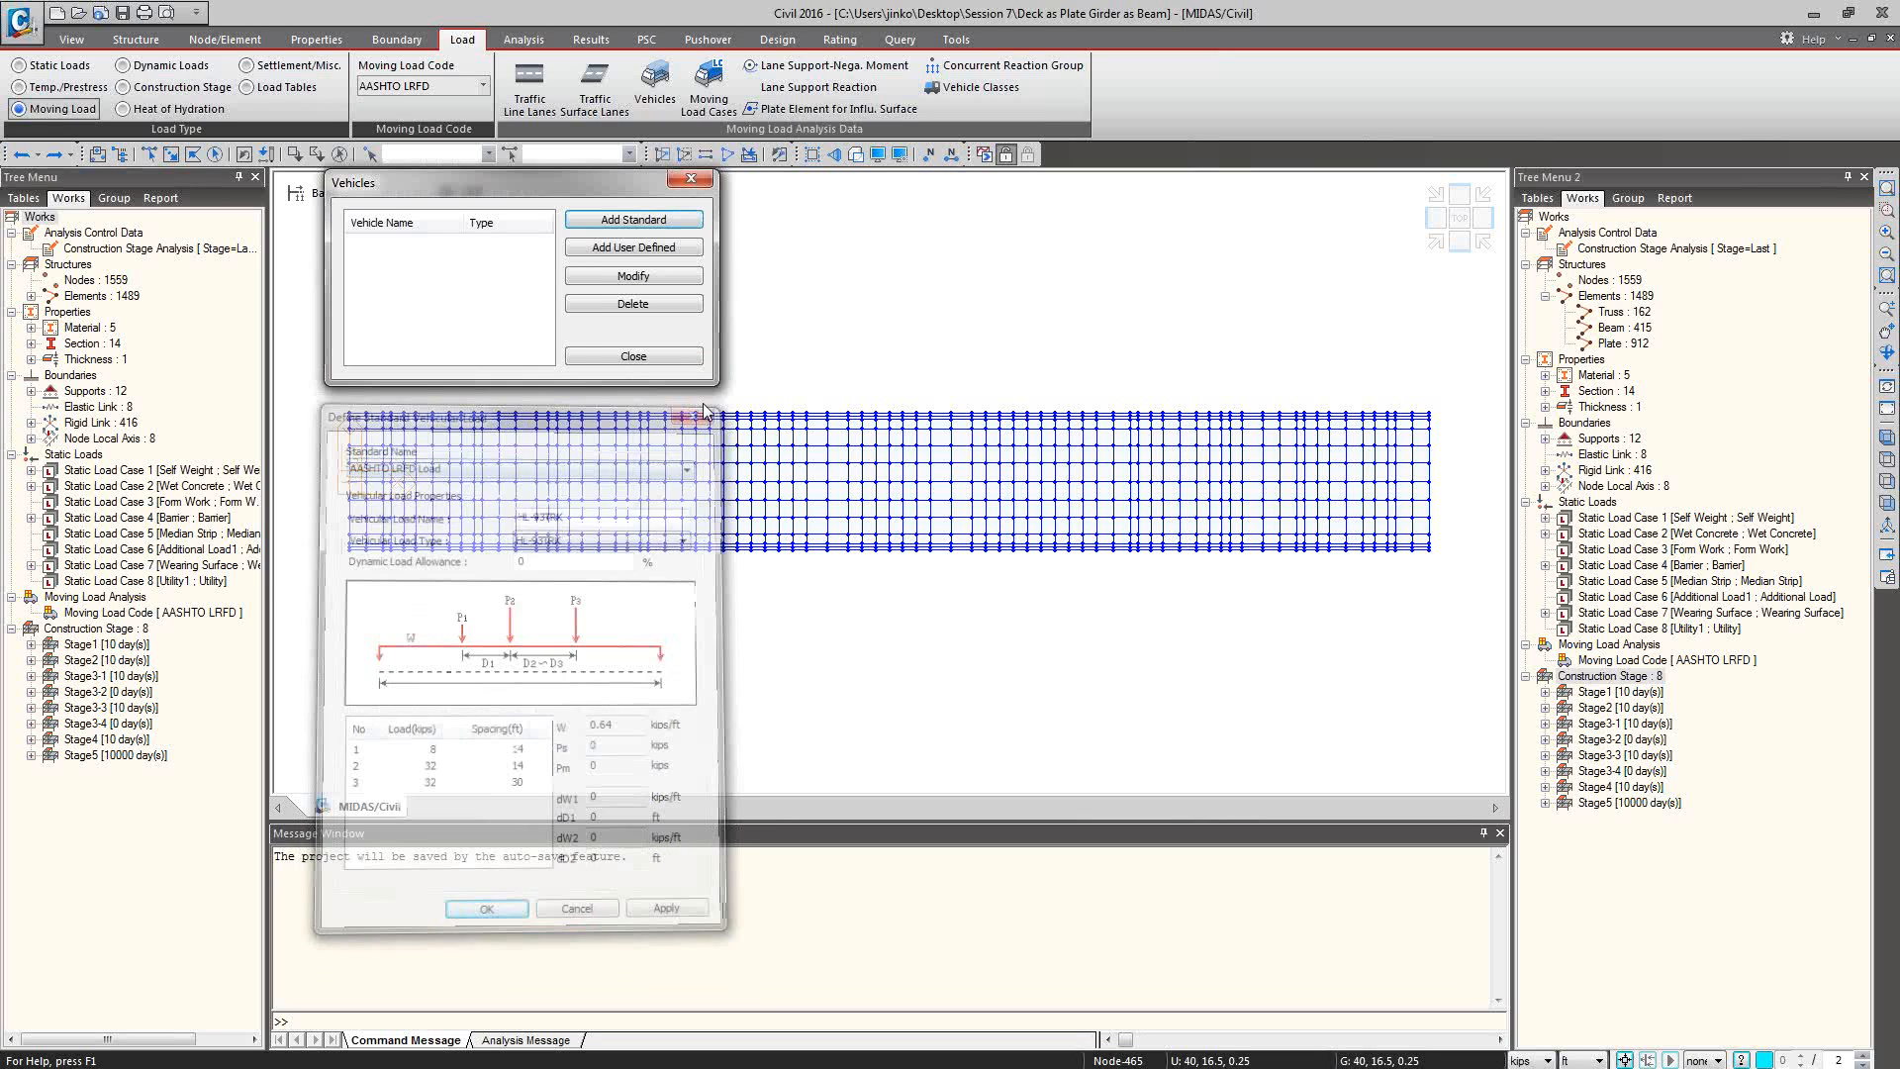
Examine the Truck/Lane, Permit Truck and Train Load settings for a user-defined vehicle, and leave the vehicle definitions without adding one.
{"action": "left_click", "coordinate": [624, 250]}
{"action": "left_click_drag", "start_coordinate": [0, 13], "coordinate": [462, 308]}
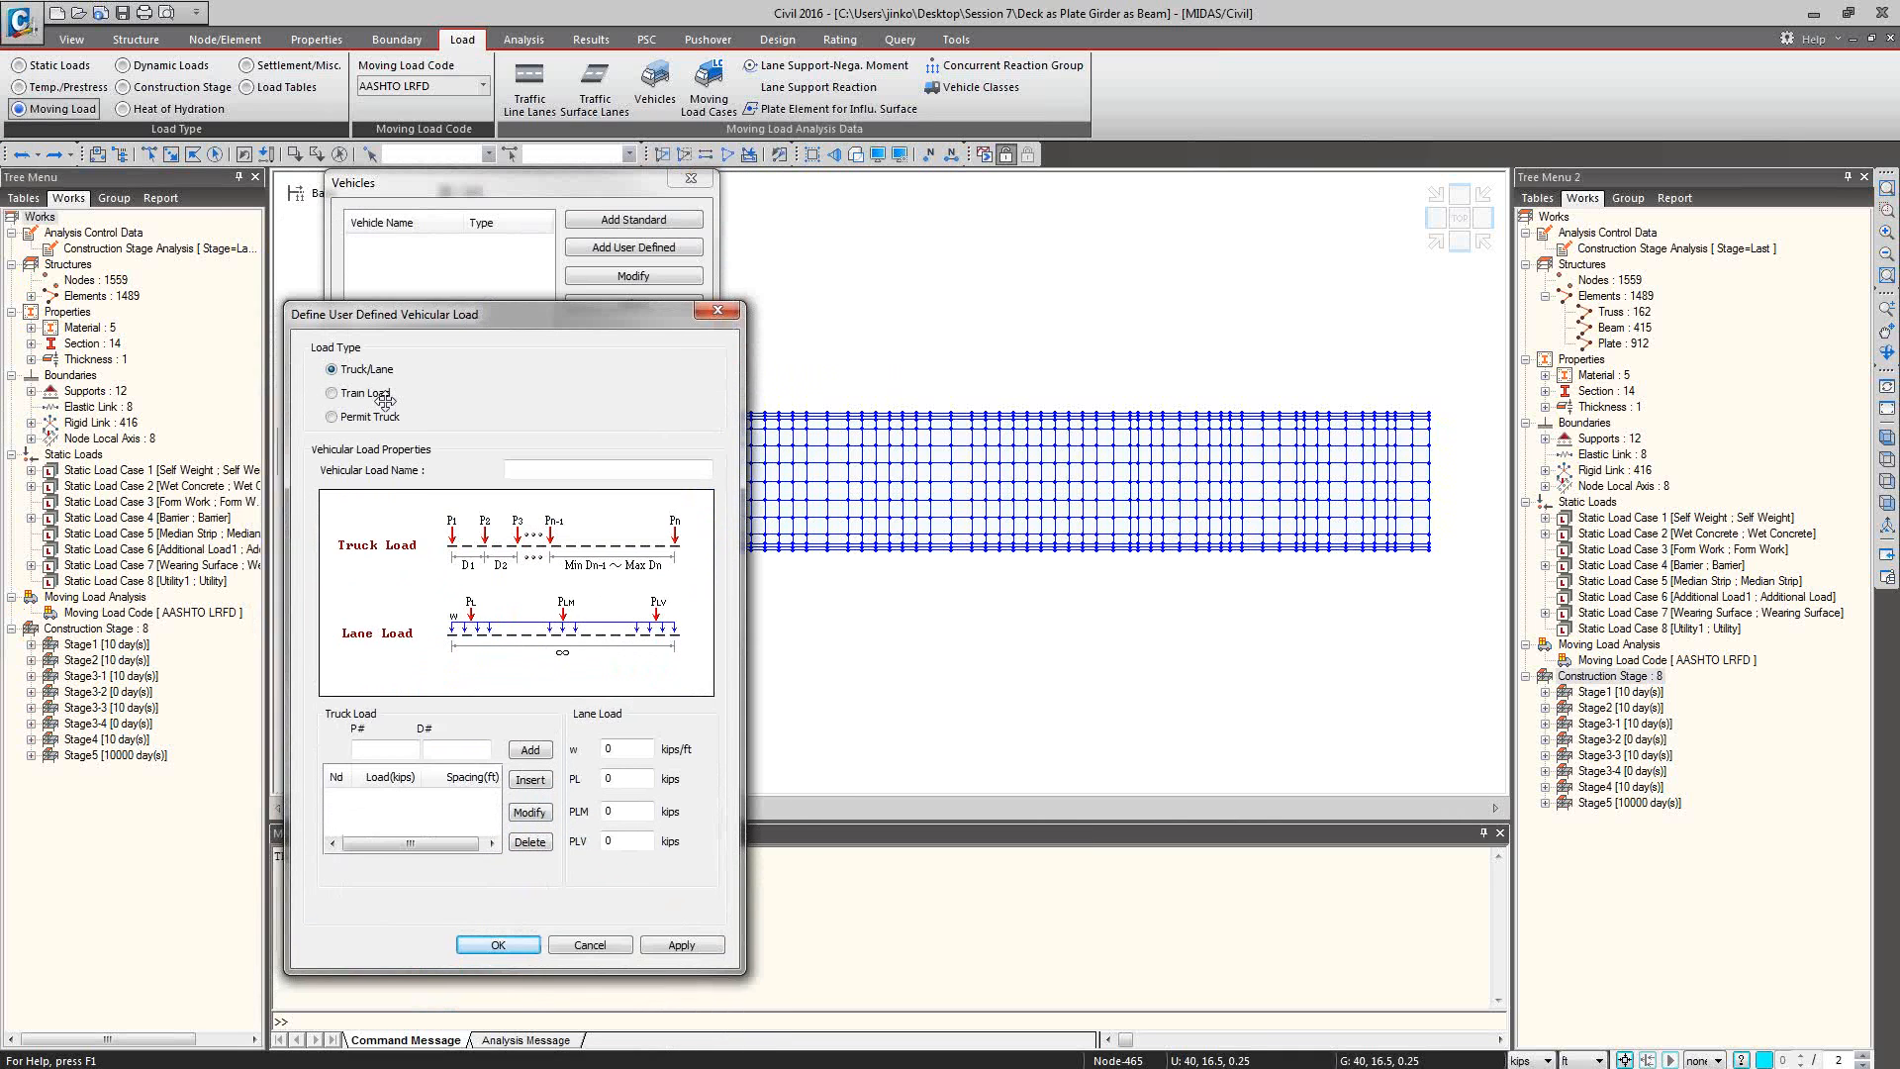
{"action": "left_click", "coordinate": [337, 417]}
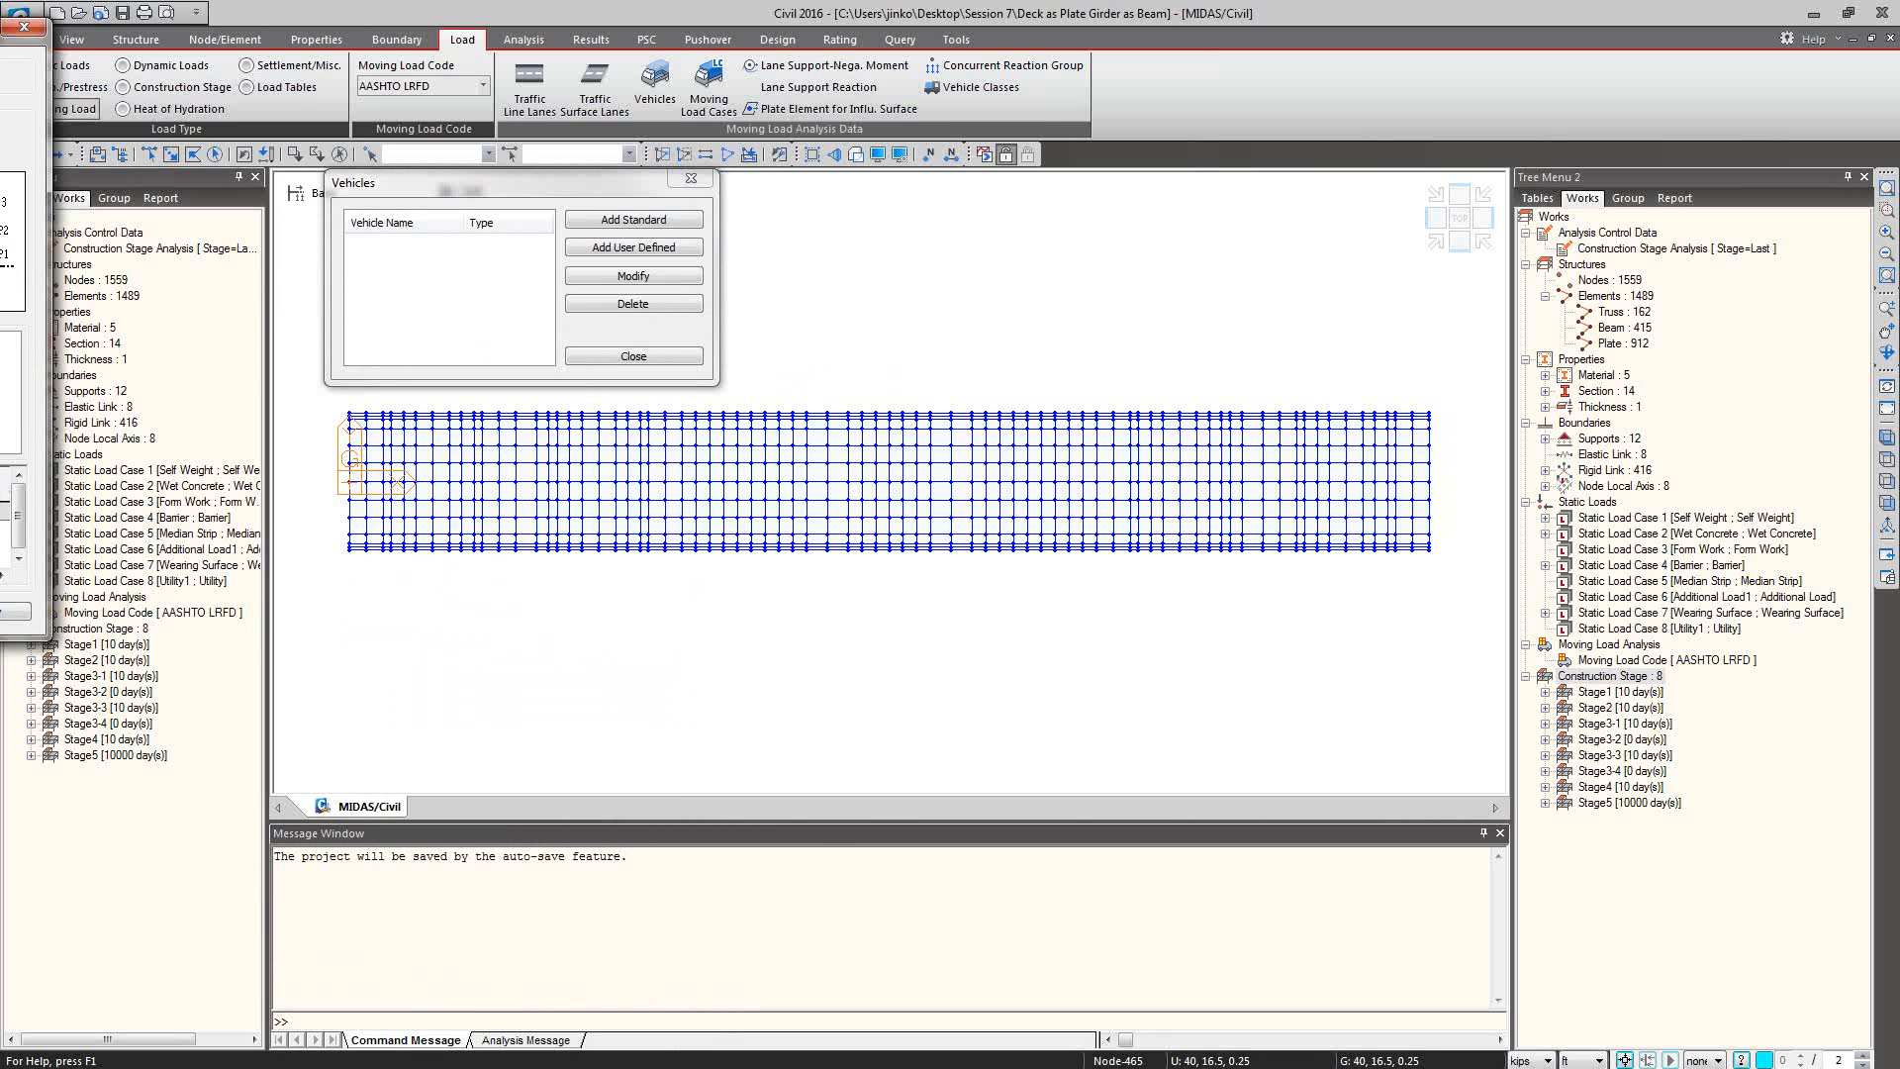
{"action": "left_click_drag", "start_coordinate": [8, 26], "coordinate": [795, 393]}
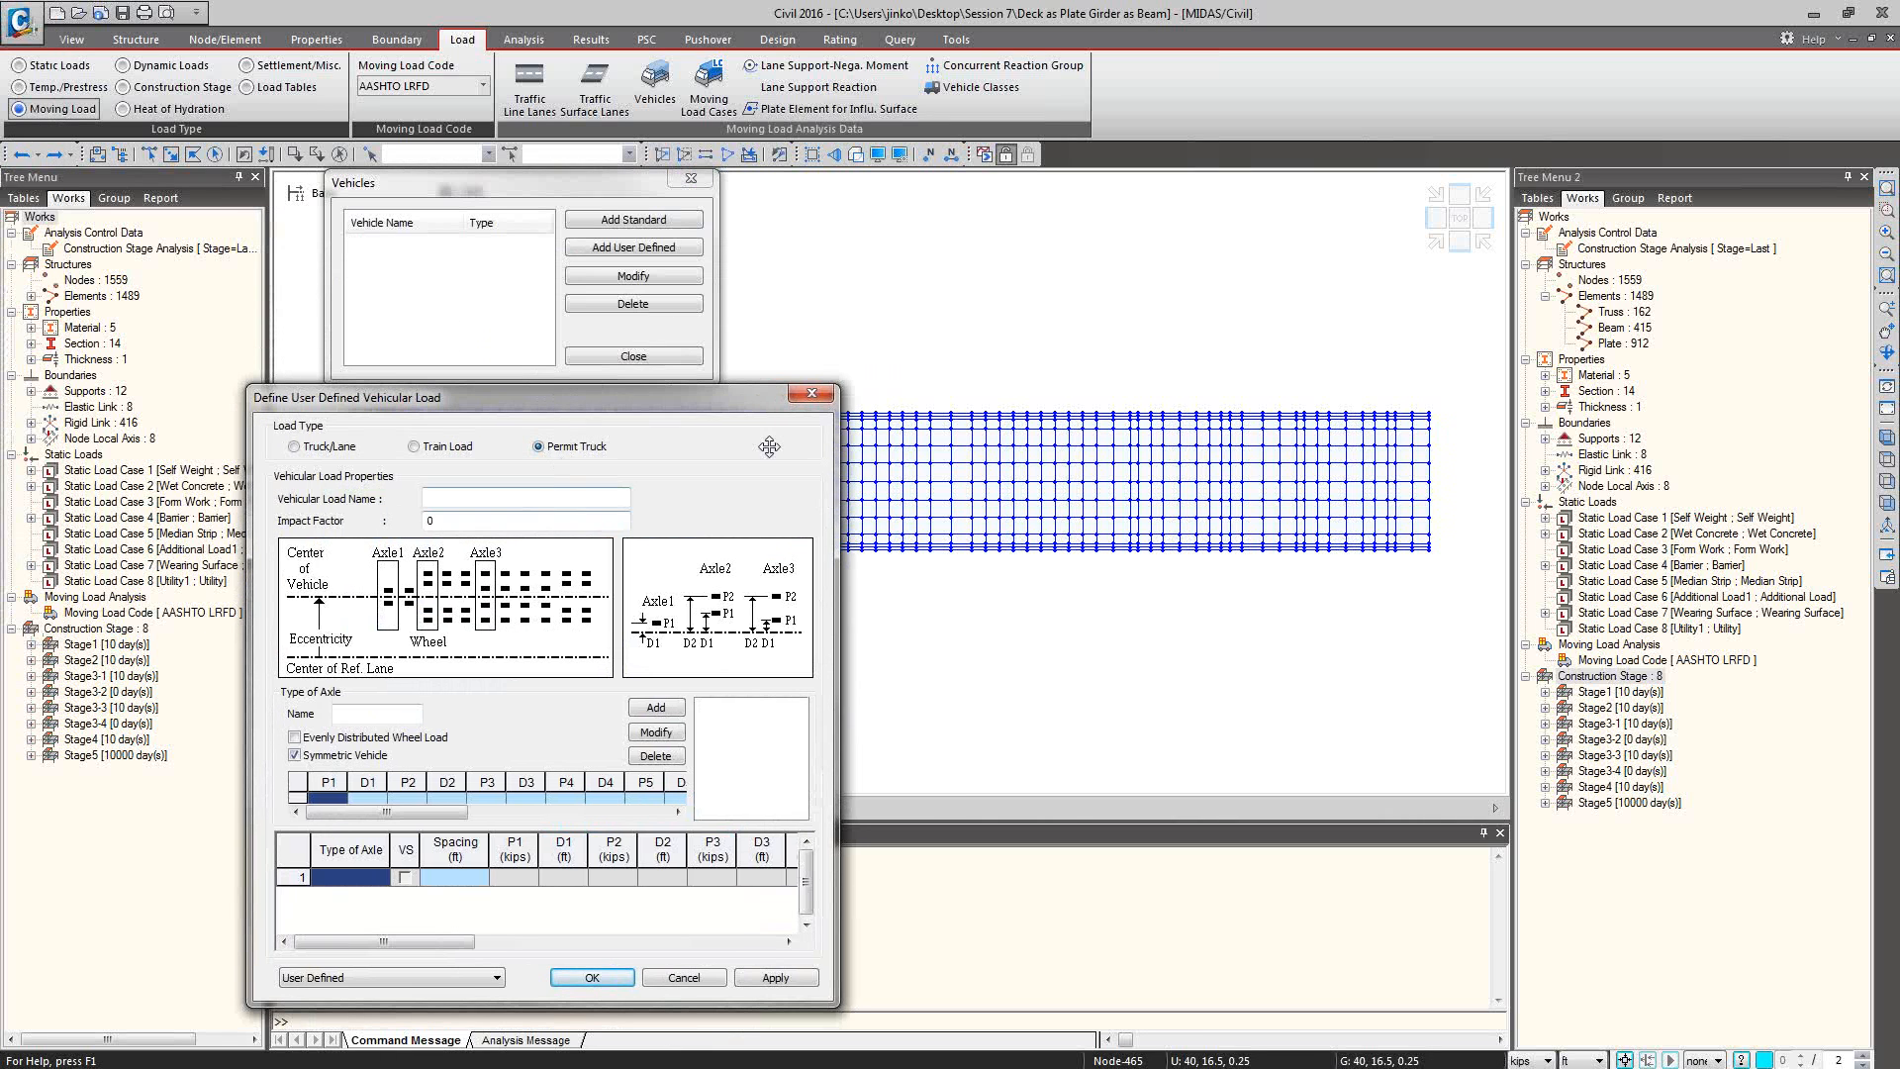
{"action": "left_click", "coordinate": [414, 447]}
{"action": "left_click_drag", "start_coordinate": [497, 414], "coordinate": [521, 350]}
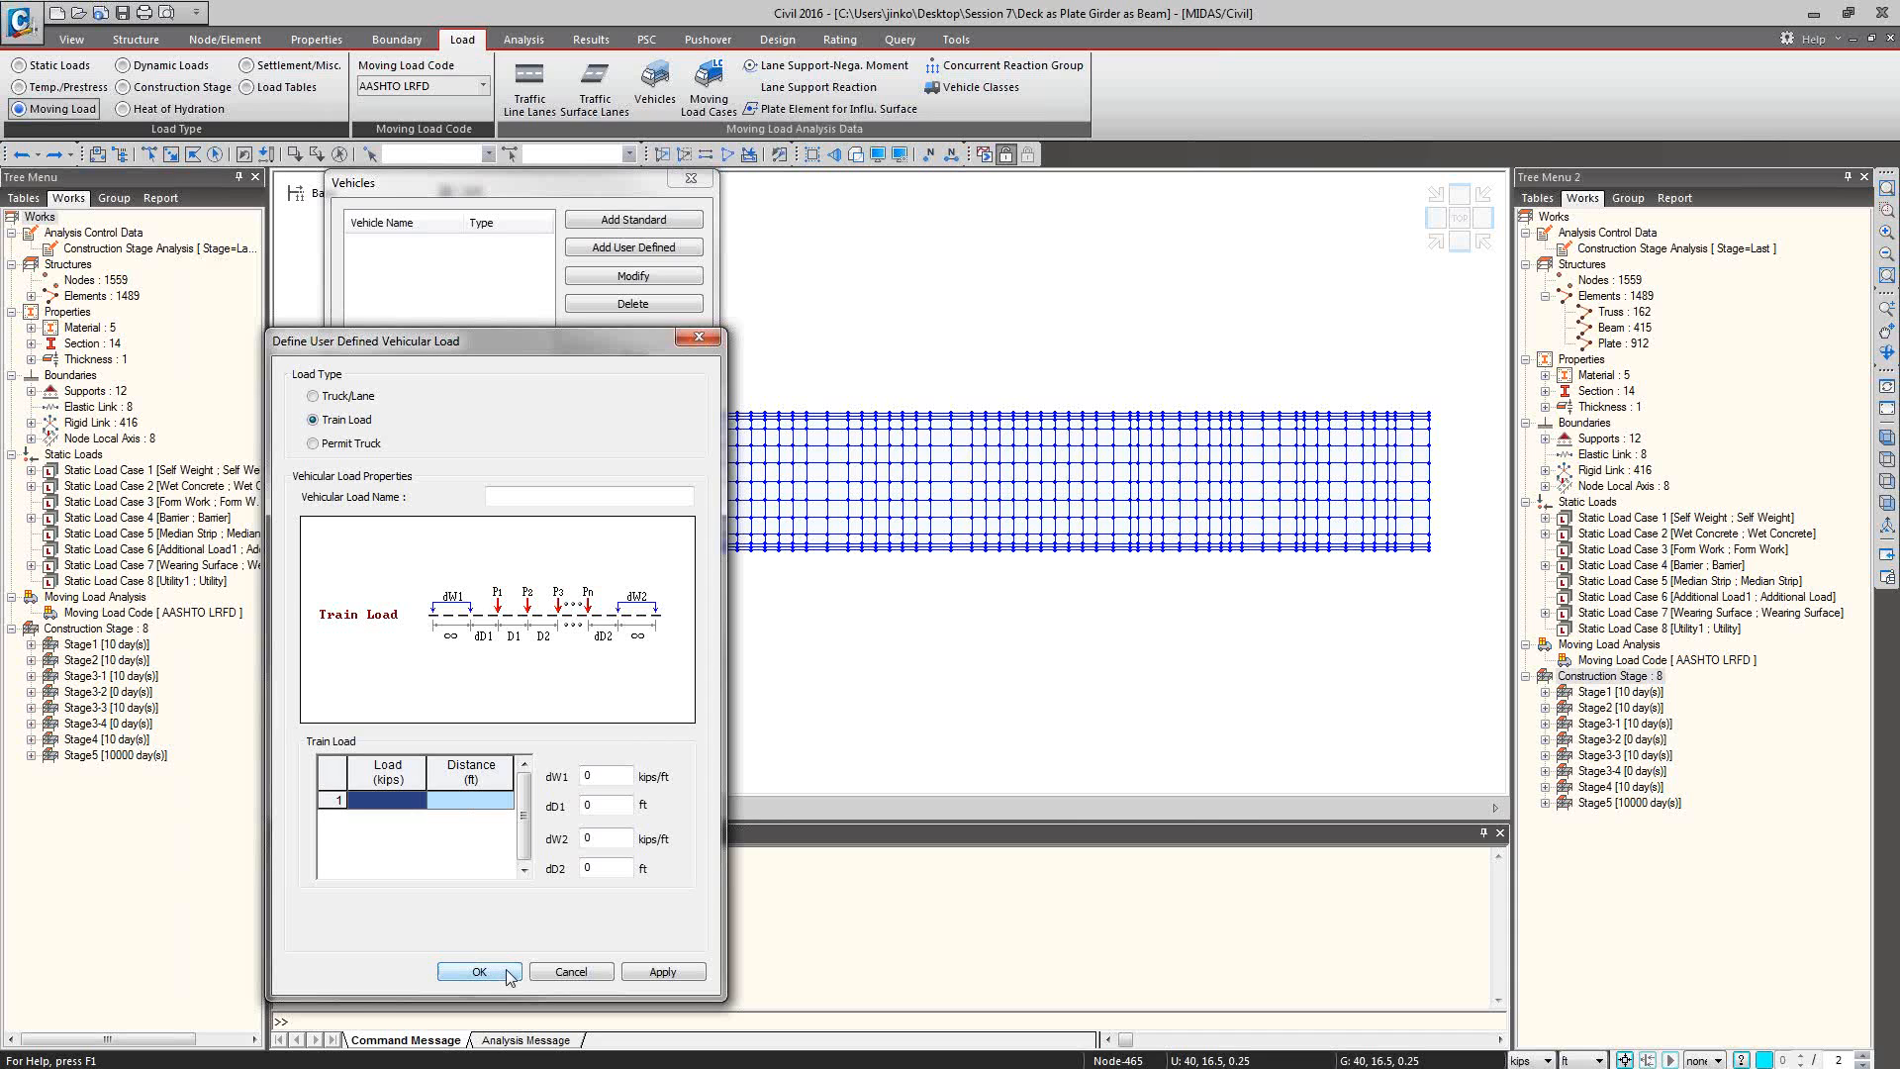
{"action": "left_click", "coordinate": [574, 972]}
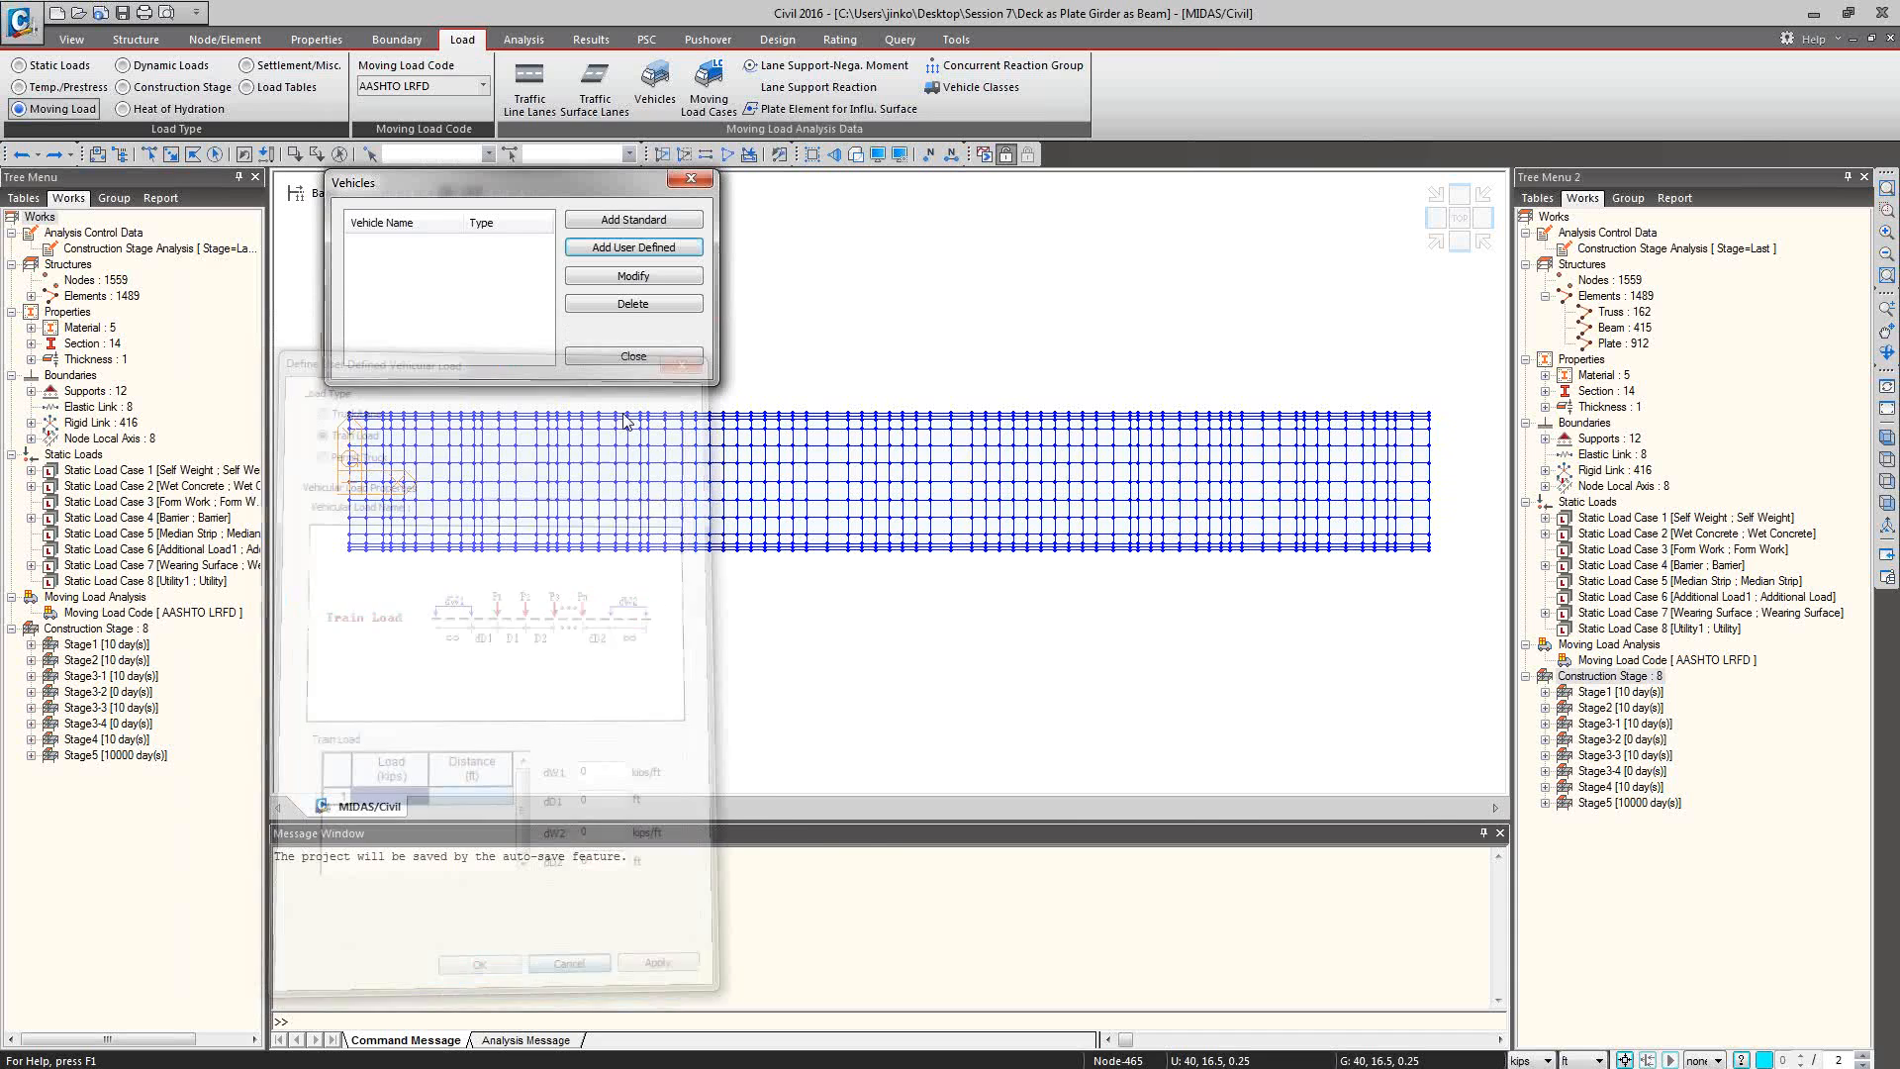
{"action": "left_click", "coordinate": [633, 356]}
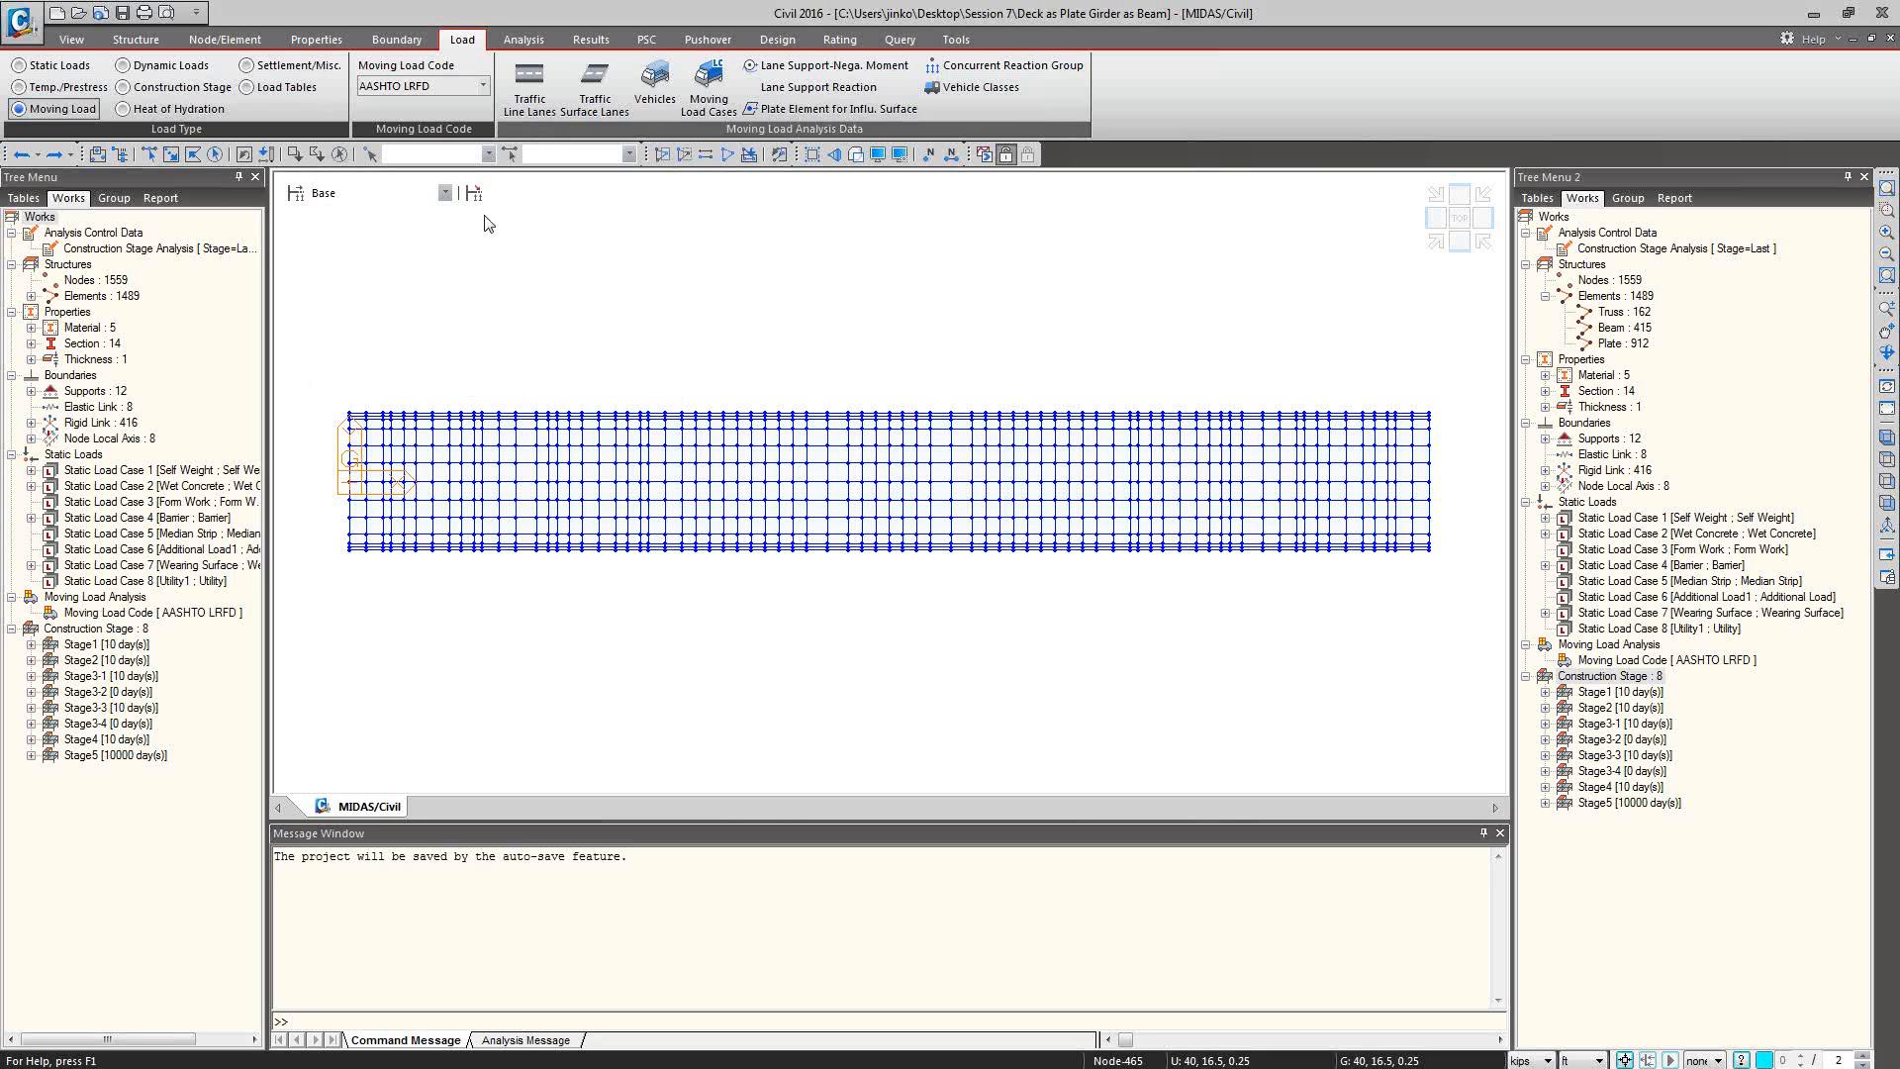
Open the project file Traffic Optimization & Analysis ran.mcb from the Session 7 folder.
{"action": "left_click", "coordinate": [79, 14]}
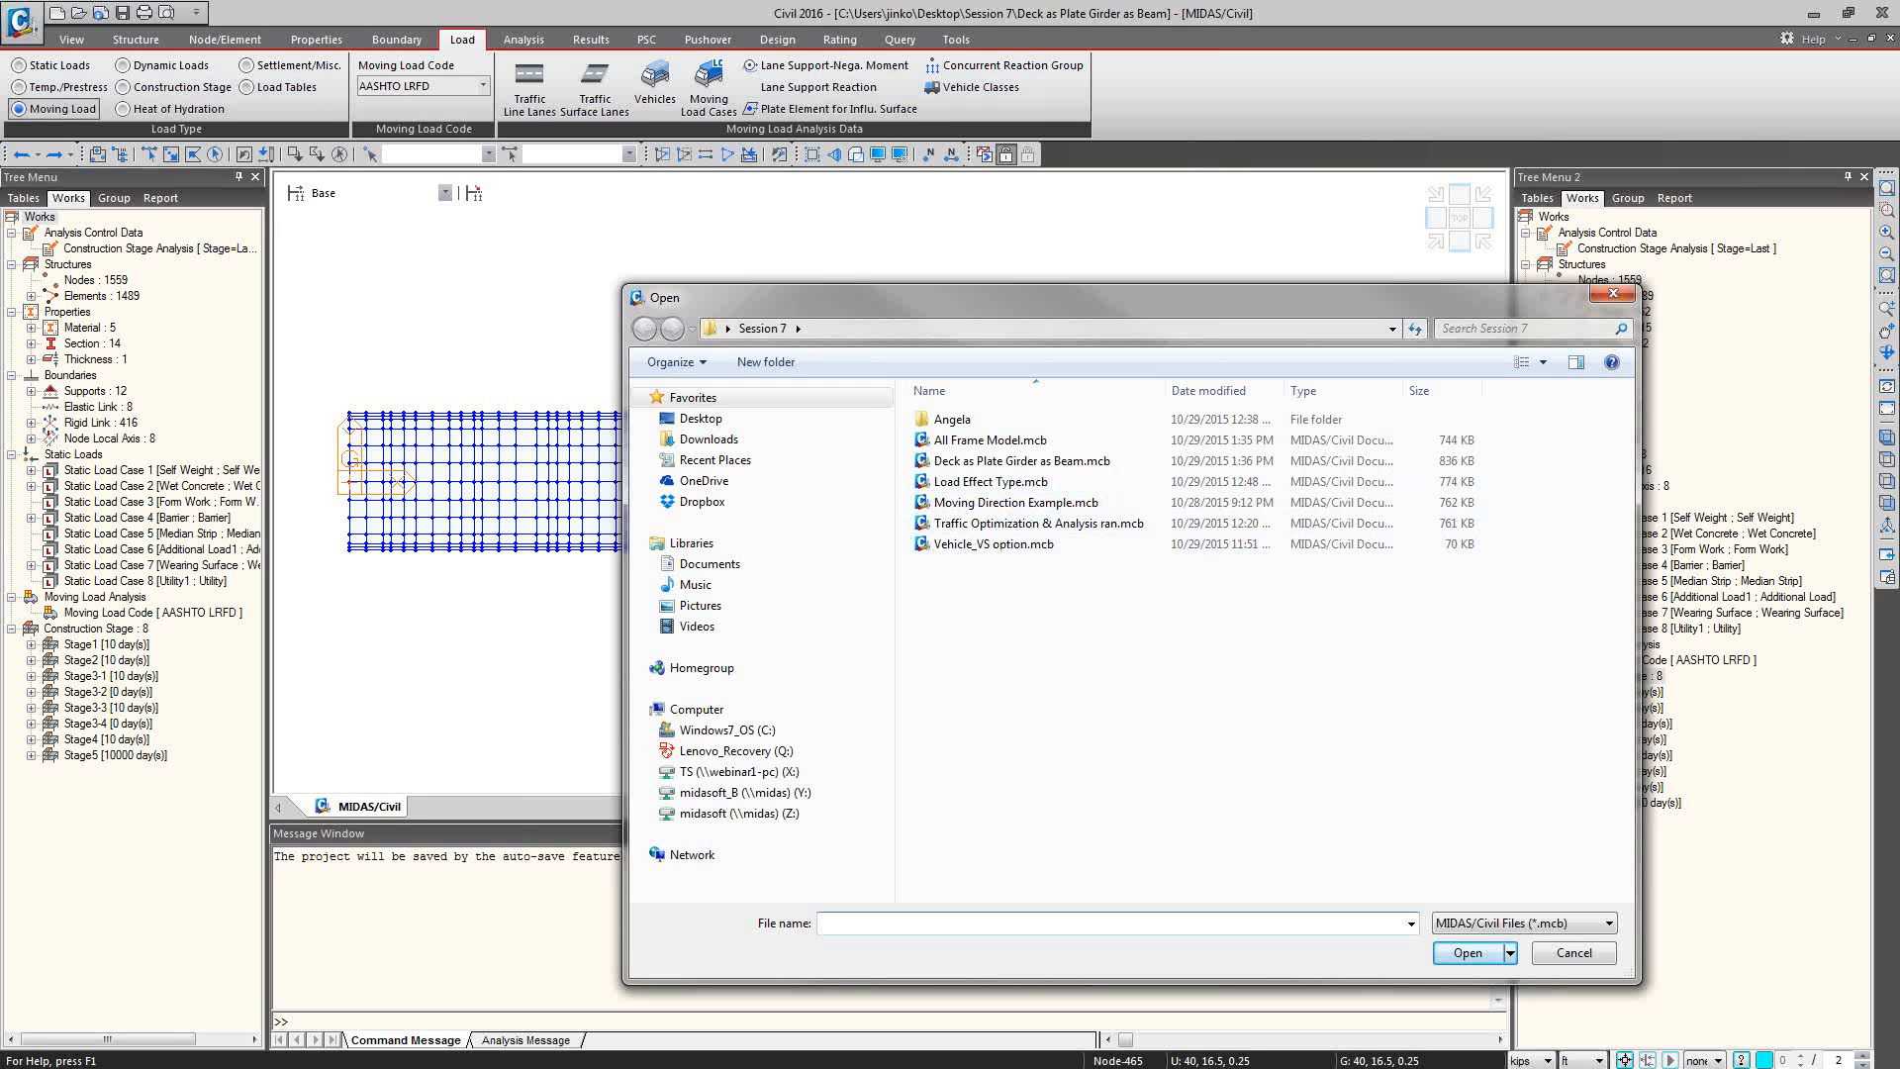
{"action": "double_click", "coordinate": [1019, 460]}
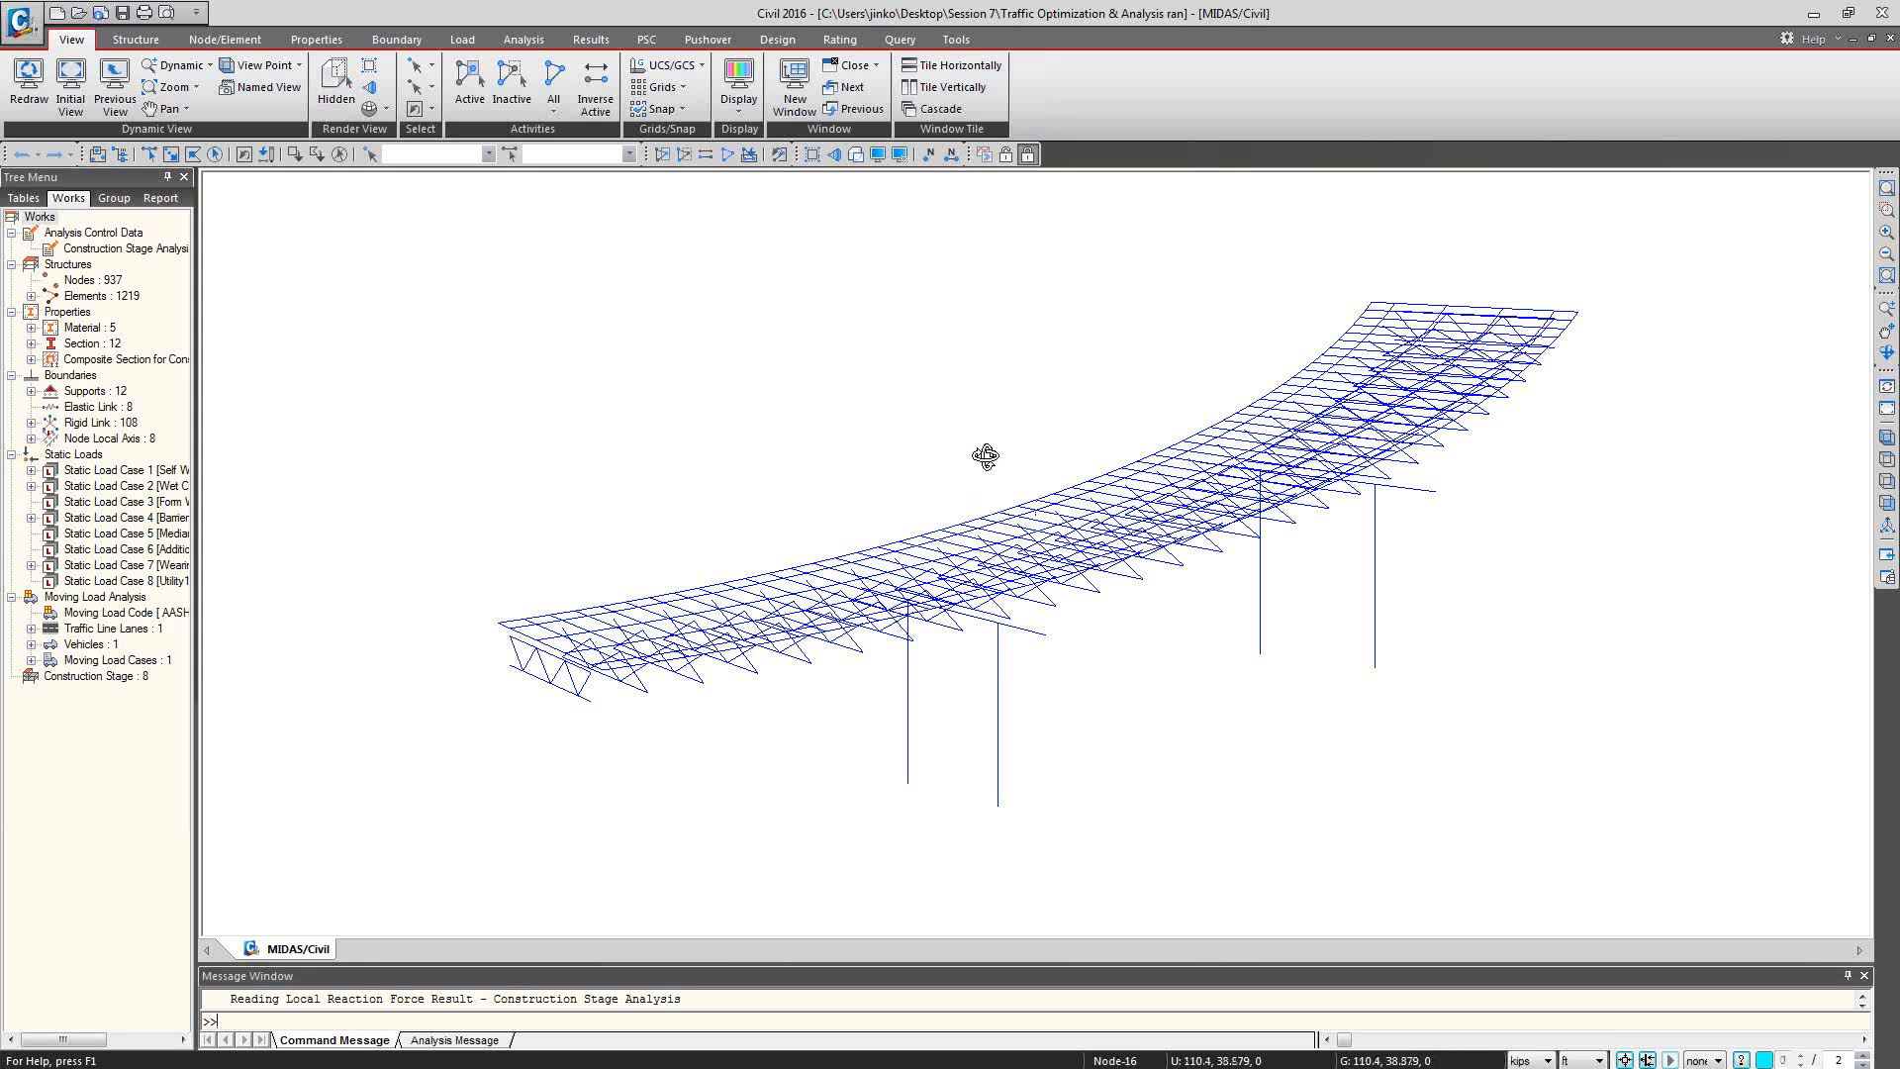
{"action": "middle_click_drag", "start_coordinate": [984, 450], "coordinate": [929, 539], "text": "ctrl"}
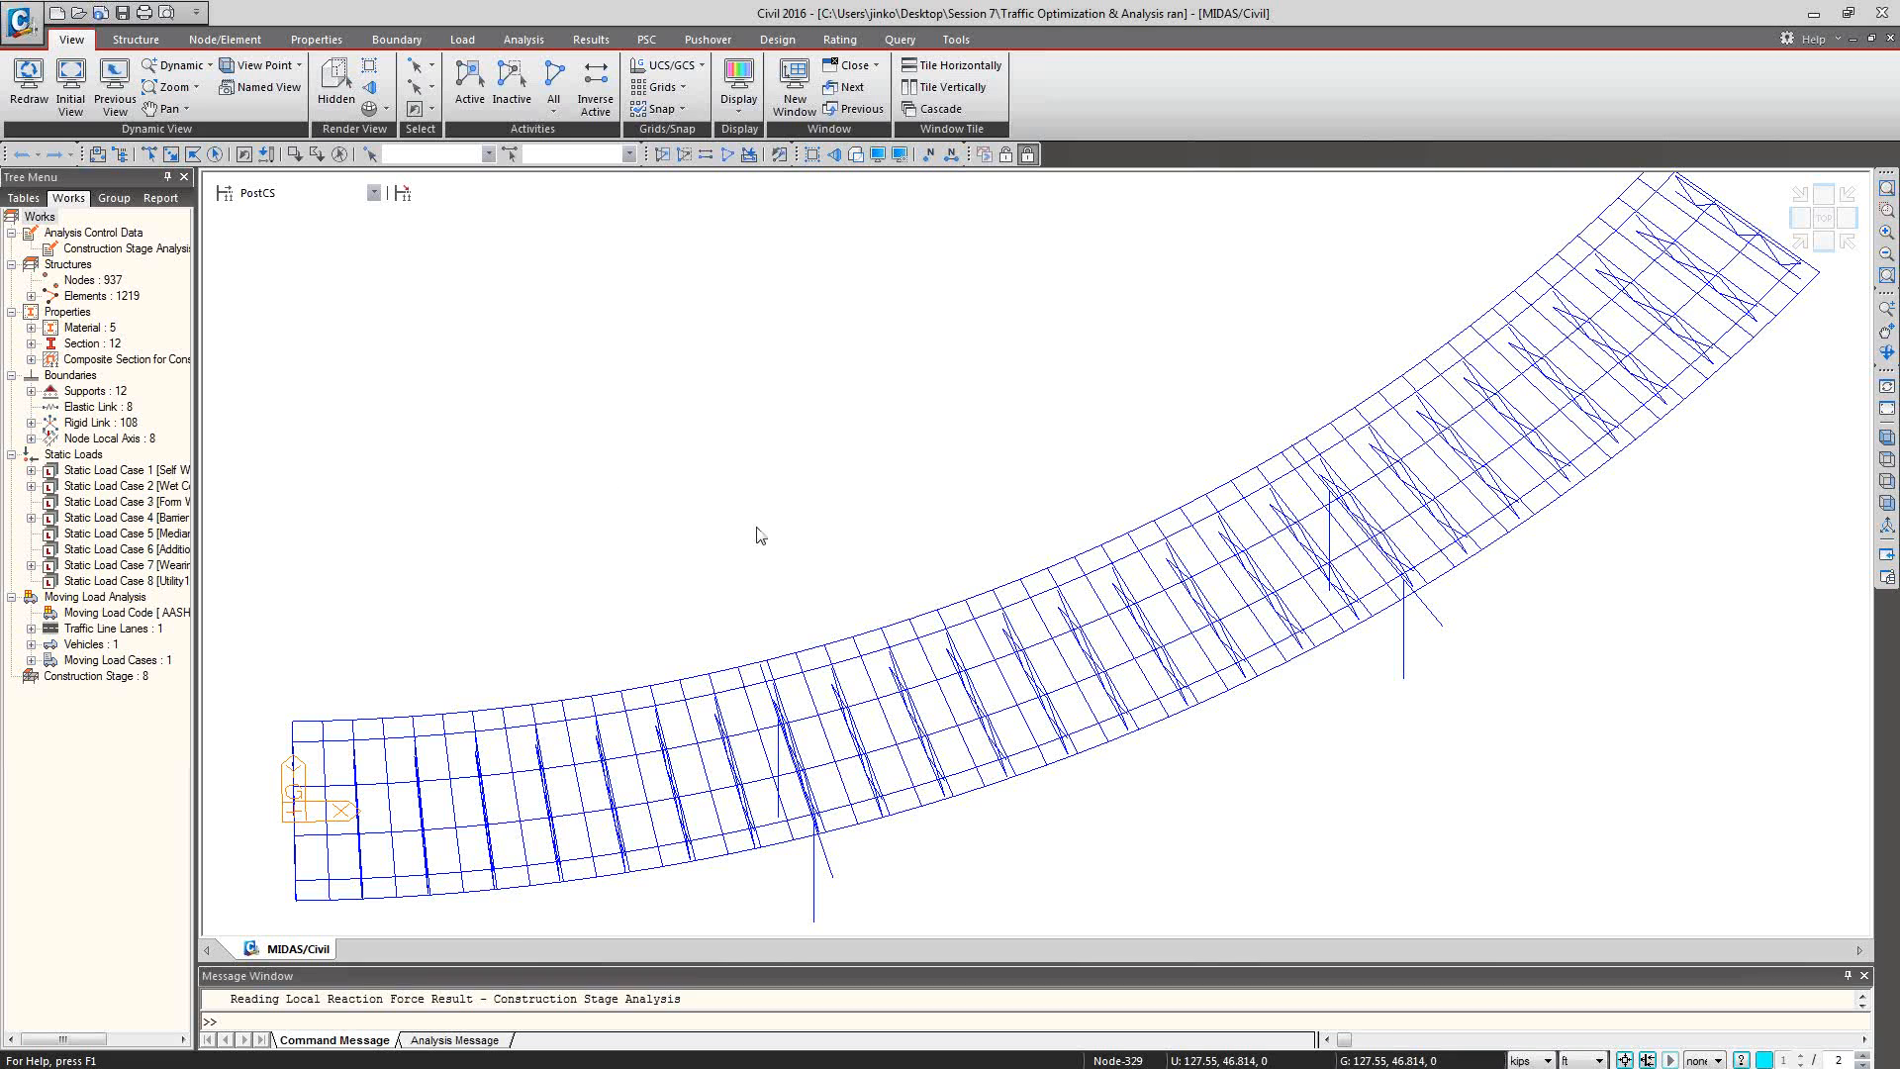
Display traffic line lane Lane1 on the curved bridge model.
{"action": "mouse_move", "coordinate": [883, 582]}
{"action": "left_click", "coordinate": [30, 628]}
{"action": "left_click", "coordinate": [109, 644]}
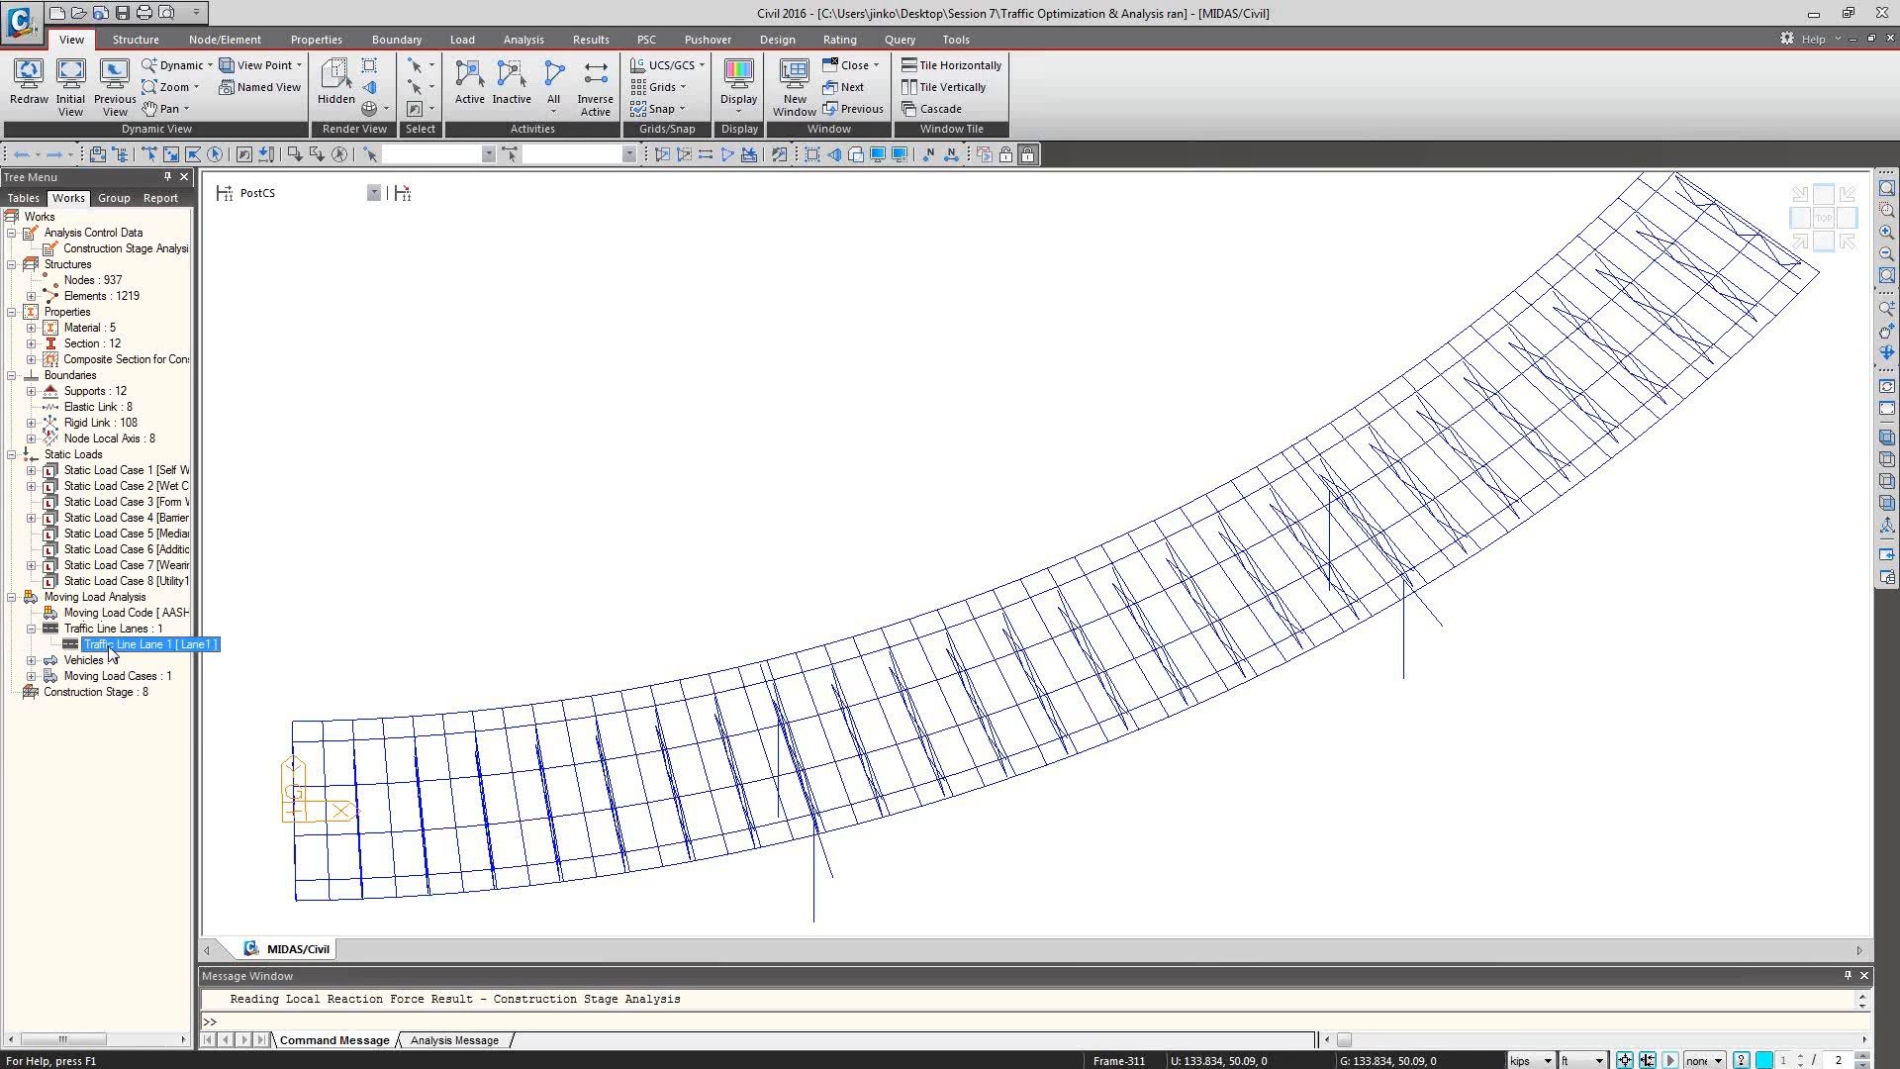
{"action": "right_click", "coordinate": [109, 653]}
{"action": "left_click", "coordinate": [183, 692]}
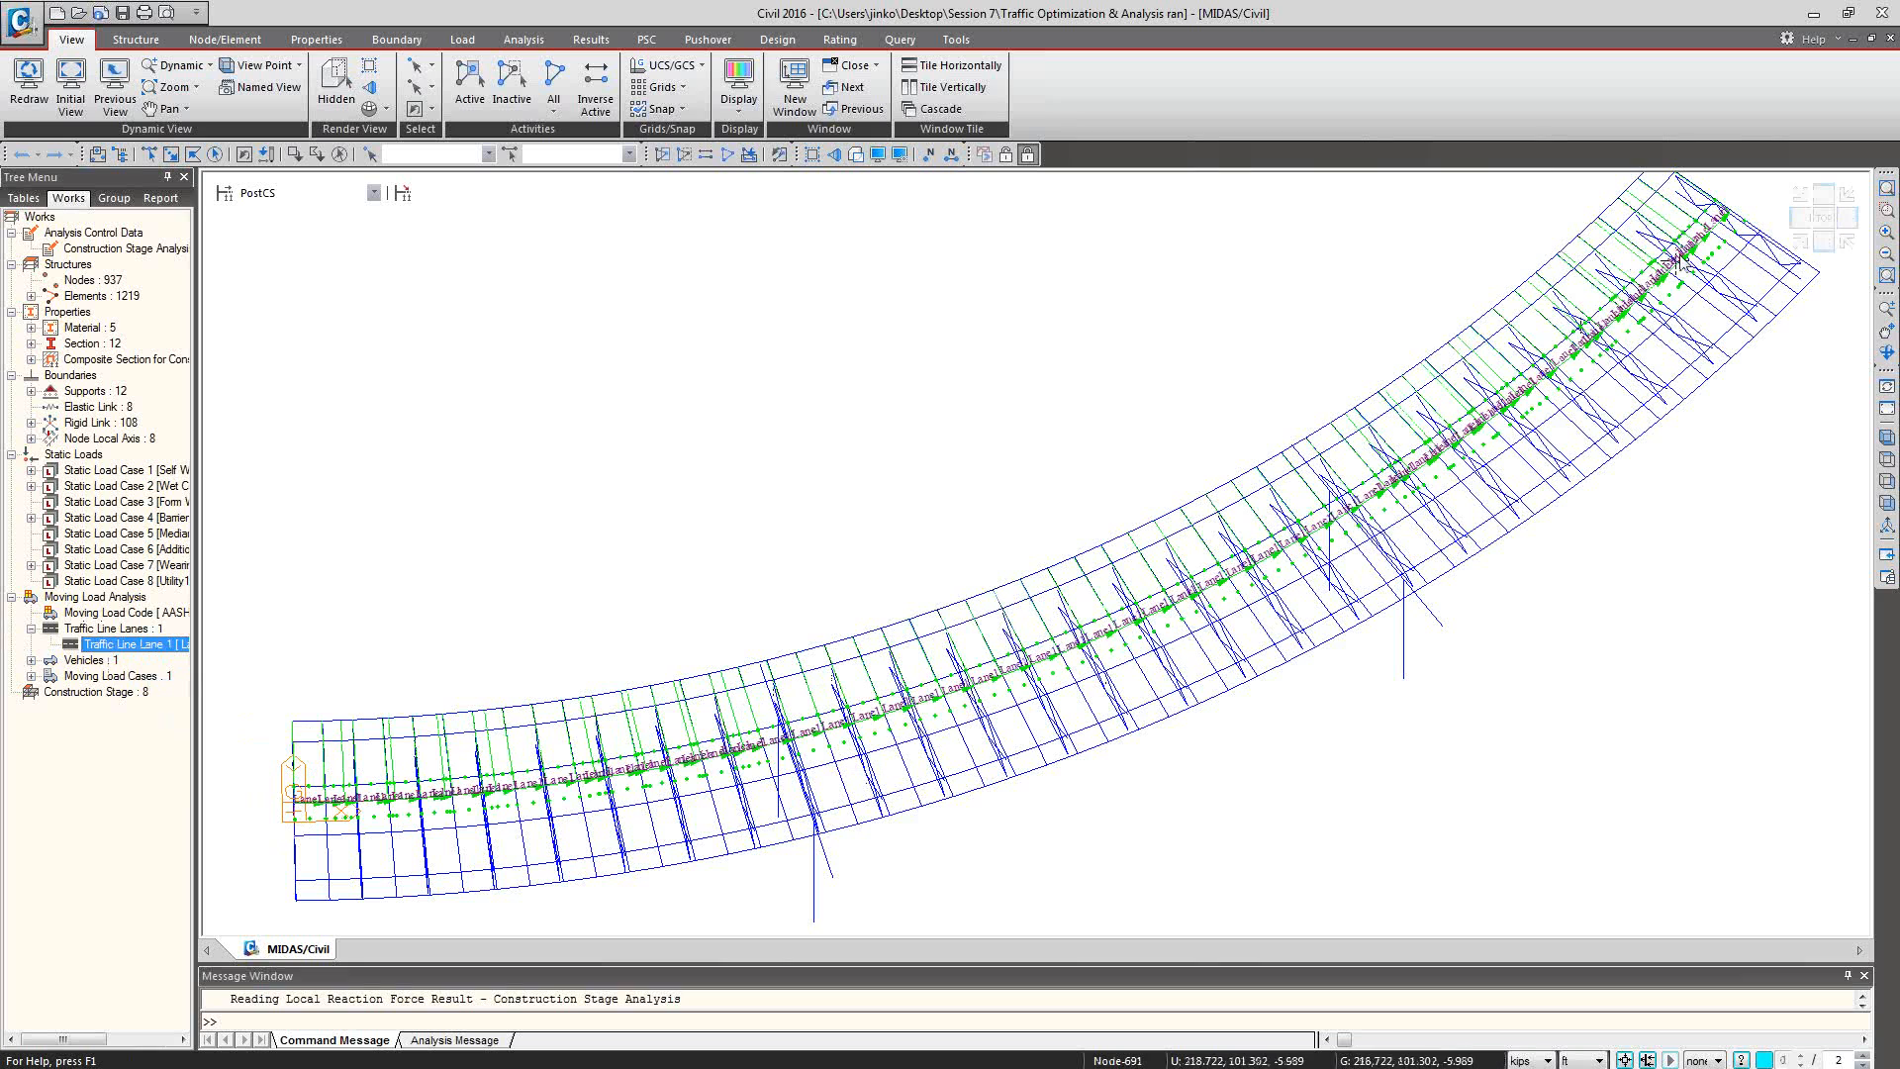
Check which vehicle is defined for the moving load analysis, and collapse the vehicle and lane entries in the model tree.
{"action": "left_click", "coordinate": [31, 660]}
{"action": "left_click", "coordinate": [114, 676]}
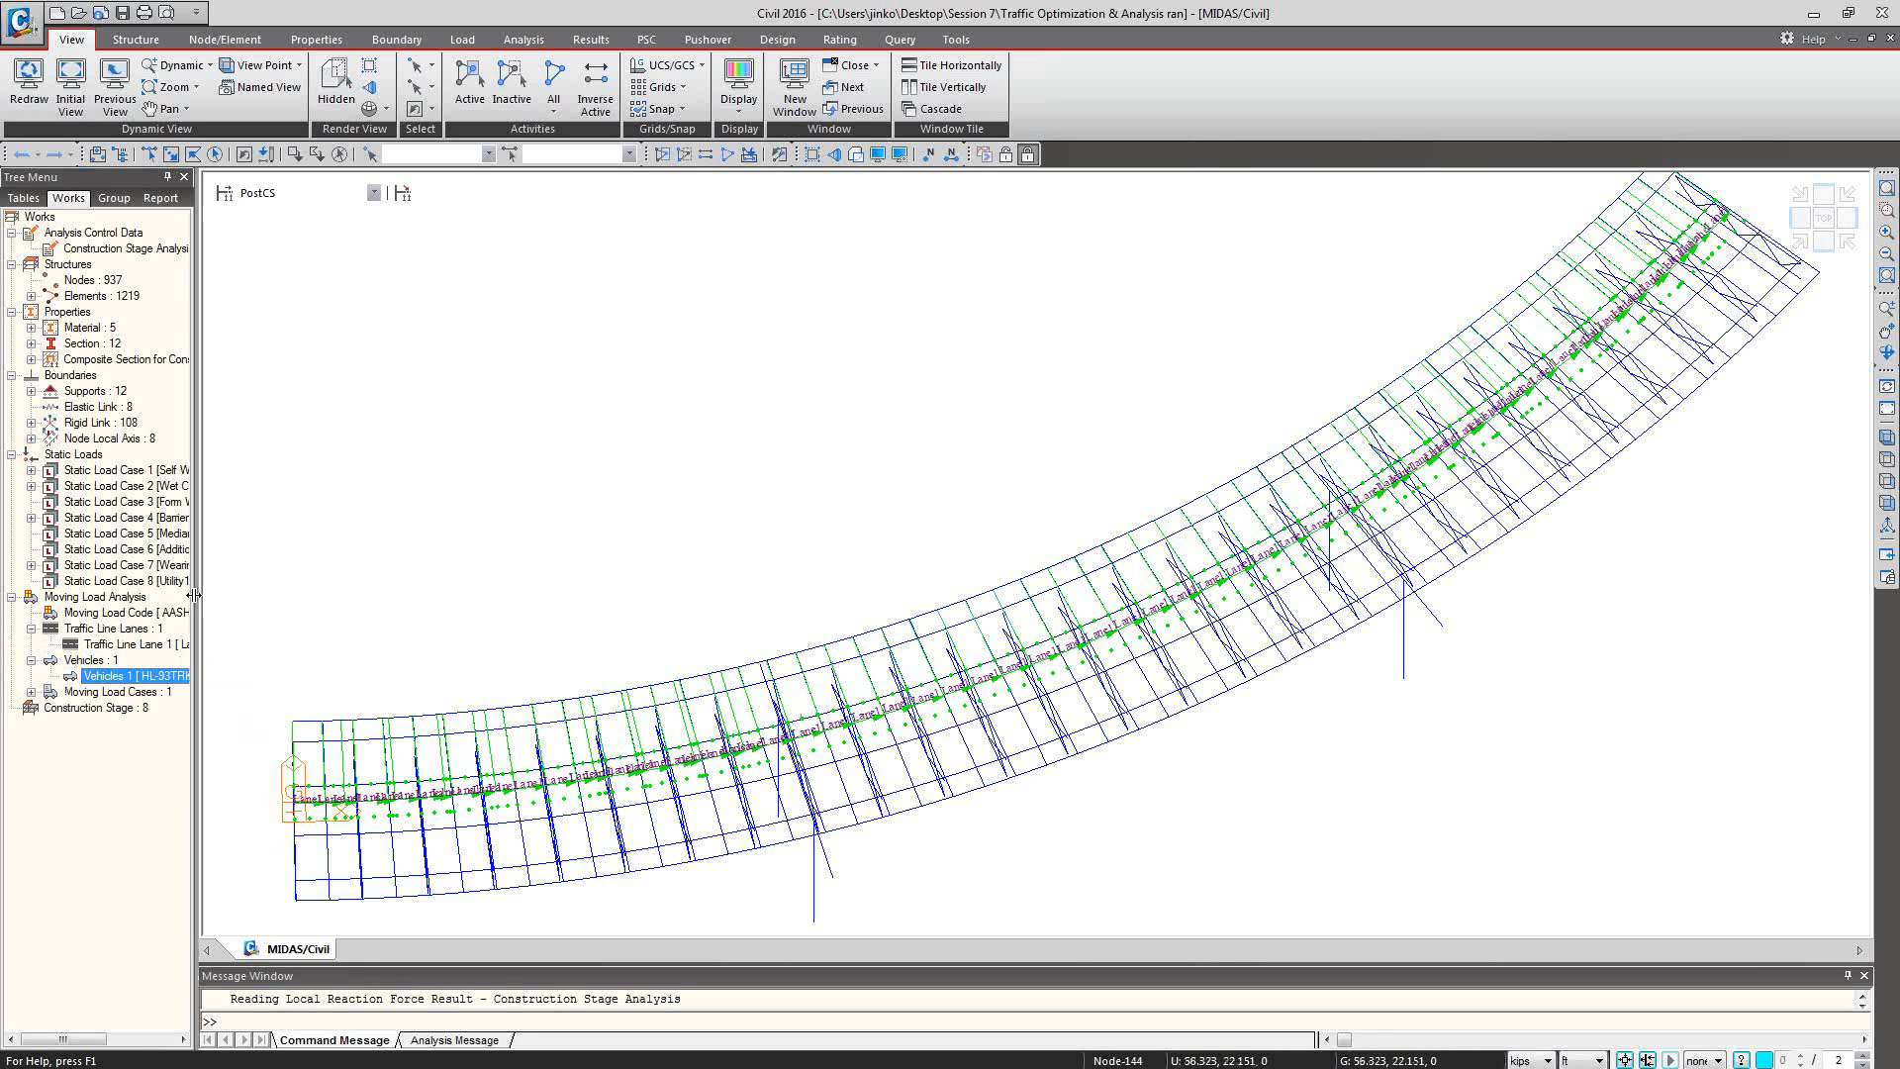
{"action": "left_click_drag", "start_coordinate": [194, 595], "coordinate": [332, 595]}
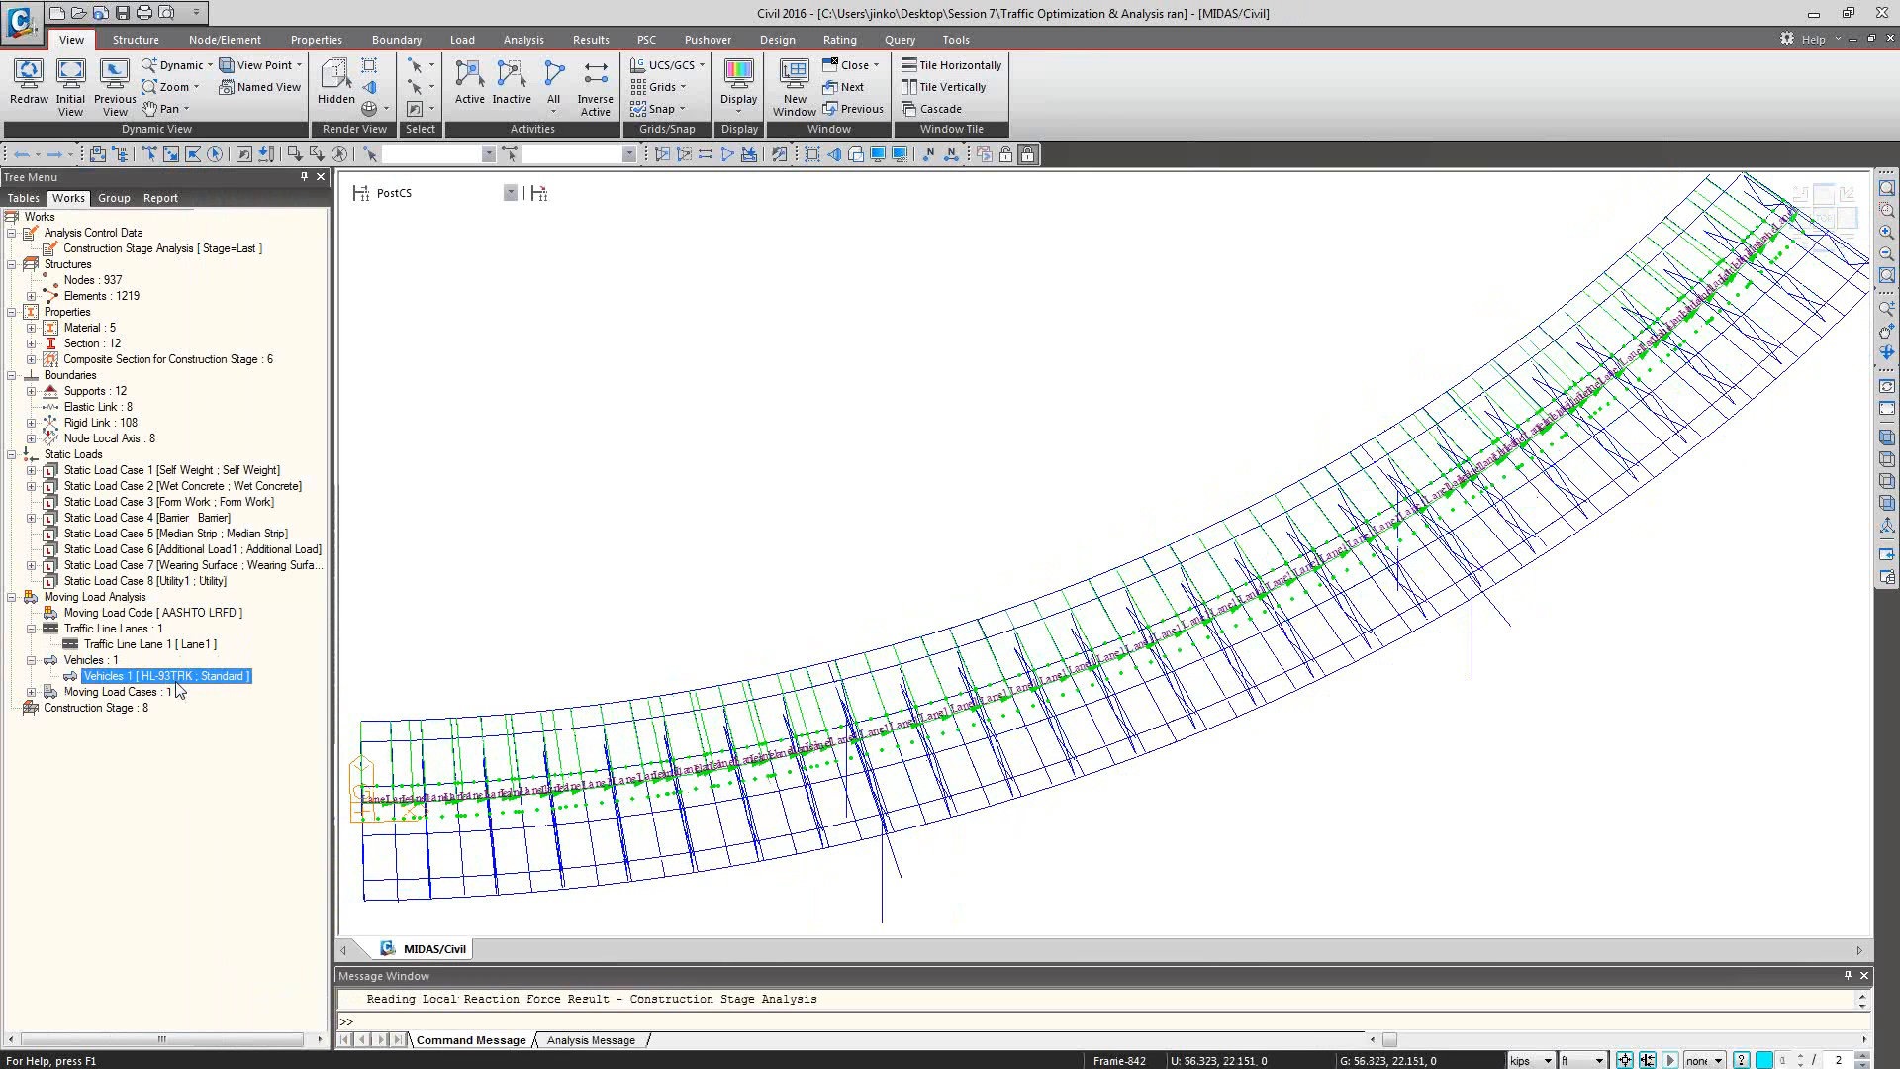
{"action": "left_click", "coordinate": [31, 660]}
{"action": "left_click", "coordinate": [31, 628]}
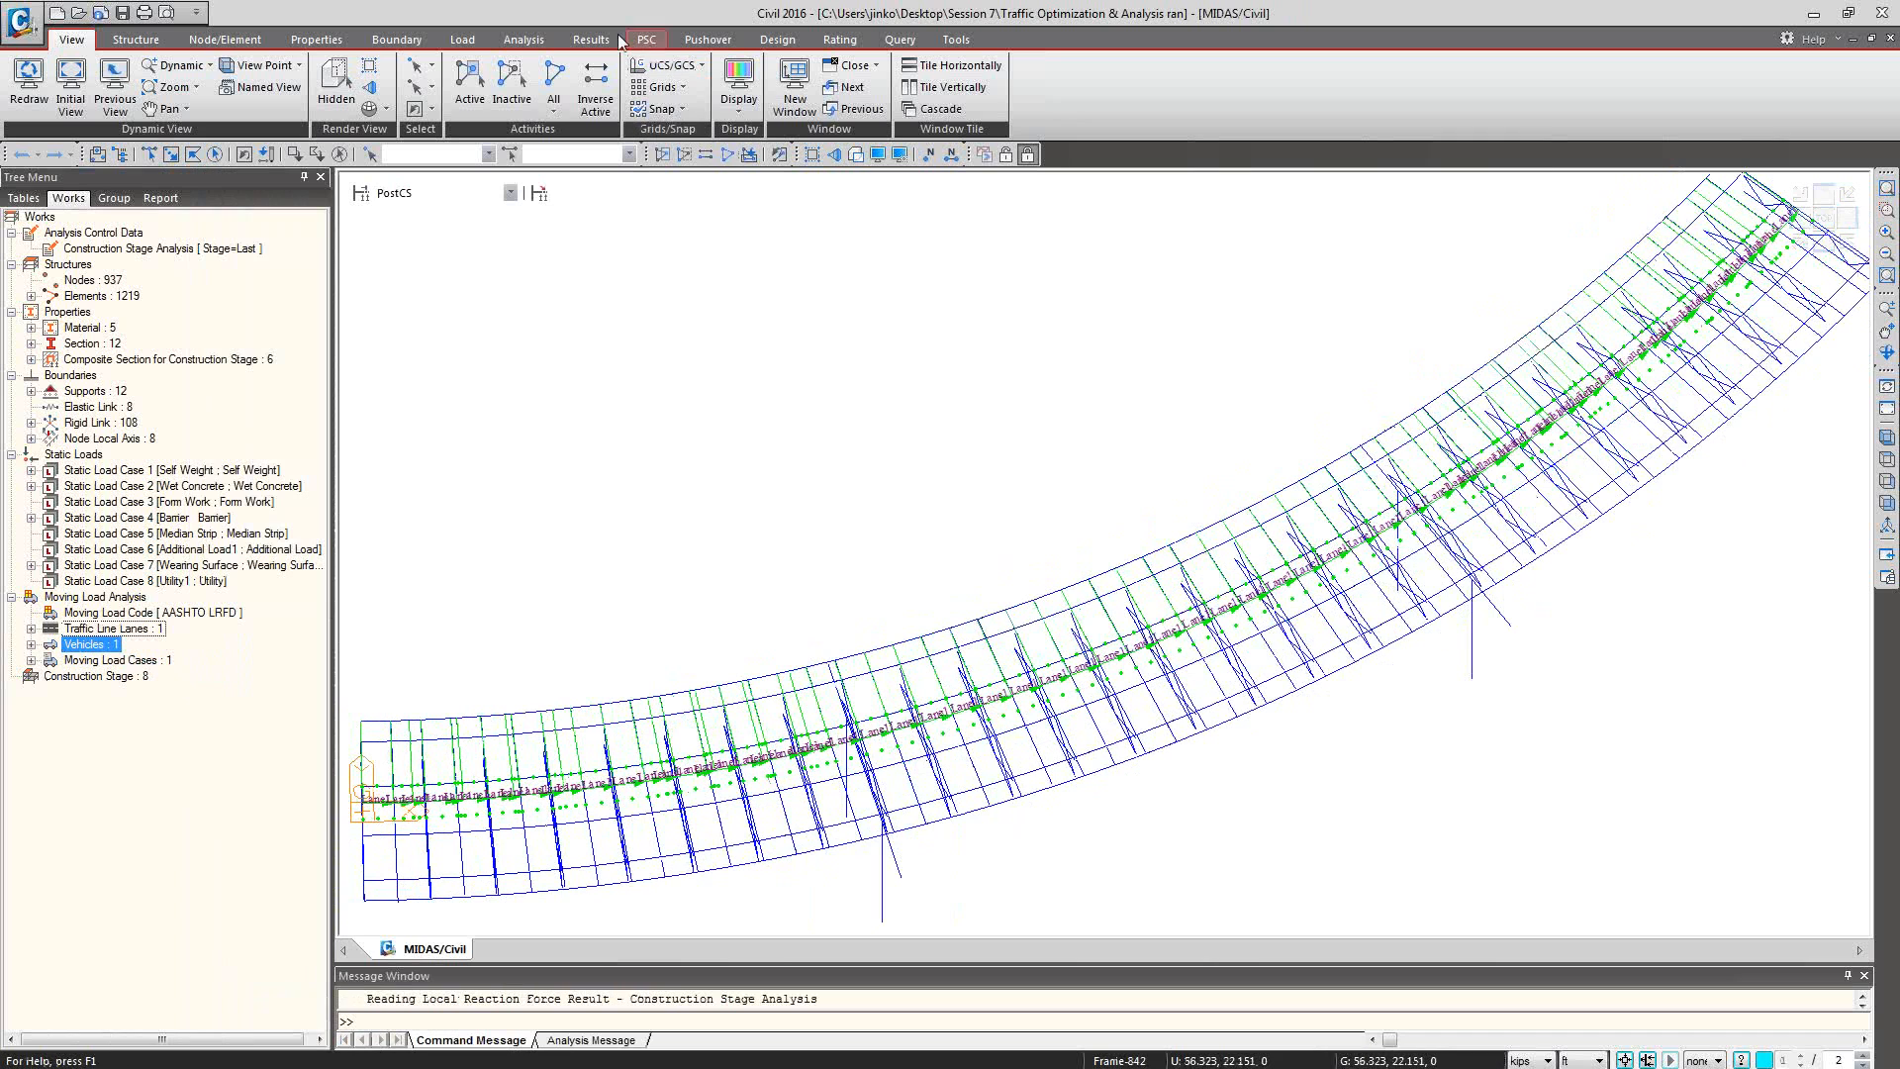
{"action": "left_click_drag", "start_coordinate": [336, 376], "coordinate": [308, 376]}
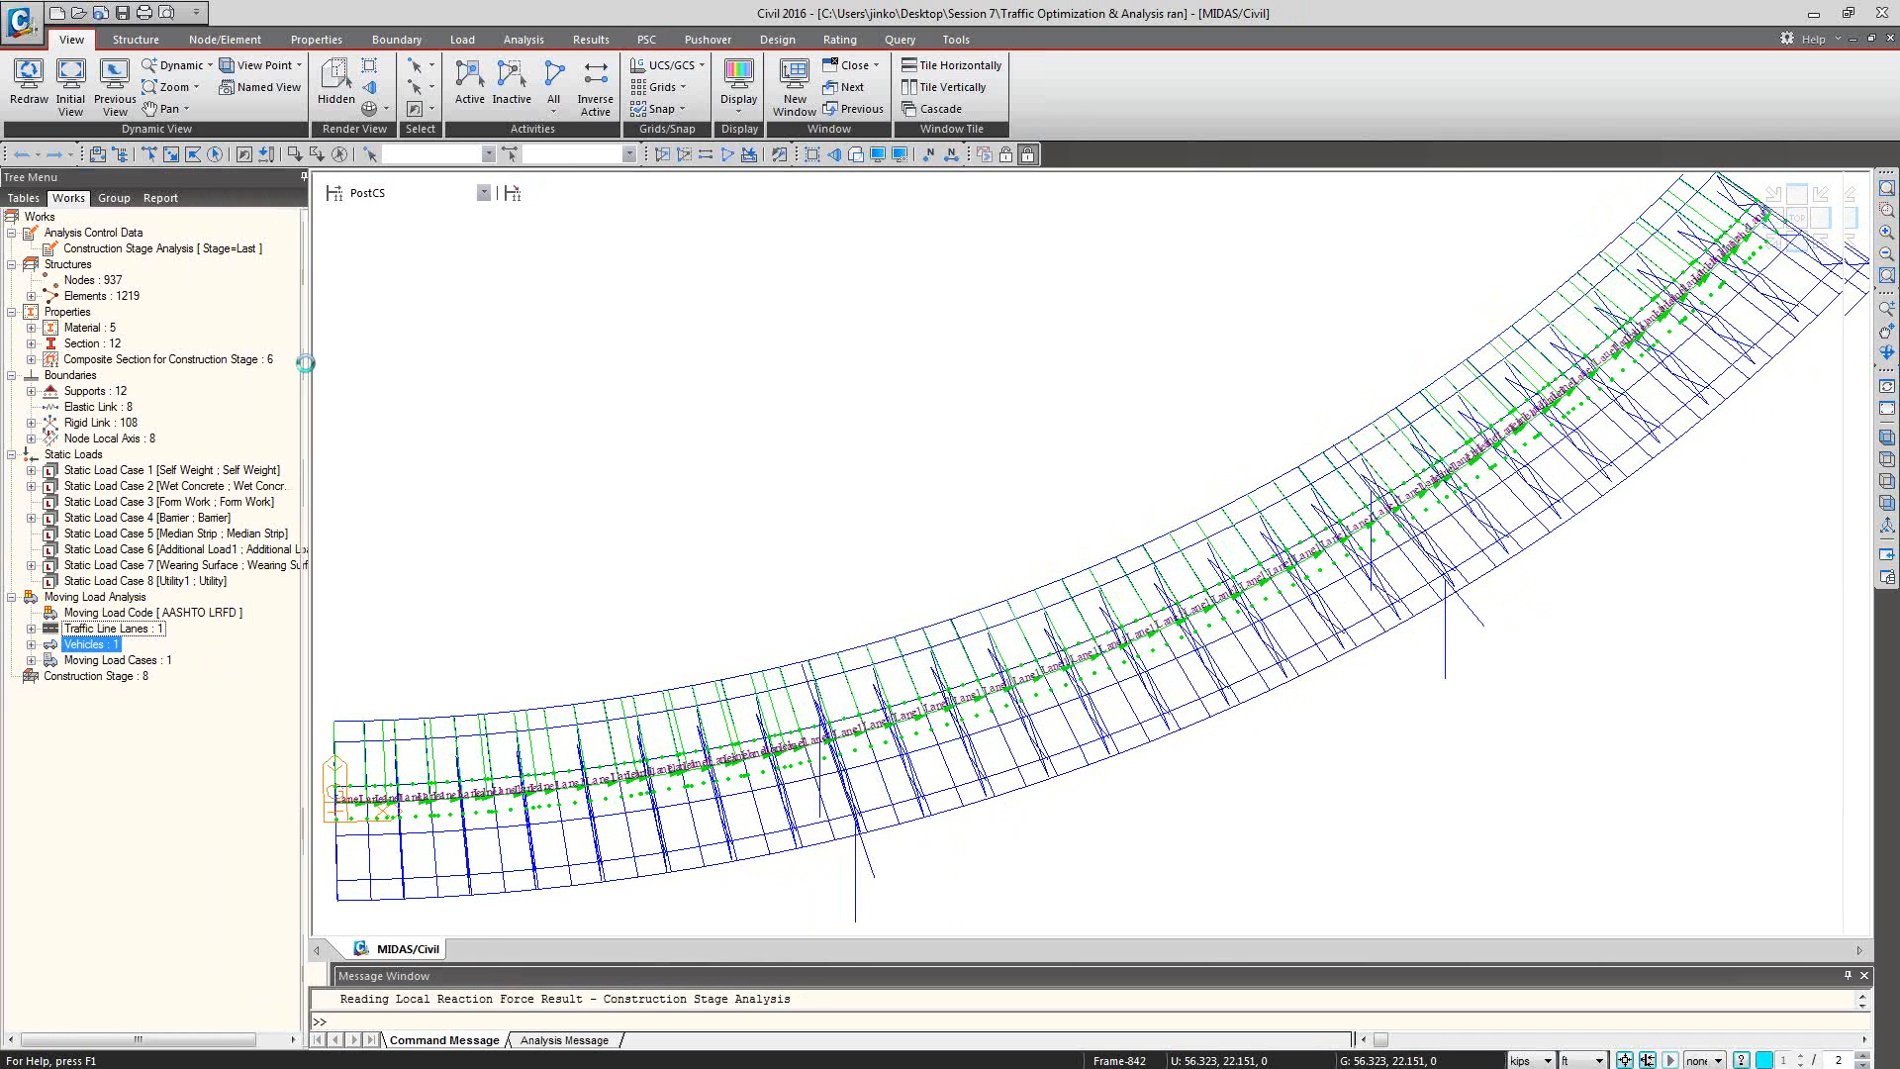
Trace the critical moving load position for beam forces and moments using key element 588.
{"action": "left_click", "coordinate": [590, 39]}
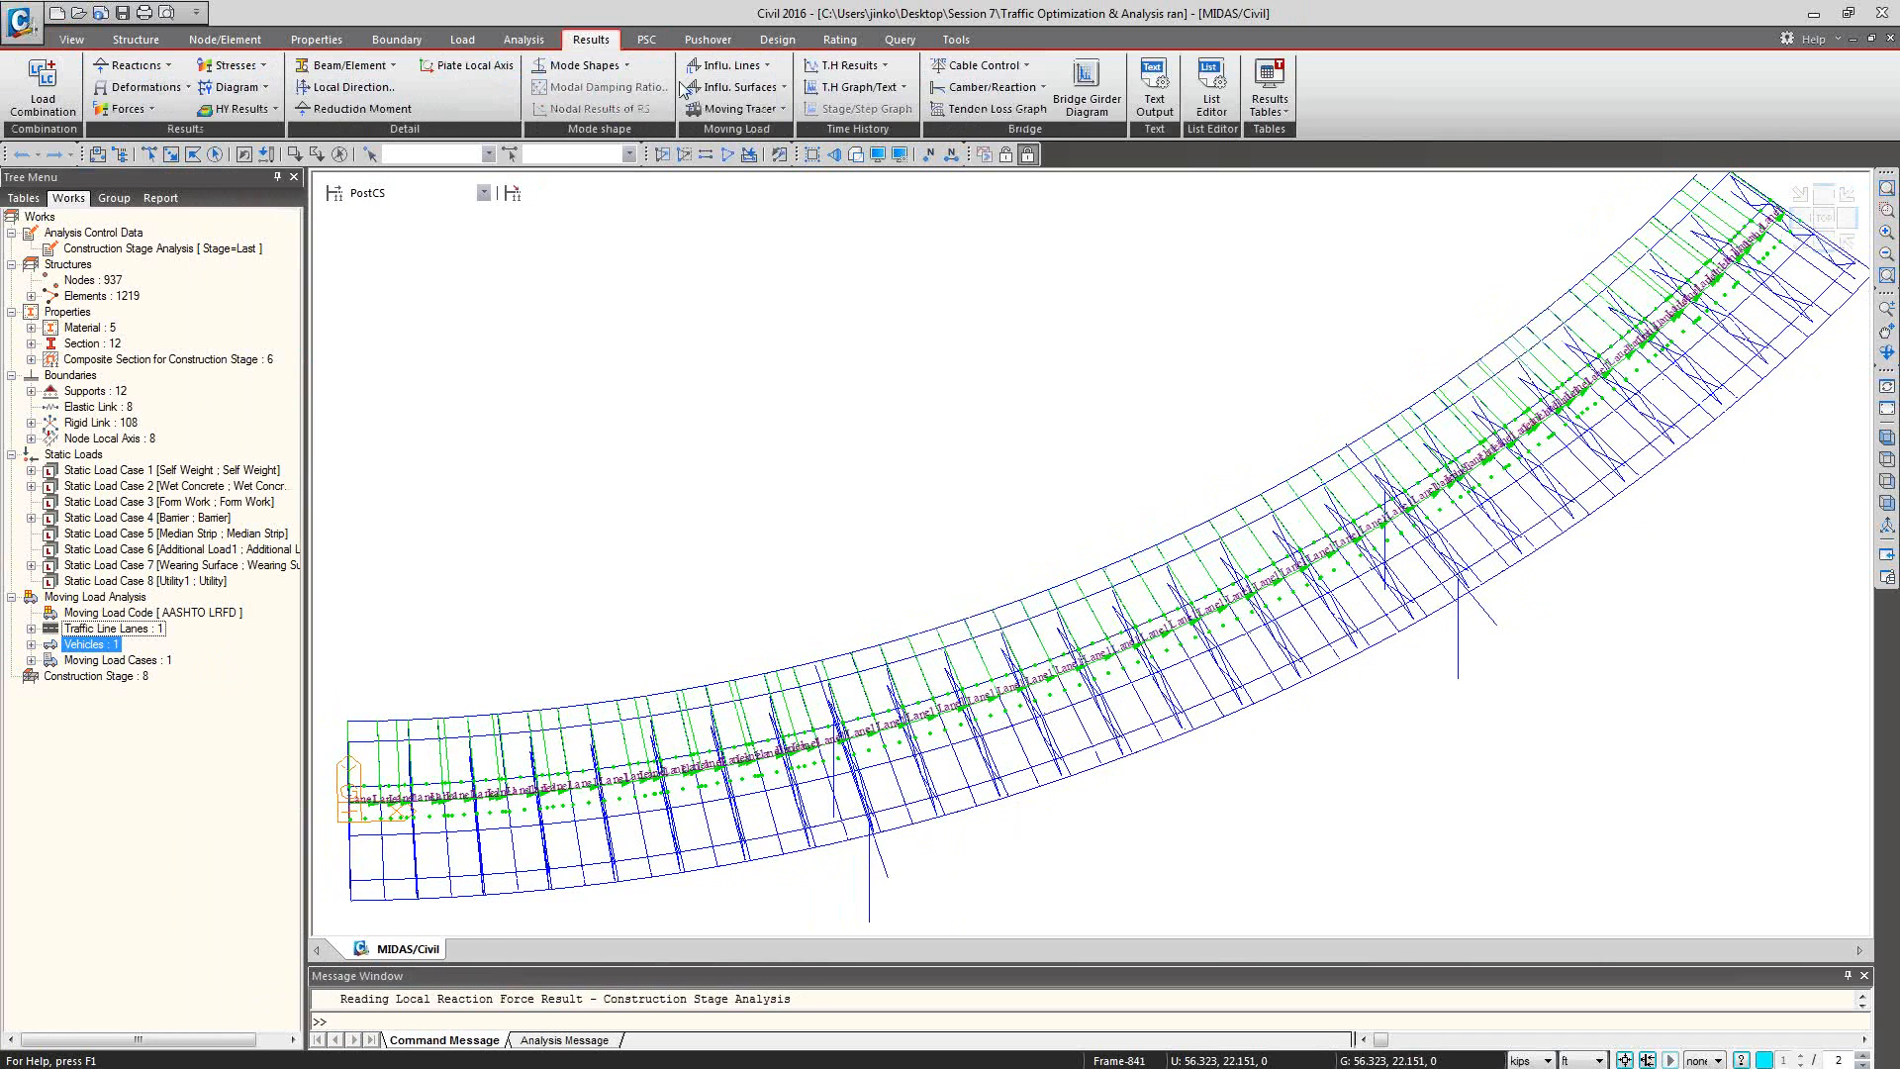
{"action": "left_click", "coordinate": [780, 110]}
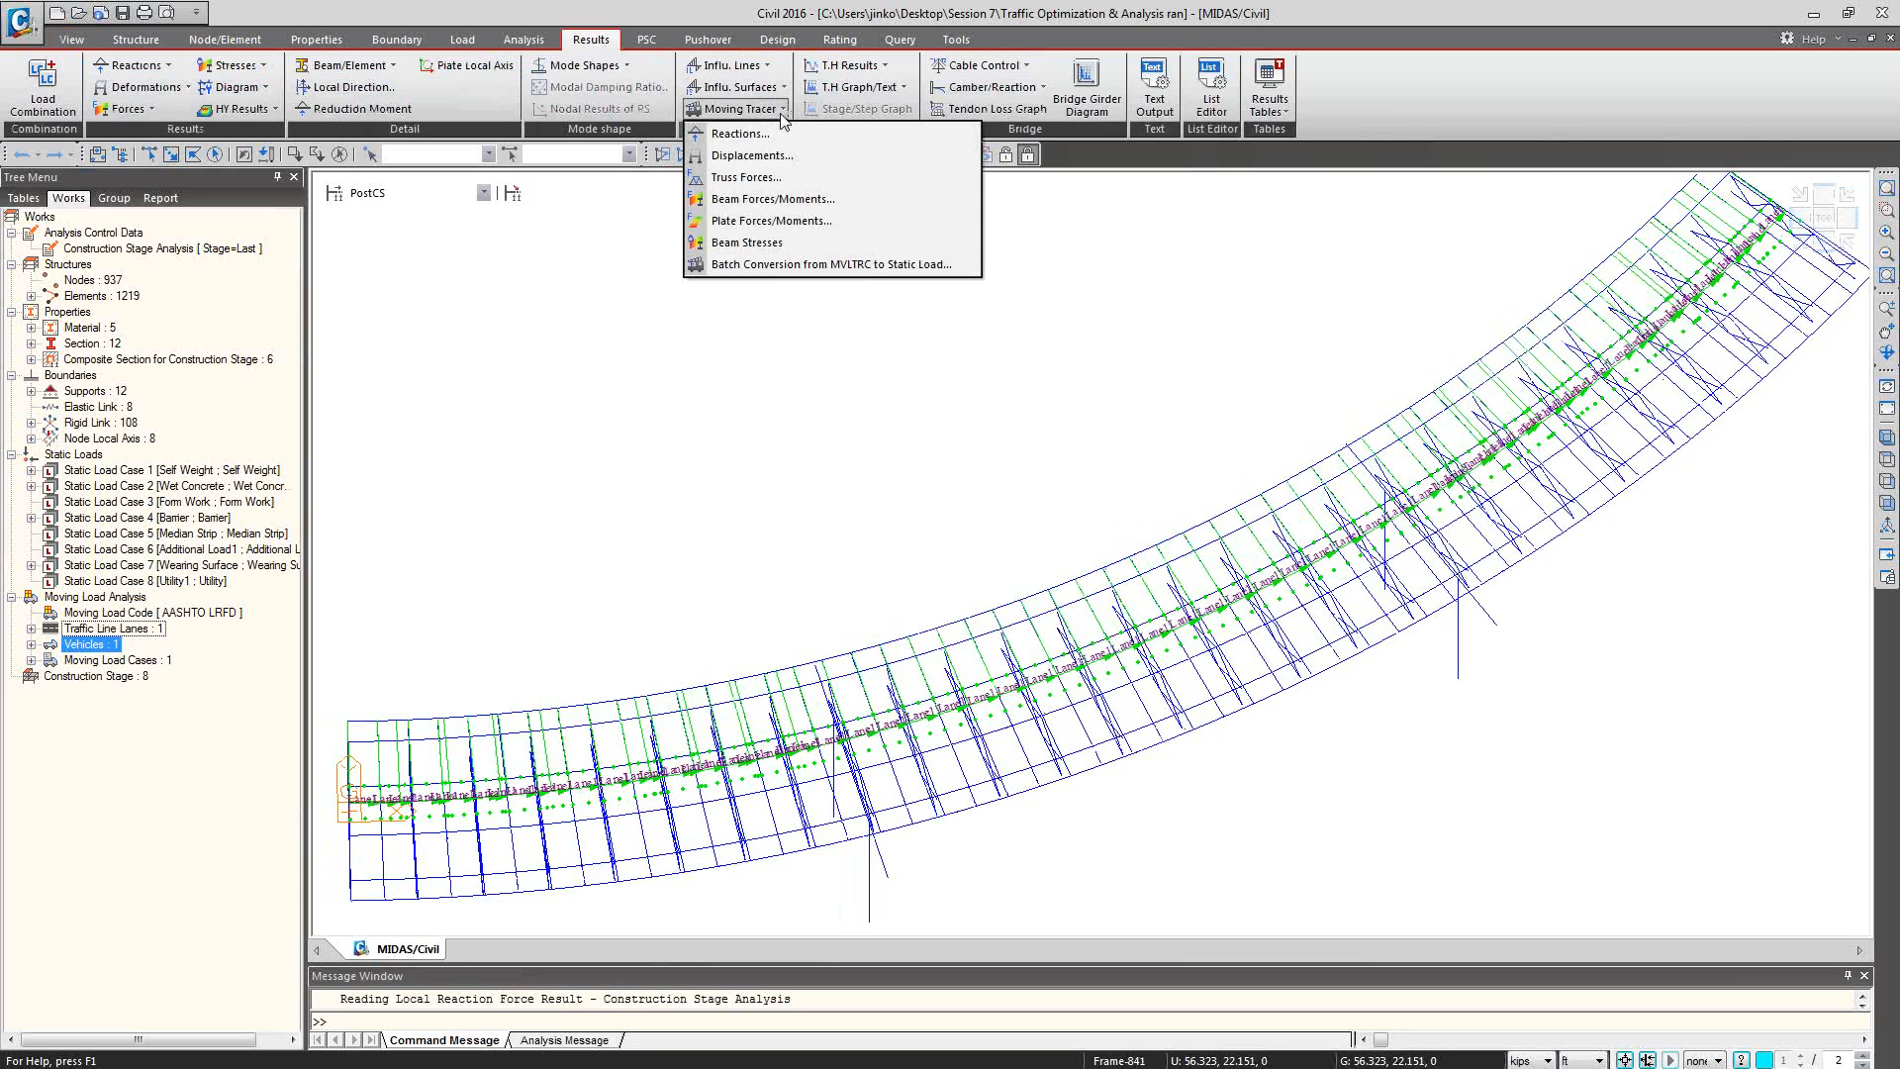
{"action": "left_click", "coordinate": [768, 202]}
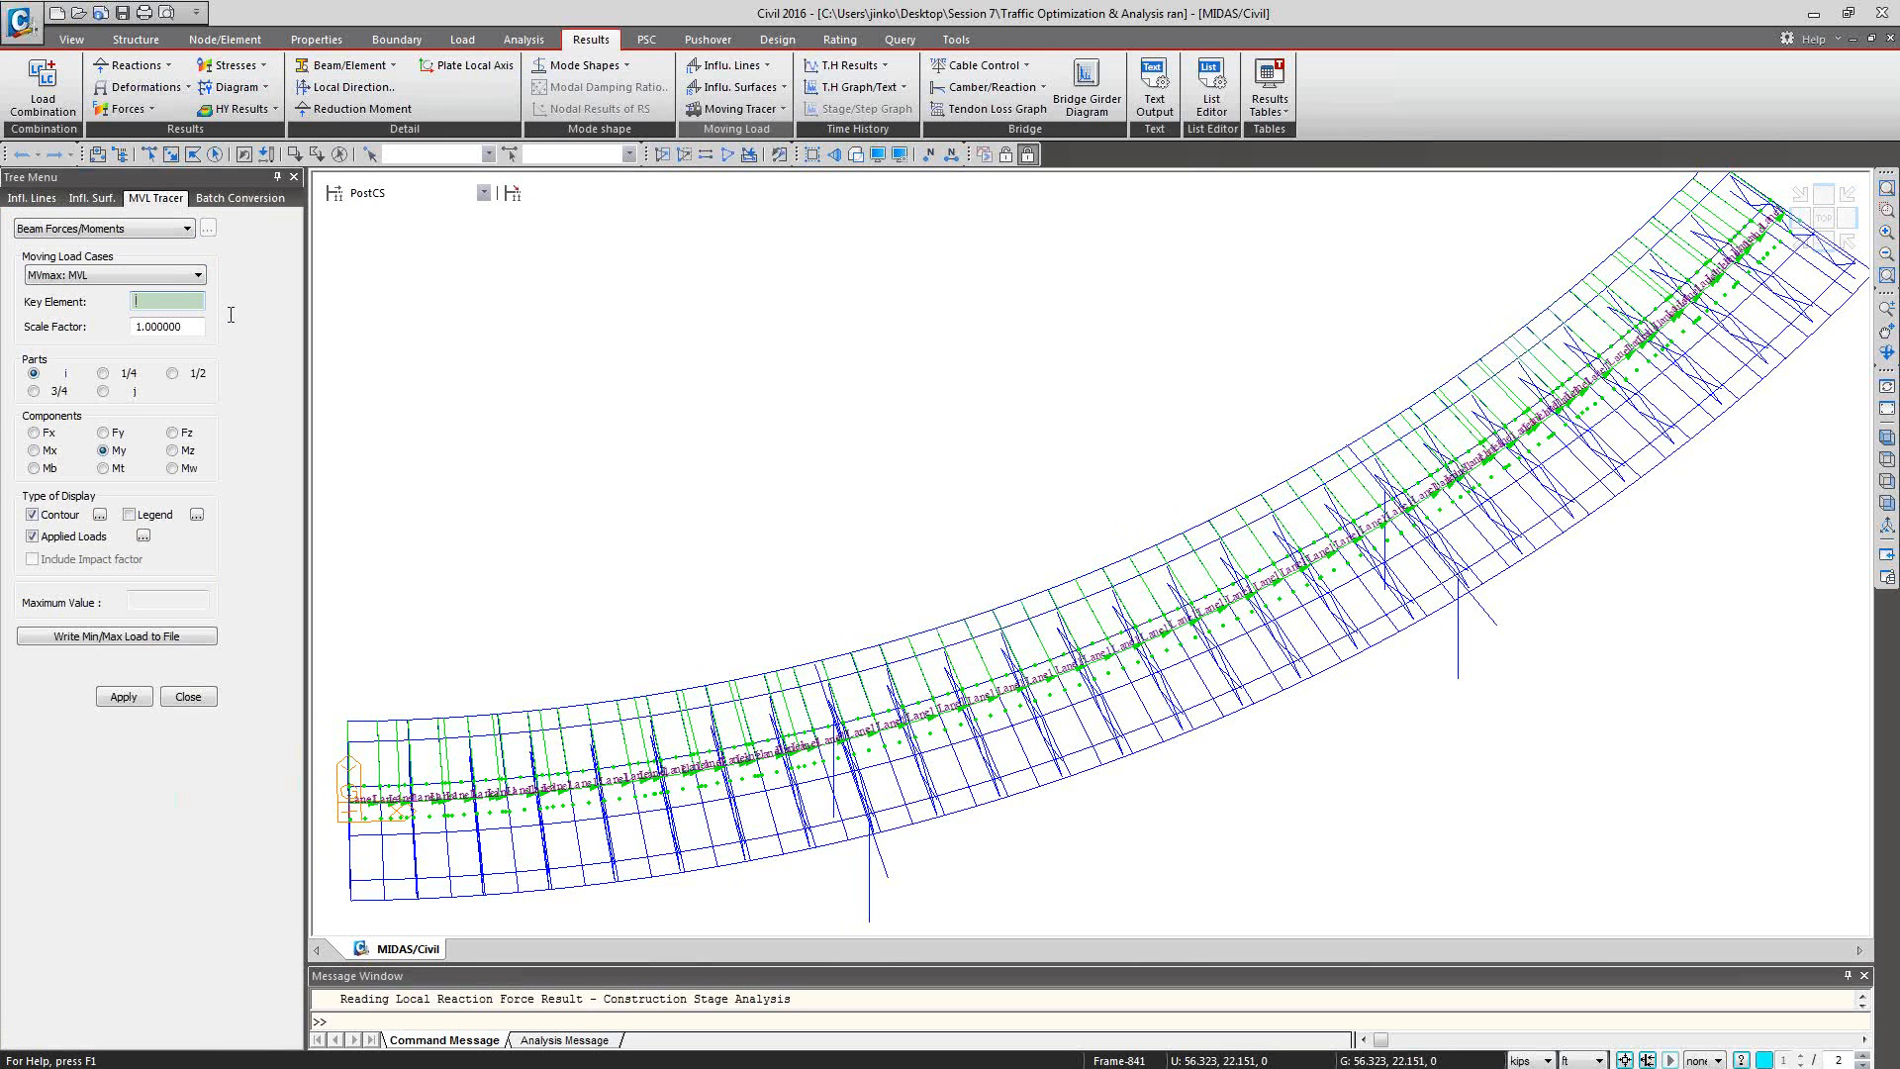
{"action": "type", "text": "5"}
{"action": "left_click", "coordinate": [178, 297]}
{"action": "type", "text": "588"}
{"action": "left_click", "coordinate": [124, 696]}
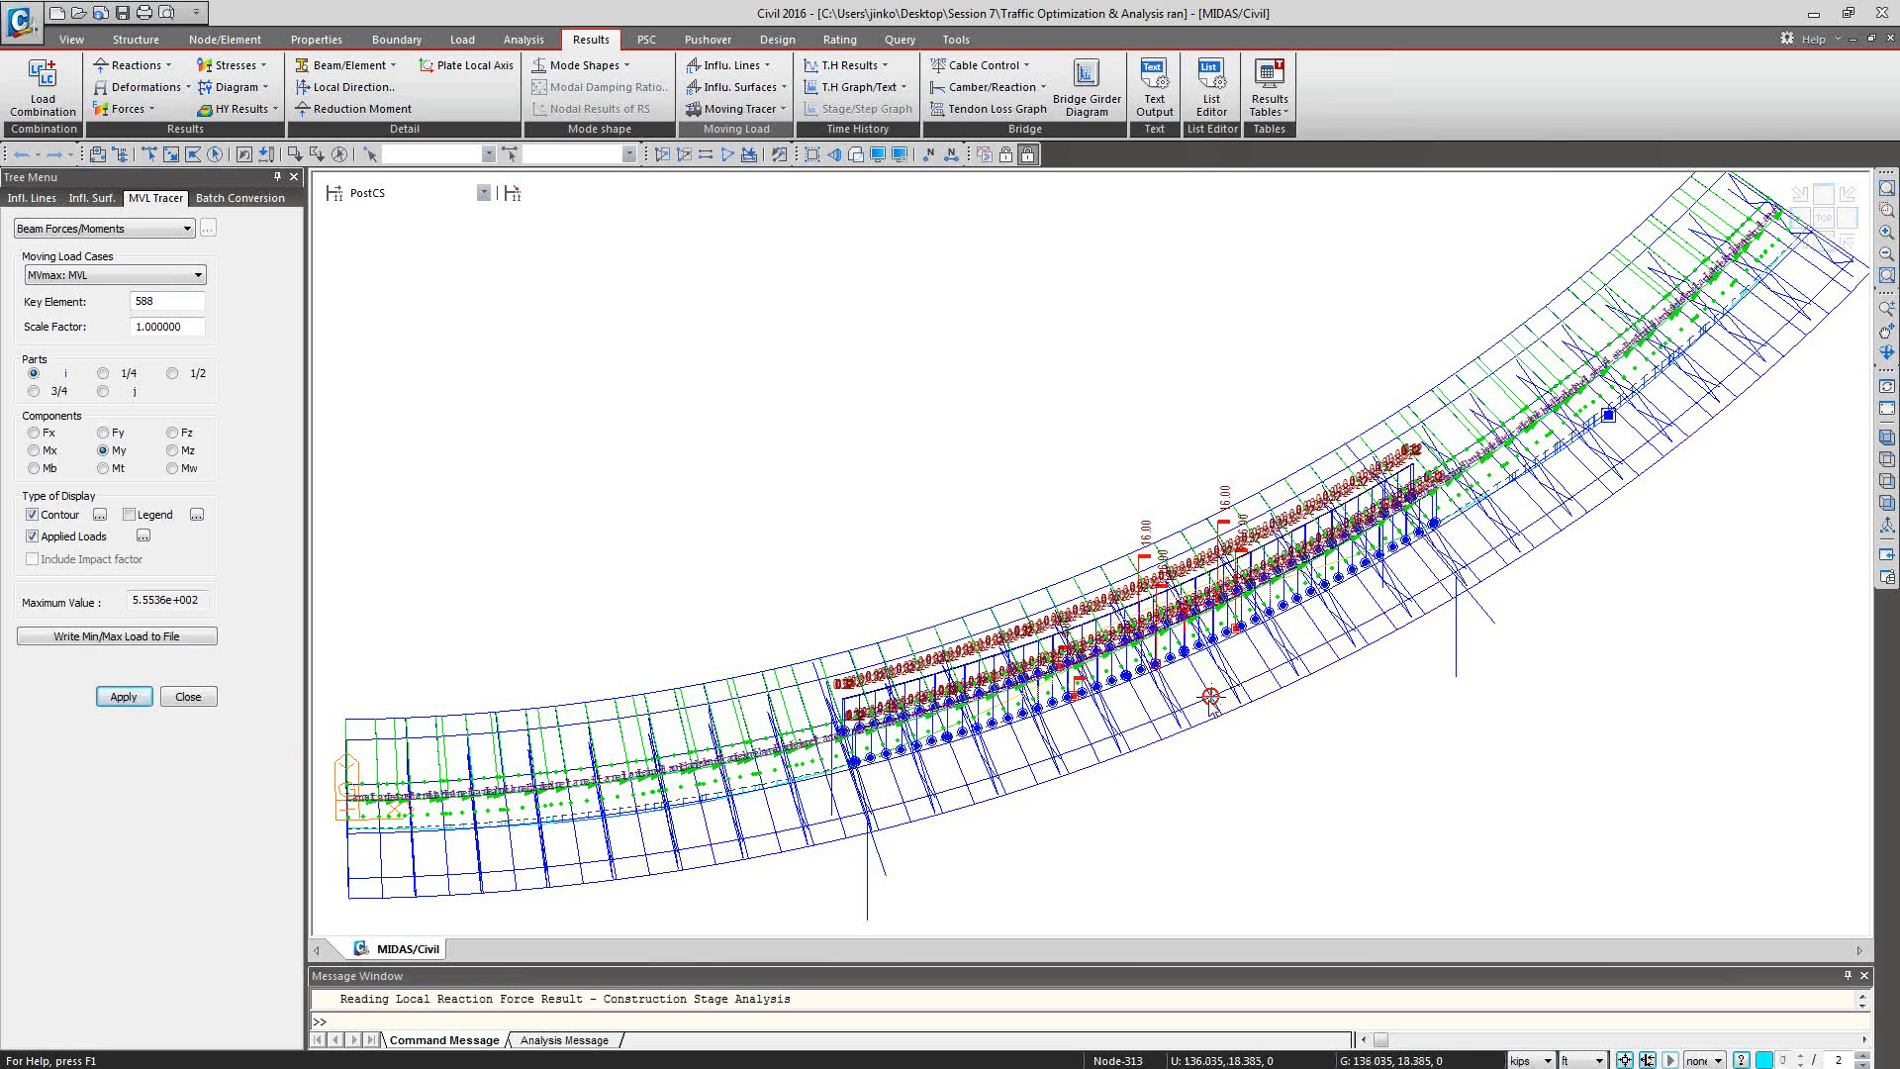
{"action": "mouse_move", "coordinate": [1211, 696]}
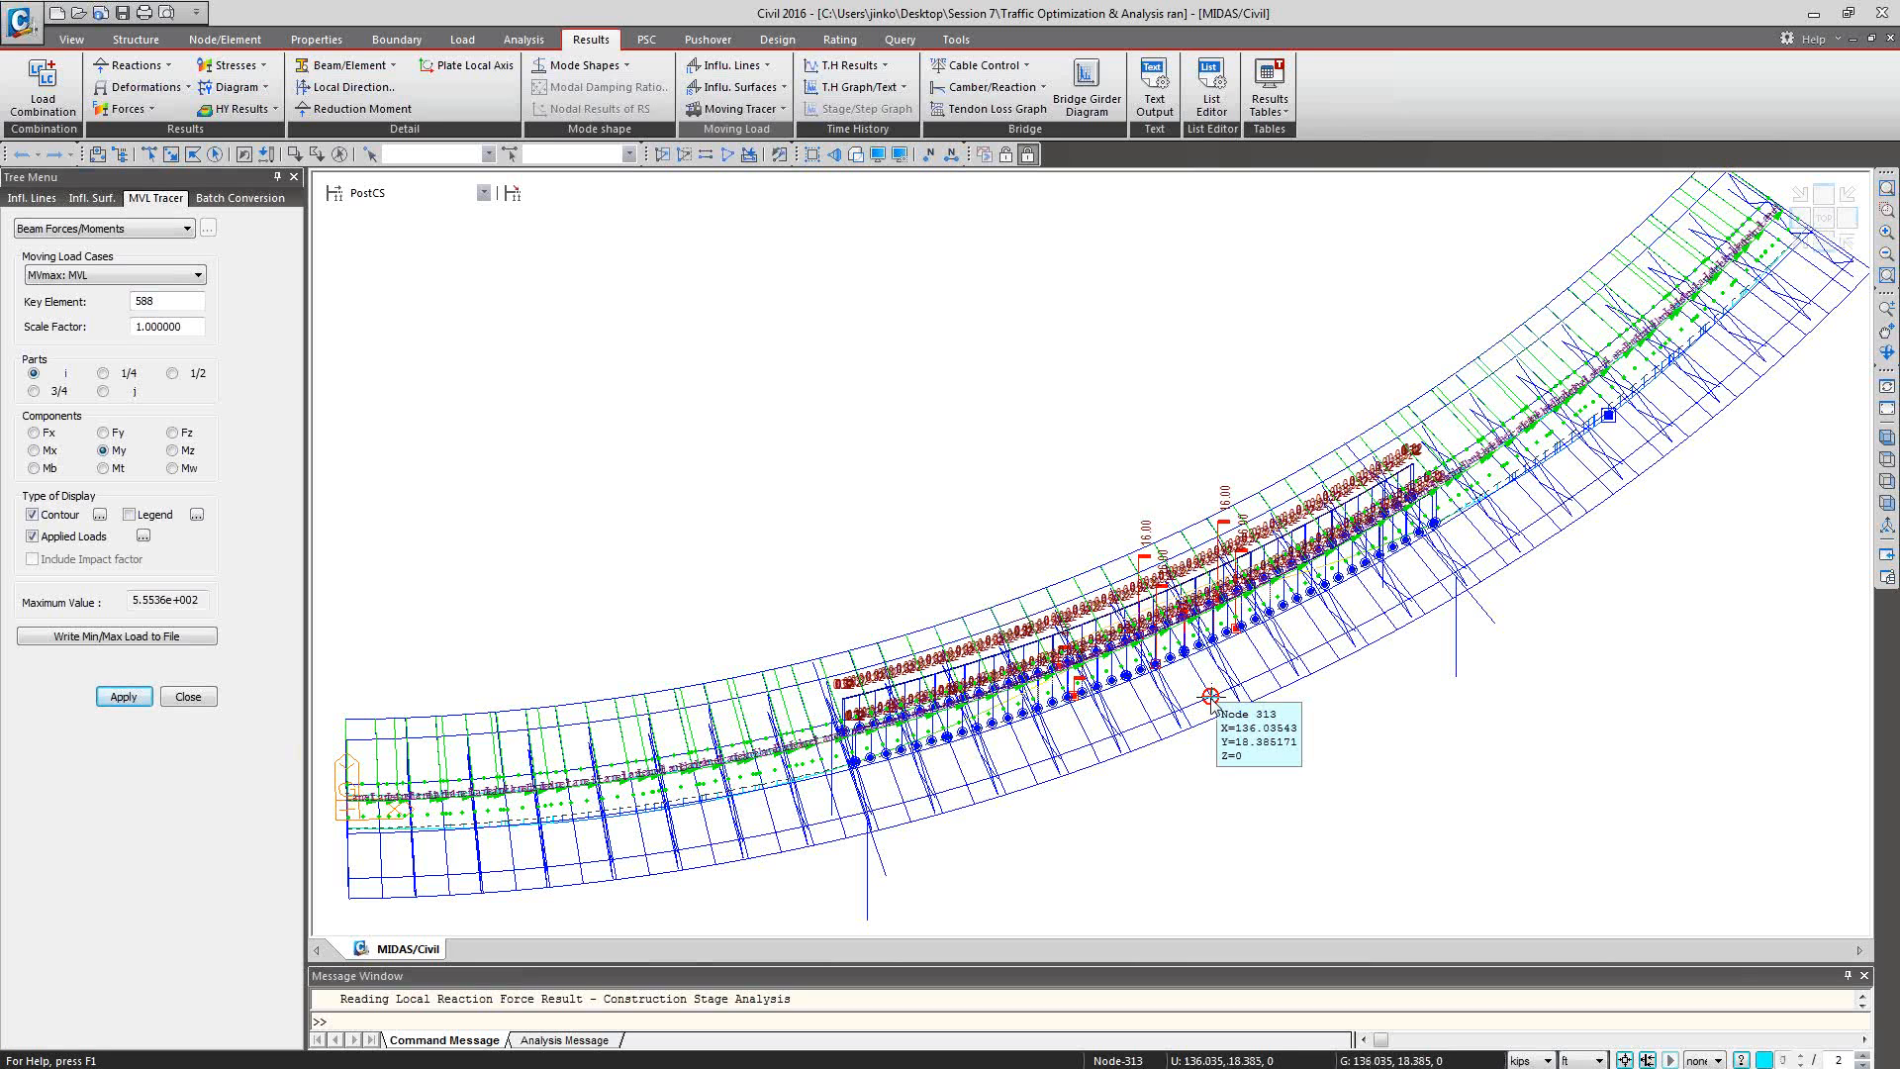
Isolate the middle portion of the curved bridge in top view and review the display settings of the traced applied loads.
{"action": "left_click", "coordinate": [1824, 219]}
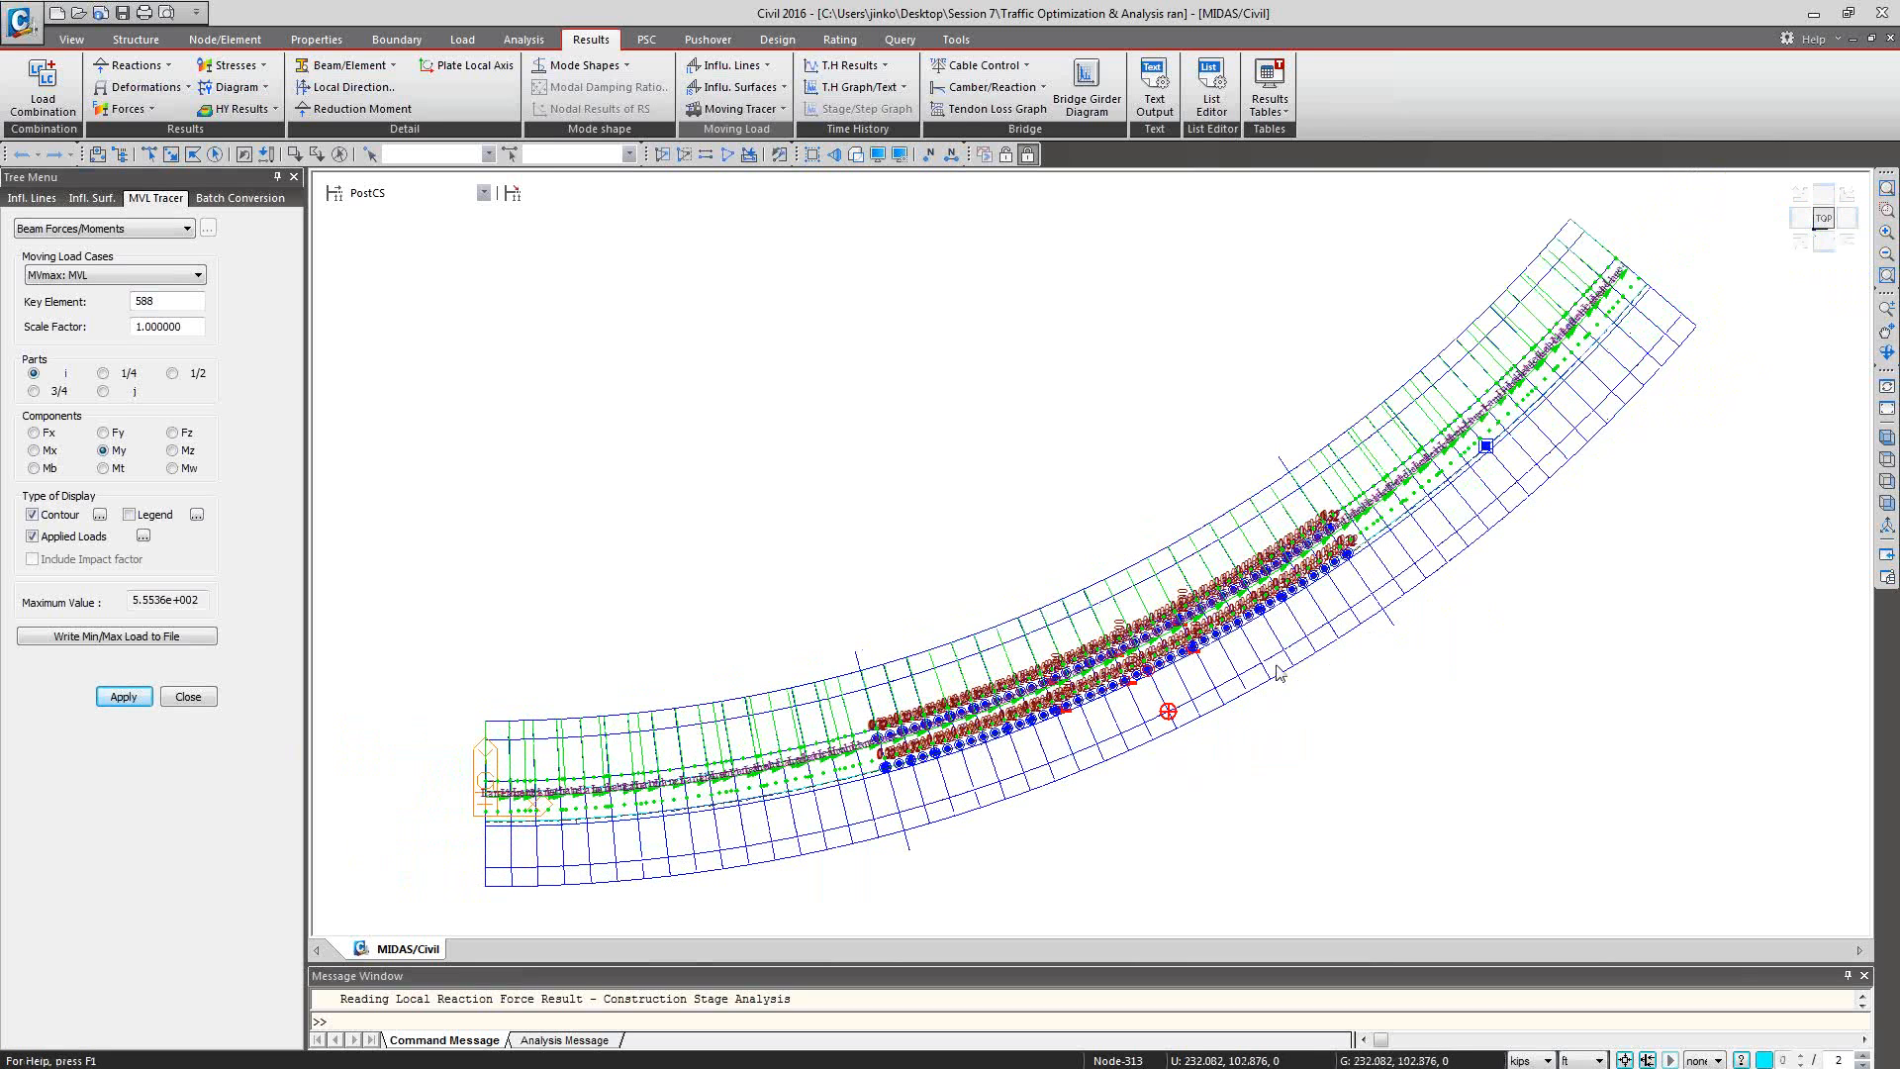
{"action": "left_click", "coordinate": [190, 158]}
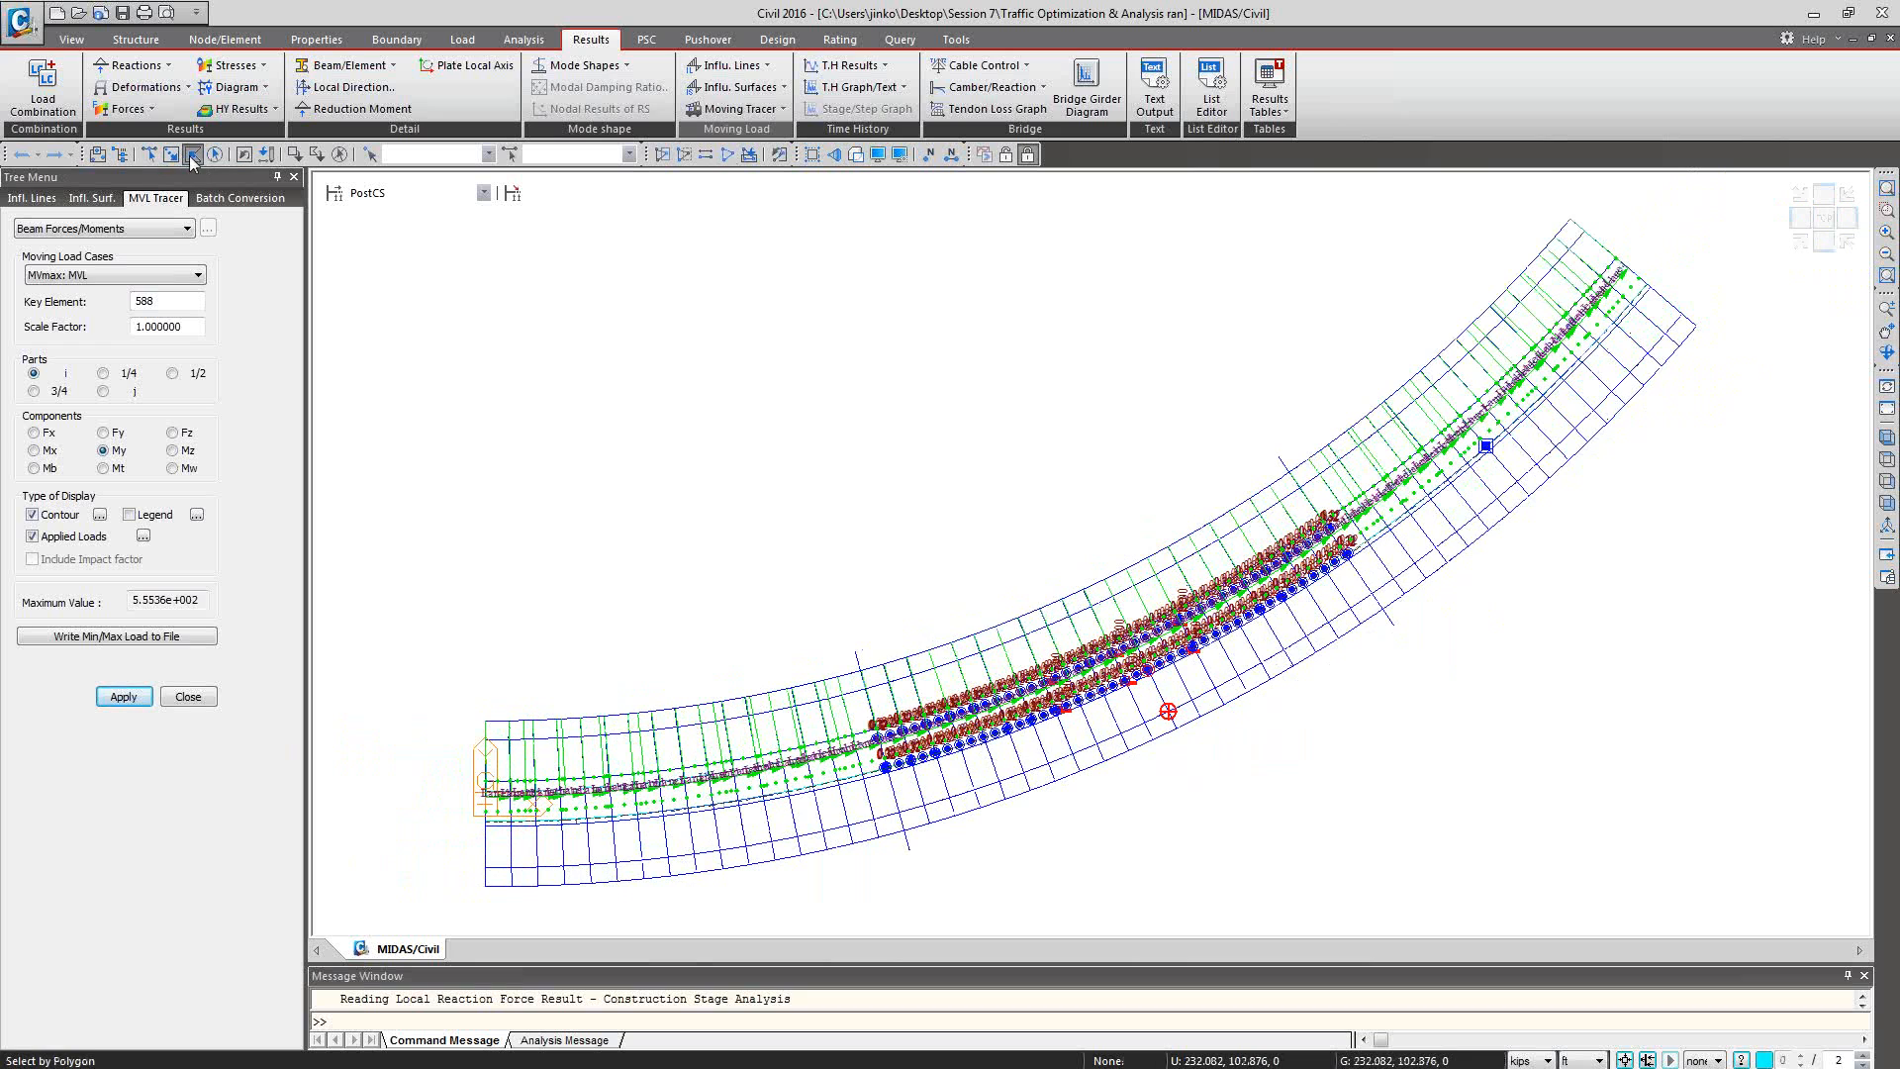
{"action": "left_click", "coordinate": [925, 571]}
{"action": "left_click", "coordinate": [1047, 869]}
{"action": "left_click", "coordinate": [1339, 748]}
{"action": "double_click", "coordinate": [1143, 467]}
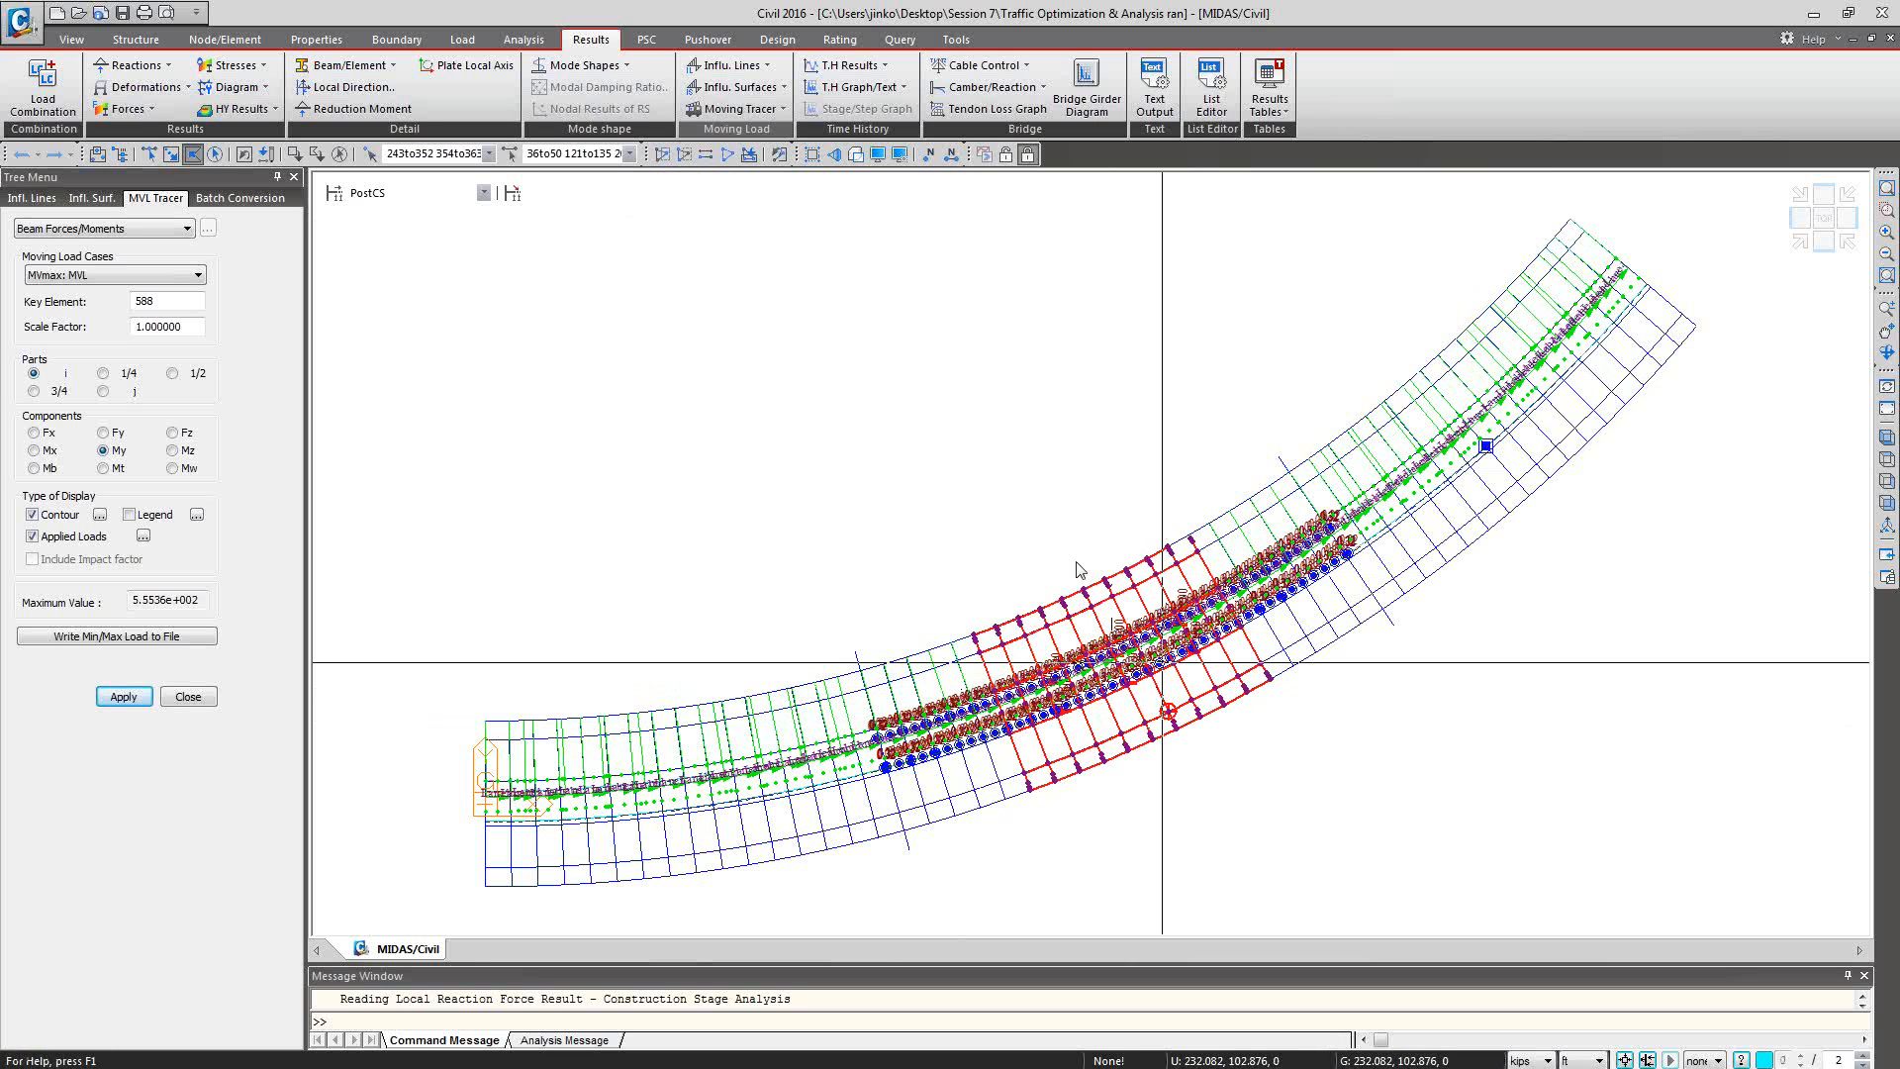
{"action": "left_click", "coordinate": [662, 154]}
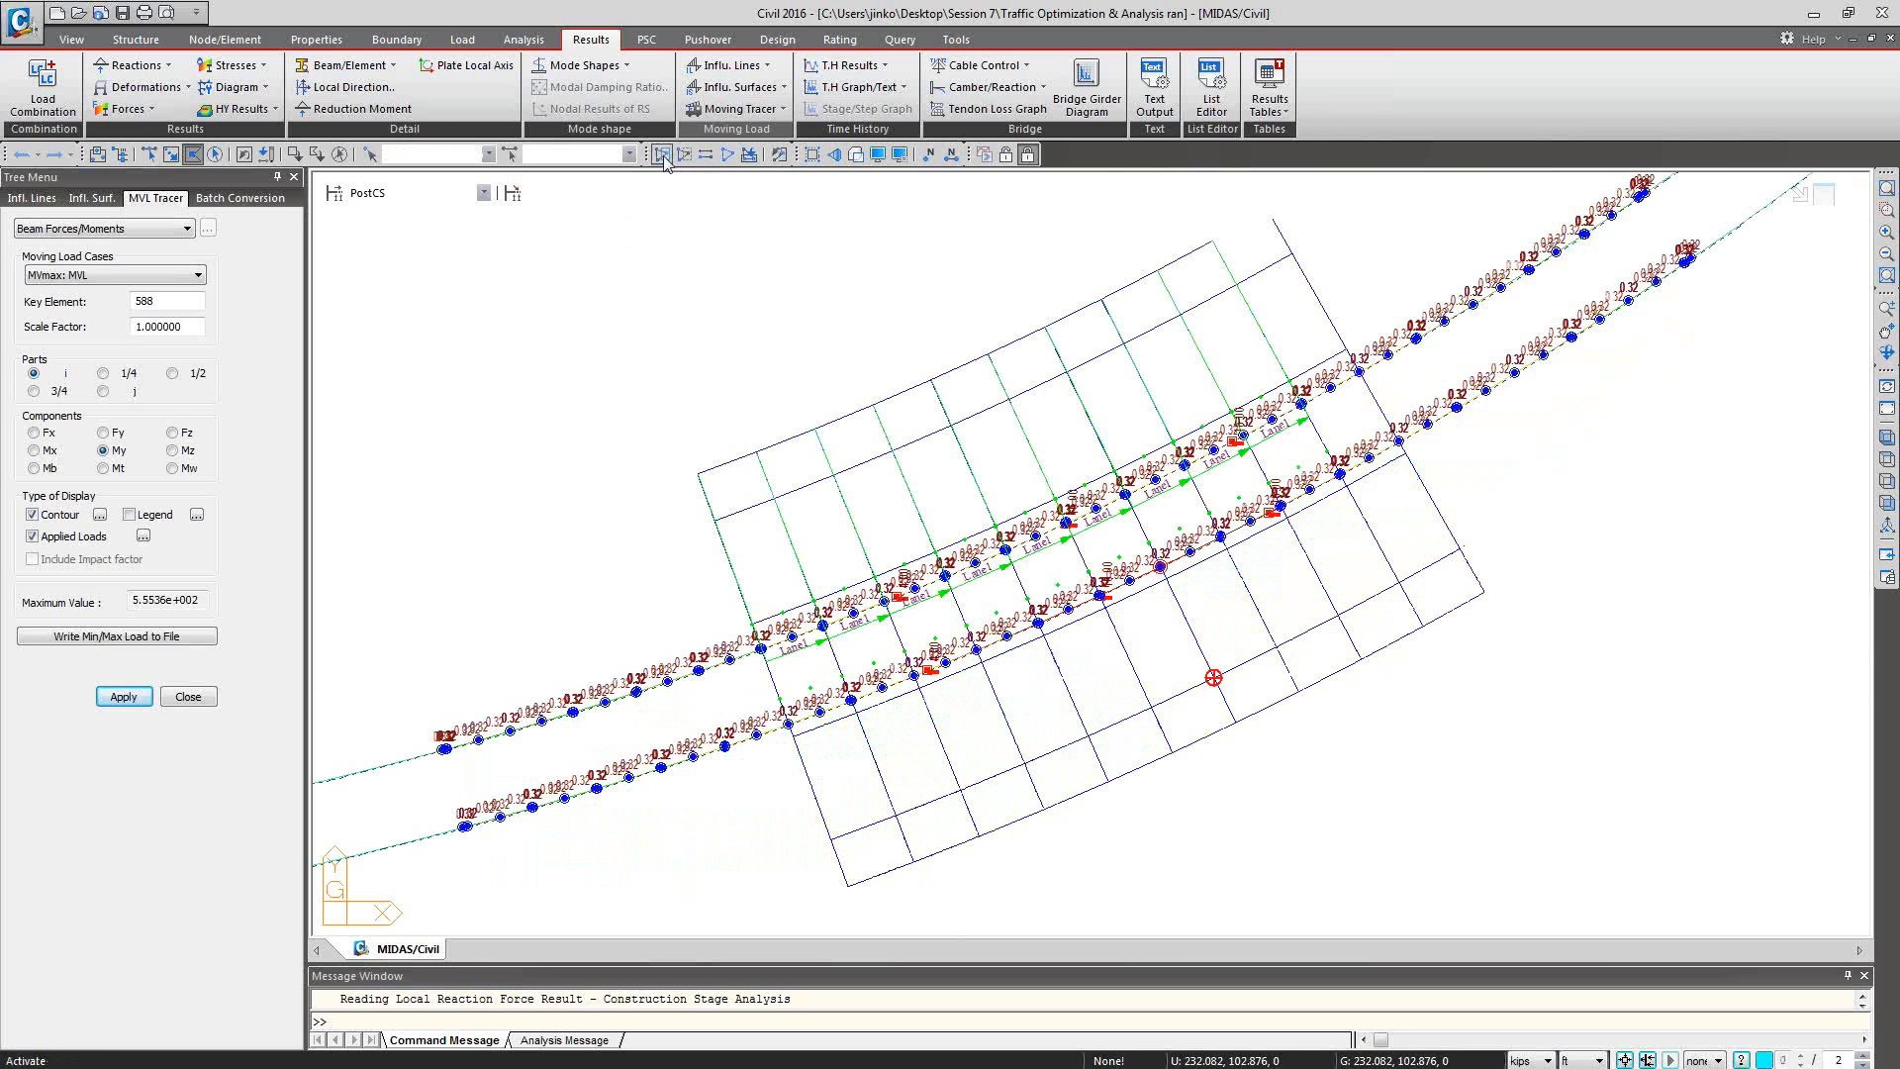
{"action": "left_click", "coordinate": [144, 535]}
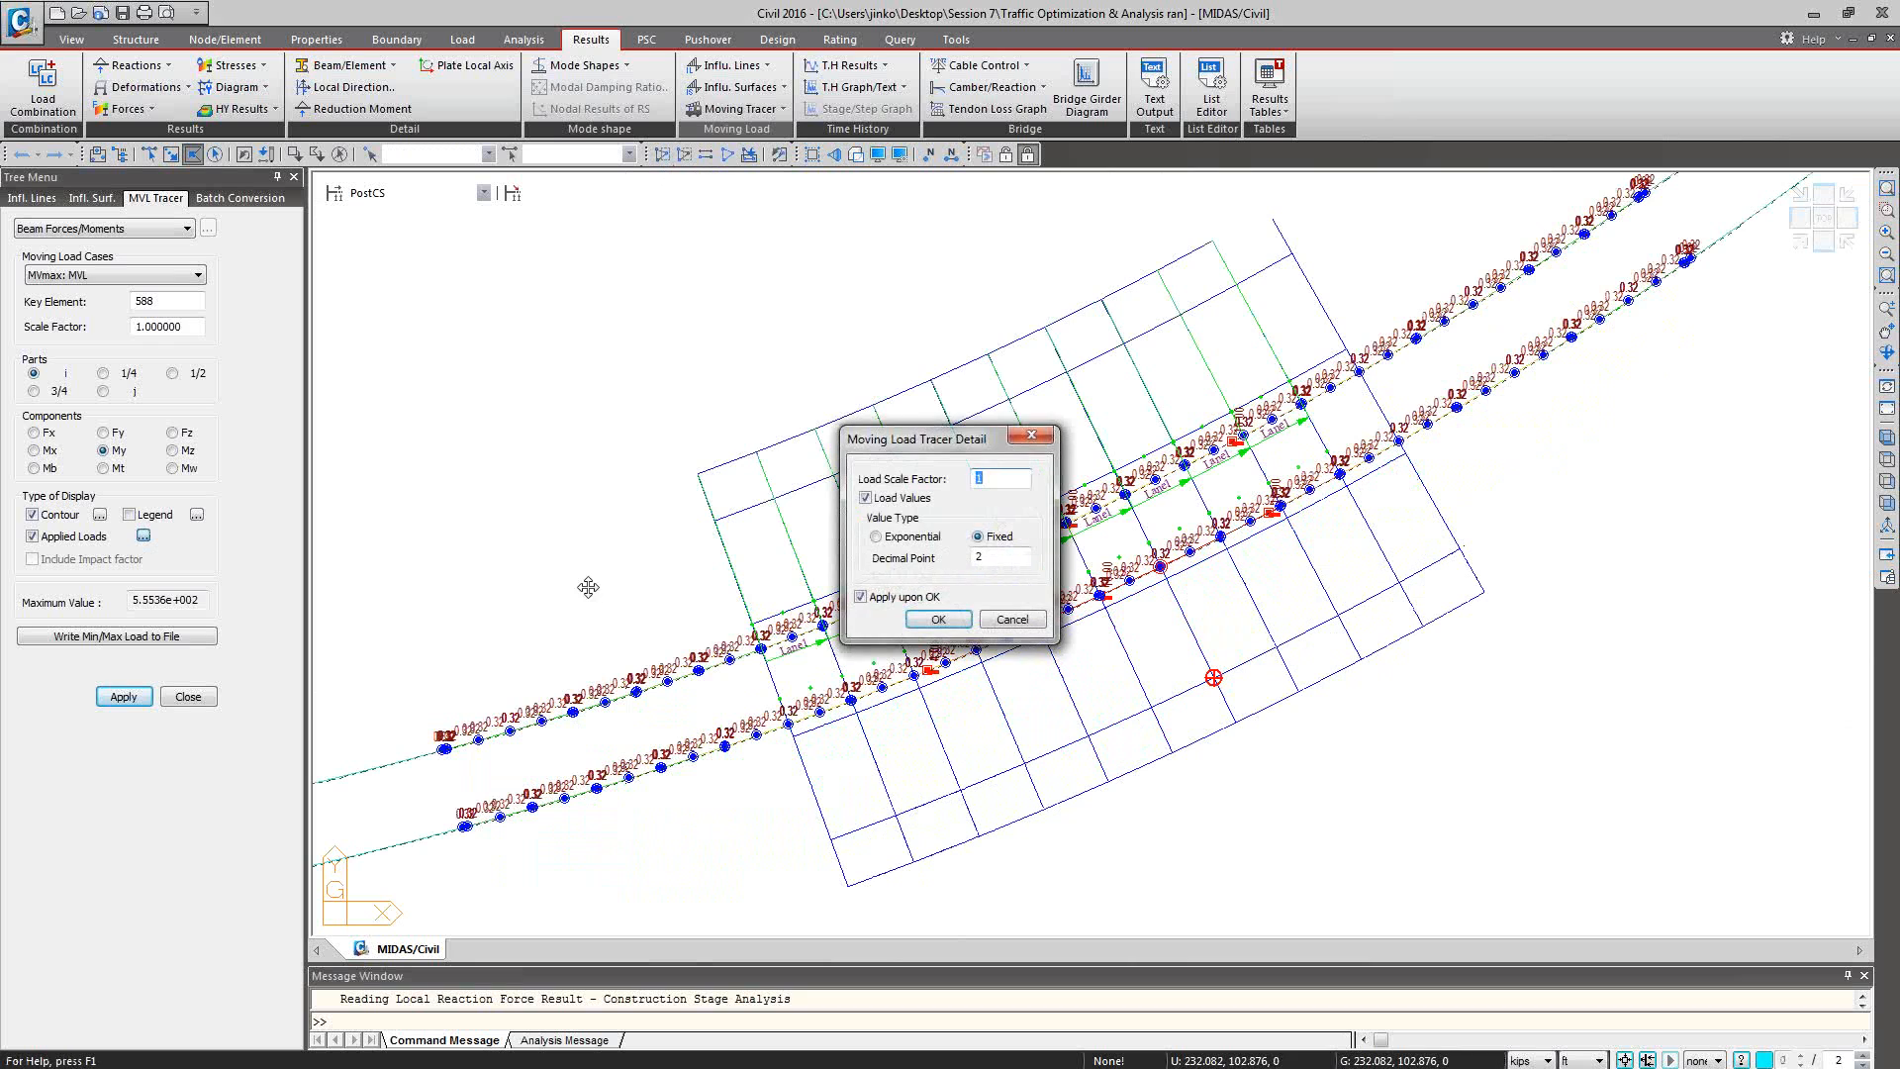
{"action": "left_click", "coordinate": [914, 623]}
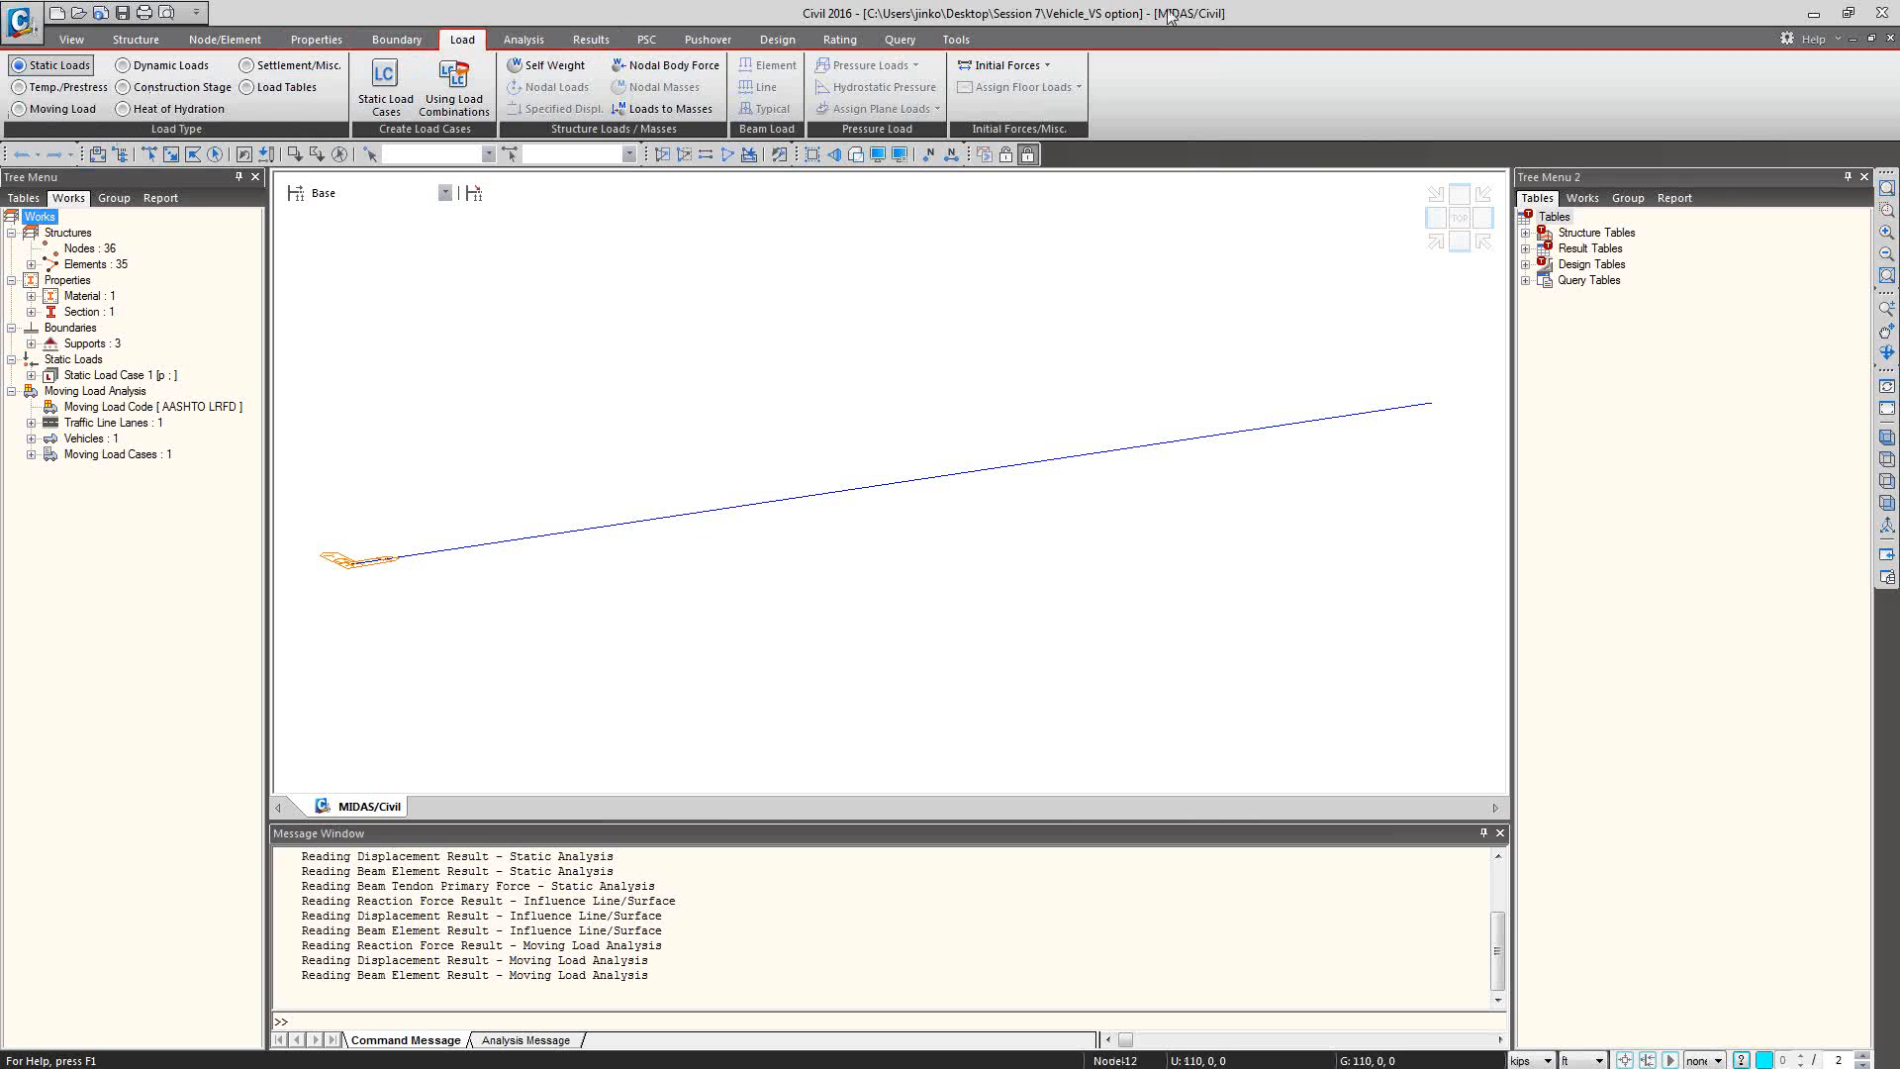
Open the user-defined vehicle Permit1 and examine the spacing of each axle in its definition.
{"action": "left_click", "coordinate": [30, 108]}
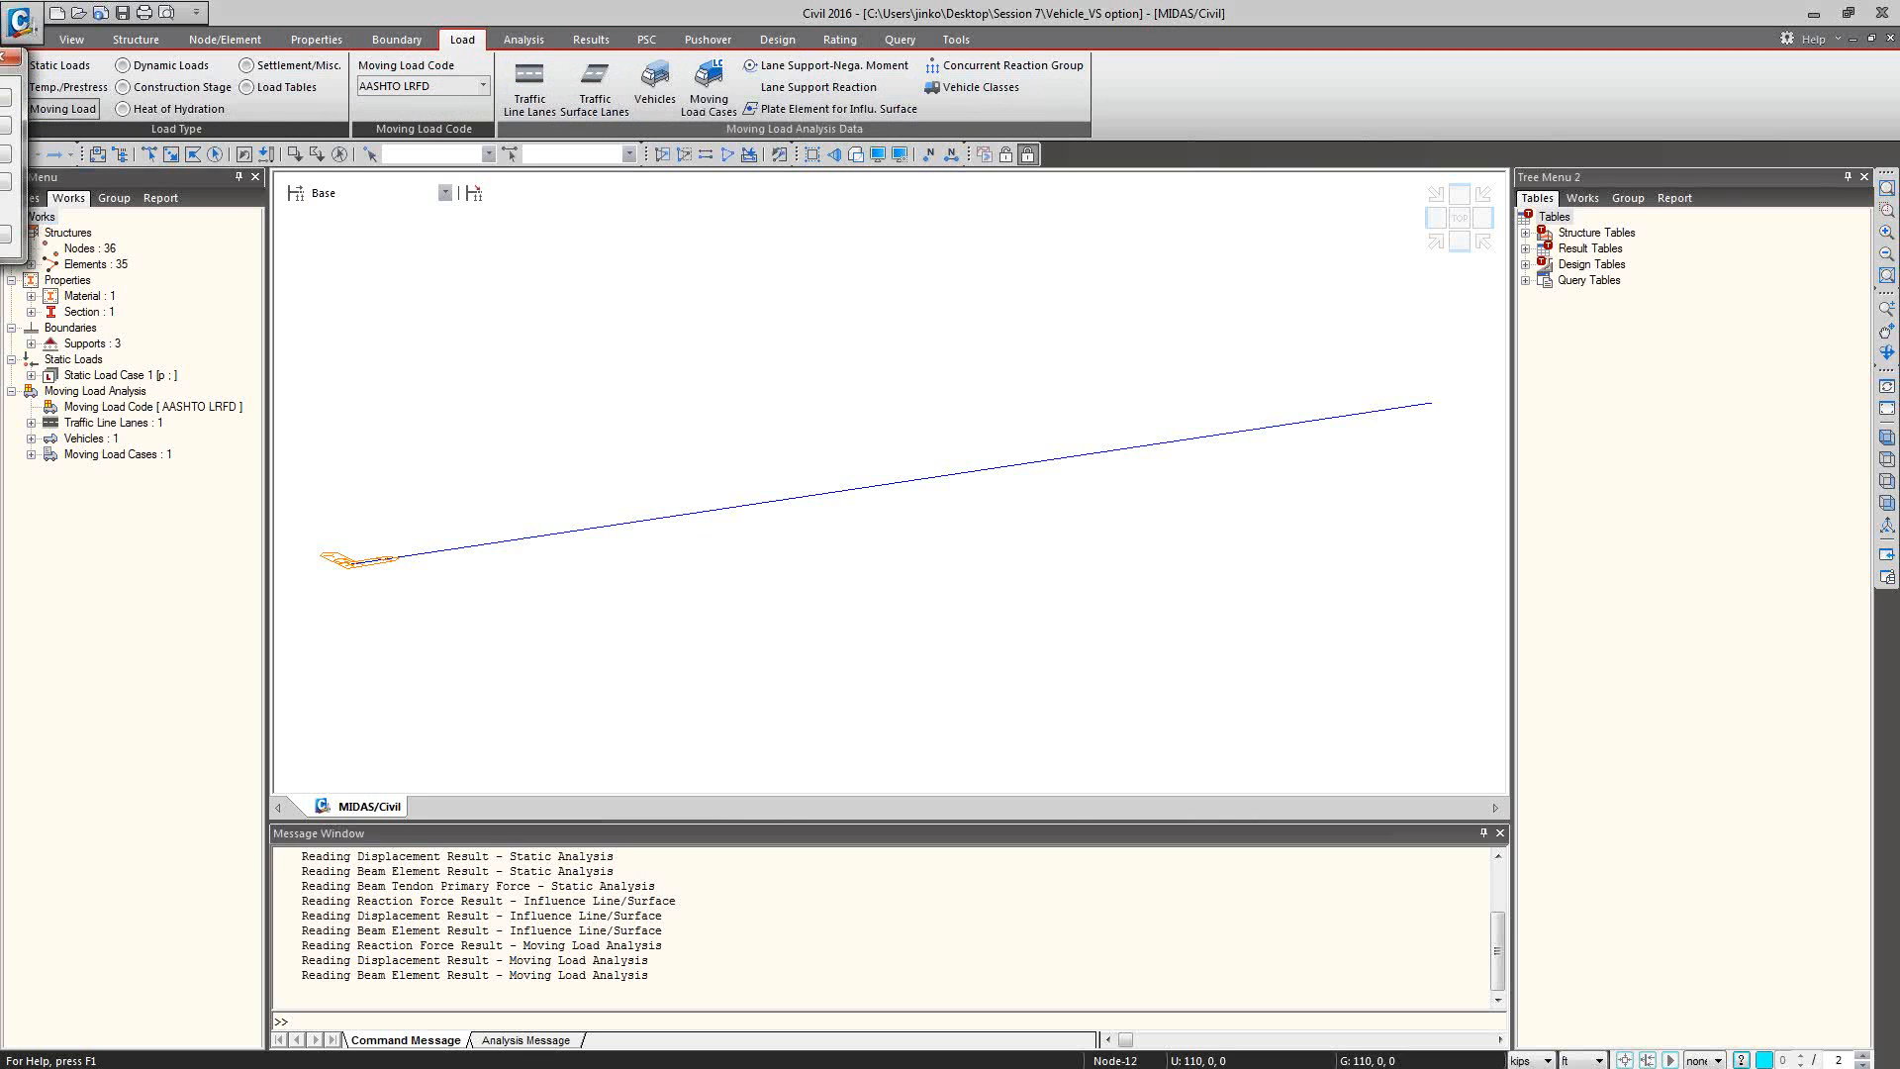
{"action": "left_click", "coordinate": [653, 80]}
{"action": "left_click_drag", "start_coordinate": [425, 157], "coordinate": [260, 174]}
{"action": "left_click", "coordinate": [127, 236]}
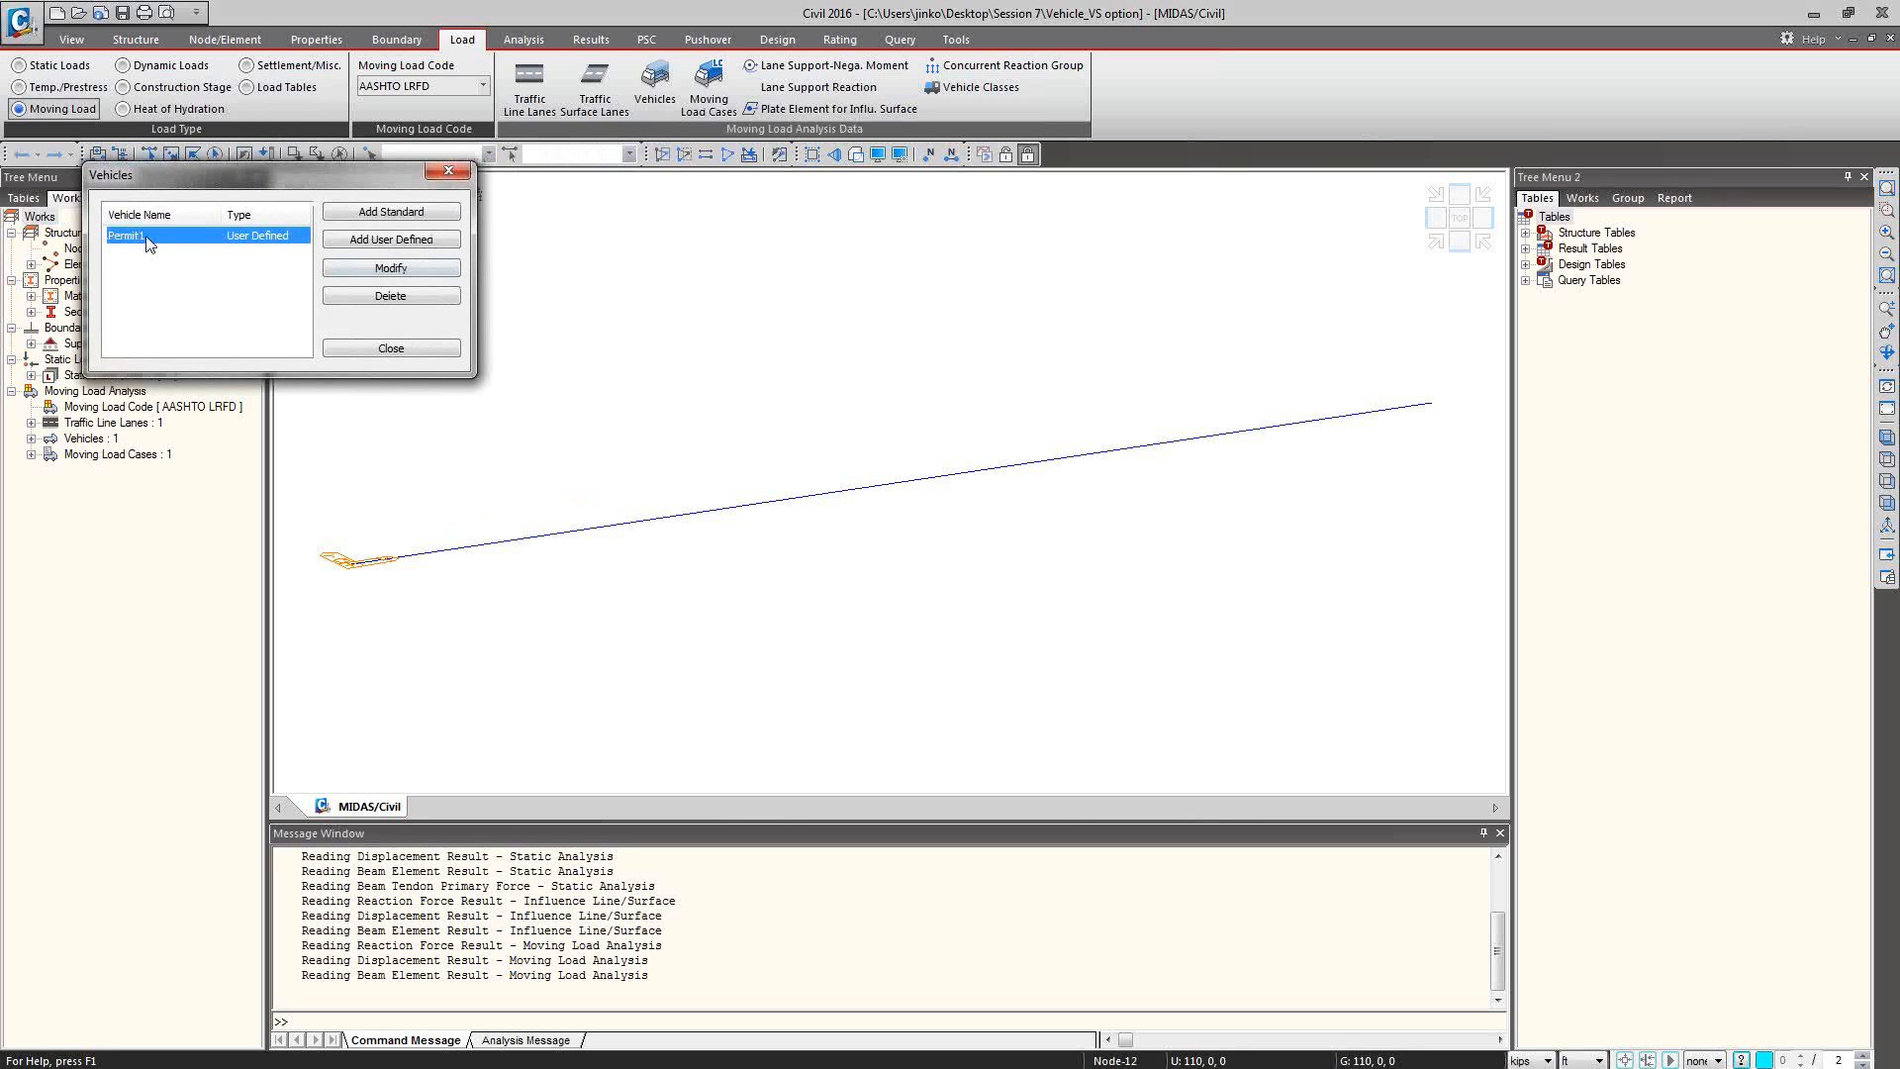
{"action": "left_click", "coordinate": [403, 271]}
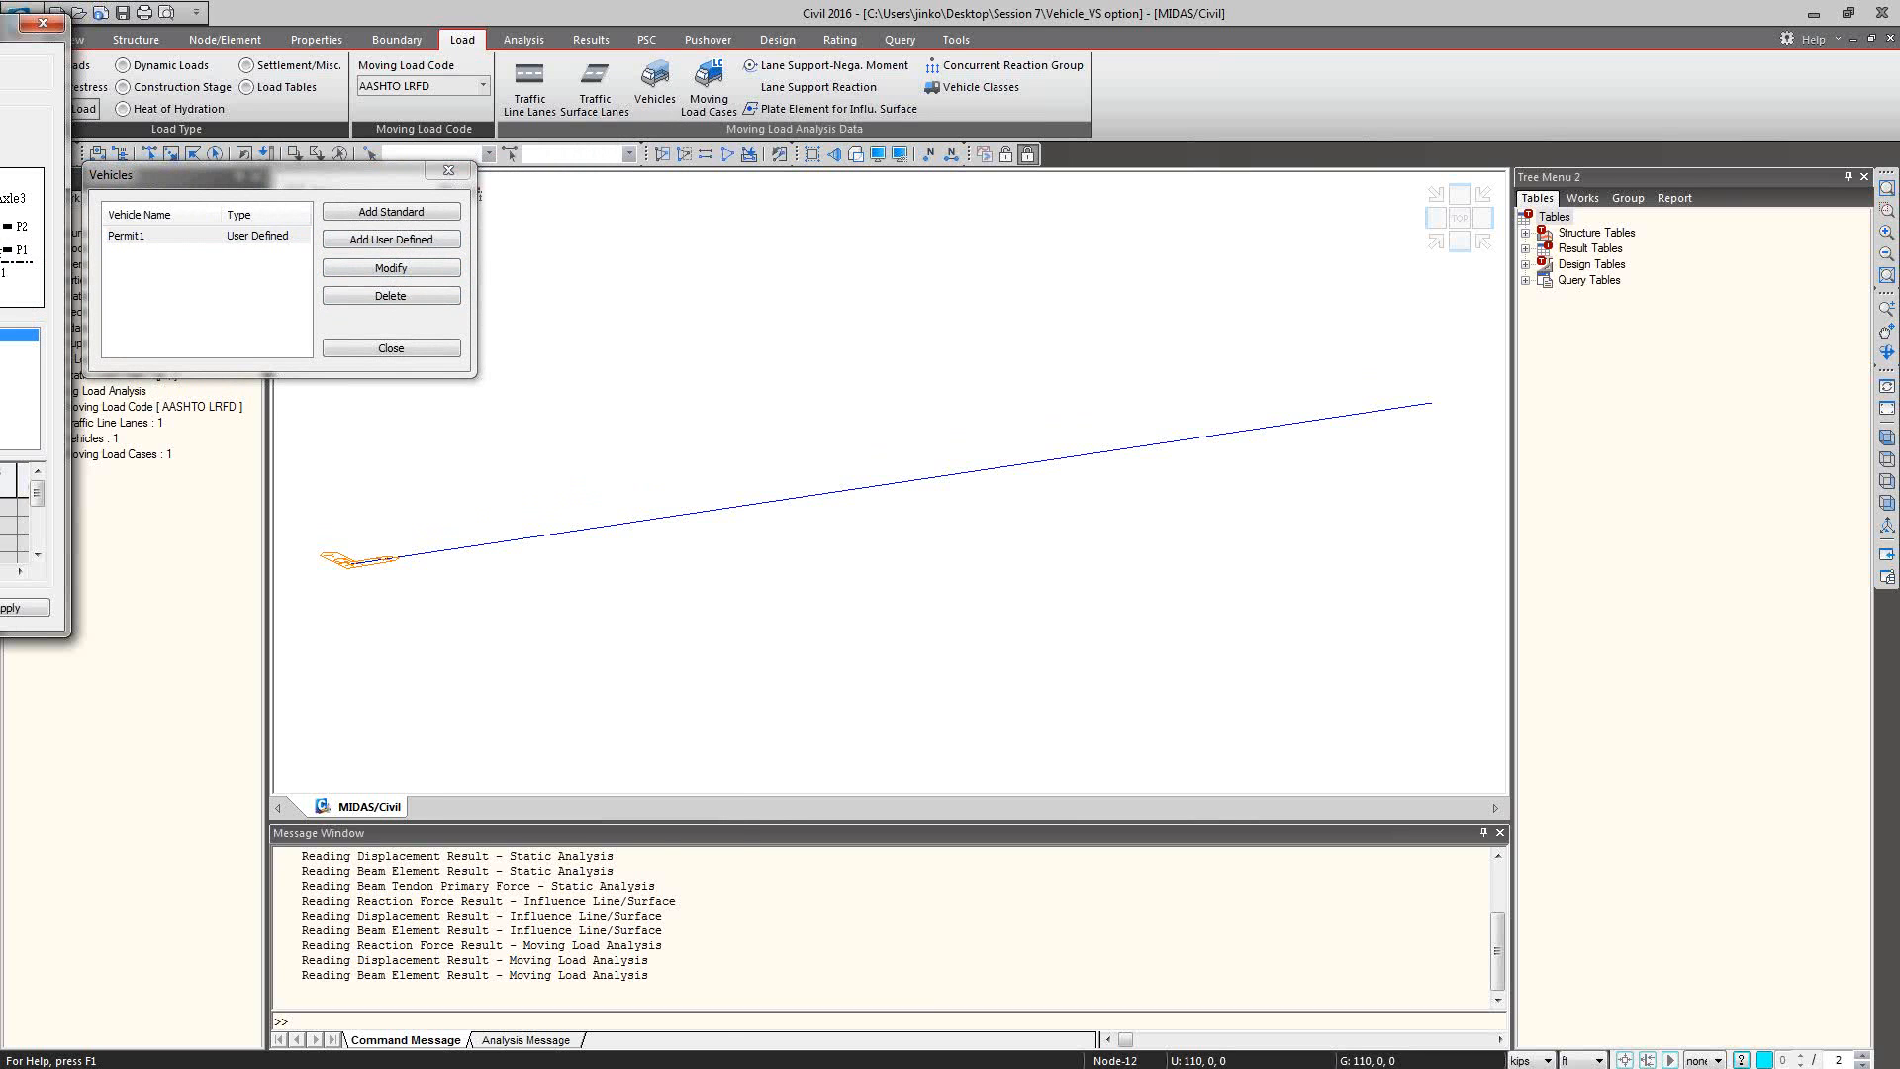
{"action": "left_click_drag", "start_coordinate": [2, 27], "coordinate": [948, 199]}
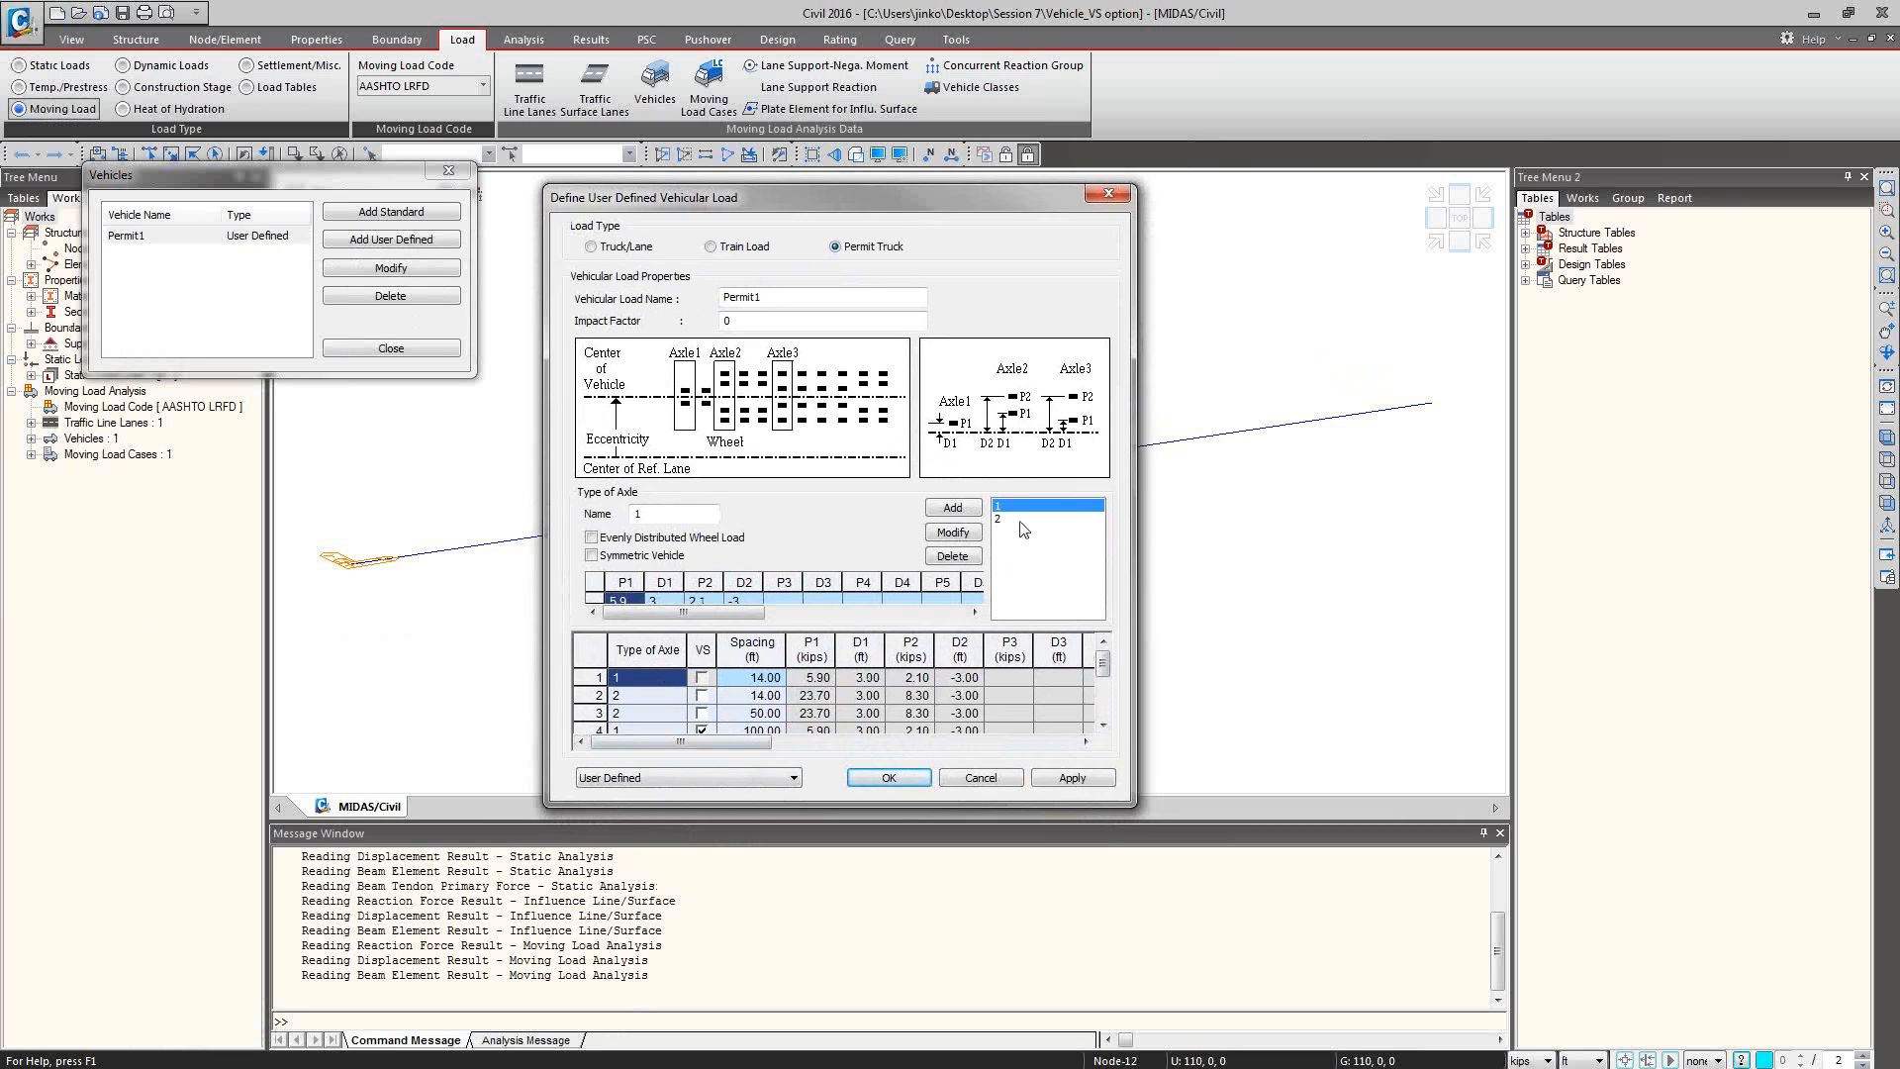
{"action": "left_click", "coordinate": [769, 679]}
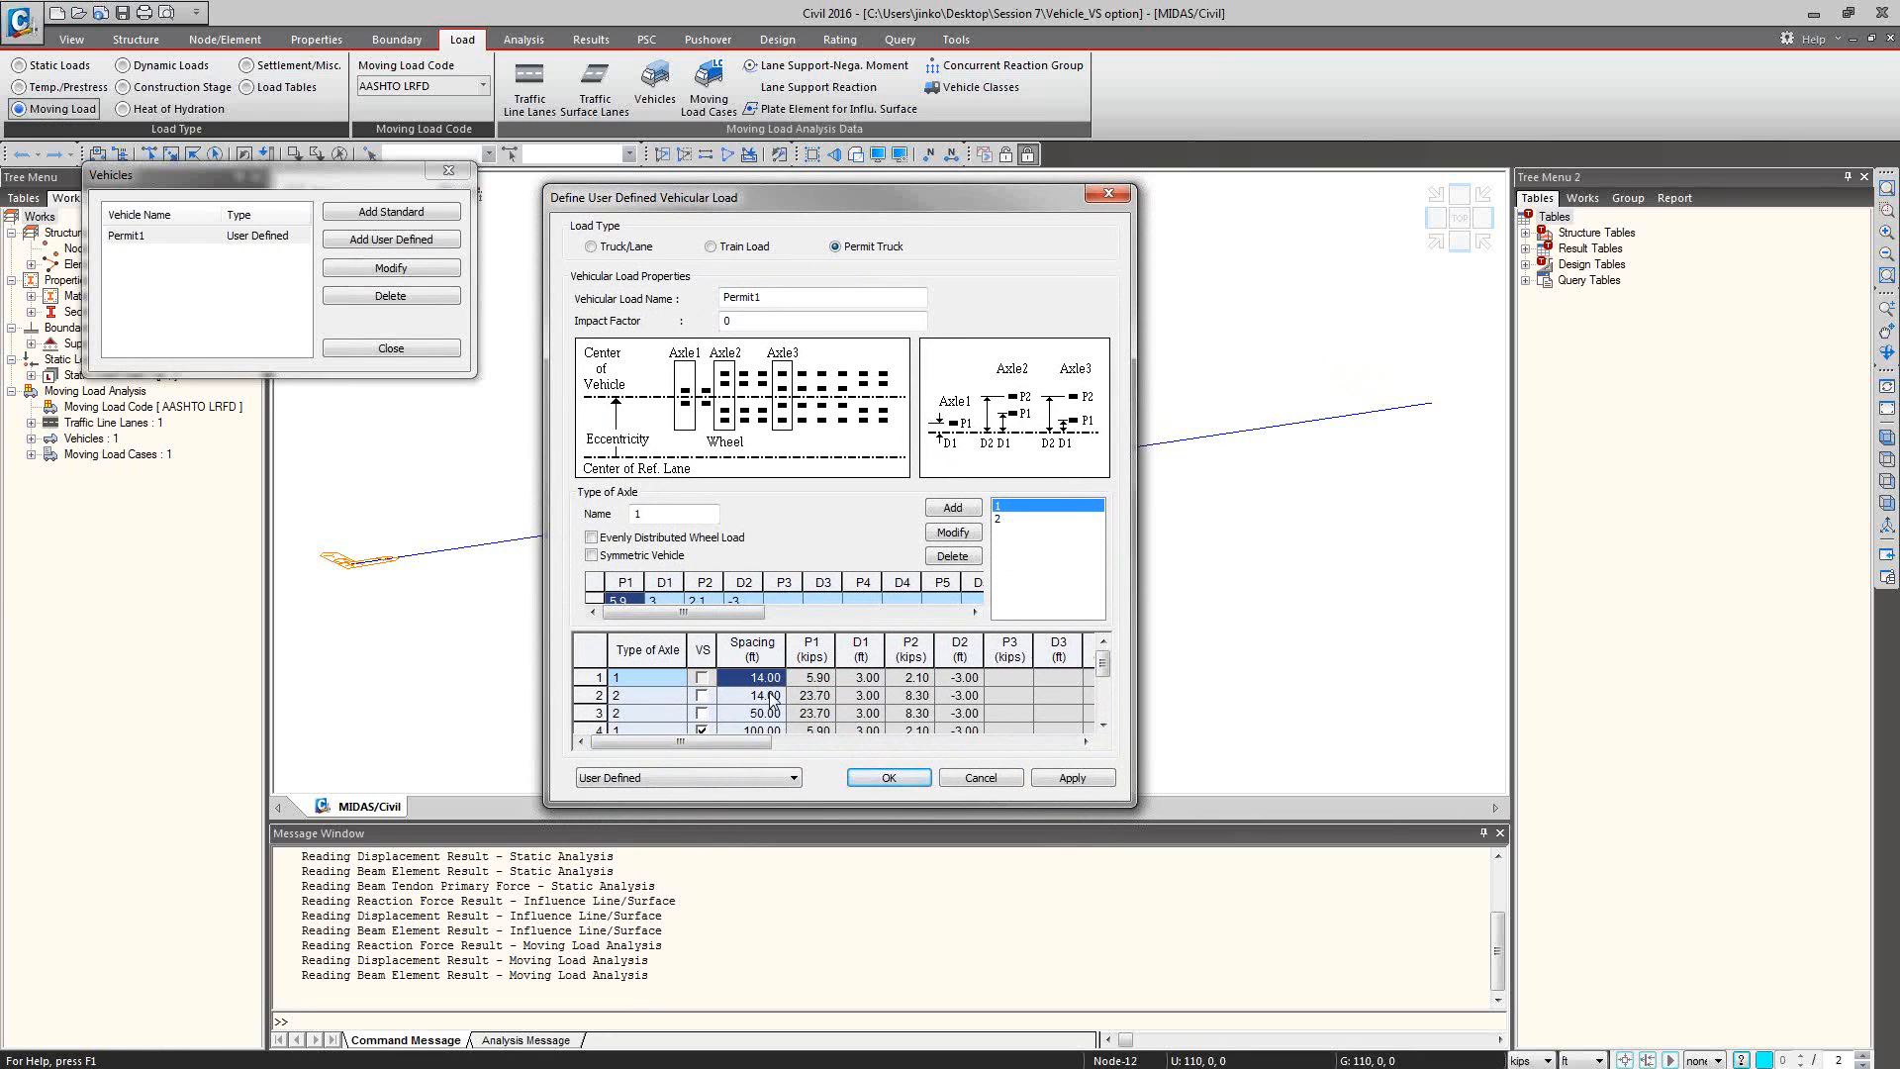
{"action": "left_click", "coordinate": [771, 698]}
{"action": "left_click", "coordinate": [771, 713]}
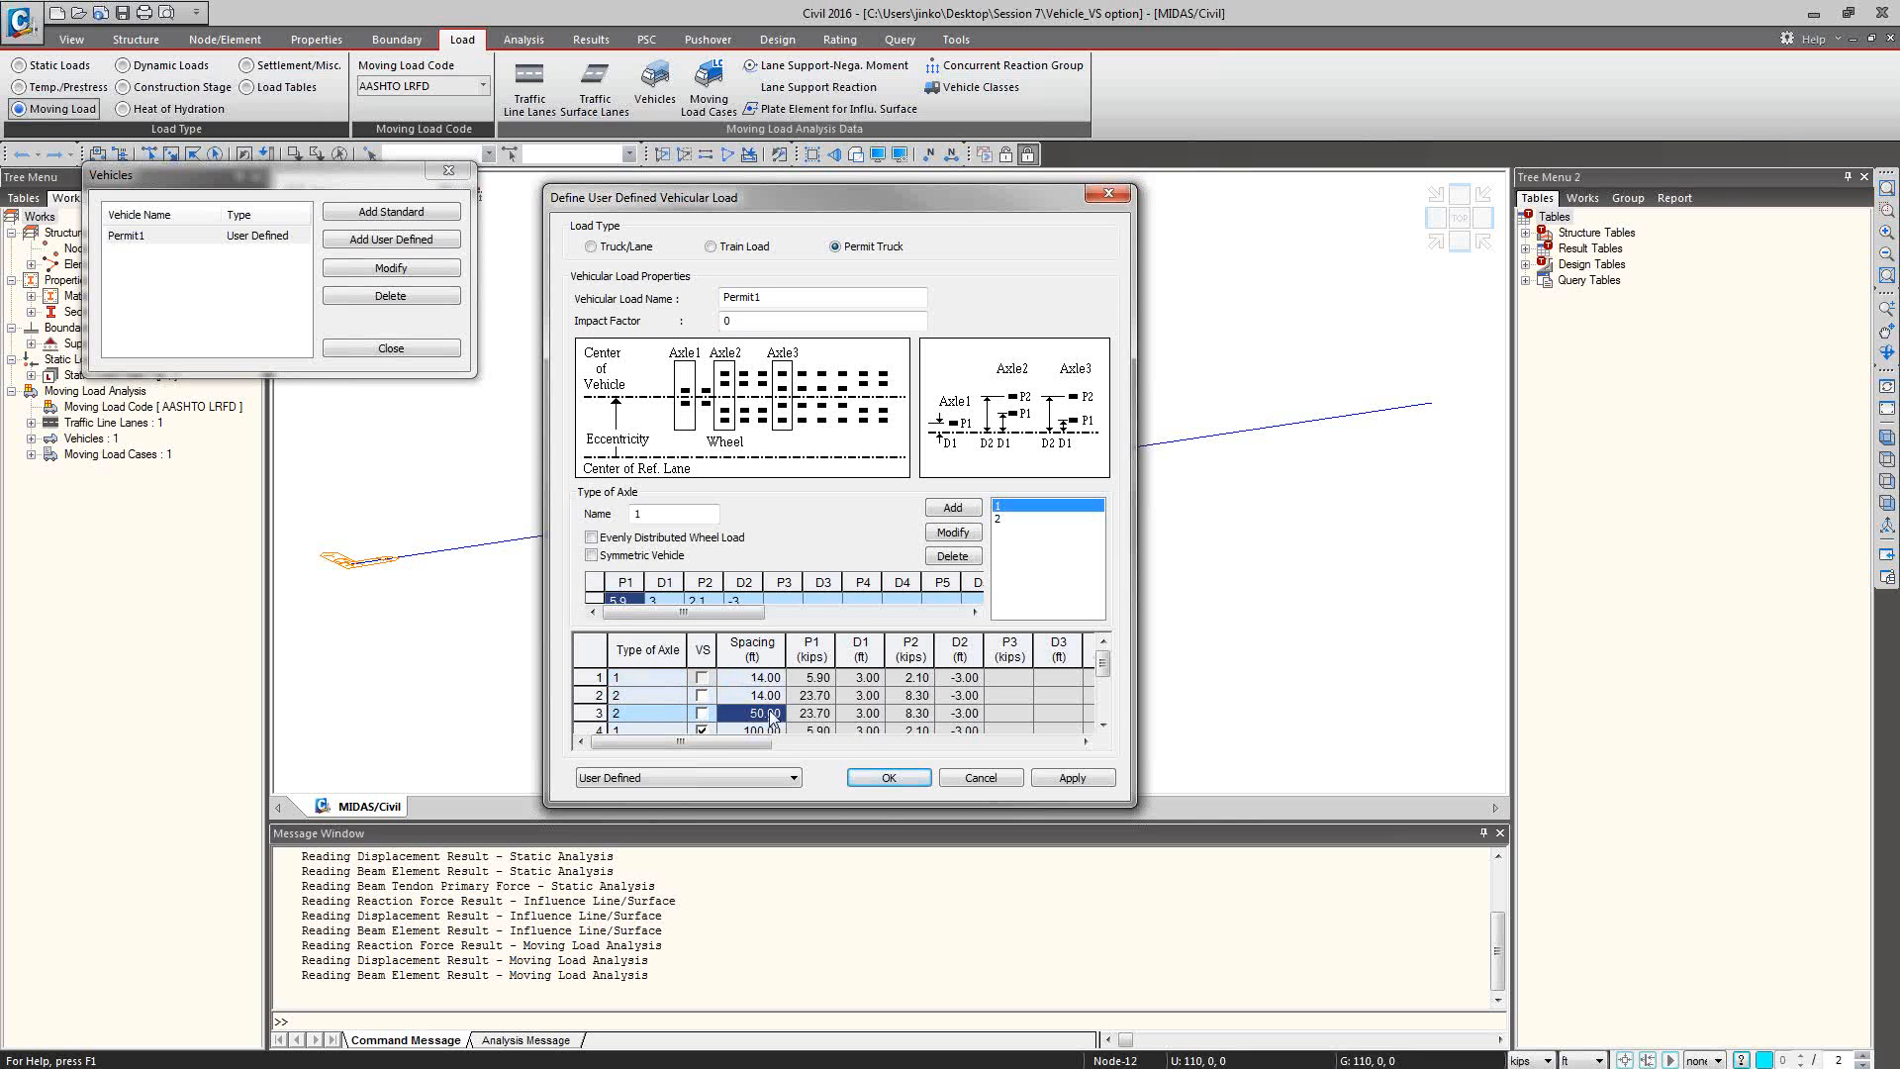
{"action": "scroll", "coordinate": [773, 718], "scroll_direction": "down", "scroll_amount": 2}
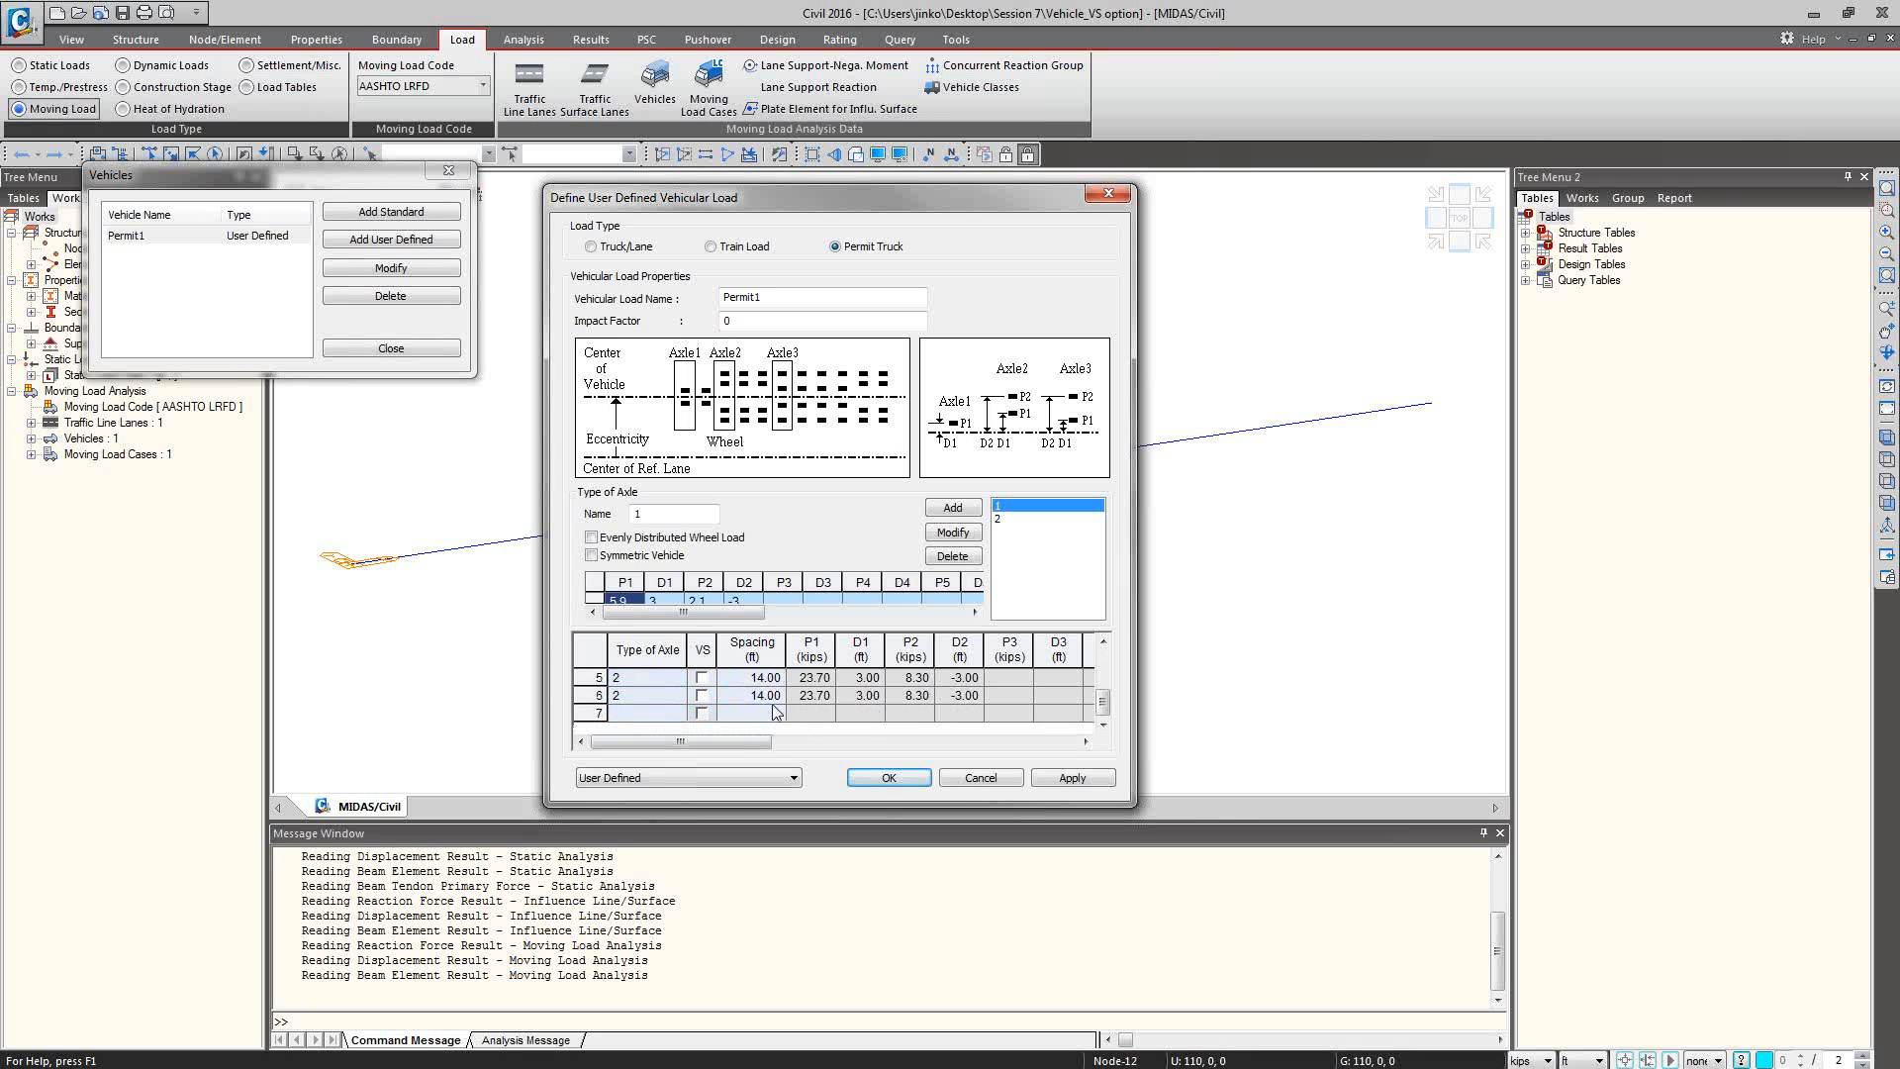
{"action": "scroll", "coordinate": [773, 705], "scroll_direction": "up", "scroll_amount": 2}
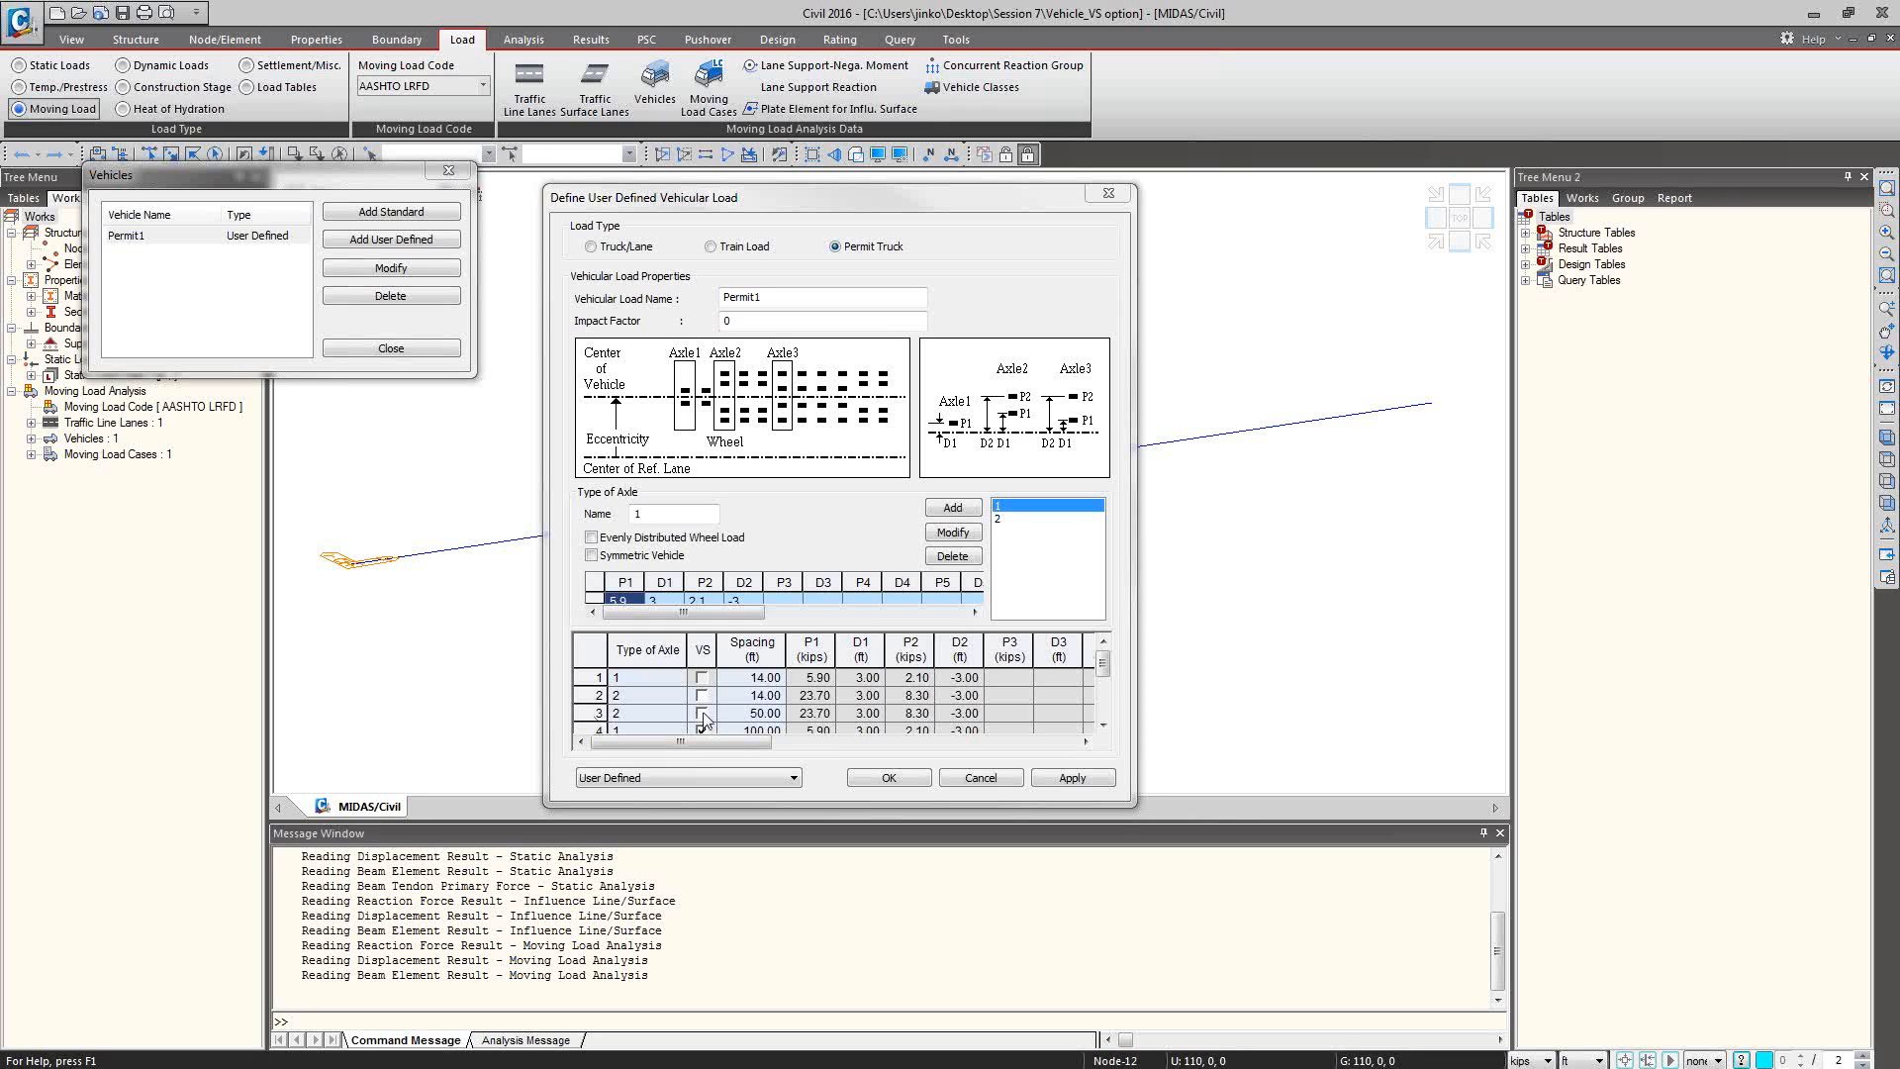
Try the variable spacing option on axle row 3 of Permit1, return it to row 4, and discard the edits.
{"action": "left_click", "coordinate": [701, 714]}
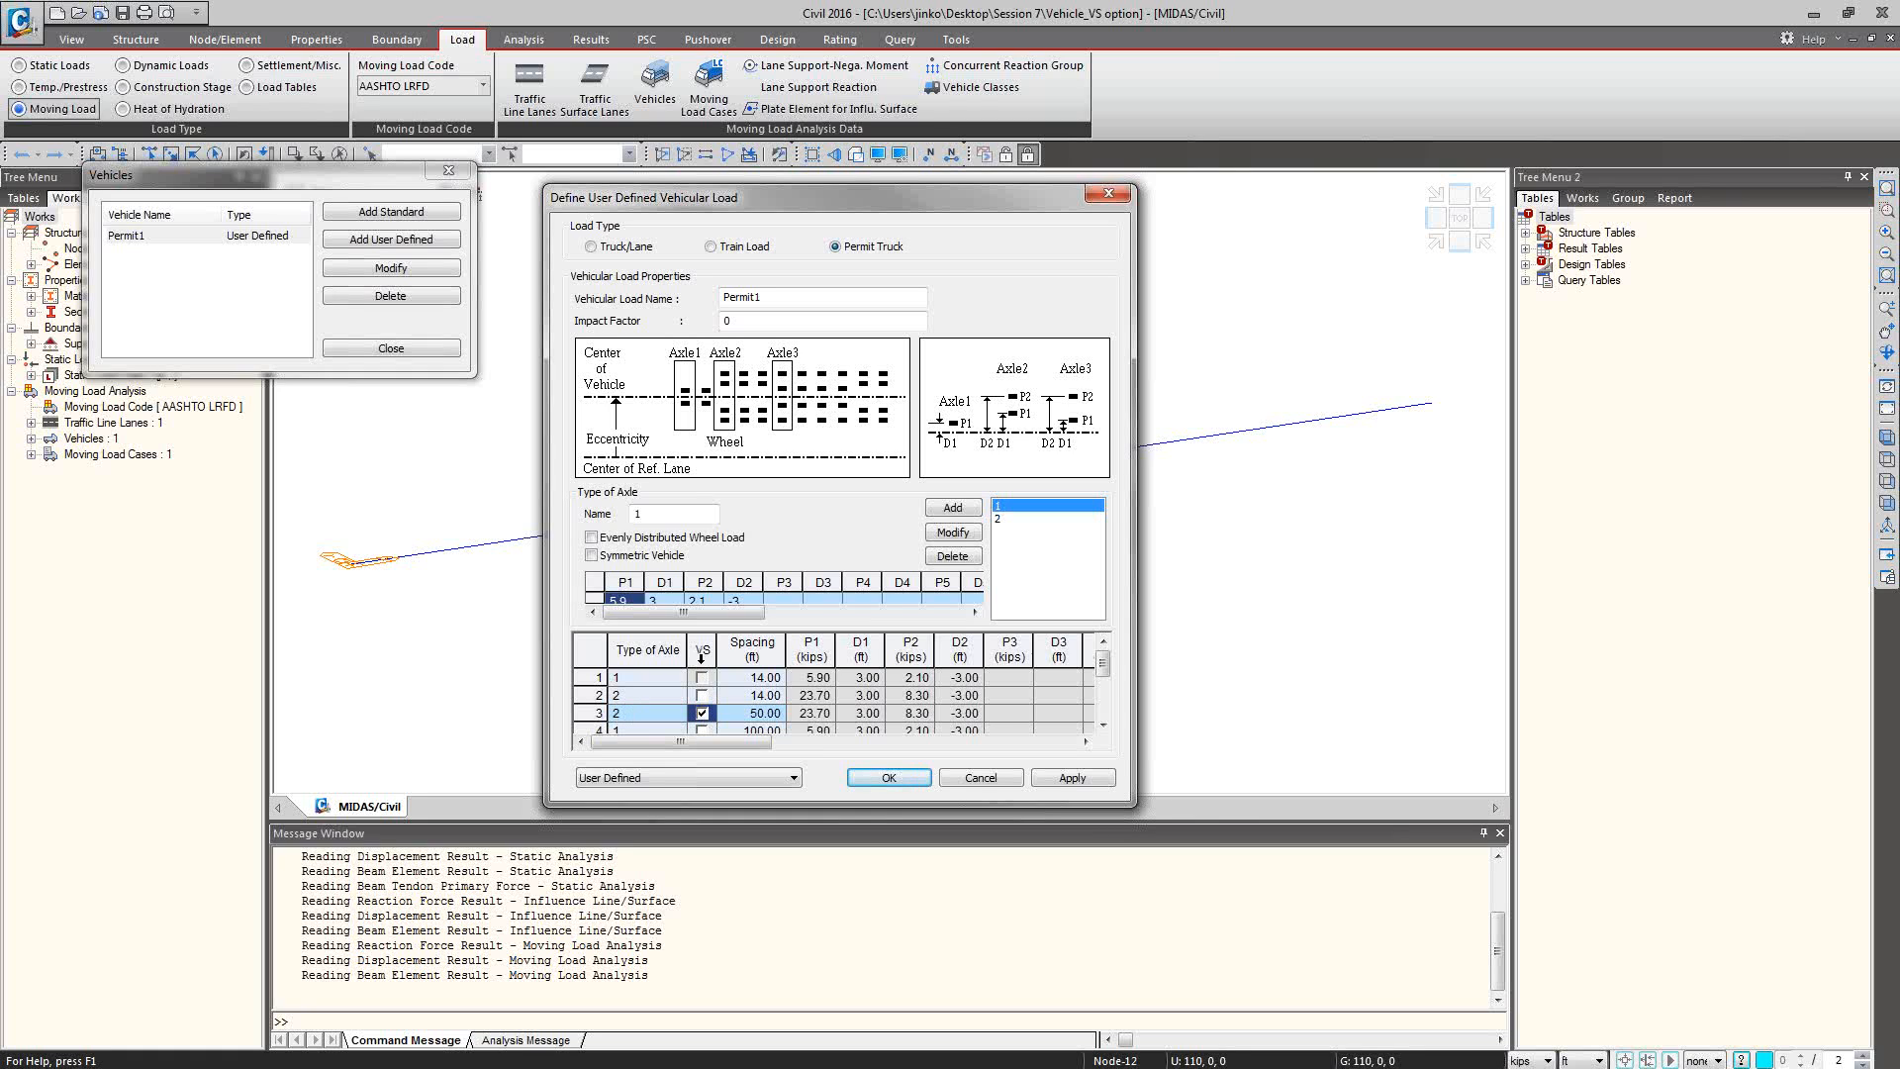
{"action": "left_click", "coordinate": [704, 730]}
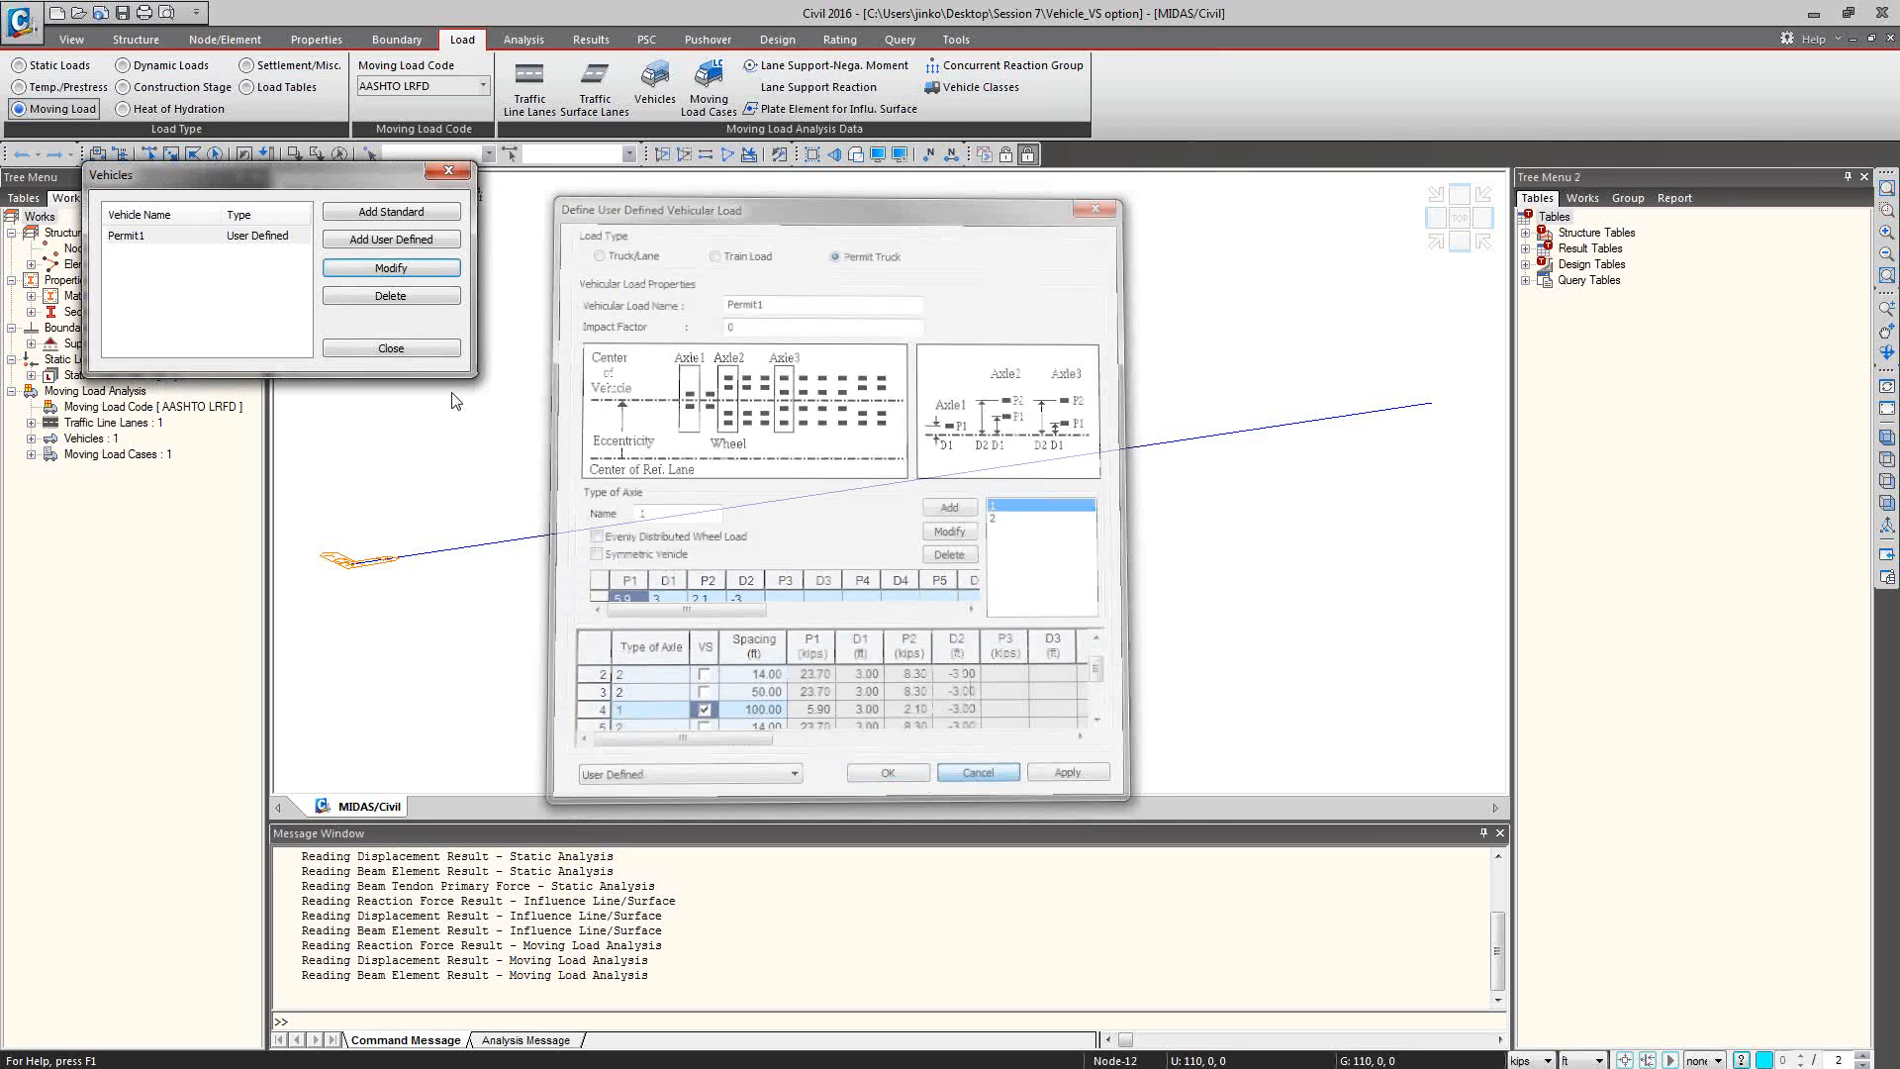
{"action": "left_click", "coordinate": [980, 778]}
{"action": "left_click", "coordinate": [391, 348]}
Trace the MVmax: MVL load position for the My moment at key element 15, with element numbers shown in front view.
{"action": "left_click", "coordinate": [590, 42]}
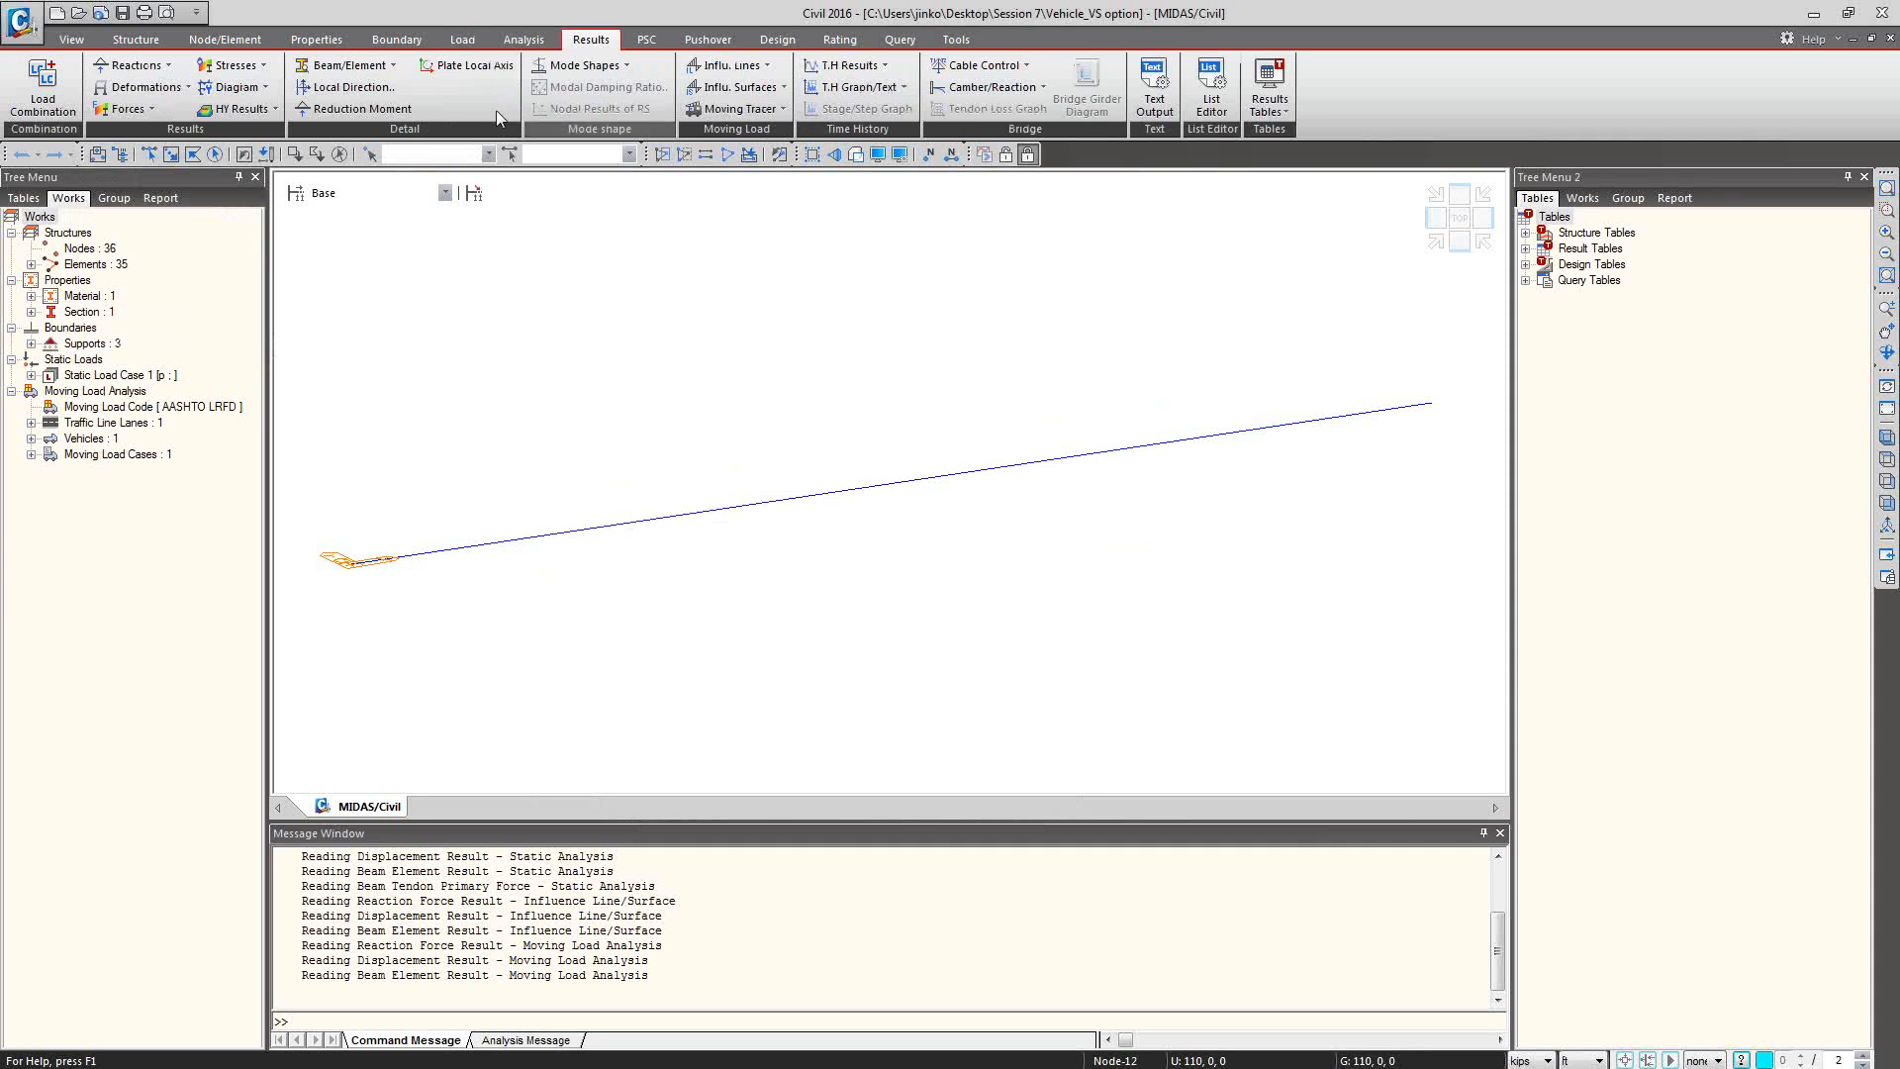
{"action": "left_click", "coordinate": [709, 111]}
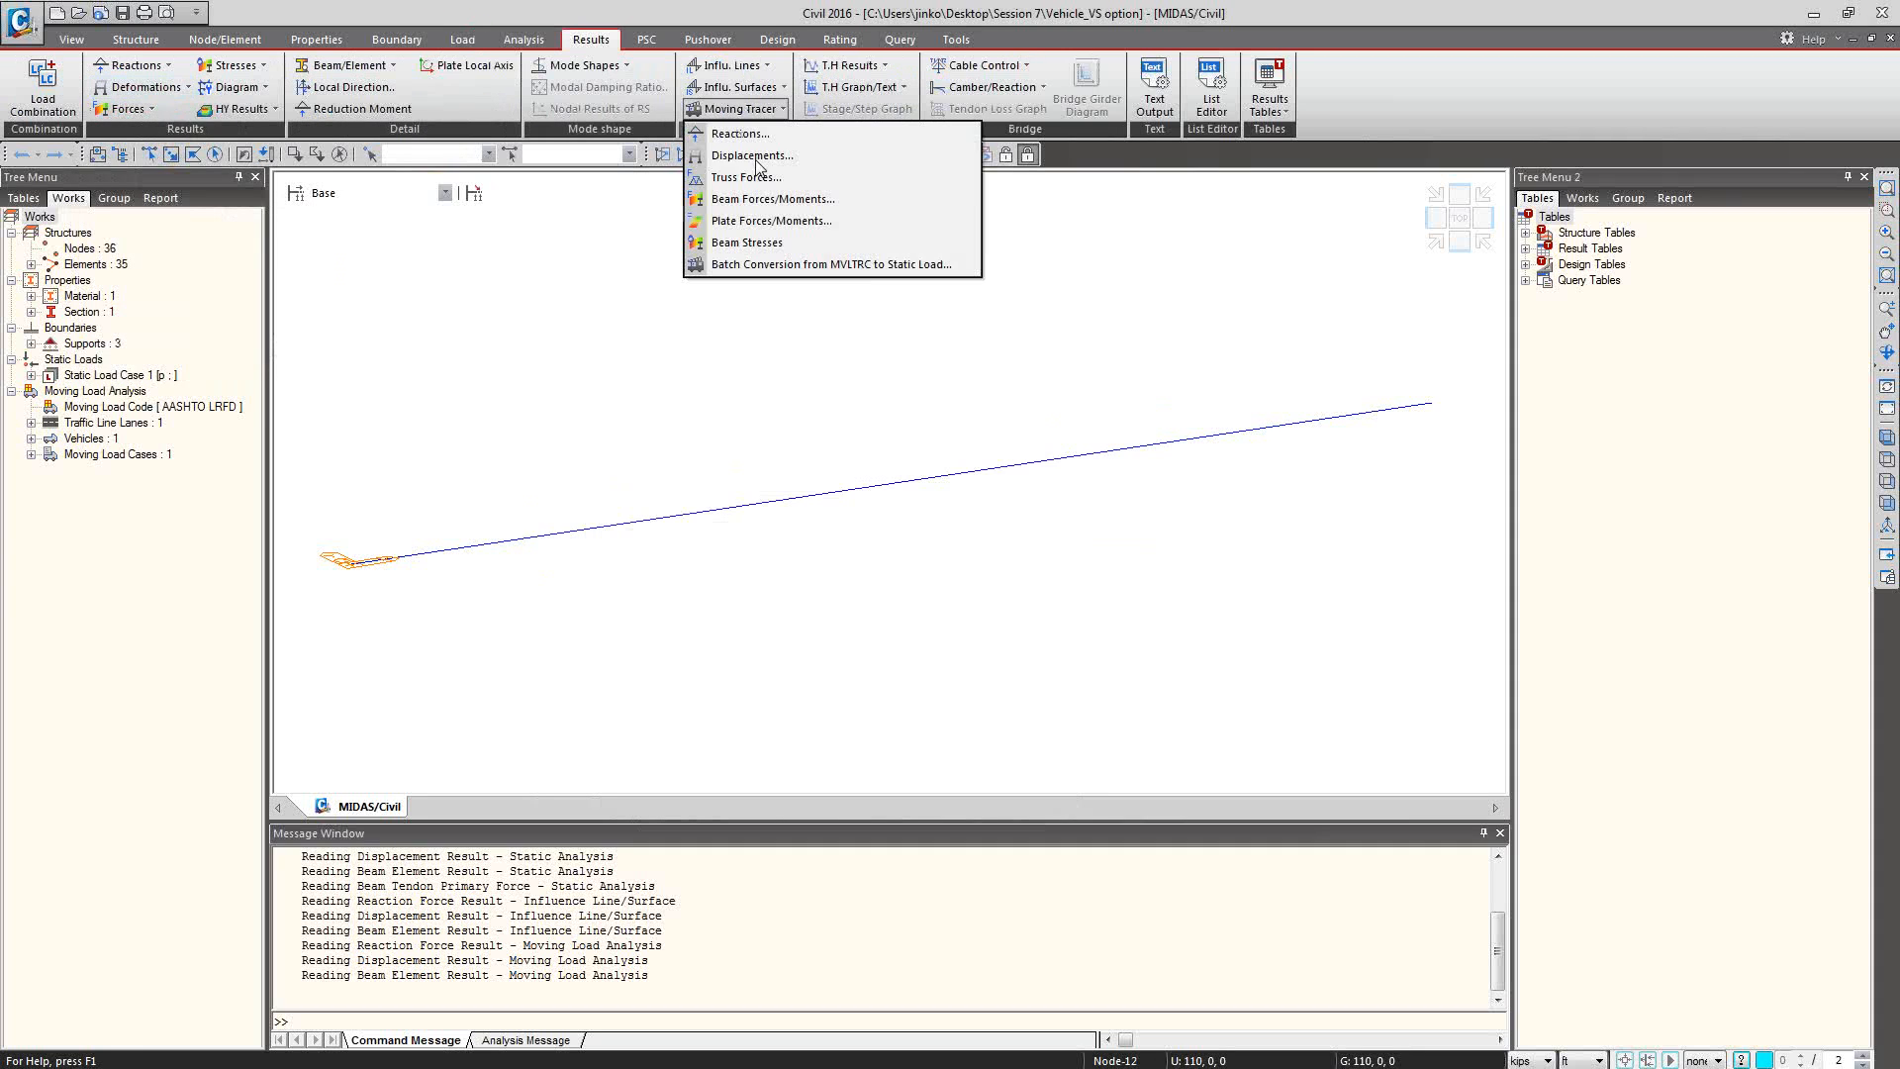
{"action": "left_click", "coordinate": [747, 195]}
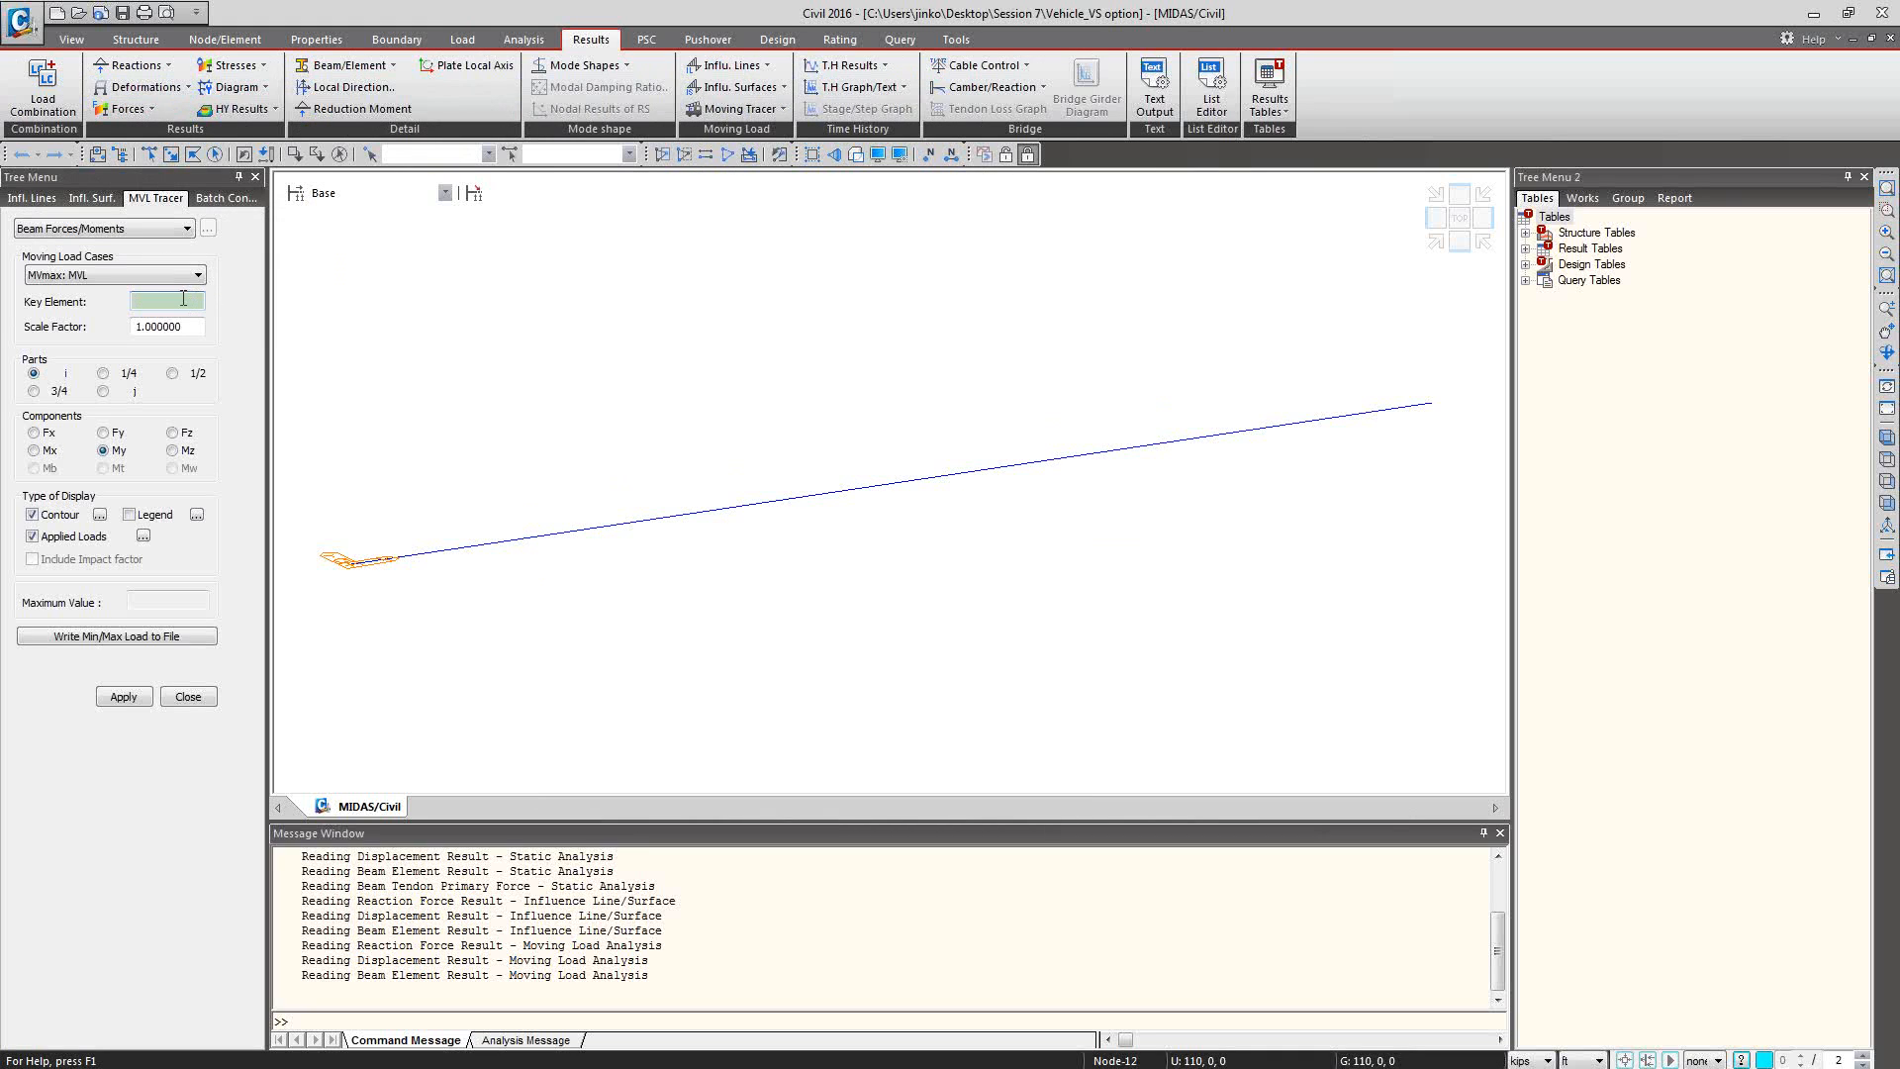
{"action": "left_click", "coordinate": [183, 301]}
{"action": "type", "text": "15."}
{"action": "left_click", "coordinate": [124, 697]}
{"action": "left_click", "coordinate": [954, 157]}
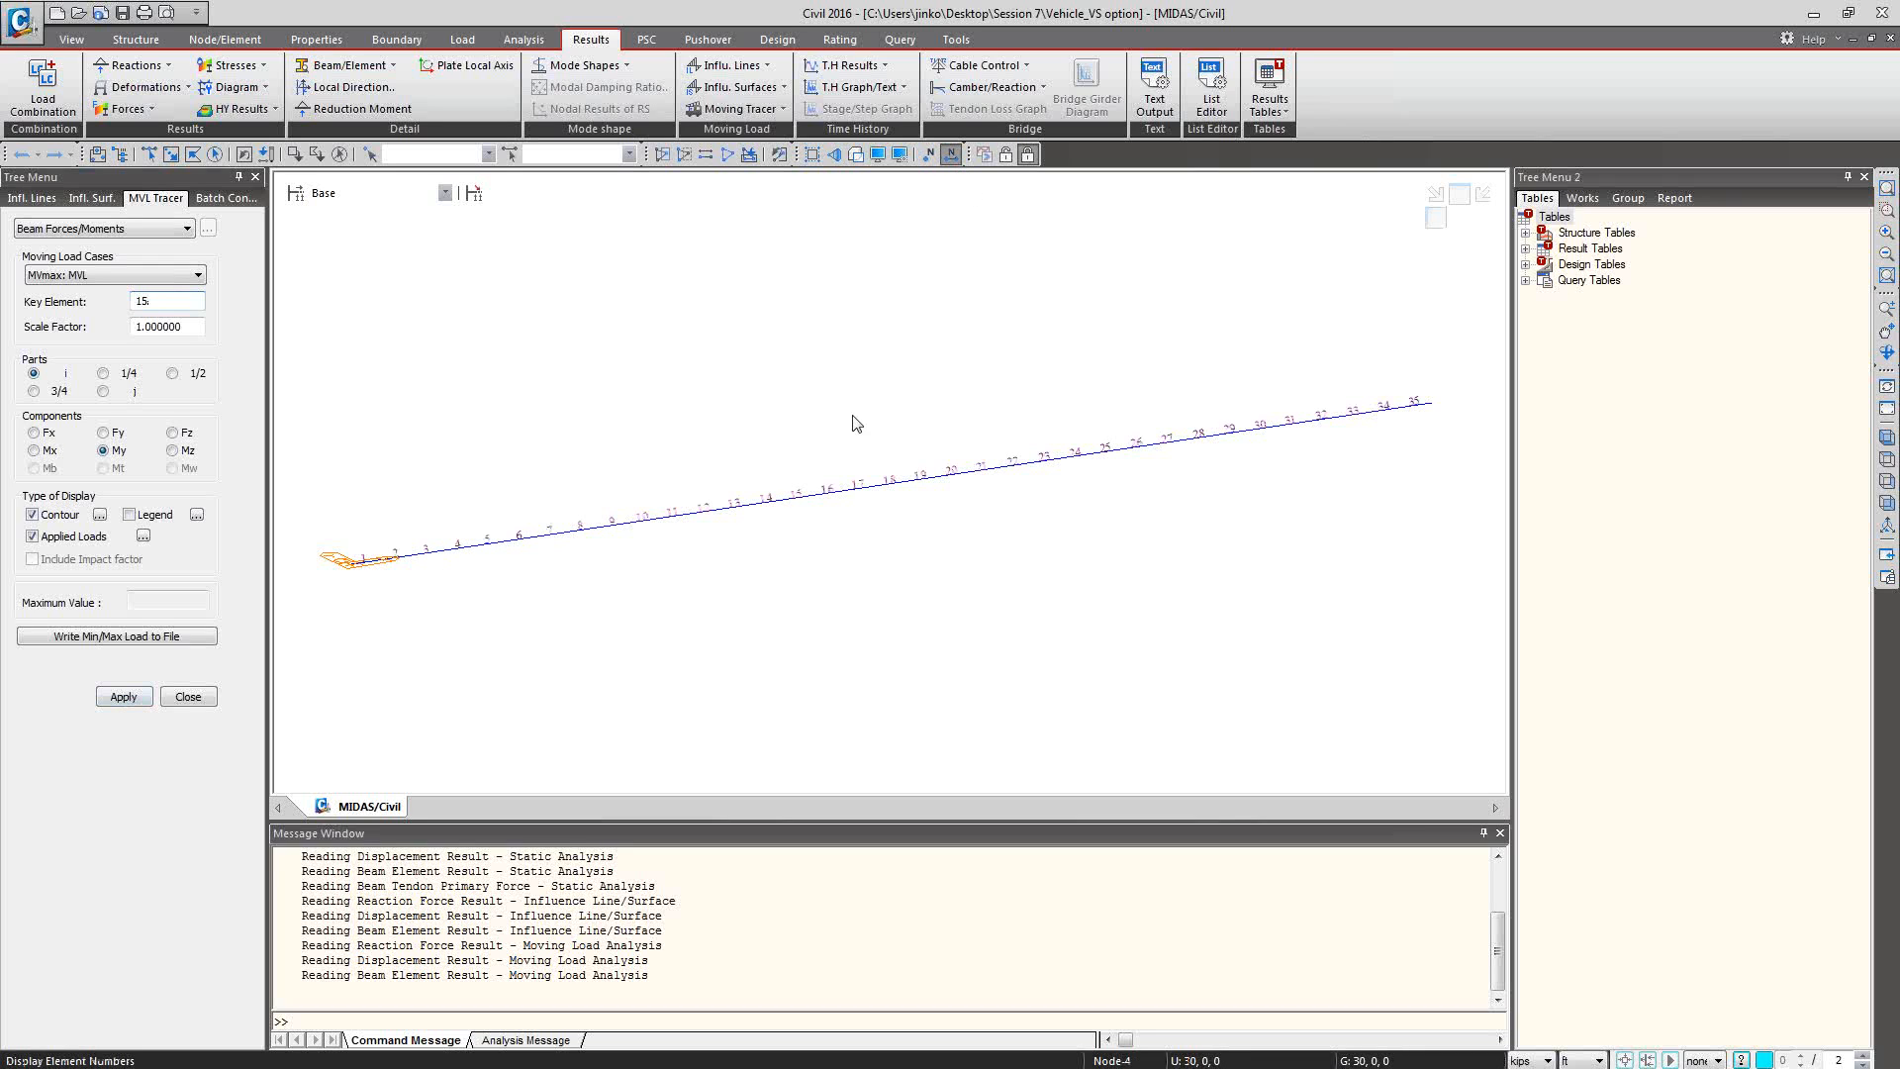
{"action": "left_click", "coordinate": [1461, 246]}
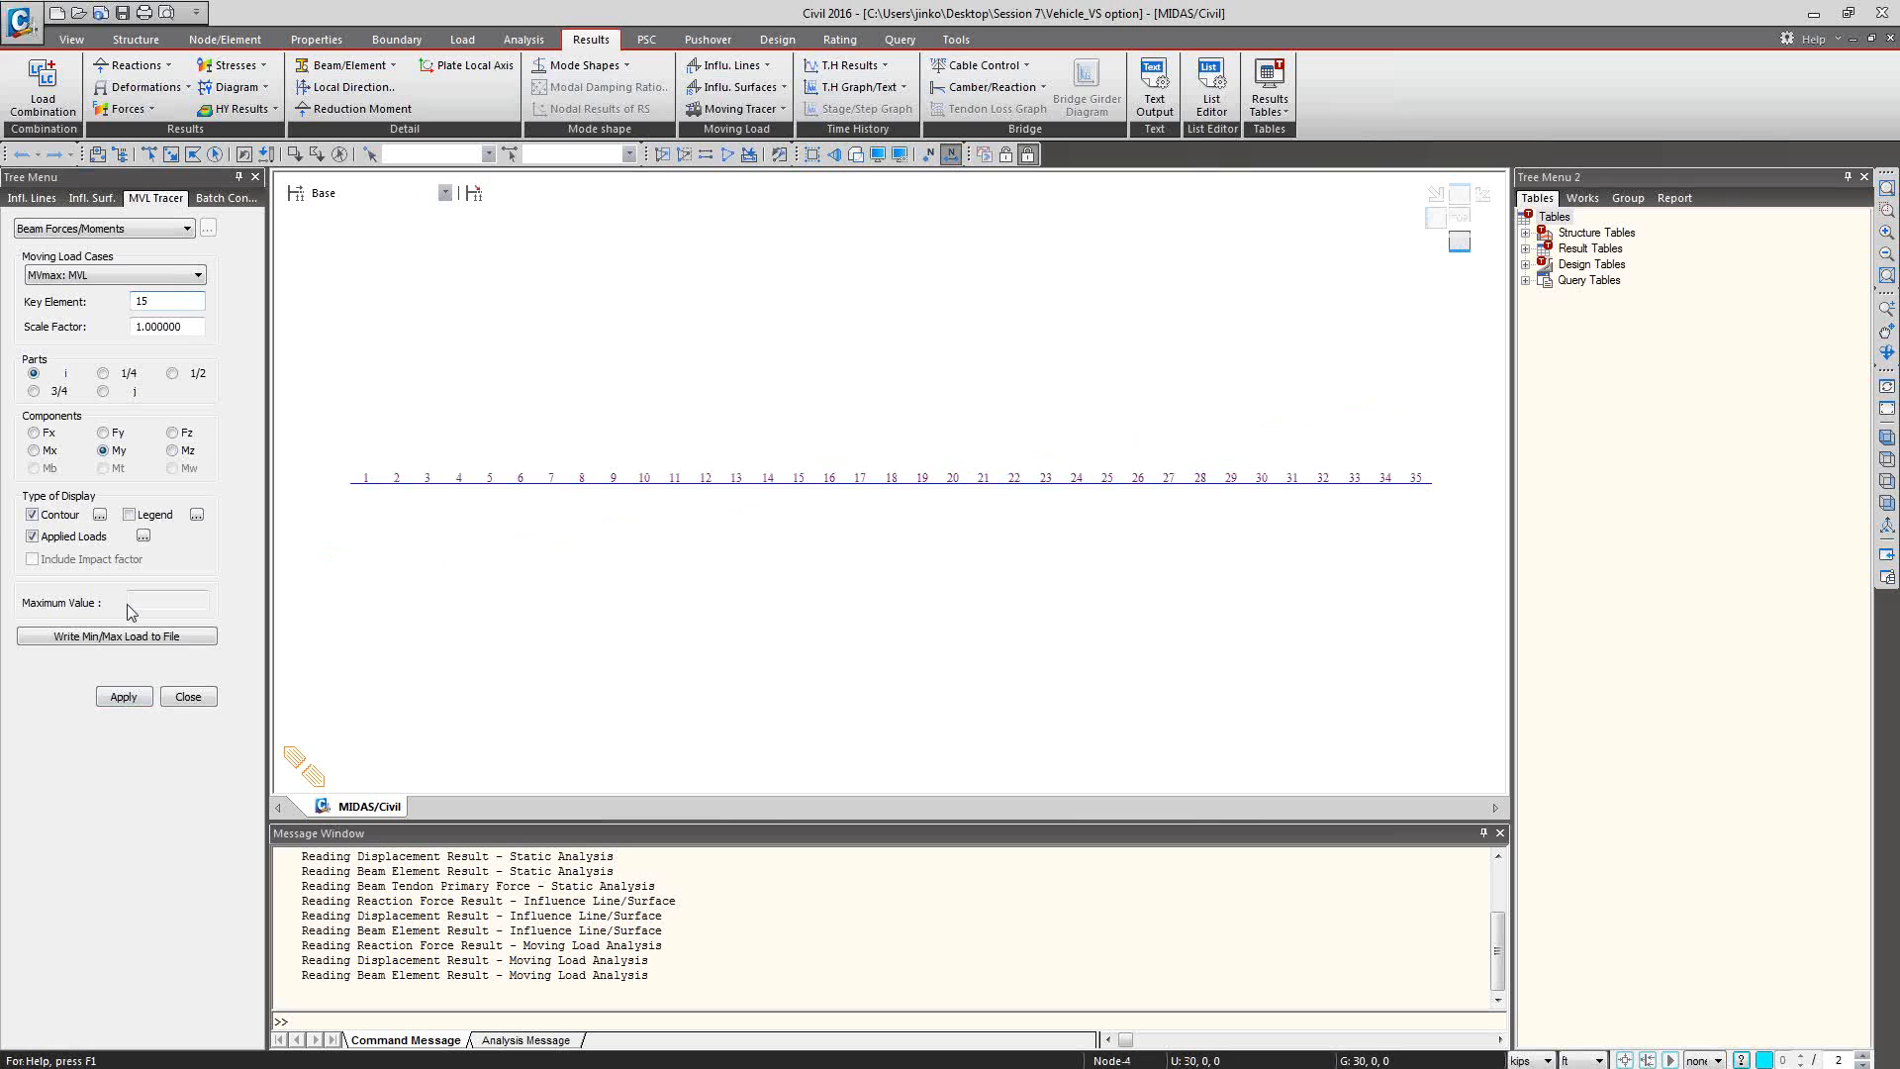
{"action": "left_click", "coordinate": [123, 696]}
Trace the critical moving load position for key element 16.
{"action": "double_click", "coordinate": [168, 302]}
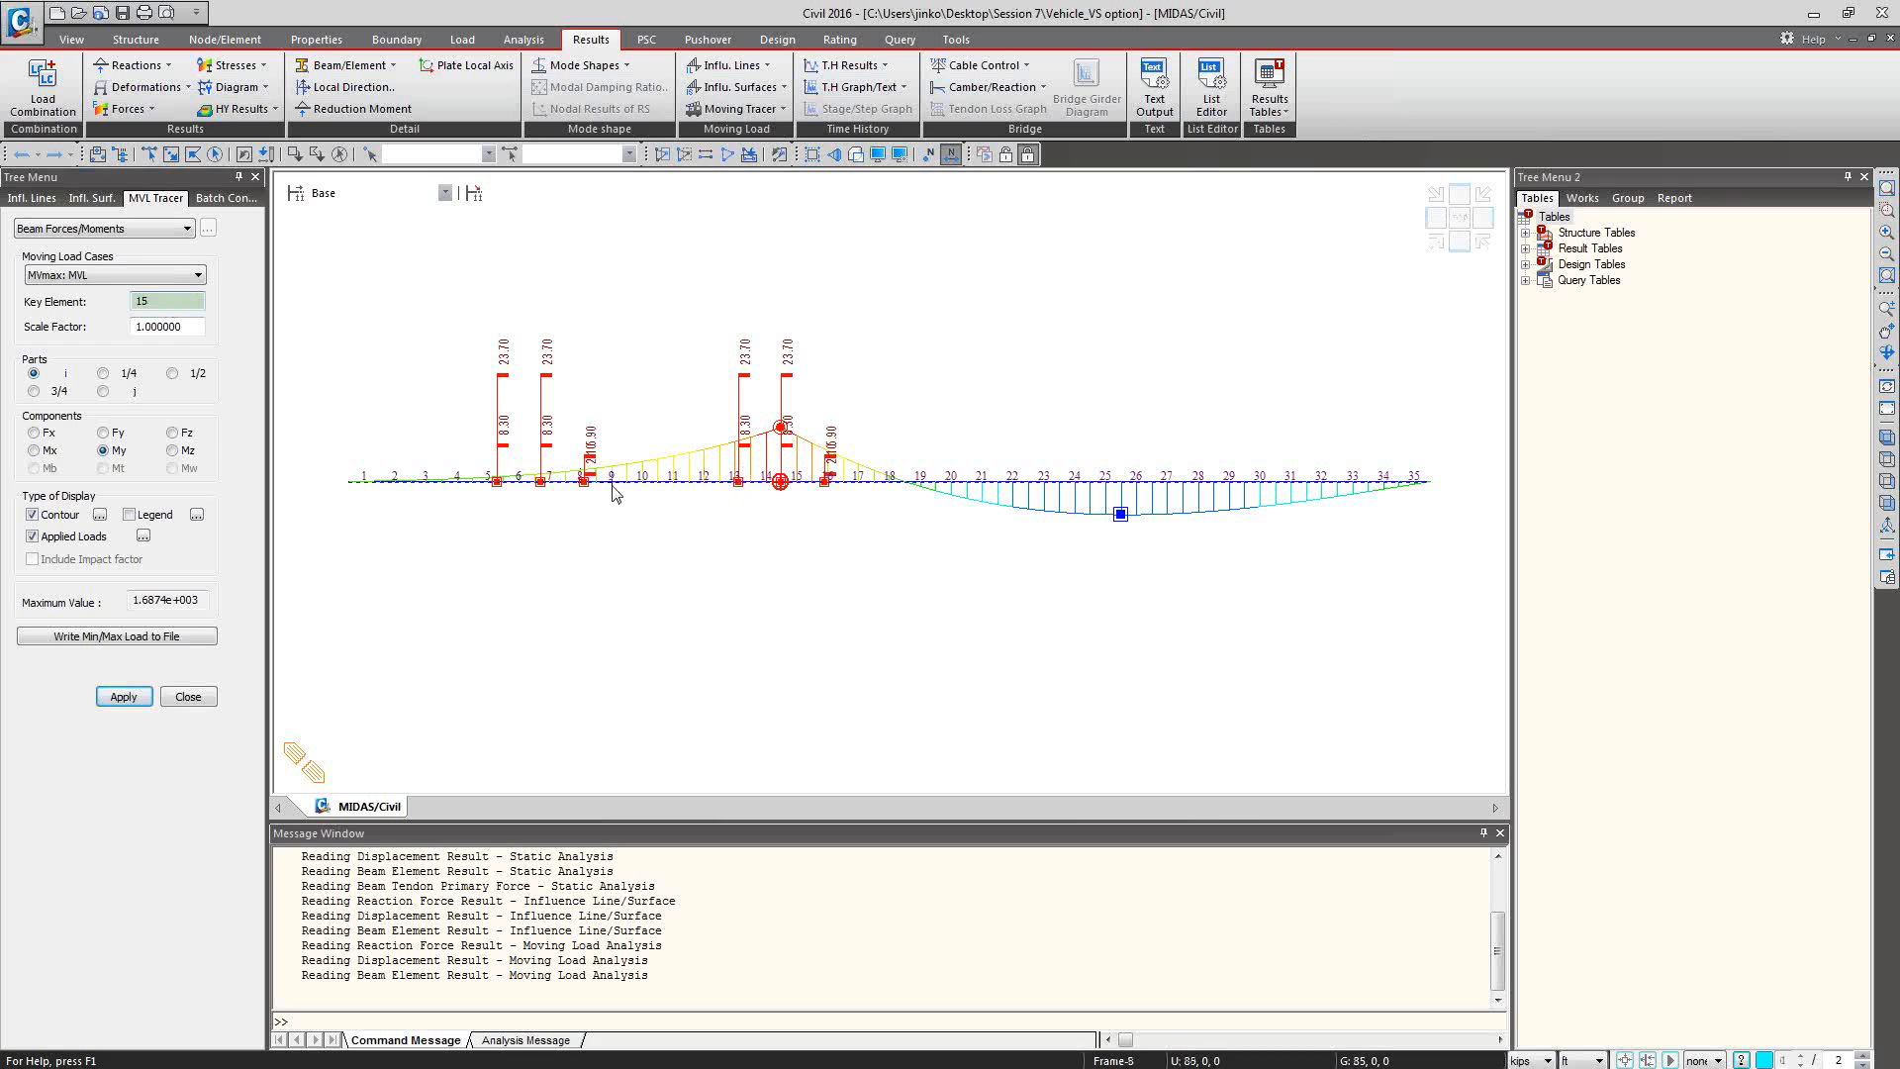
{"action": "left_click", "coordinate": [173, 301]}
{"action": "type", "text": "16"}
{"action": "left_click", "coordinate": [123, 697]}
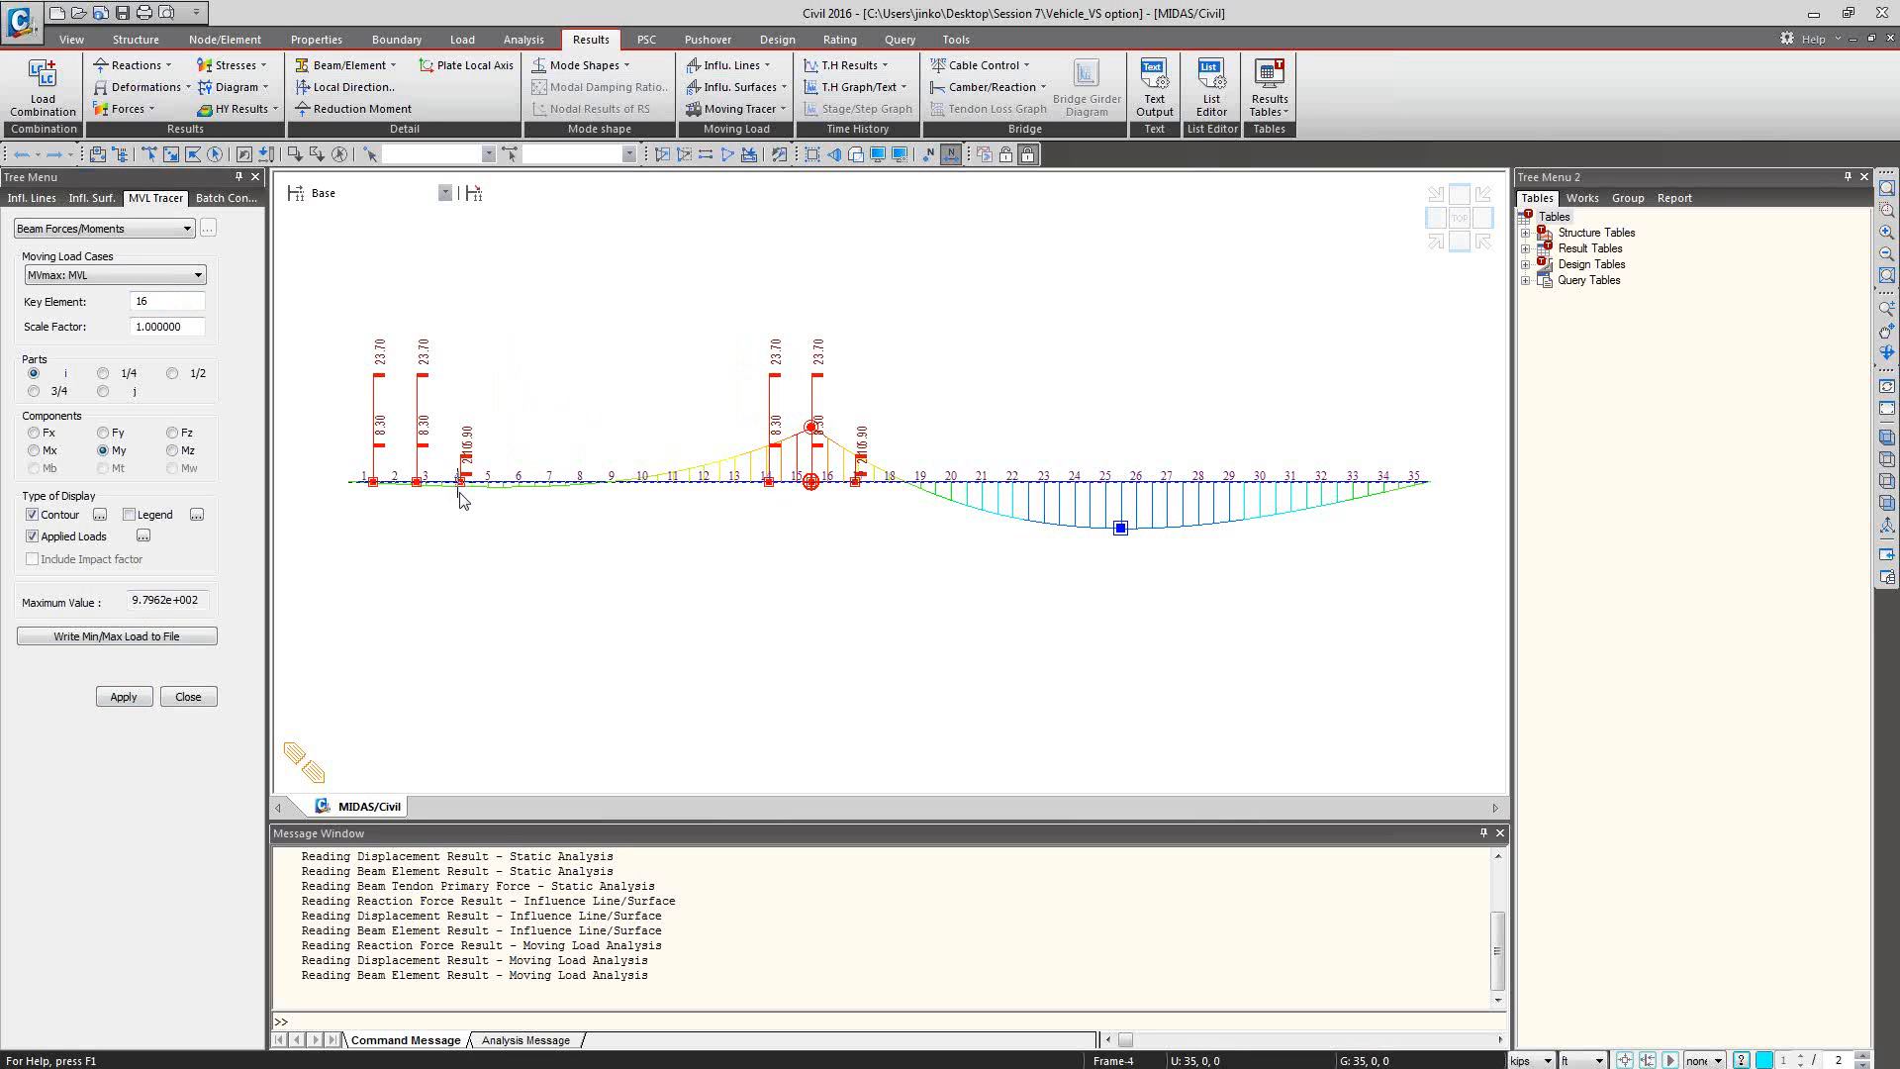
{"action": "mouse_move", "coordinate": [458, 488]}
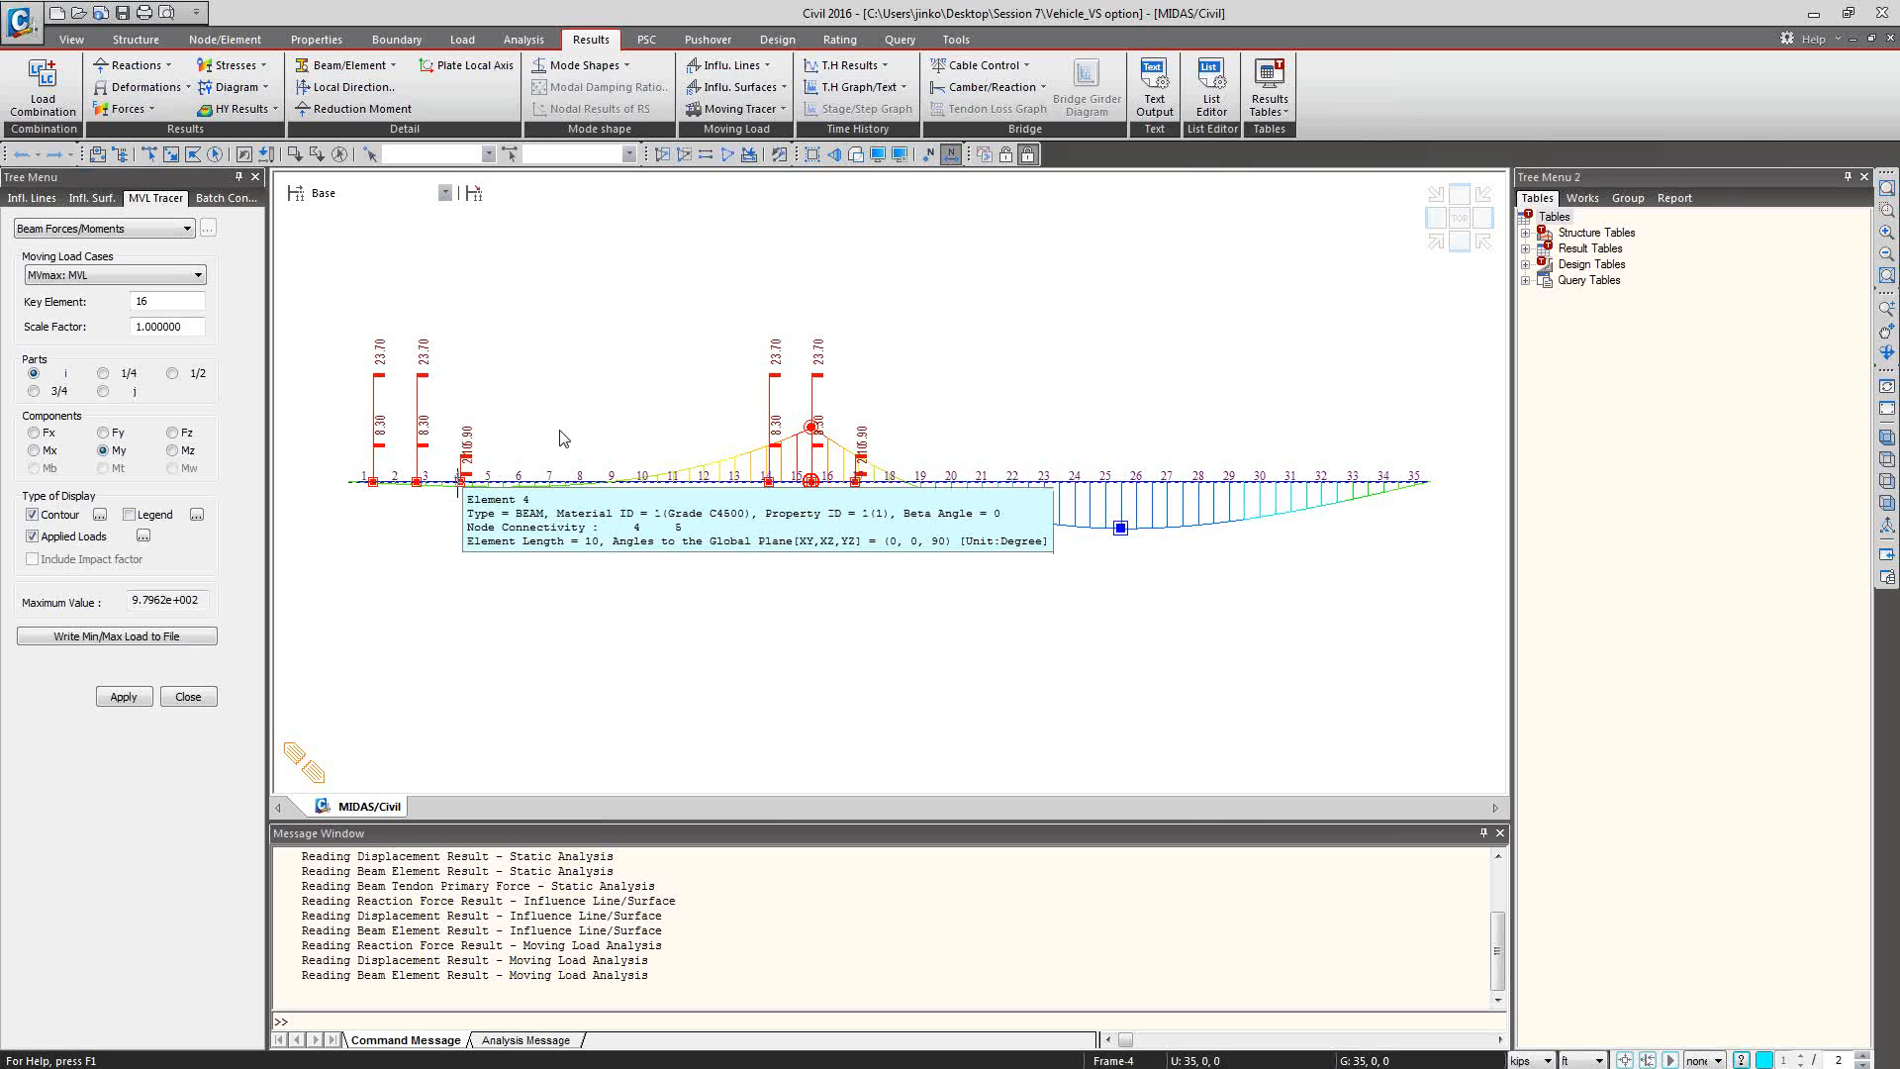
Reopen the Permit1 vehicle definition to compare its variable axle spacing with the traced axle positions, and leave it without changes.
{"action": "left_click", "coordinate": [462, 39]}
{"action": "left_click", "coordinate": [654, 84]}
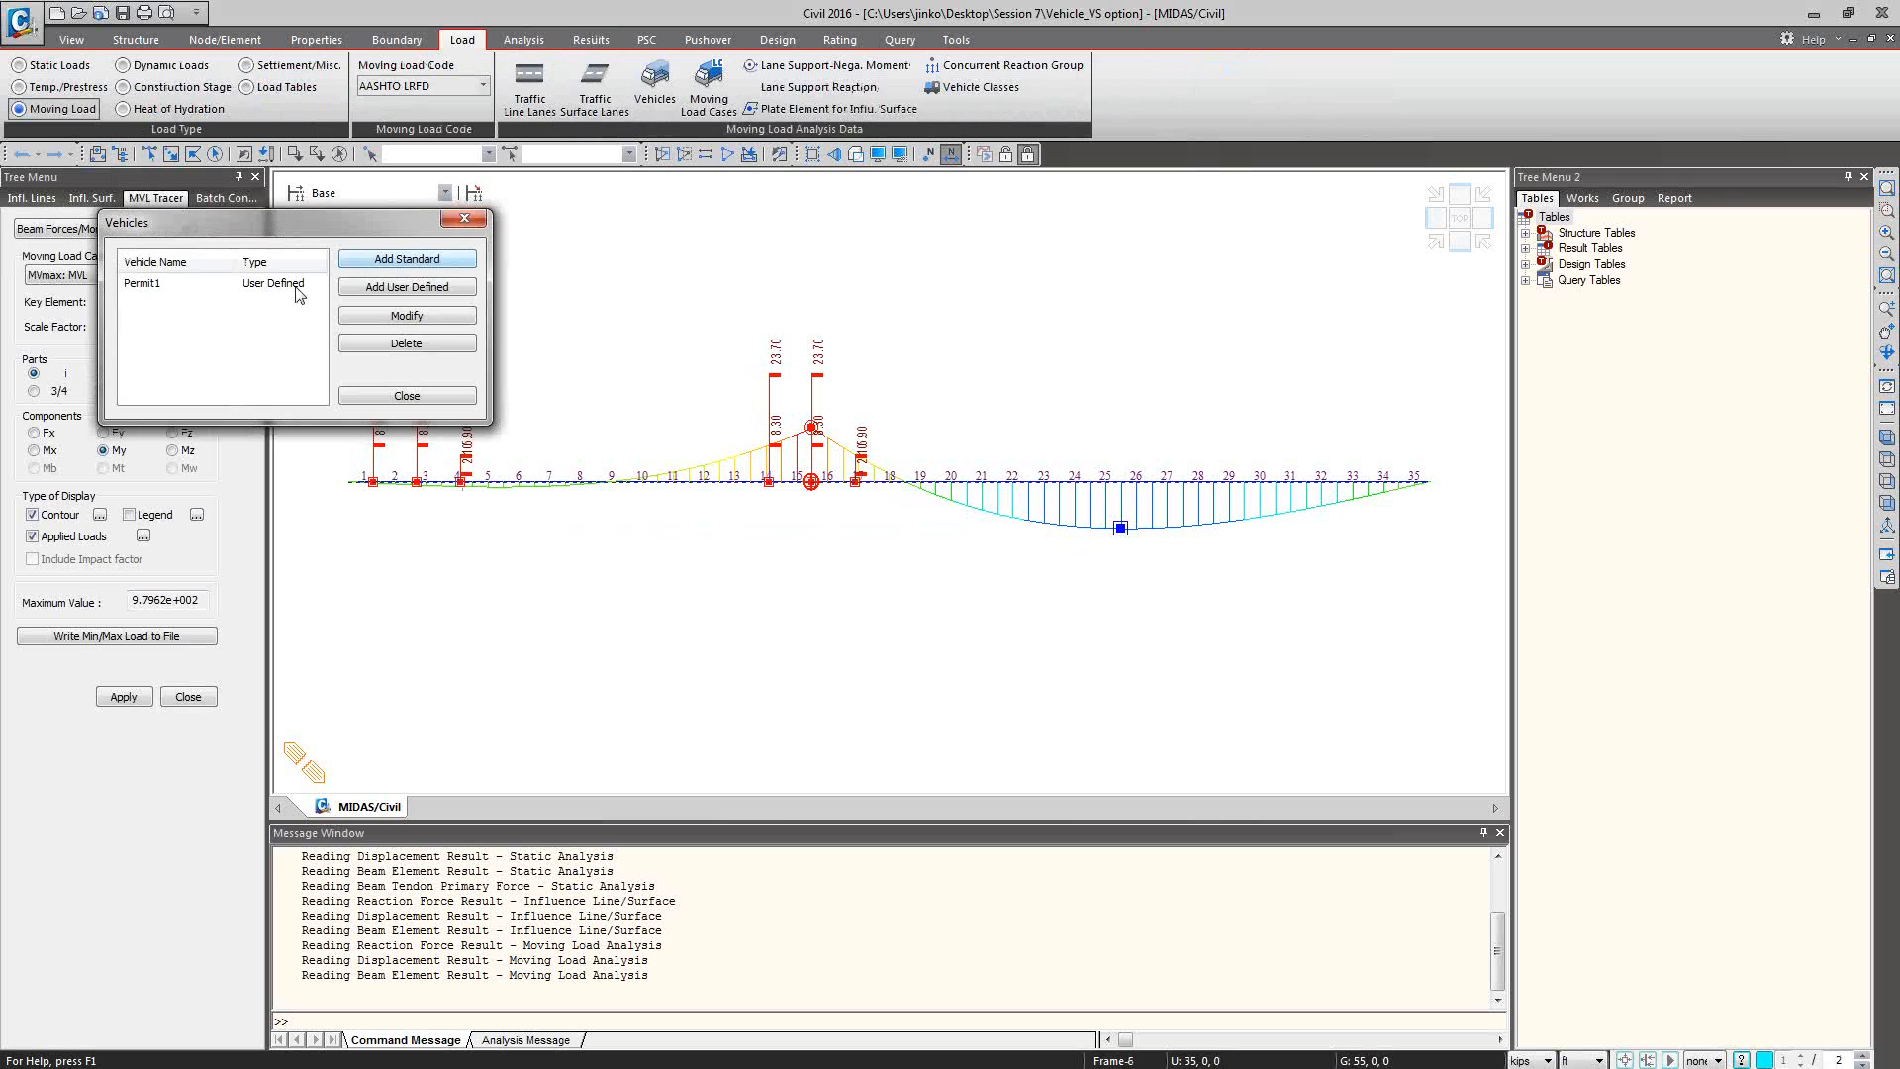
{"action": "left_click", "coordinate": [316, 284]}
{"action": "left_click", "coordinate": [389, 317]}
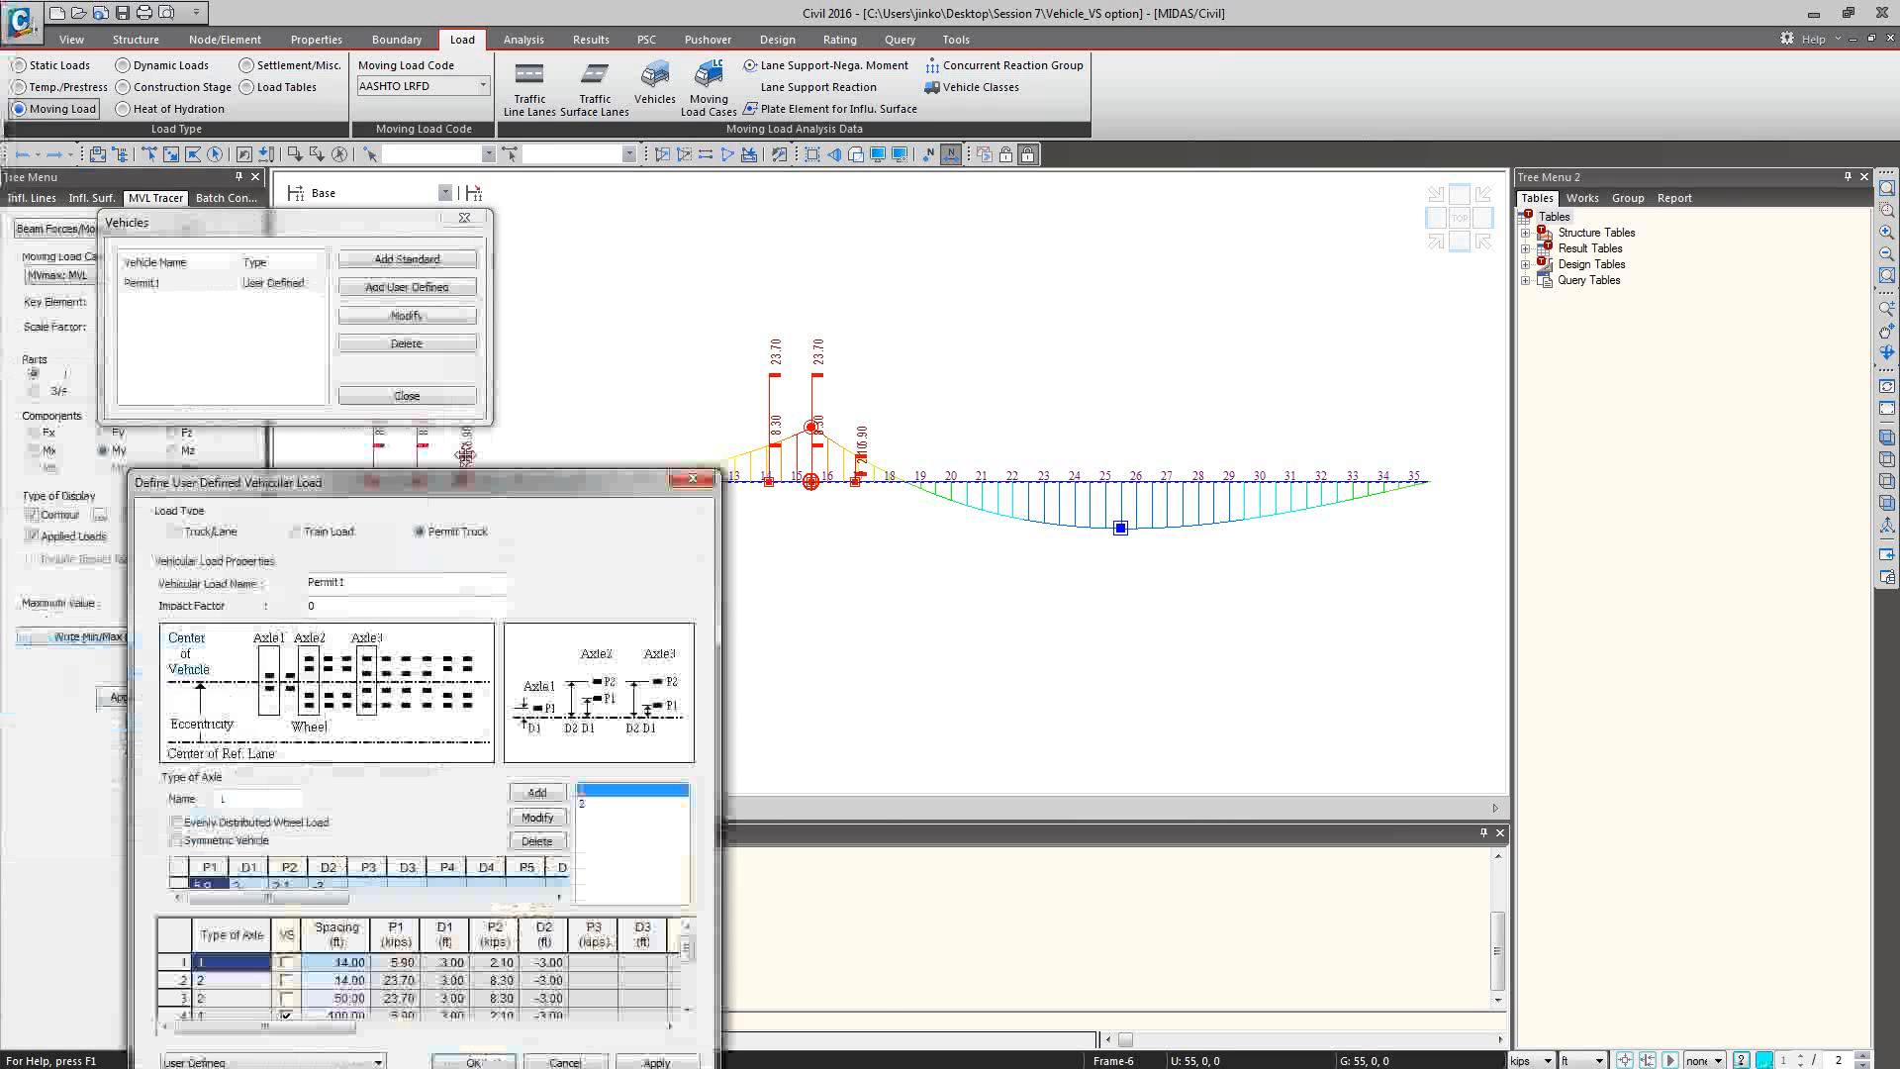
{"action": "left_click_drag", "start_coordinate": [478, 486], "coordinate": [1301, 183]}
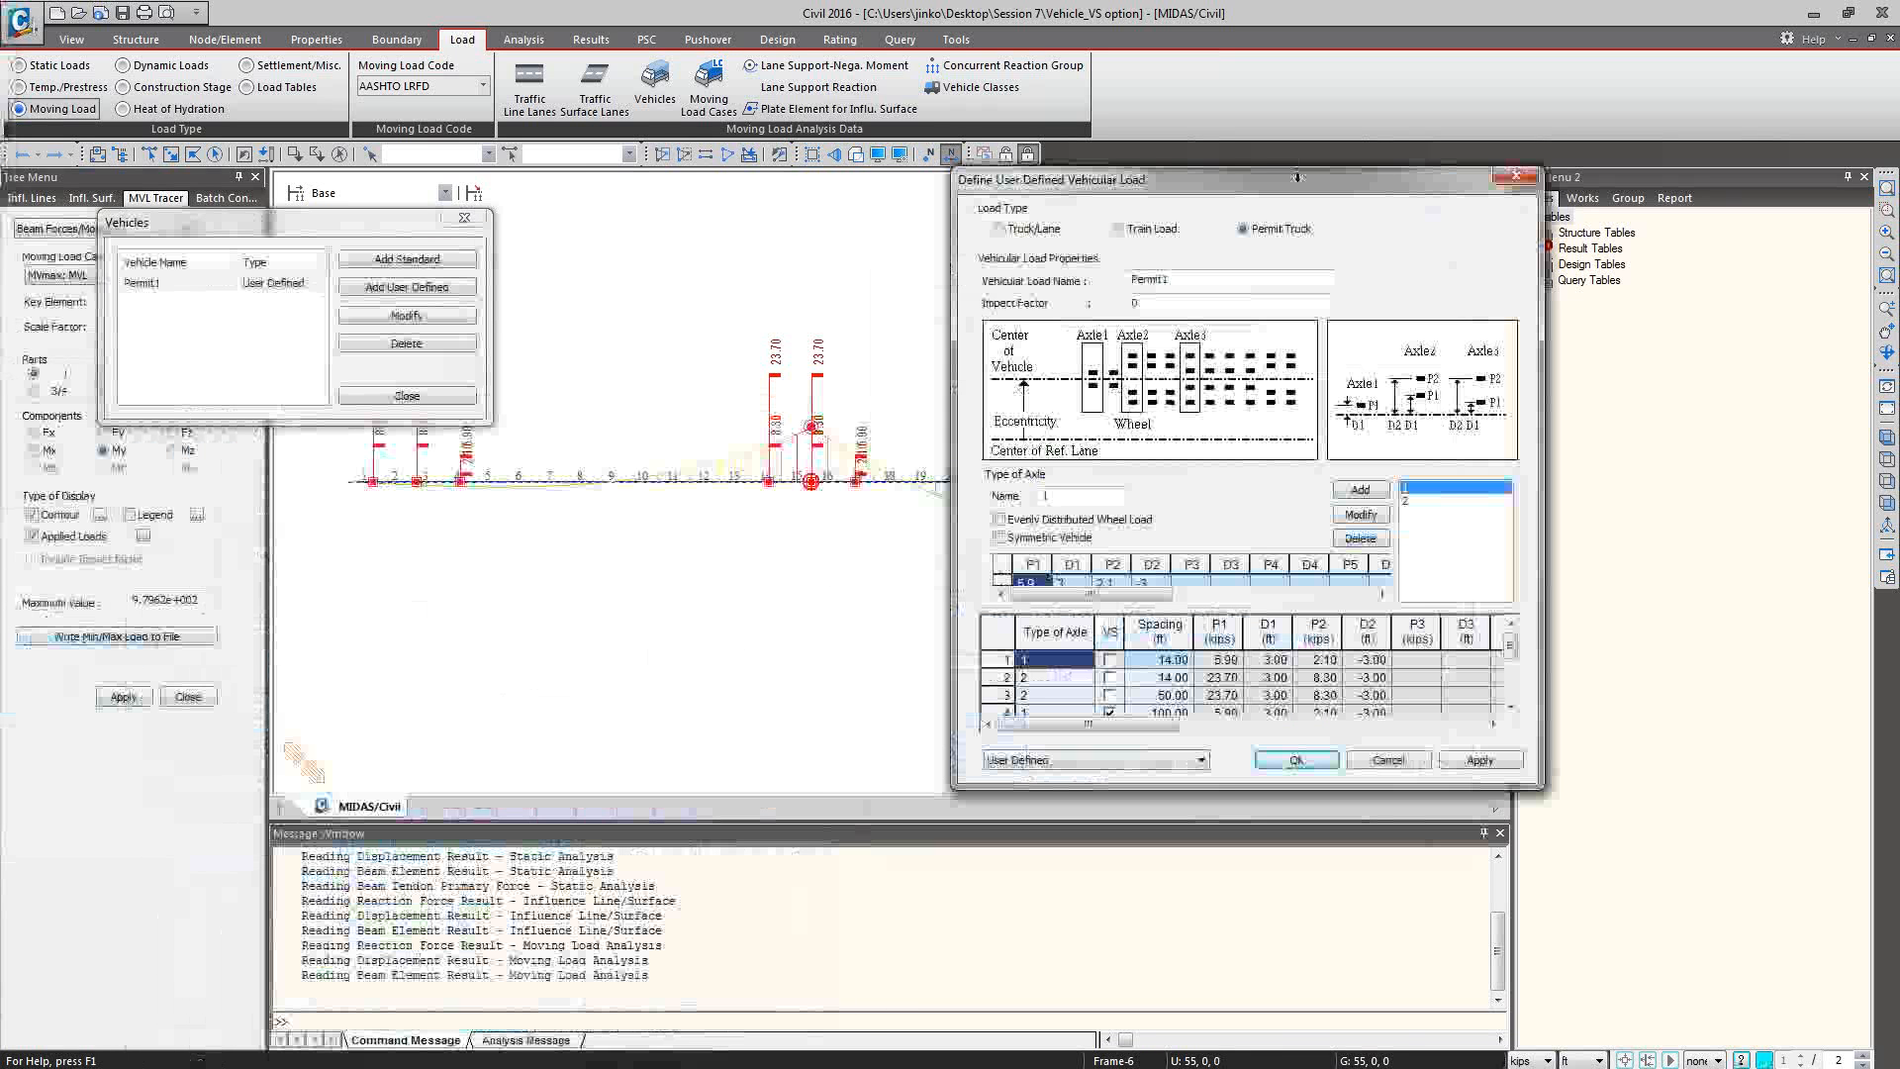
{"action": "left_click", "coordinate": [1180, 696]}
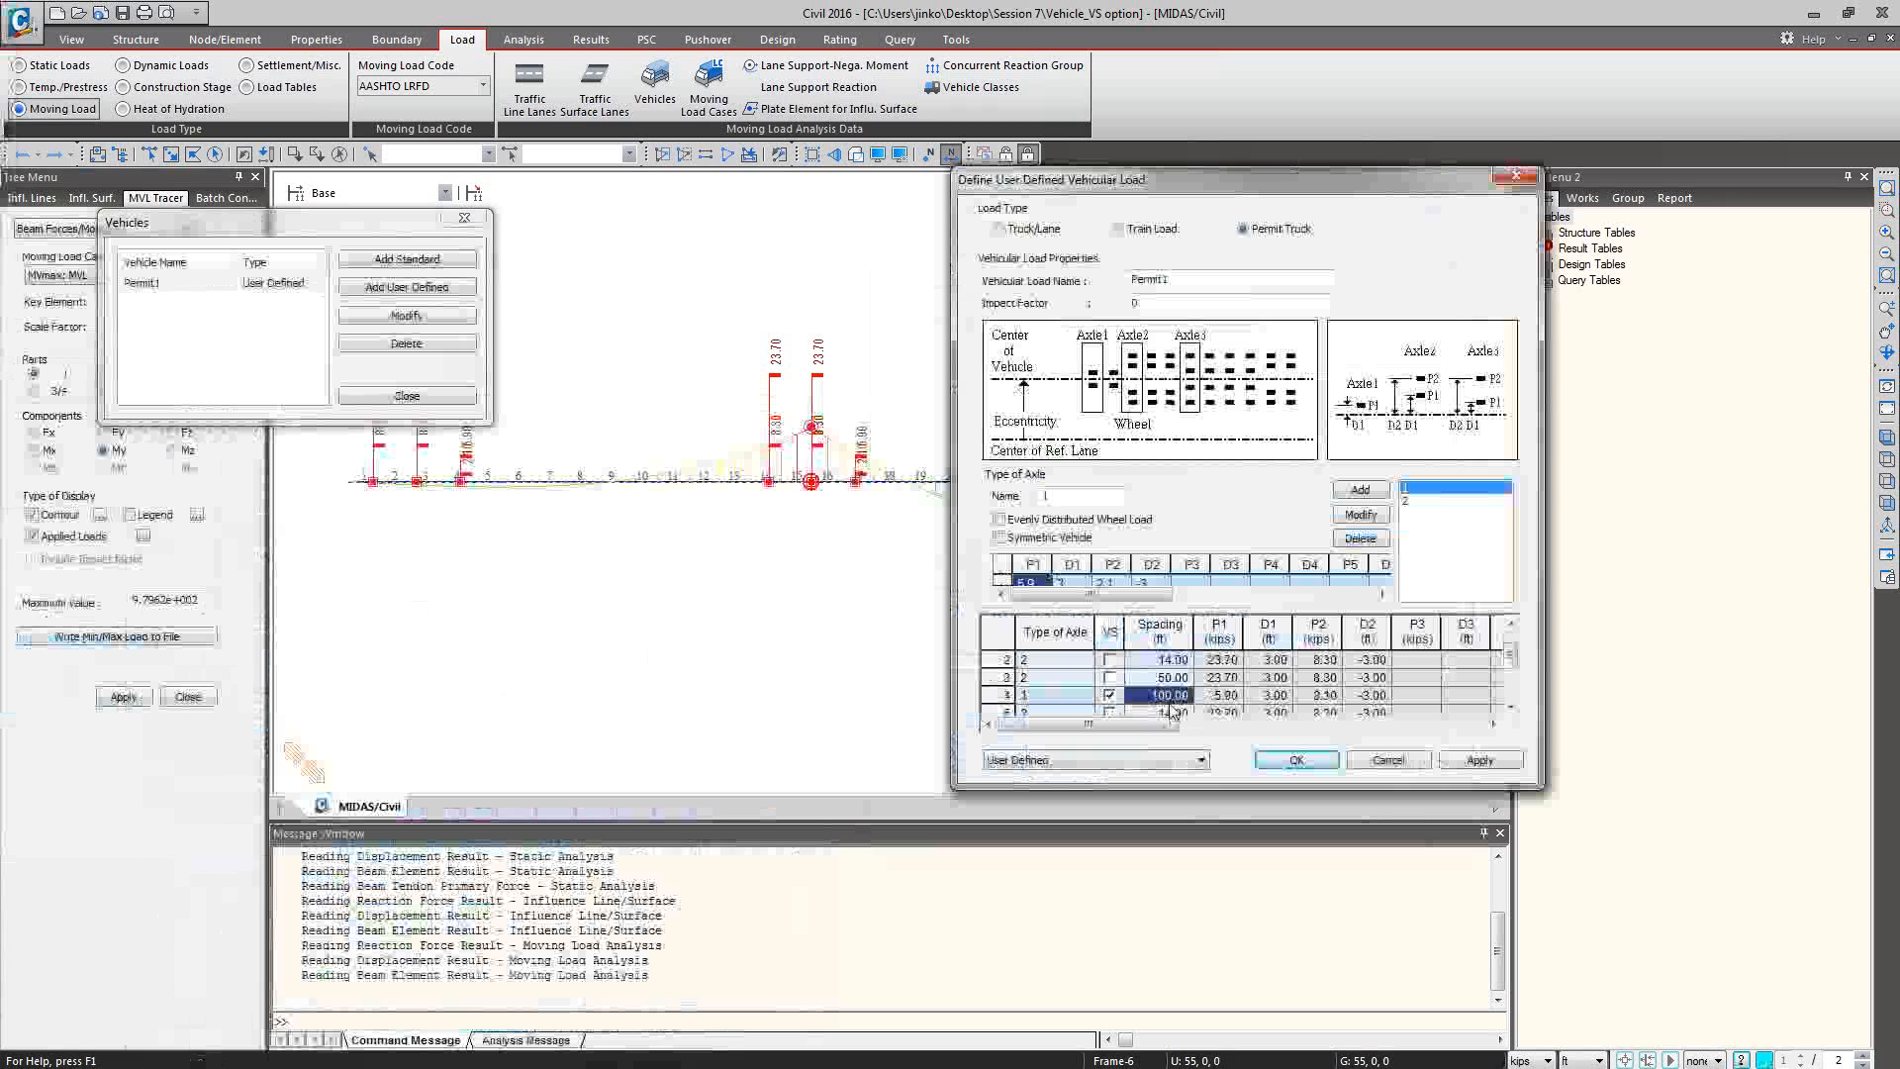
{"action": "left_click", "coordinate": [1171, 712]}
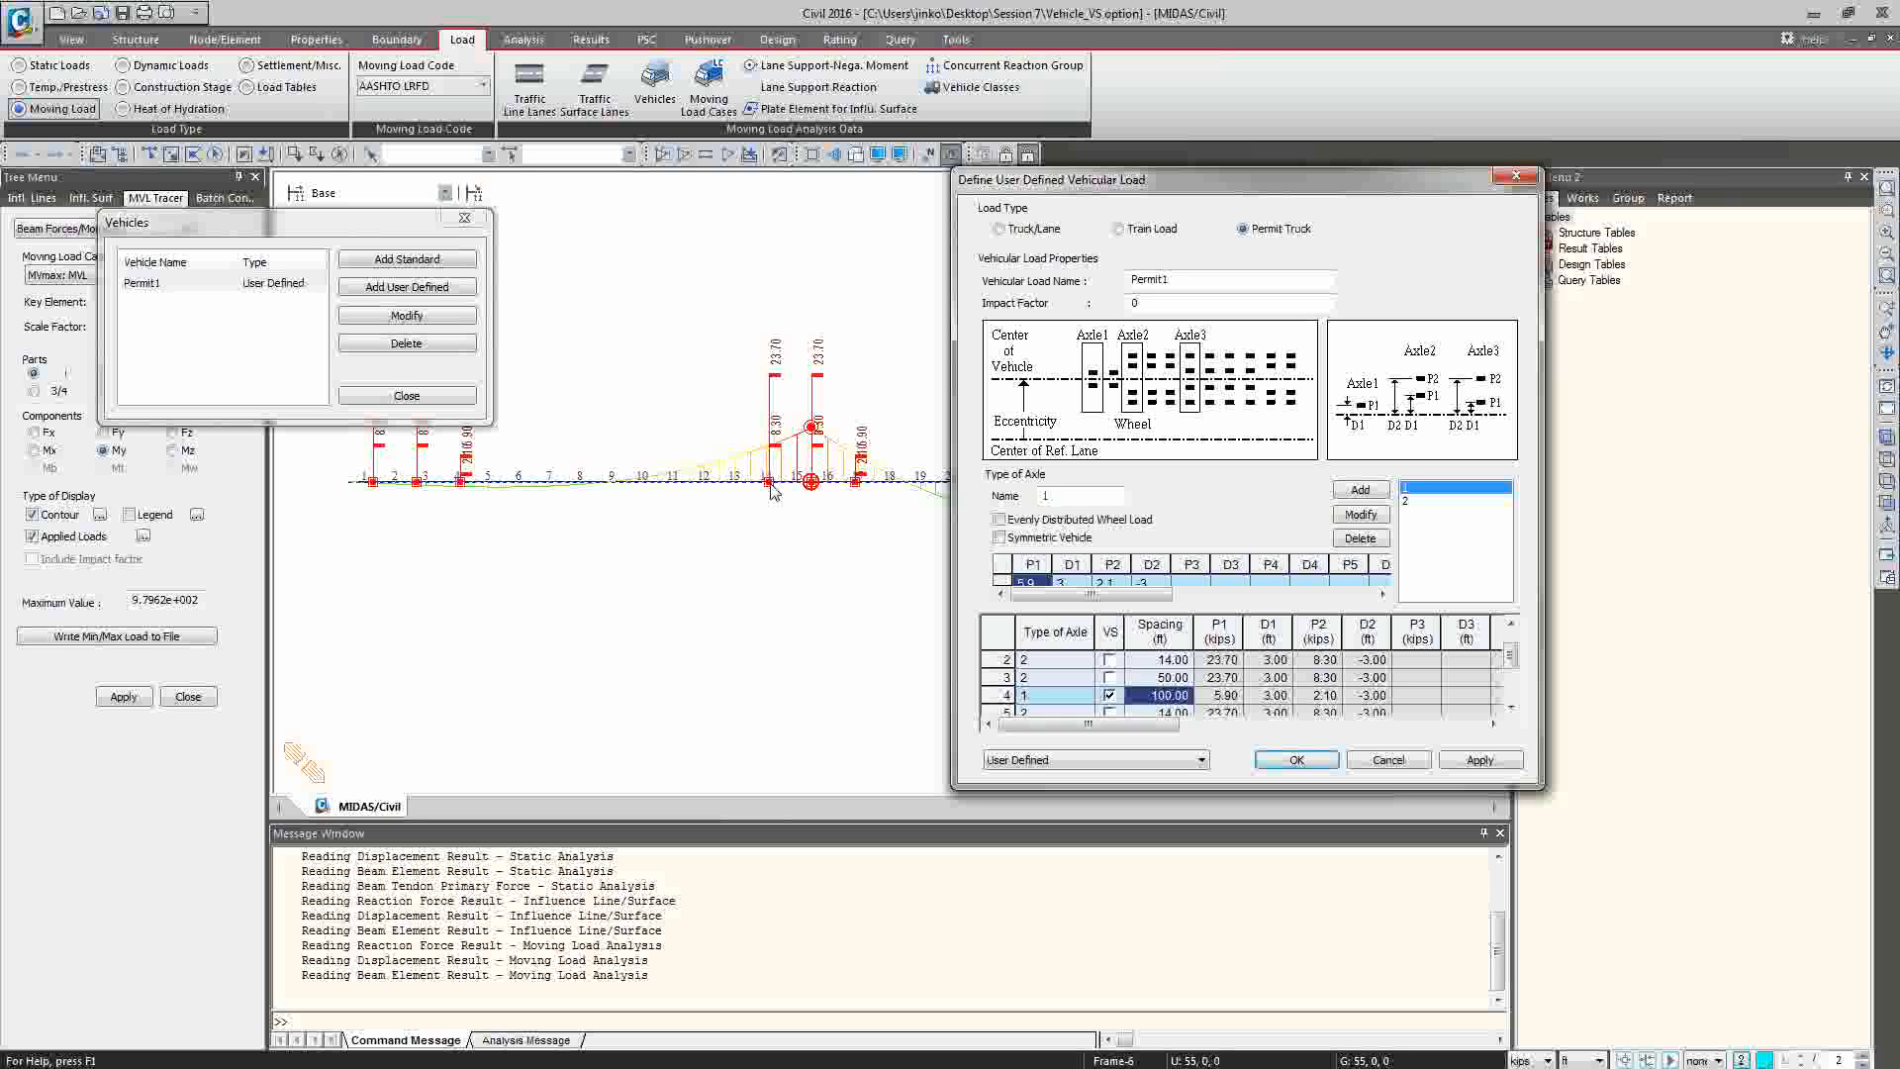
{"action": "left_click", "coordinate": [1389, 760]}
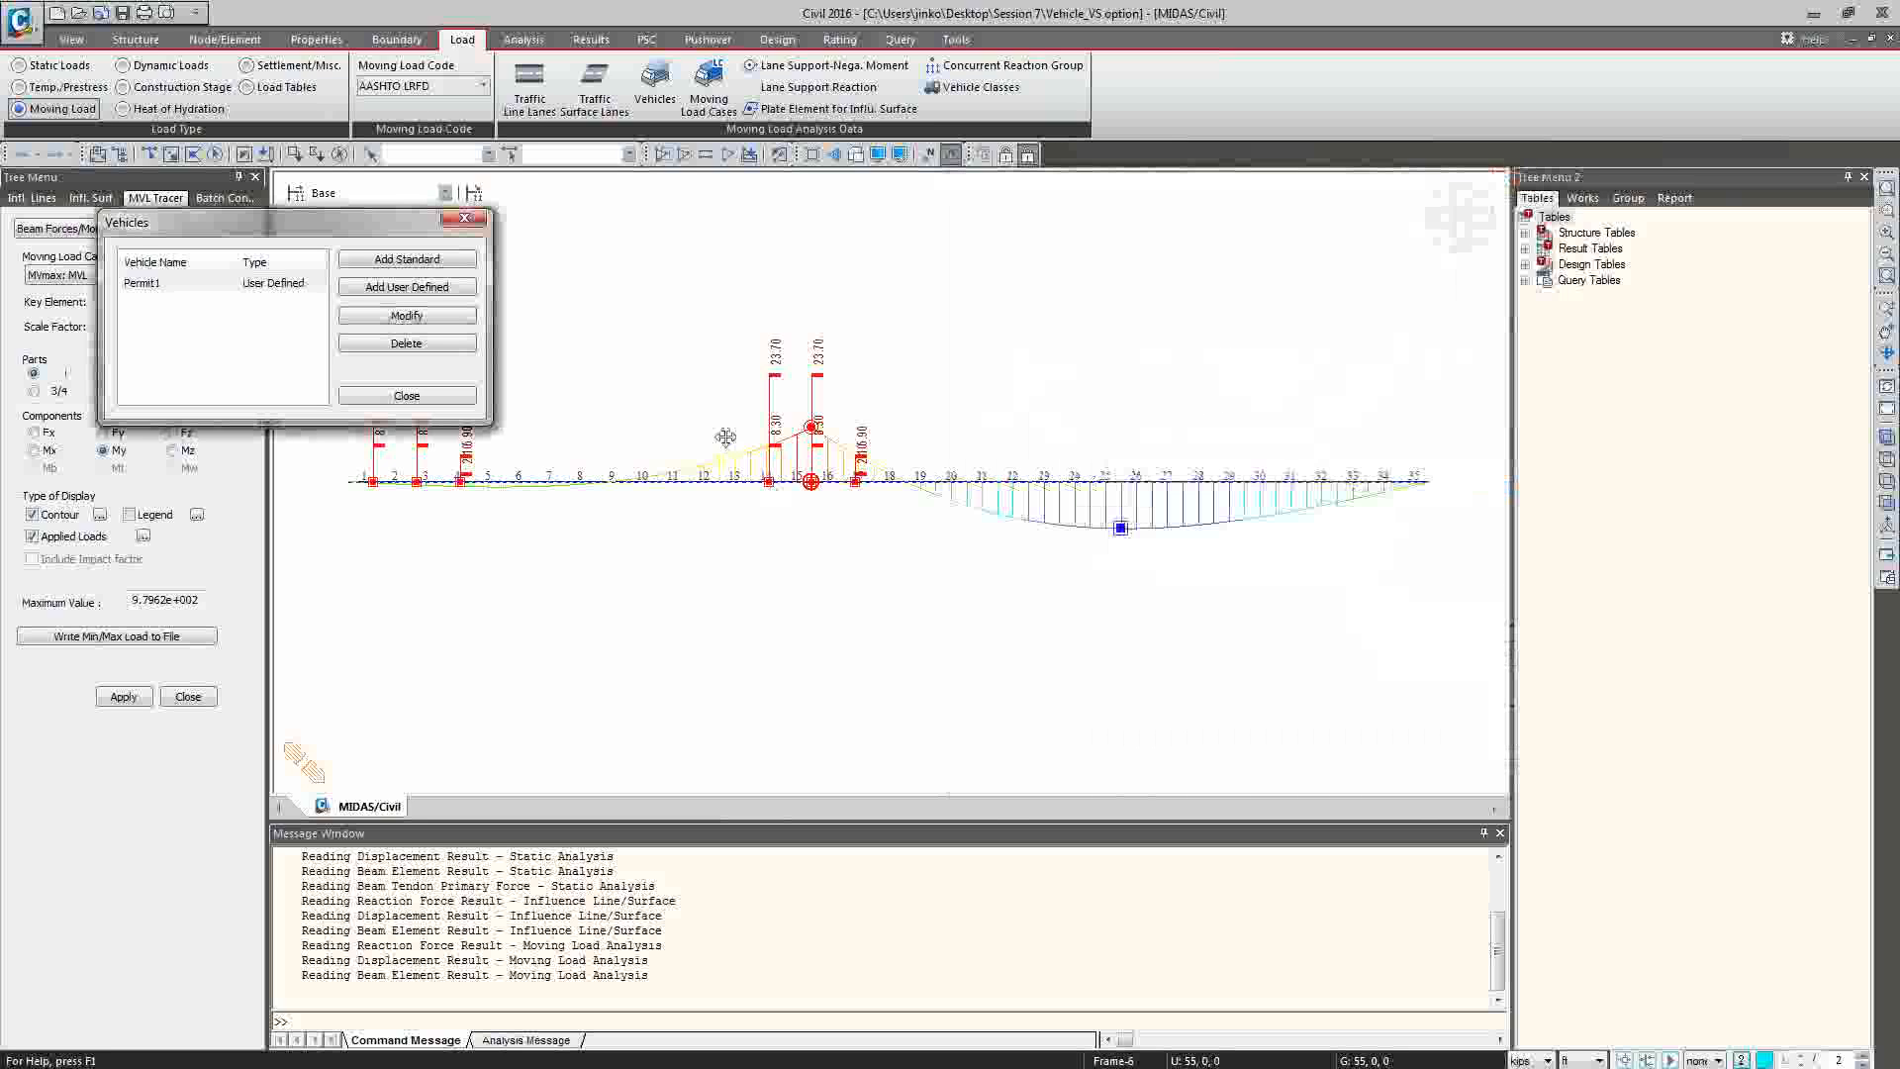
{"action": "left_click", "coordinate": [407, 394]}
Trace the critical moving load position for key element 17.
{"action": "left_click", "coordinate": [178, 302]}
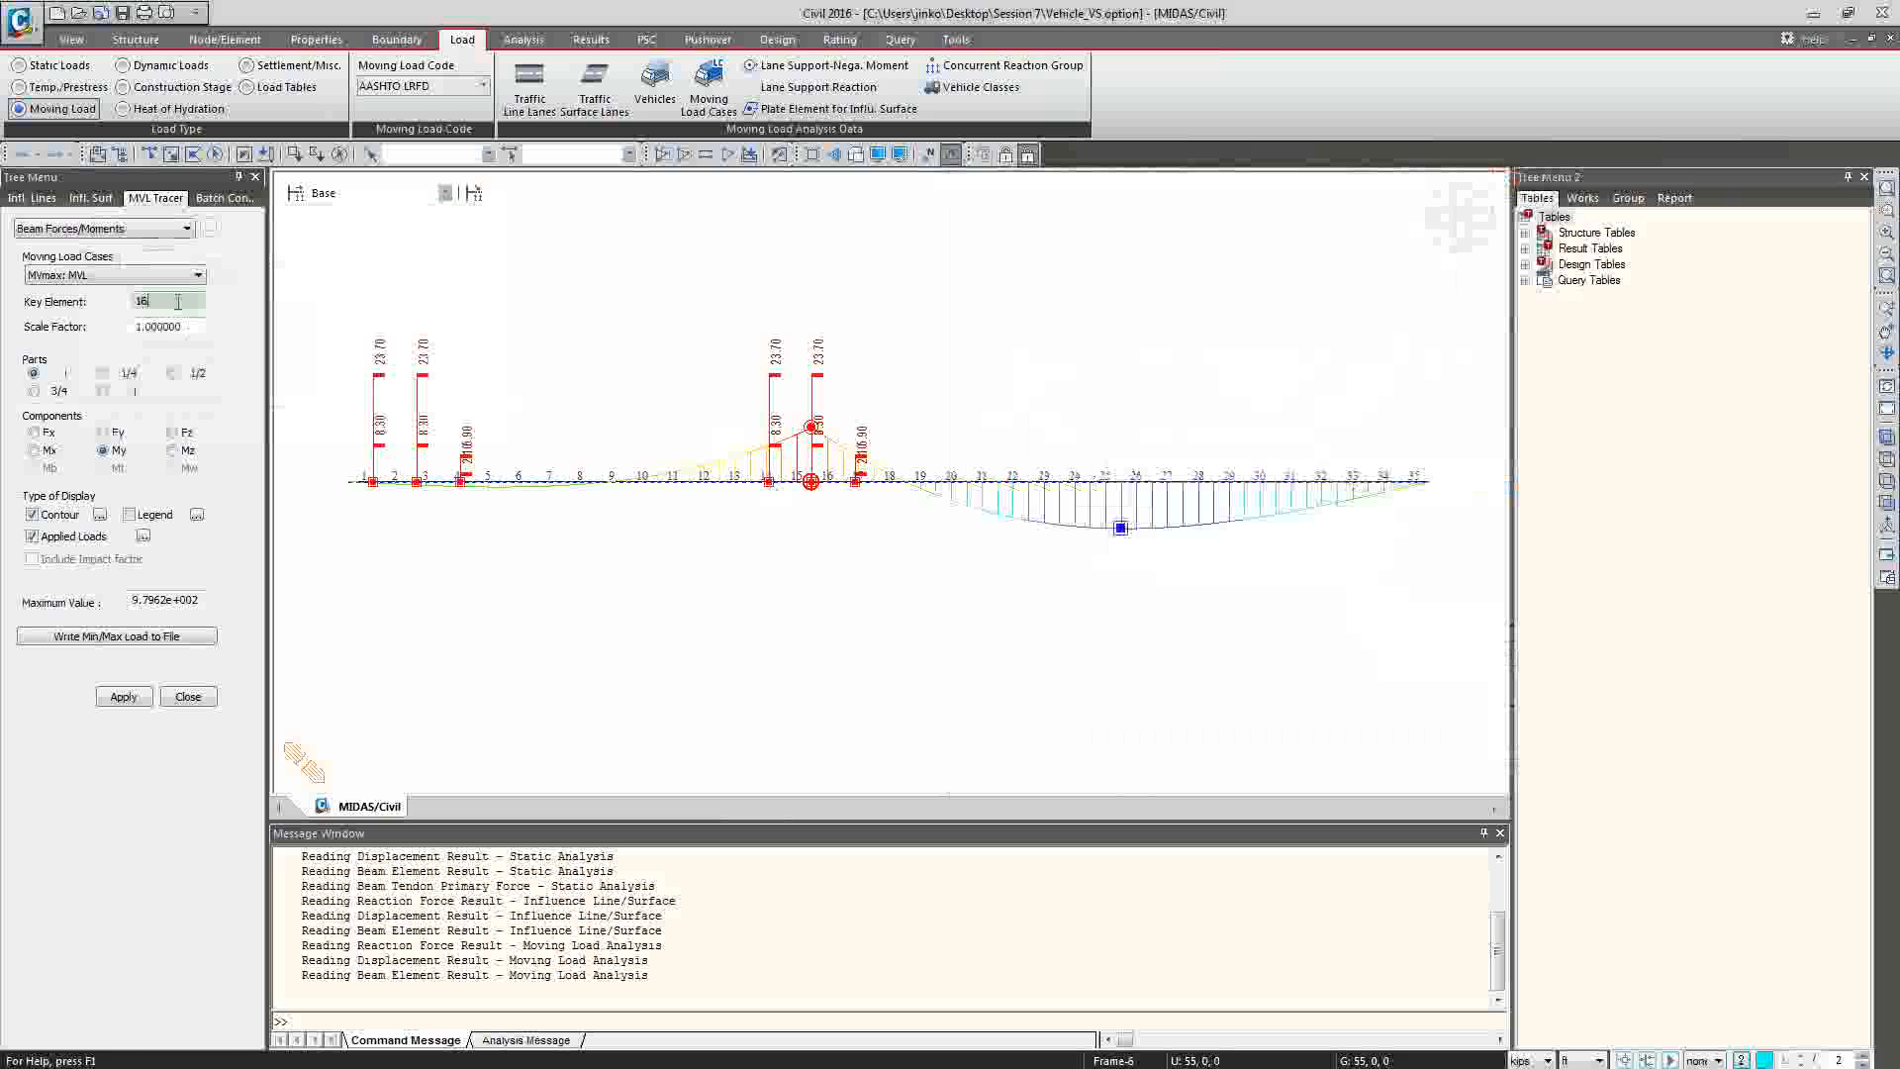
{"action": "key", "text": "BackSpace"}
{"action": "type", "text": "17"}
{"action": "left_click", "coordinate": [123, 697]}
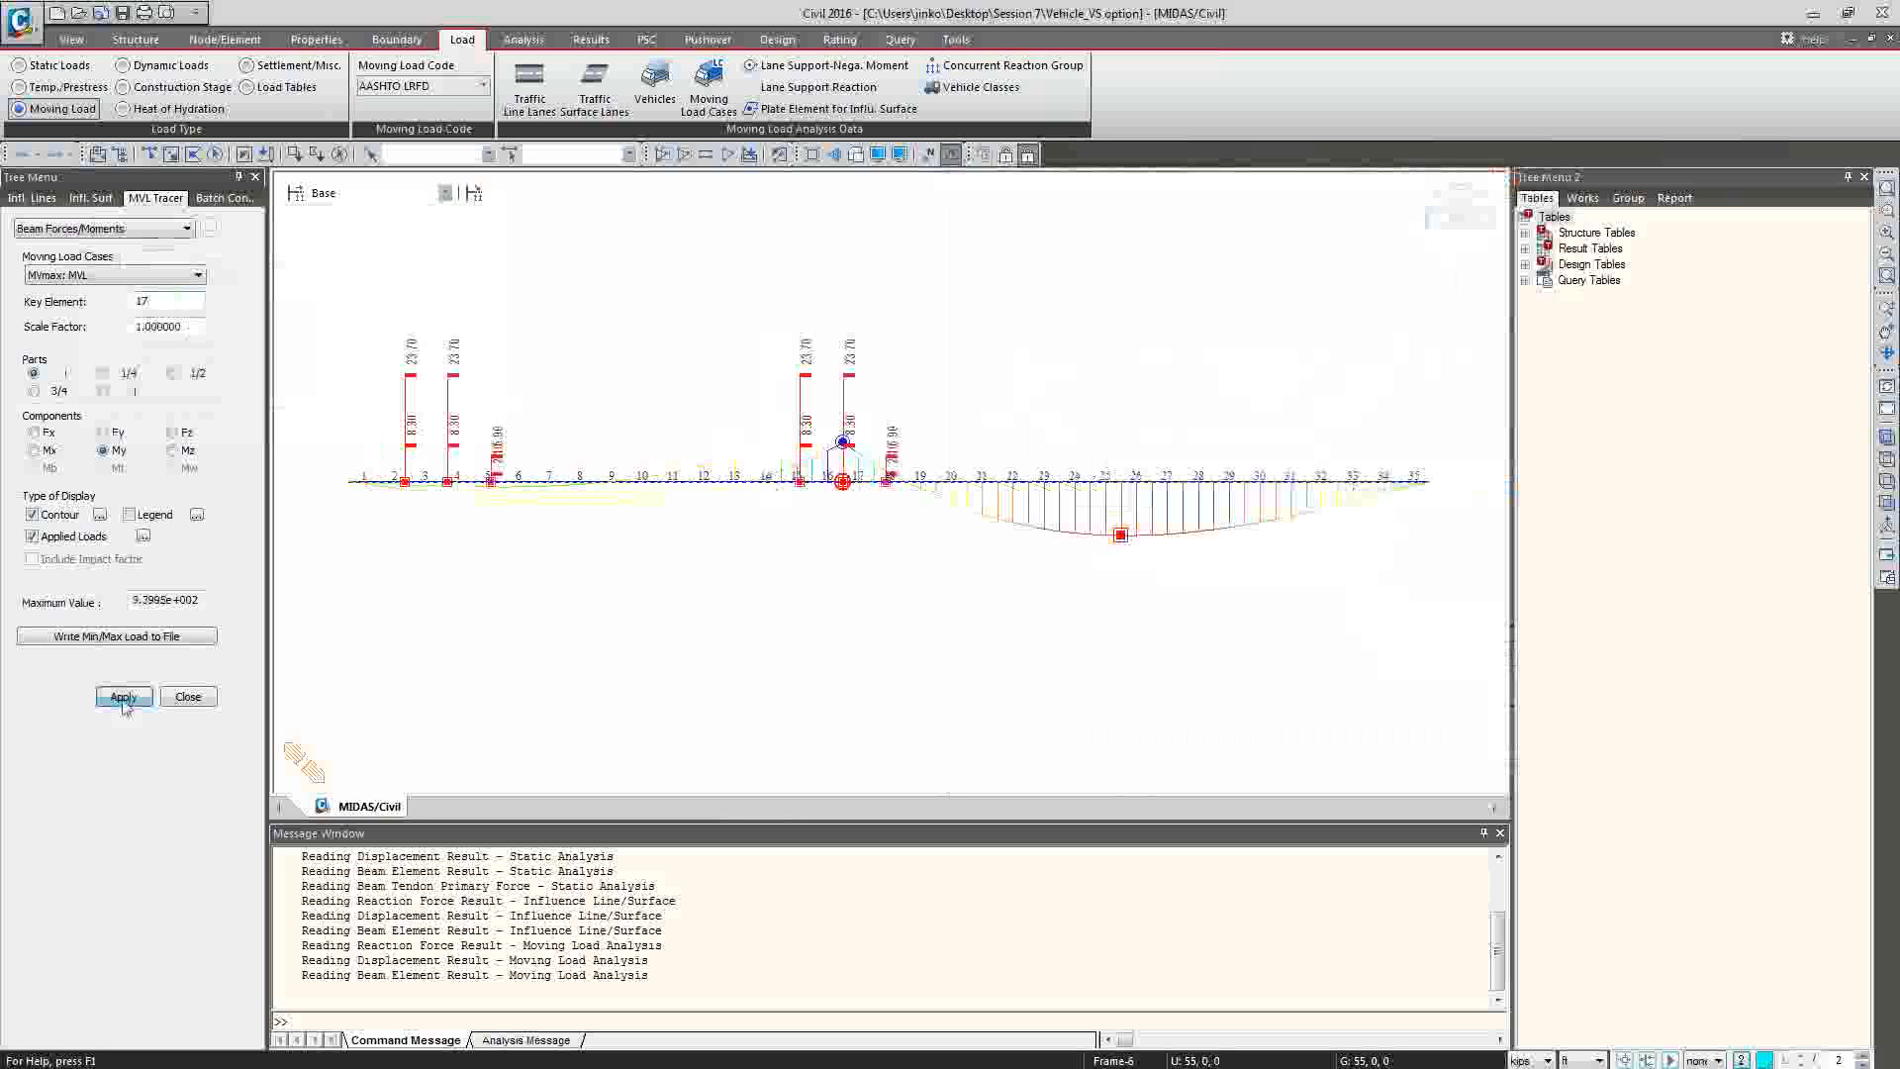
Change the key element to 22 and trace its critical moving load position.
{"action": "left_click", "coordinate": [186, 293]}
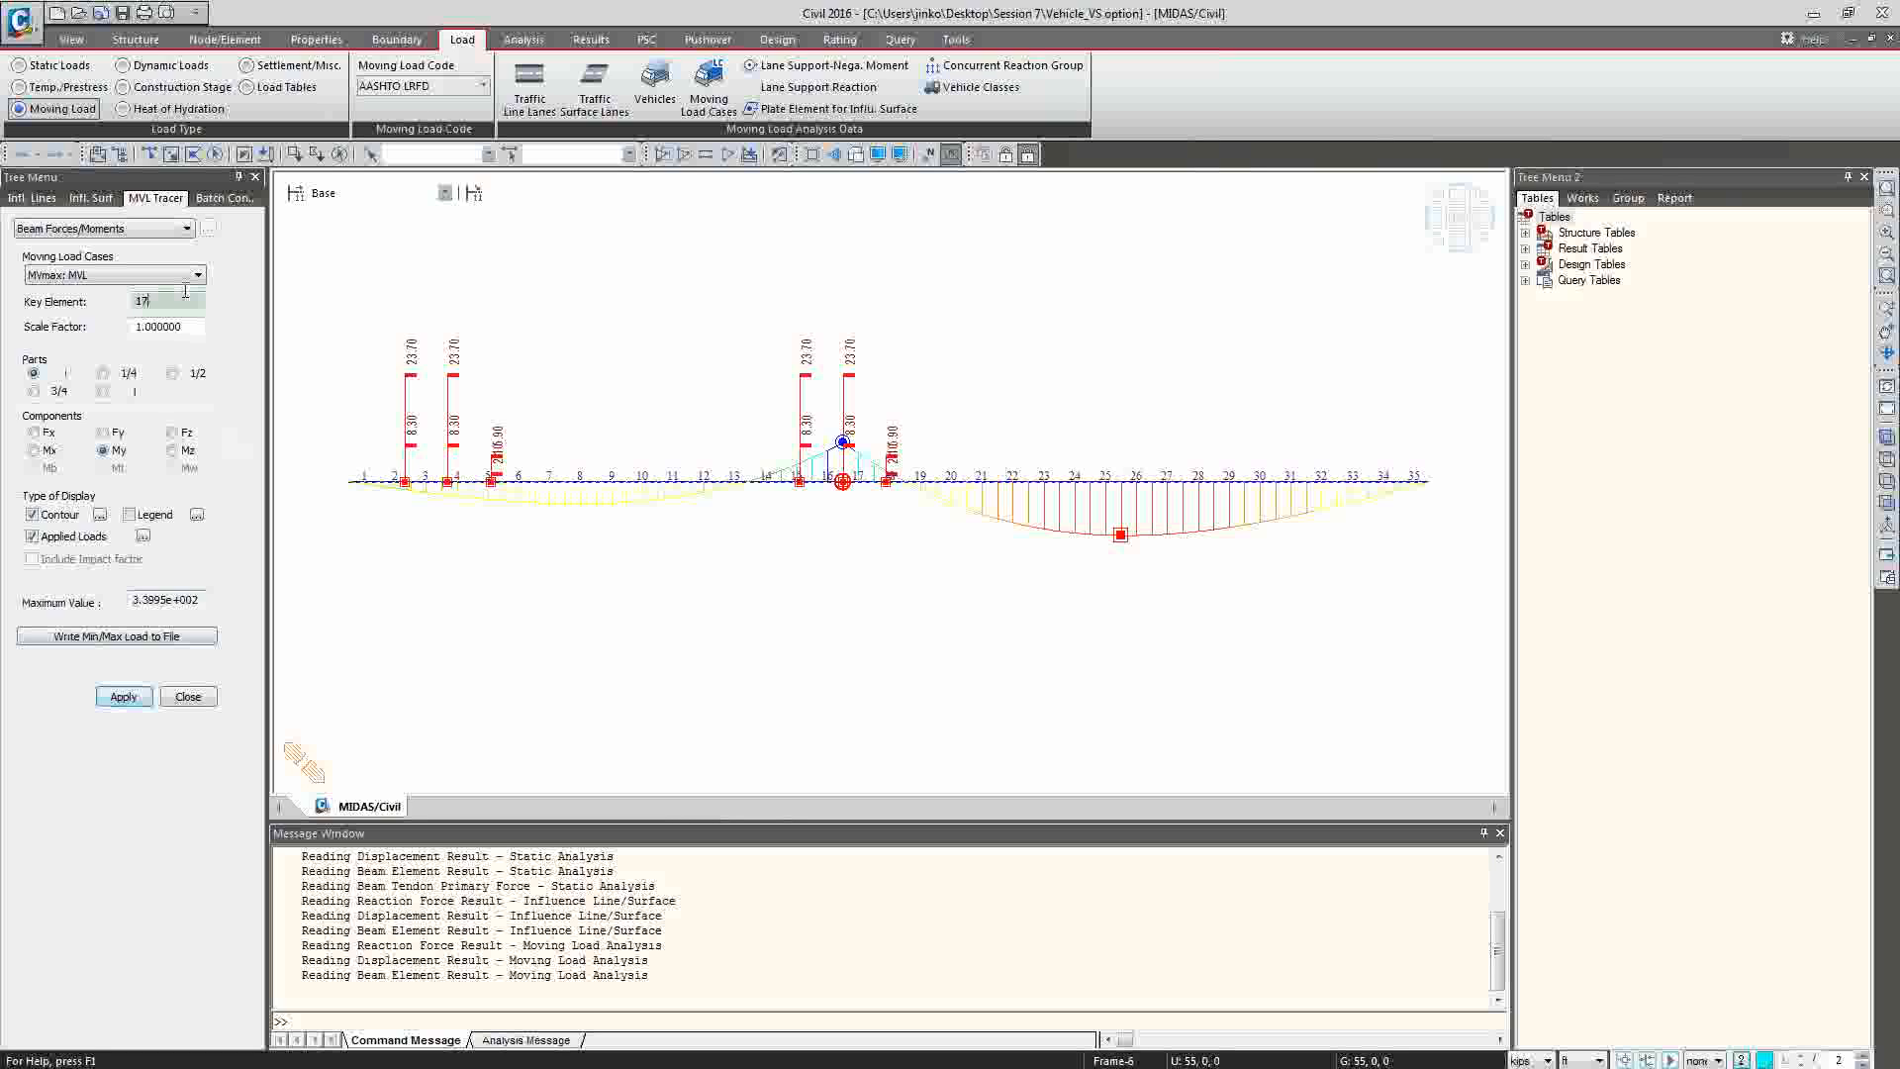
{"action": "key", "text": "BackSpace"}
{"action": "key", "text": "BackSpace"}
{"action": "type", "text": "22"}
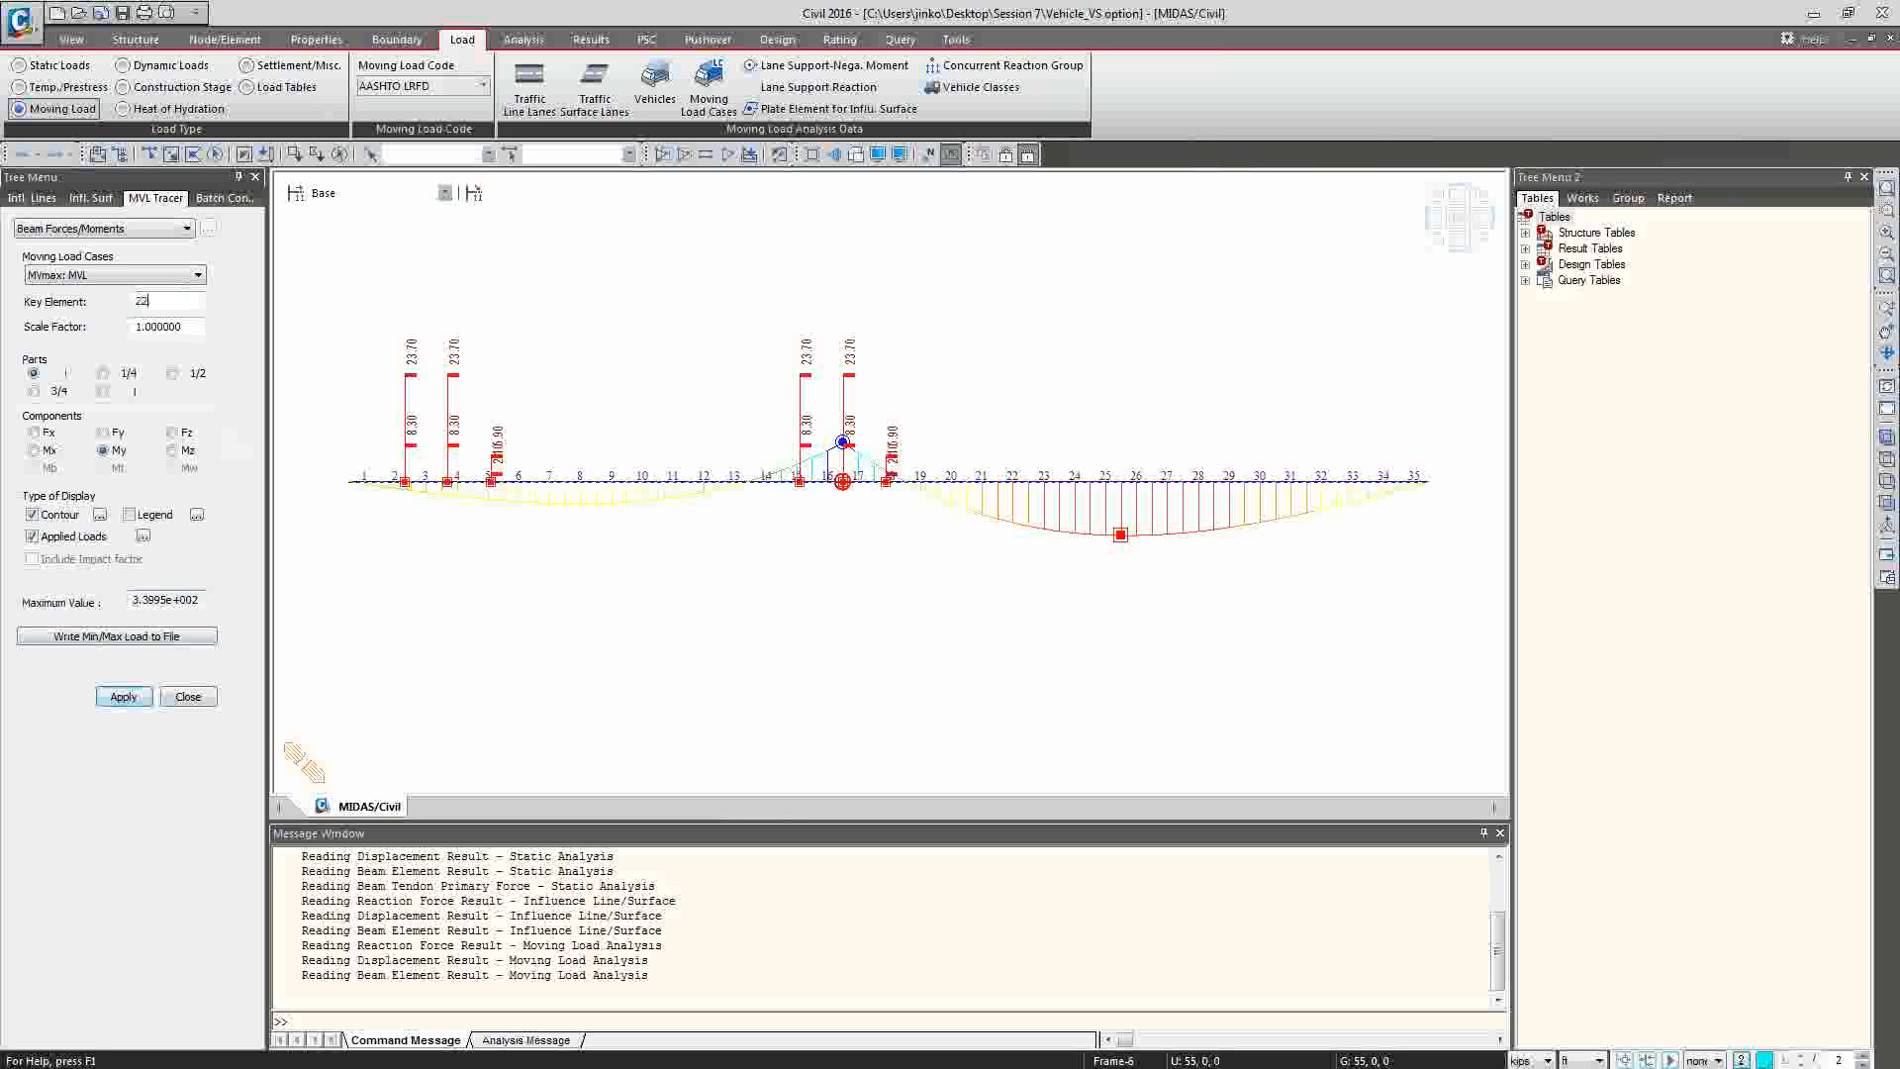
{"action": "key", "text": "Return"}
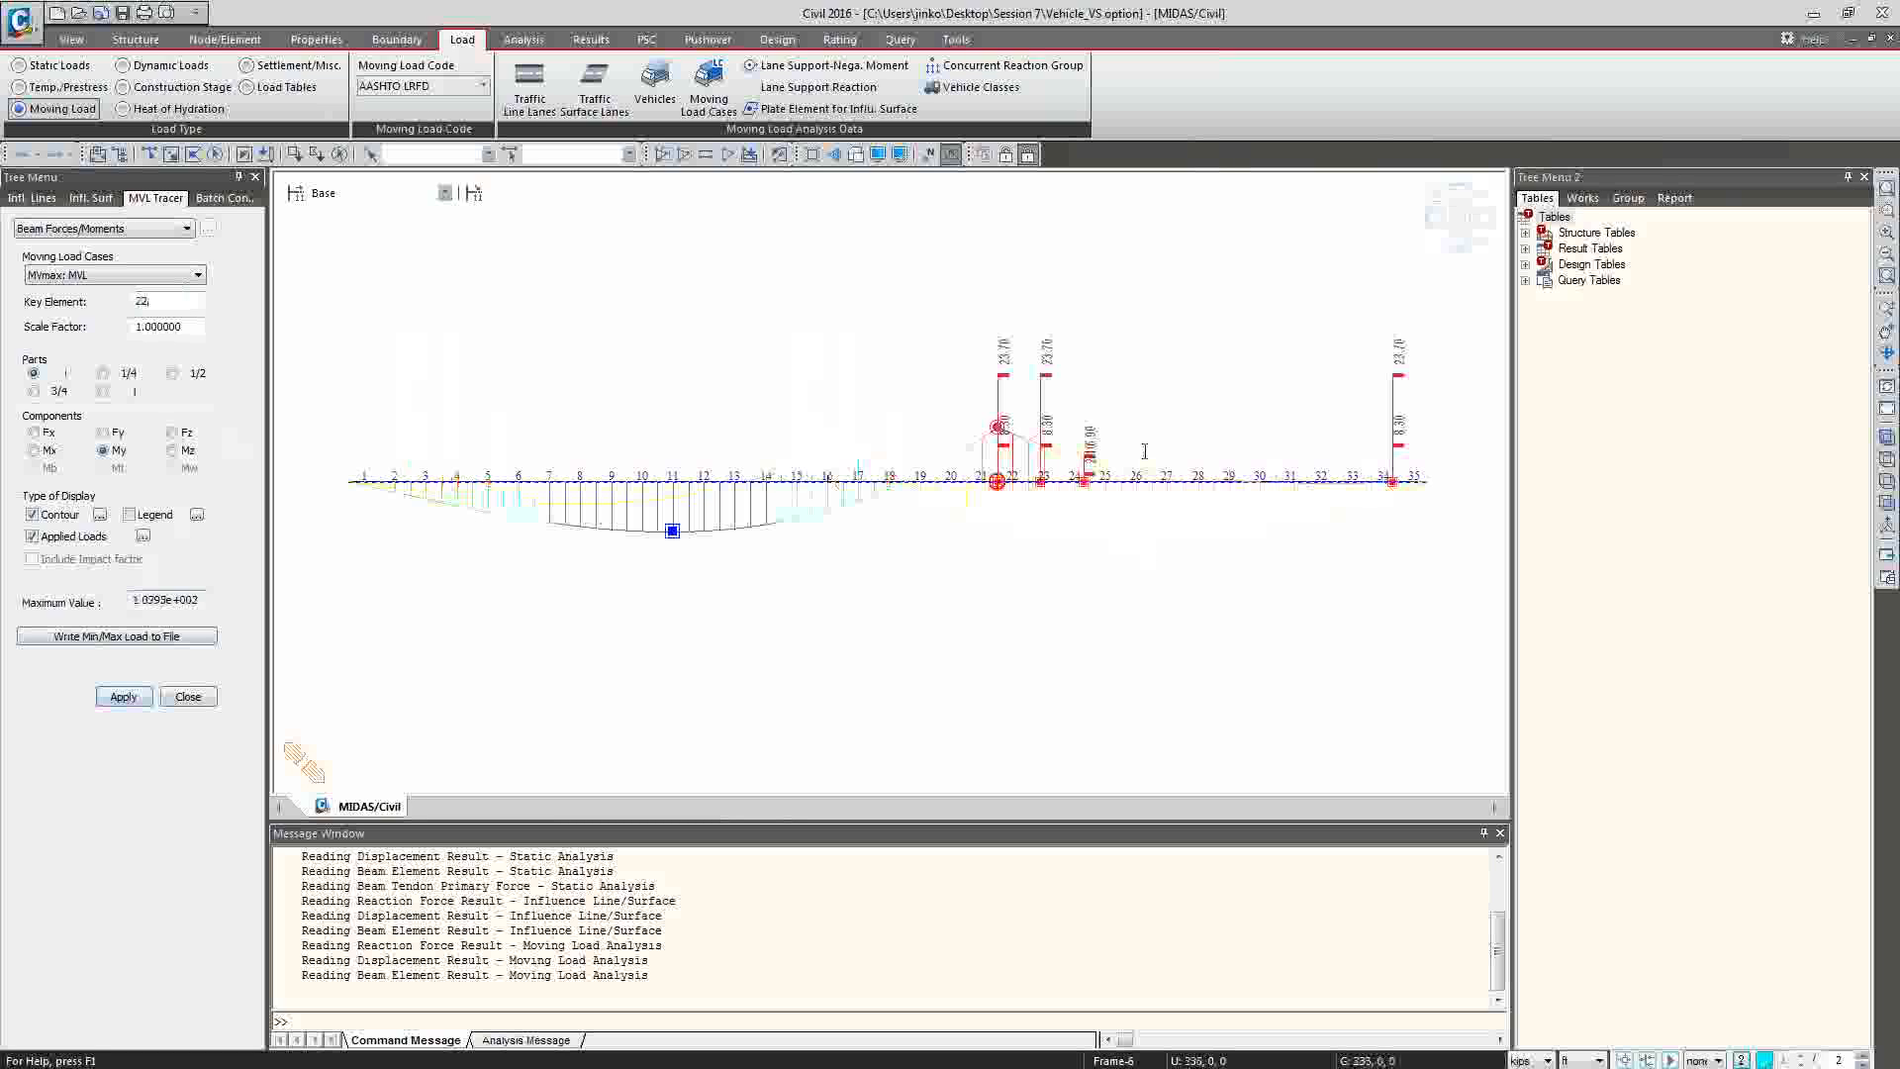
Set the key element to 23 and display its critical vehicle position.
{"action": "left_click", "coordinate": [155, 302]}
{"action": "key", "text": "BackSpace"}
{"action": "type", "text": "3"}
{"action": "left_click", "coordinate": [123, 697]}
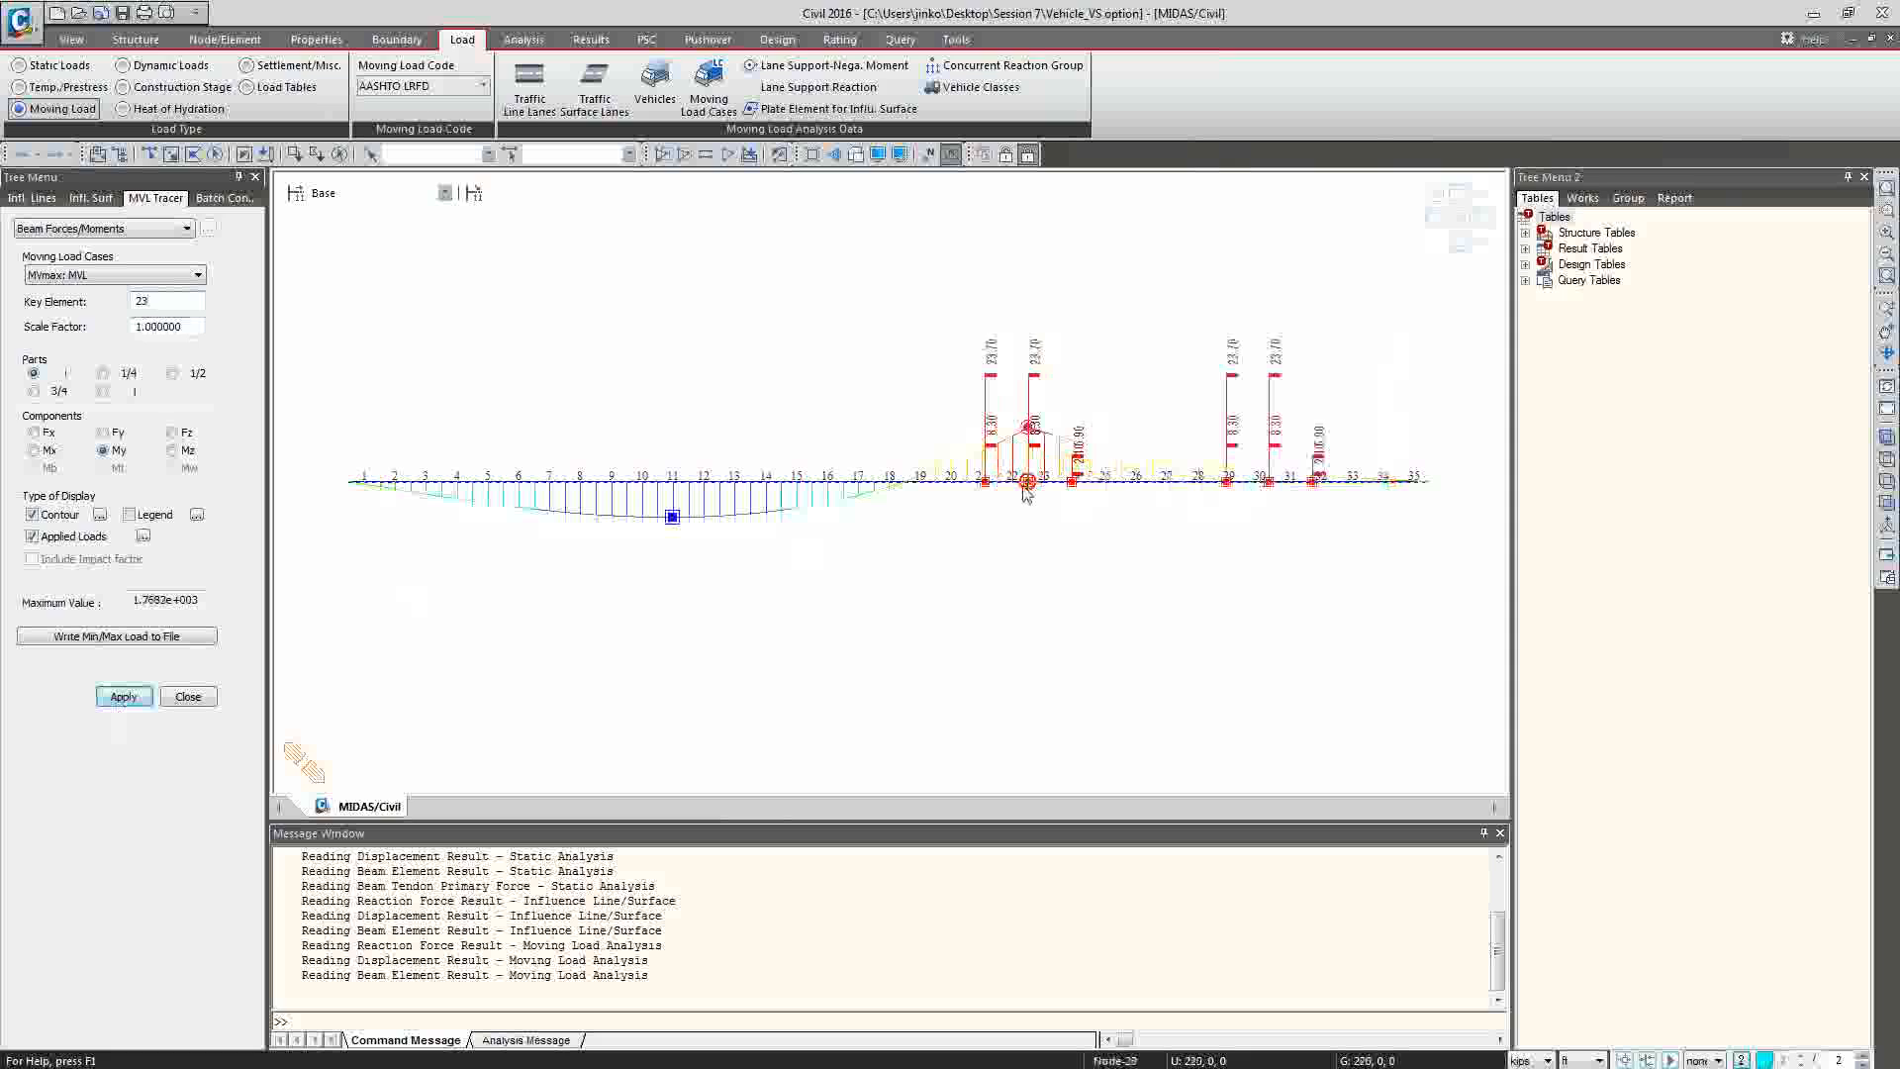
Open the Load Effect Type.mcb model from the Session 7 folder.
{"action": "mouse_move", "coordinate": [1027, 492]}
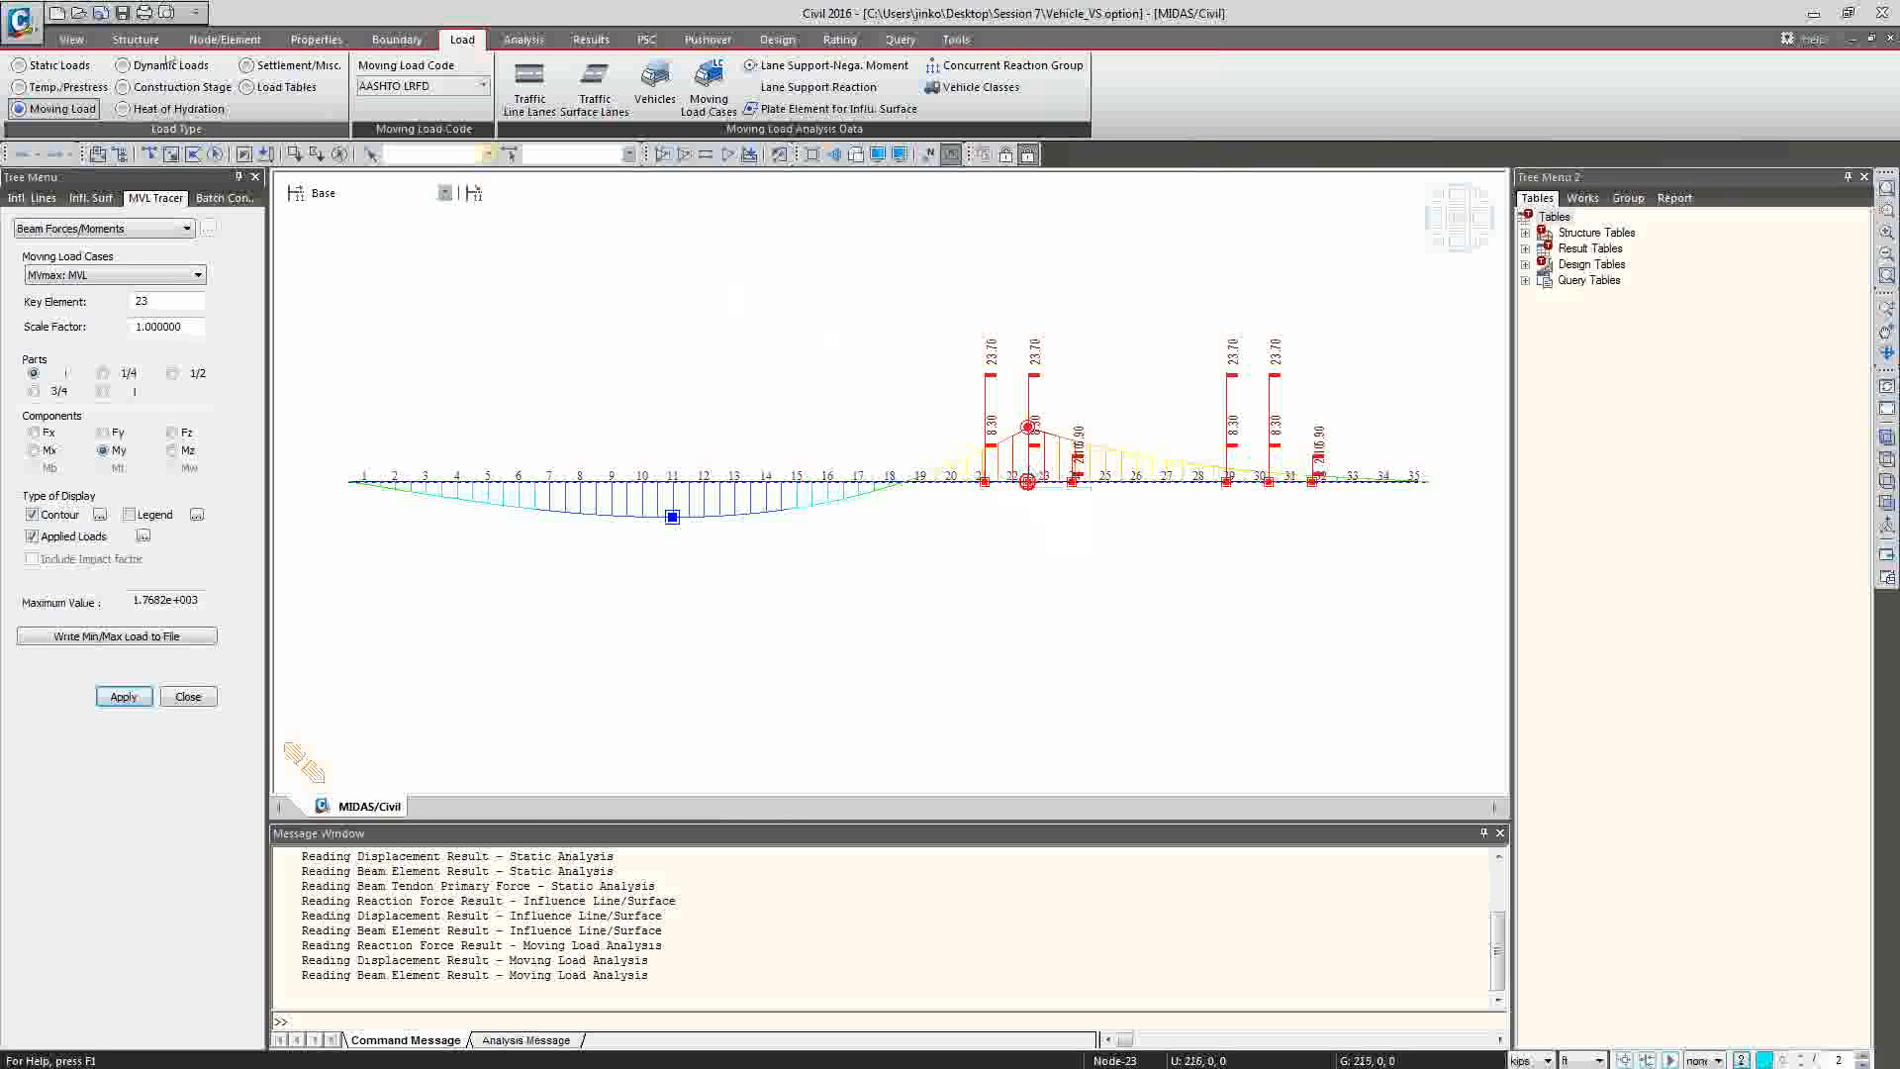
{"action": "left_click", "coordinate": [77, 16]}
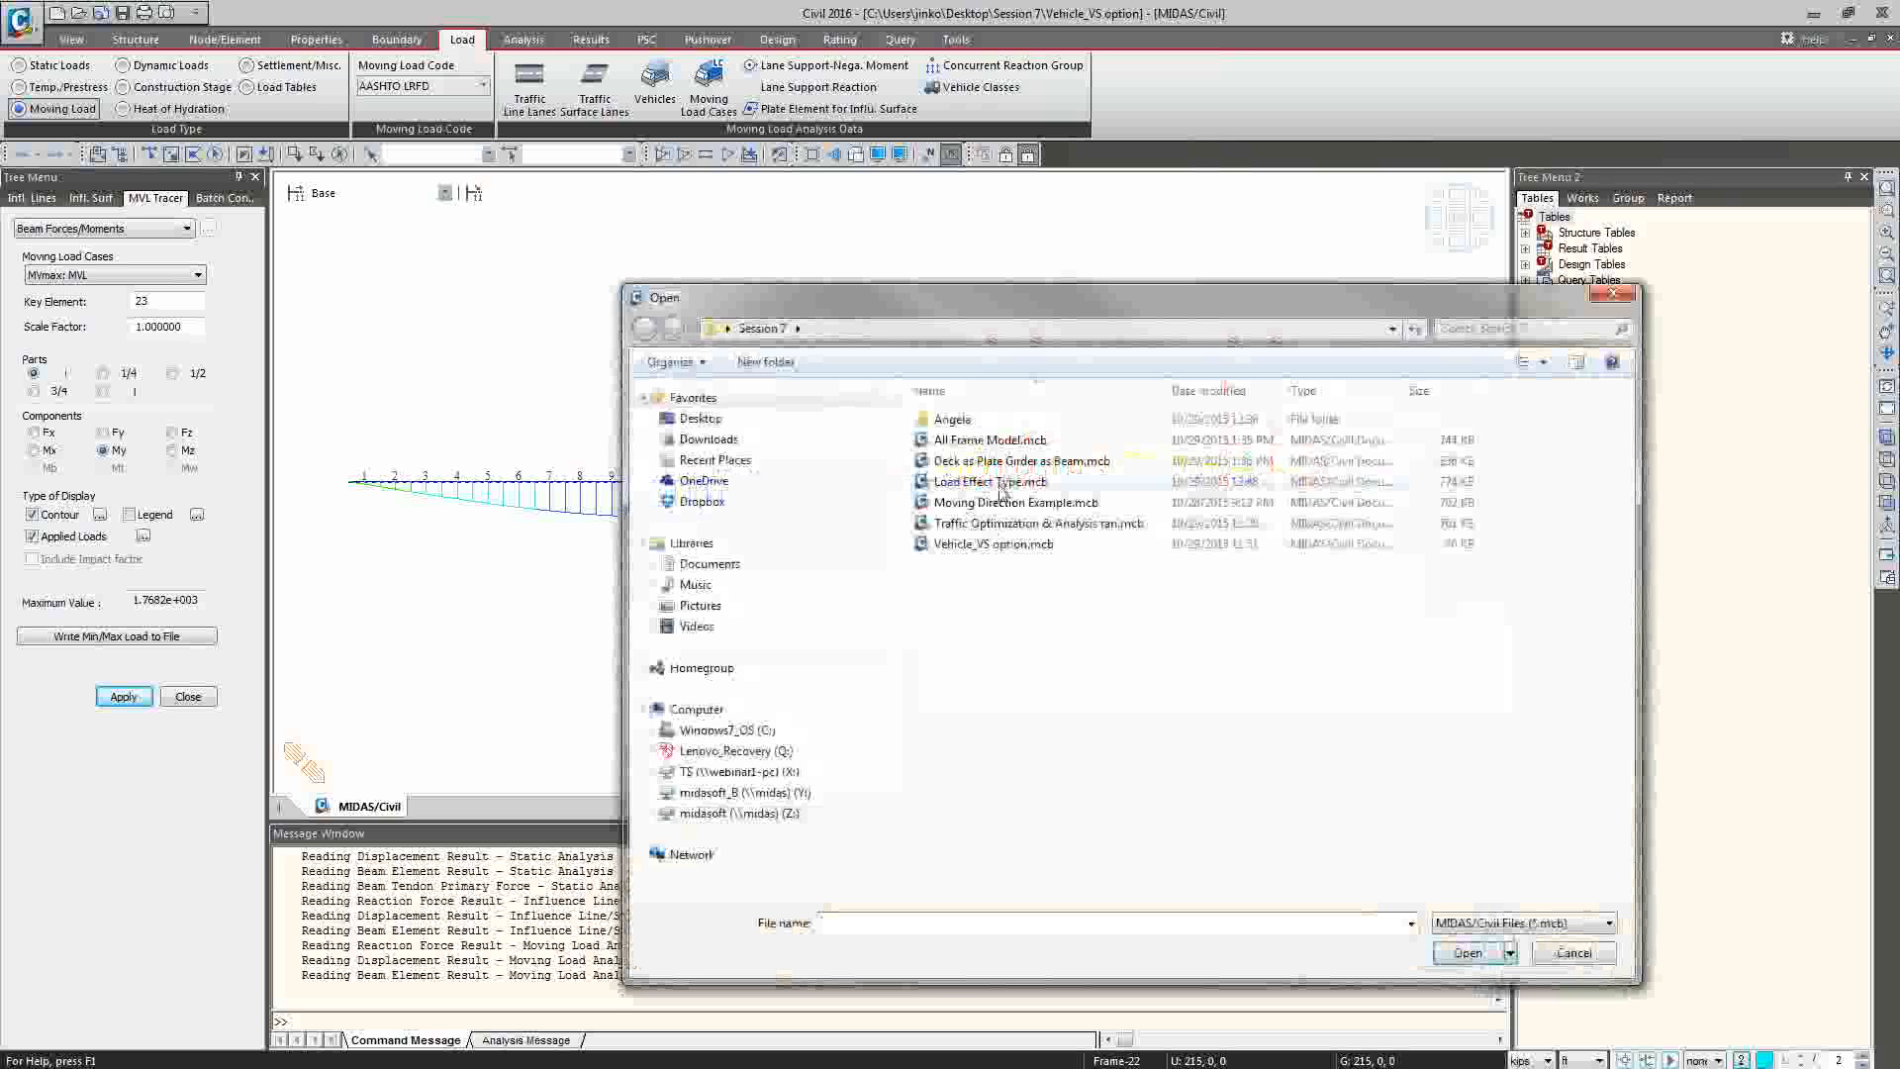
{"action": "key", "text": "Escape"}
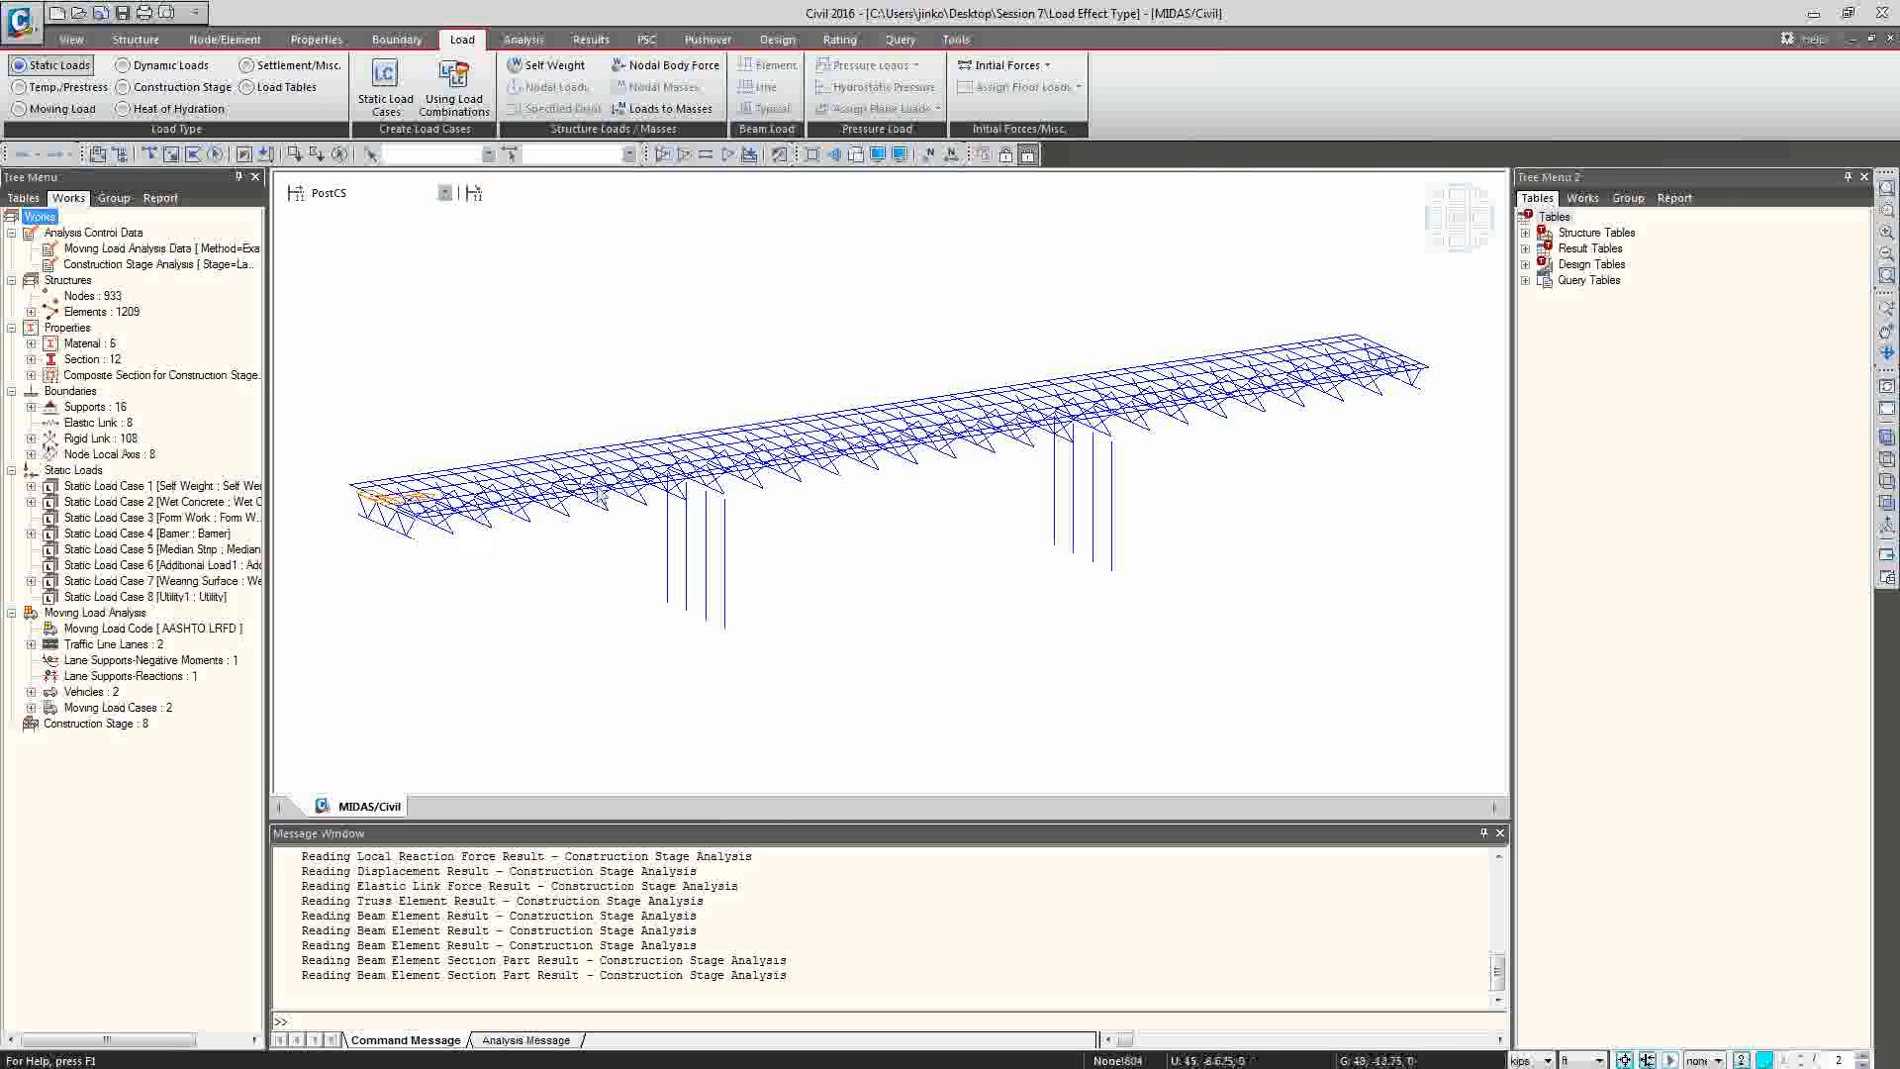
List the traffic line lanes defined in the bridge's moving load data.
{"action": "middle_click_drag", "start_coordinate": [658, 496], "coordinate": [757, 510], "text": "ctrl"}
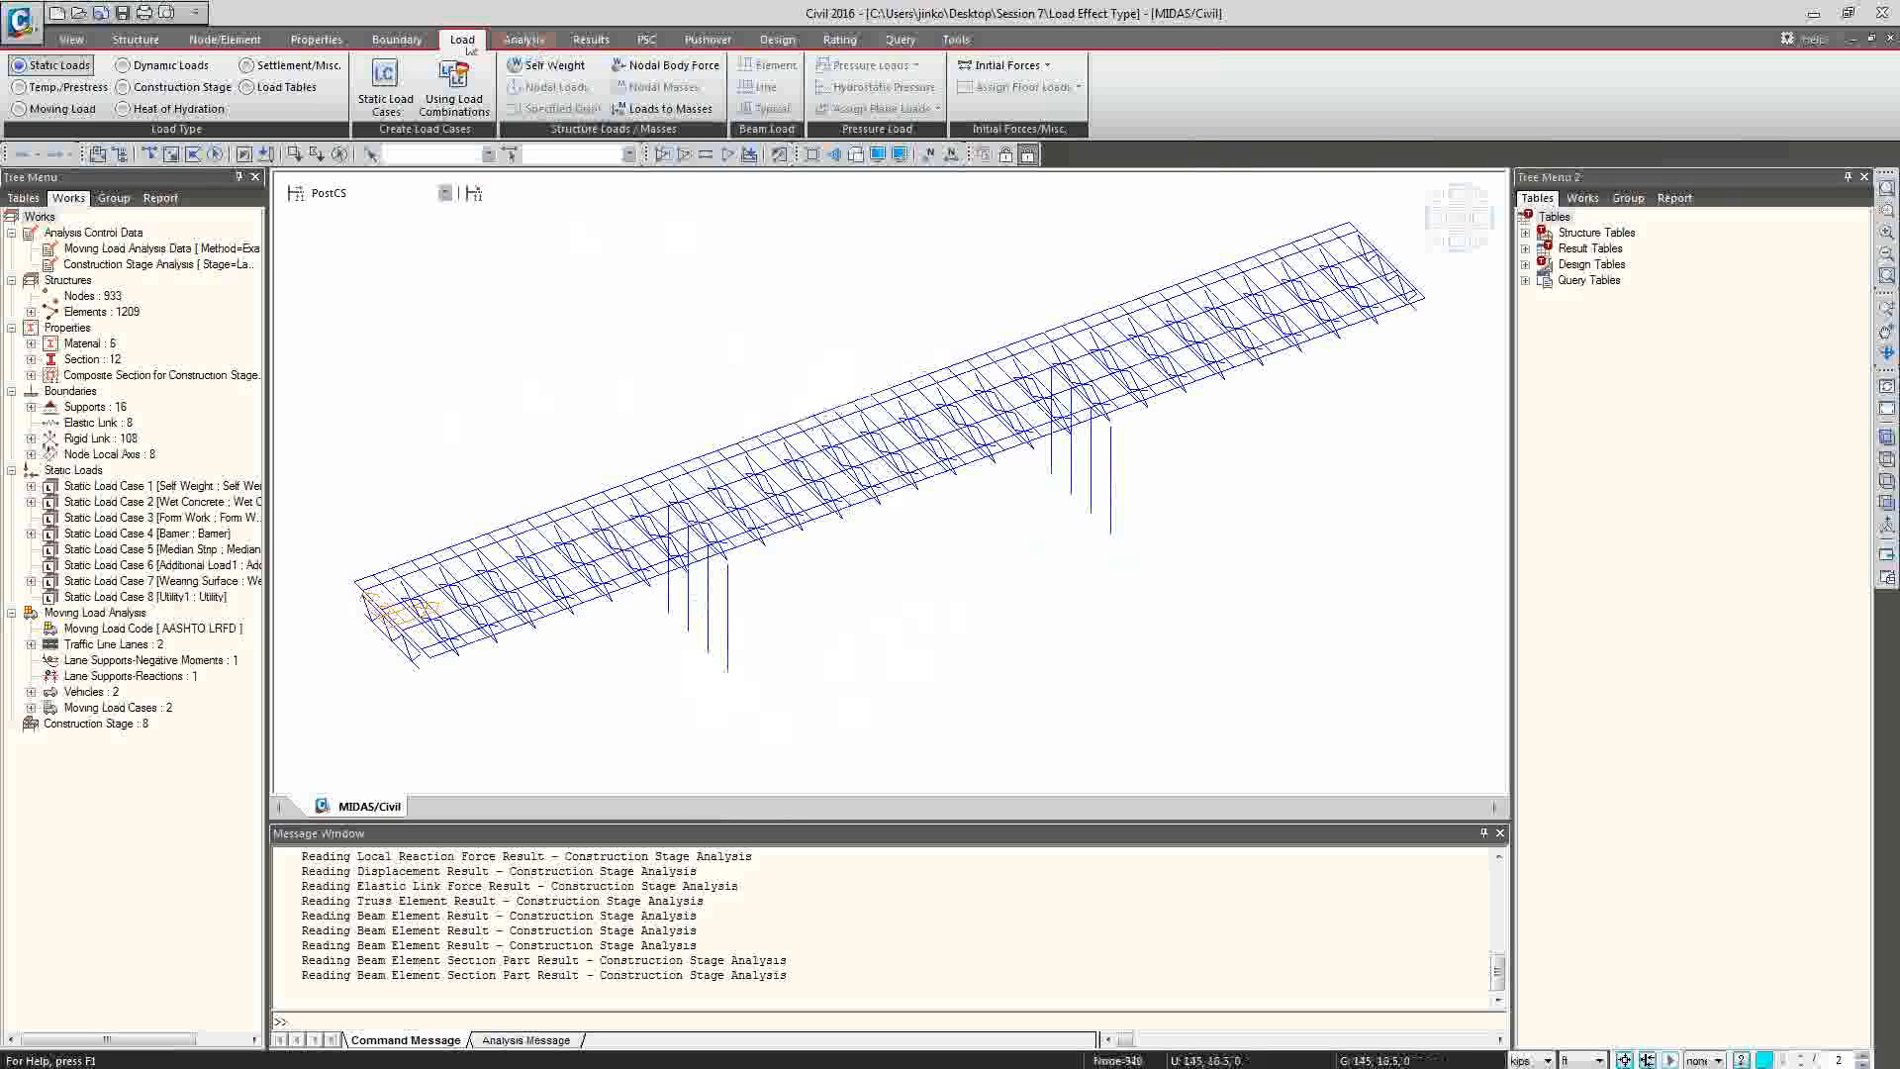
{"action": "left_click", "coordinate": [58, 109]}
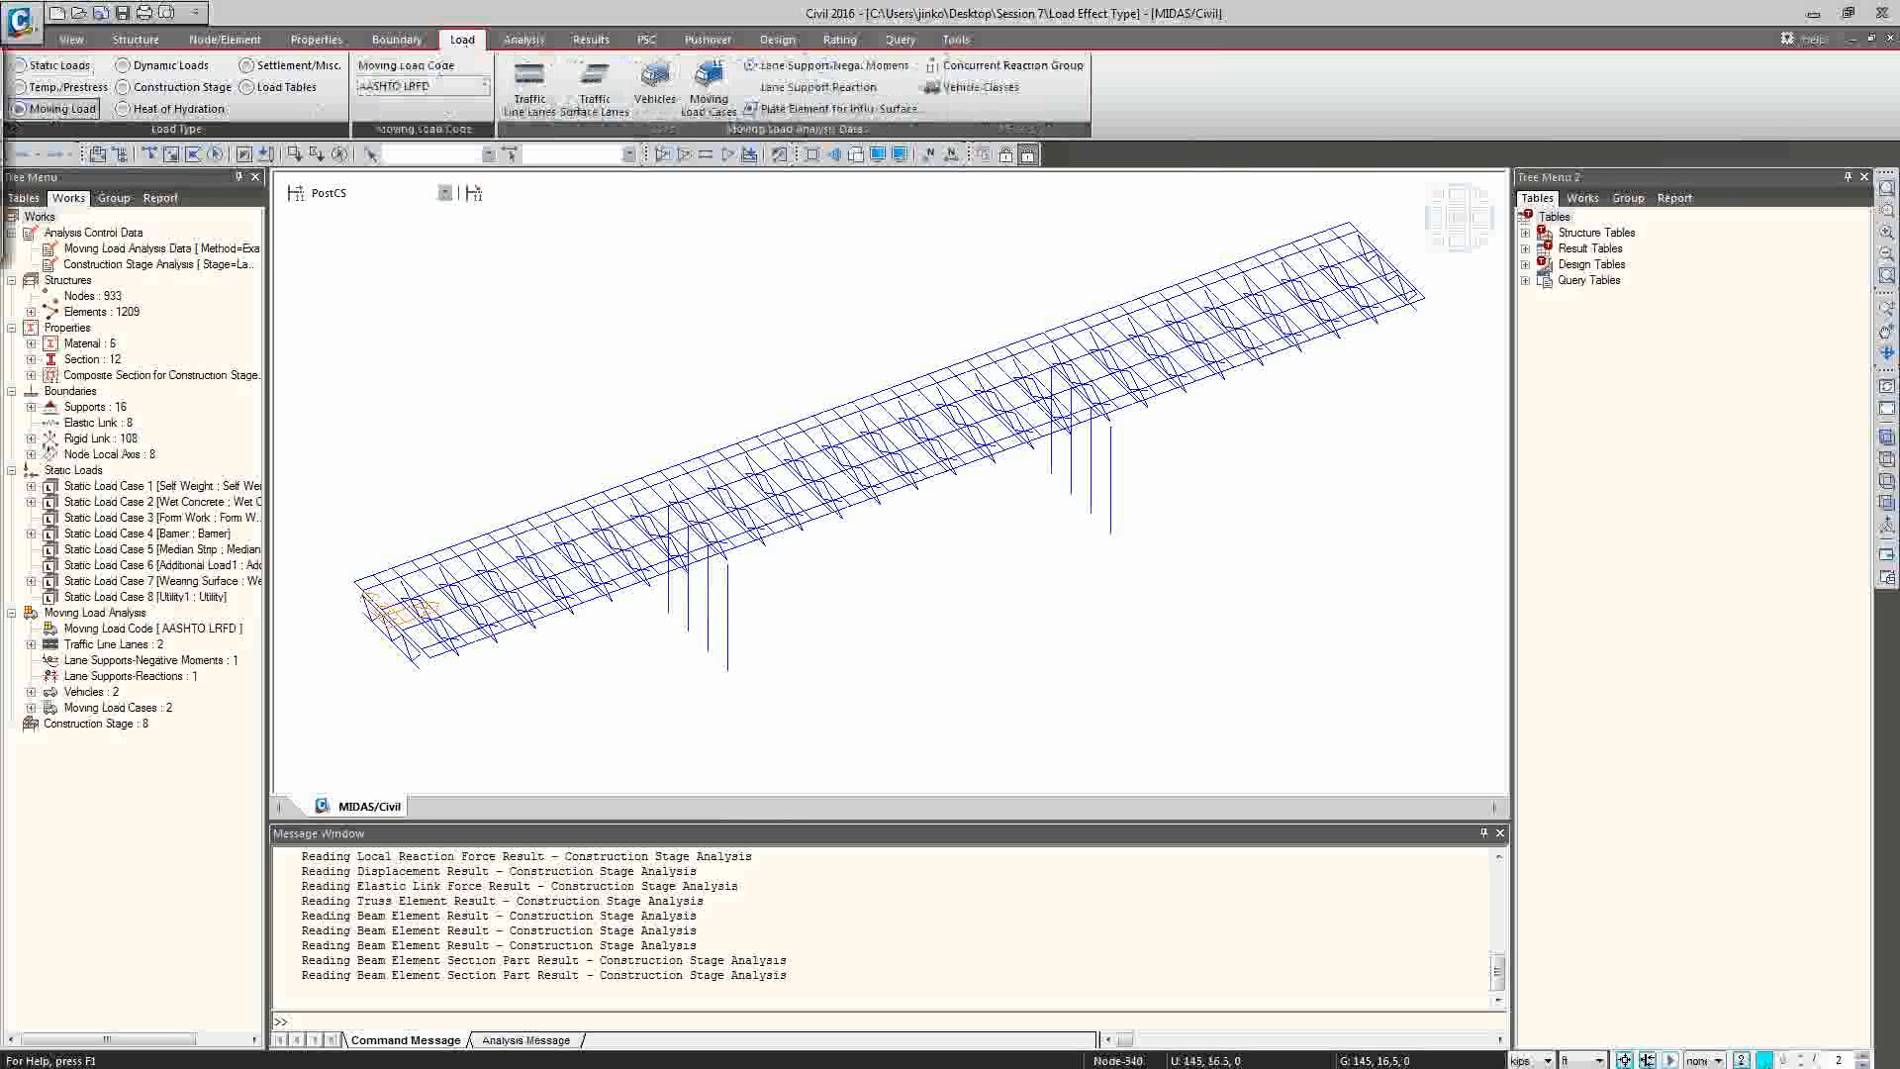
{"action": "left_click", "coordinate": [530, 84]}
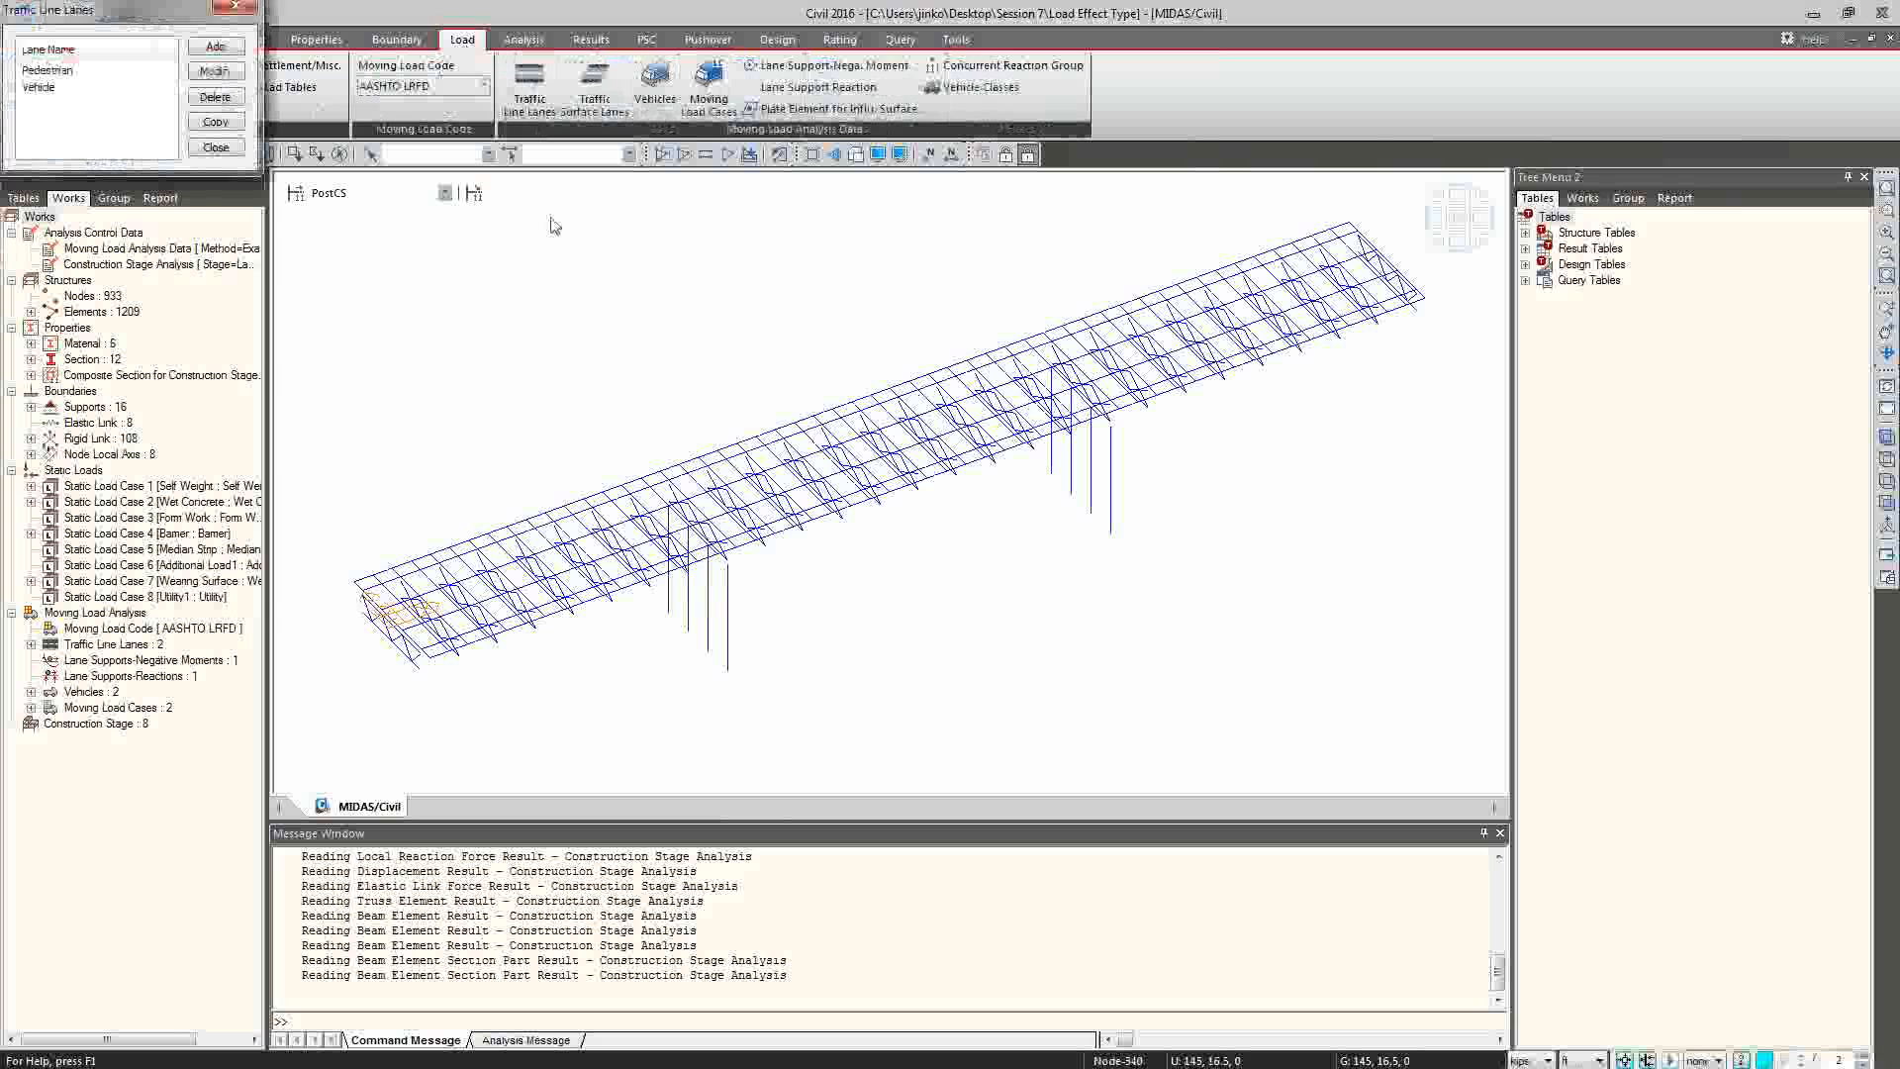
{"action": "left_click_drag", "start_coordinate": [152, 9], "coordinate": [428, 230]}
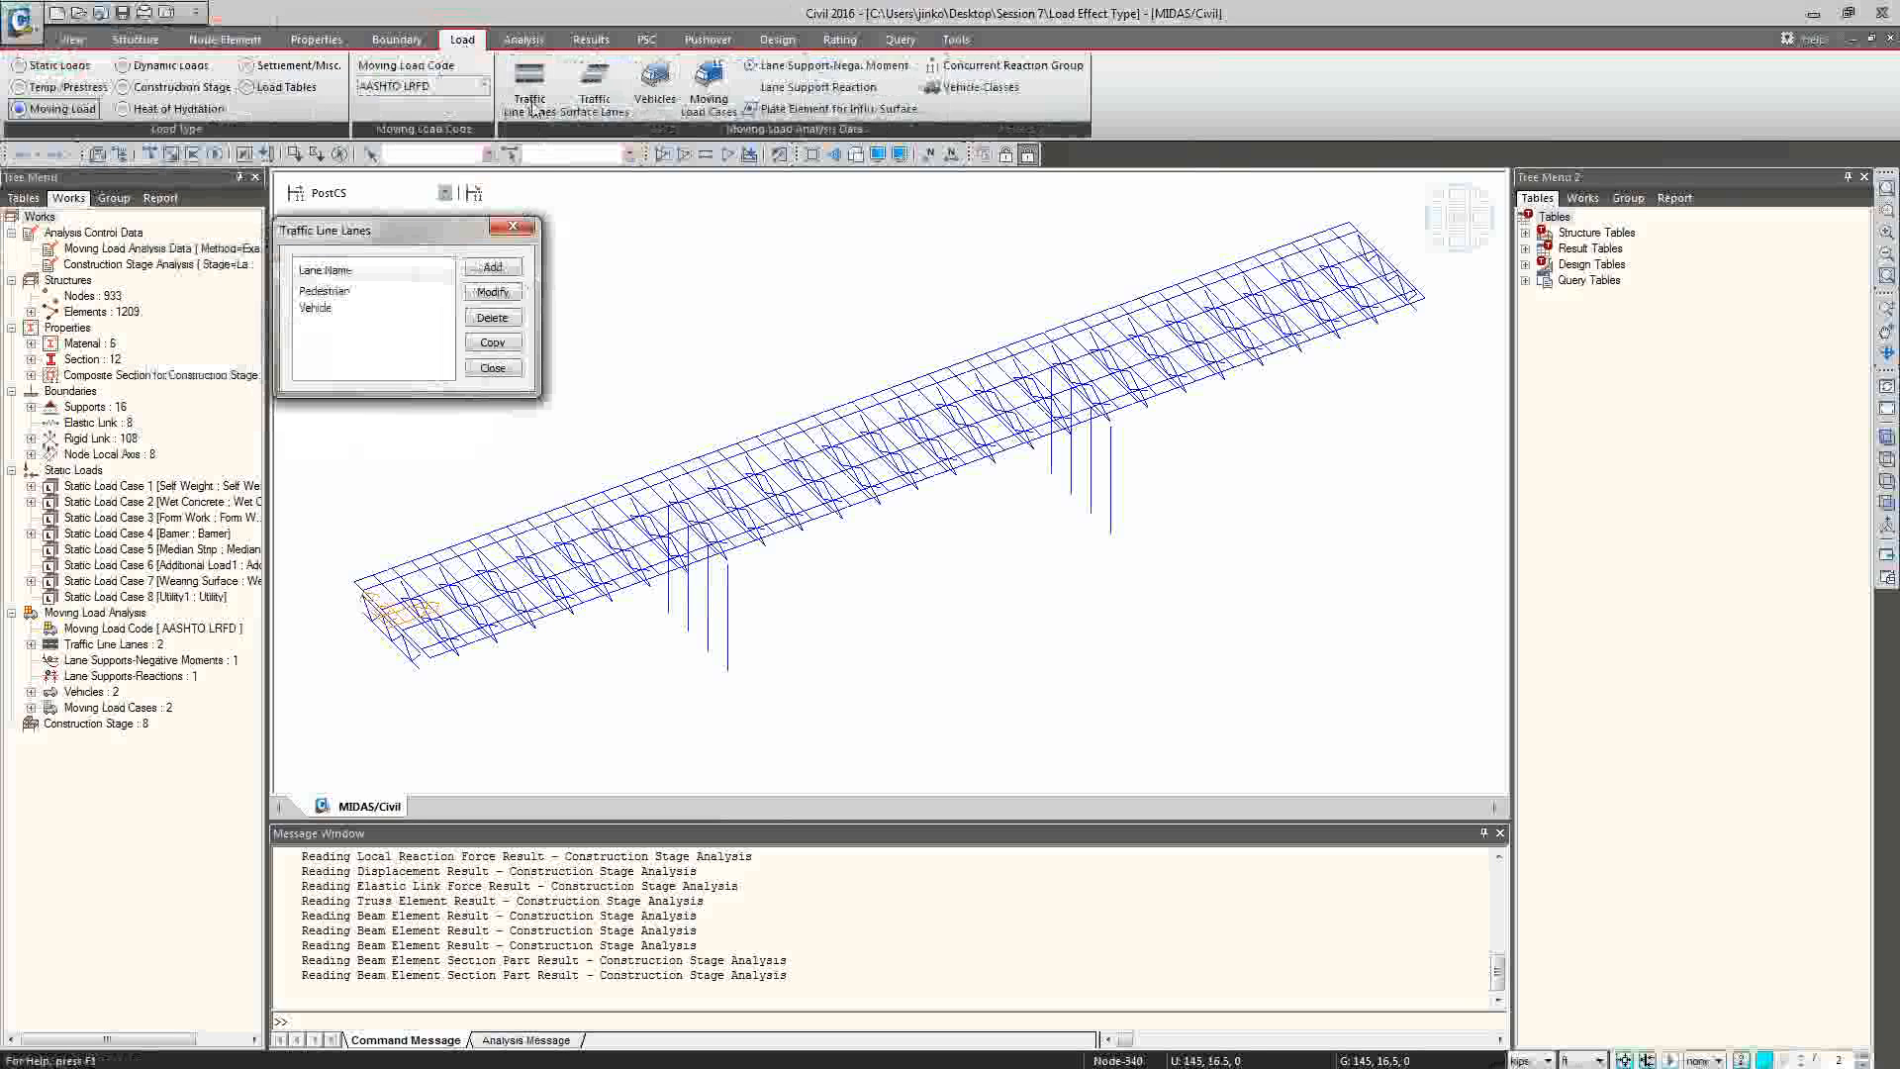
Display the Pedestrian lane and the Vehicle lane in turn on the bridge model, and close the traffic line lanes list.
{"action": "left_click", "coordinate": [1583, 198]}
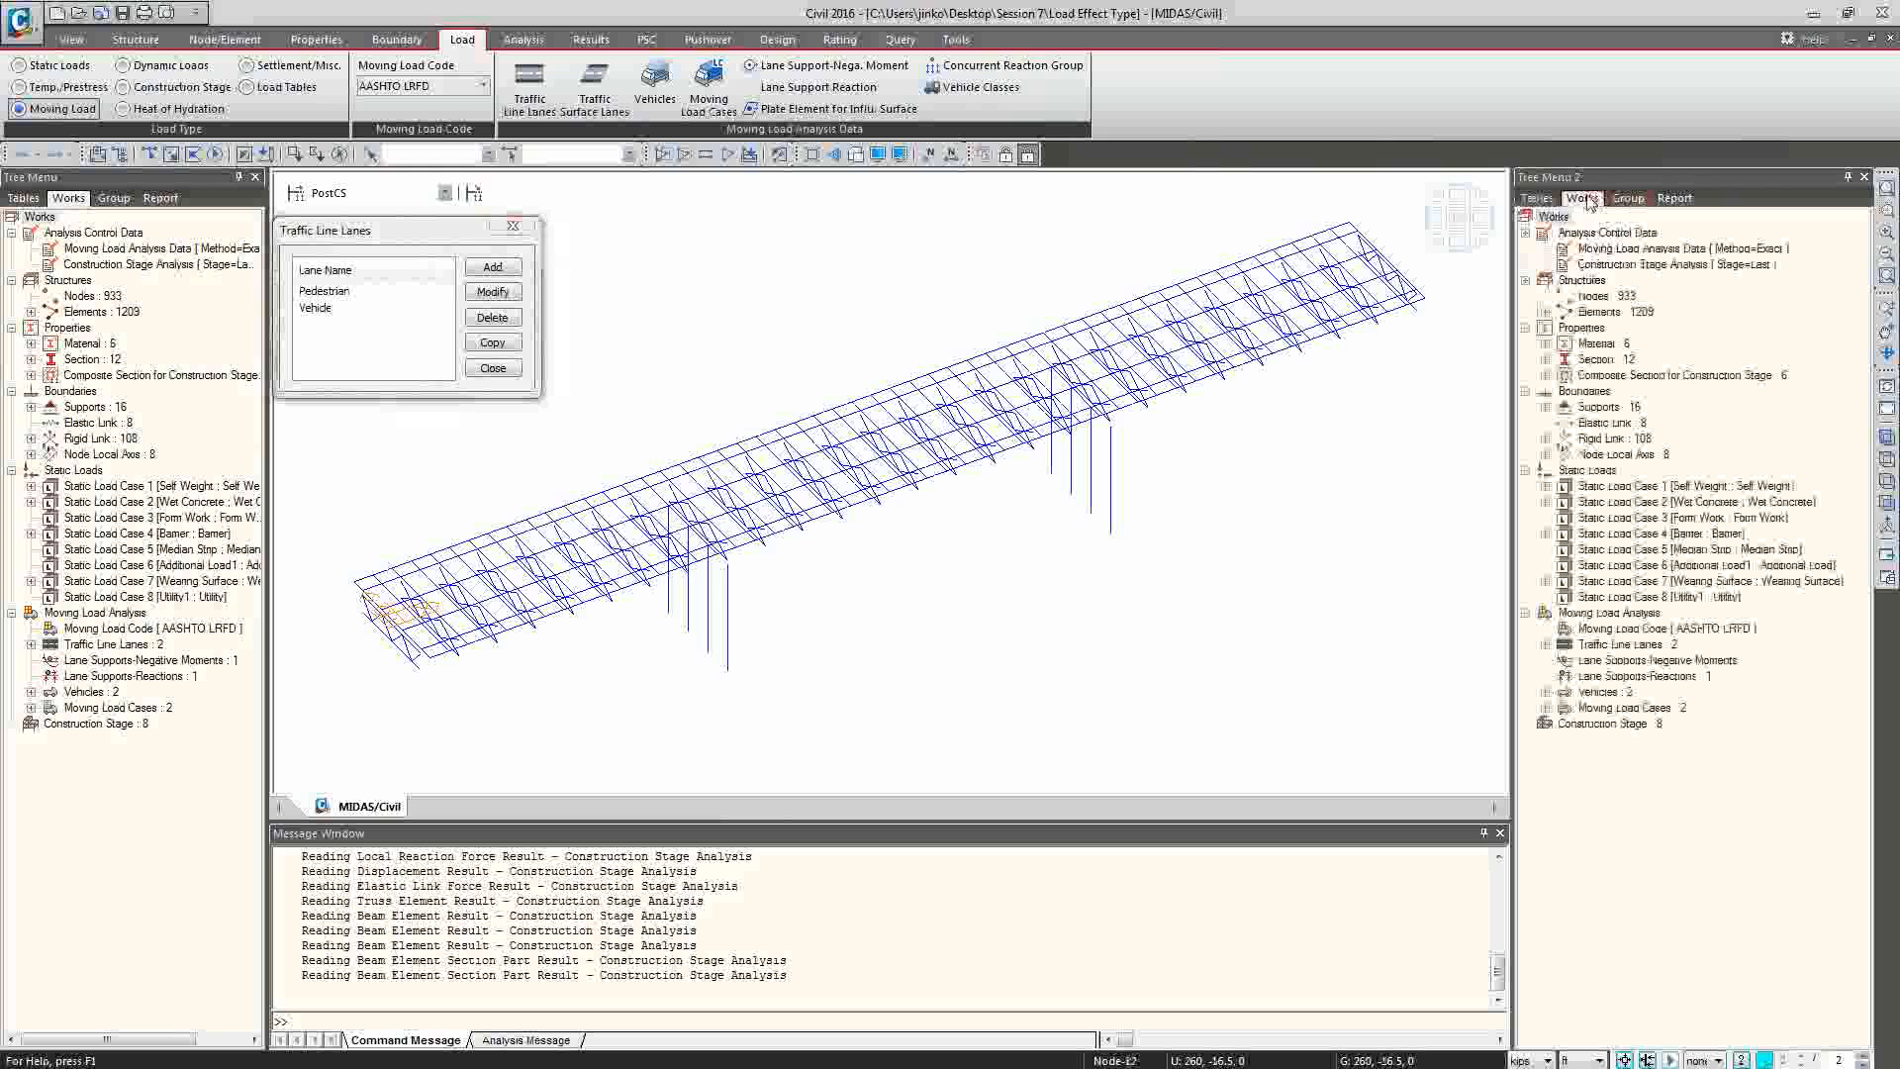
{"action": "left_click", "coordinate": [1546, 645]}
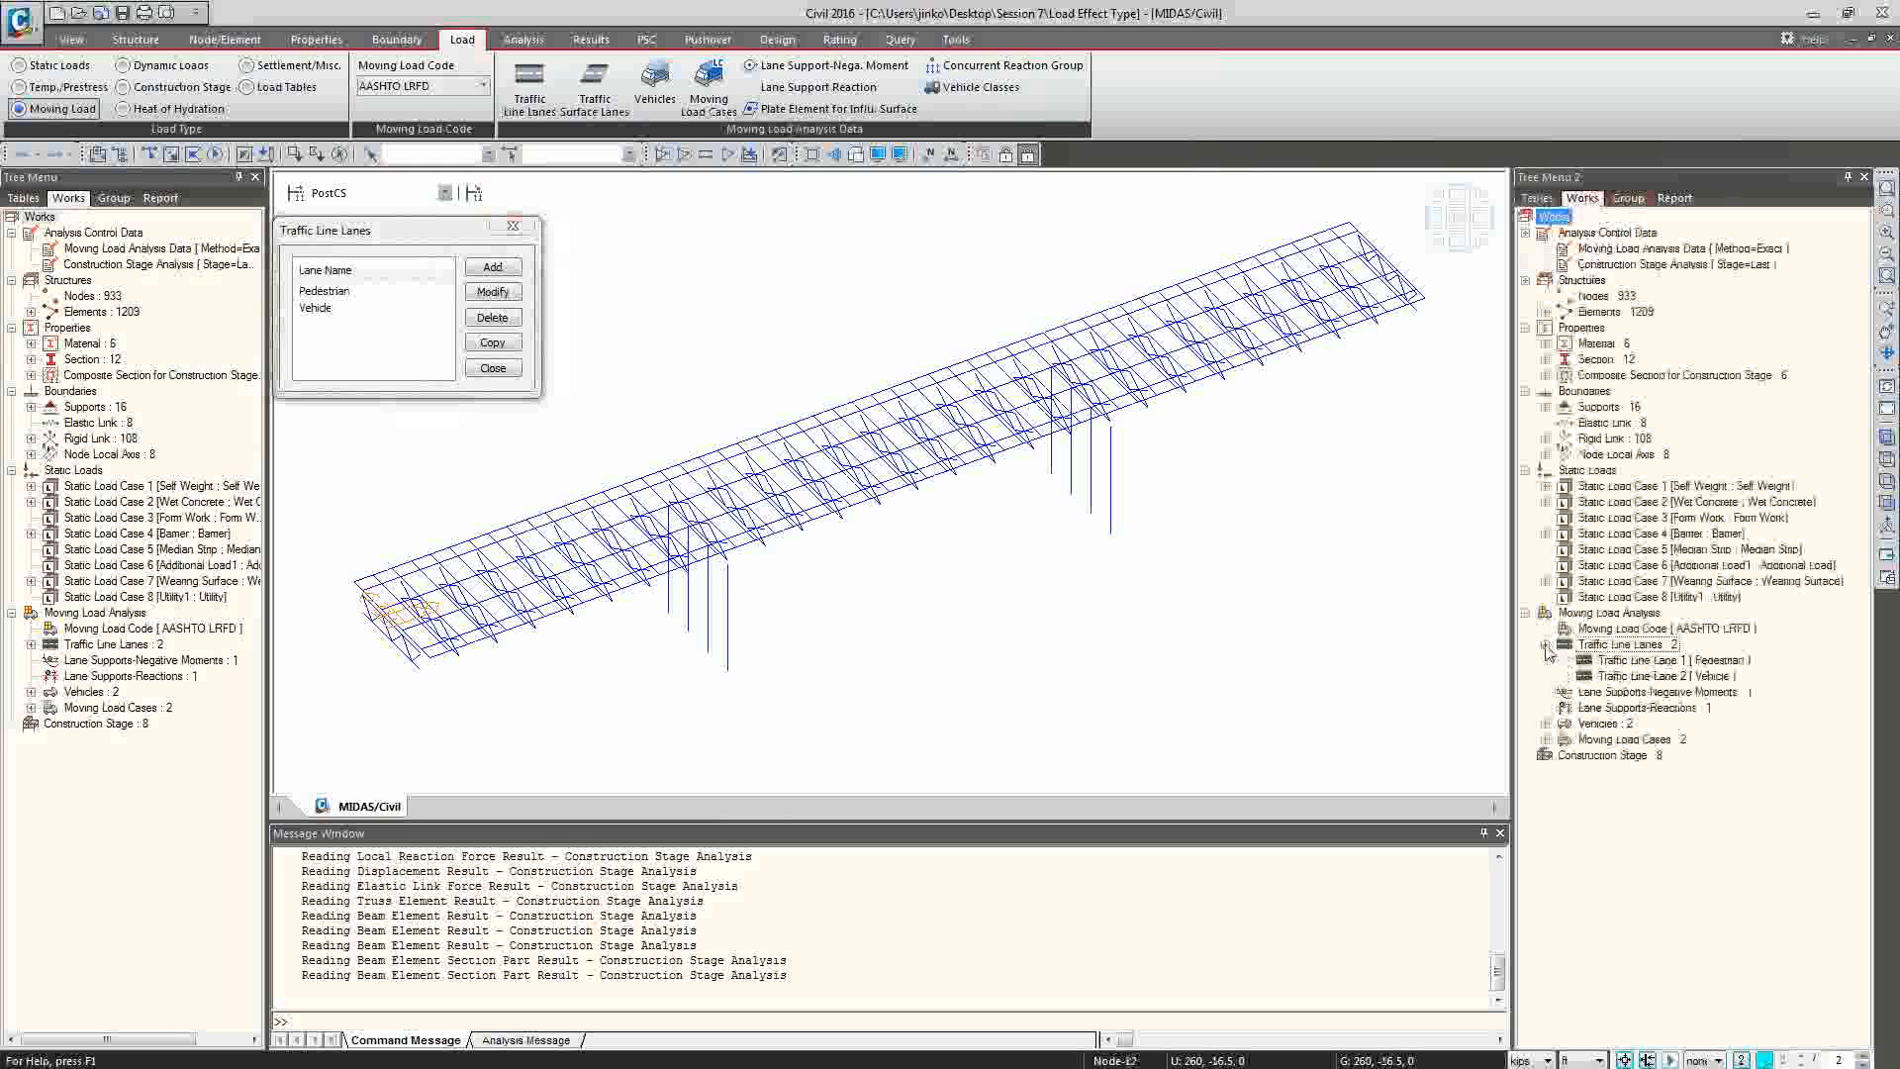
{"action": "right_click", "coordinate": [1633, 662]}
{"action": "left_click", "coordinate": [1674, 709]}
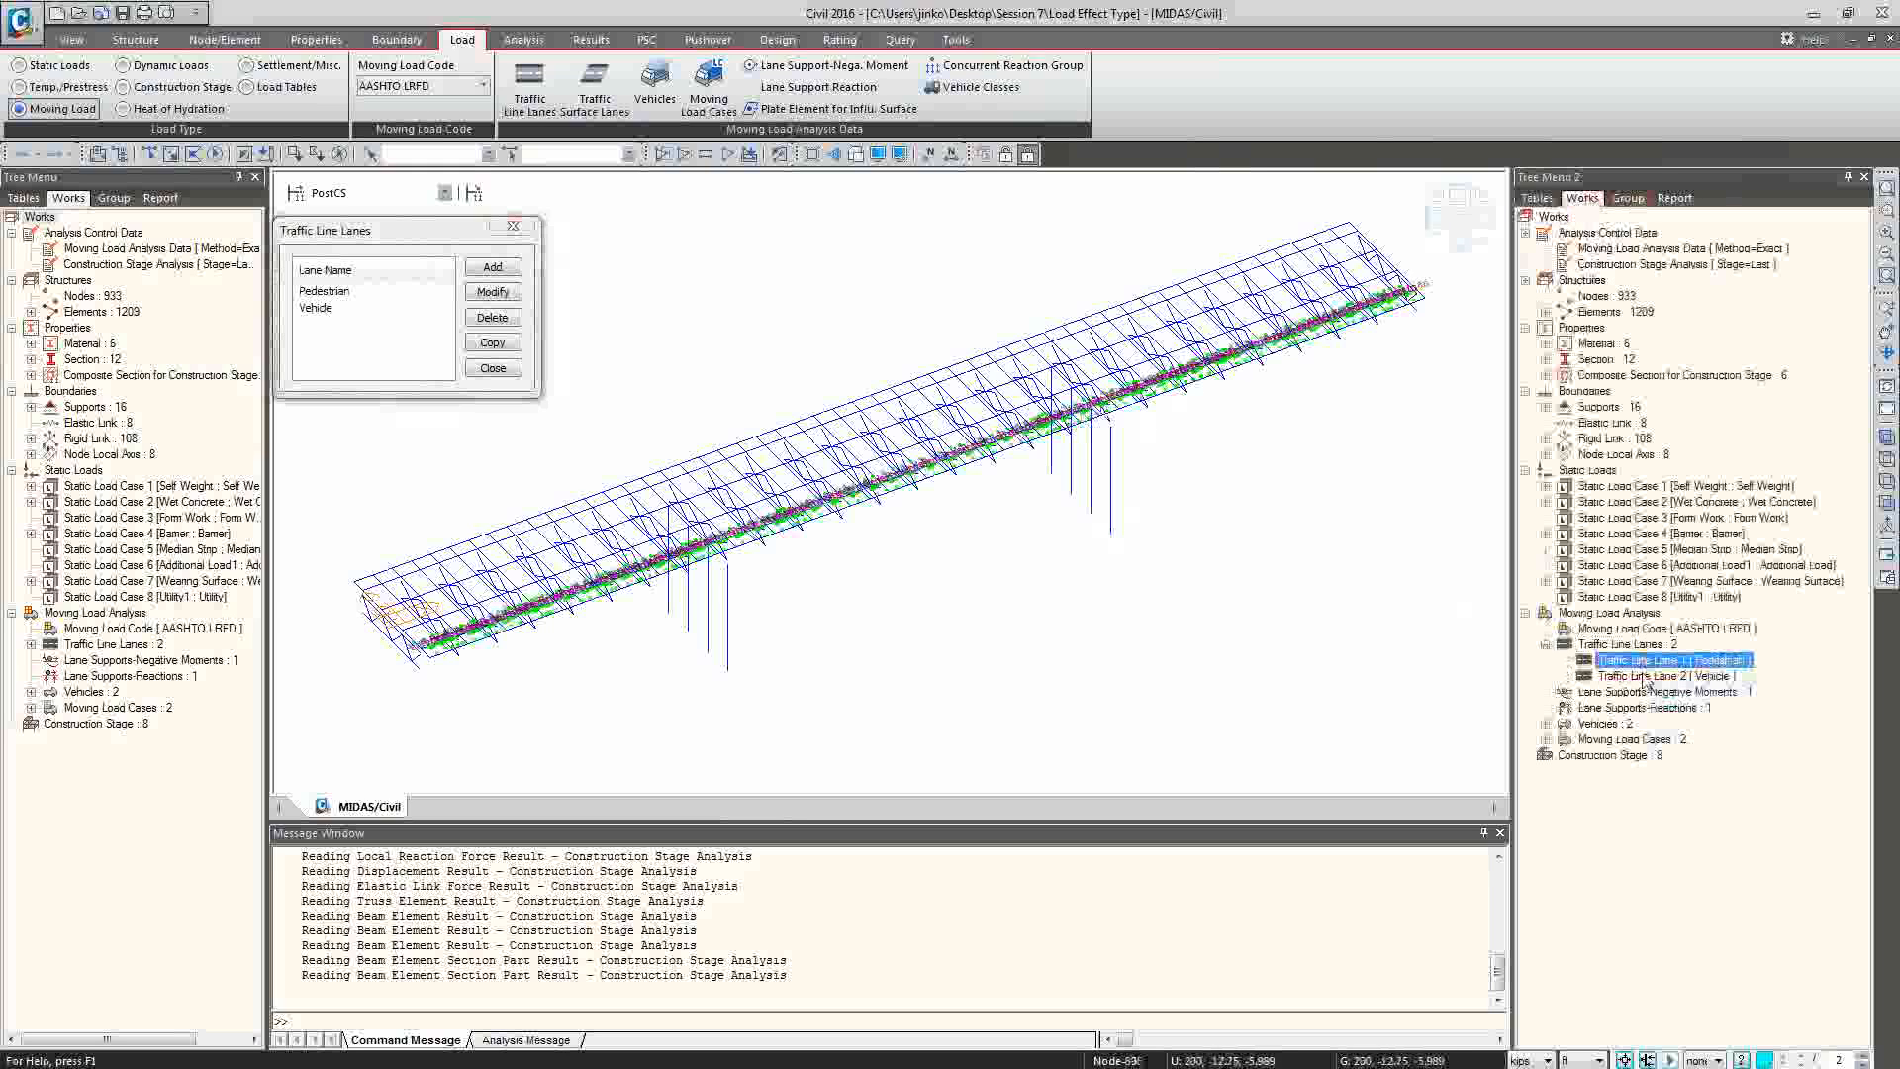
{"action": "right_click", "coordinate": [1645, 677]}
{"action": "left_click", "coordinate": [1690, 723]}
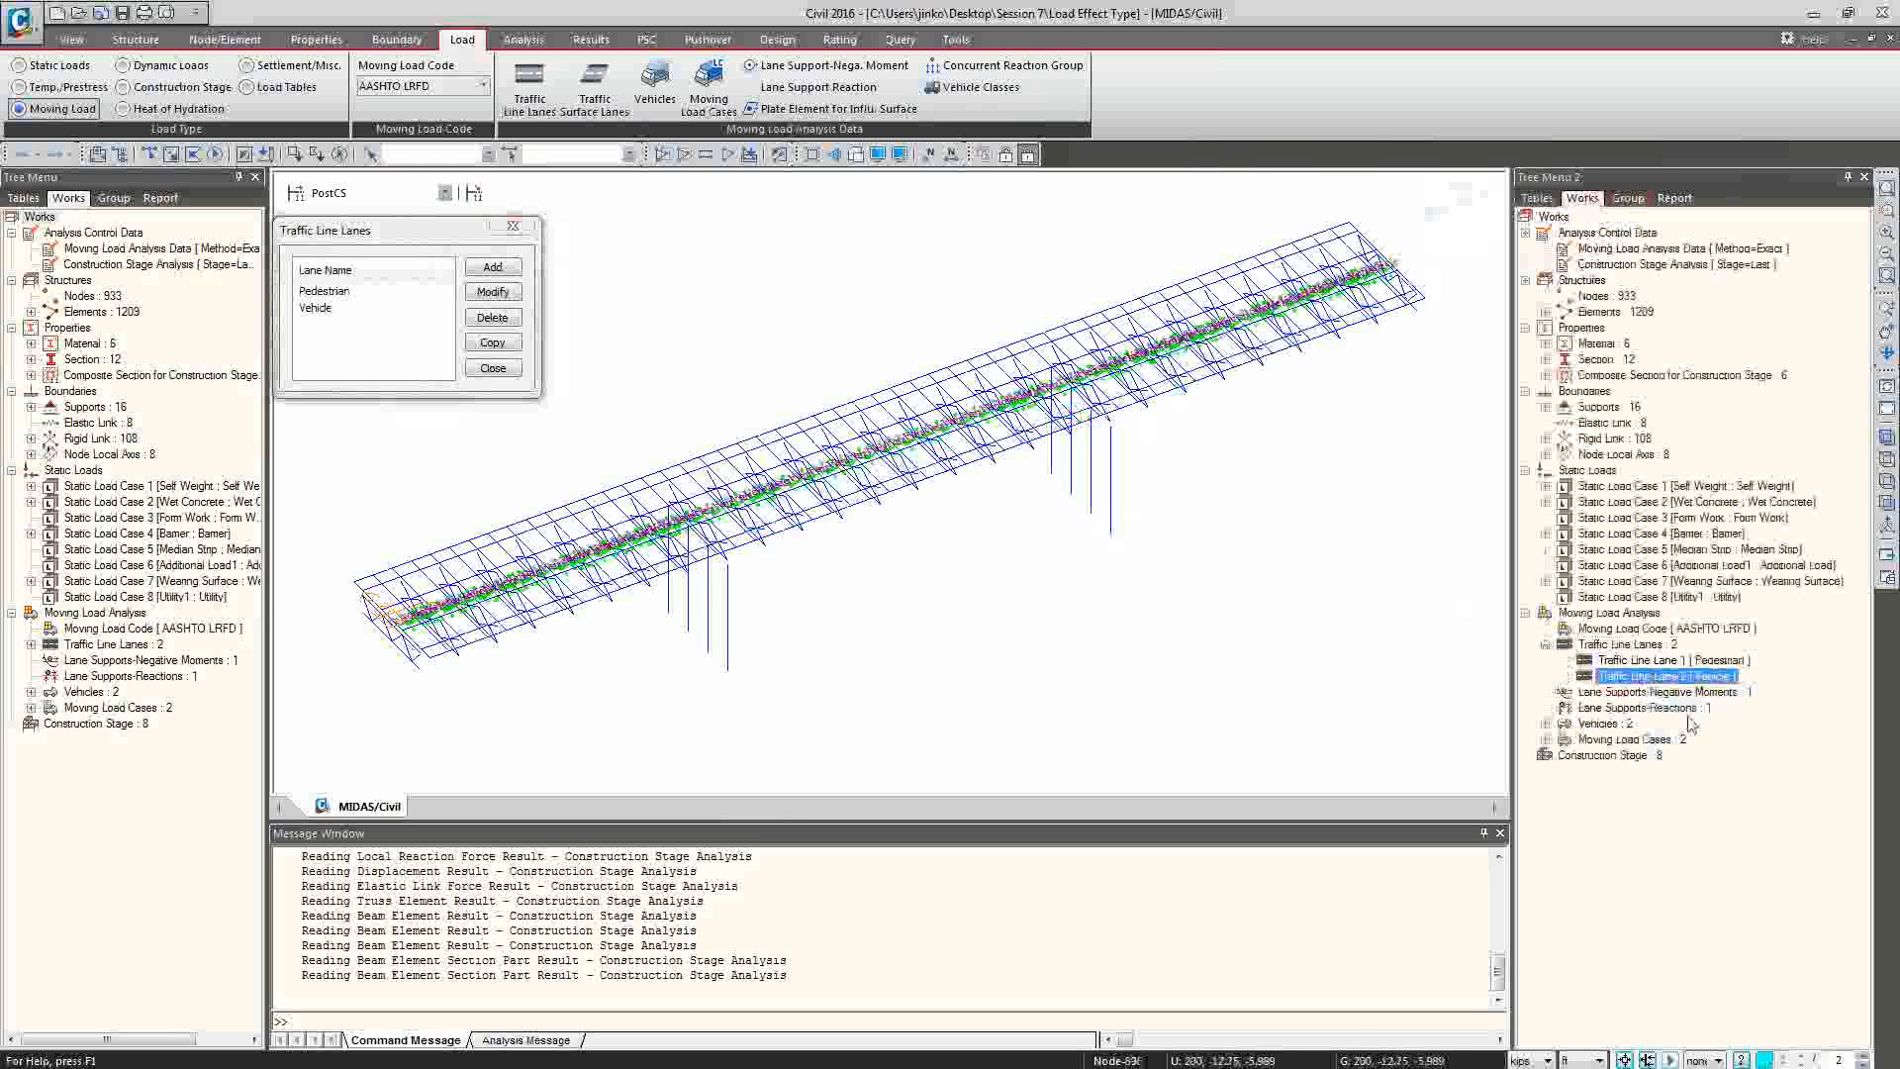
{"action": "left_click", "coordinate": [493, 368]}
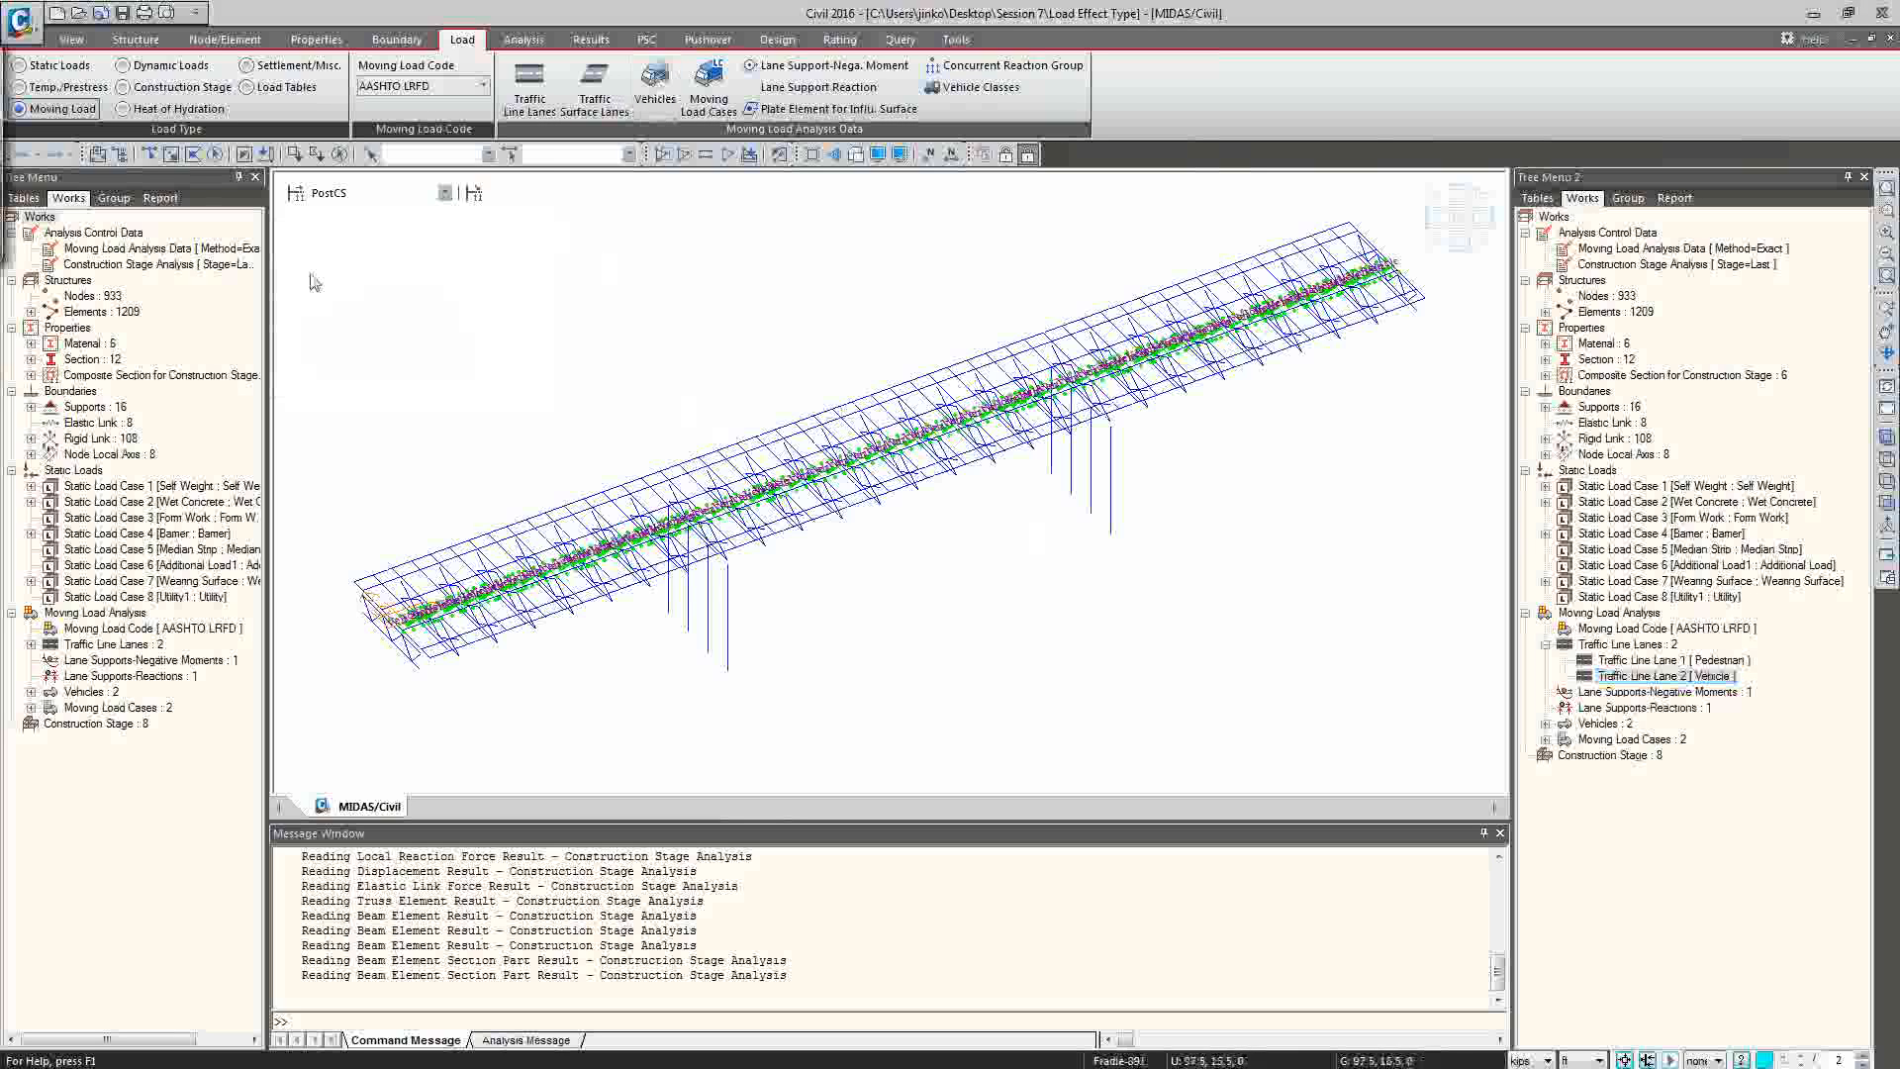
Inspect the standard HL-93TRK vehicle definition and leave it without changes.
{"action": "left_click_drag", "start_coordinate": [0, 61], "coordinate": [347, 169]}
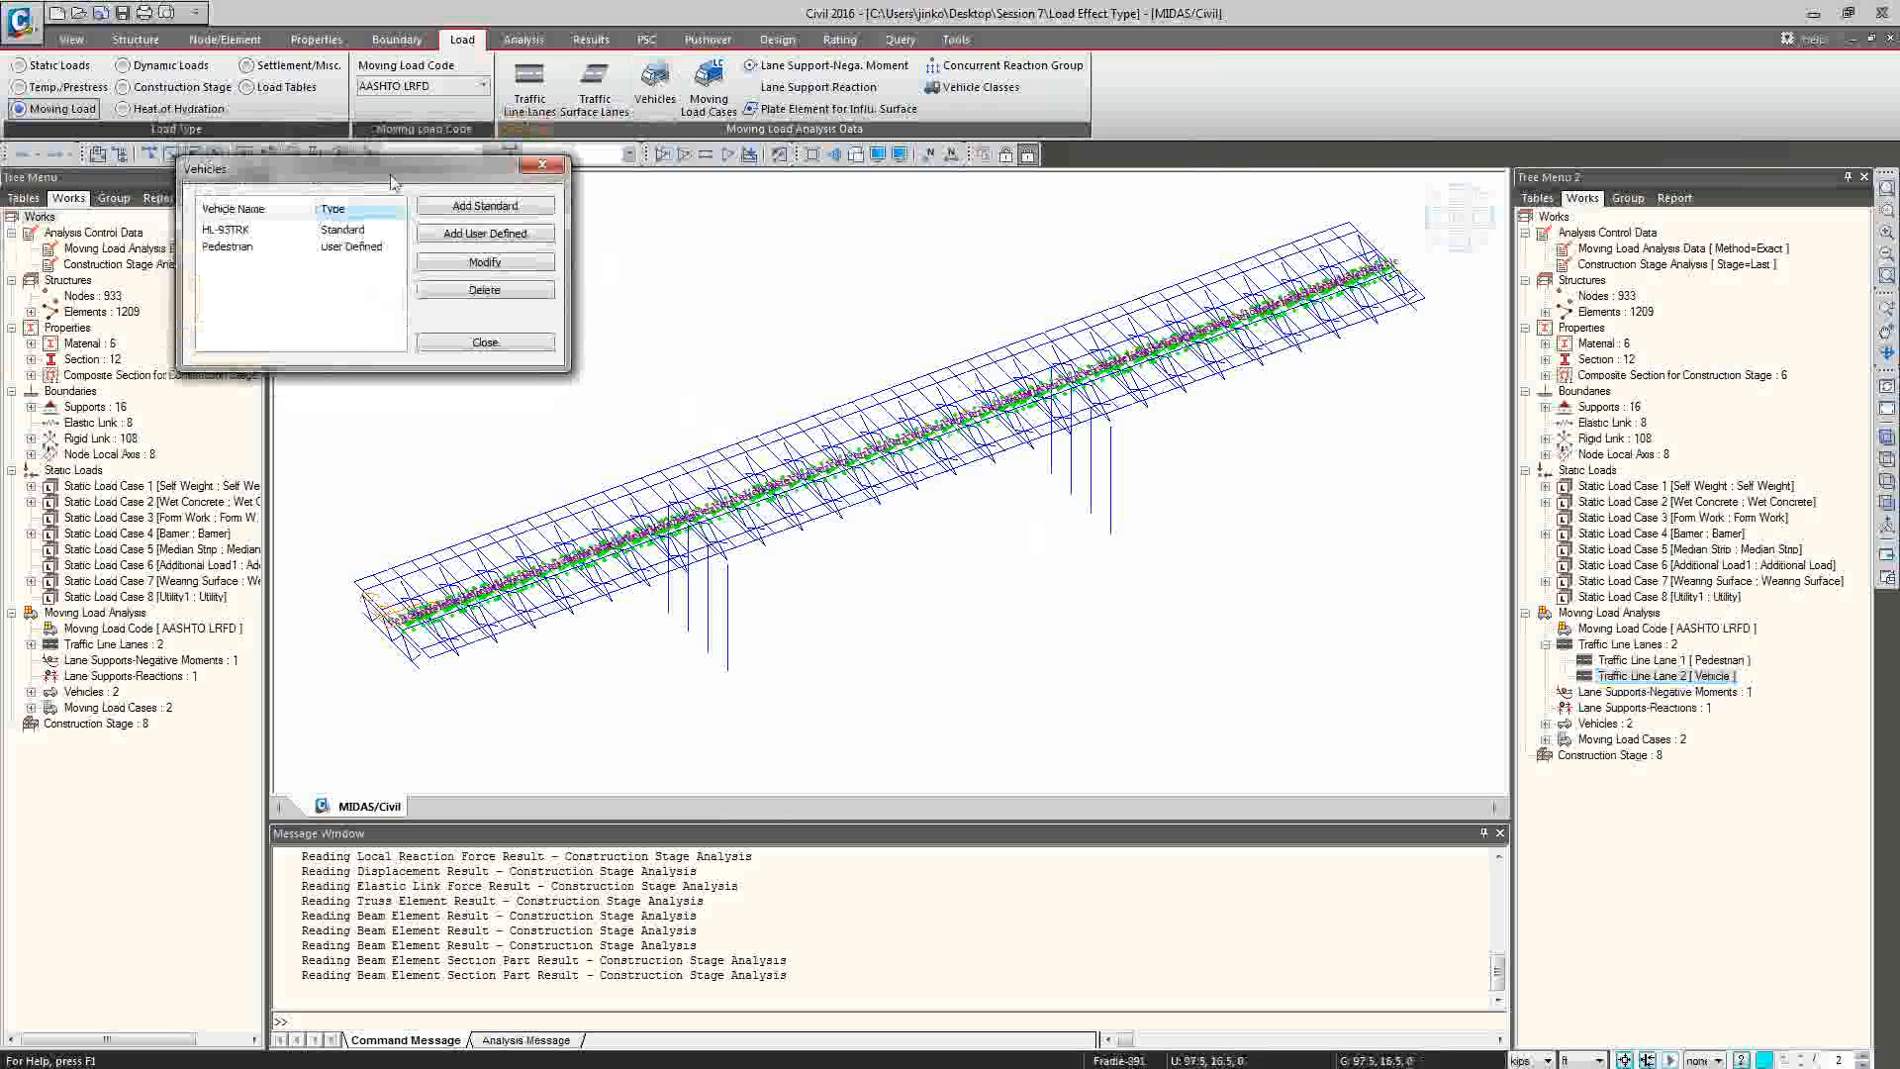
{"action": "left_click", "coordinate": [304, 230]}
{"action": "left_click", "coordinate": [483, 263]}
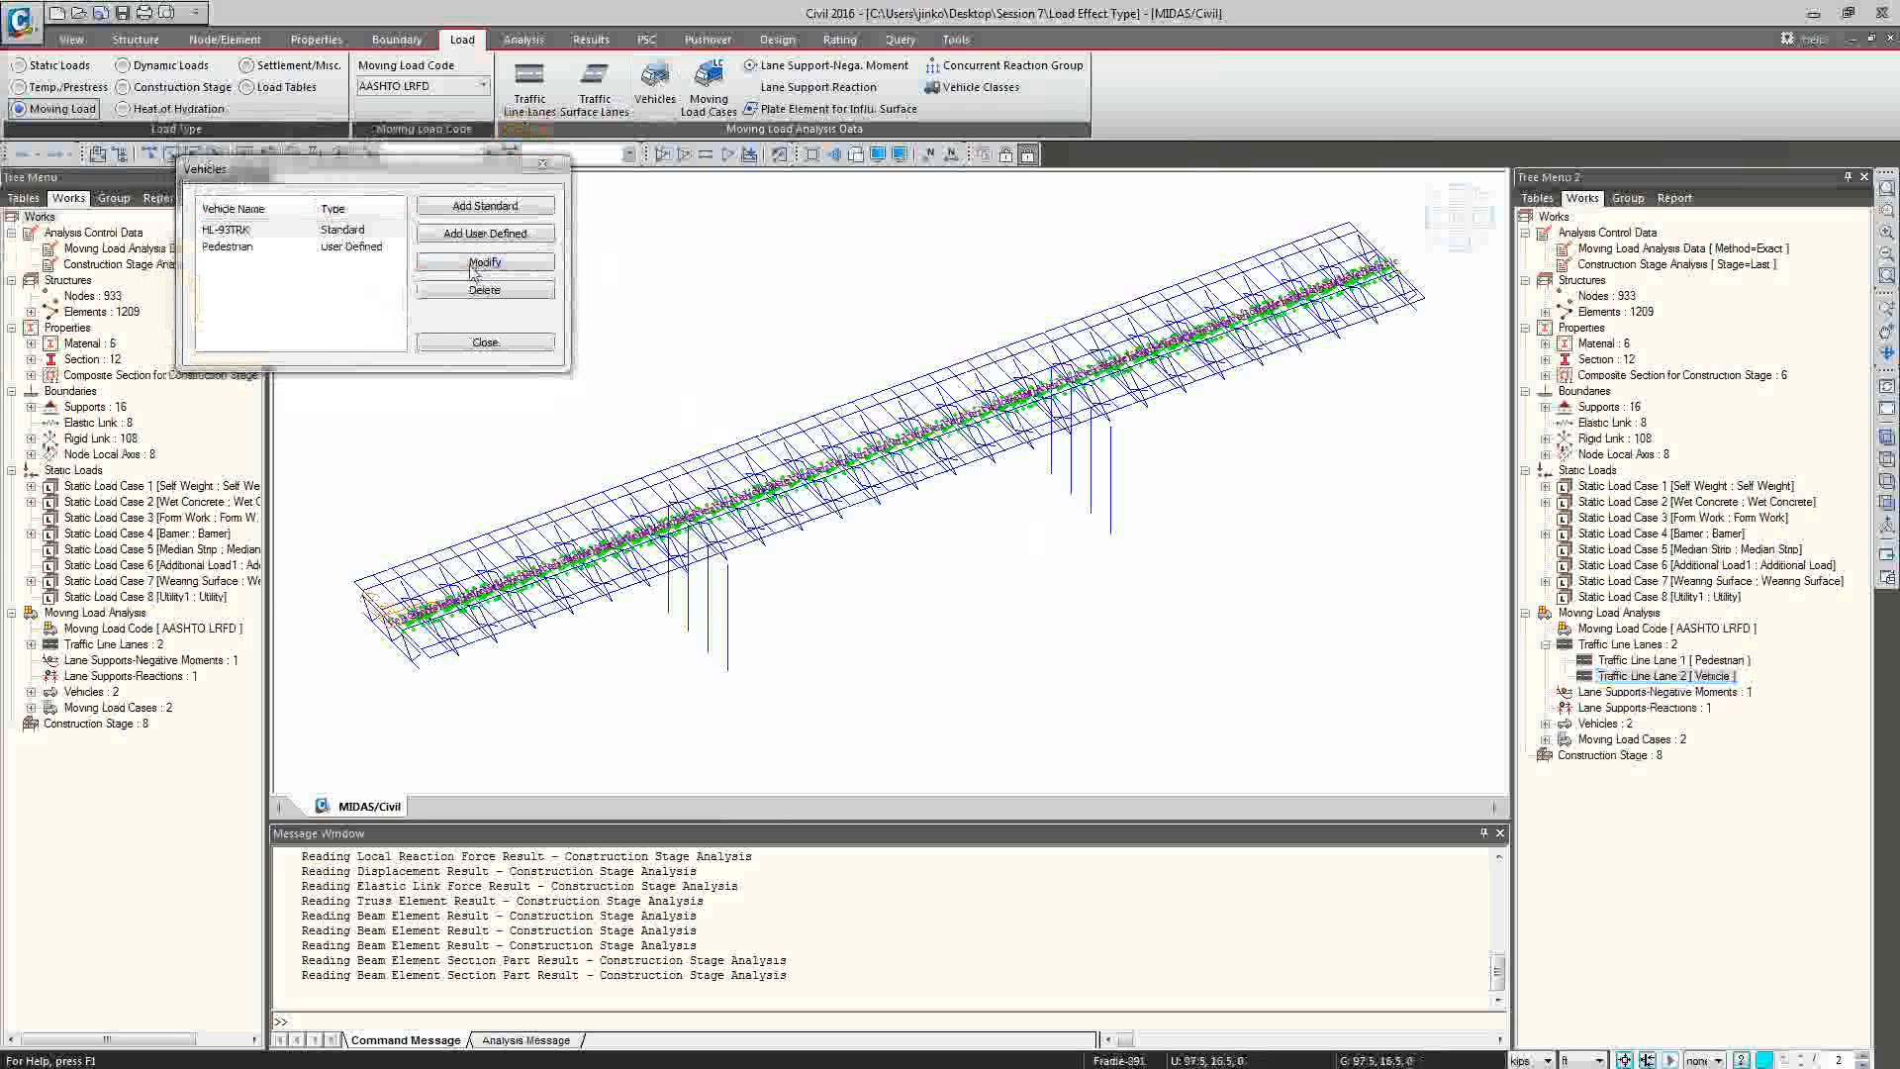
{"action": "left_click_drag", "start_coordinate": [0, 20], "coordinate": [437, 412]}
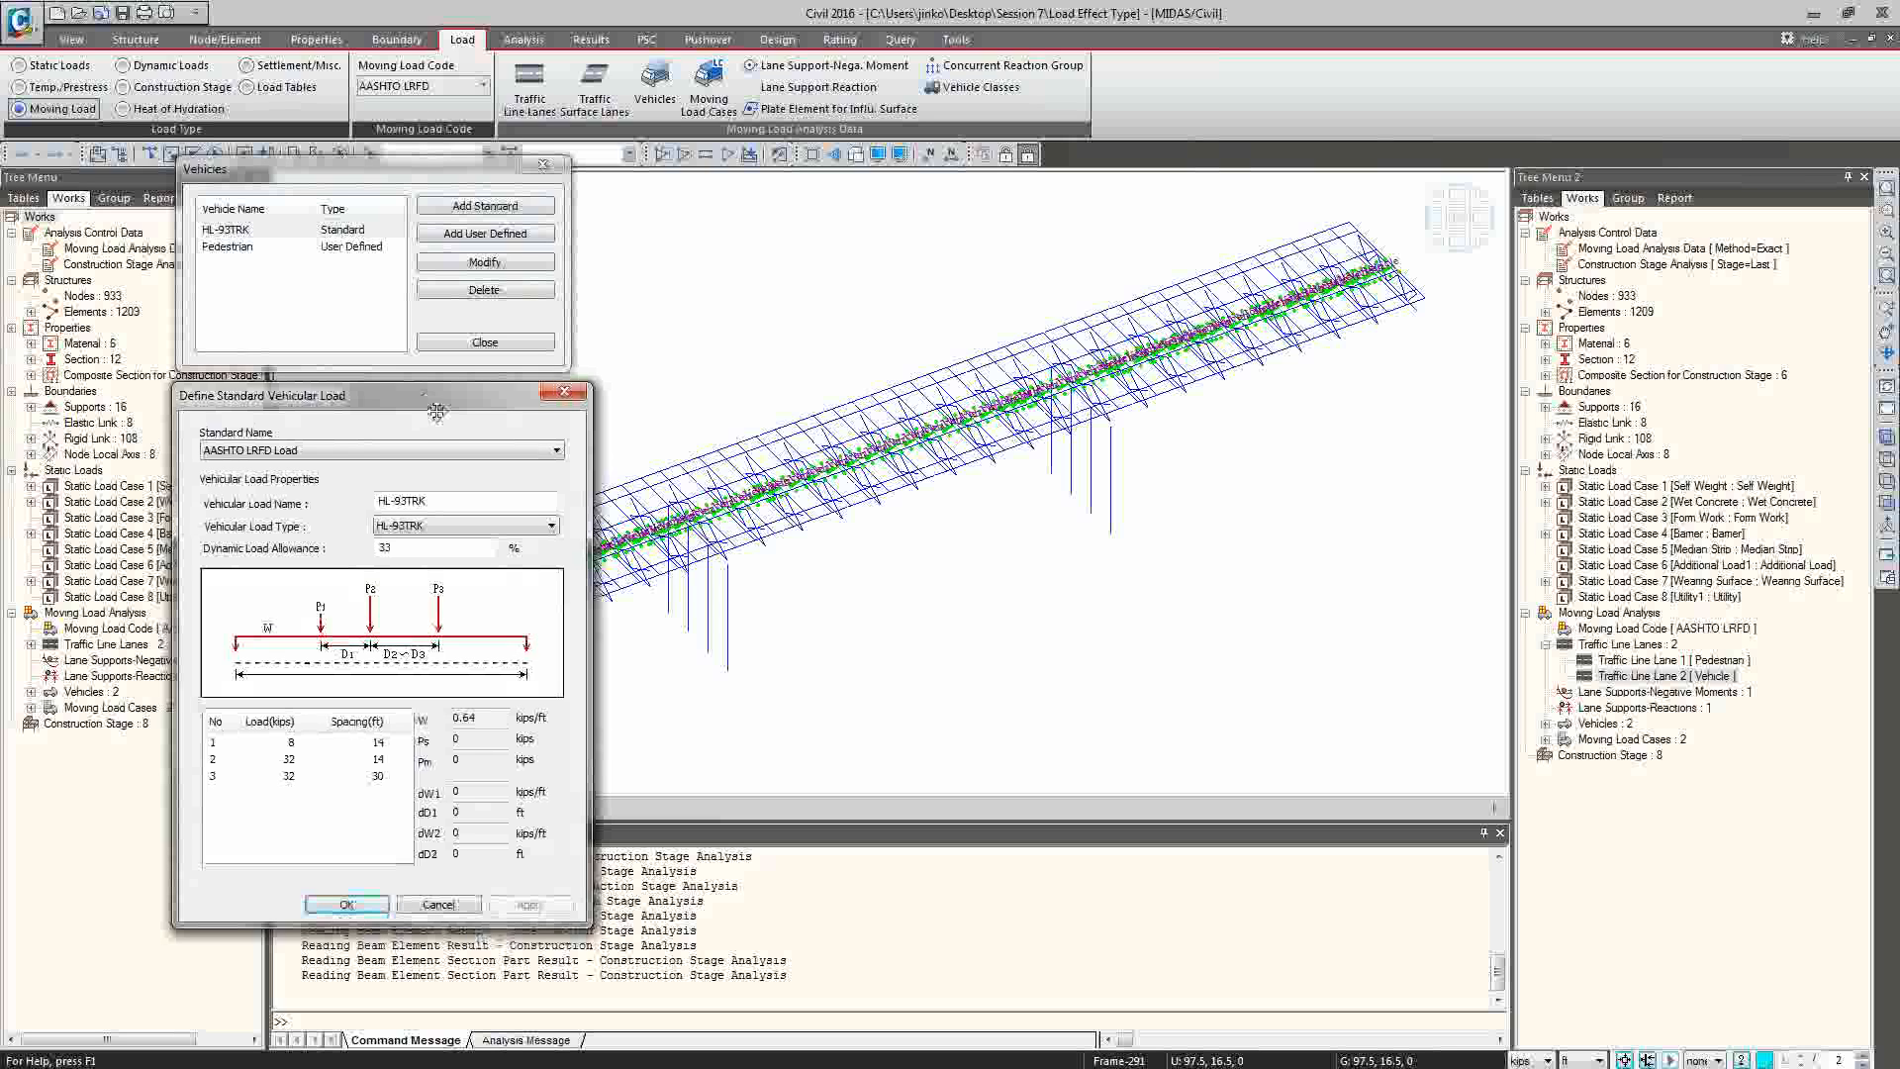
{"action": "left_click", "coordinate": [564, 392]}
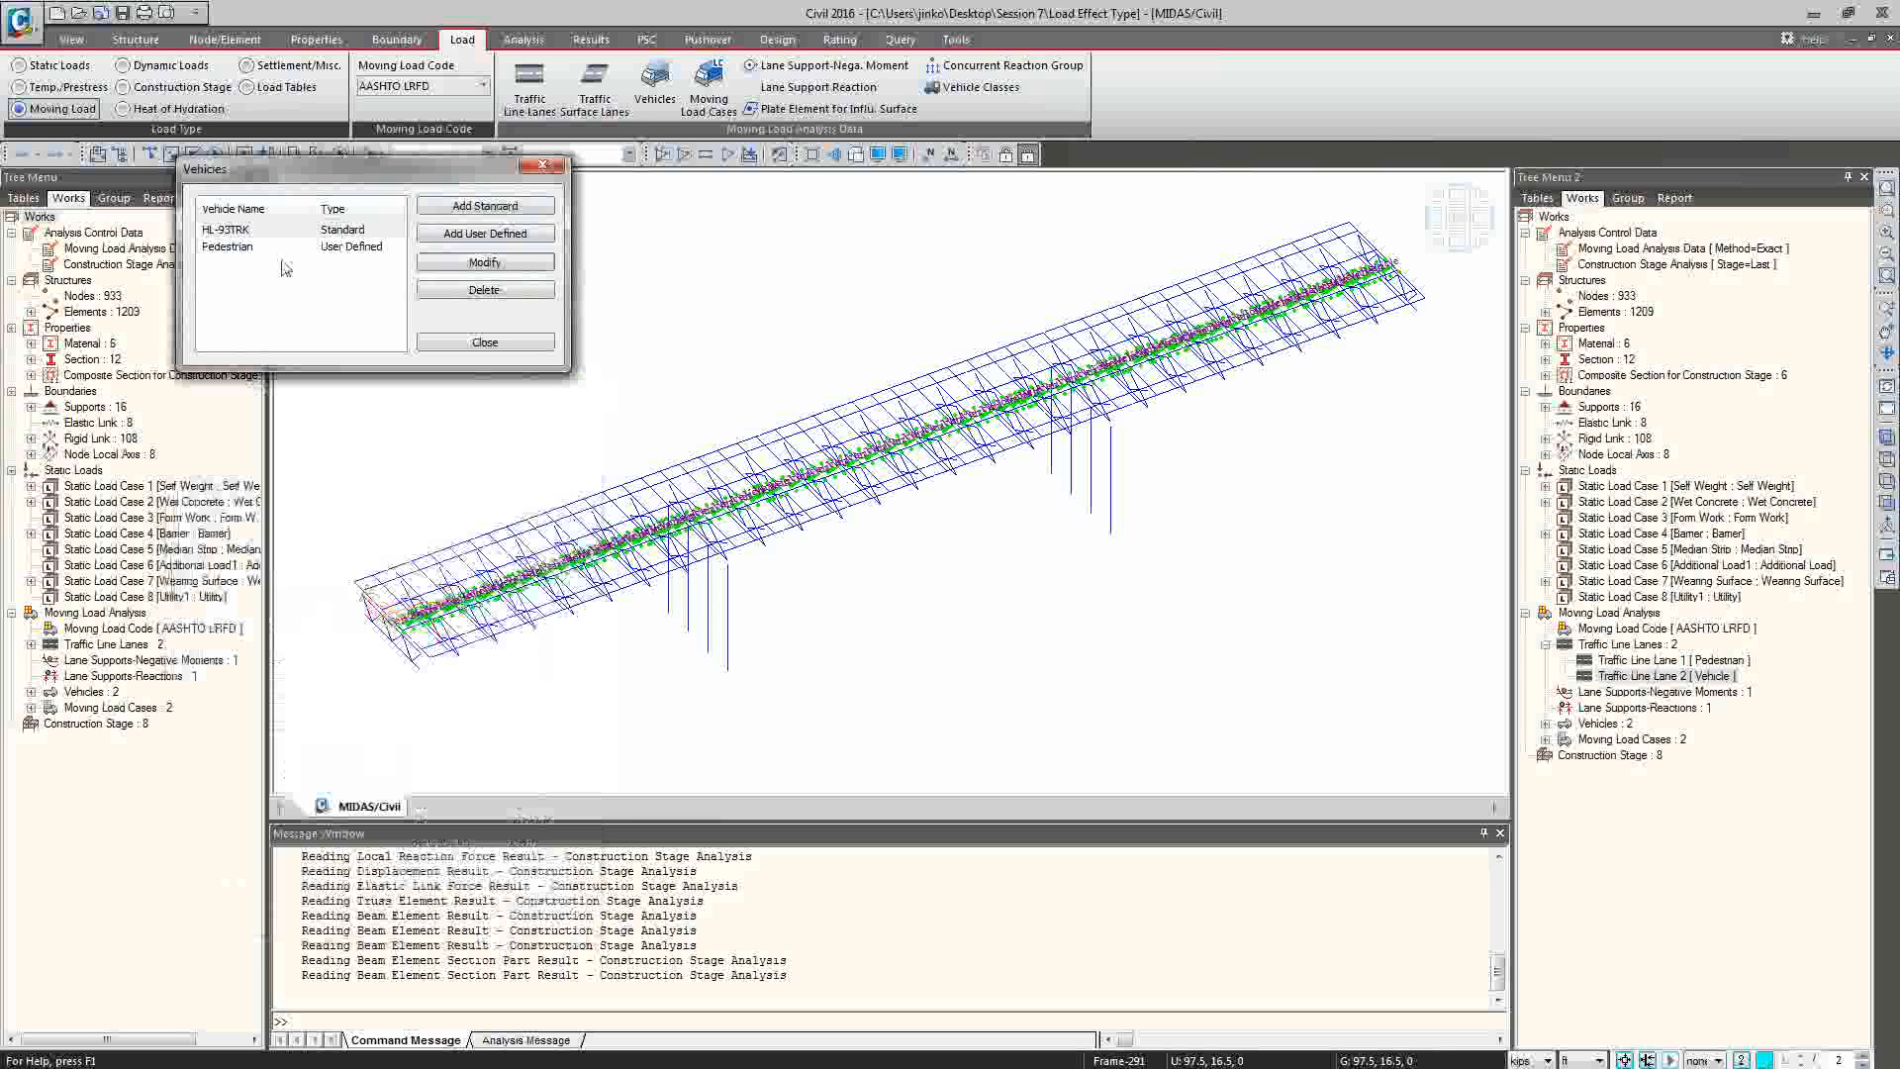
Inspect the lane load of the user-defined Pedestrian vehicle, and close the vehicle definitions without changes.
{"action": "left_click", "coordinate": [266, 247]}
{"action": "left_click", "coordinate": [484, 263]}
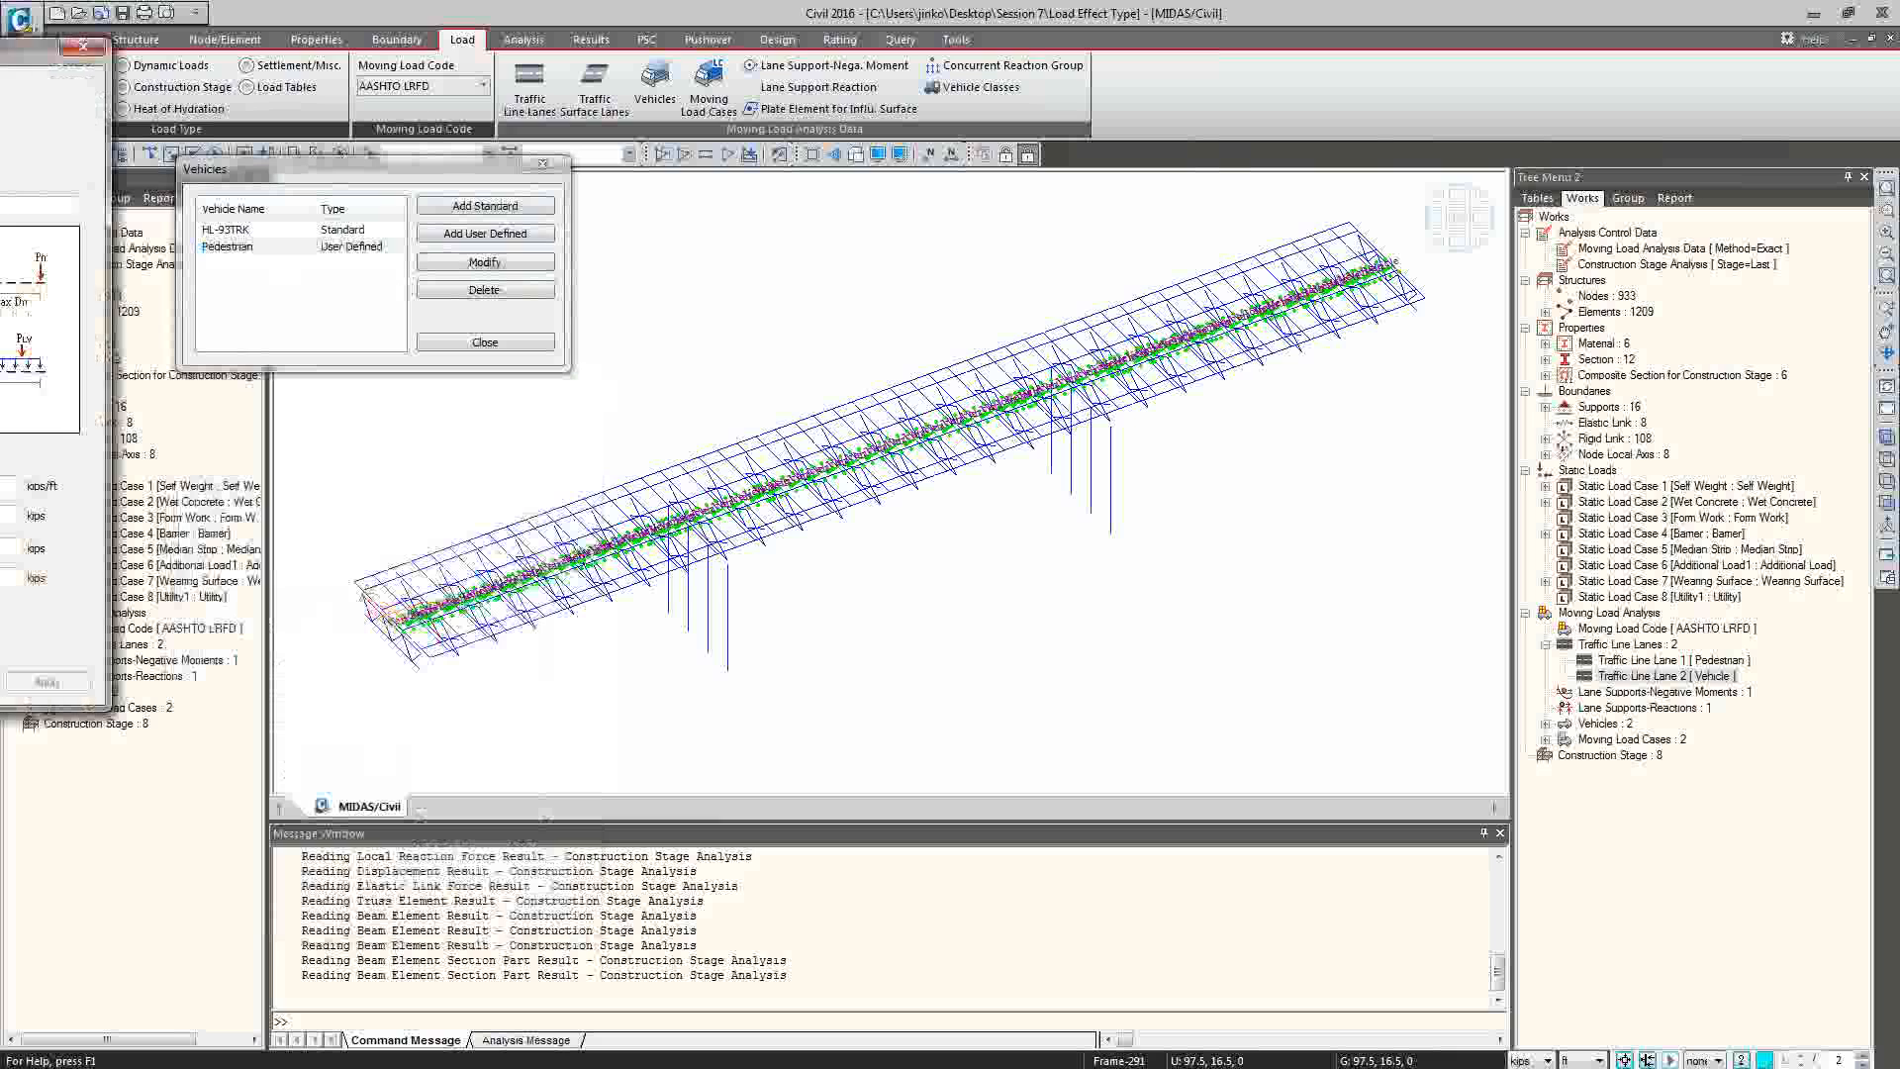
{"action": "left_click_drag", "start_coordinate": [0, 46], "coordinate": [409, 357]}
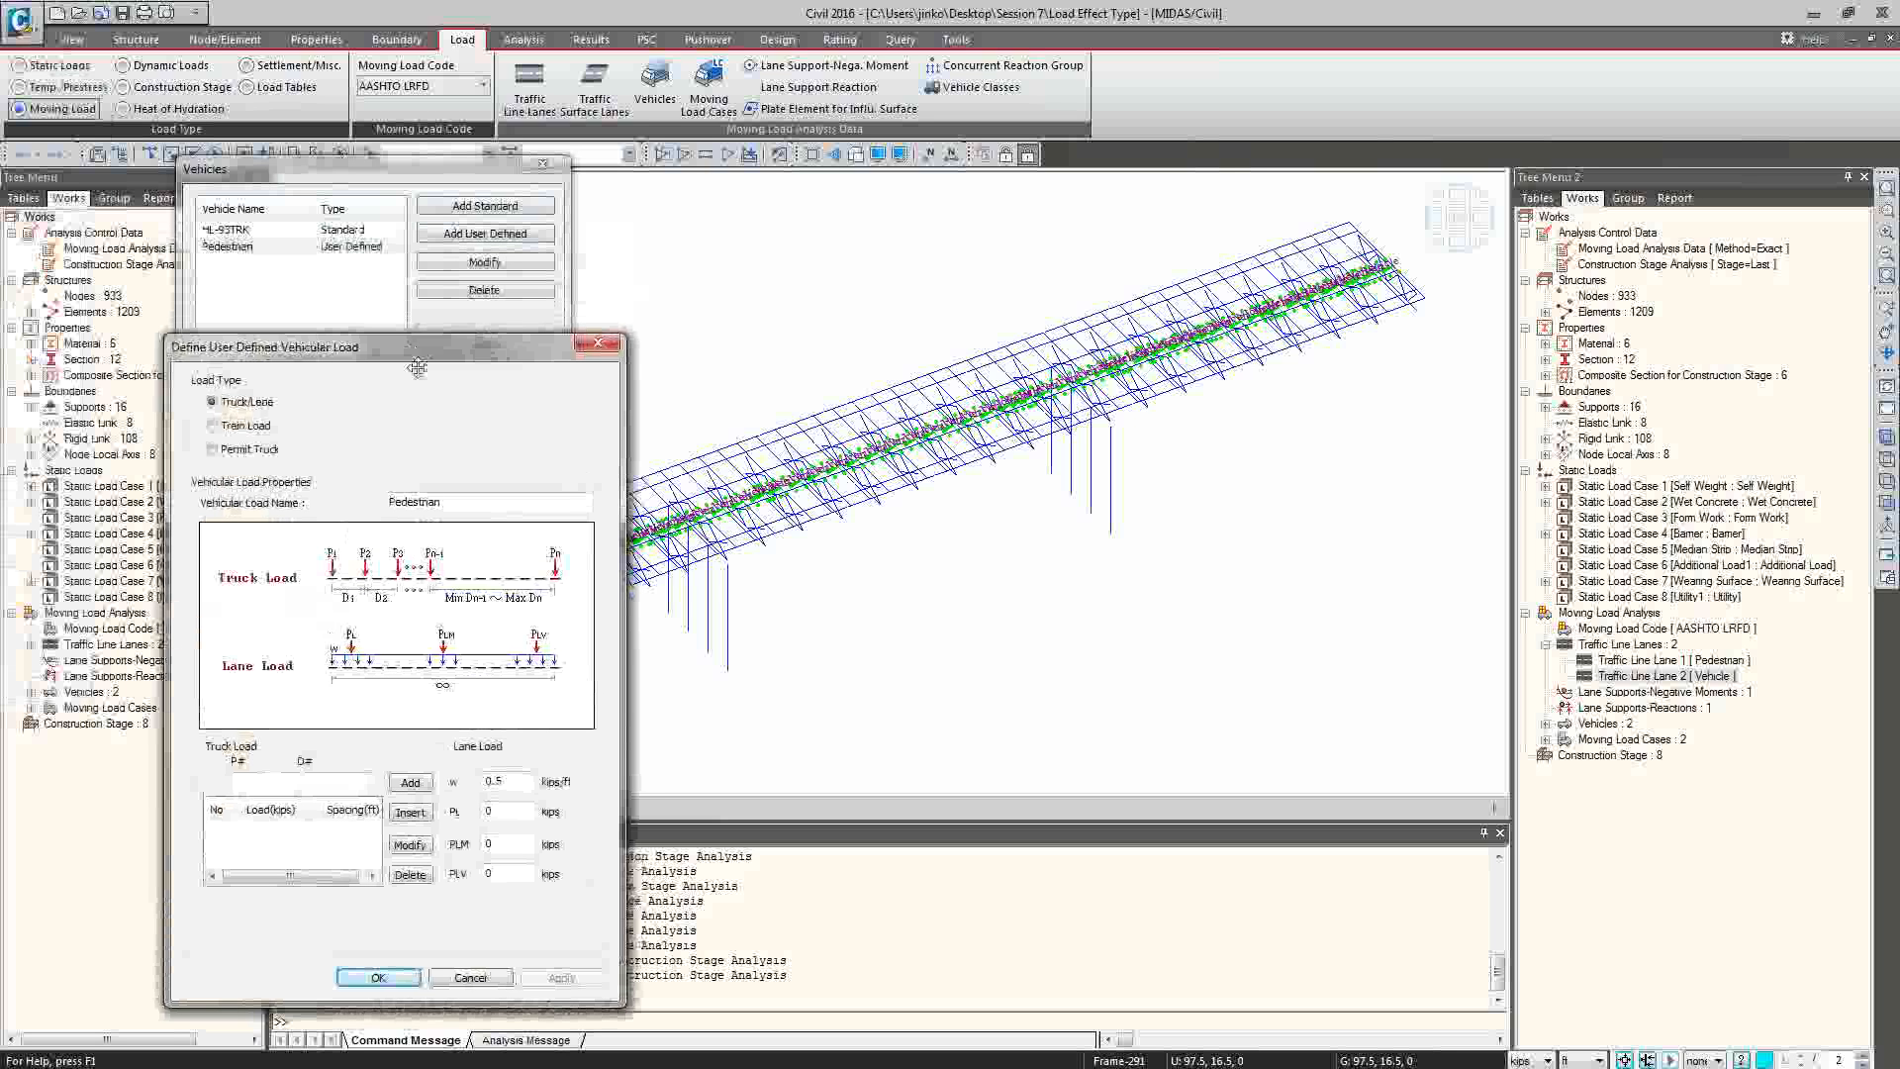
{"action": "left_click", "coordinate": [521, 785]}
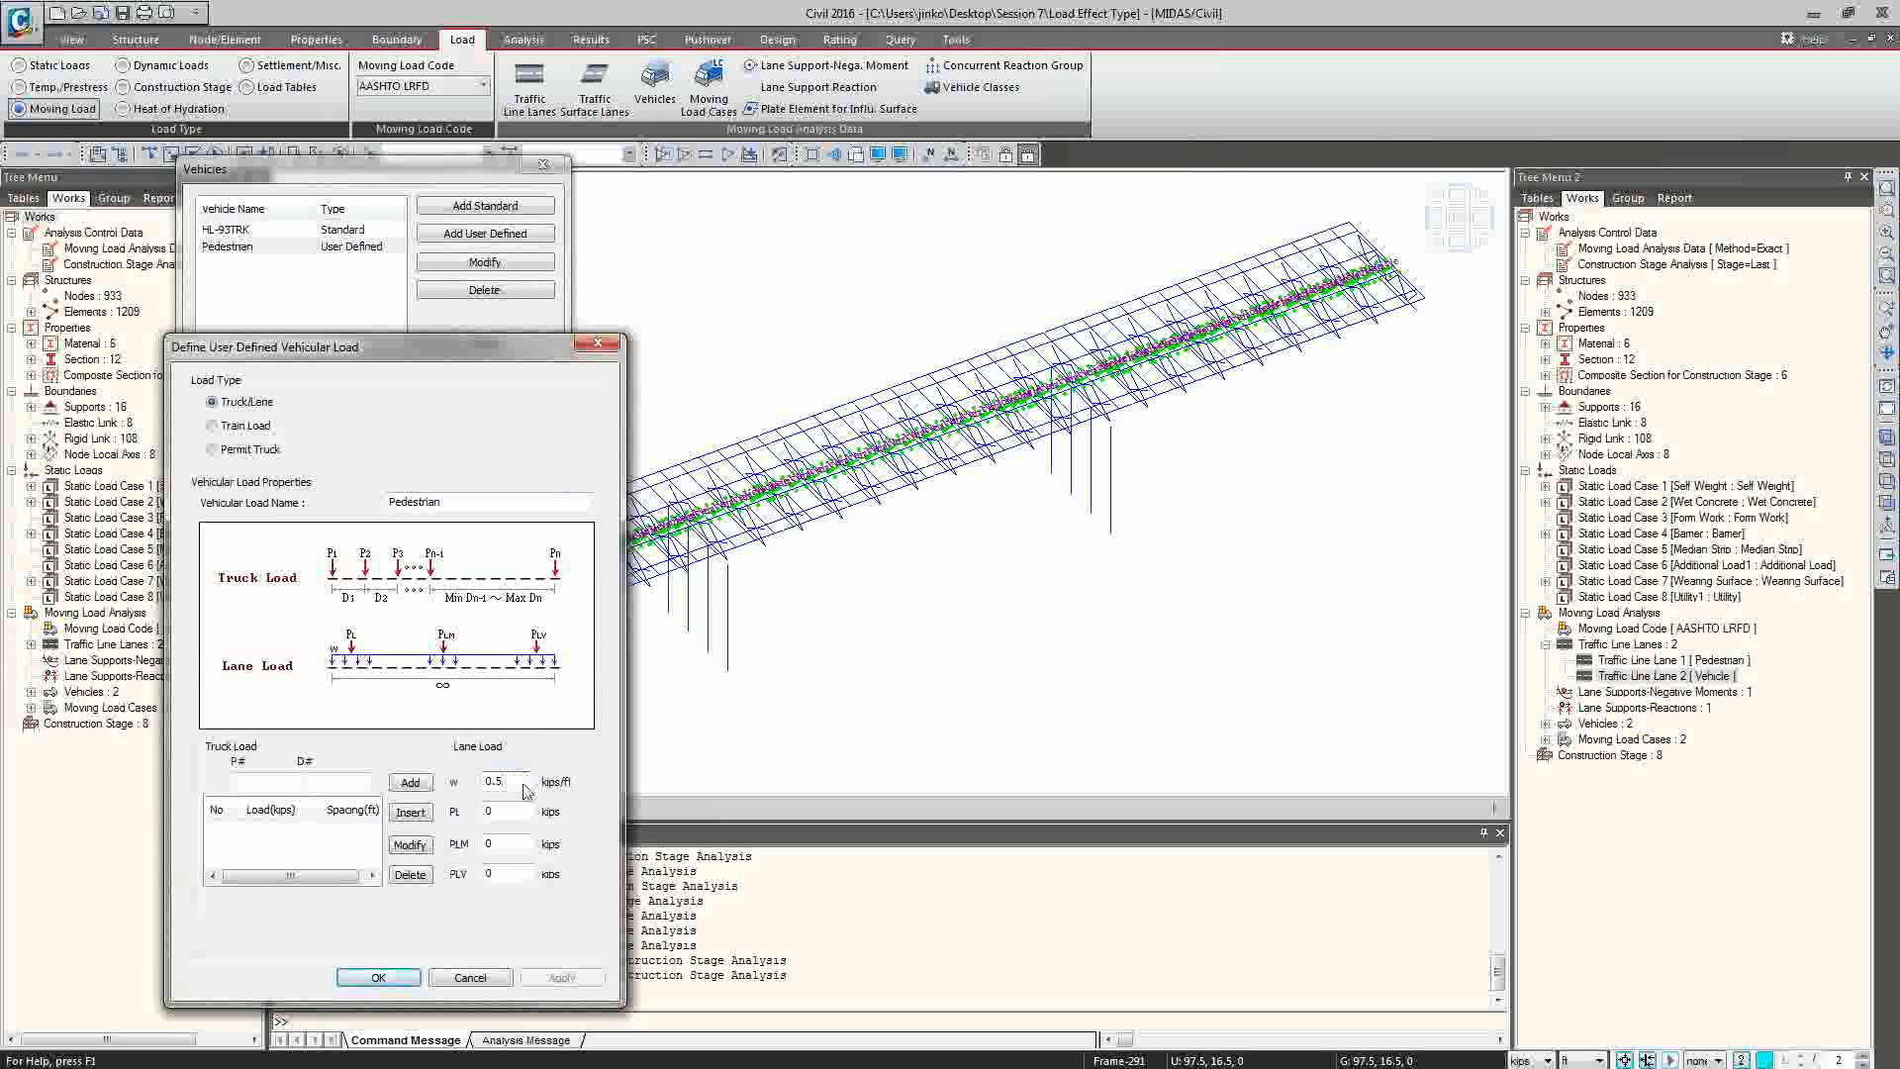
{"action": "left_click", "coordinate": [493, 979]}
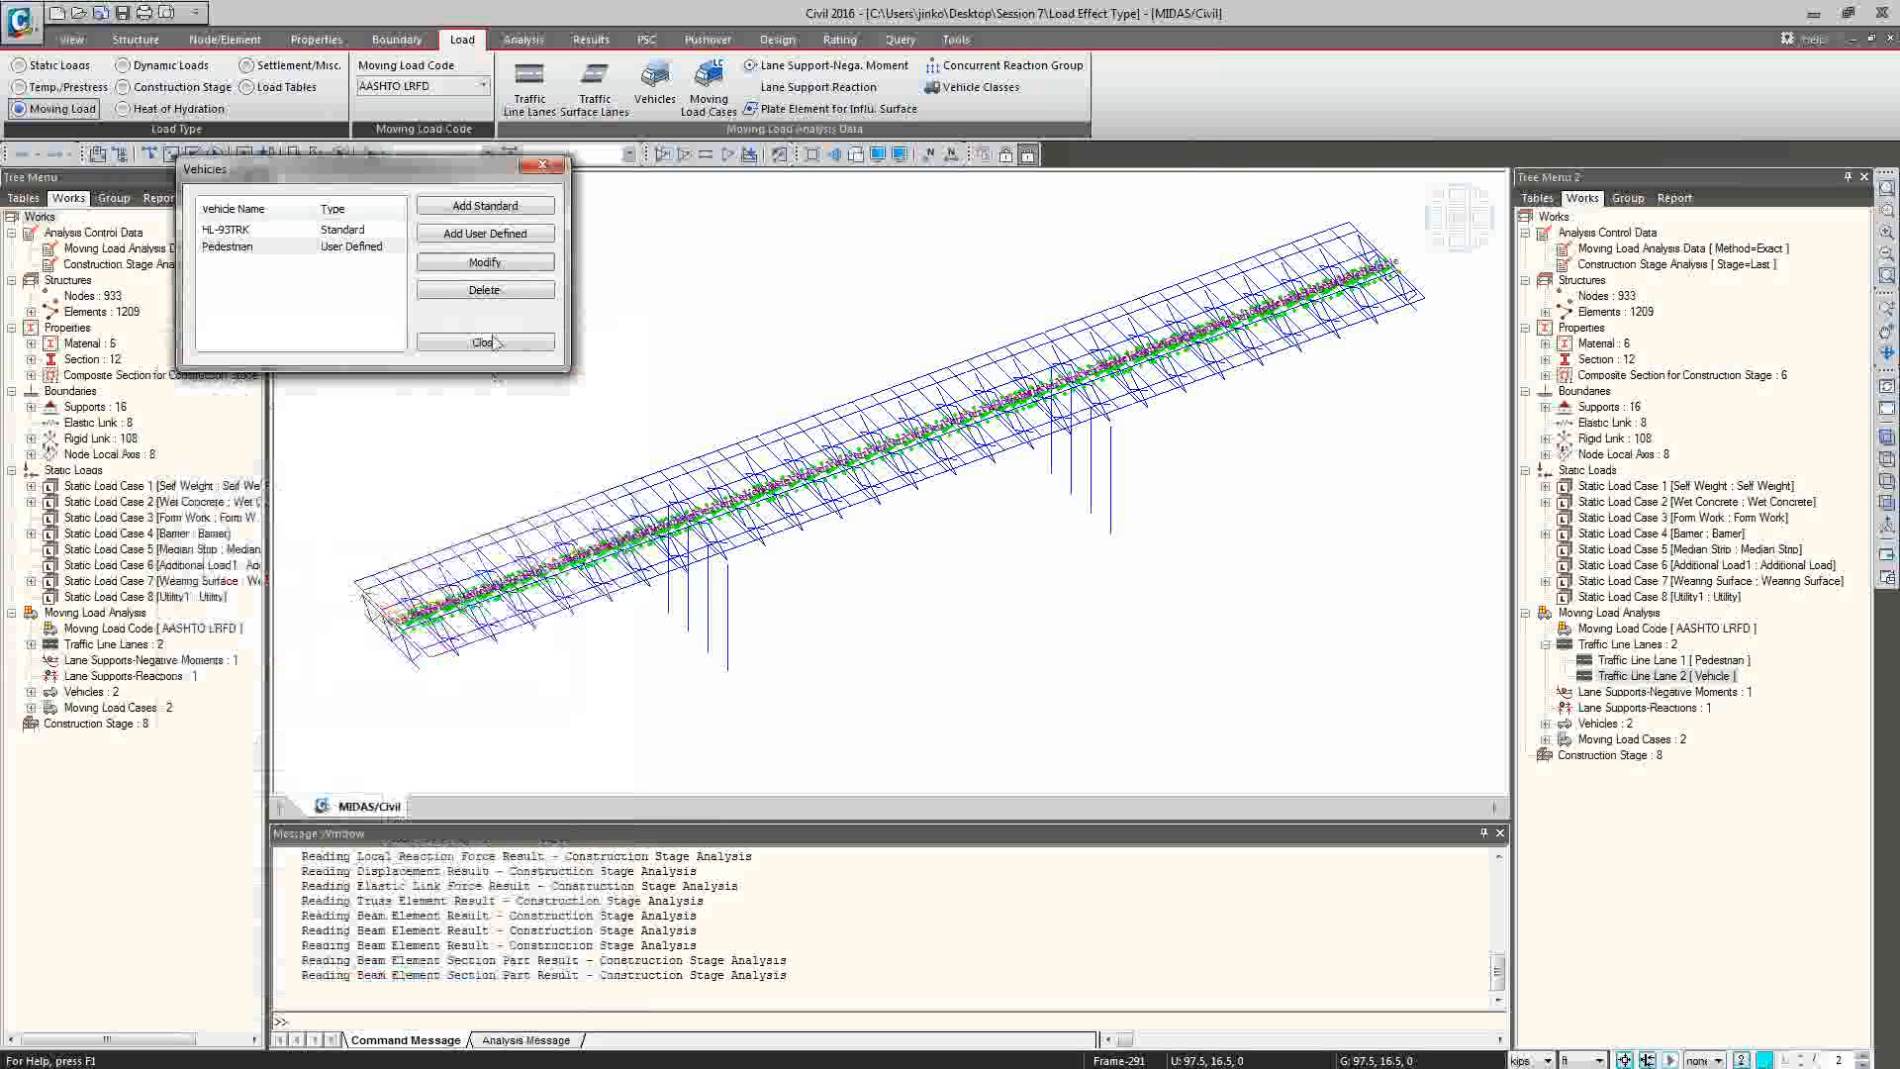
{"action": "left_click", "coordinate": [483, 343]}
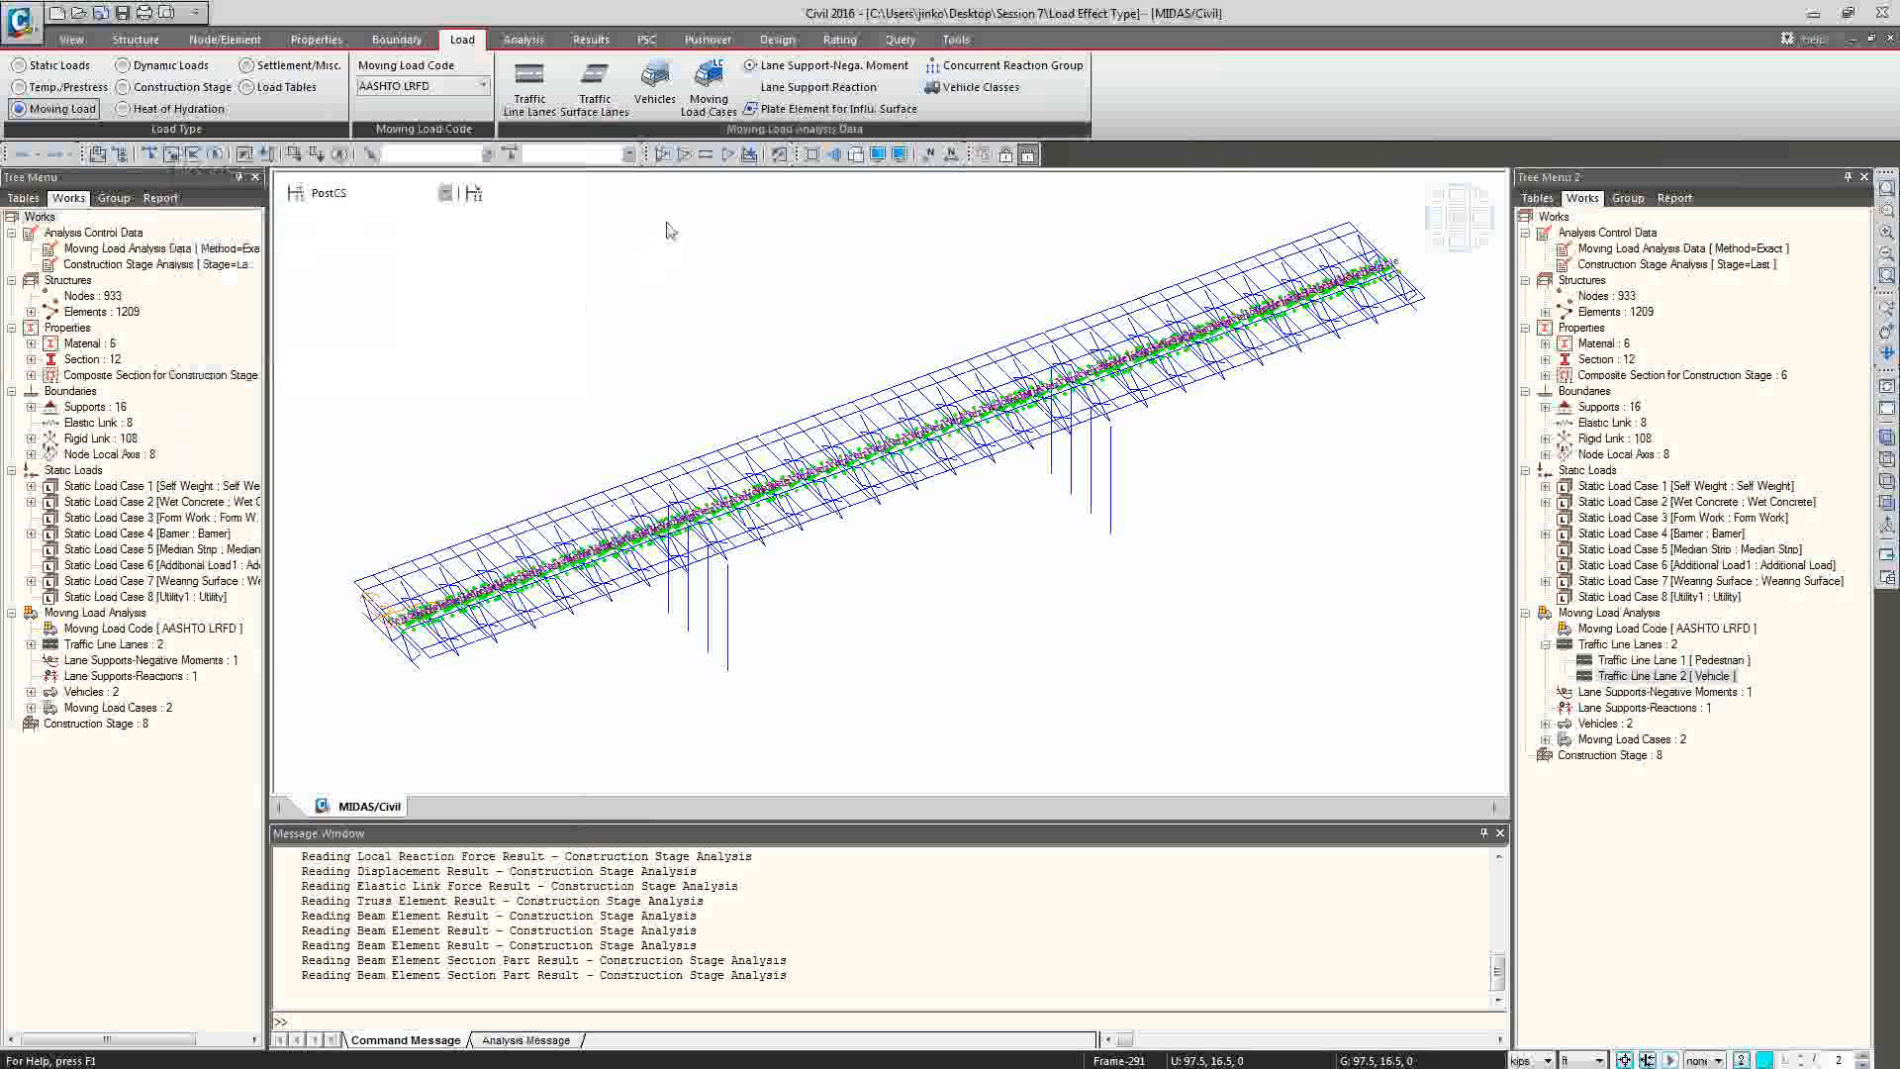
Open the Independent moving load case and review its loading effect and the vehicle and lane assignments of its sub-load cases.
{"action": "left_click", "coordinate": [708, 103]}
{"action": "left_click_drag", "start_coordinate": [0, 64], "coordinate": [317, 203]}
{"action": "left_click", "coordinate": [214, 260]}
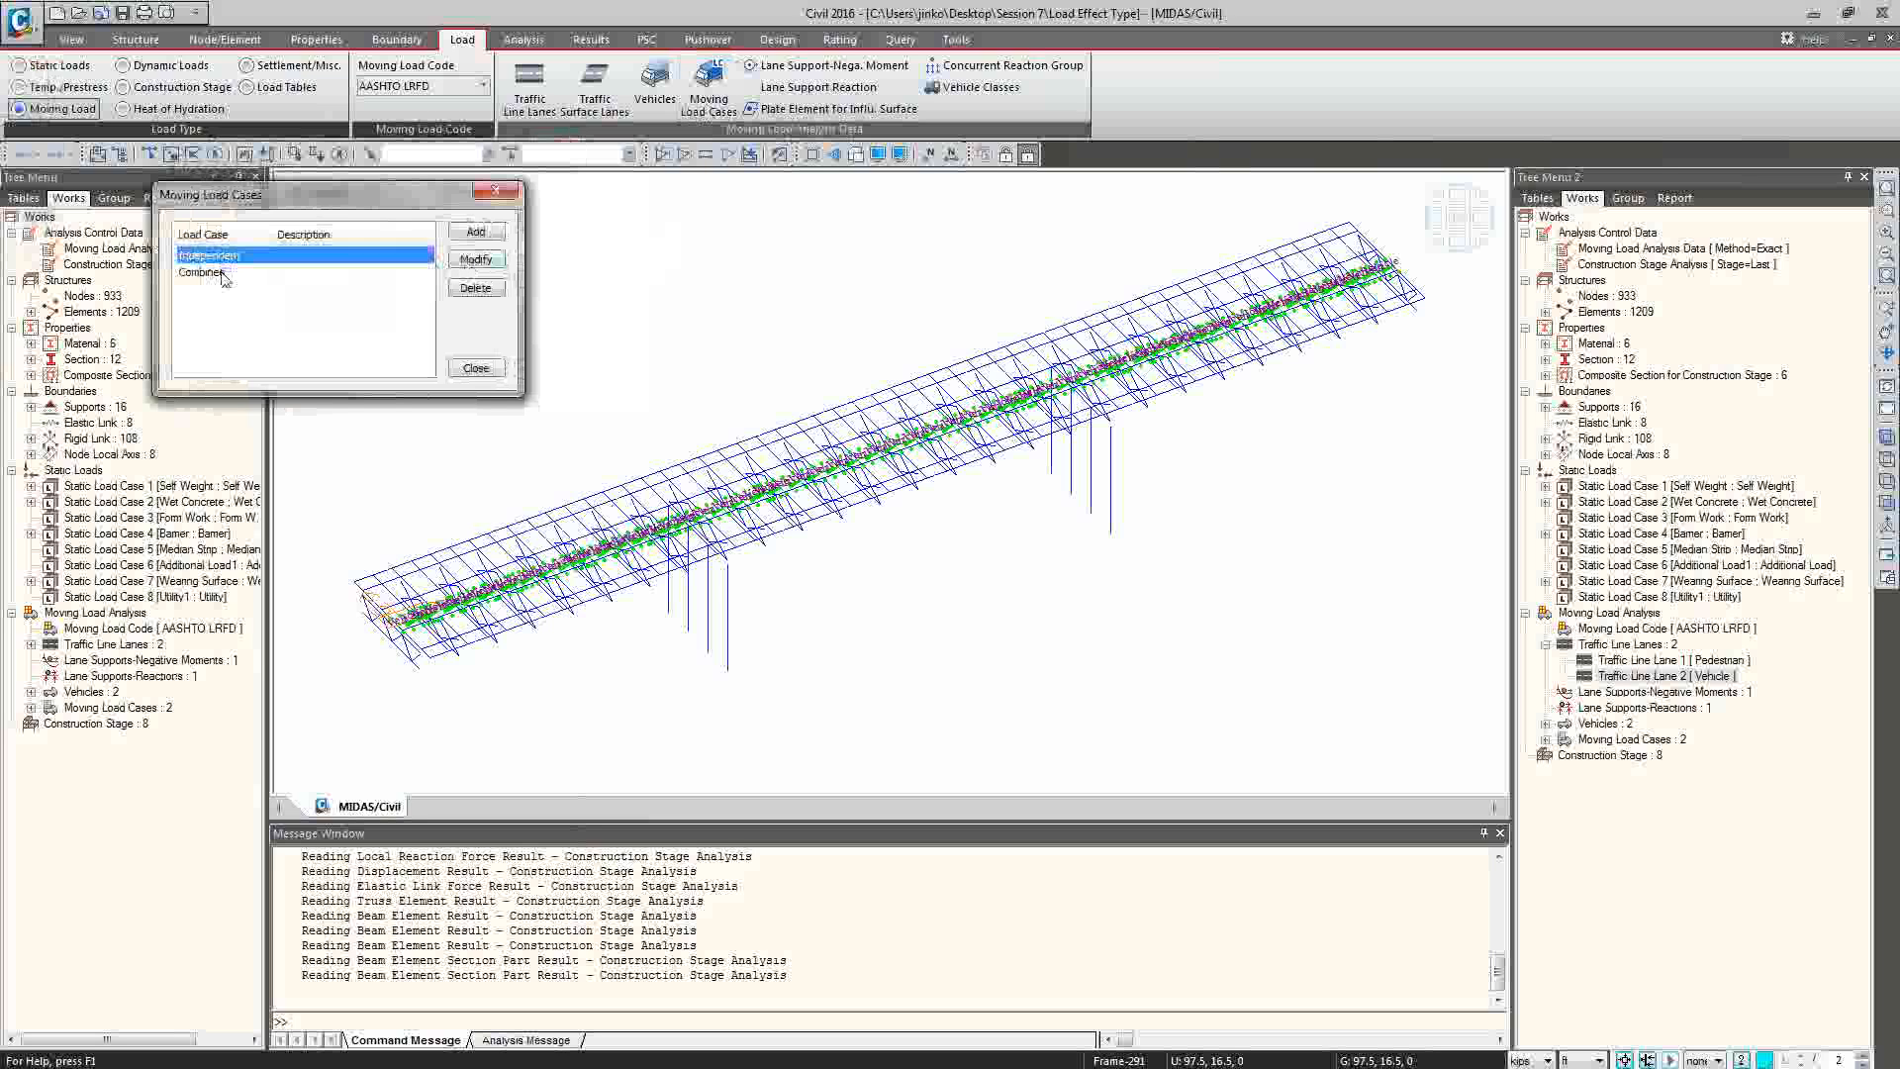
{"action": "left_click", "coordinate": [477, 259]}
{"action": "left_click_drag", "start_coordinate": [0, 131], "coordinate": [726, 288]}
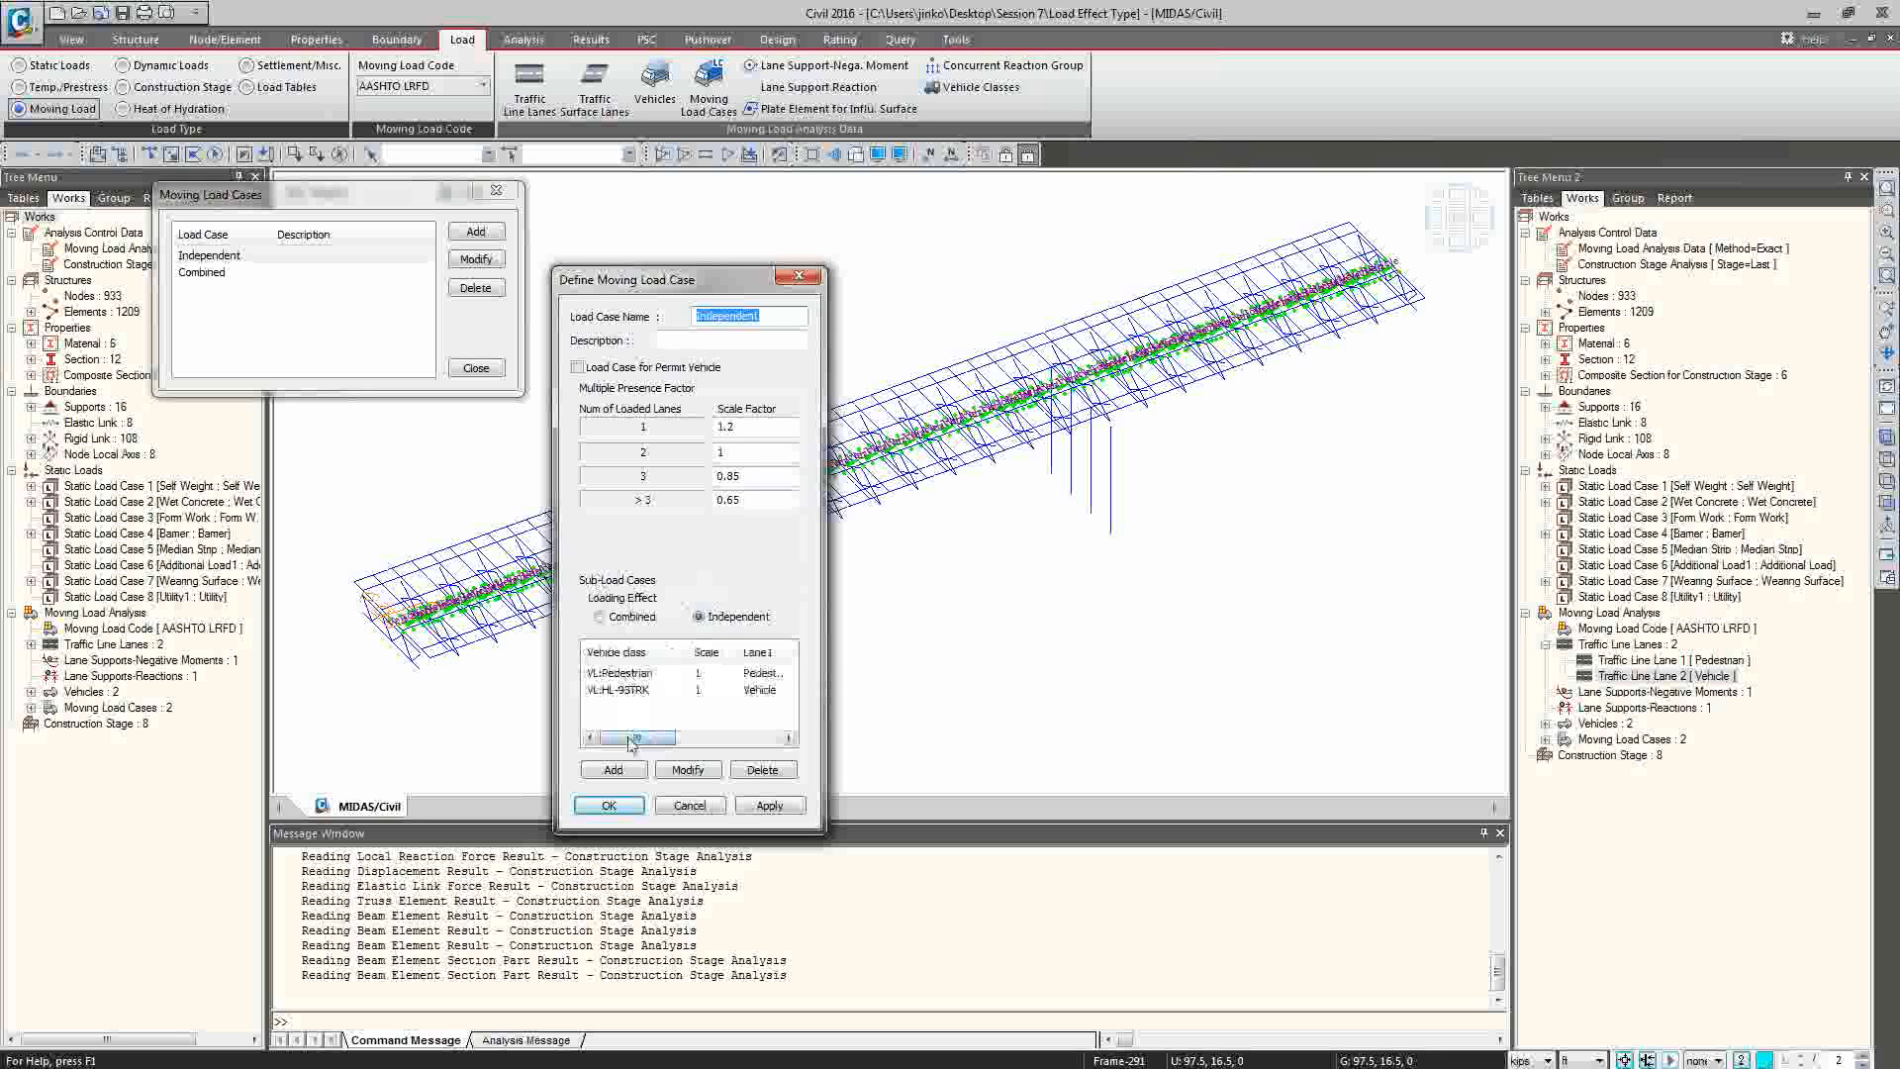
{"action": "left_click_drag", "start_coordinate": [630, 744], "coordinate": [654, 743]}
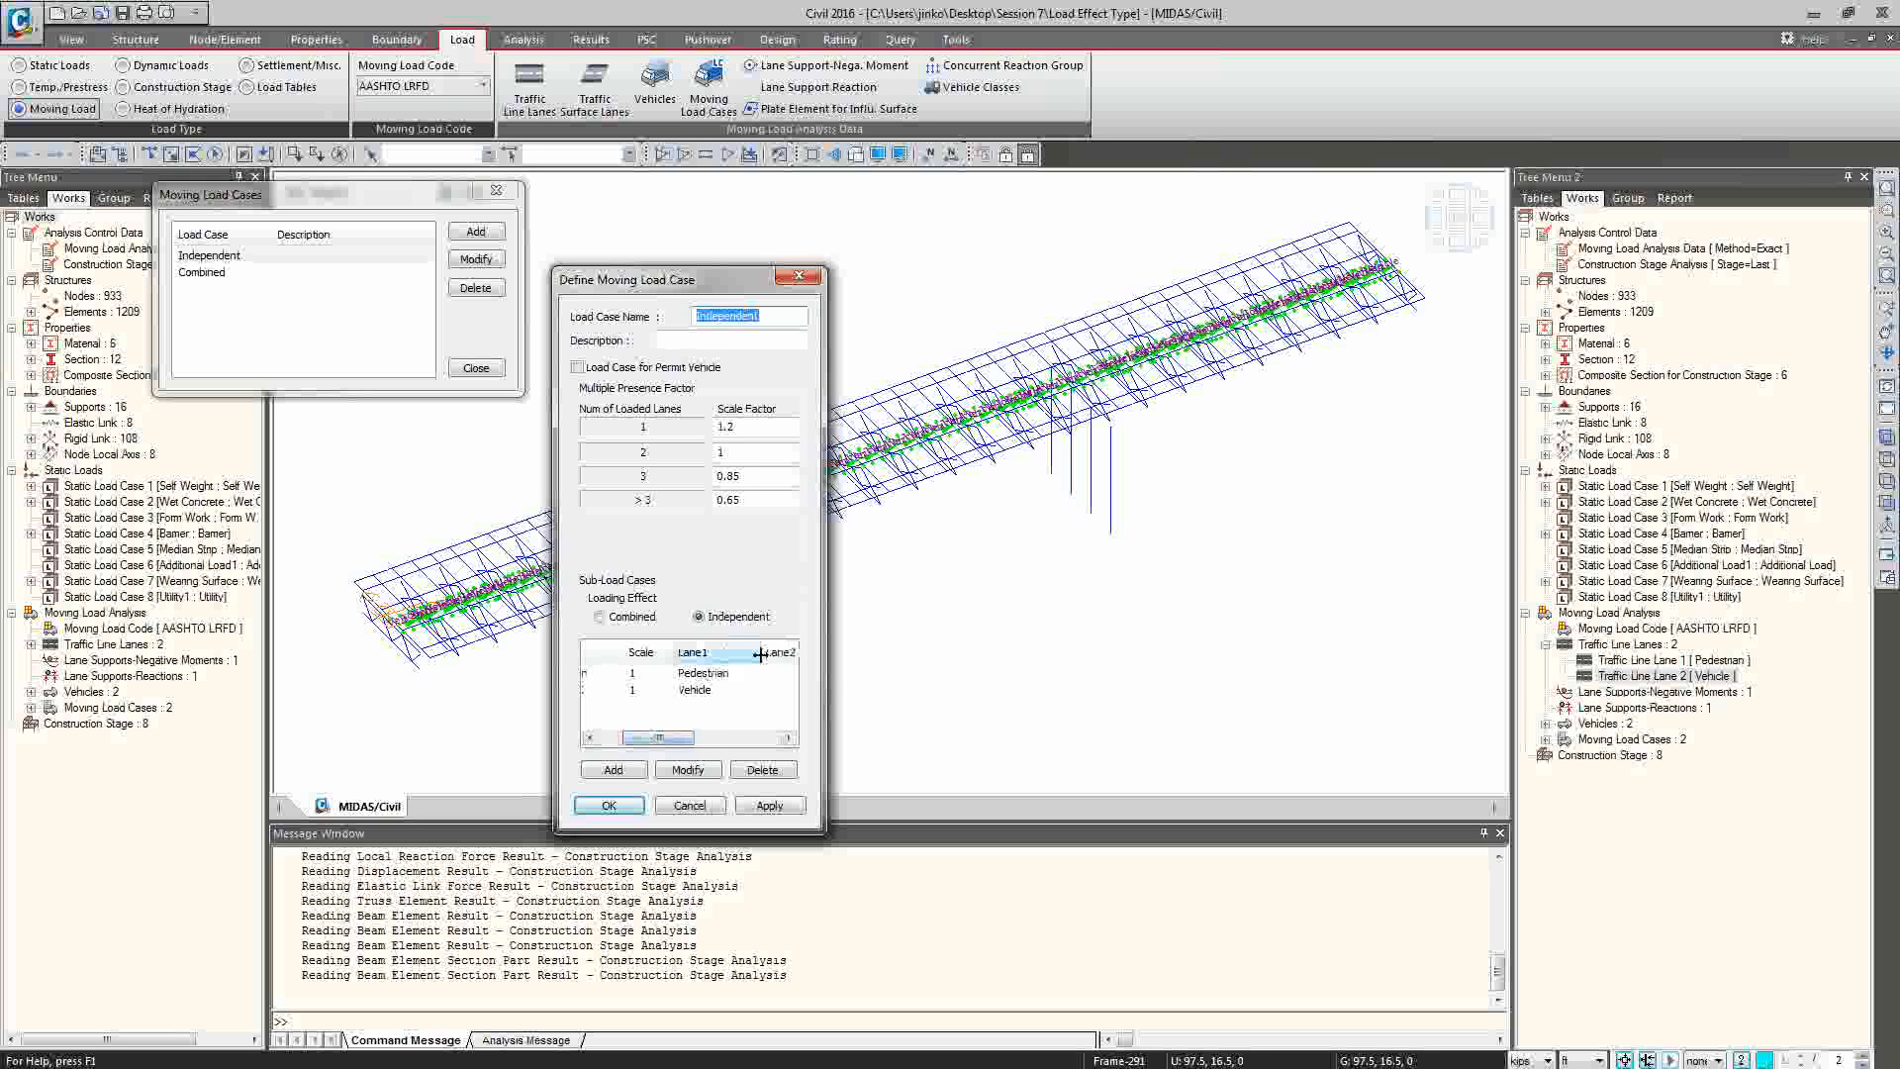
{"action": "left_click", "coordinate": [759, 654]}
{"action": "mouse_move", "coordinate": [665, 742]}
{"action": "left_mouse_down"}
{"action": "mouse_move", "coordinate": [693, 745]}
{"action": "mouse_move", "coordinate": [633, 743]}
{"action": "left_mouse_up"}
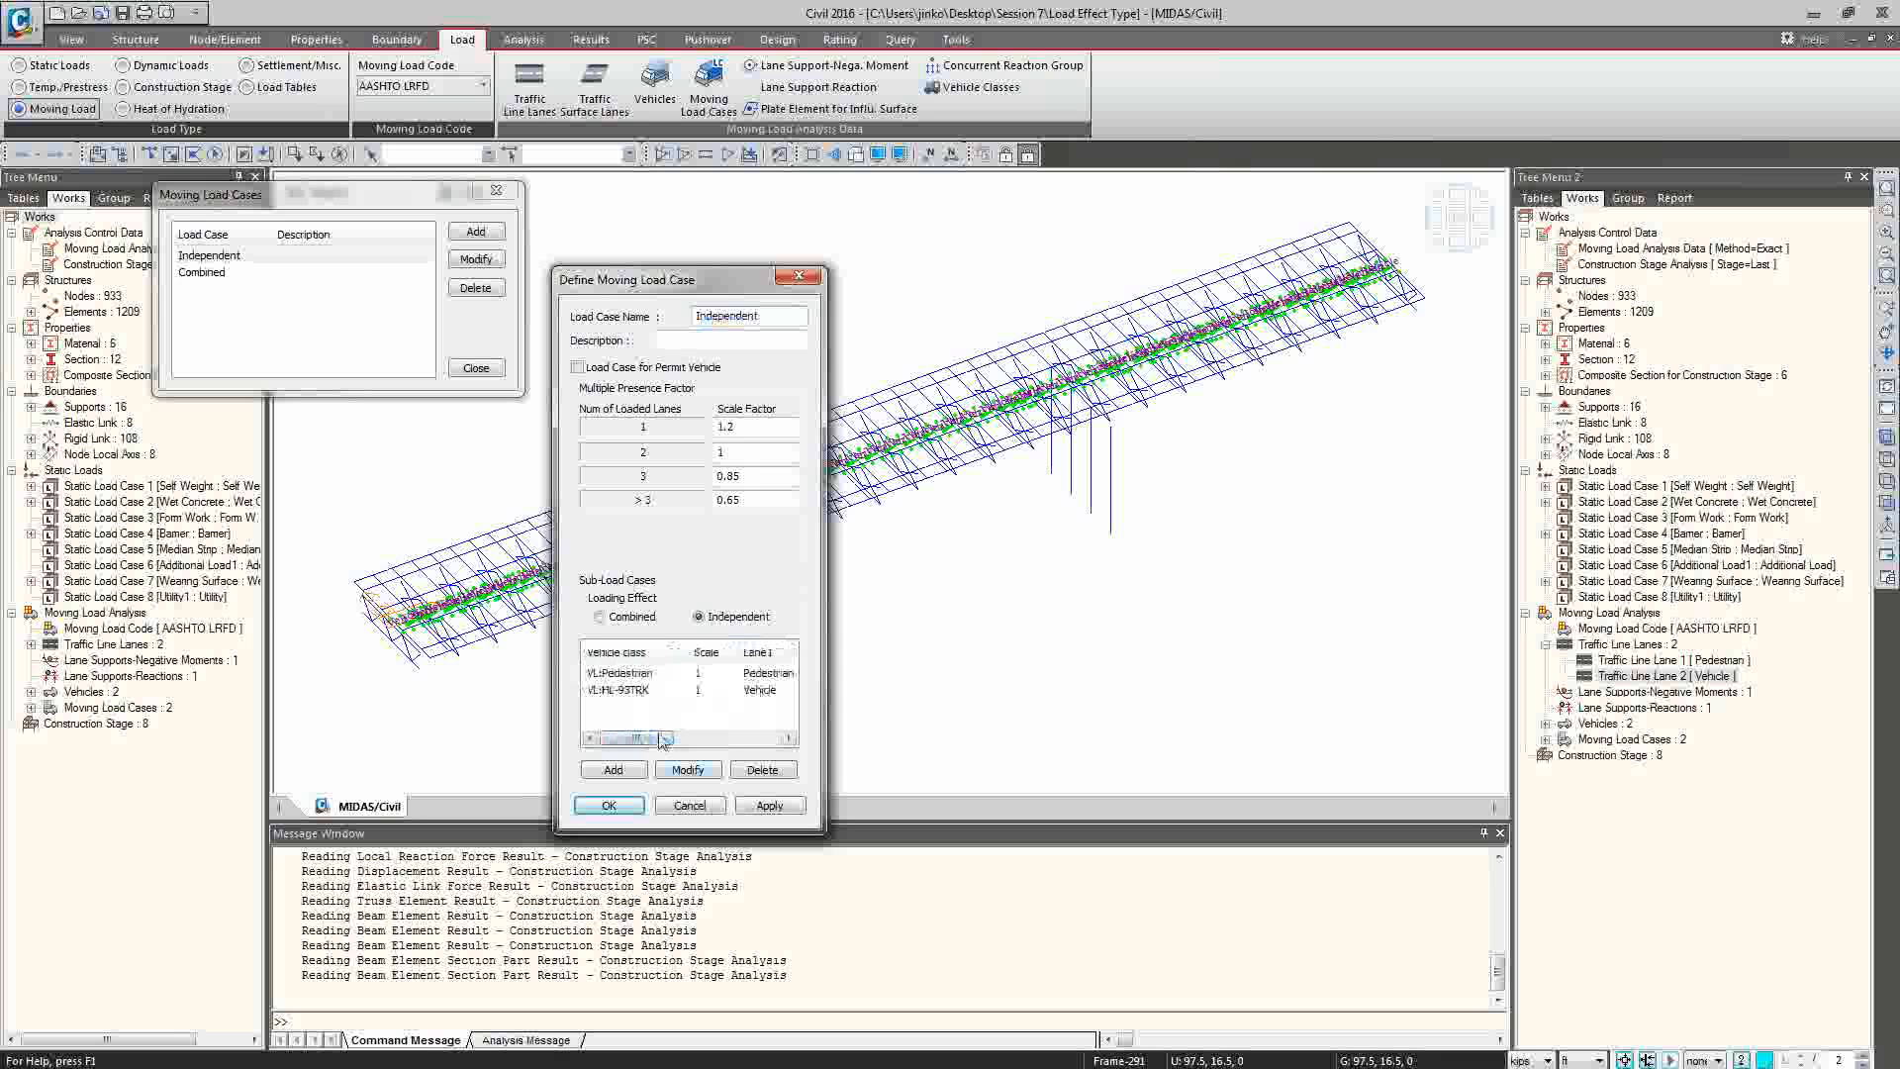
Open the Pedestrian sub-load case of the Independent case and examine its vehicle class choices and scale factor.
{"action": "left_click", "coordinate": [630, 678]}
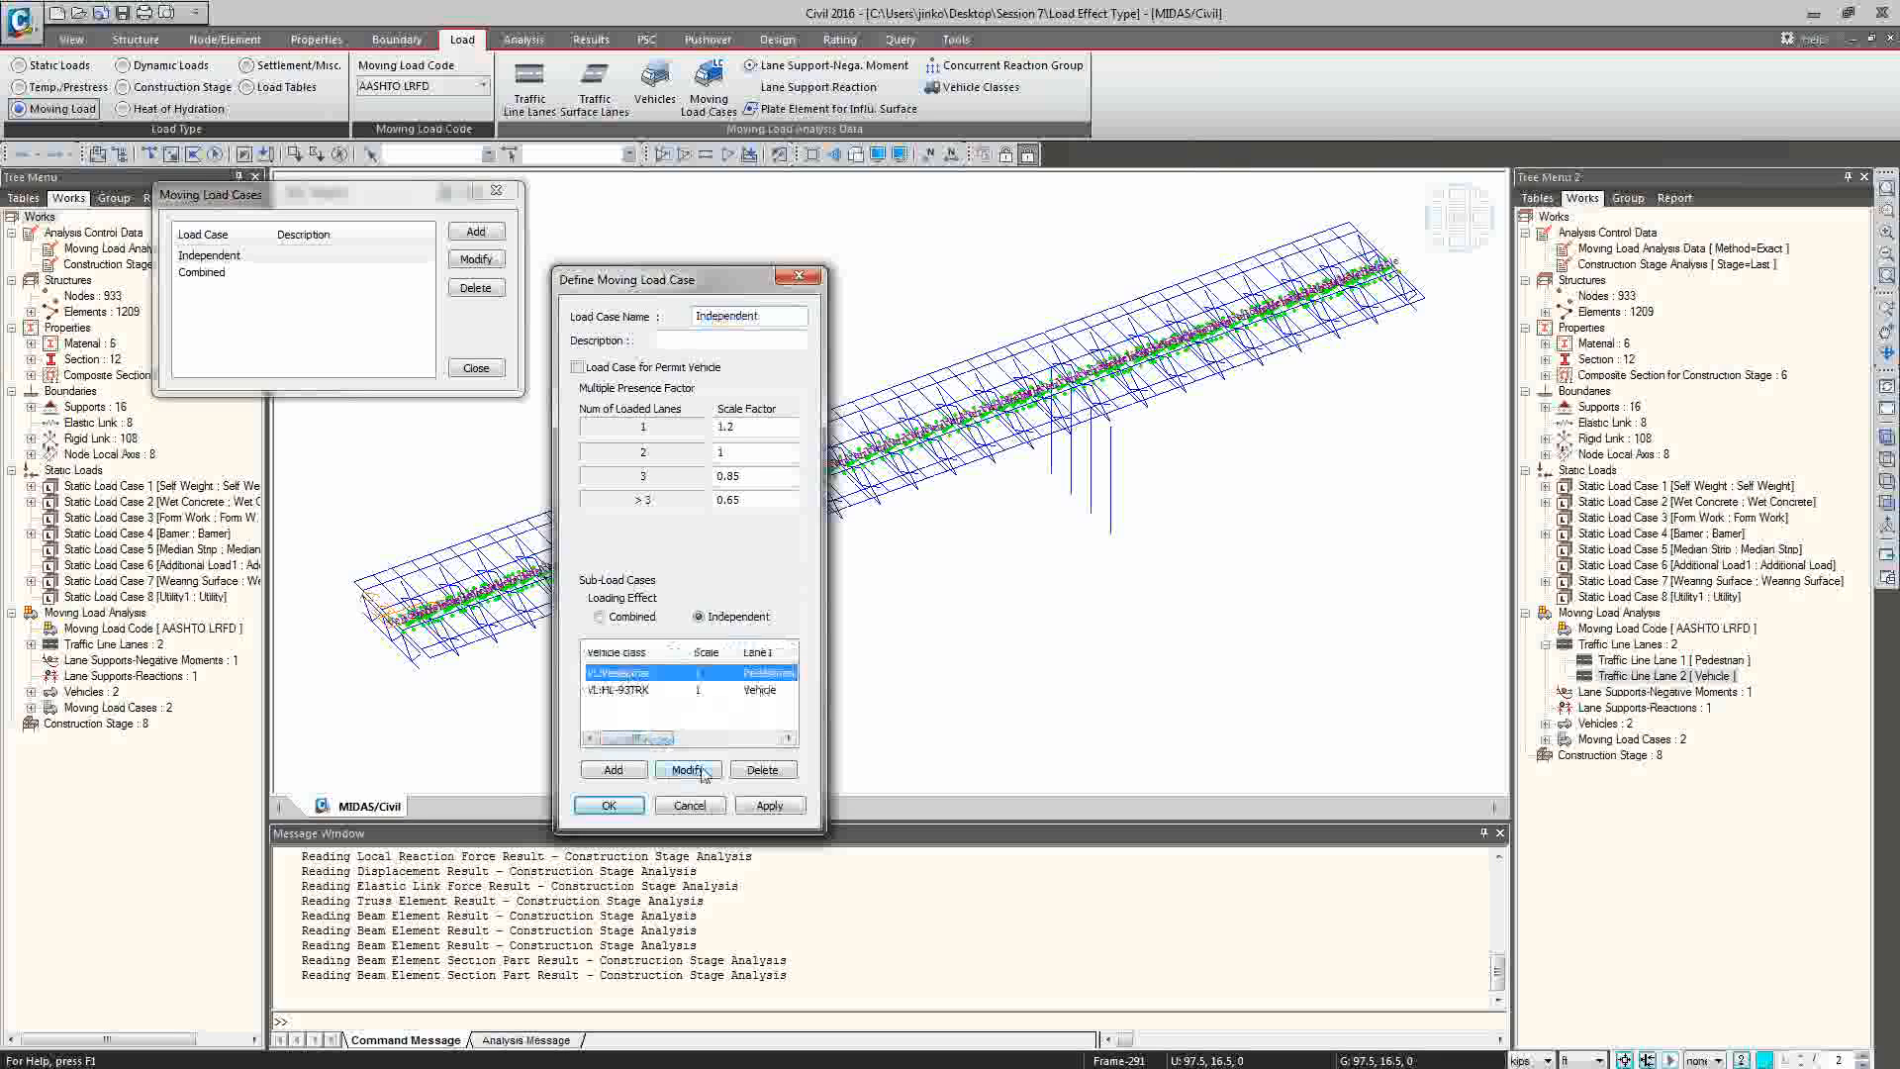
{"action": "left_click", "coordinate": [697, 772]}
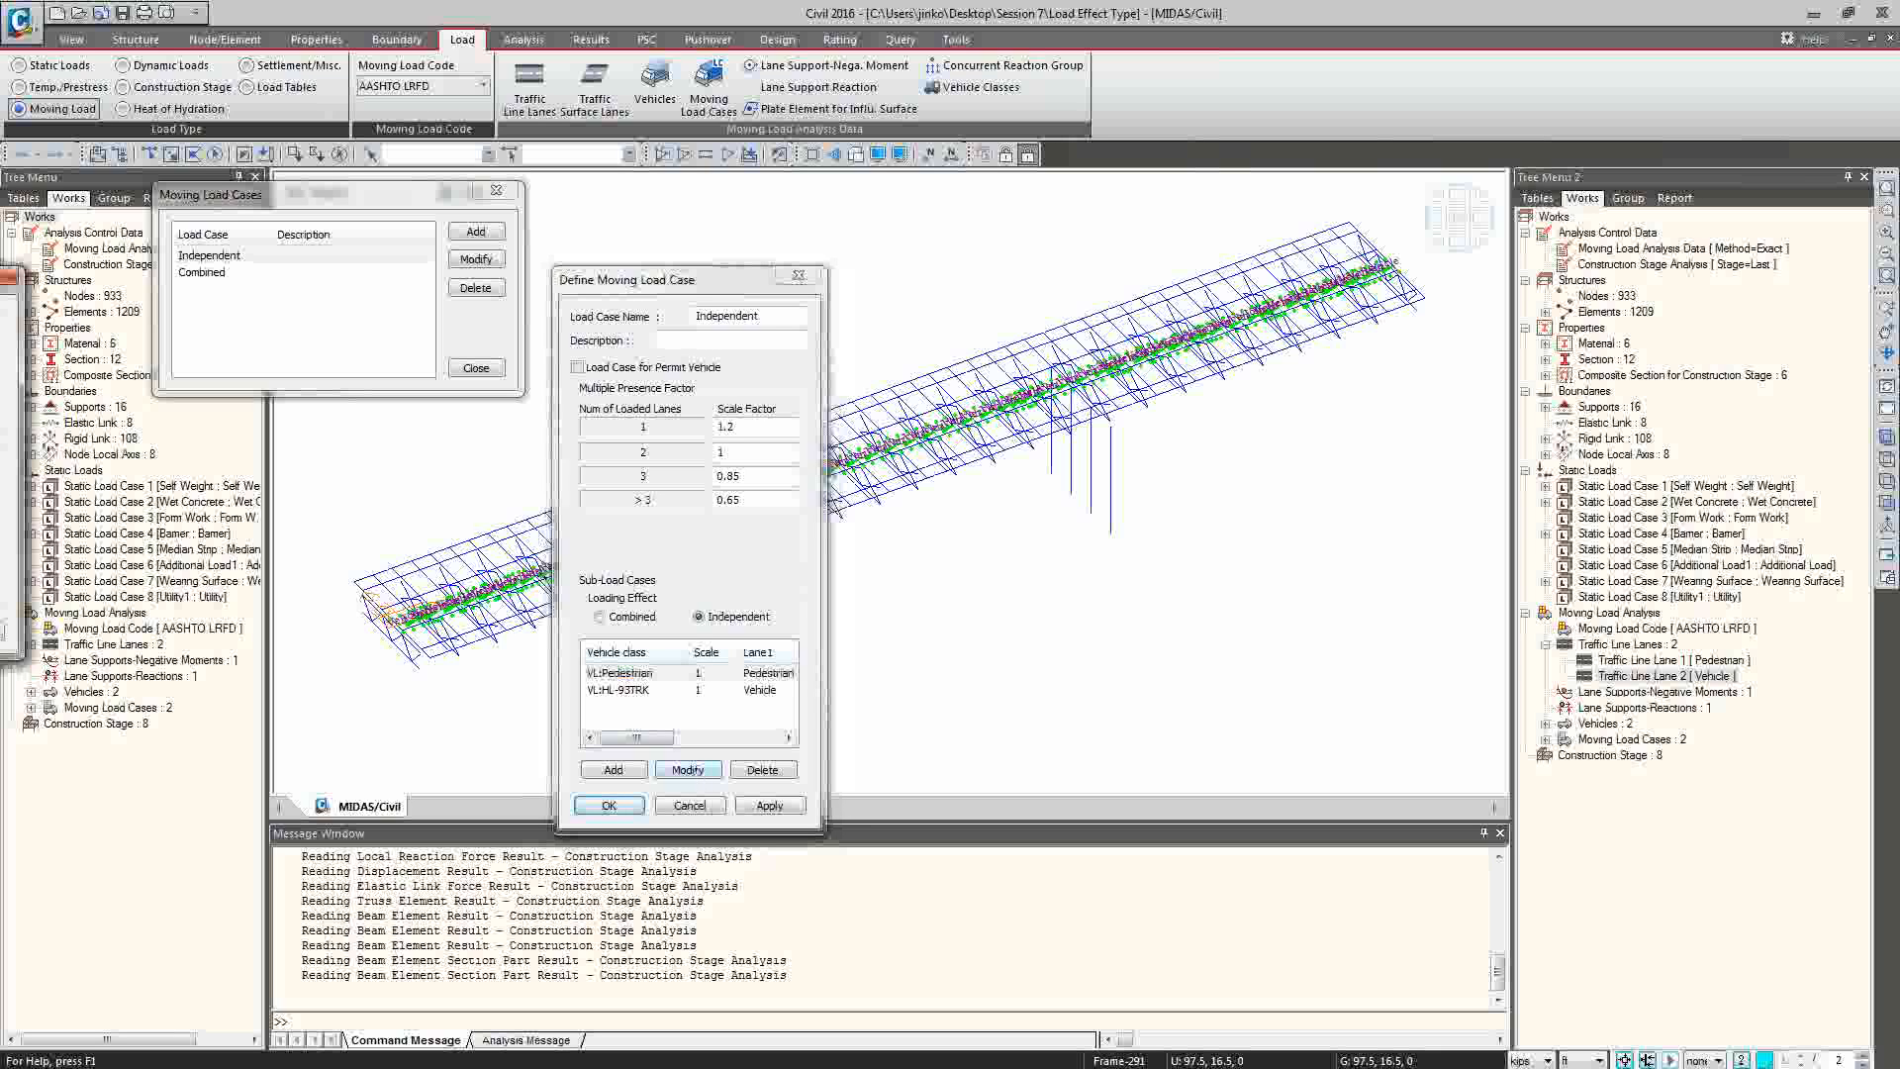
{"action": "left_click_drag", "start_coordinate": [0, 280], "coordinate": [1041, 407]}
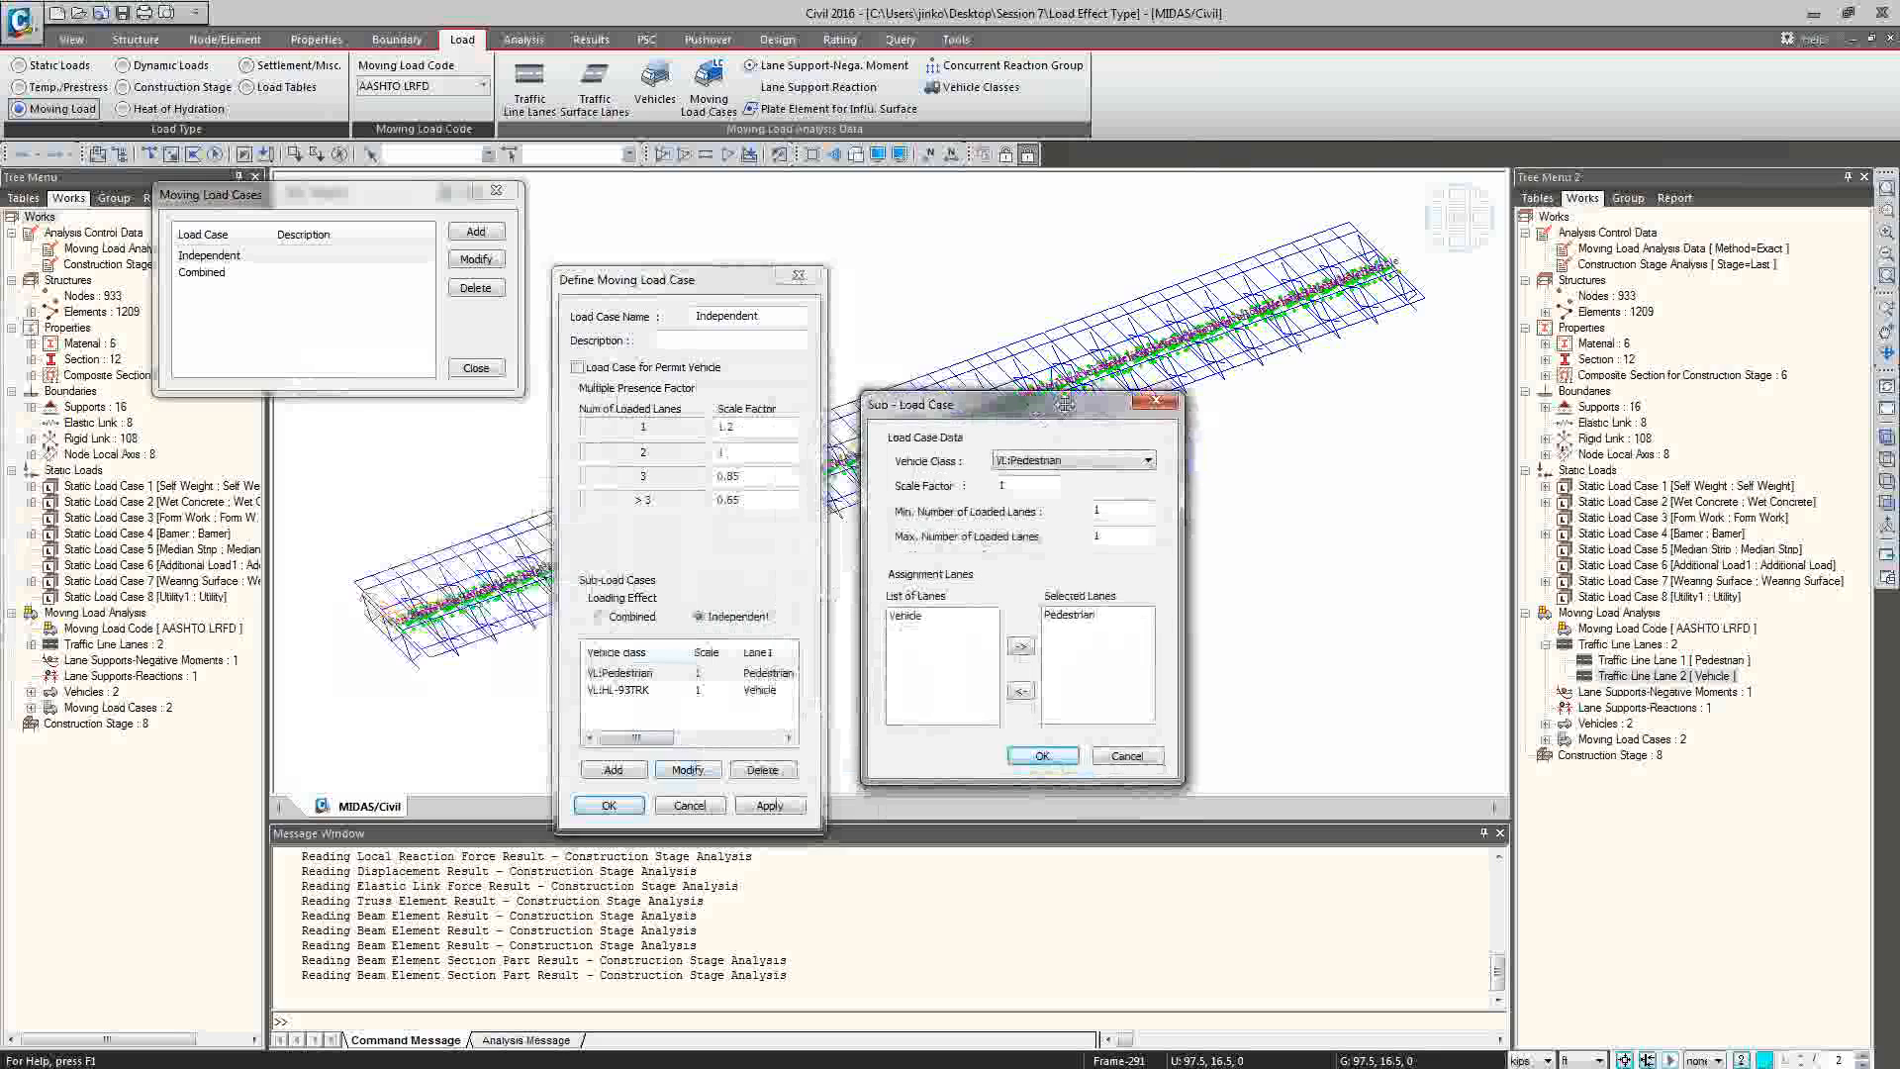
{"action": "left_click", "coordinate": [1106, 462]}
{"action": "left_click", "coordinate": [1119, 460]}
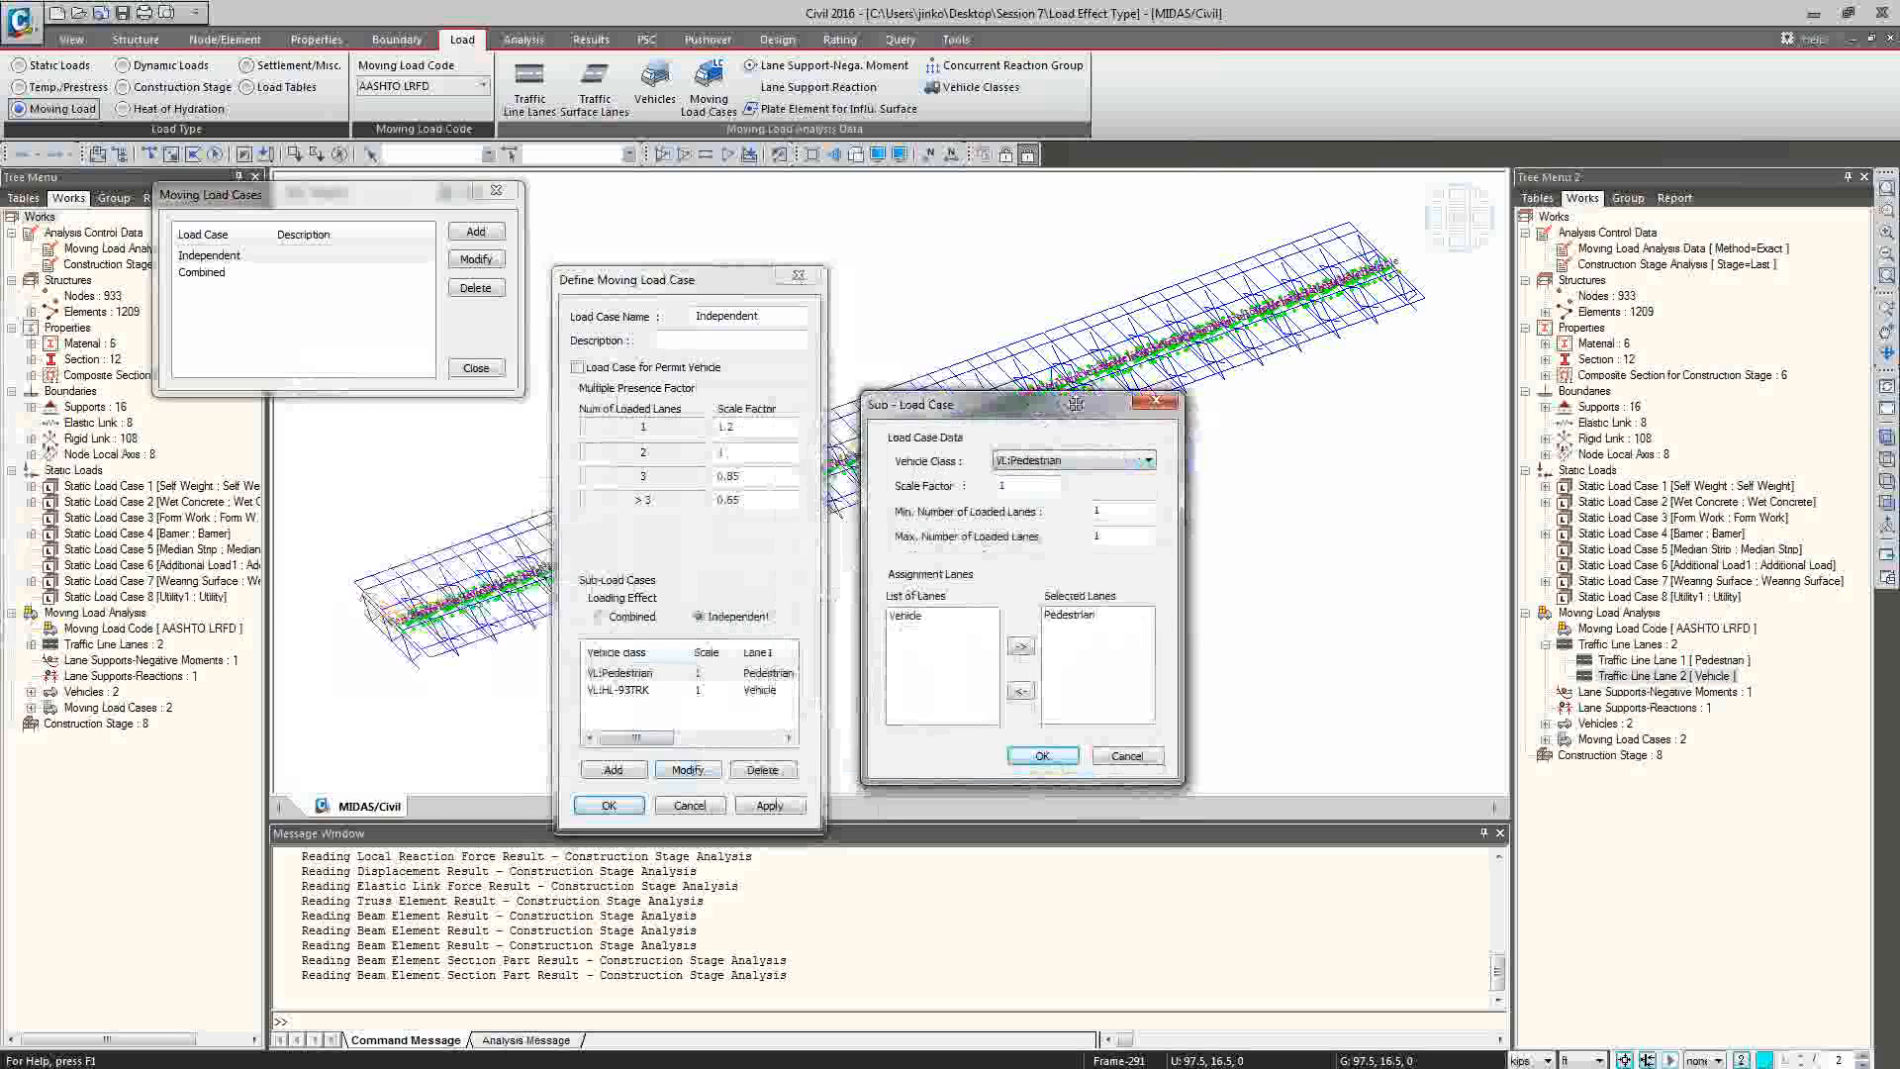
{"action": "left_click", "coordinate": [1148, 462]}
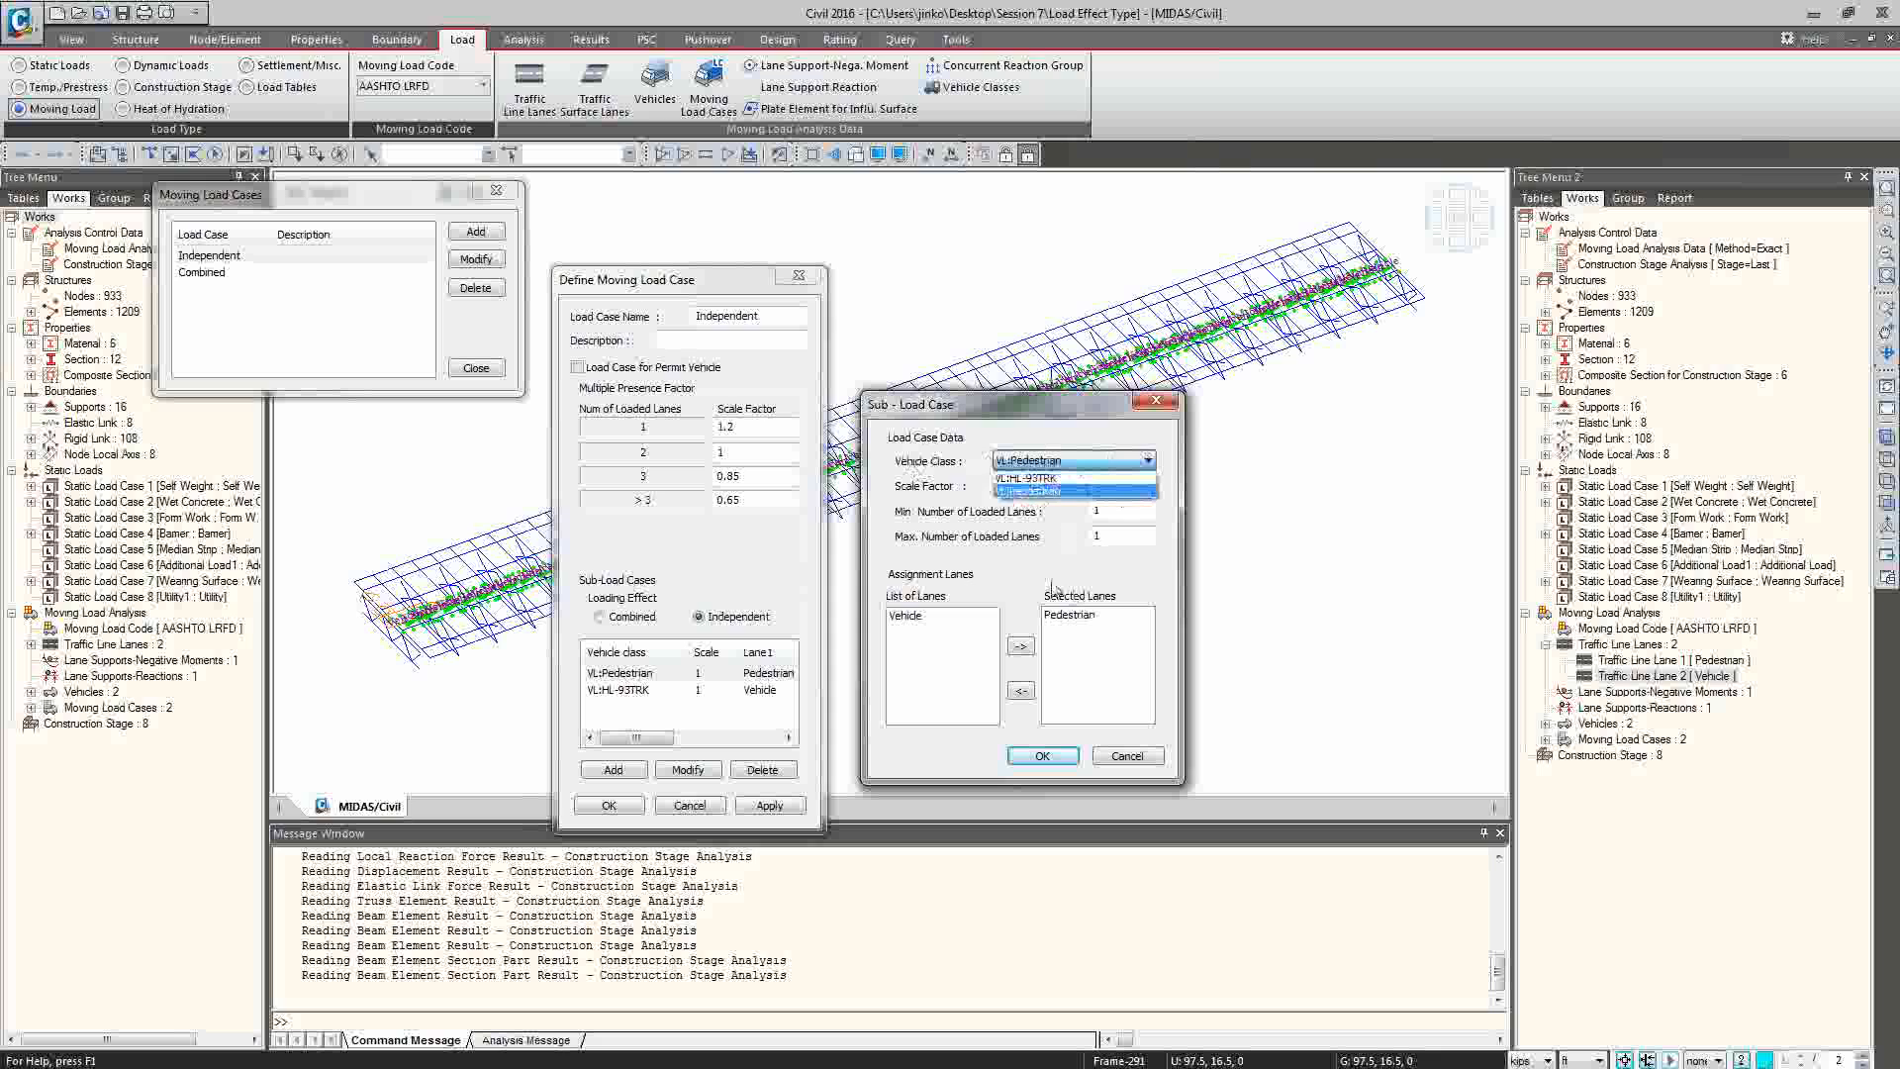
{"action": "left_click", "coordinate": [964, 531]}
{"action": "left_click", "coordinate": [1036, 497]}
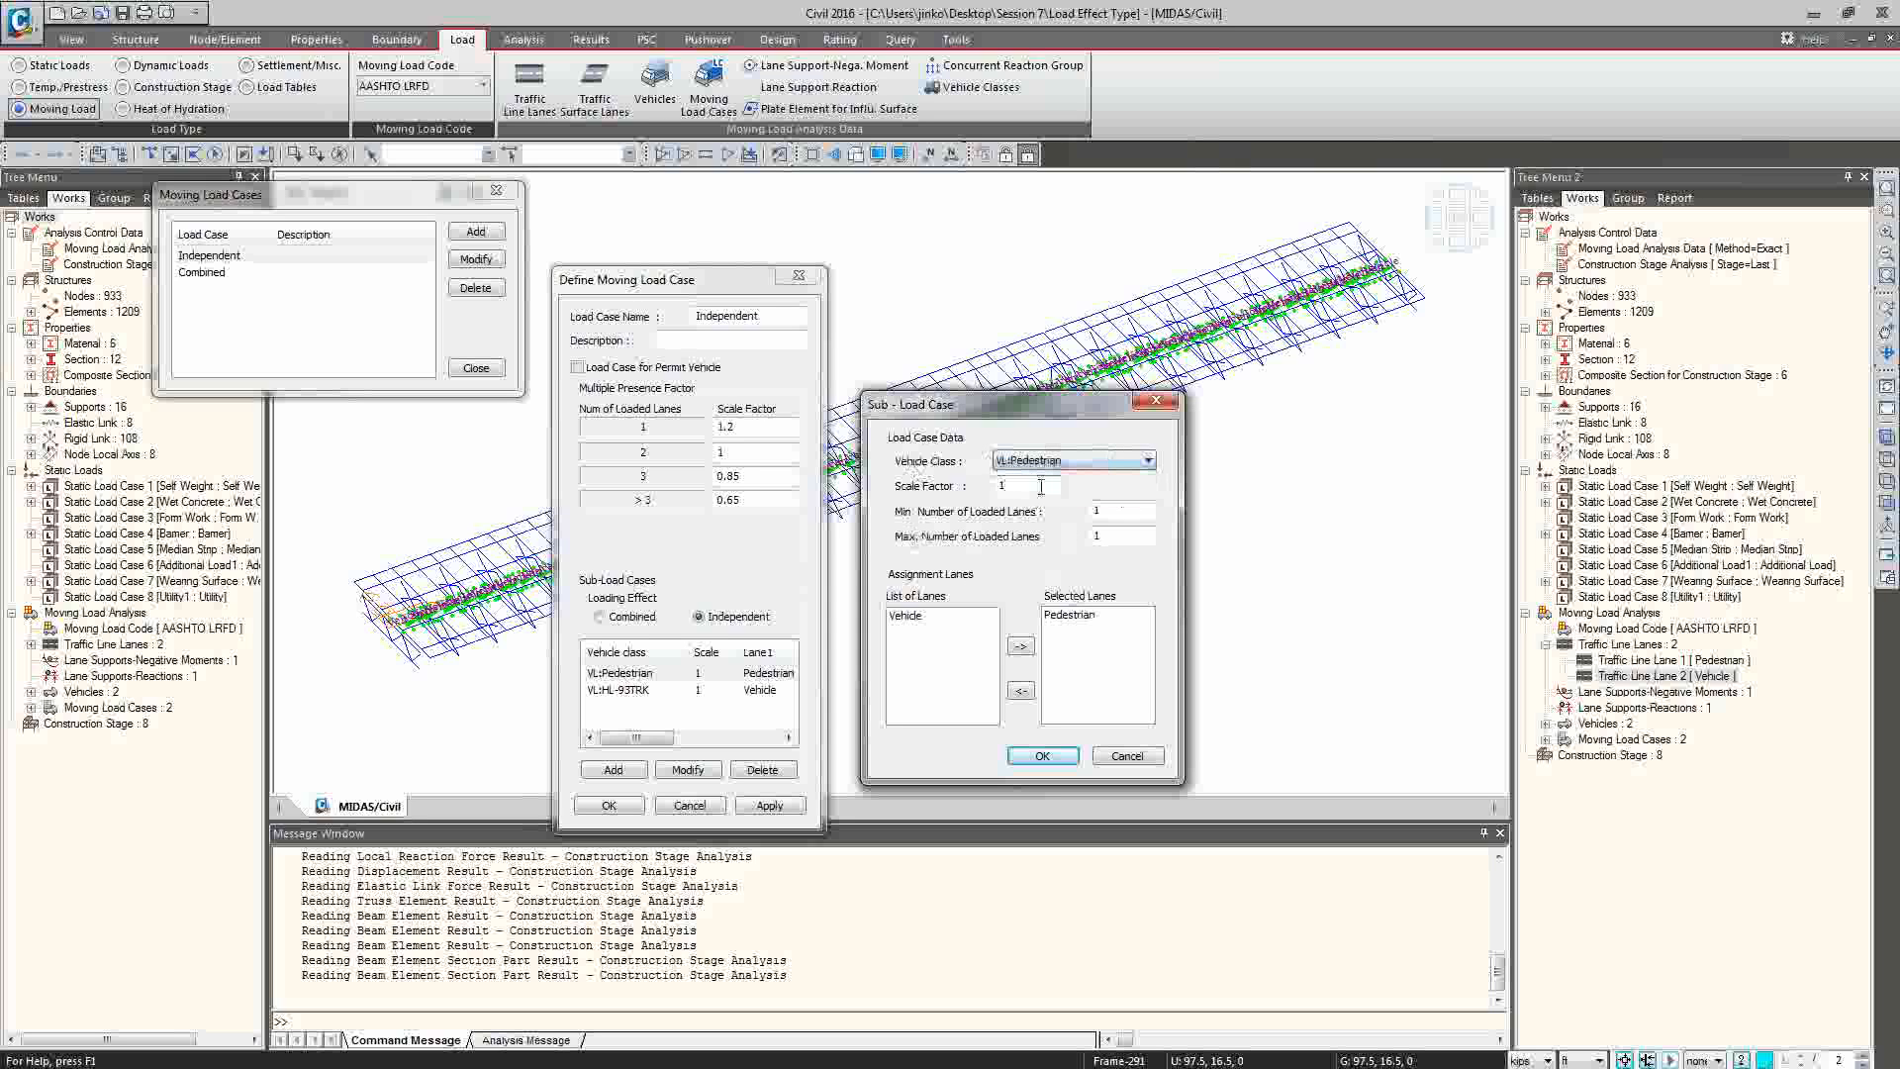
{"action": "left_click", "coordinate": [1042, 485]}
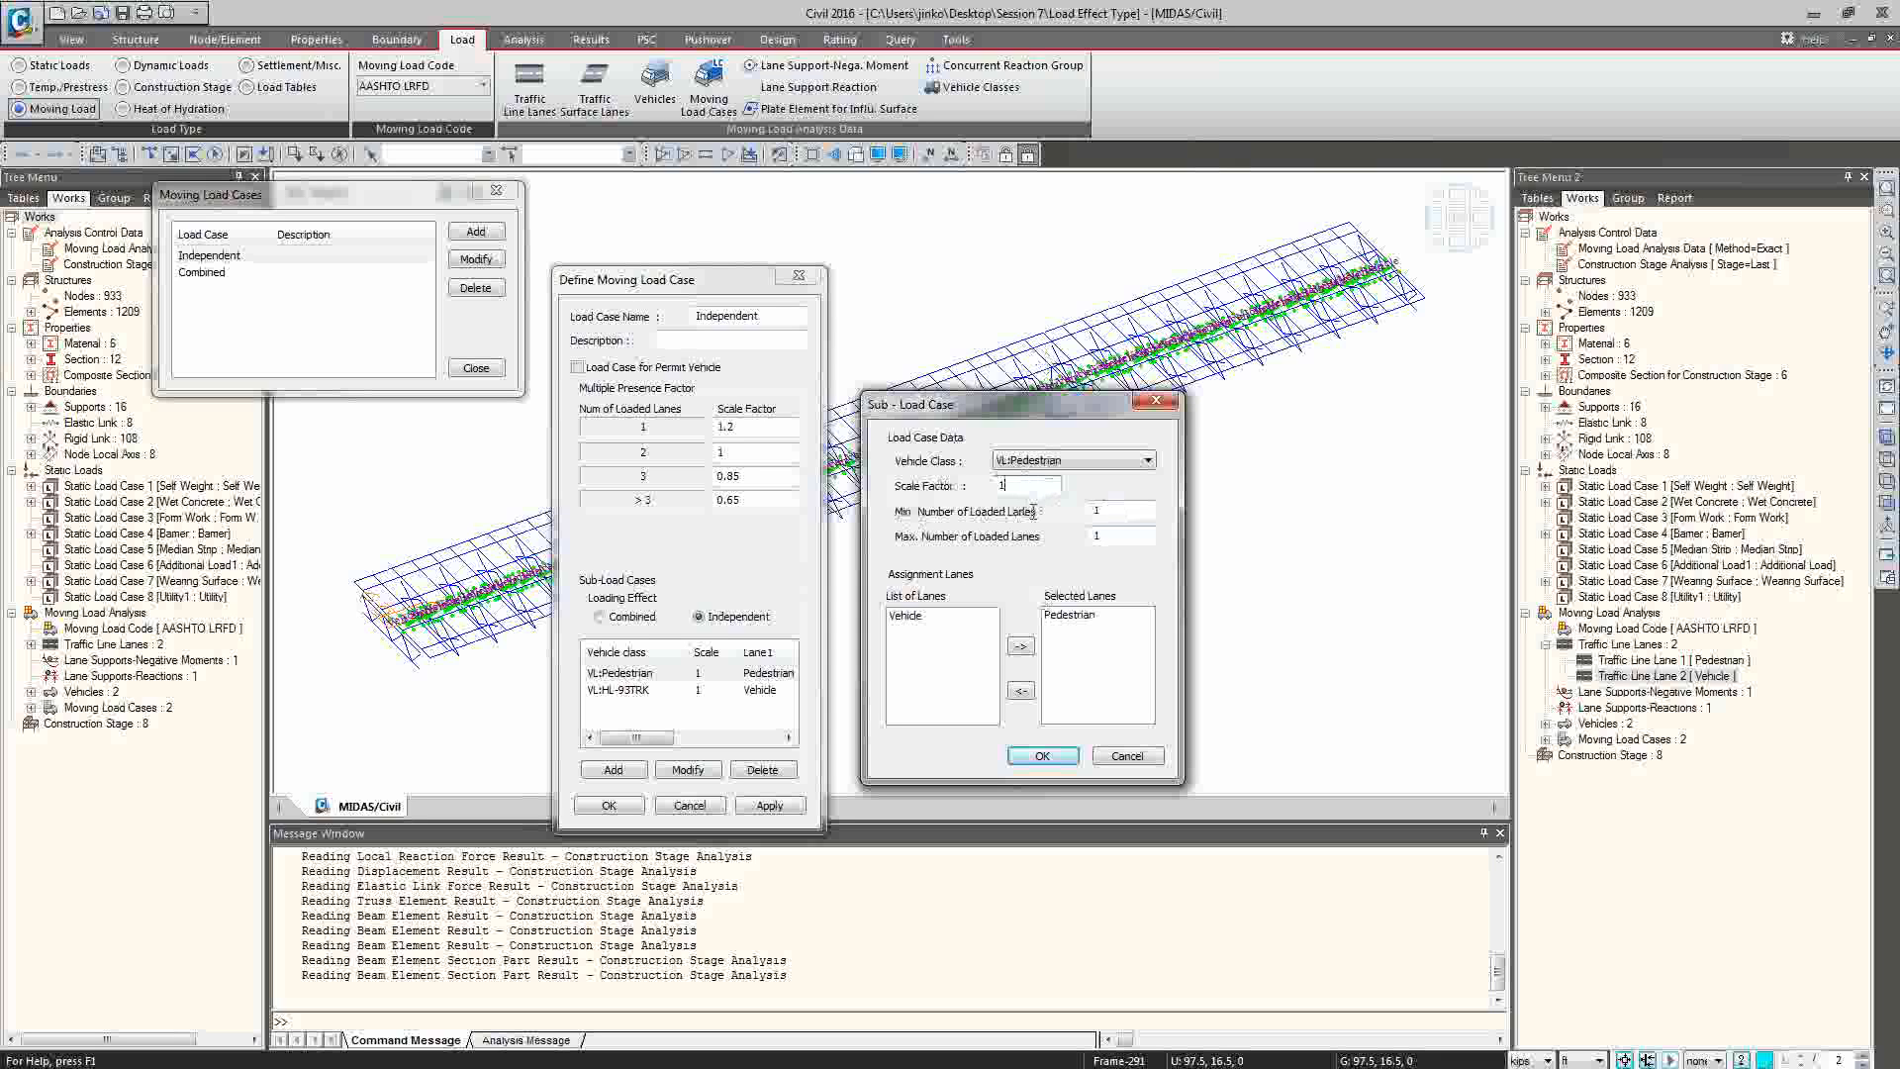
Check the Pedestrian sub-load case's minimum and maximum numbers of loaded lanes, and leave the Independent load case without changes.
{"action": "left_click", "coordinate": [1131, 509]}
{"action": "left_click", "coordinate": [1137, 537]}
{"action": "left_click", "coordinate": [1138, 462]}
{"action": "left_click", "coordinate": [1120, 462]}
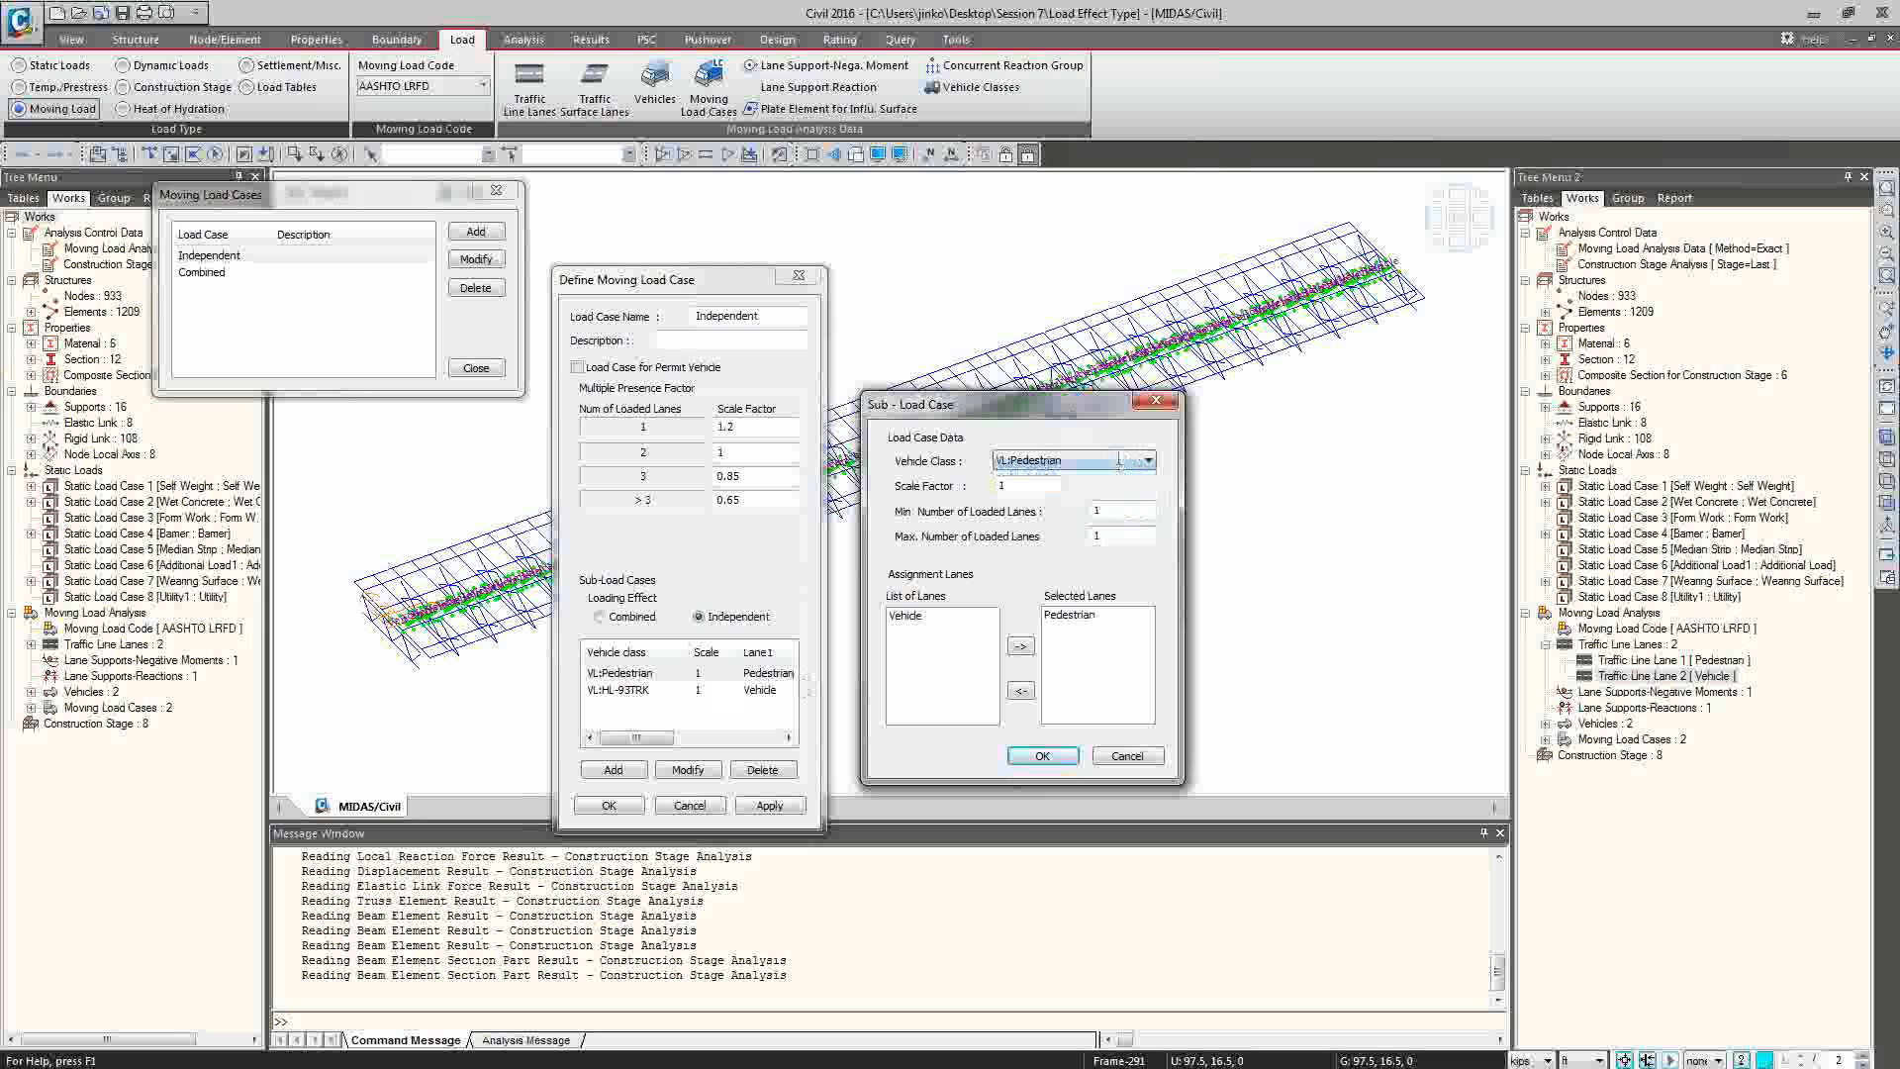
{"action": "left_click", "coordinate": [1143, 514]}
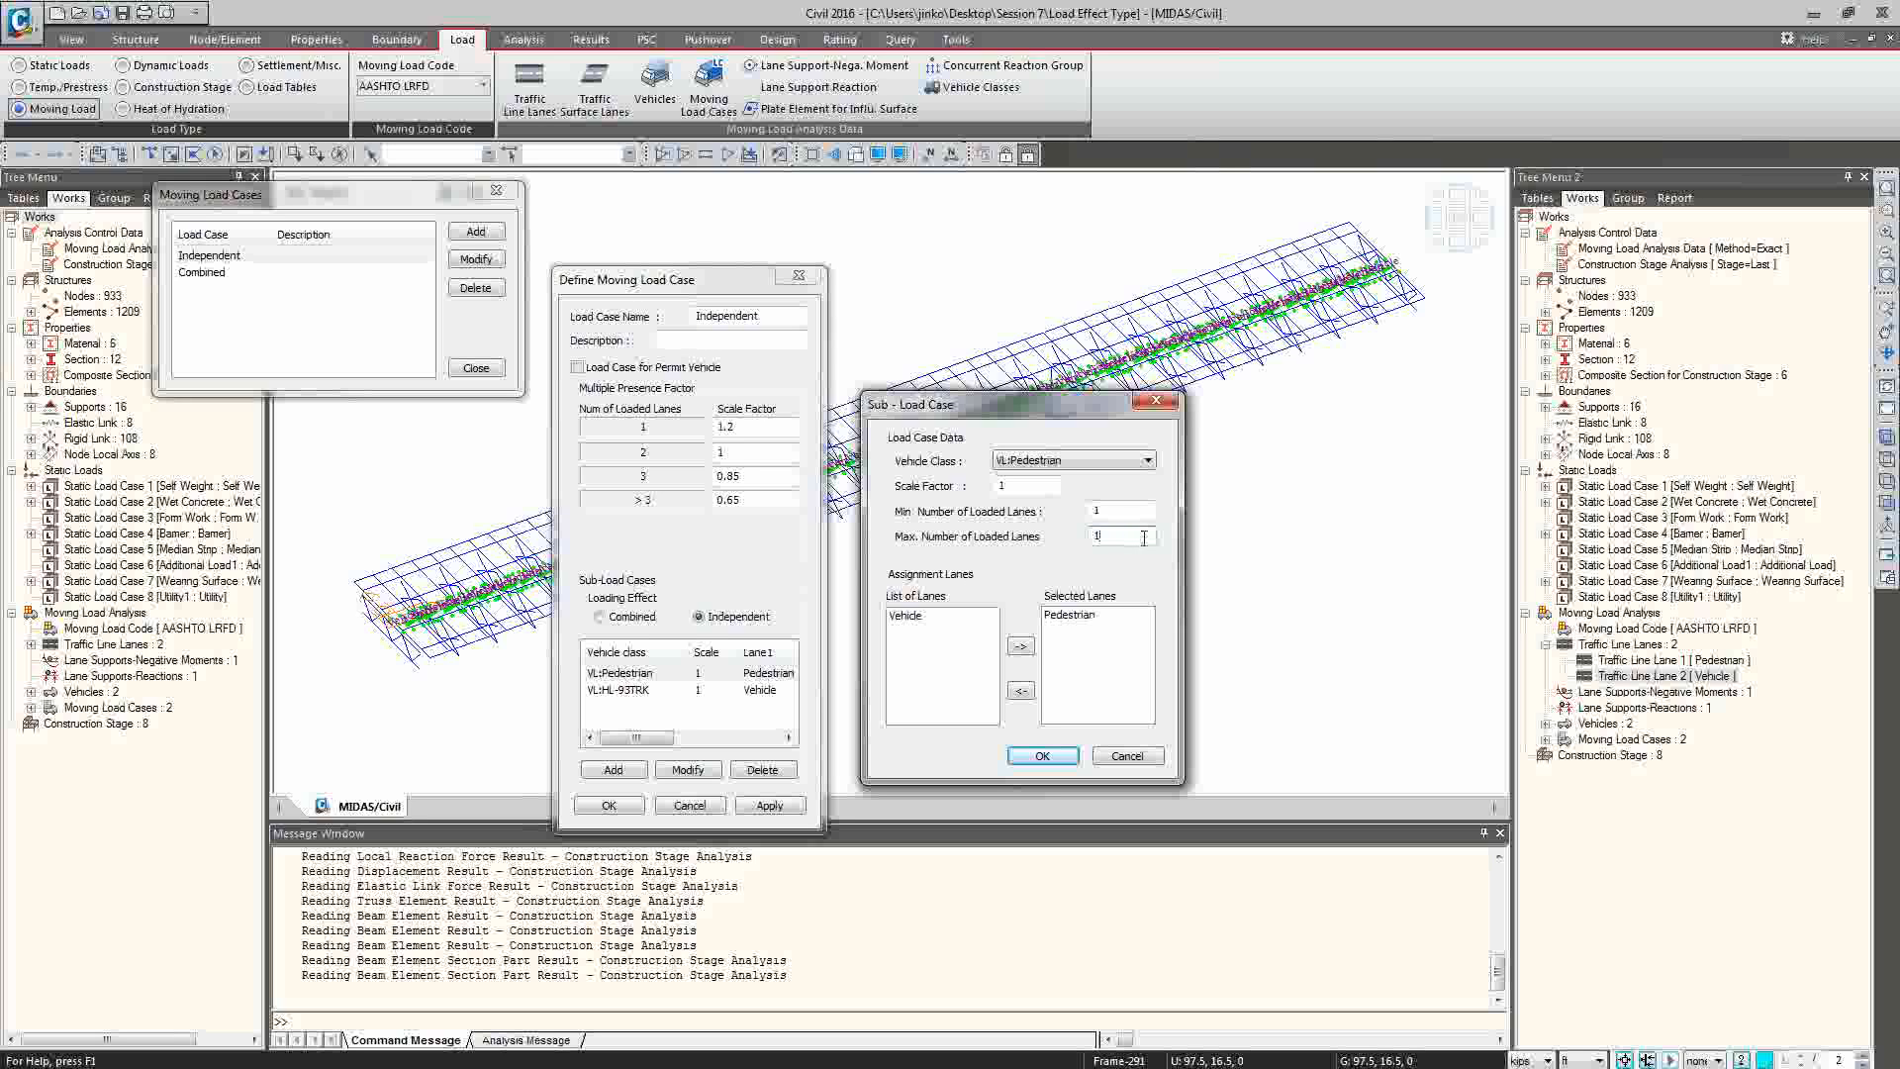
{"action": "left_click", "coordinate": [1135, 510]}
{"action": "left_click", "coordinate": [1125, 760]}
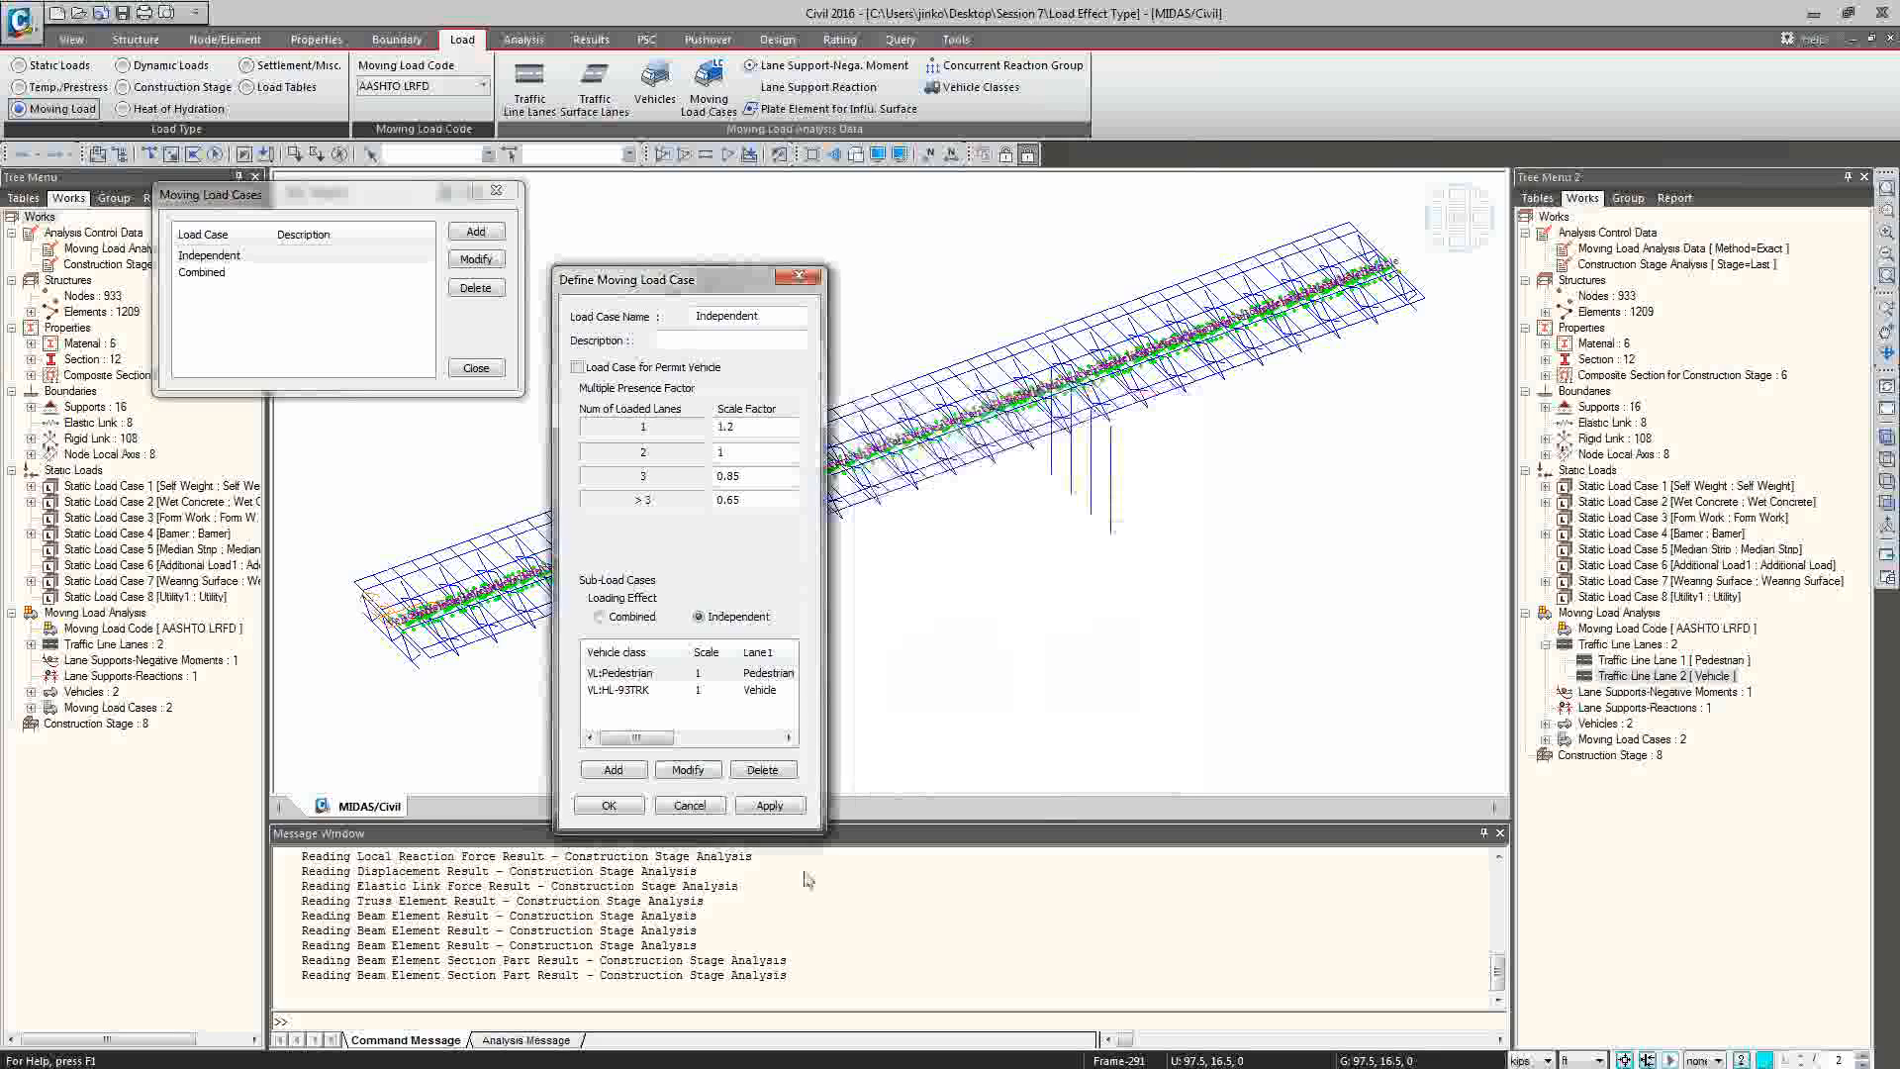
{"action": "left_click", "coordinate": [690, 804]}
Open the Combined moving load case, review its loading effect and sub-load cases, and close the load cases without changes.
{"action": "left_click", "coordinate": [206, 275]}
{"action": "left_click", "coordinate": [491, 258]}
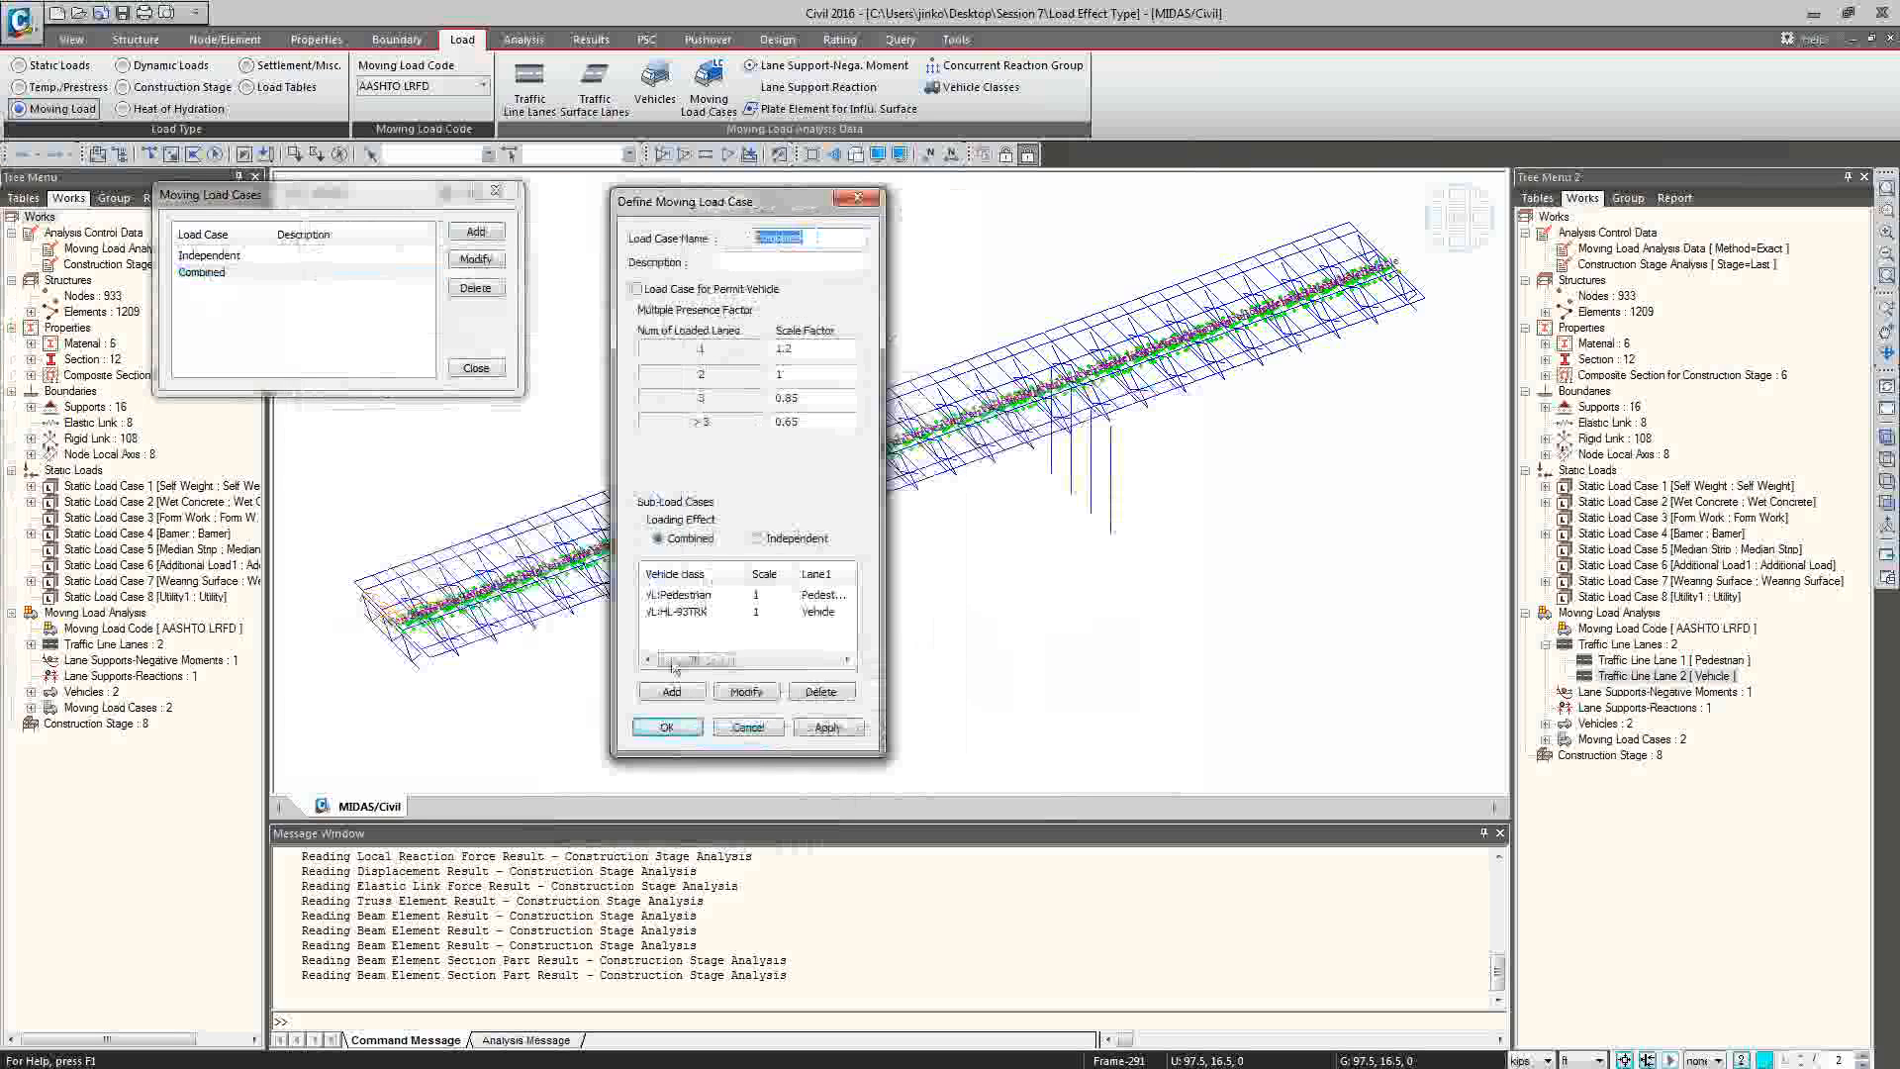
{"action": "mouse_move", "coordinate": [680, 661]}
{"action": "left_mouse_down"}
{"action": "mouse_move", "coordinate": [719, 664]}
{"action": "mouse_move", "coordinate": [682, 664]}
{"action": "left_mouse_up"}
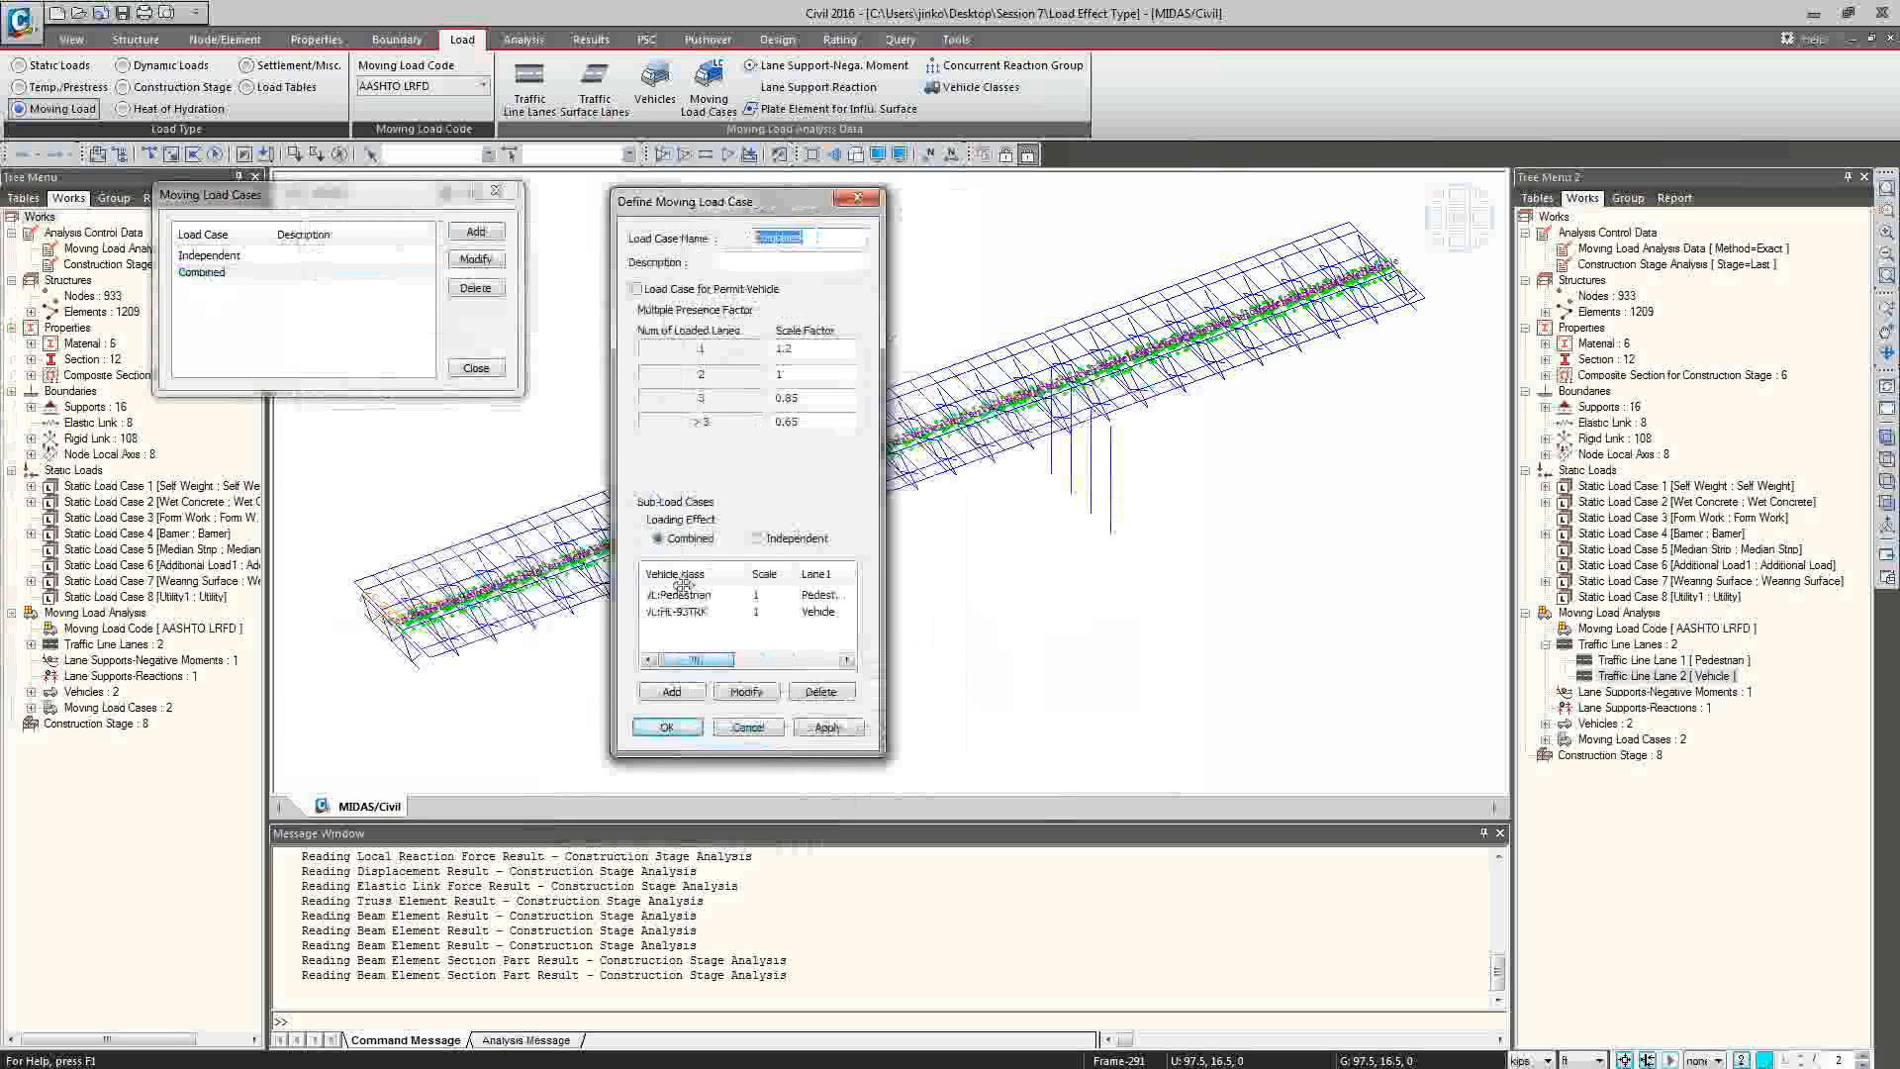
{"action": "left_click", "coordinate": [748, 727]}
{"action": "left_click", "coordinate": [476, 368]}
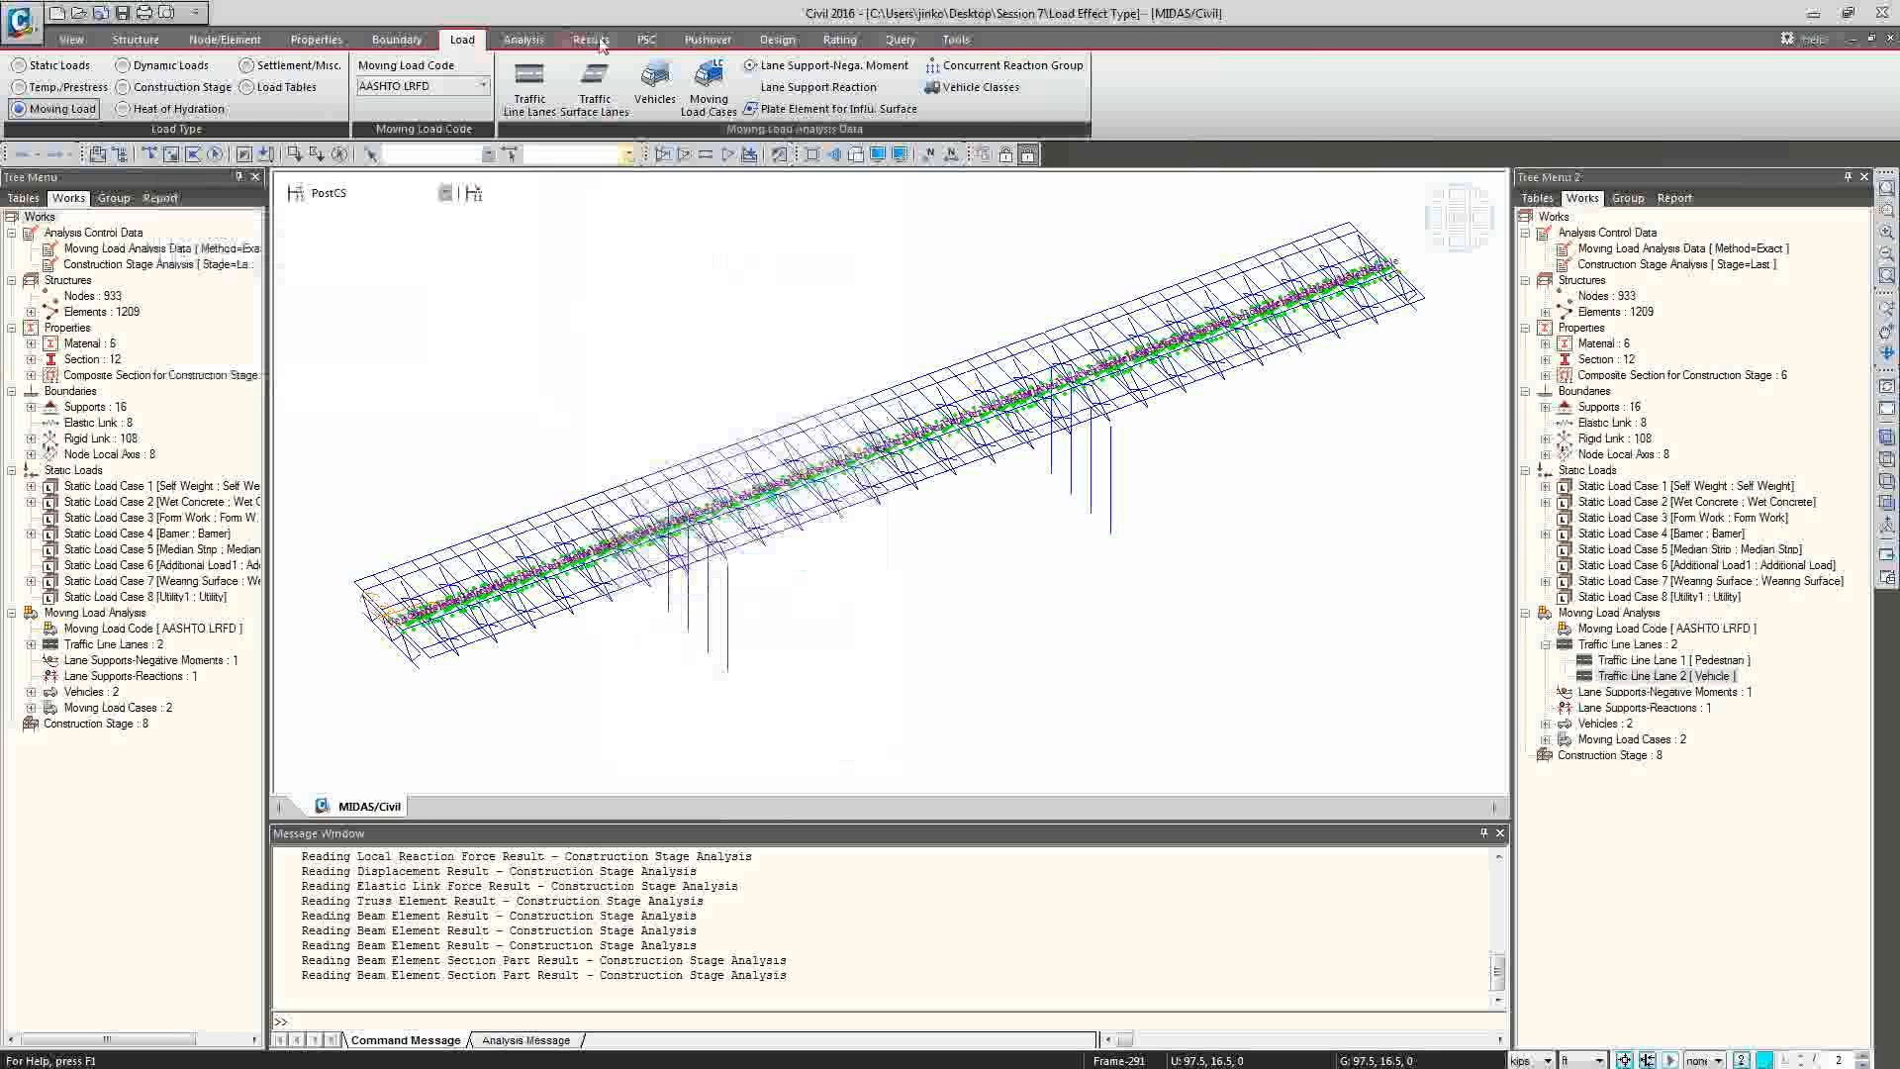
Display the beam force My contour with a legend for the MVmax: Independent load case.
{"action": "left_click", "coordinate": [591, 39]}
{"action": "left_click", "coordinate": [126, 109]}
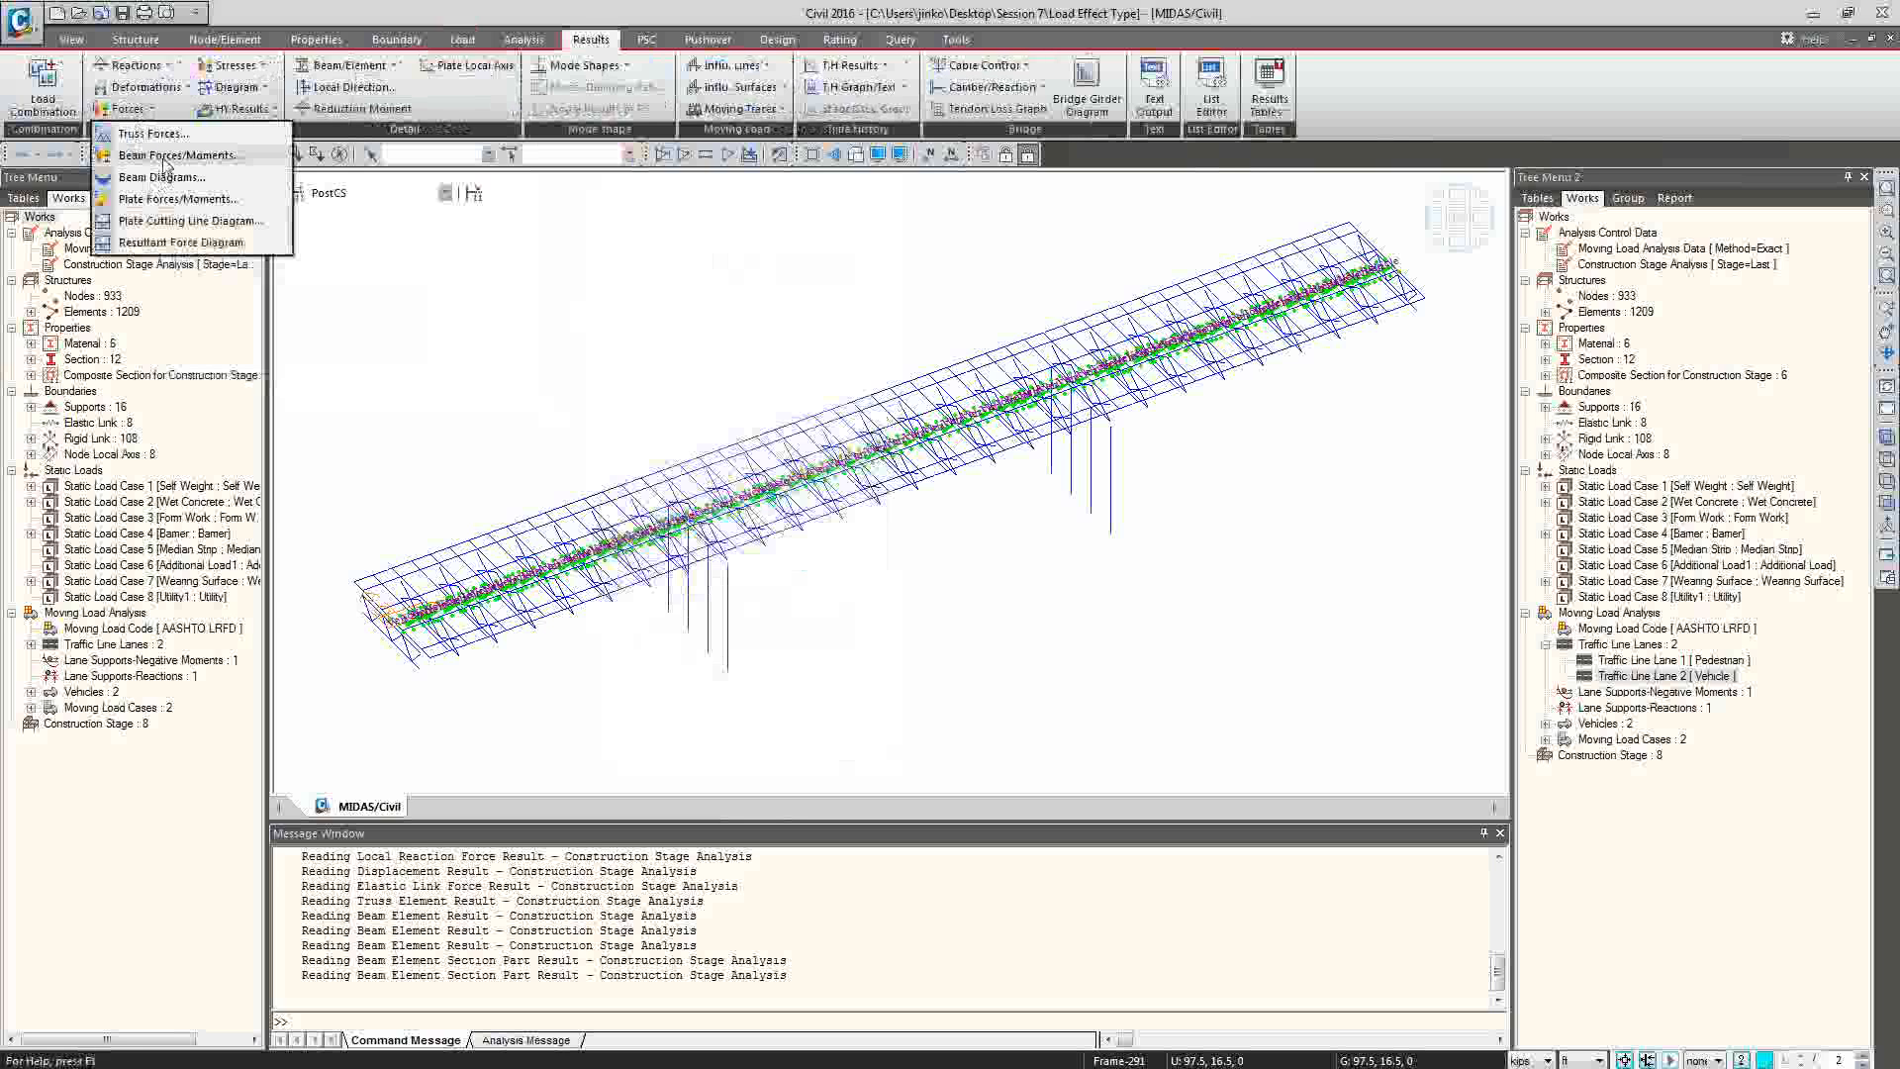
{"action": "left_click", "coordinate": [165, 159]}
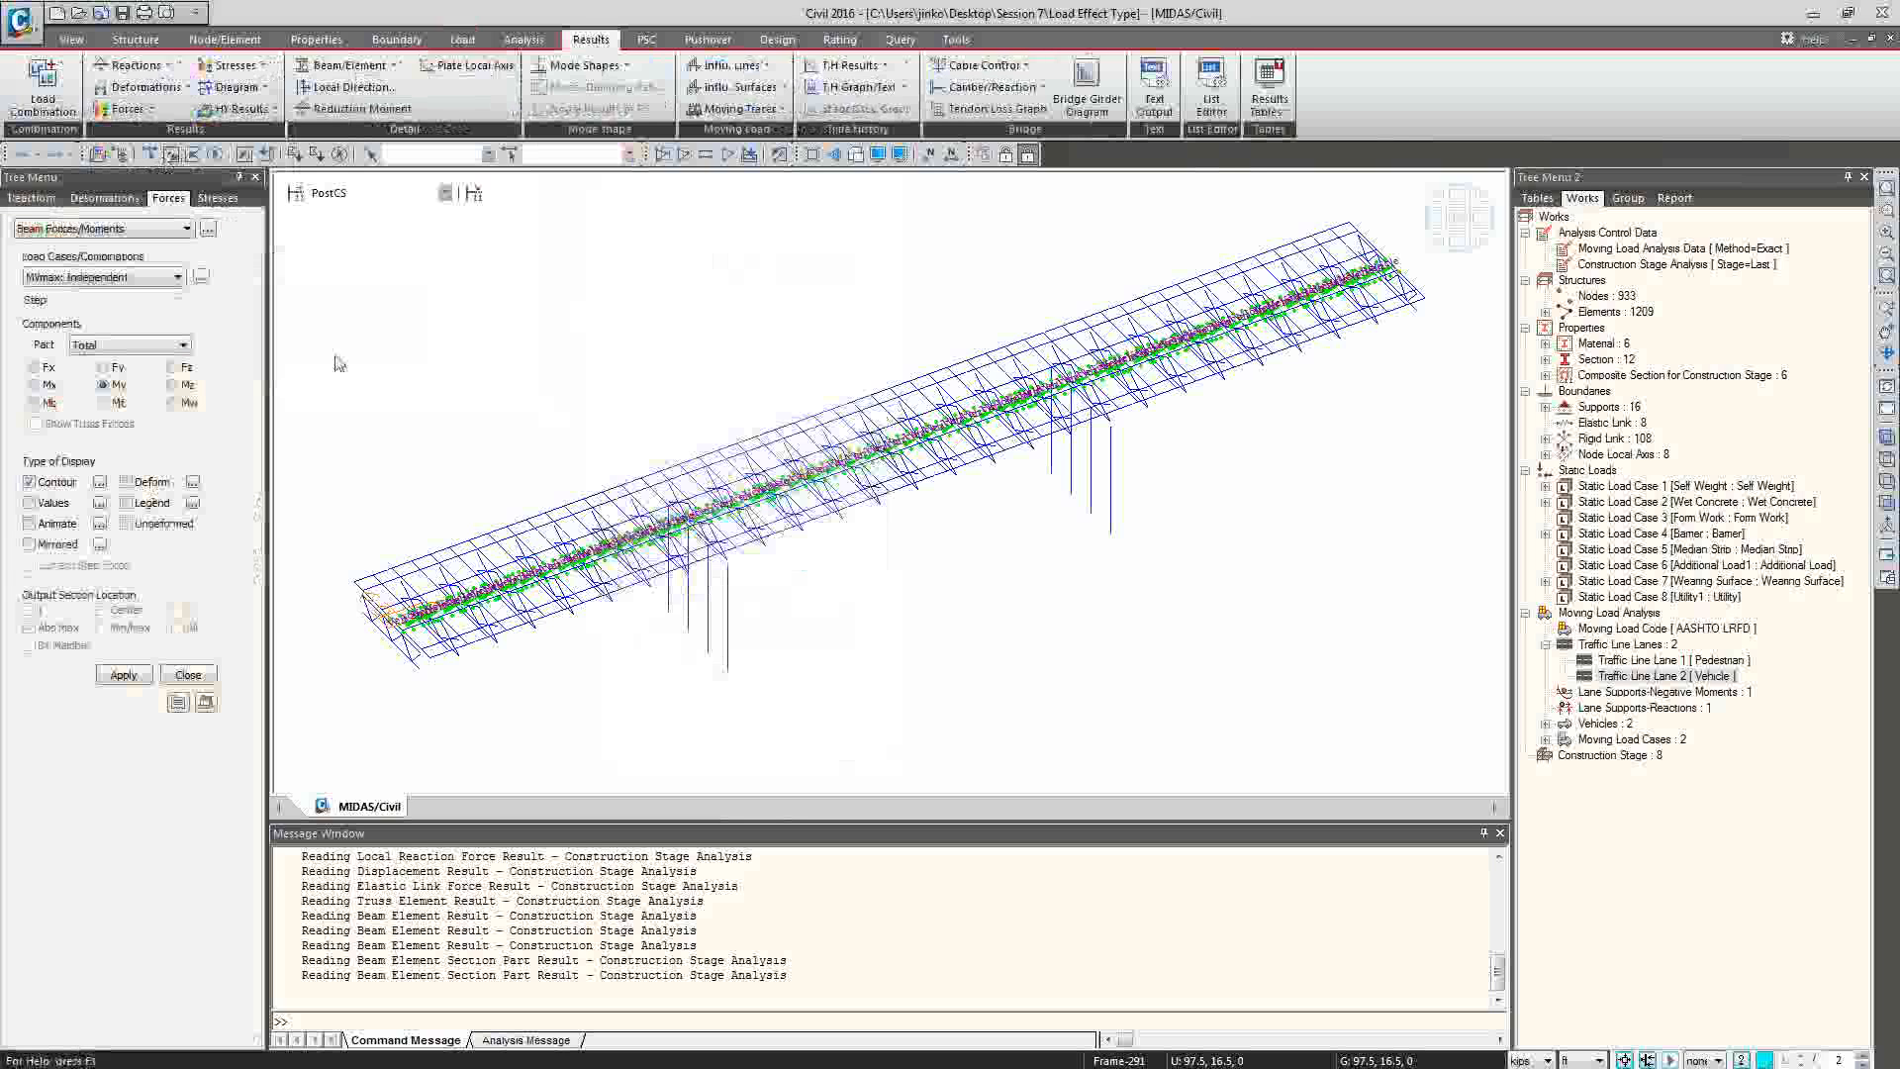
{"action": "left_click", "coordinate": [127, 503]}
{"action": "left_click", "coordinate": [145, 279]}
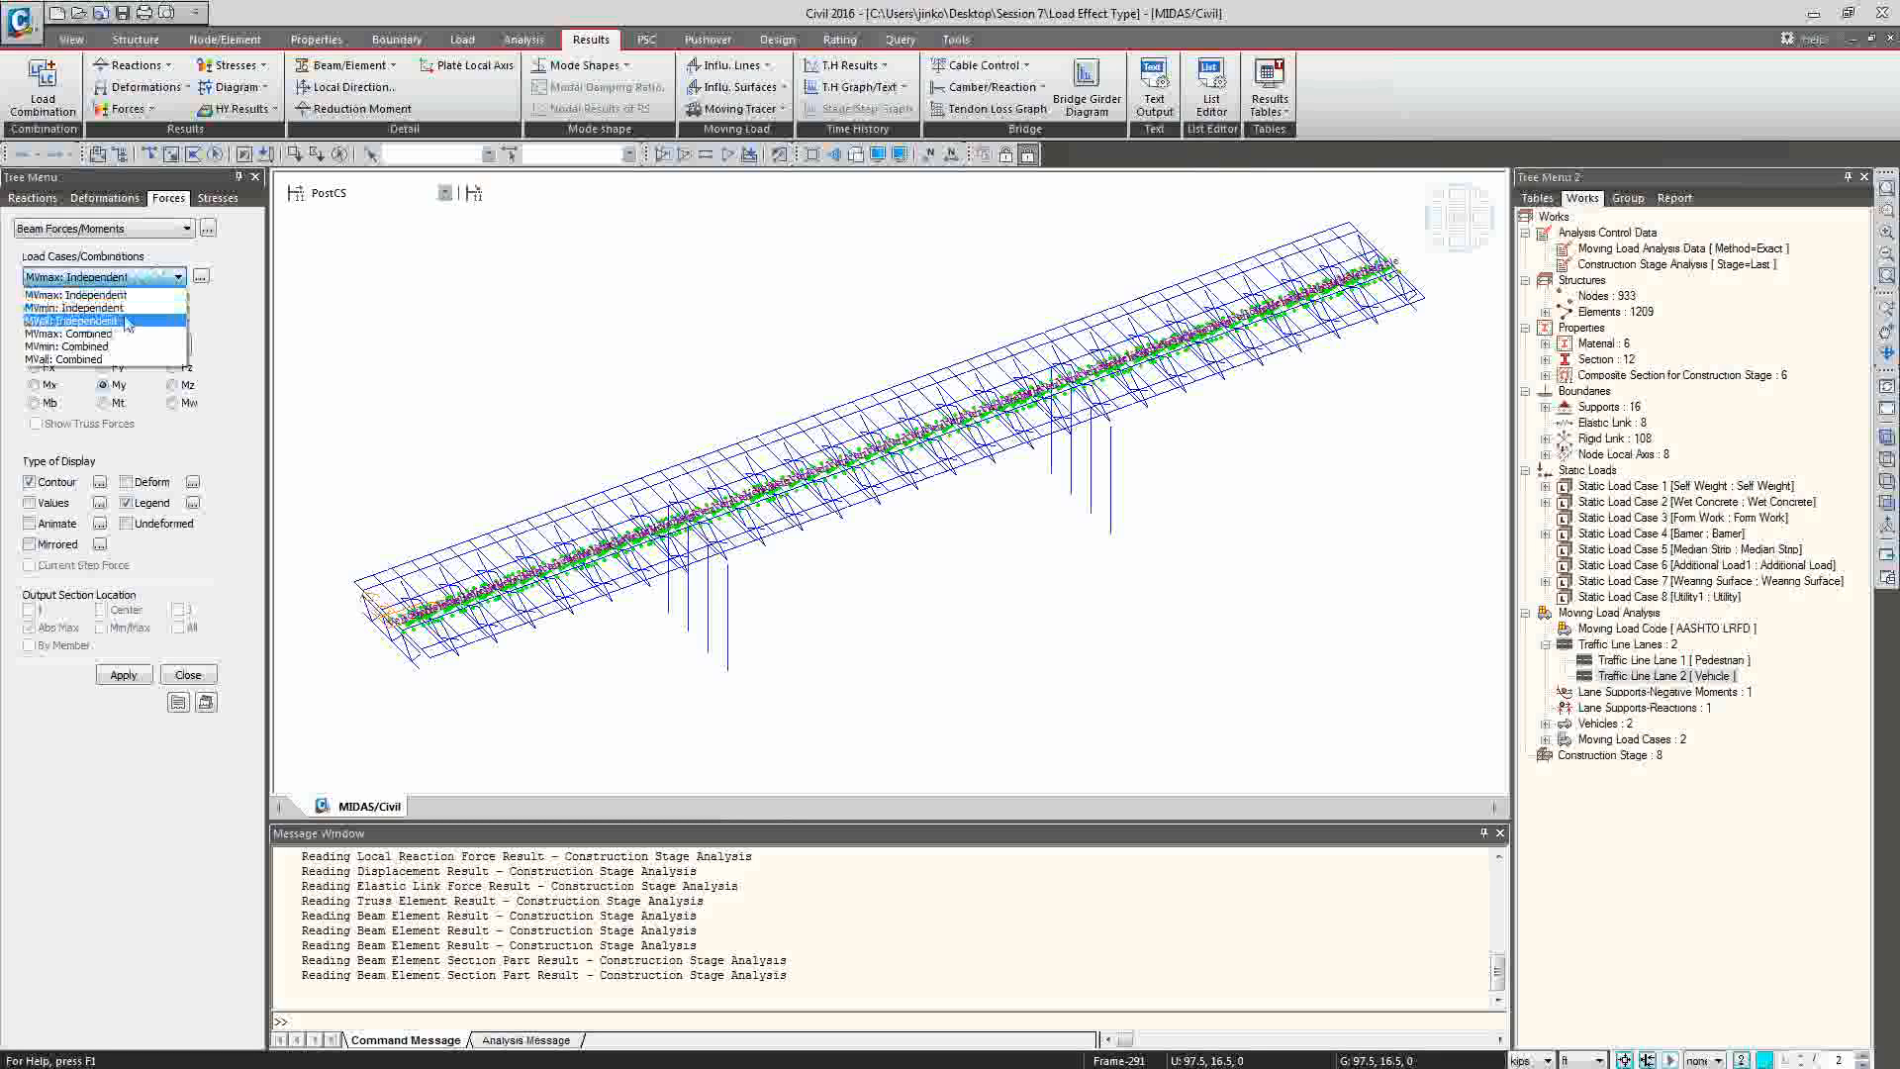
{"action": "left_click", "coordinate": [126, 320]}
{"action": "left_click", "coordinate": [126, 676]}
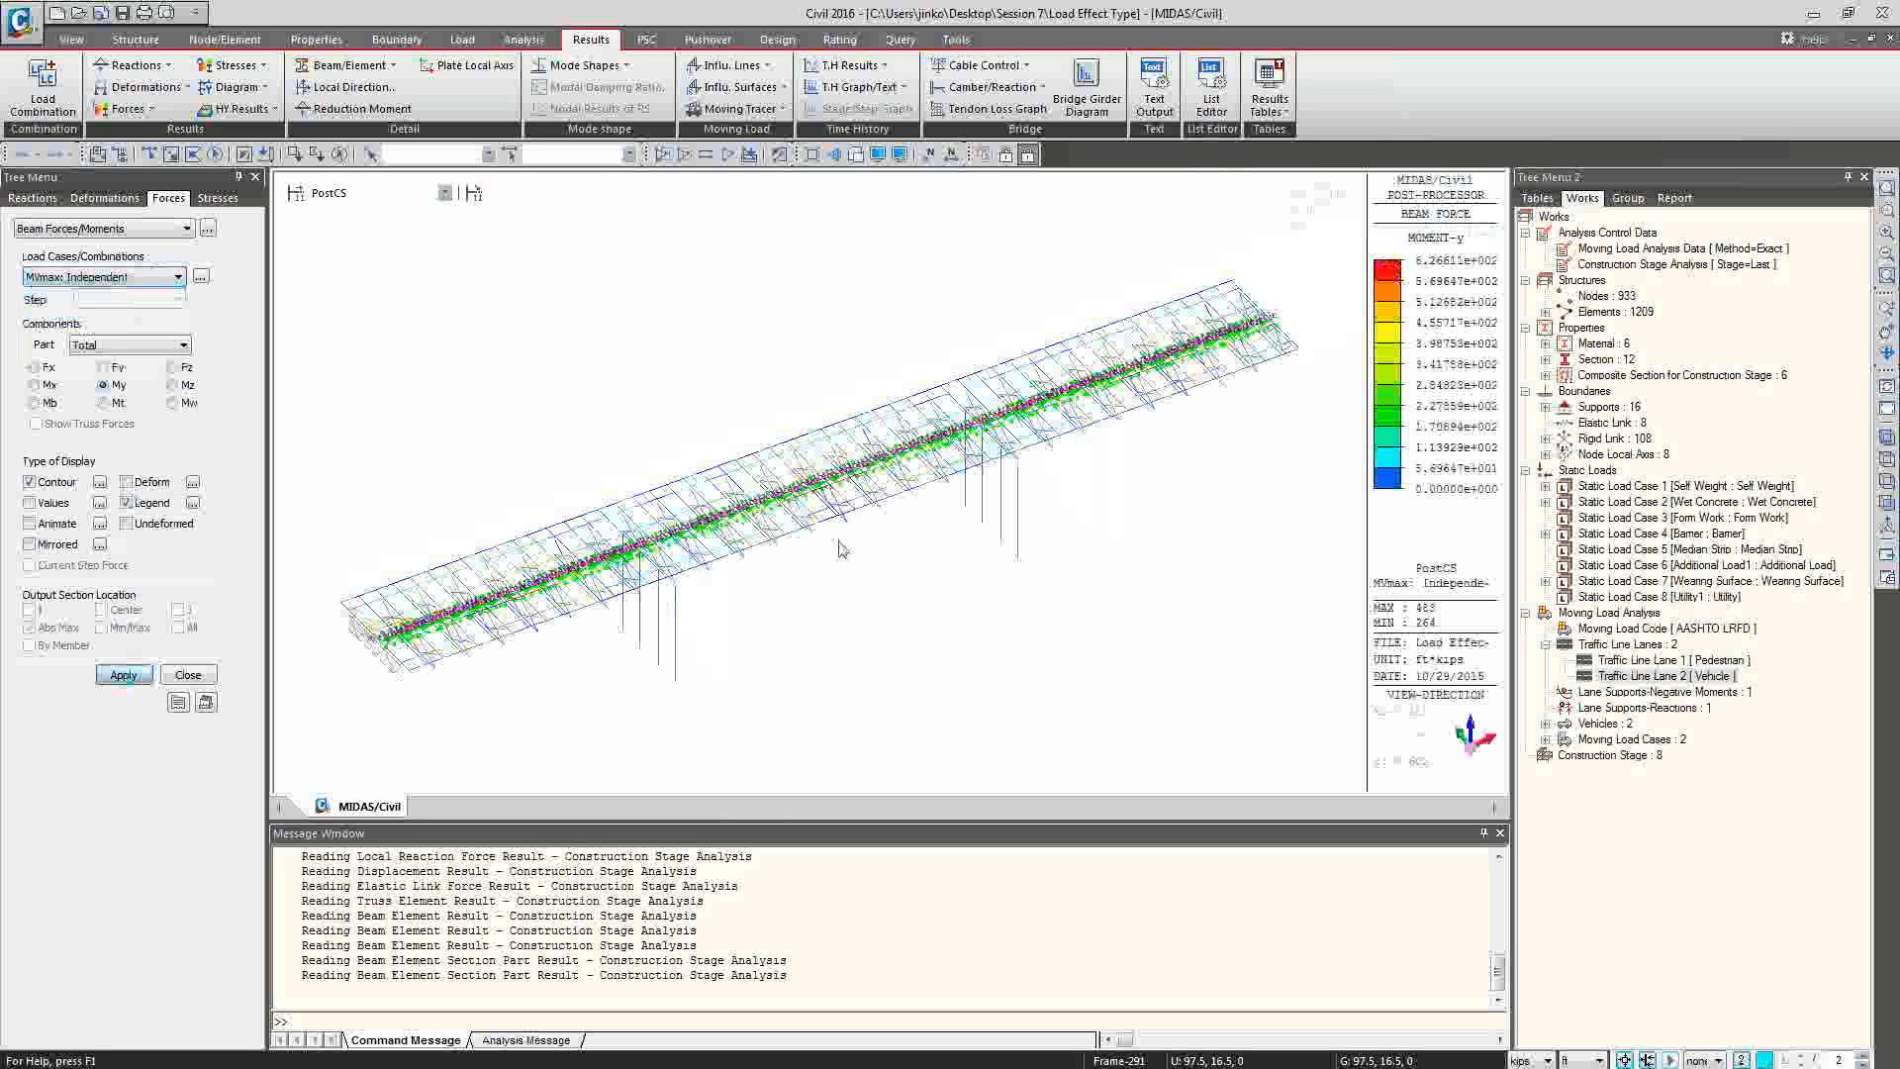
Open the moving load tracer for beam forces/moments and activate only the Girder structure group.
{"action": "left_click", "coordinate": [740, 109]}
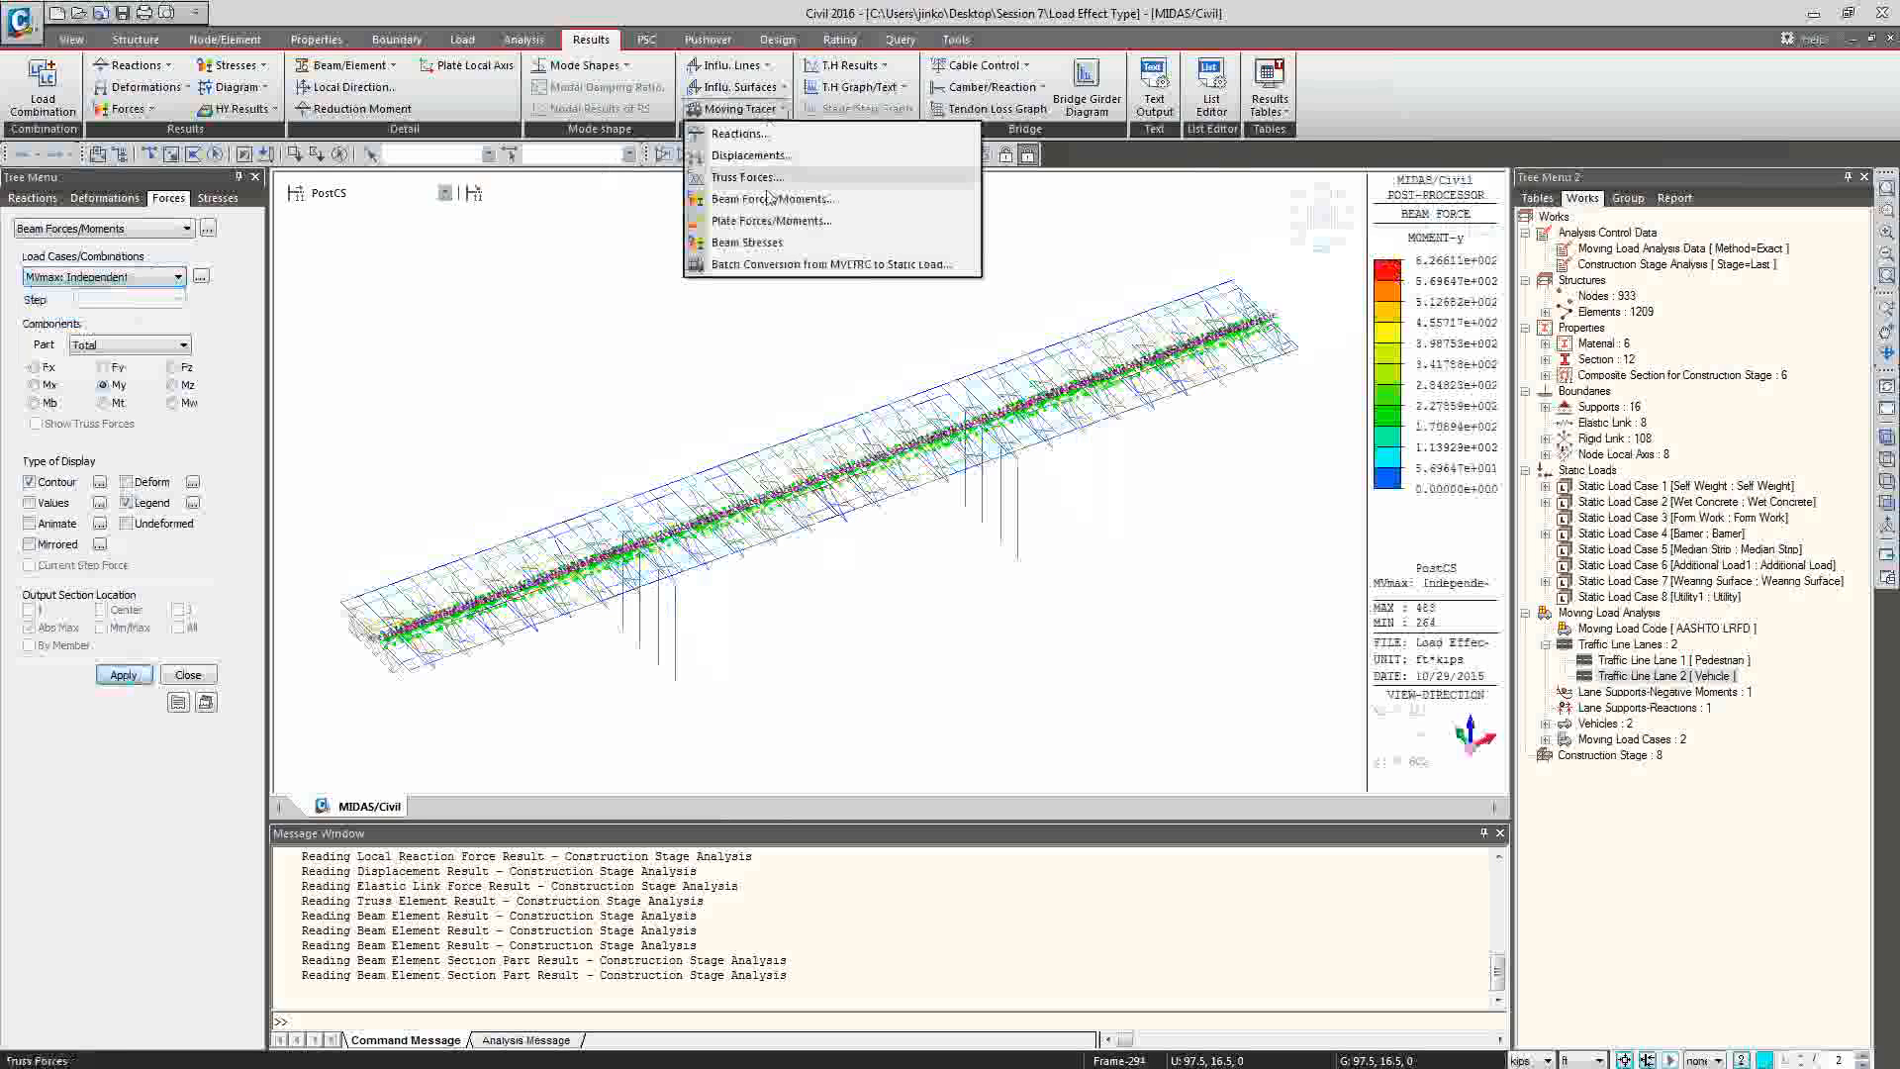
{"action": "left_click", "coordinate": [772, 199]}
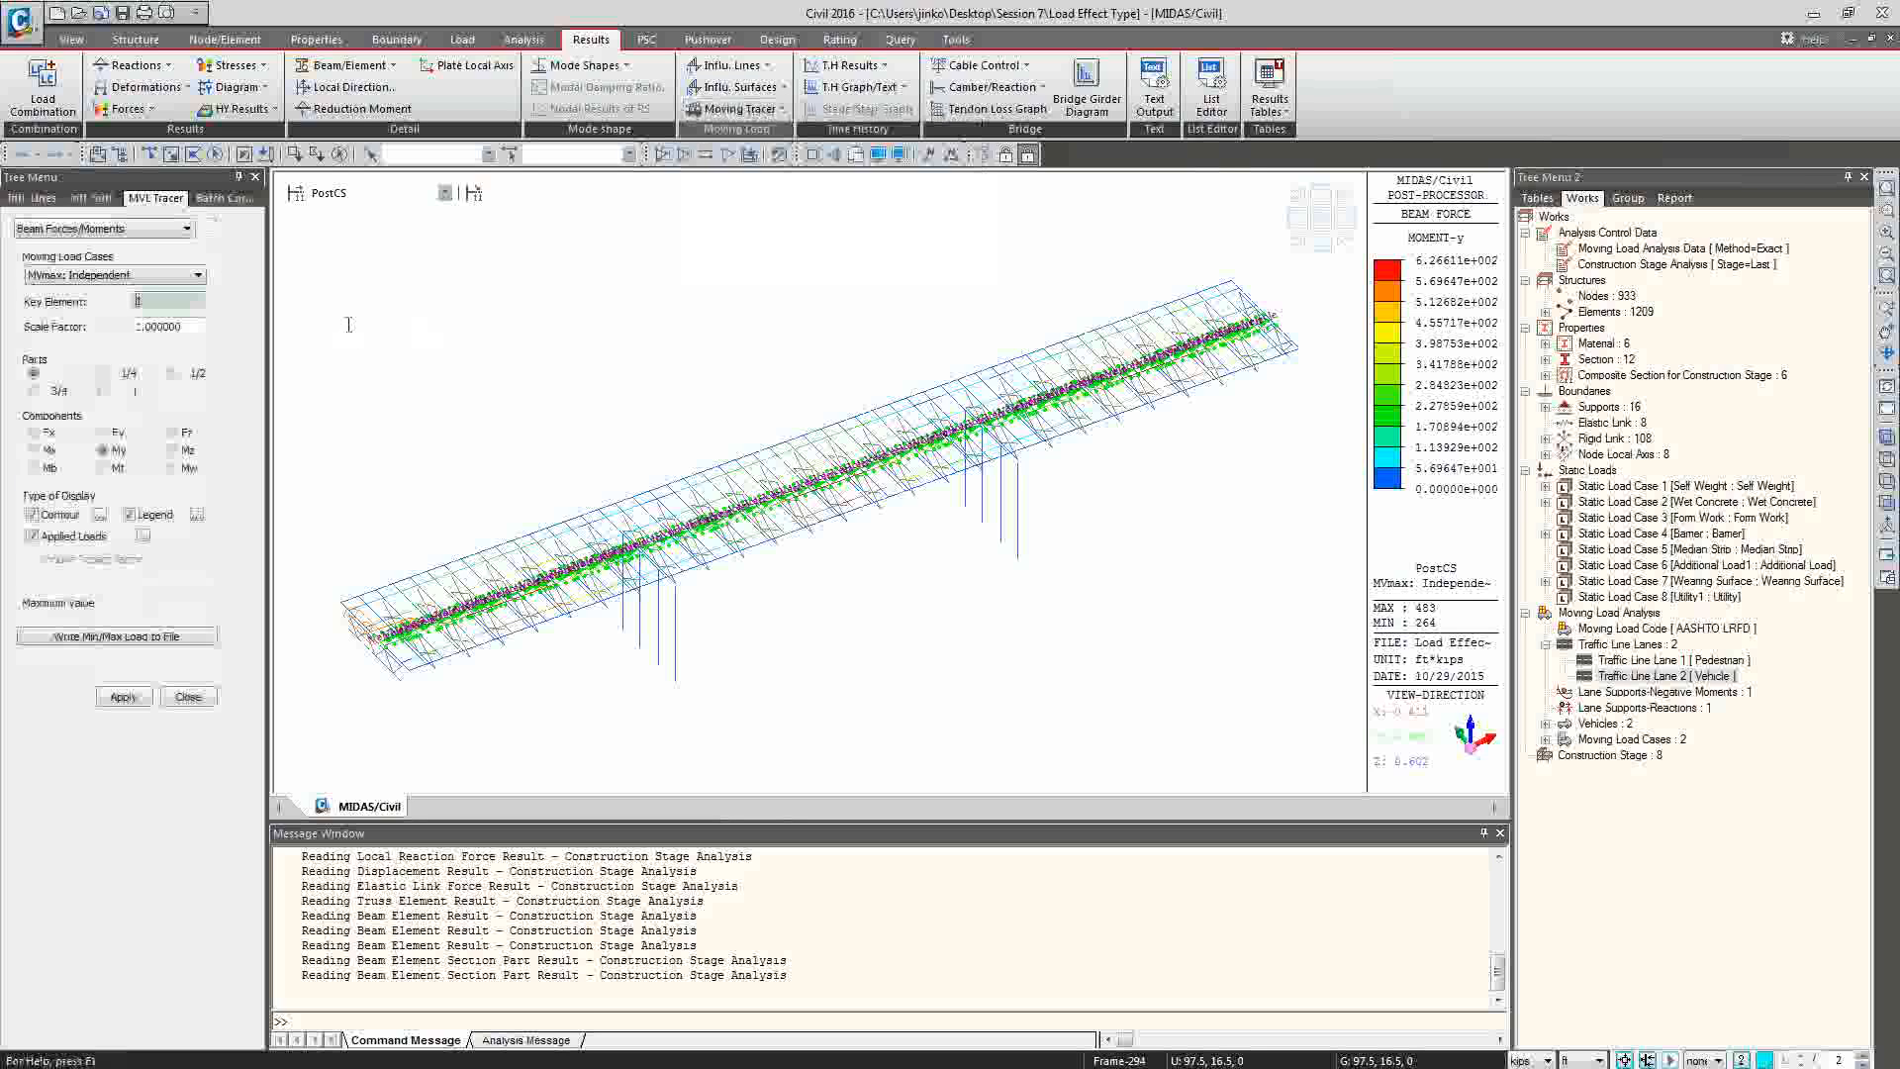
{"action": "left_click", "coordinate": [1628, 199]}
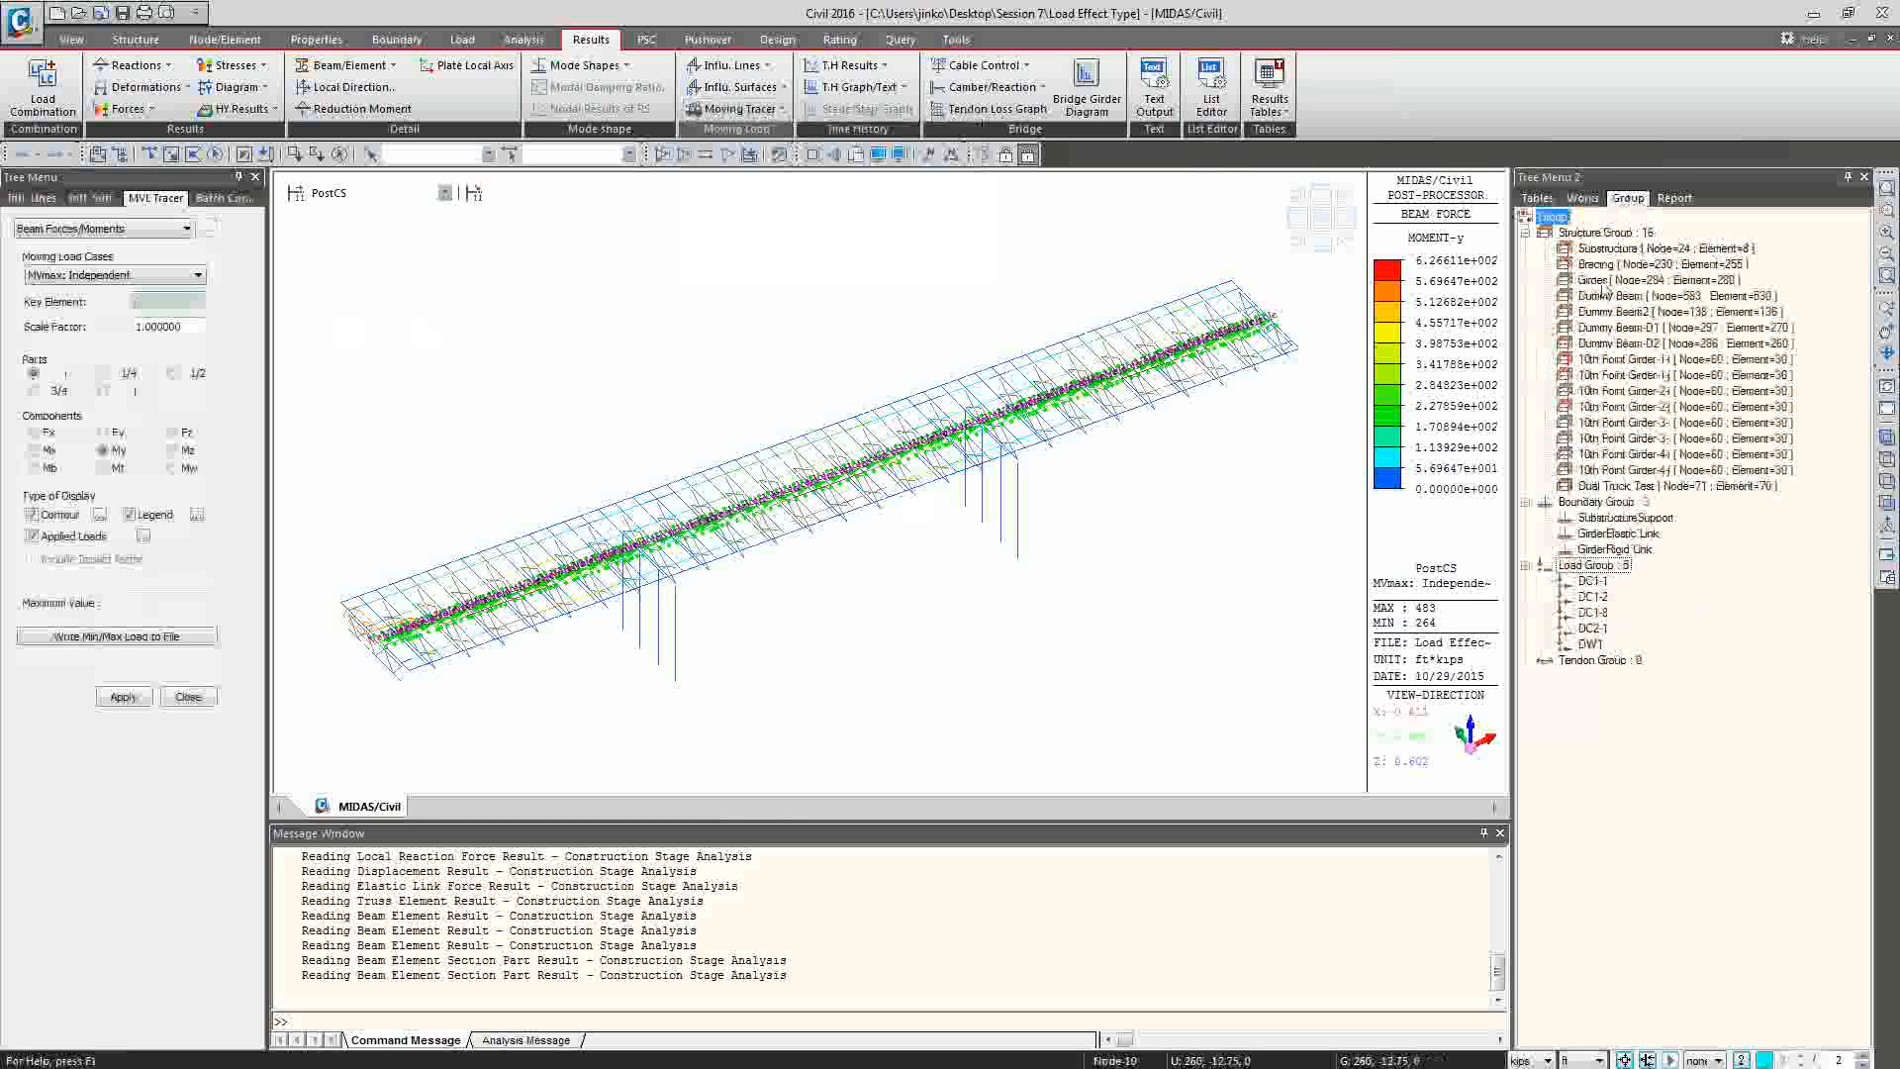
{"action": "left_click", "coordinate": [1605, 282]}
{"action": "right_click", "coordinate": [1605, 285]}
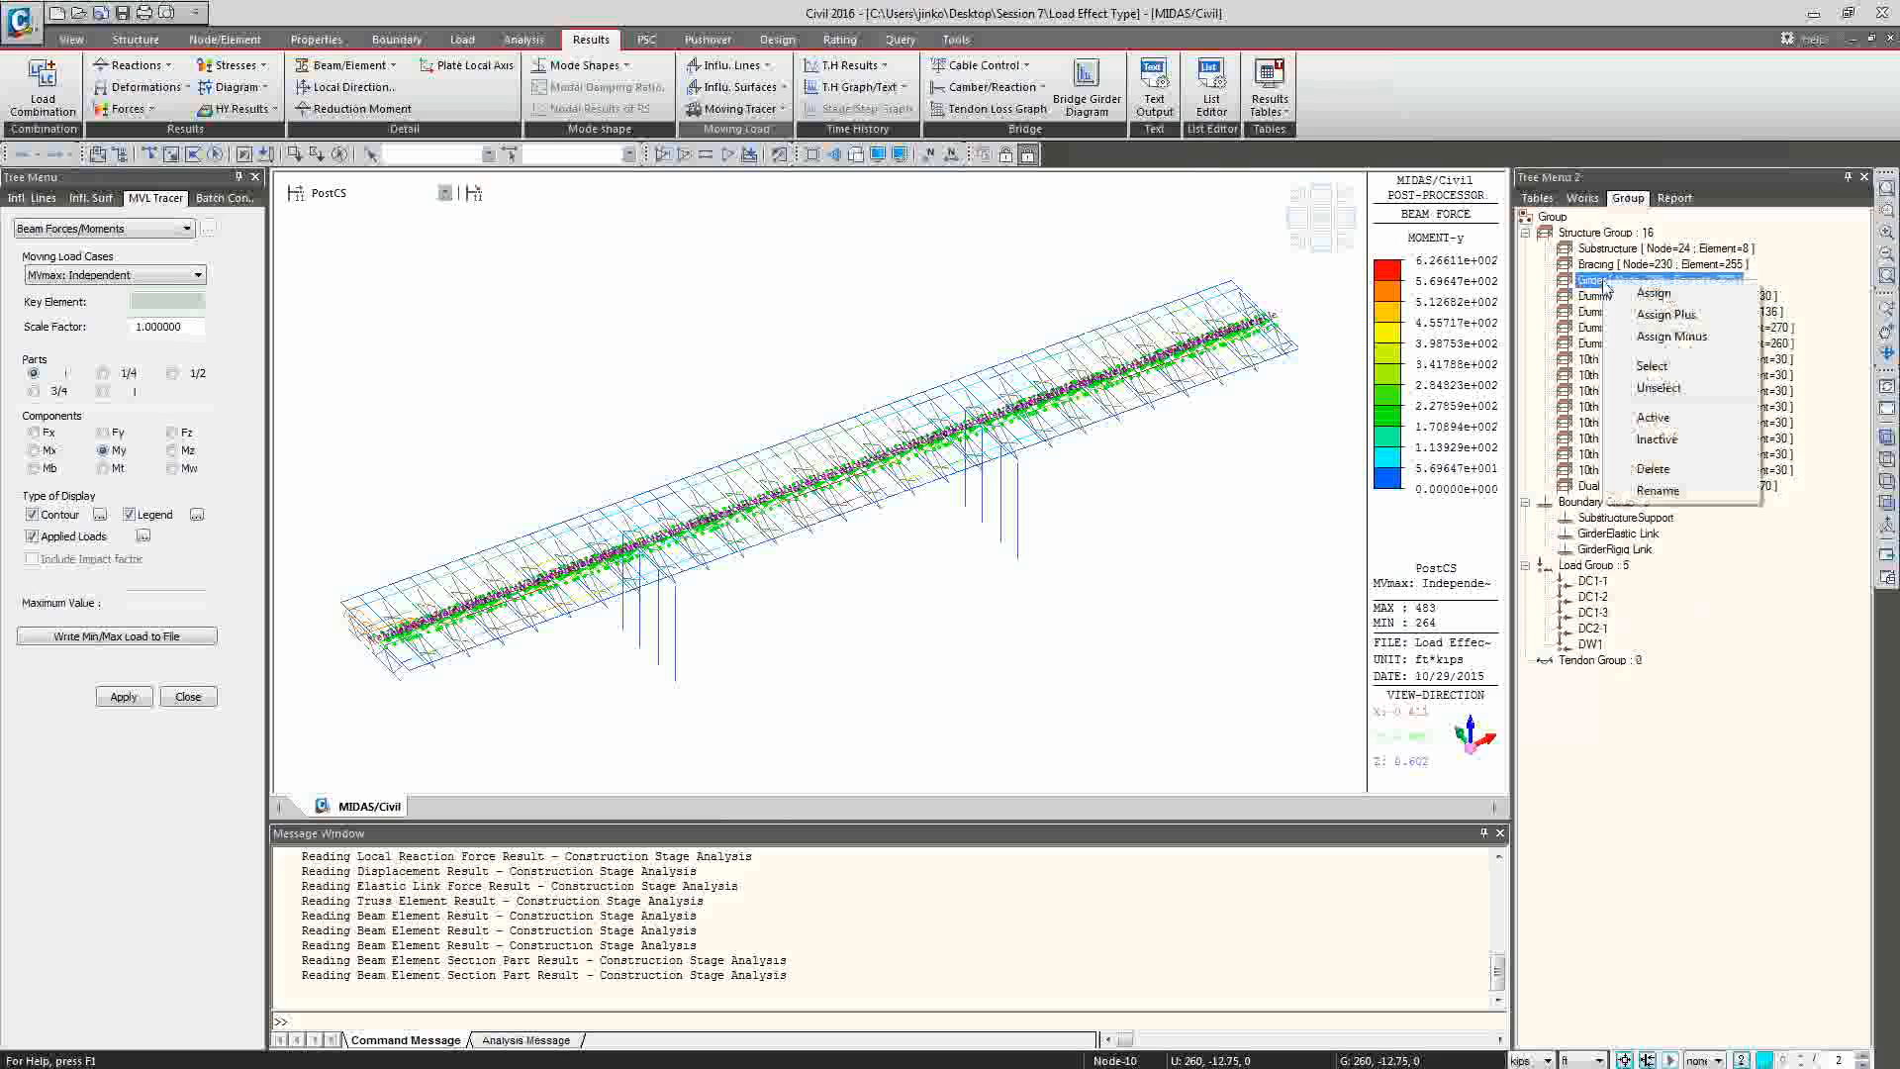
{"action": "left_click", "coordinate": [1670, 419]}
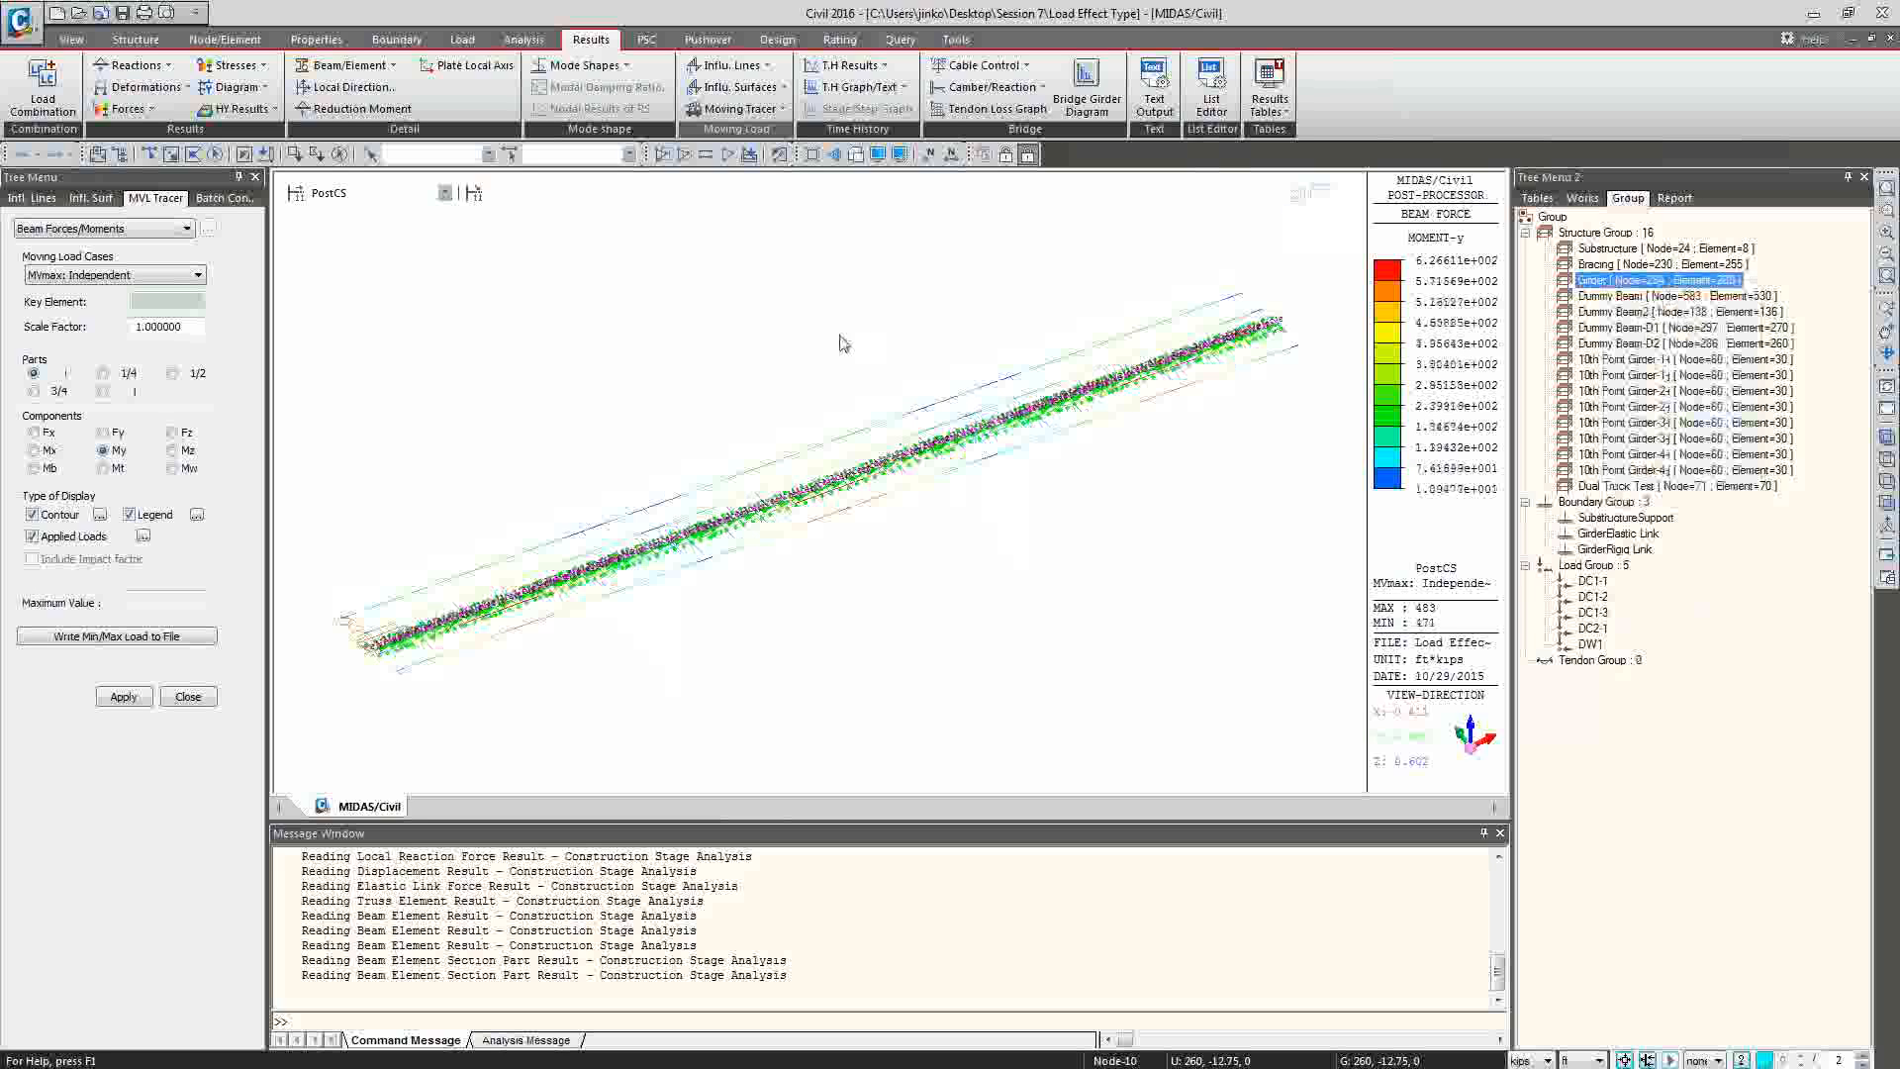
Display the element numbers and trace the My moment at the i-end of key element 593 for MVmax: Independent.
{"action": "left_click", "coordinate": [952, 158]}
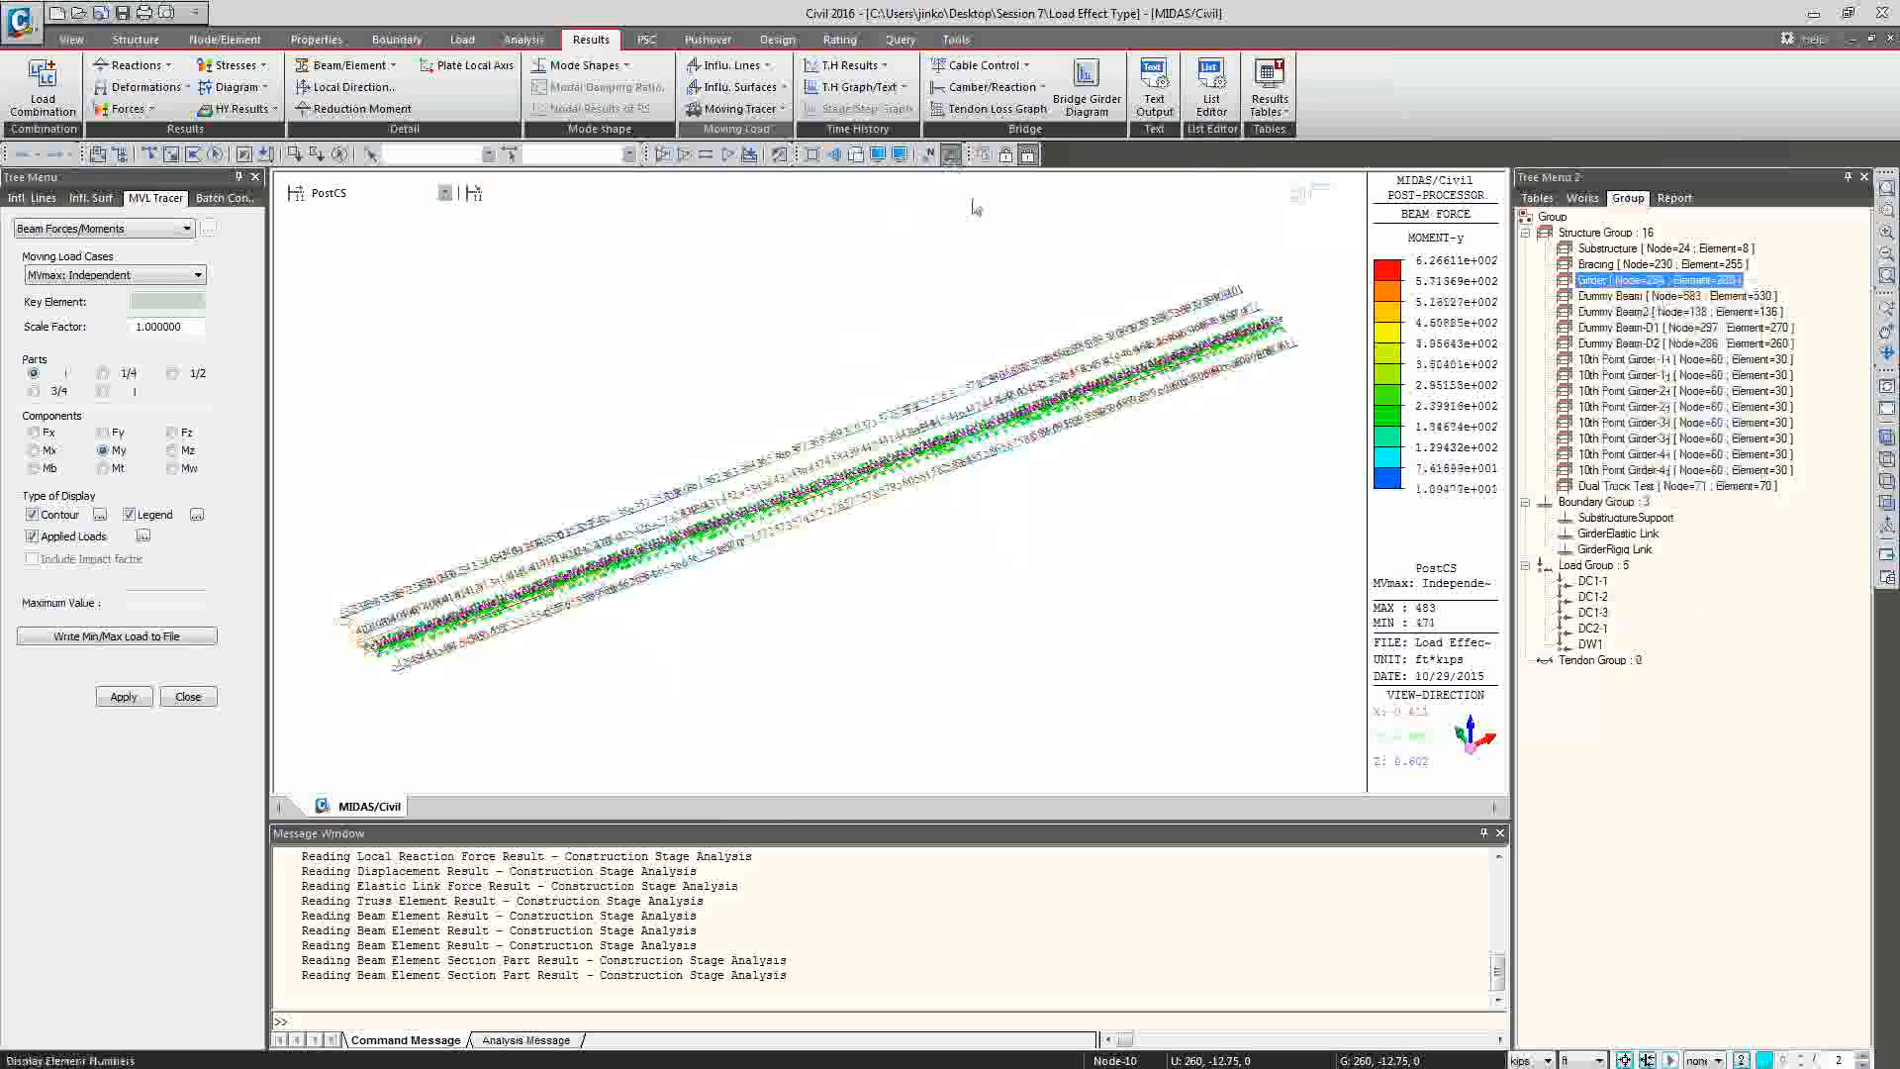
{"action": "left_click", "coordinate": [1107, 441]}
{"action": "scroll", "coordinate": [1107, 441], "scroll_direction": "up", "scroll_amount": 6}
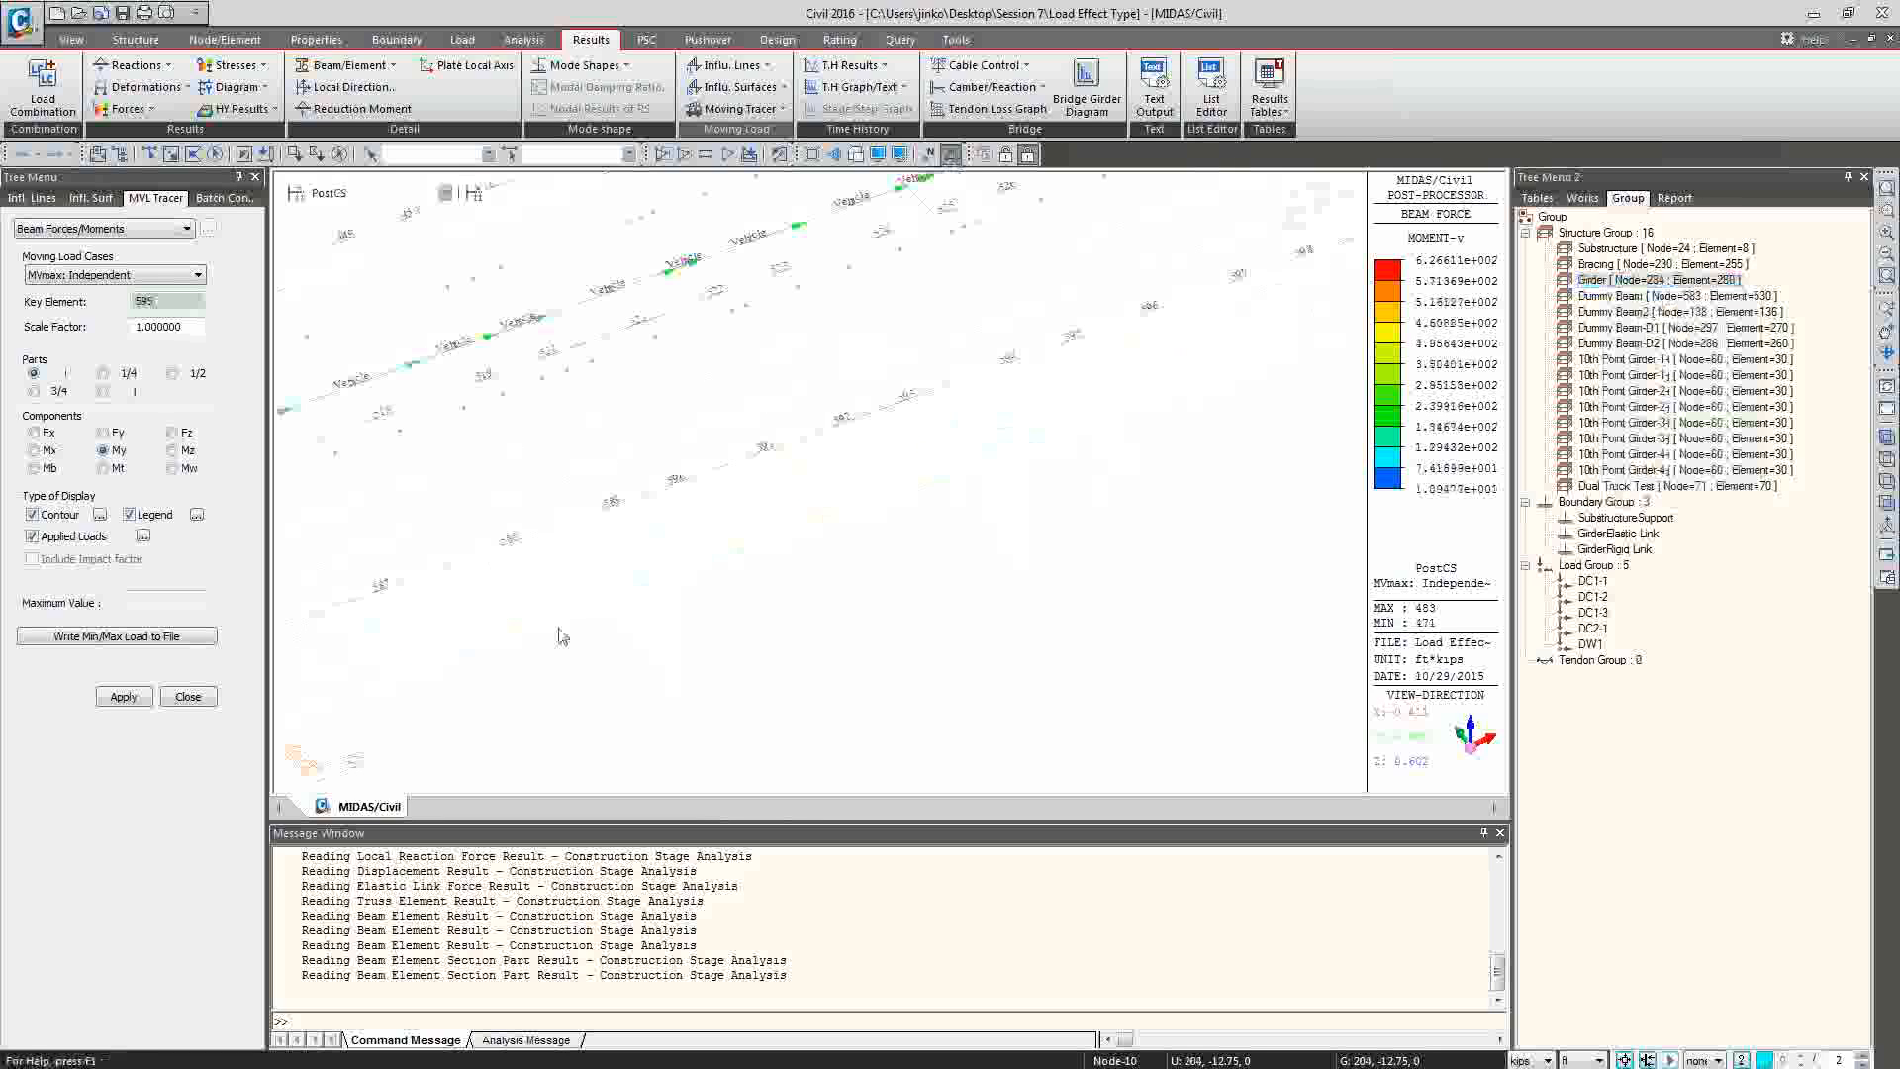
{"action": "double_click", "coordinate": [178, 300]}
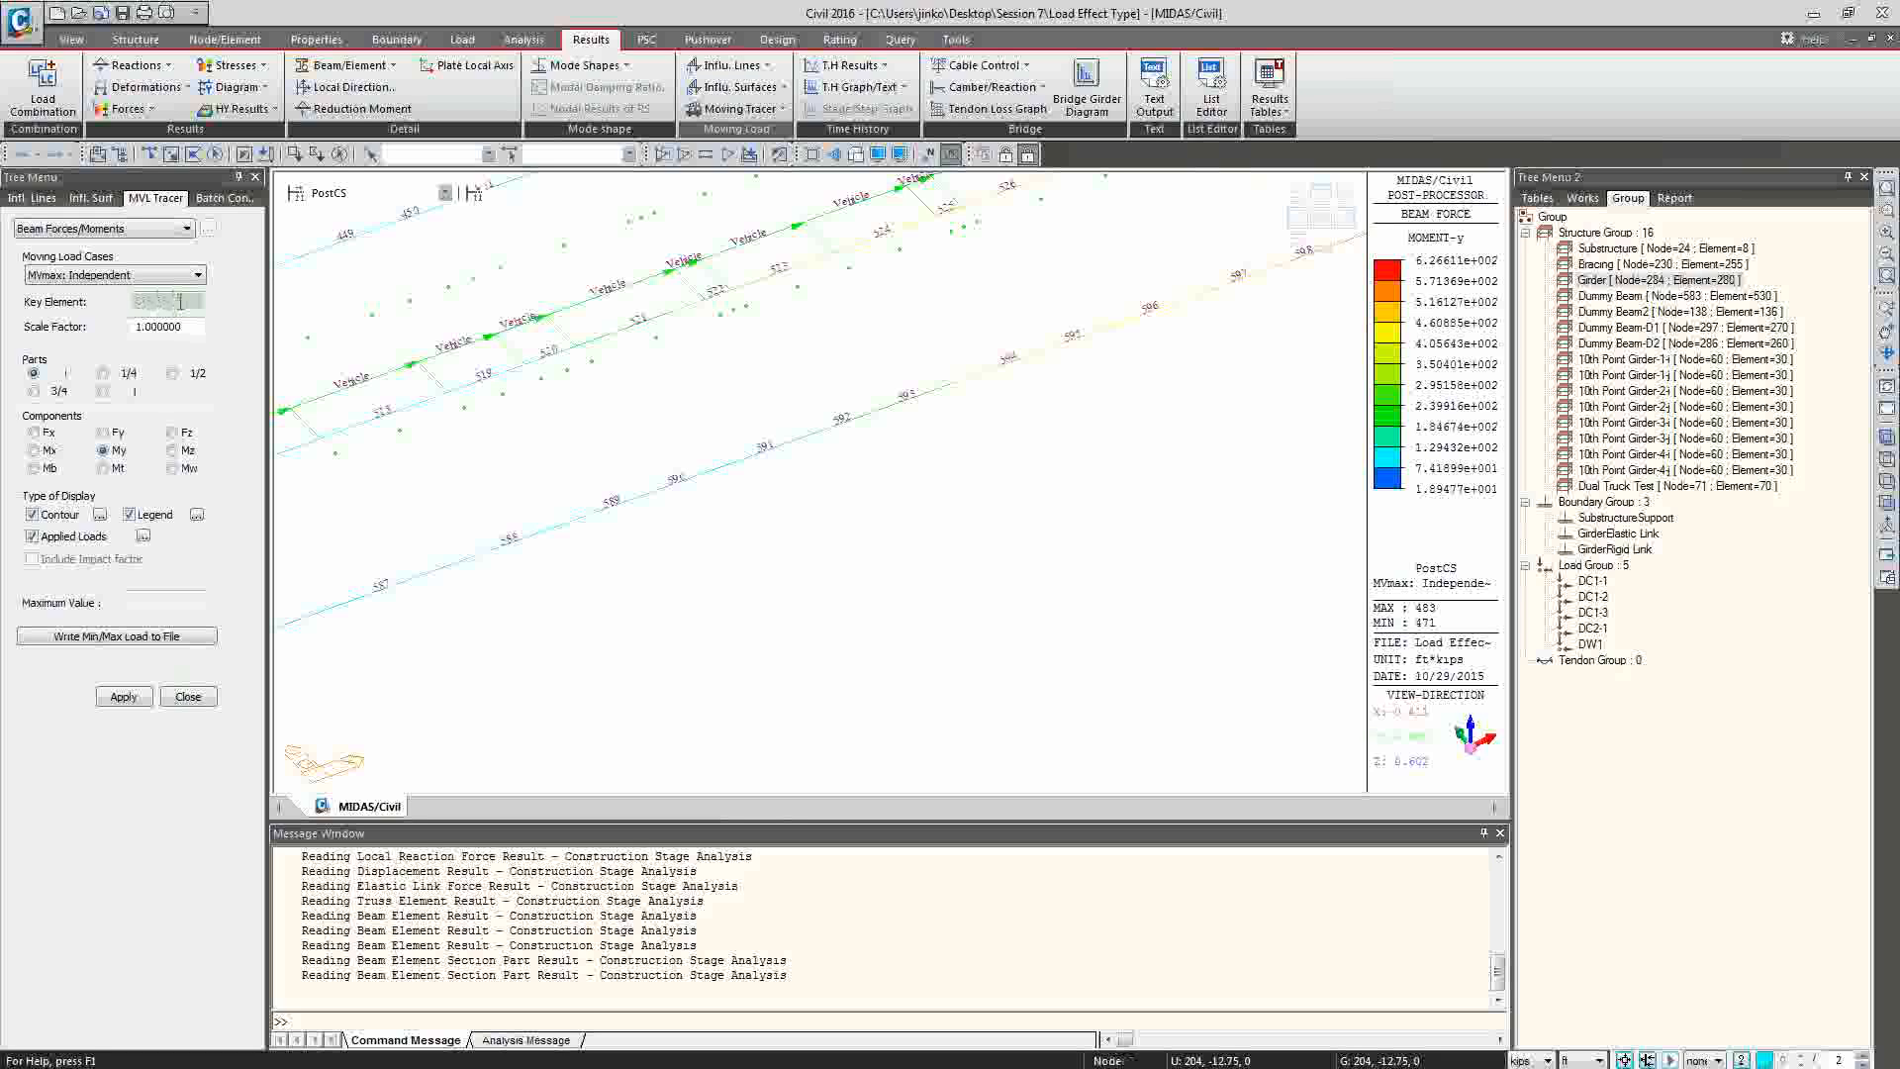
{"action": "type", "text": "593"}
{"action": "left_click", "coordinate": [123, 697]}
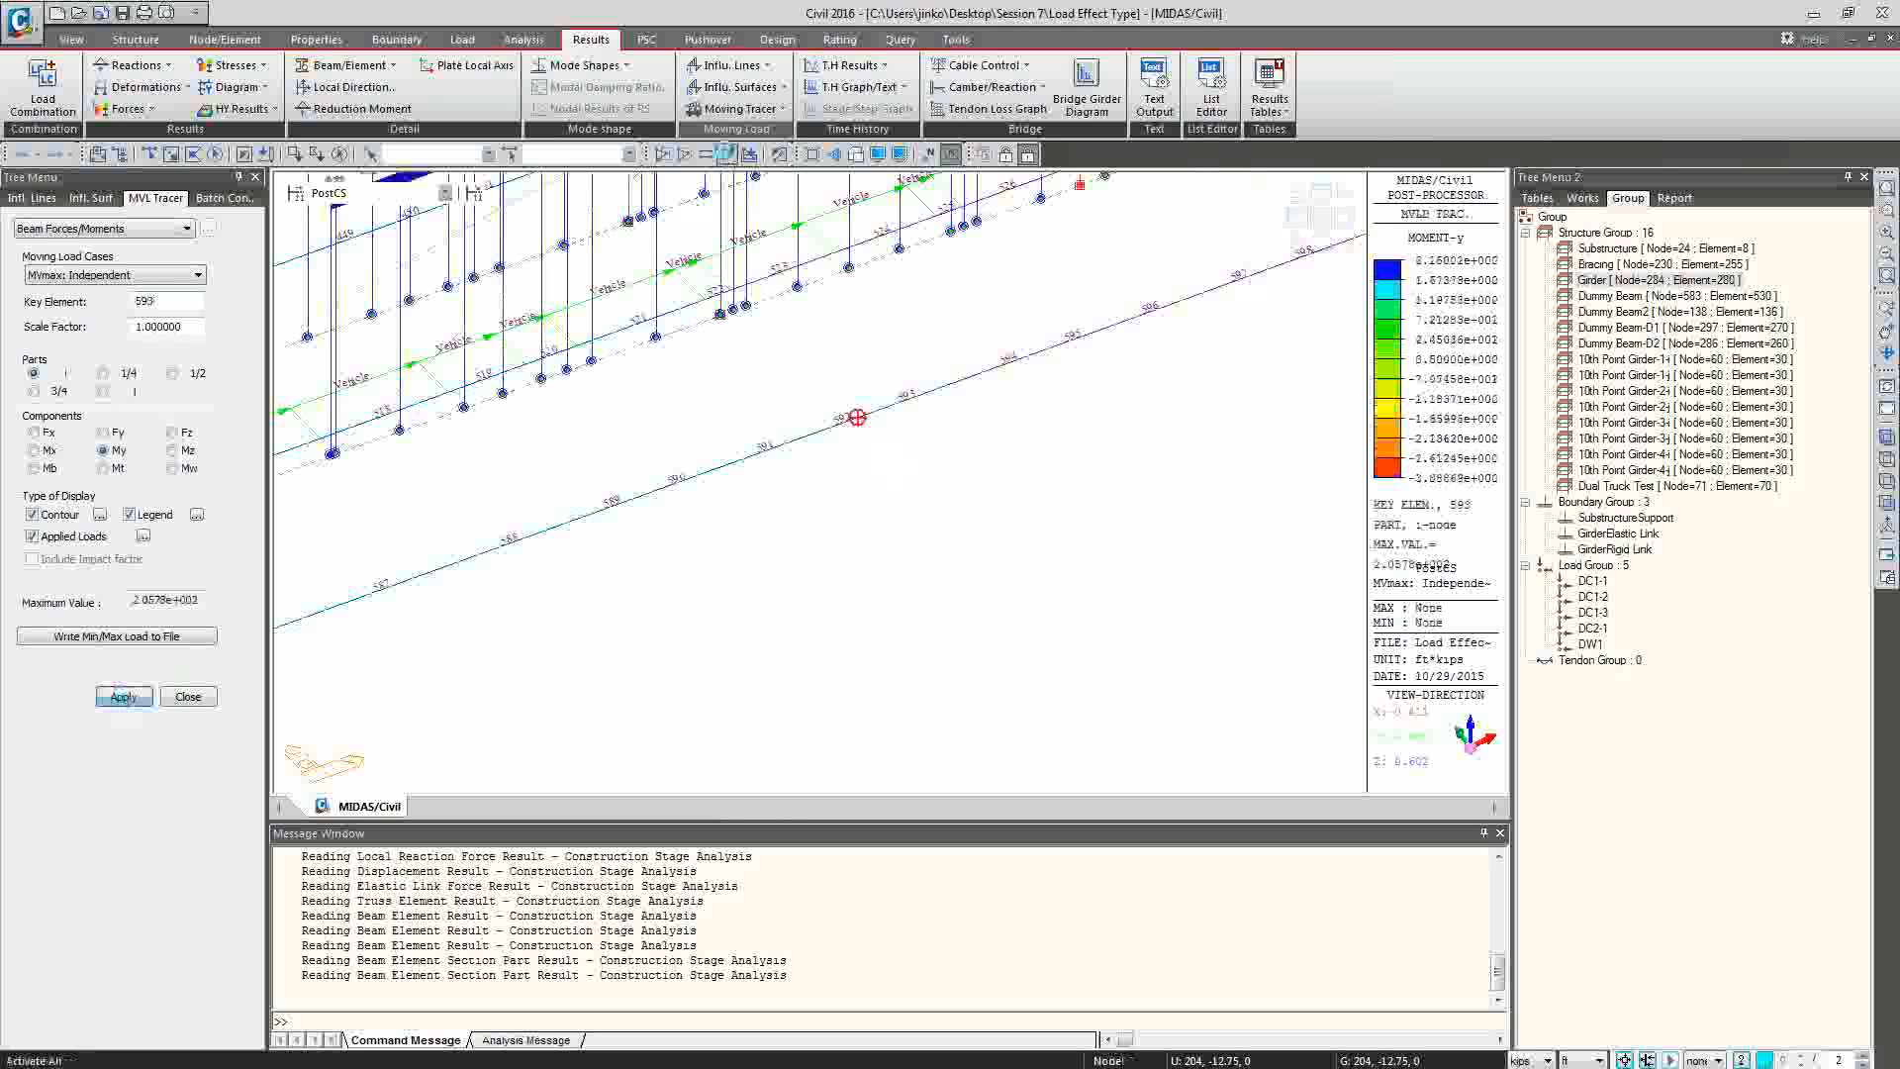
Show the whole model without element numbers, and turn off the load values on the traced applied loads.
{"action": "left_click", "coordinate": [725, 154]}
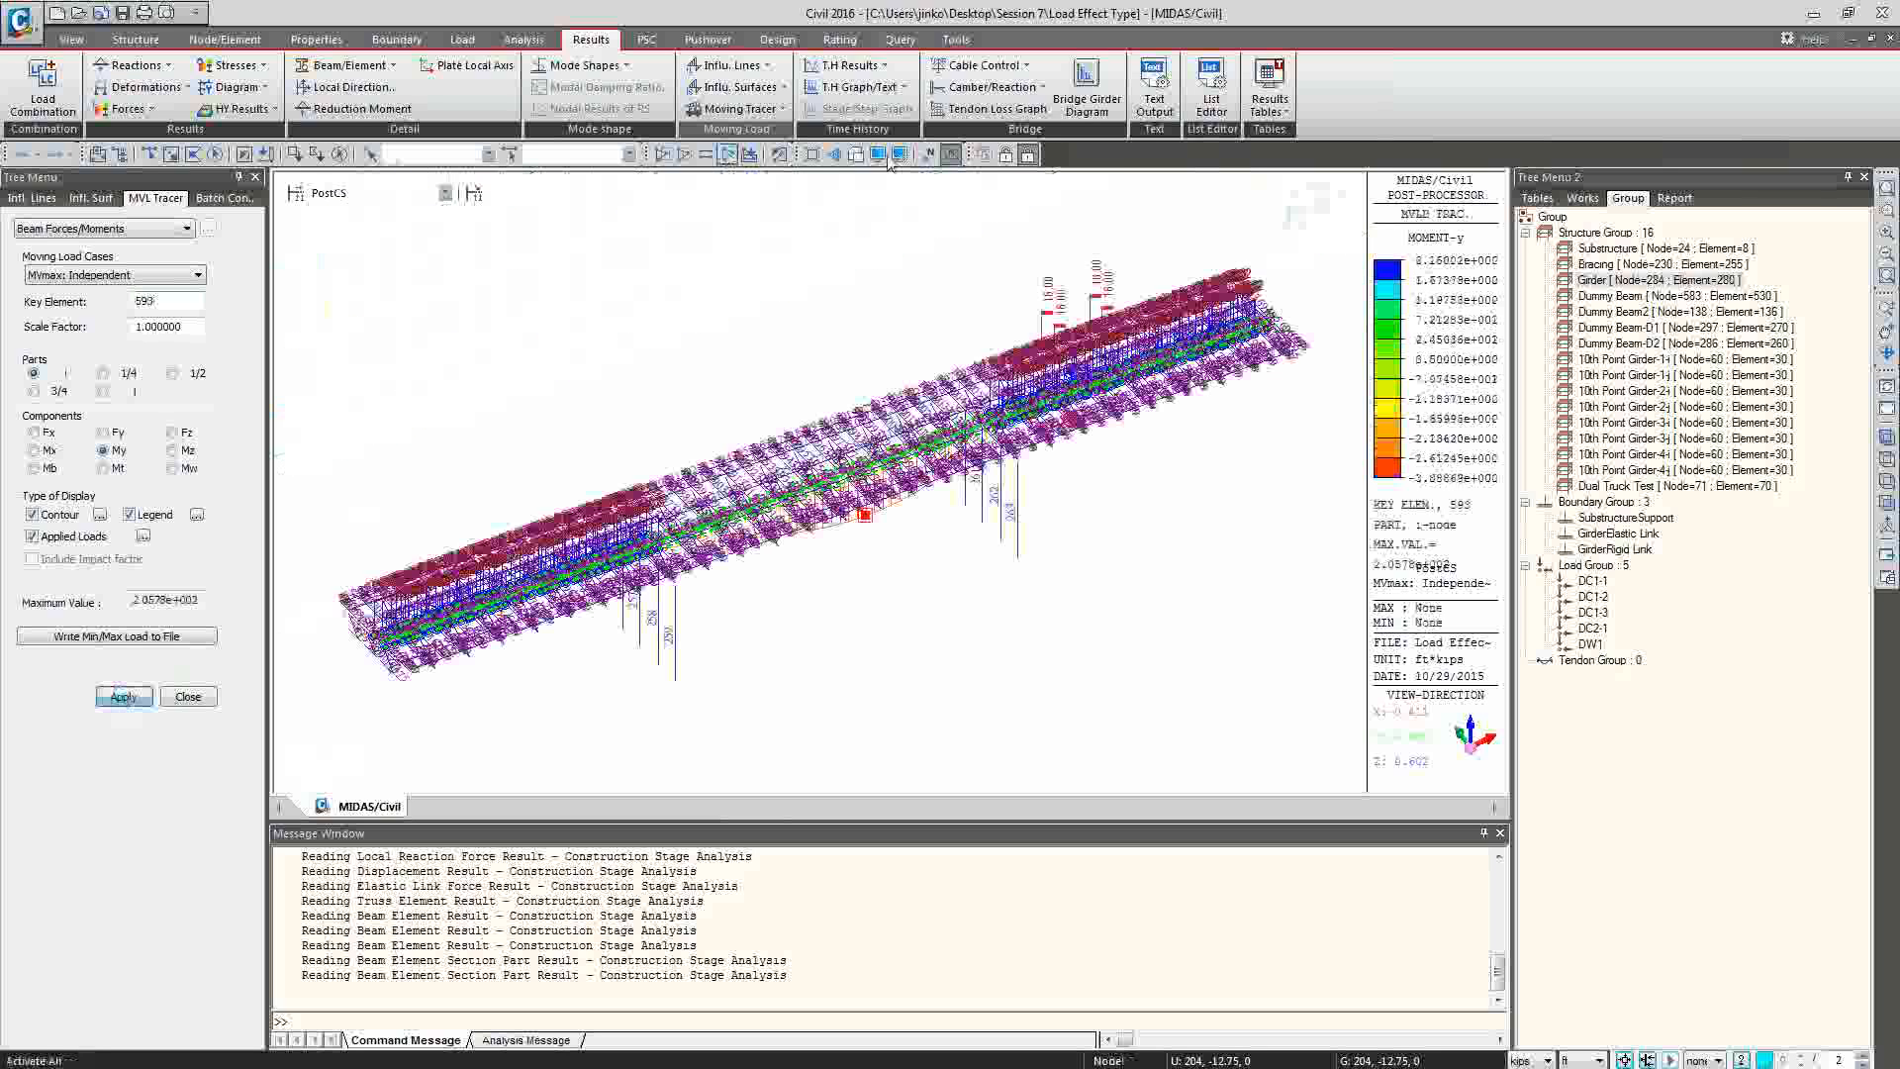
{"action": "left_click", "coordinate": [951, 156]}
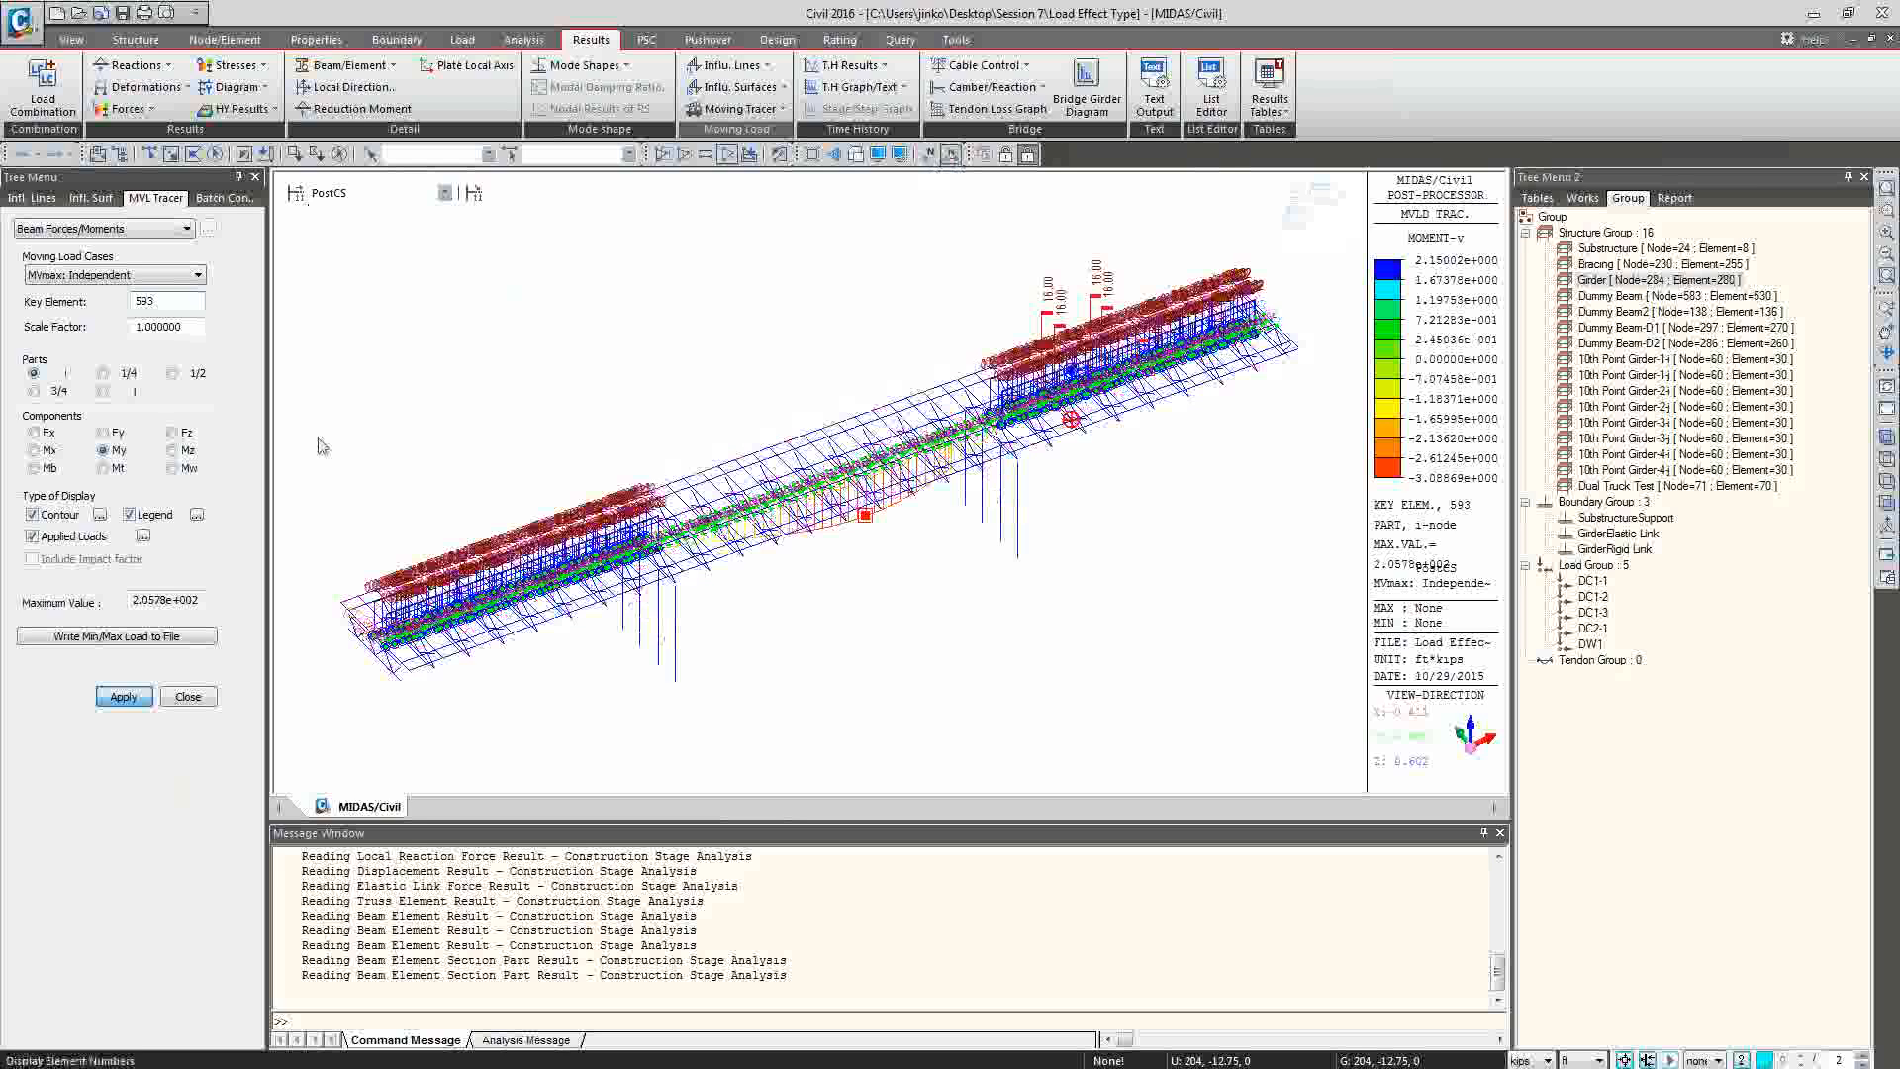
{"action": "left_click", "coordinate": [144, 536]}
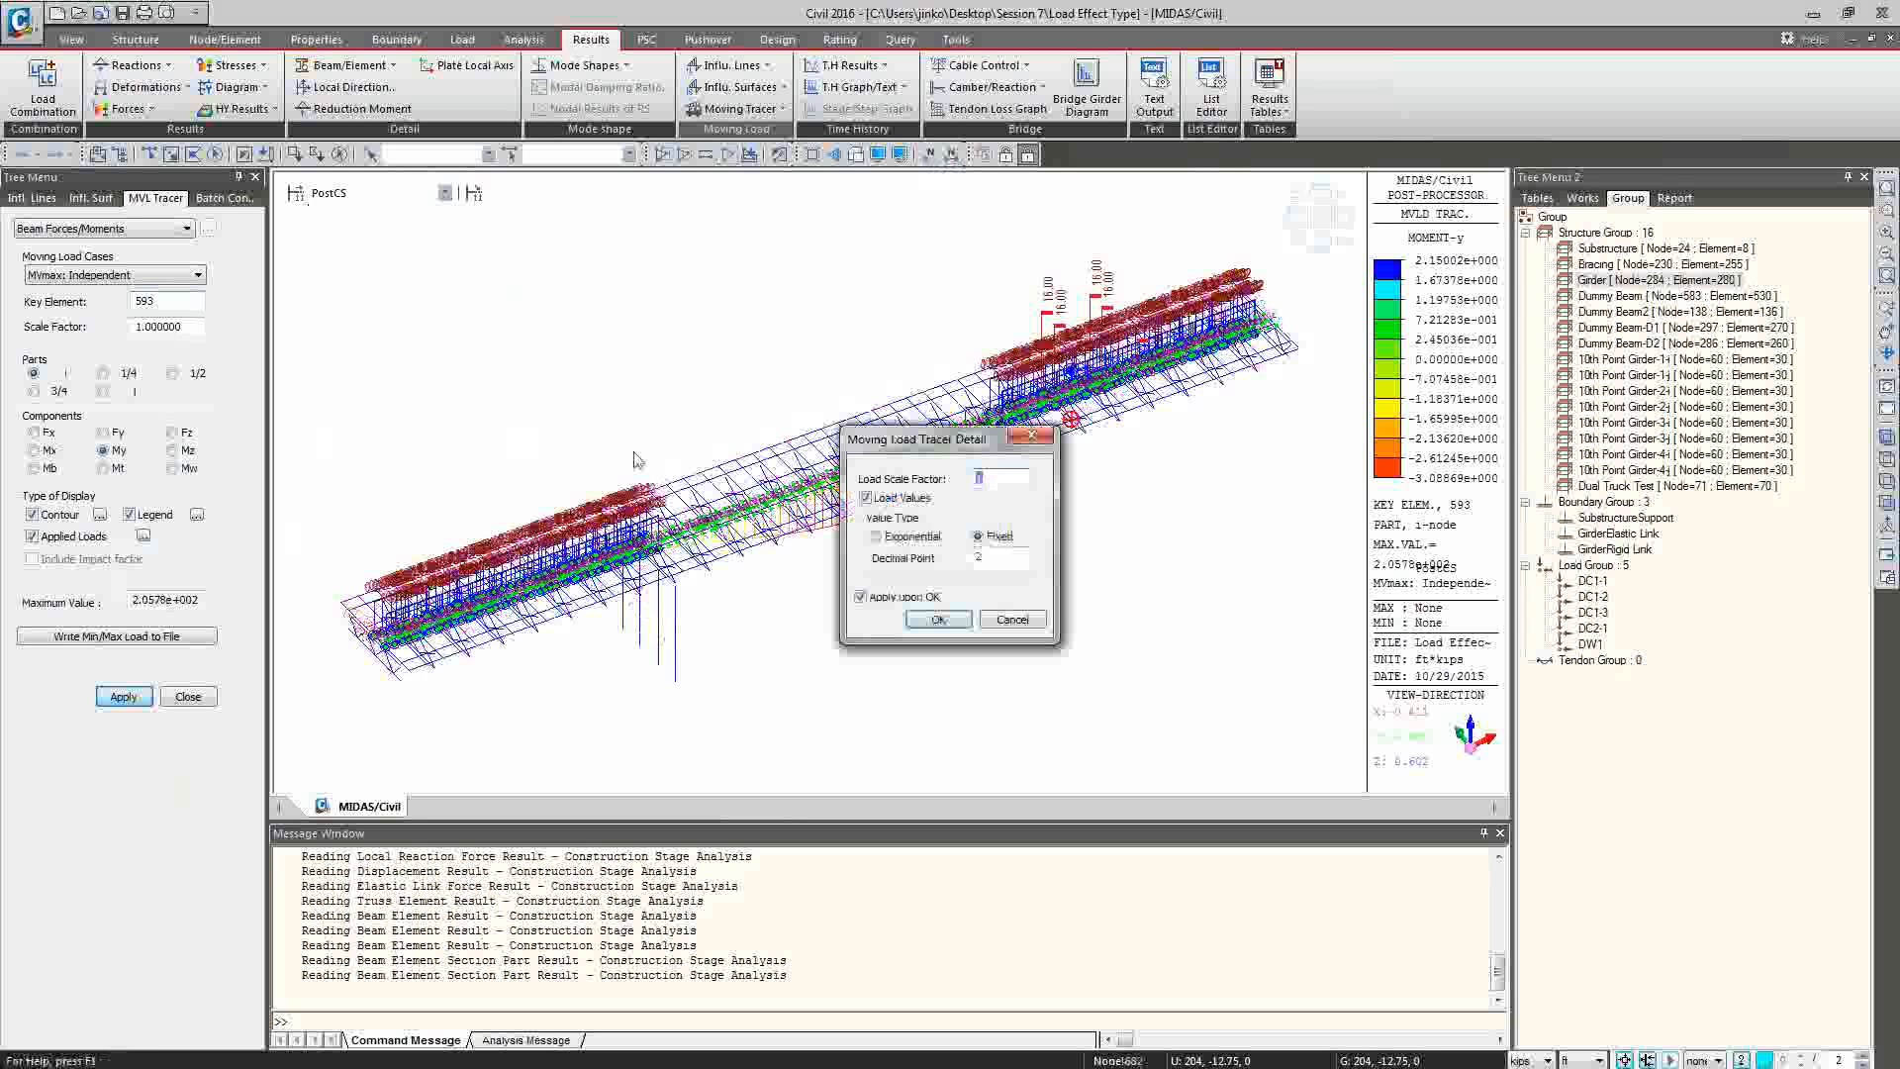
{"action": "left_click", "coordinate": [862, 497]}
{"action": "left_click", "coordinate": [935, 619]}
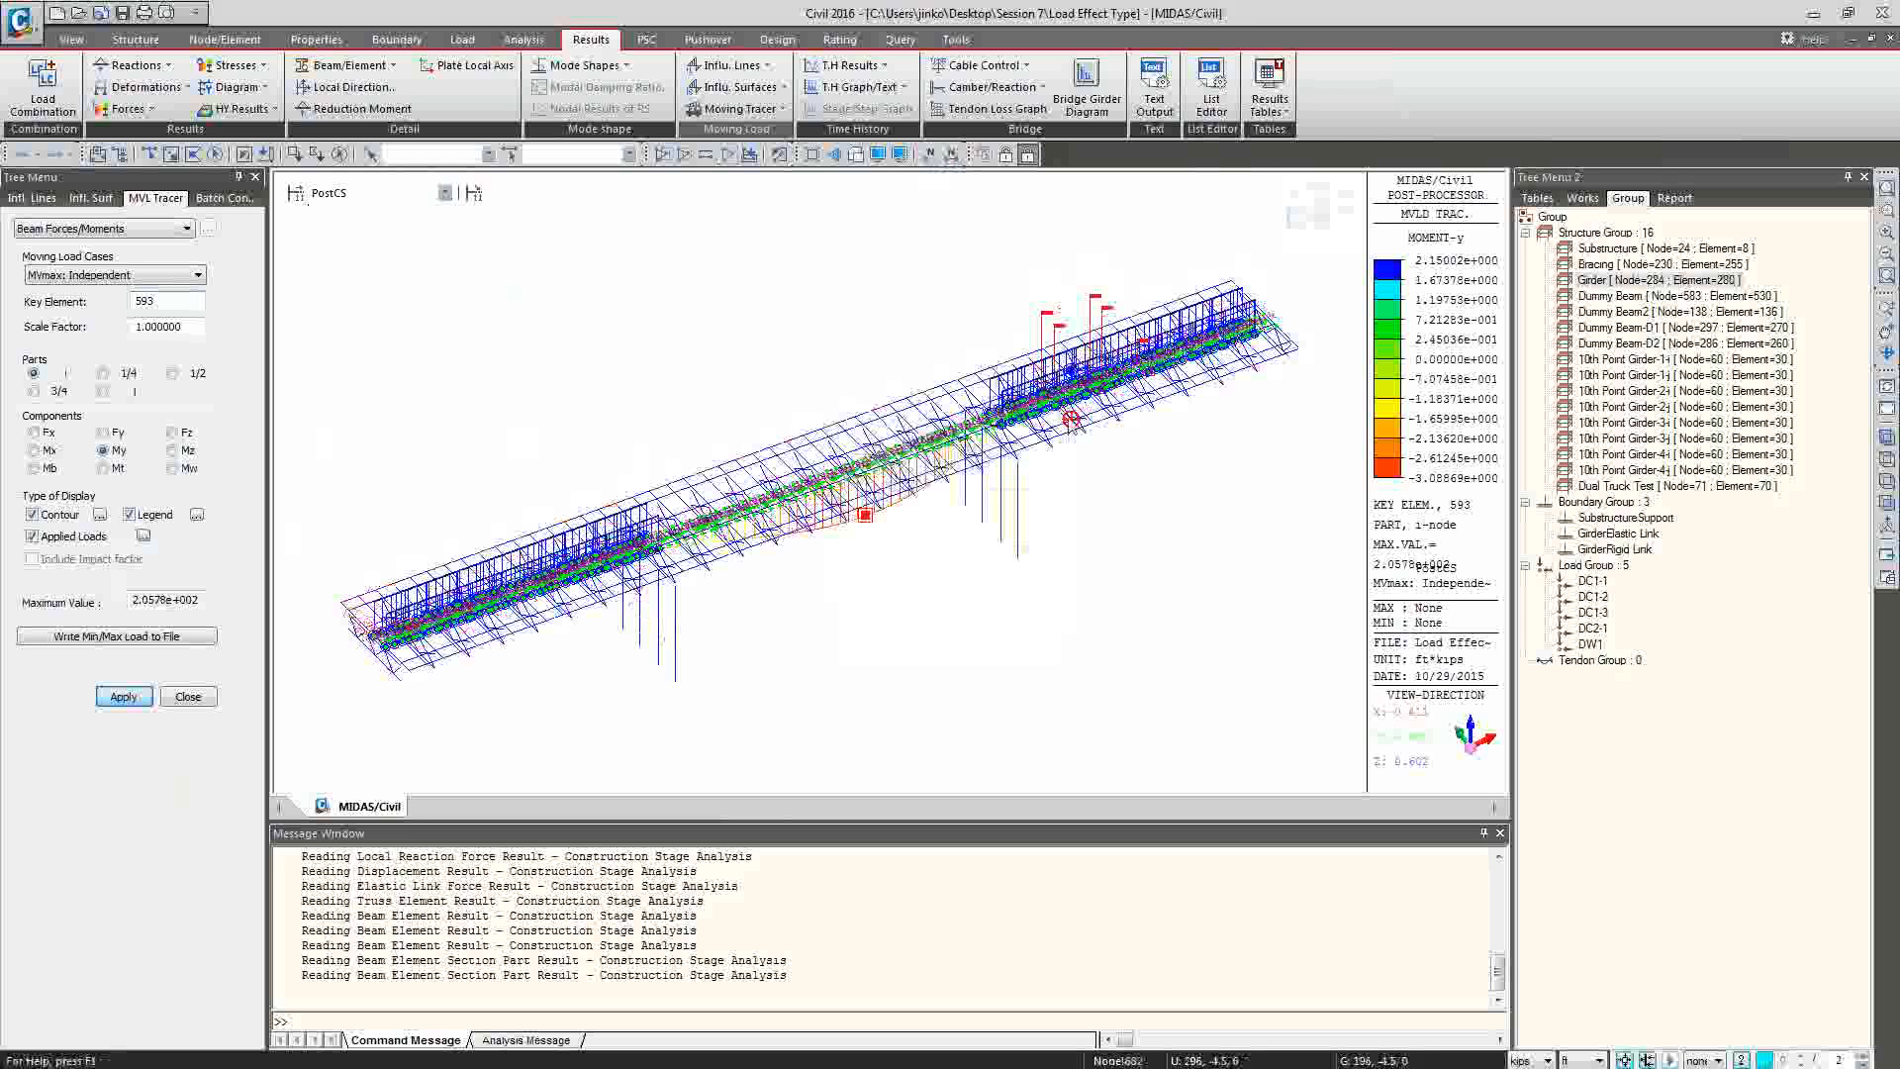
Hide Traffic Line Lane 2 (Vehicle) from the model view and examine the traced load positions around the key element.
{"action": "left_click", "coordinate": [1583, 198]}
{"action": "left_click", "coordinate": [1643, 676]}
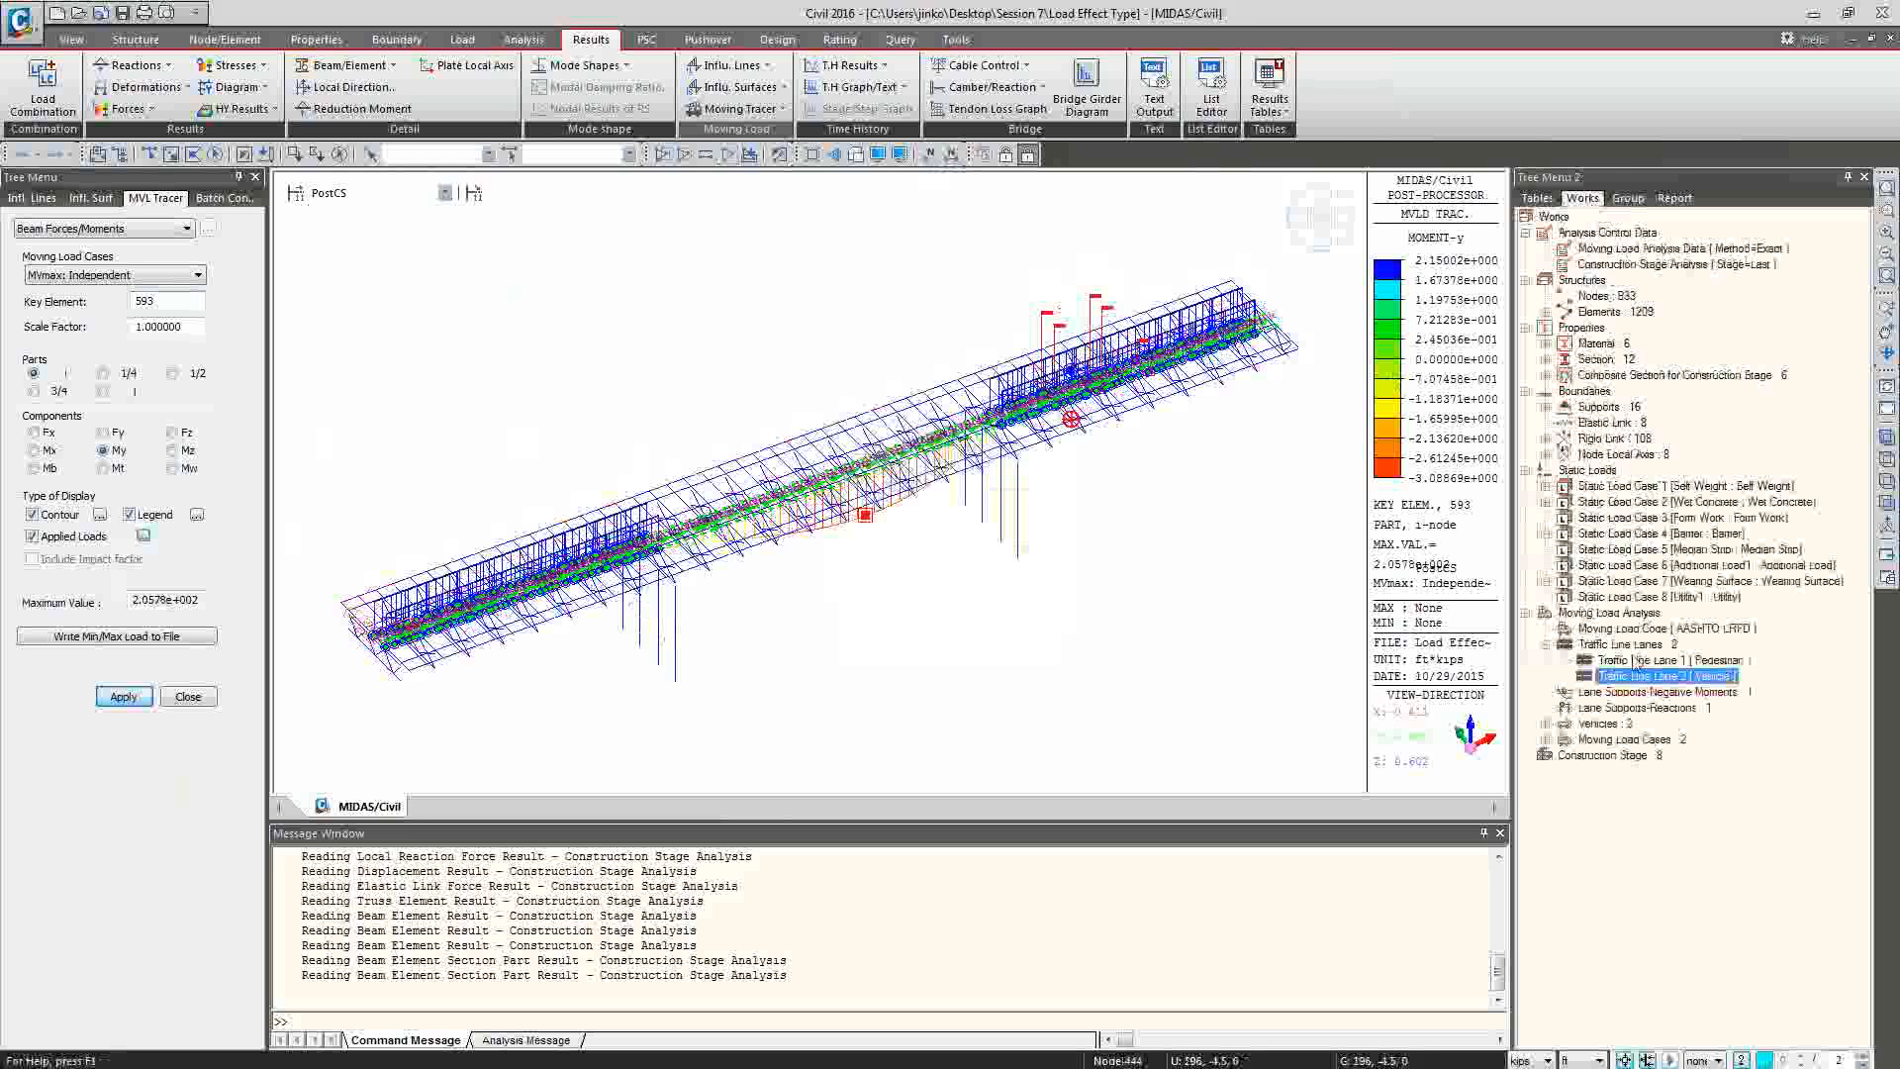
{"action": "right_click", "coordinate": [1633, 676]}
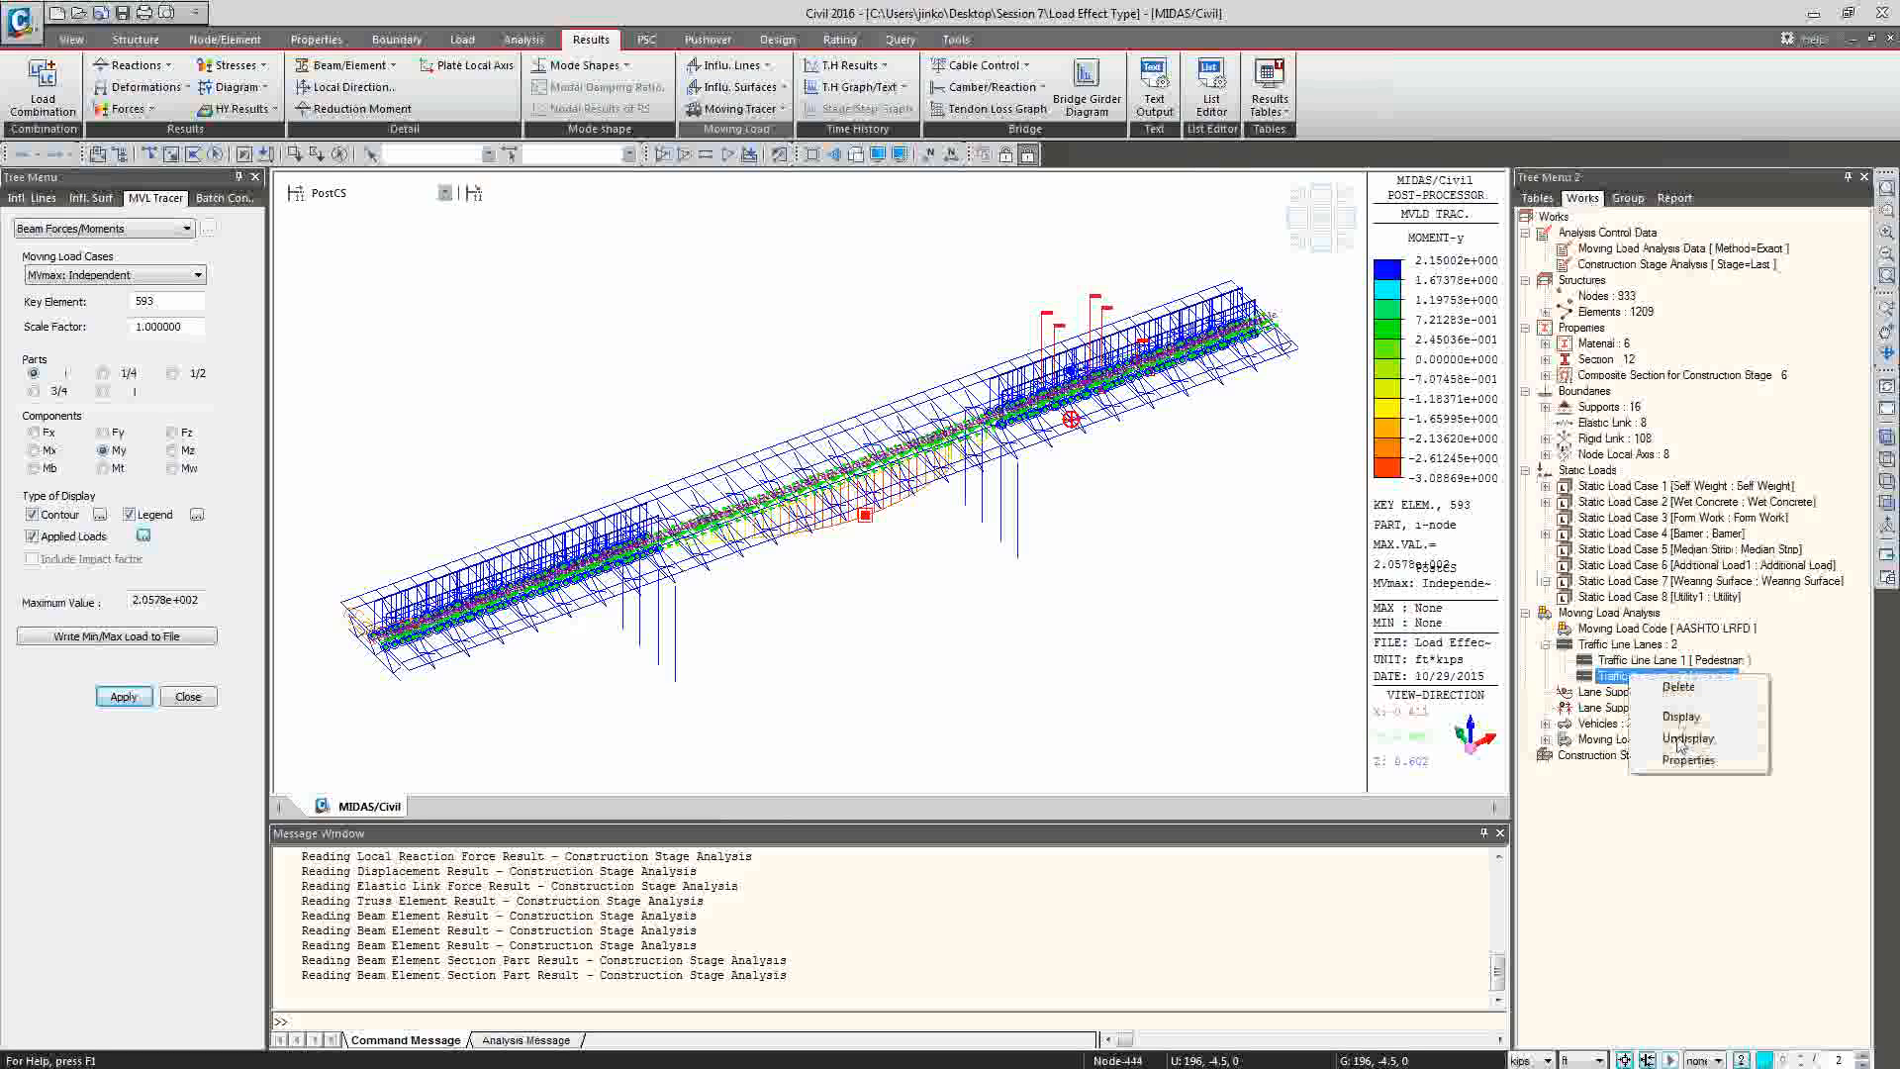
{"action": "left_click", "coordinate": [1686, 738]}
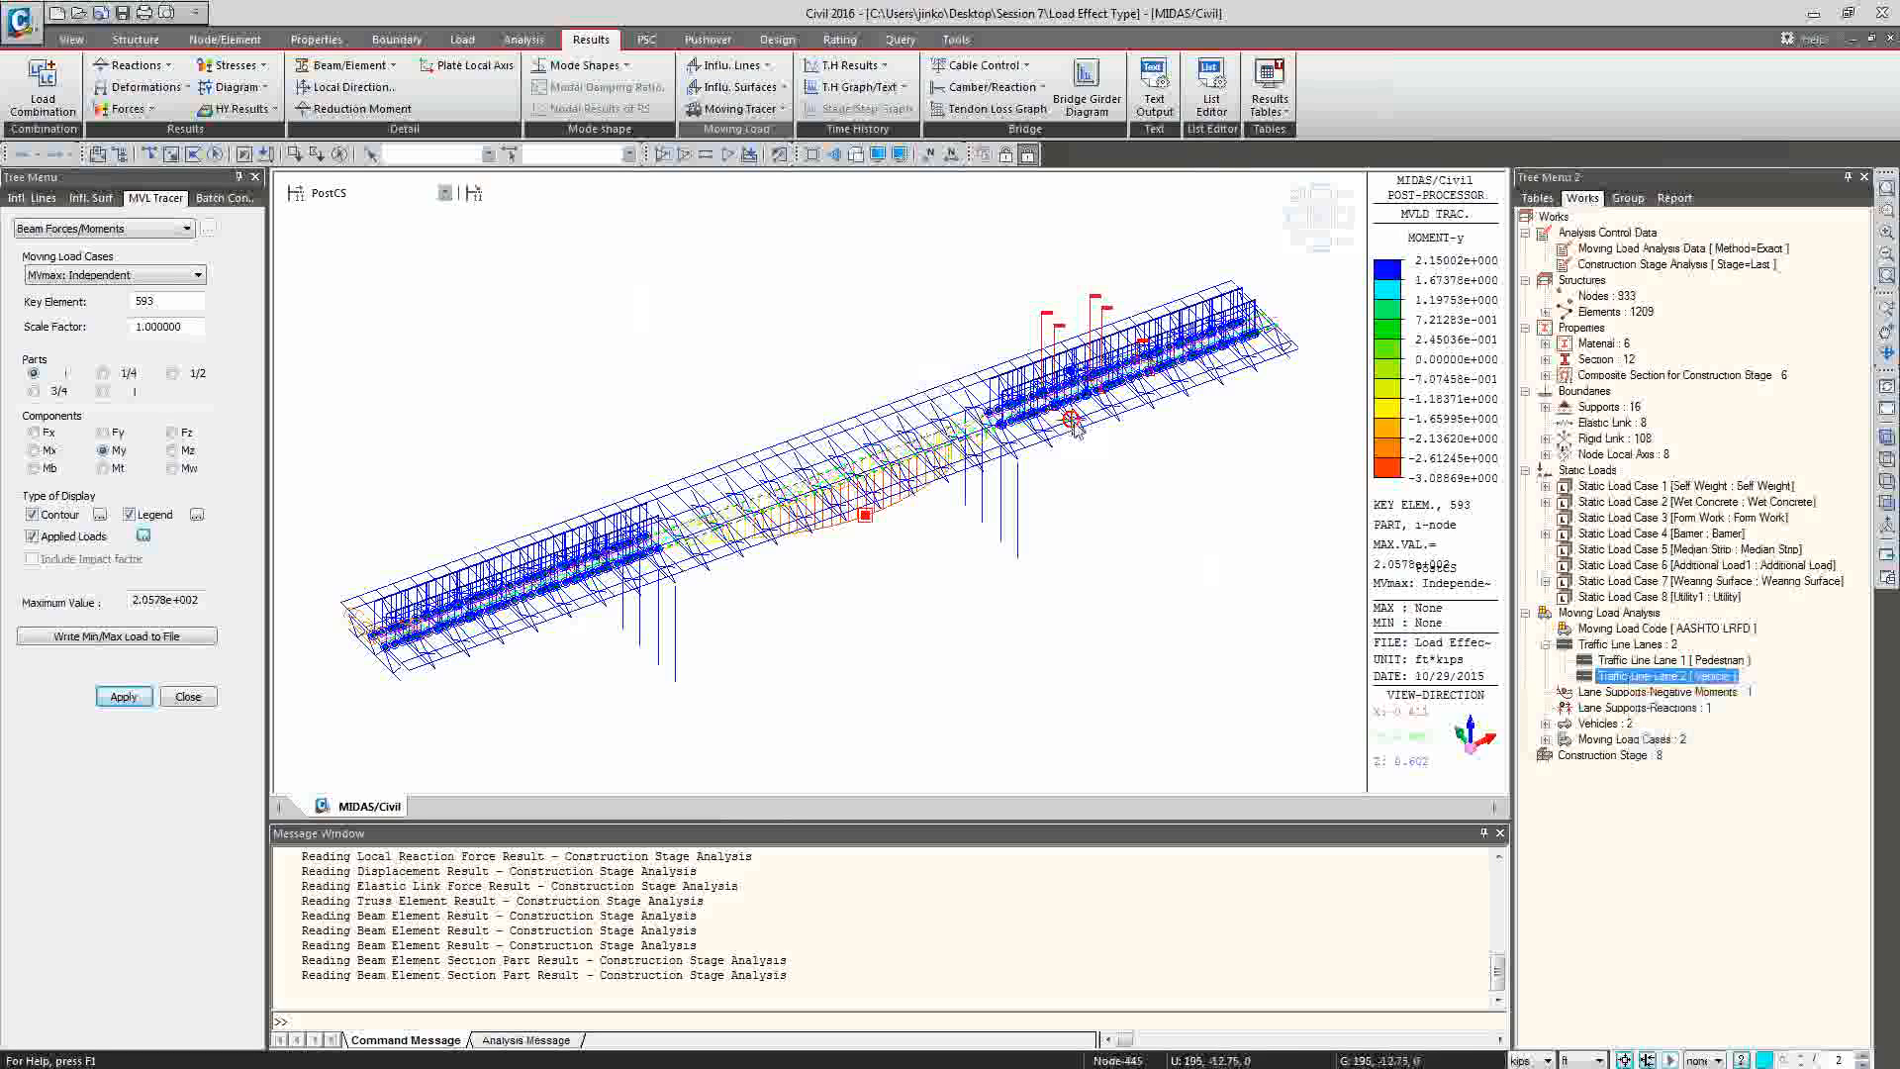
{"action": "mouse_move", "coordinate": [1071, 425]}
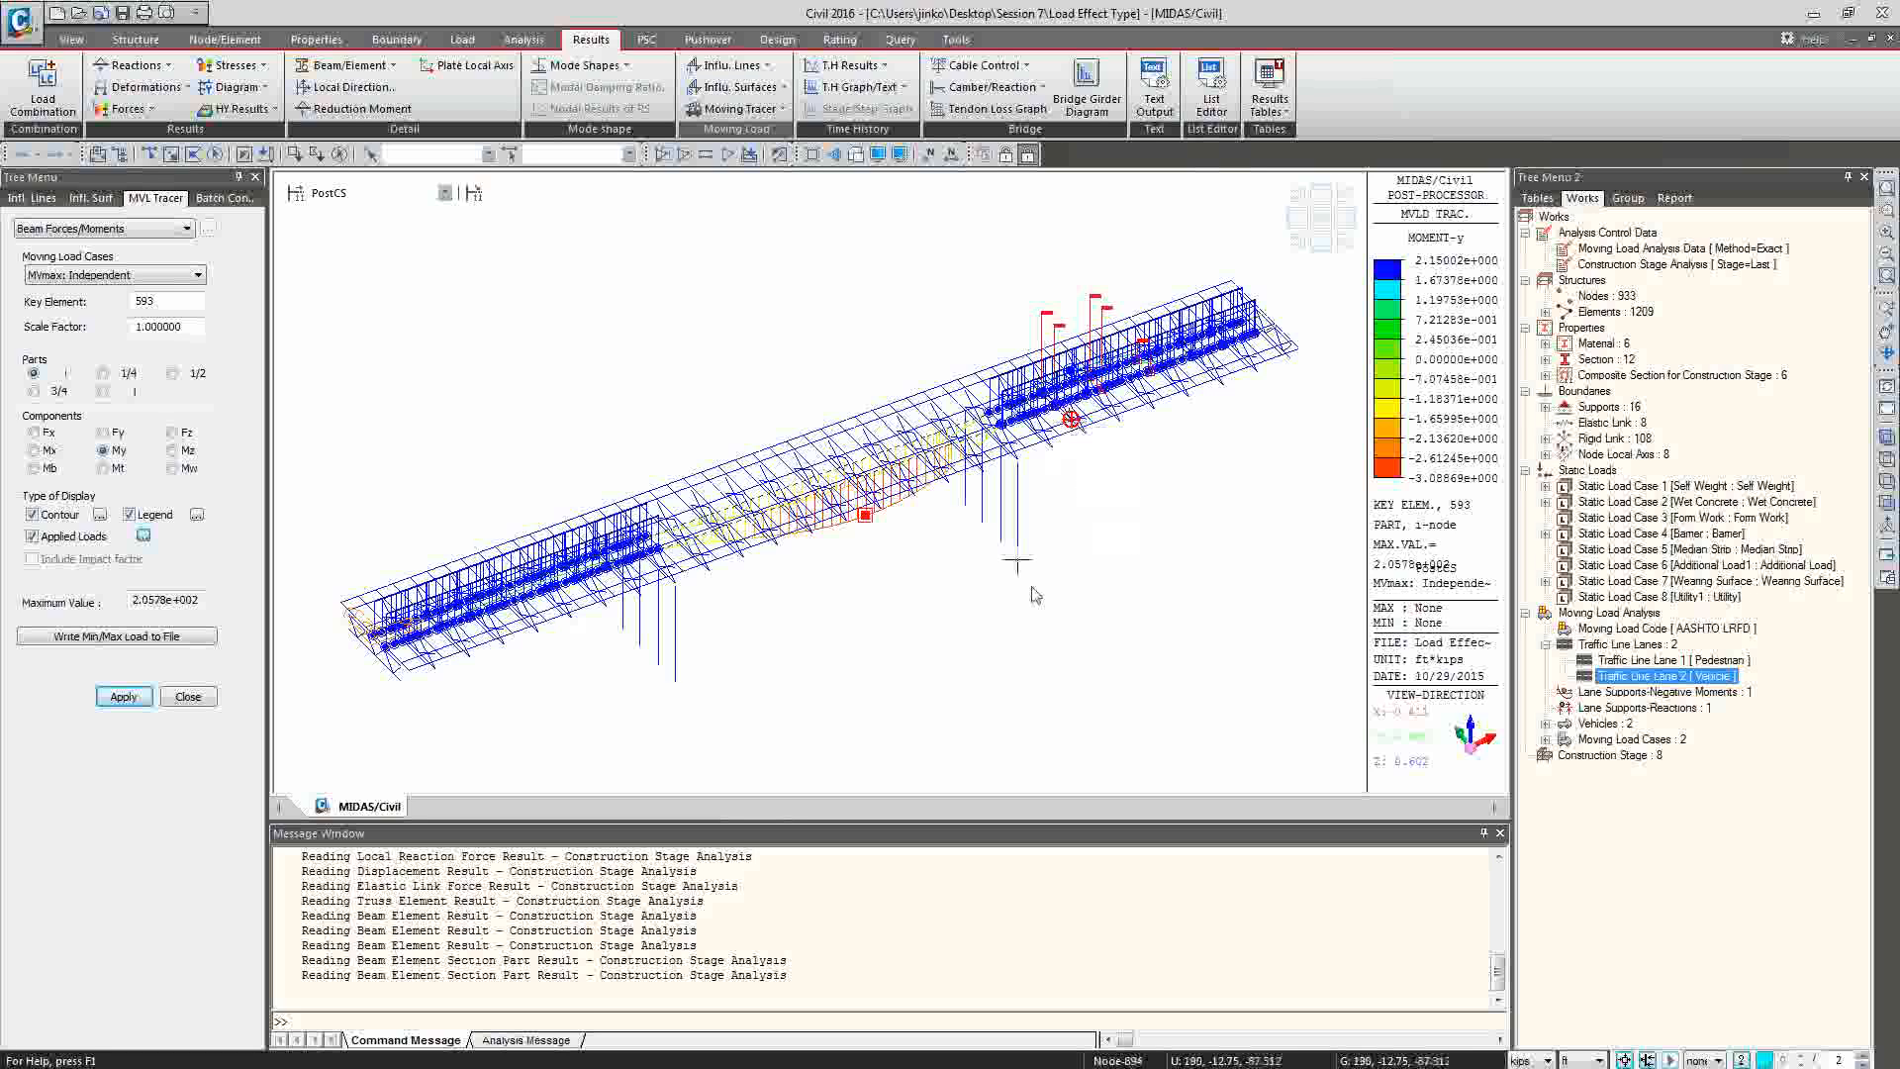
{"action": "mouse_move", "coordinate": [1032, 592]}
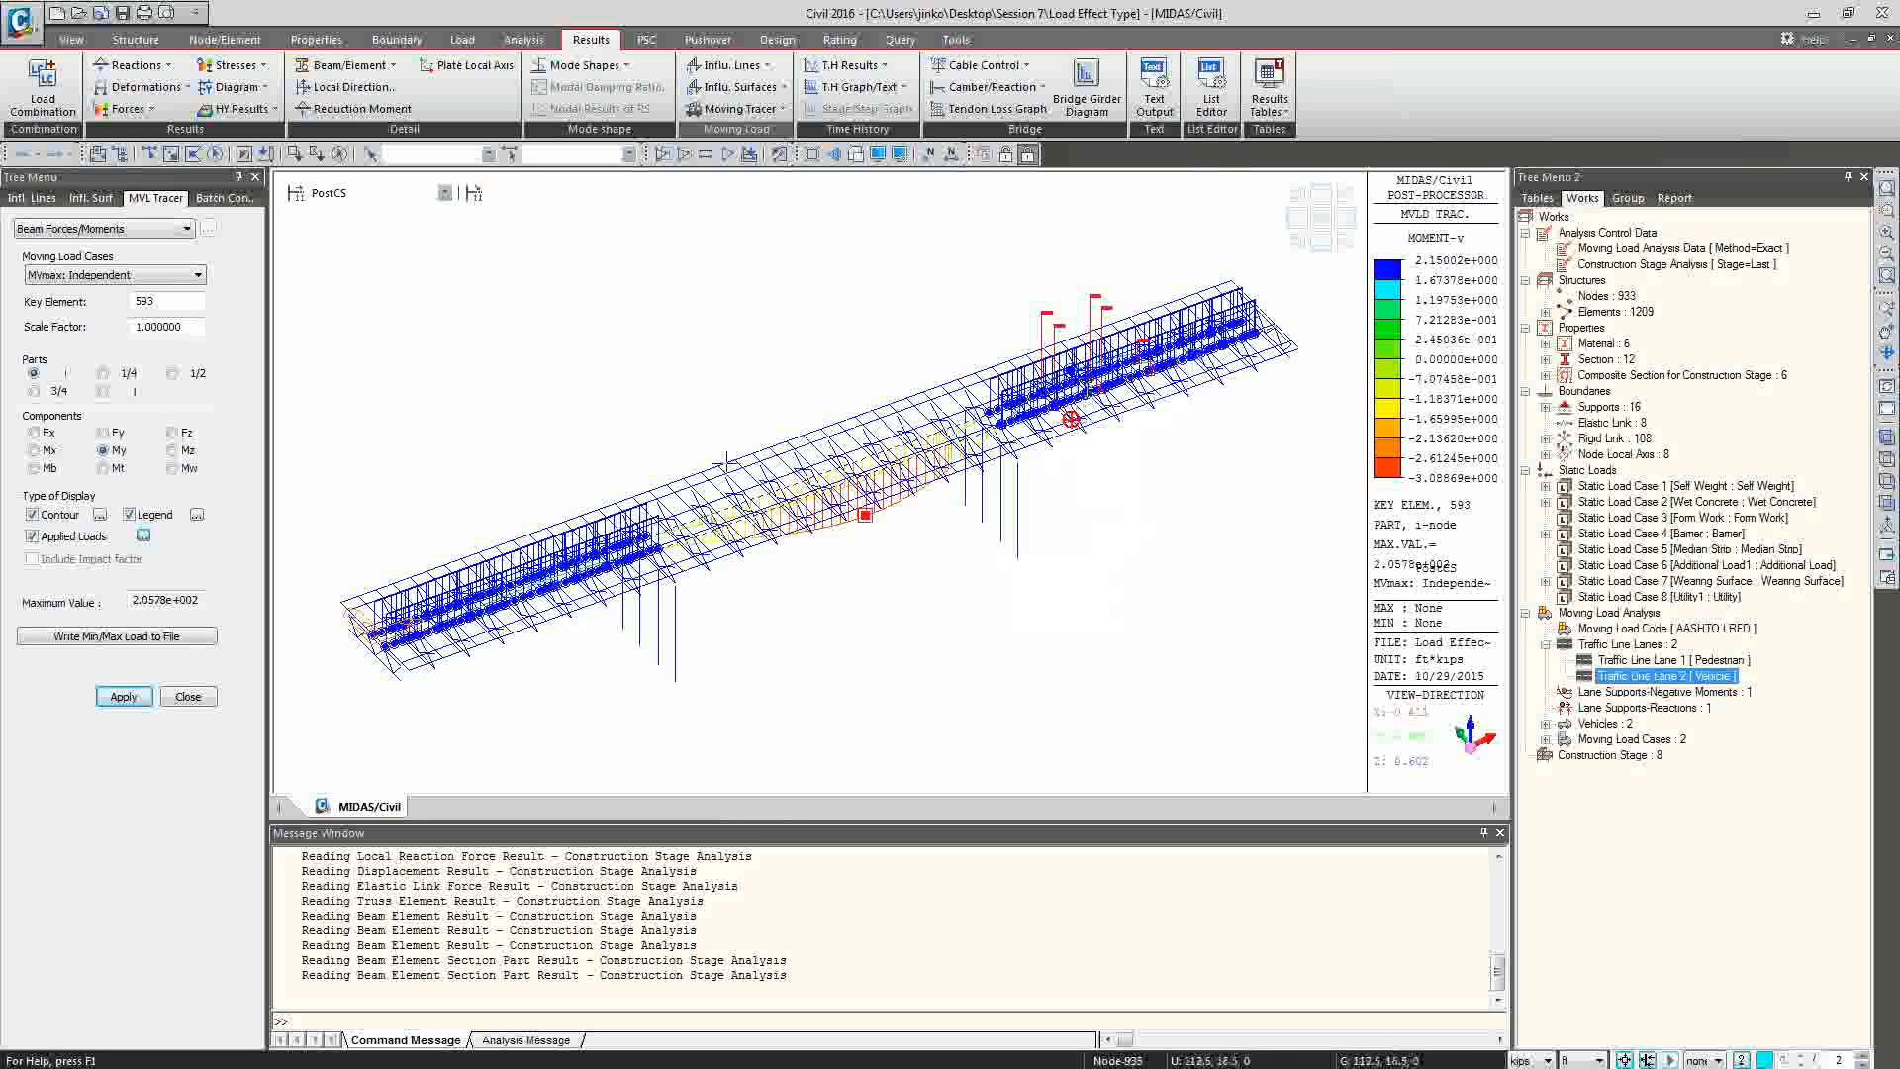
Trace the My moment at element 593 for the MVmax: Combined load case.
{"action": "left_click", "coordinate": [172, 276]}
{"action": "left_click", "coordinate": [172, 276]}
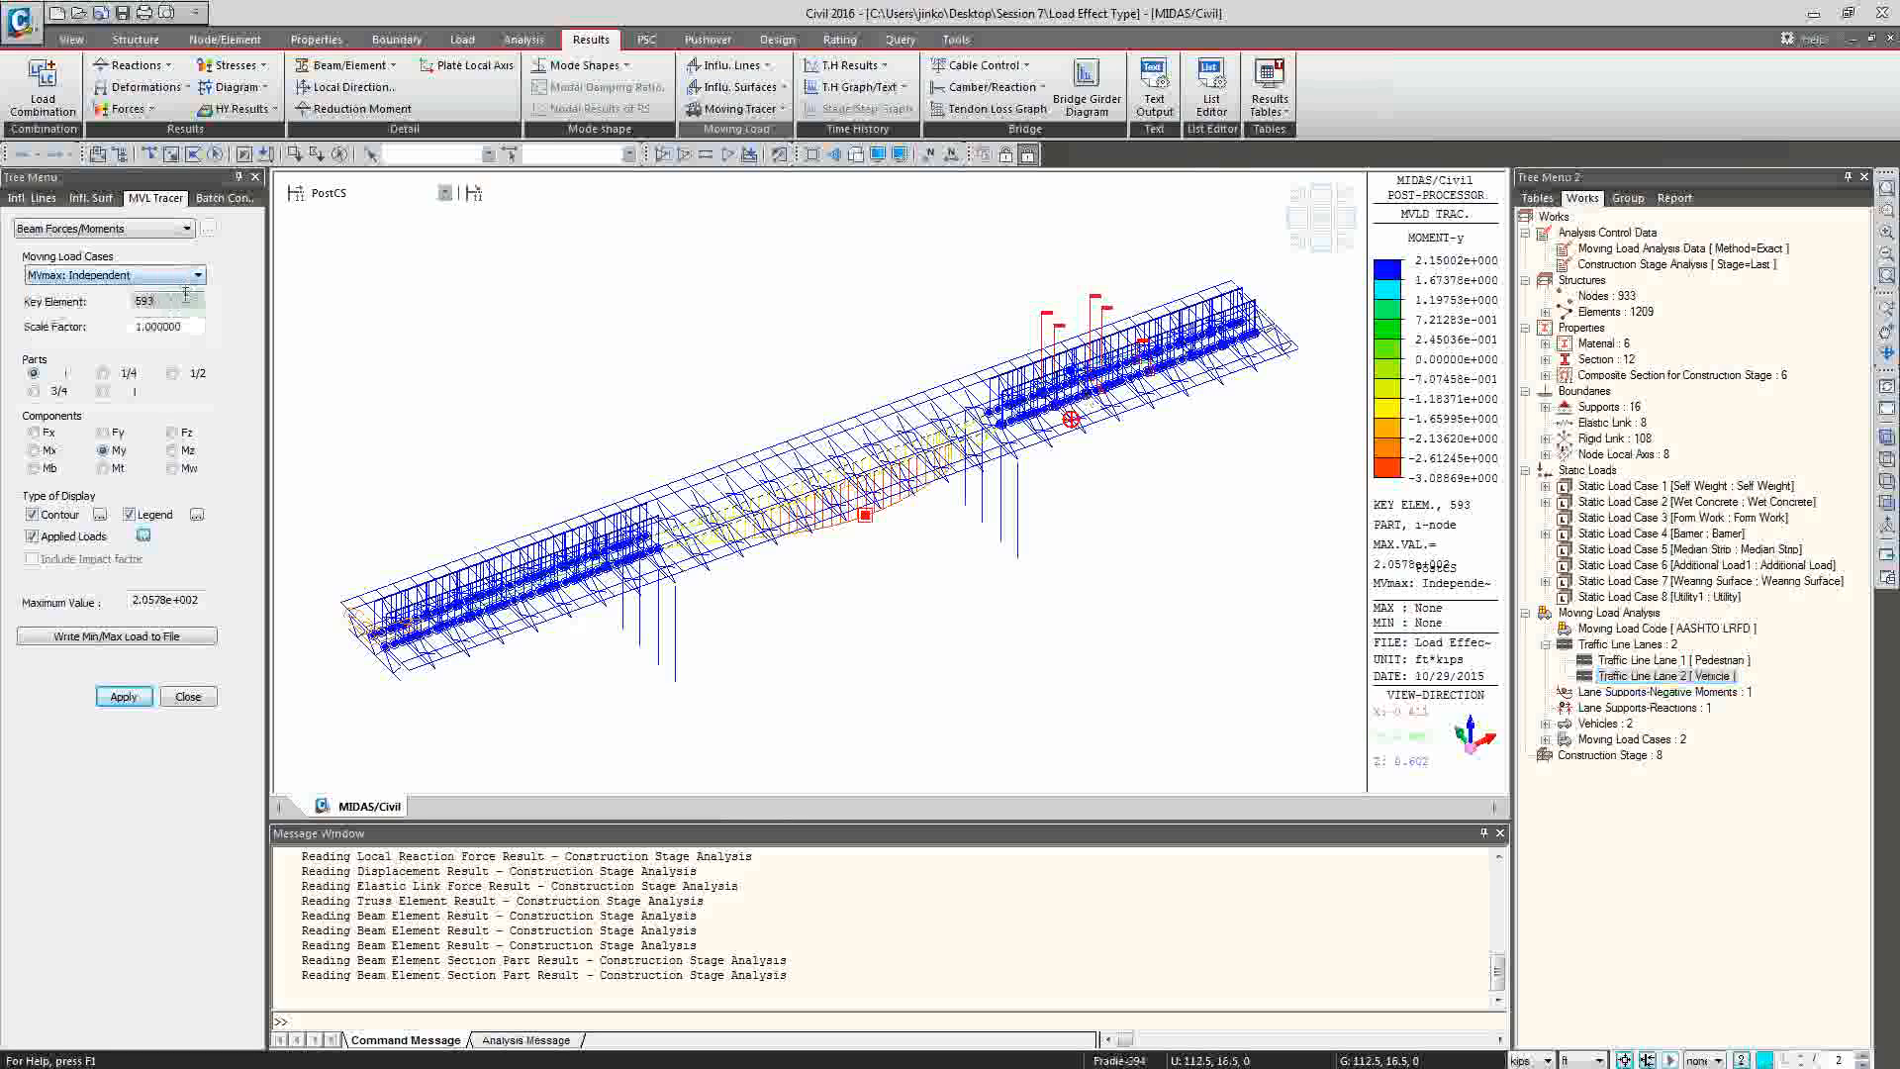
{"action": "left_click", "coordinate": [188, 276]}
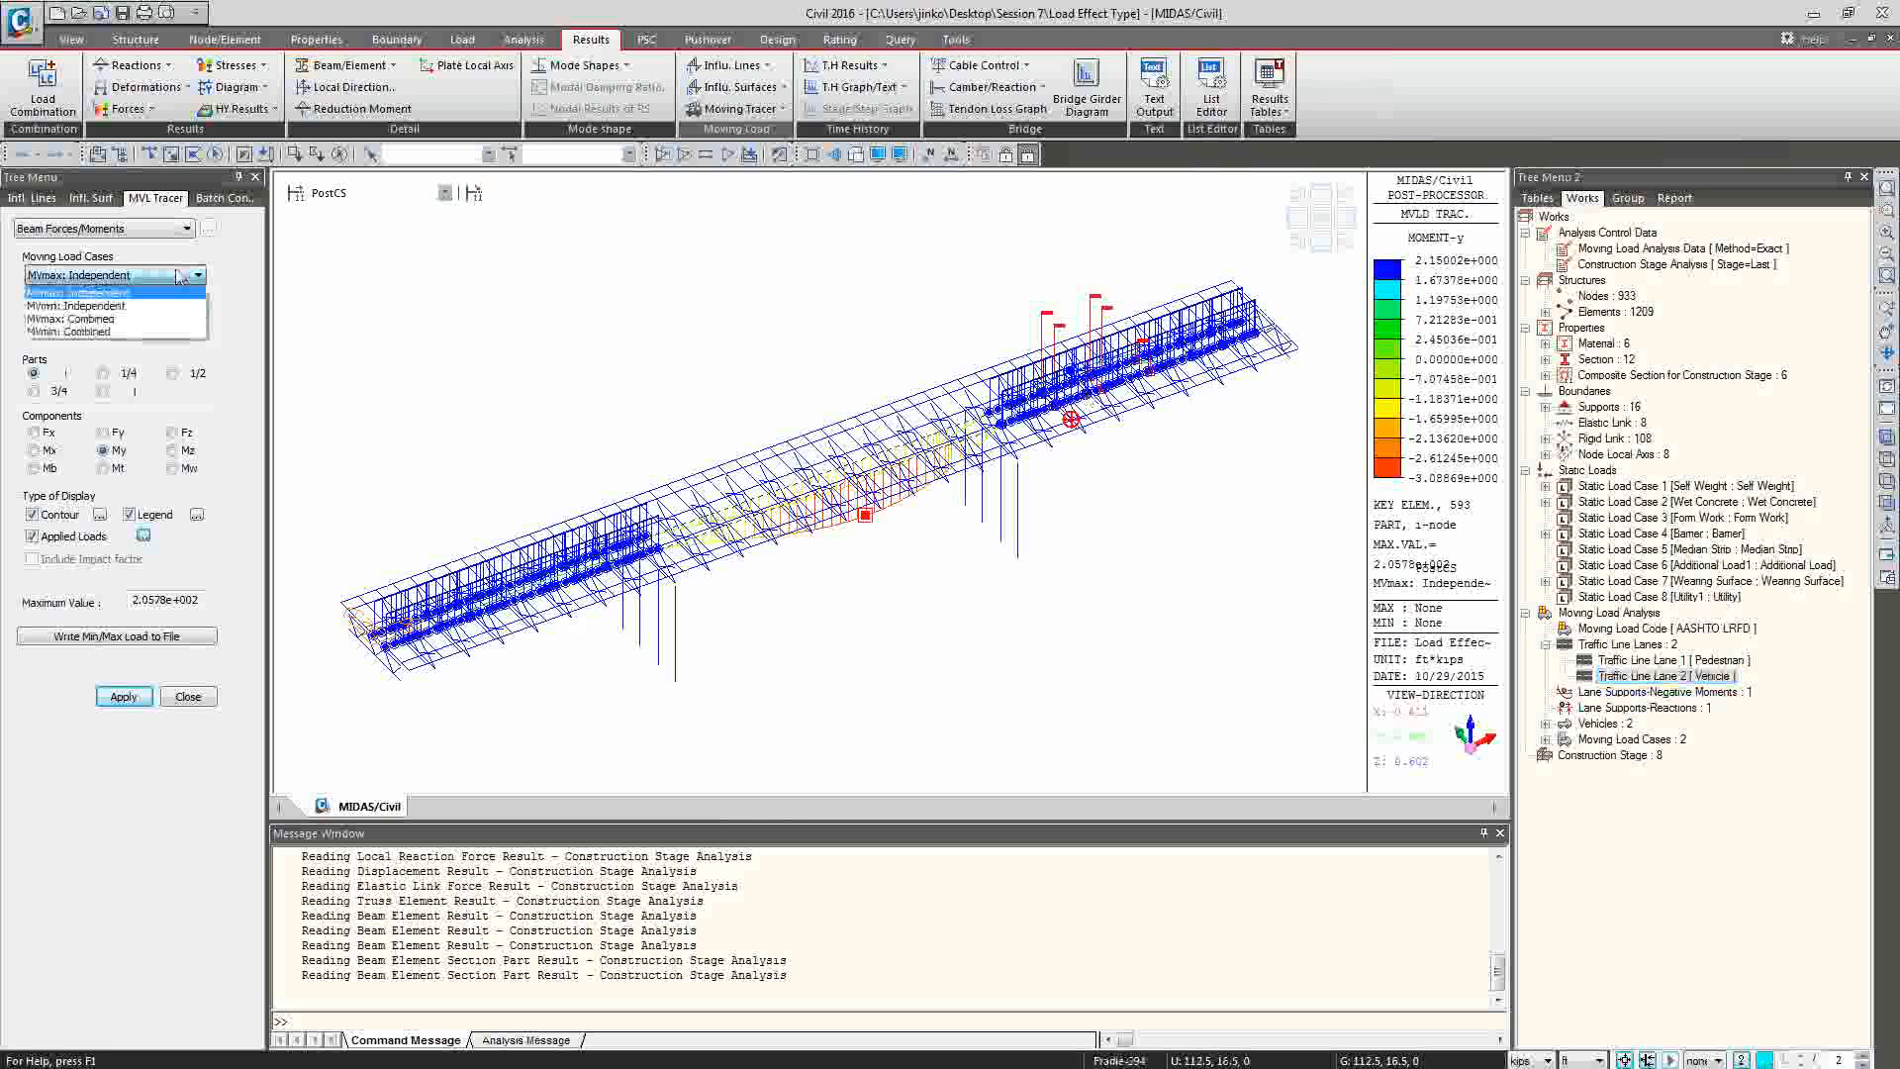
{"action": "left_click", "coordinate": [63, 319]}
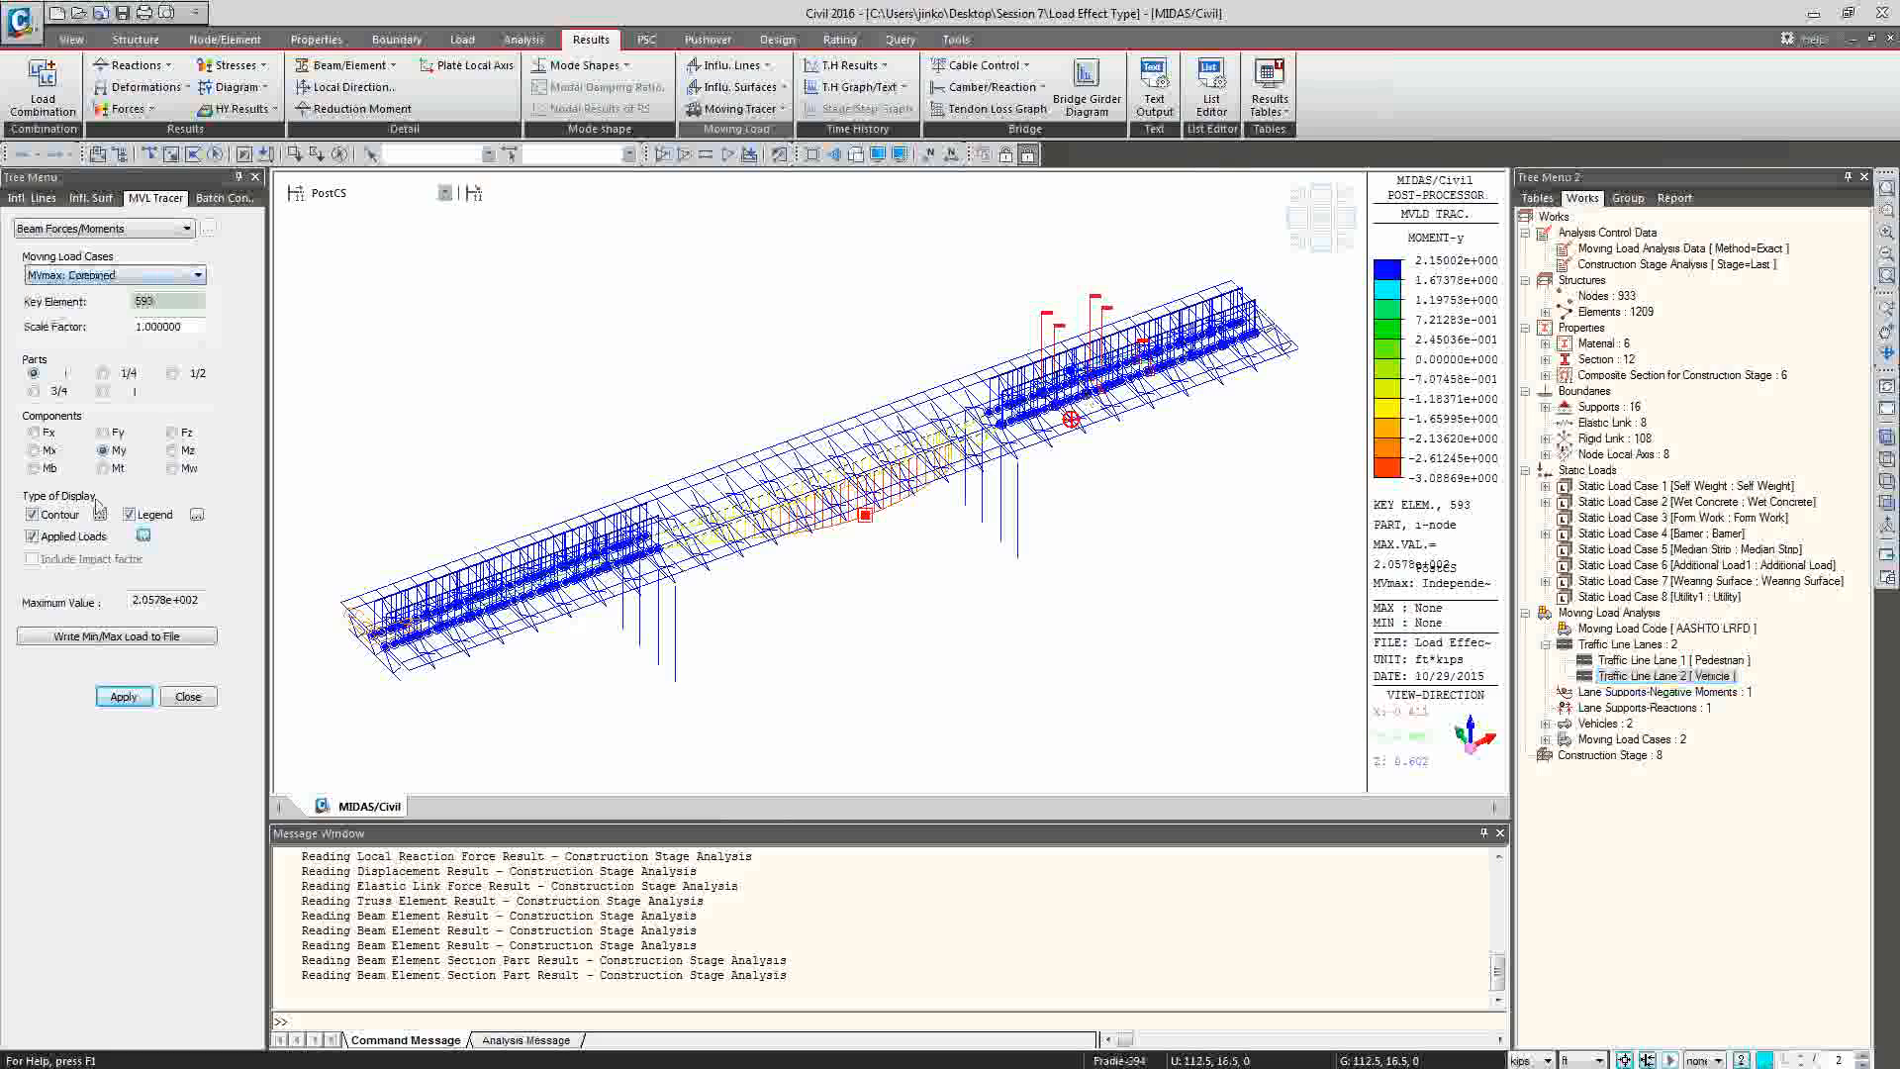
{"action": "left_click", "coordinate": [123, 697]}
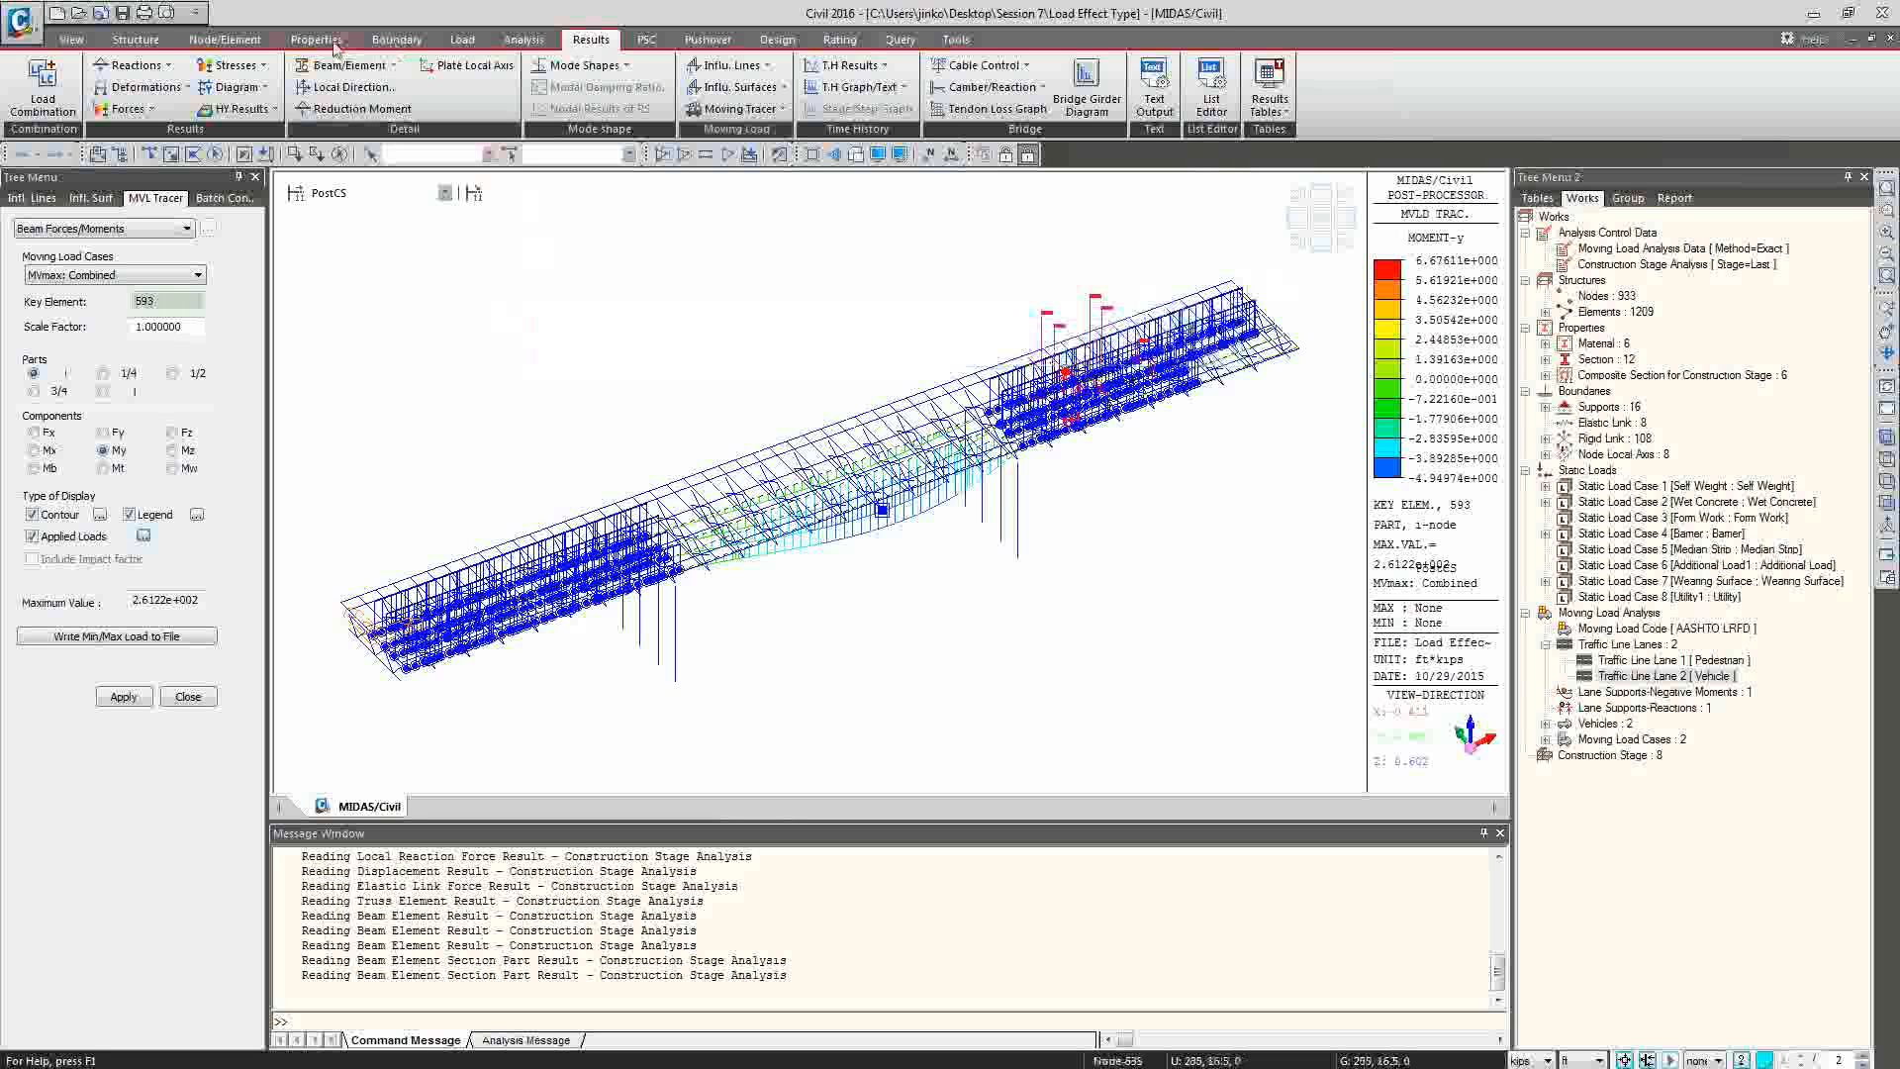
Return to the moving load definition commands and choose the lane support definition for negative moments.
{"action": "left_click", "coordinate": [465, 40]}
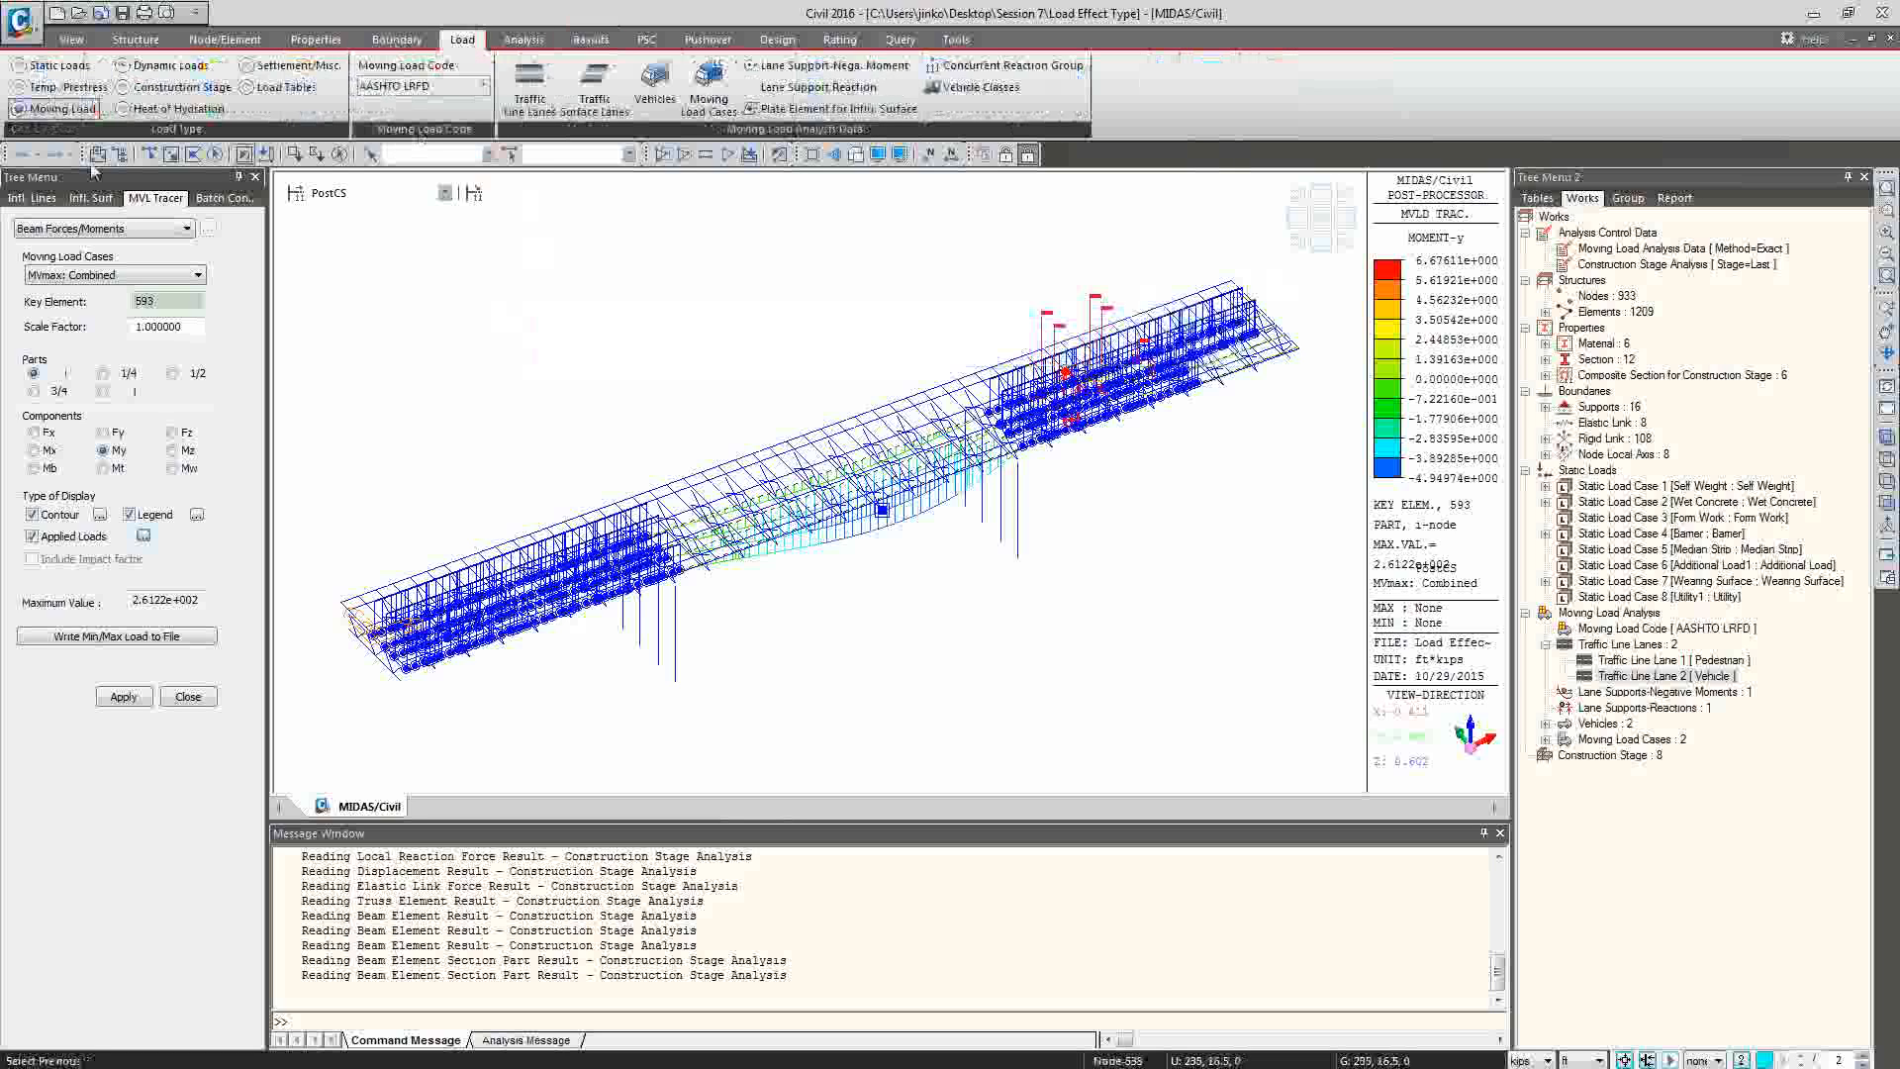
{"action": "left_click", "coordinate": [58, 108]}
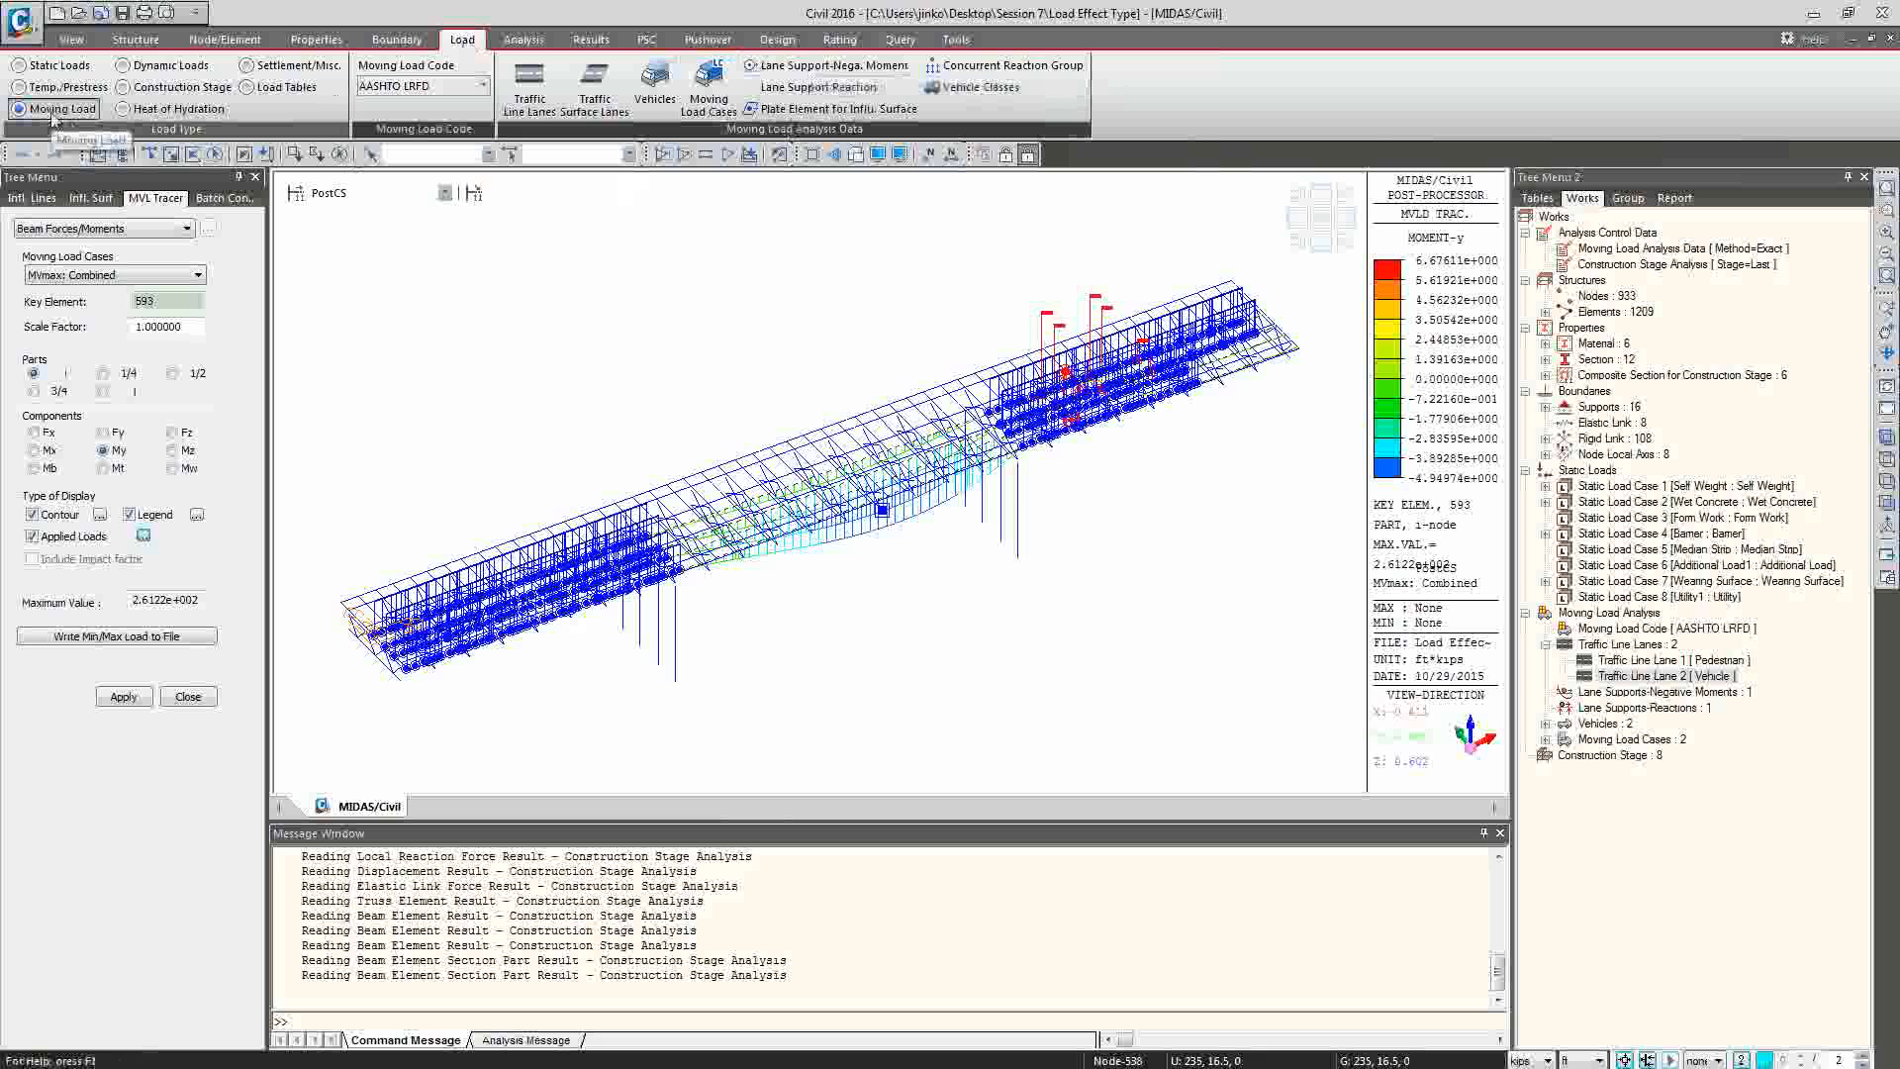
{"action": "left_click", "coordinate": [863, 67]}
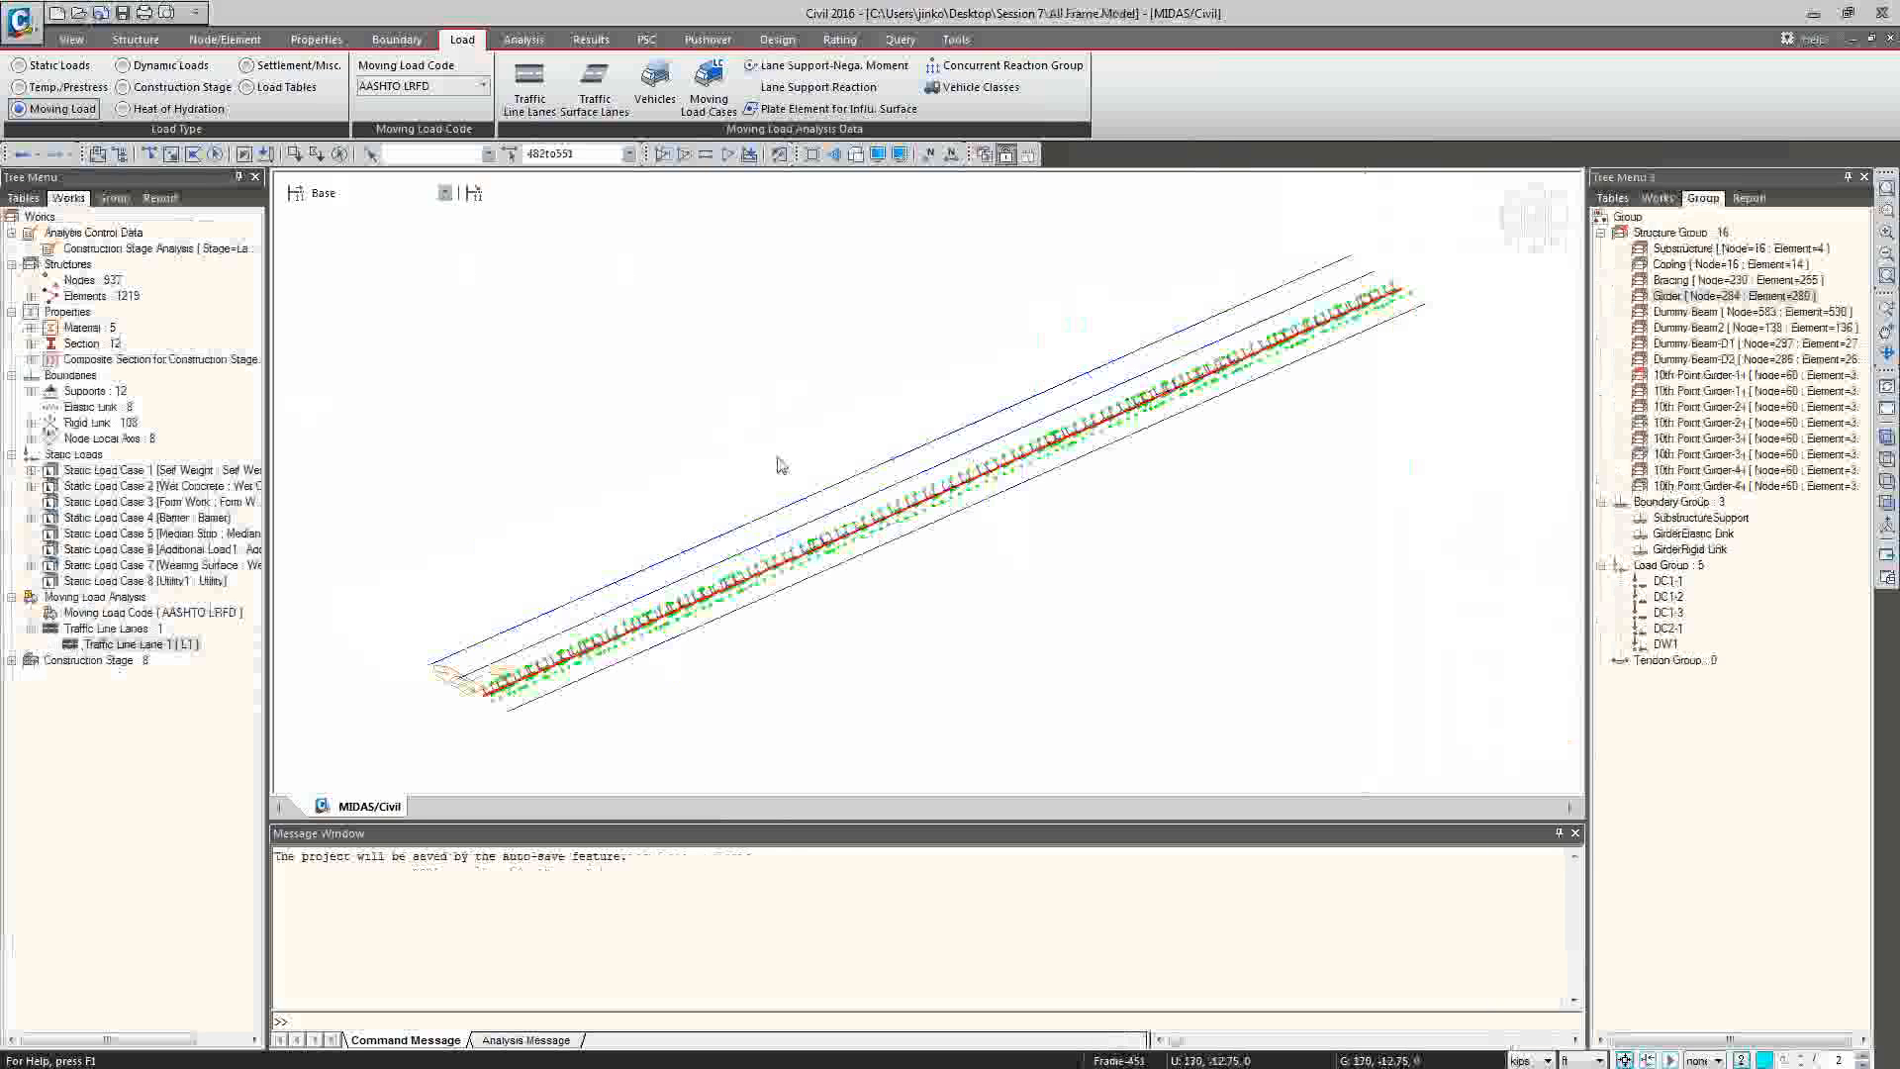
Switch to the All Frame Model session, open the Line_3span_AASHTO model from the subfolder of Session 7, and dismiss the warning.
{"action": "key", "text": "ctrl+o"}
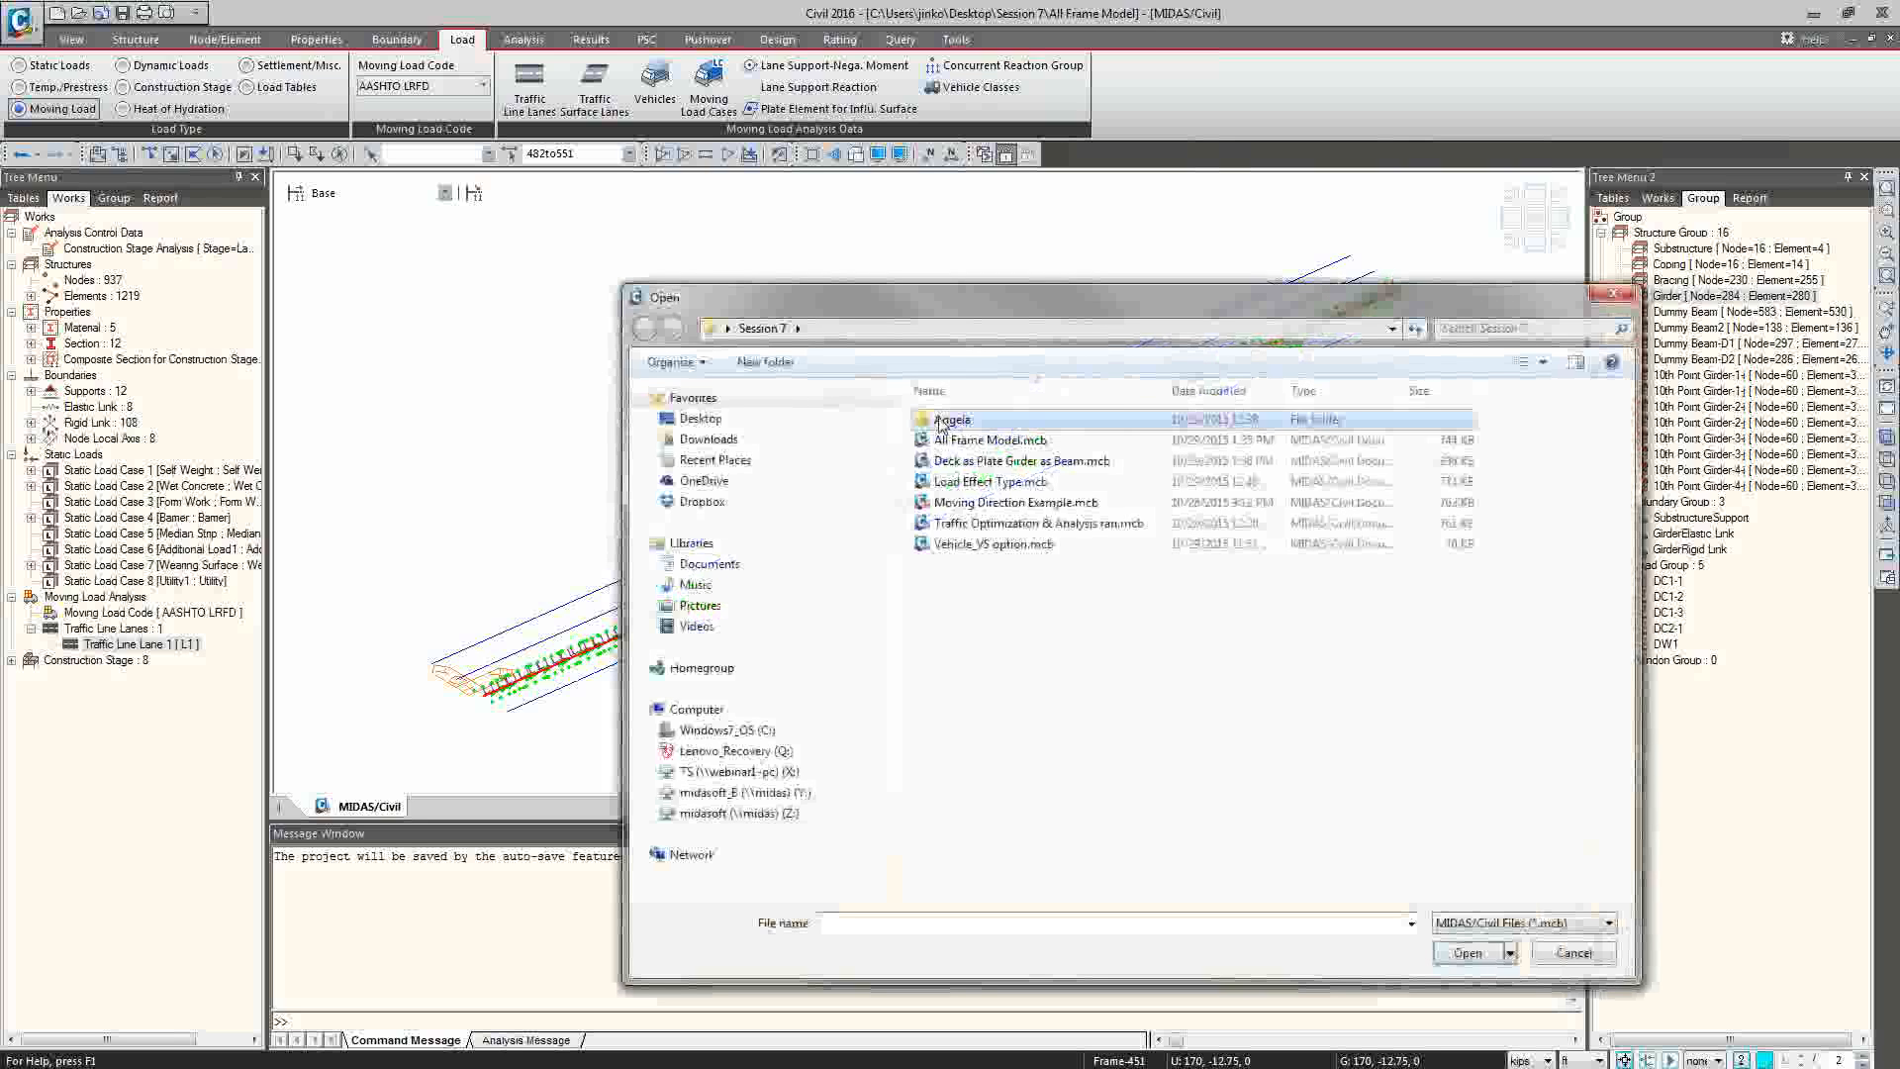
{"action": "double_click", "coordinate": [945, 420]}
{"action": "double_click", "coordinate": [1029, 442]}
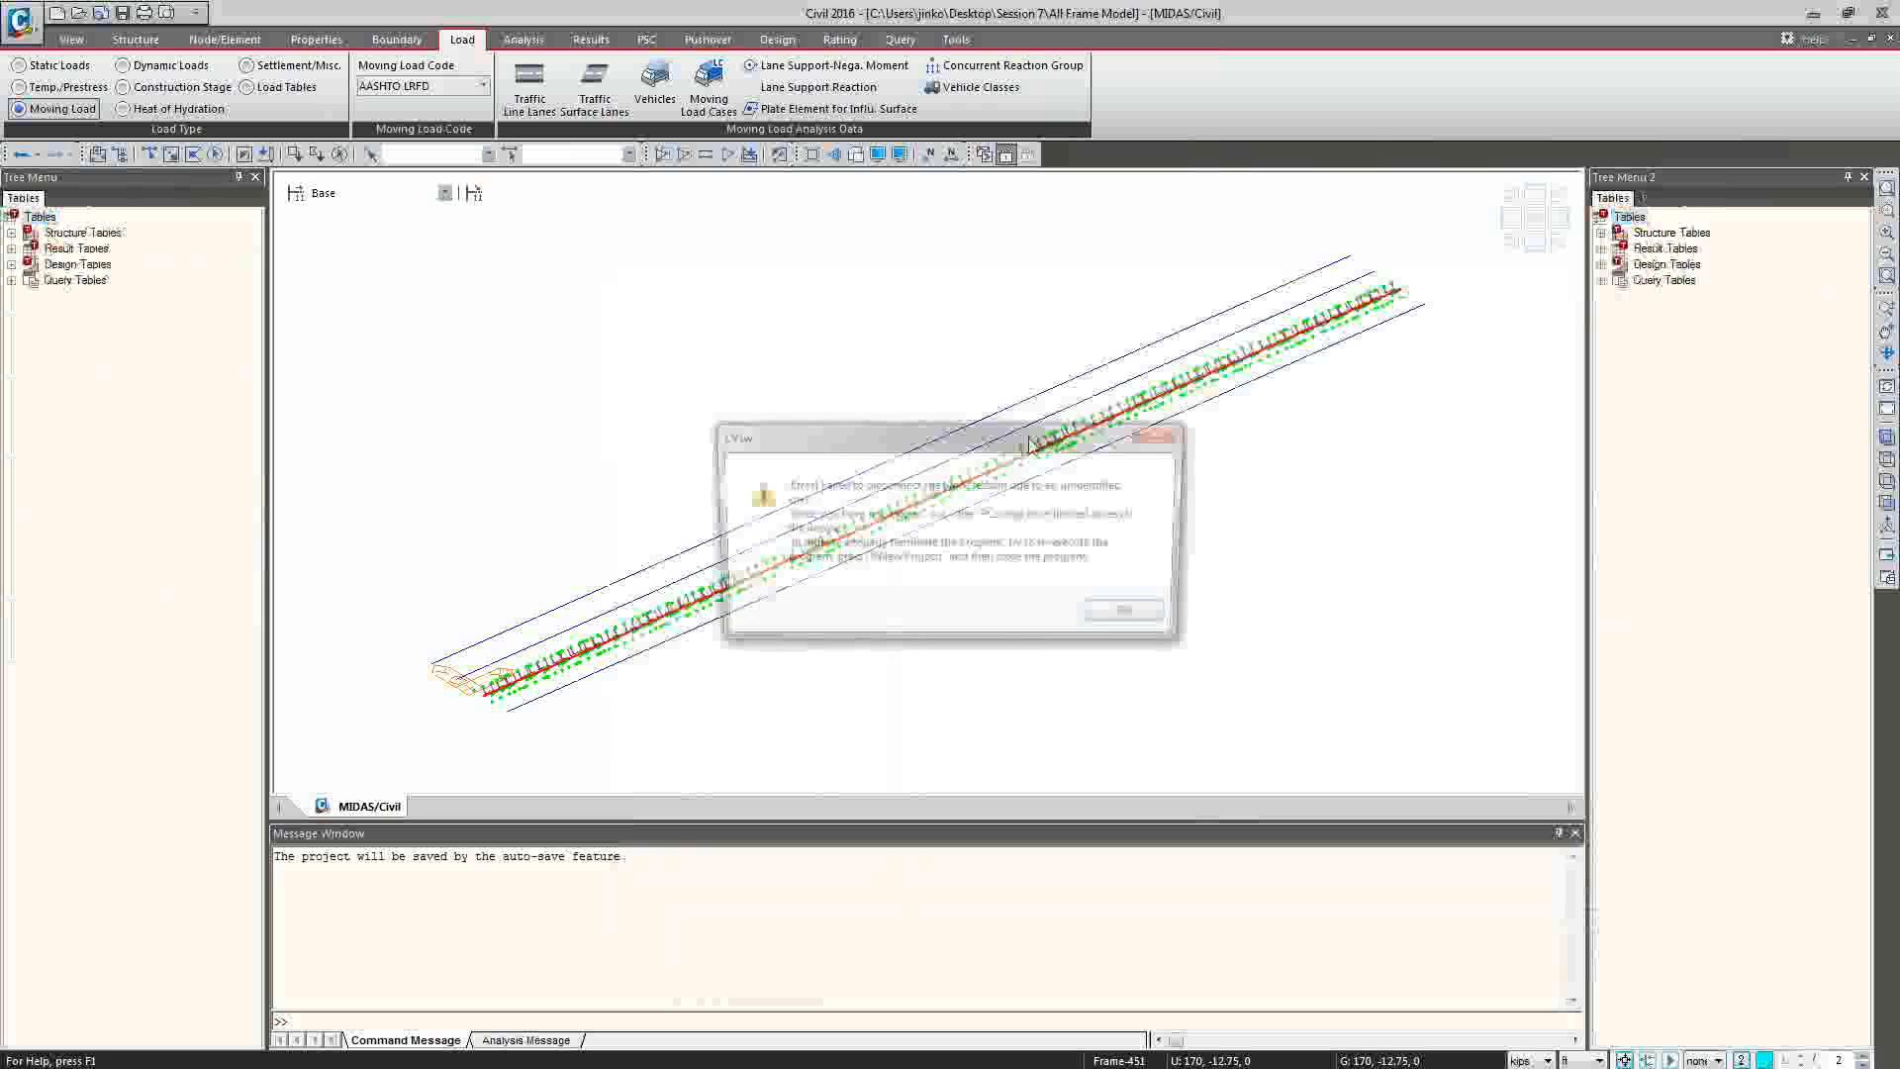
{"action": "left_click", "coordinate": [1124, 619]}
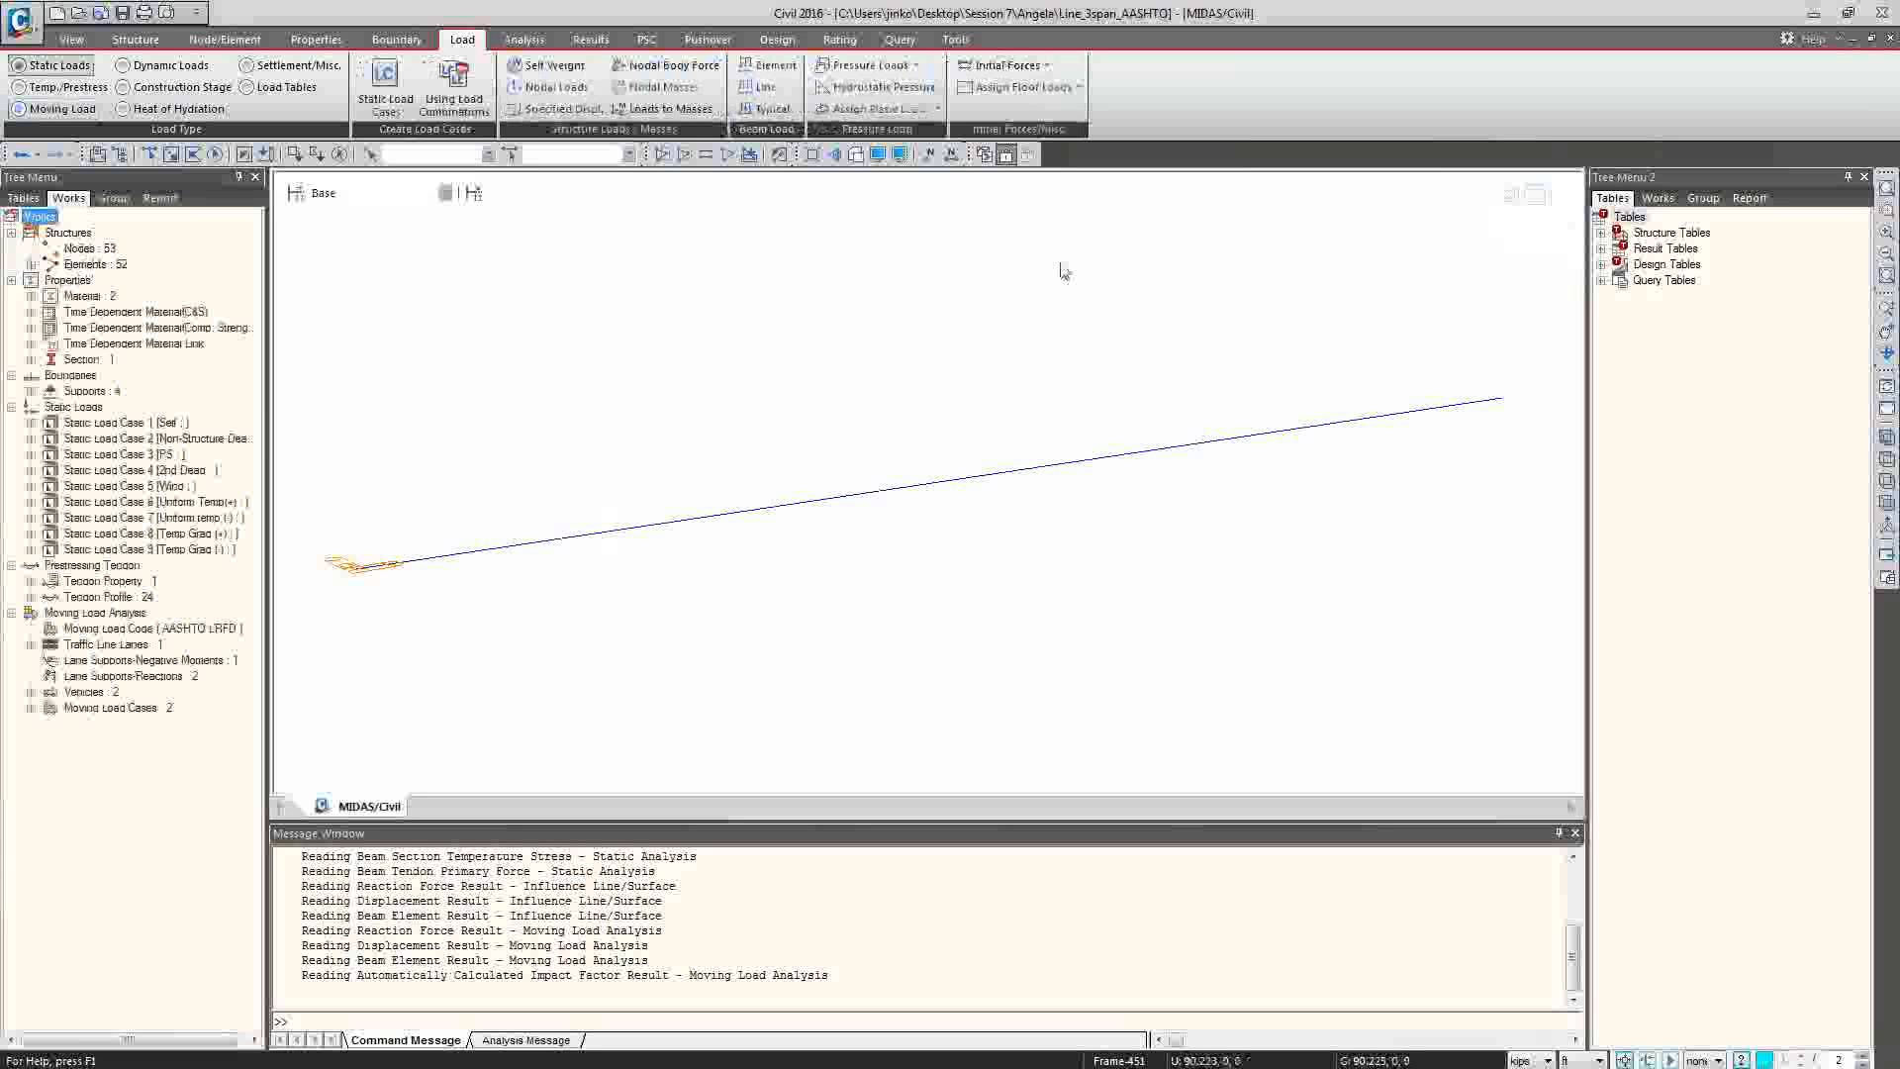
Show the element numbers, review the lane supports for negative moments, and select the elements of the Str Lane Supp structure group.
{"action": "left_click", "coordinate": [951, 154]}
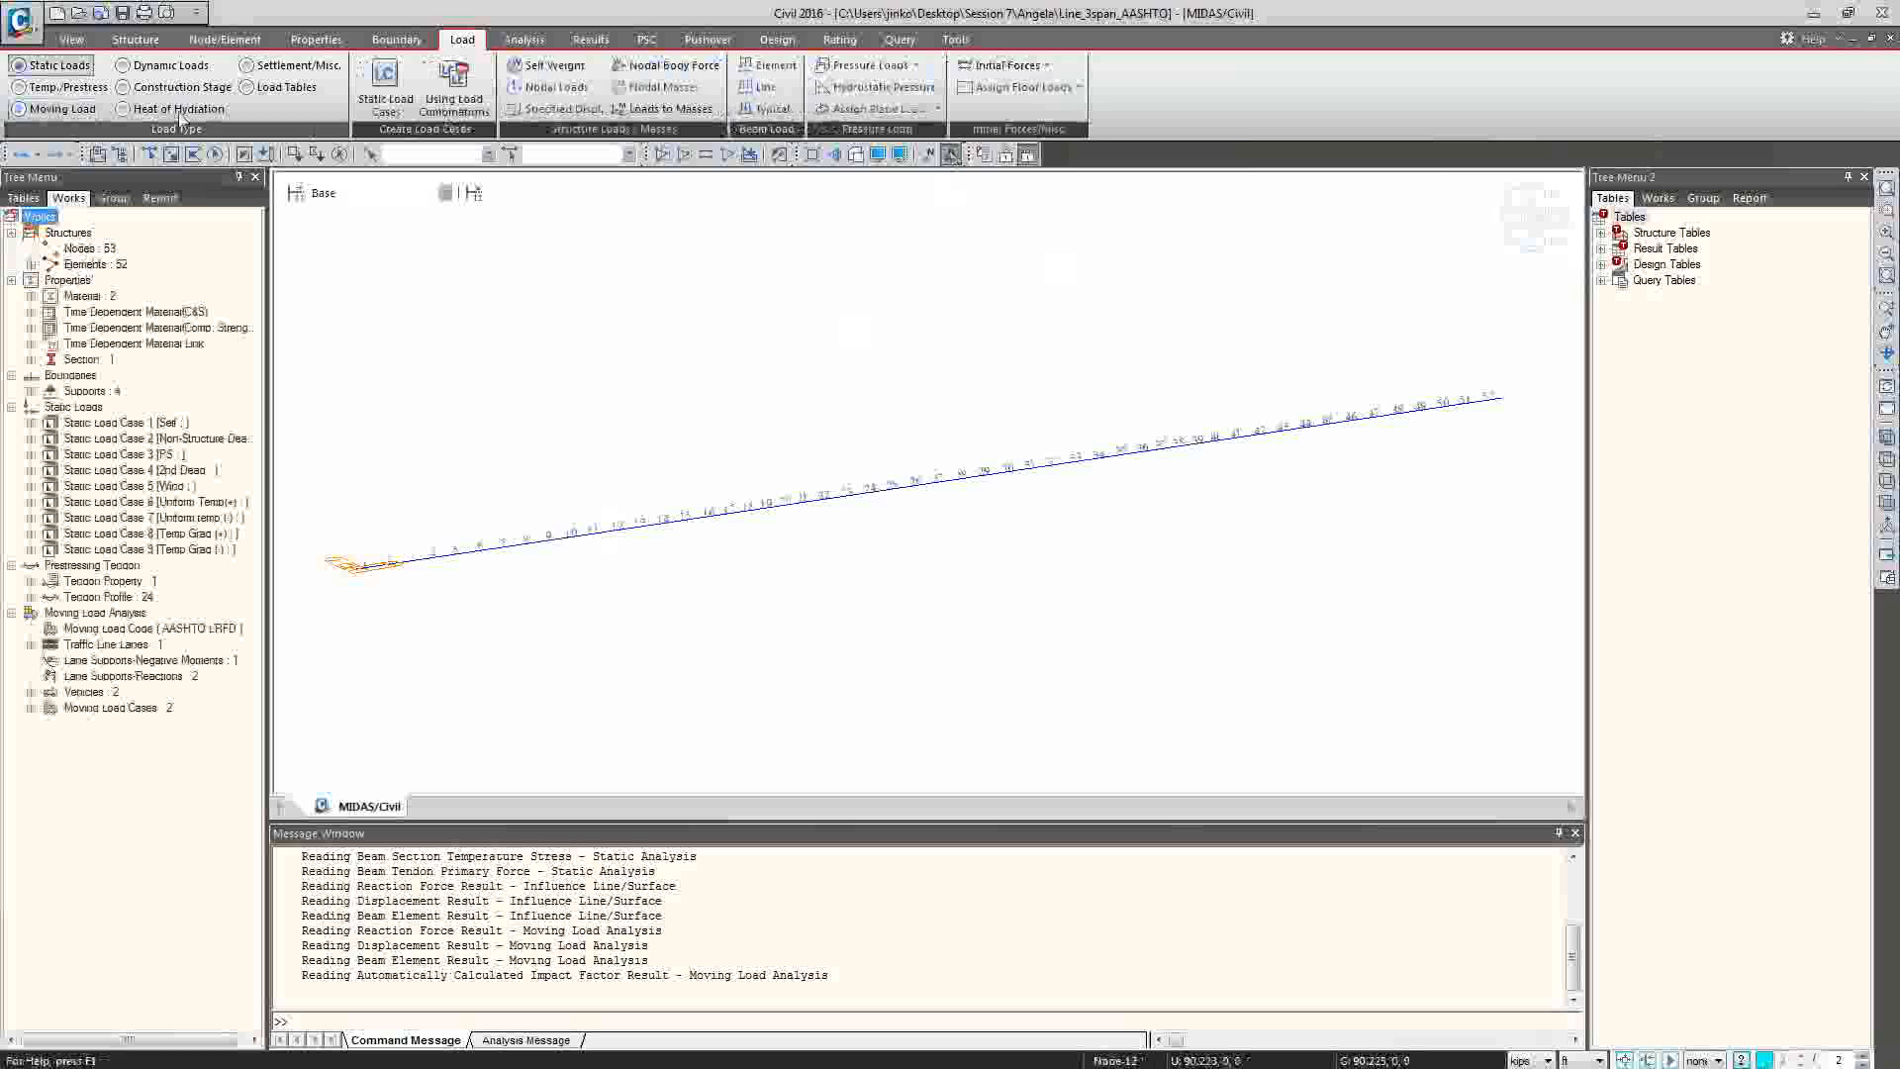
{"action": "left_click", "coordinate": [60, 109]}
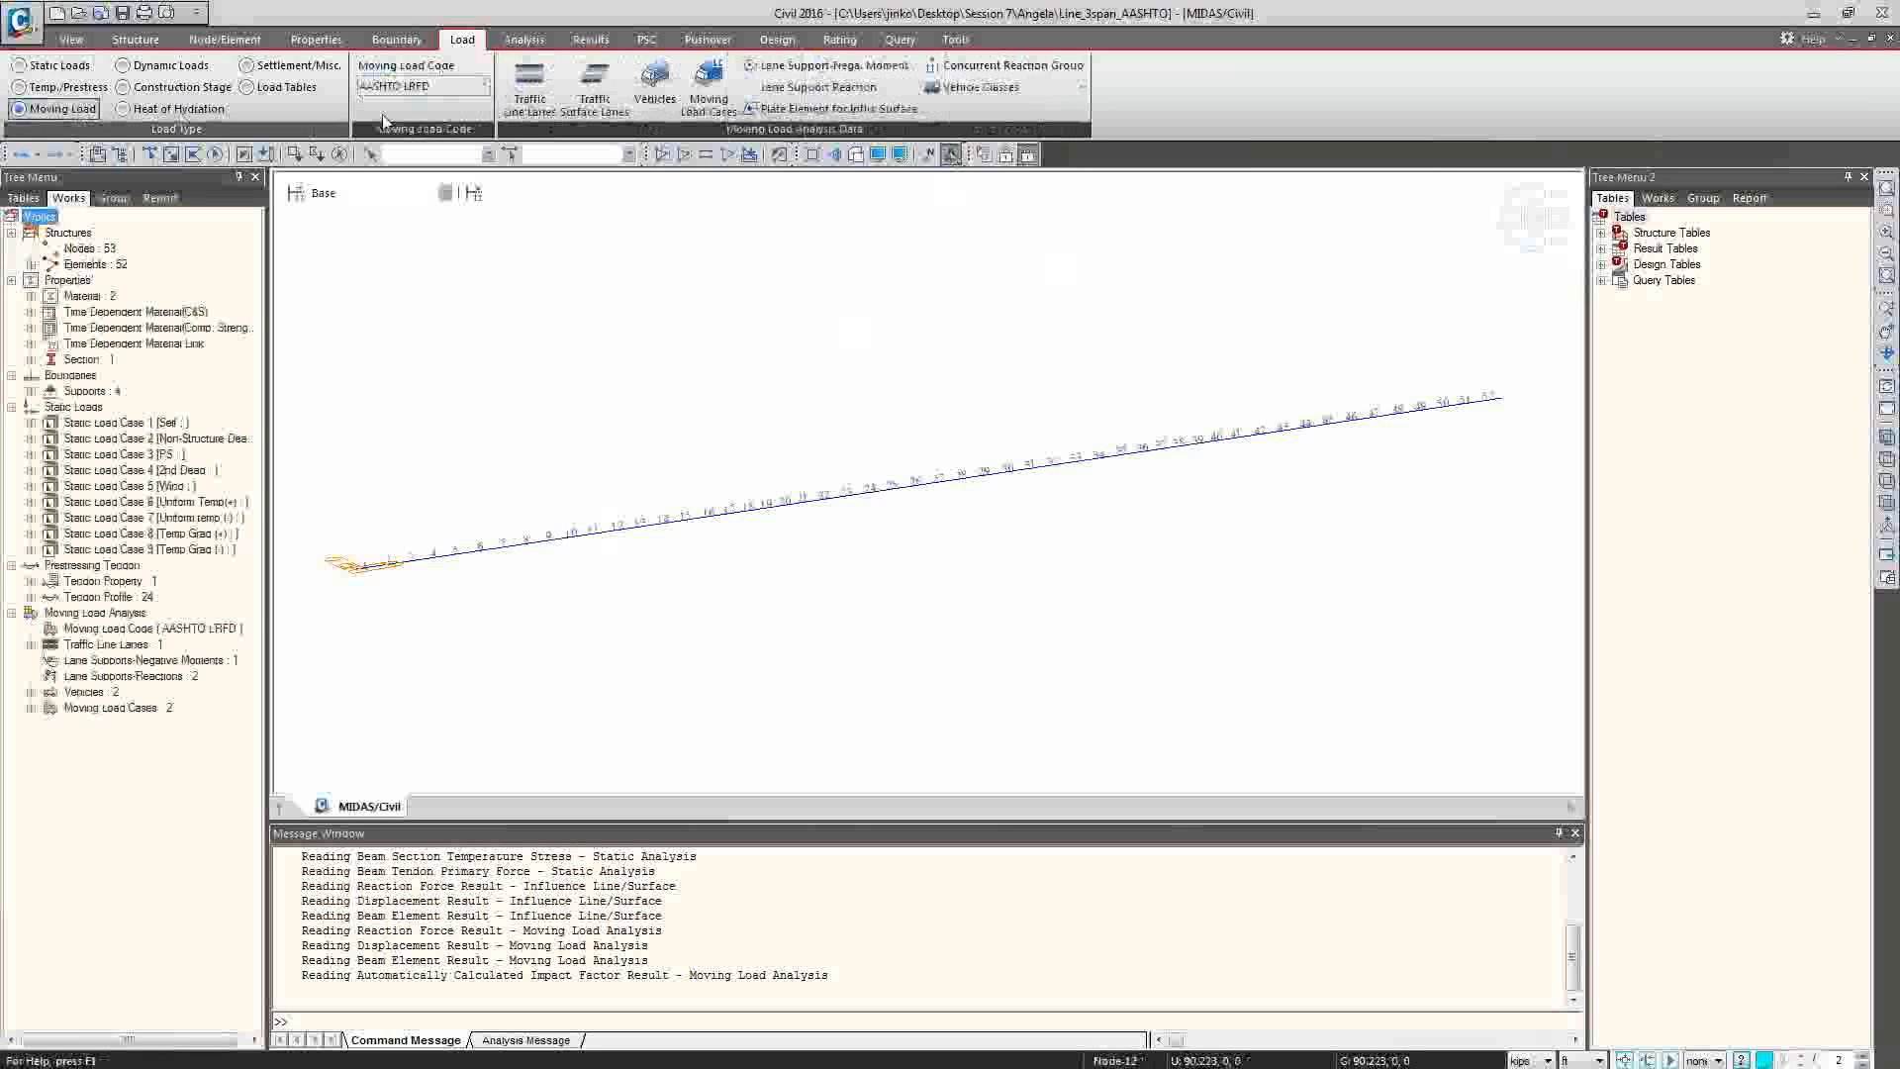
{"action": "left_click", "coordinate": [888, 67]}
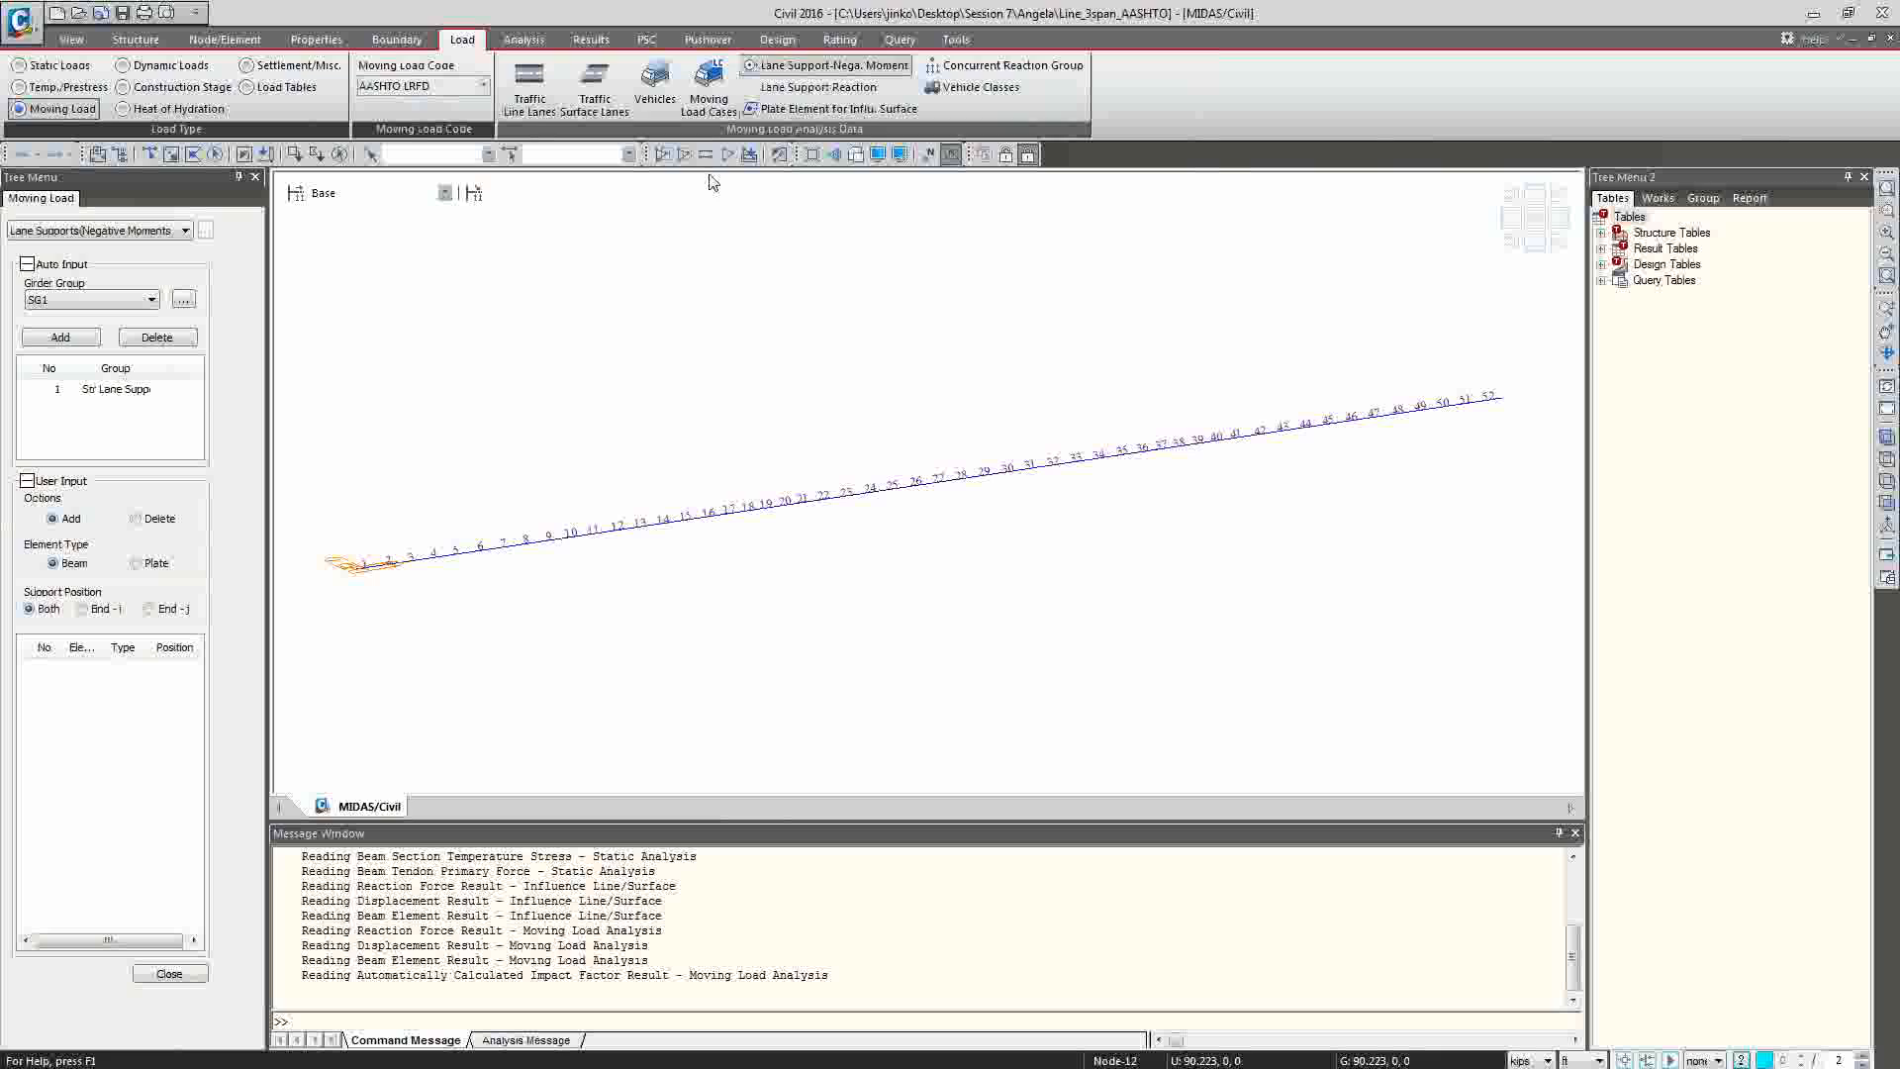
{"action": "left_click", "coordinate": [1703, 199]}
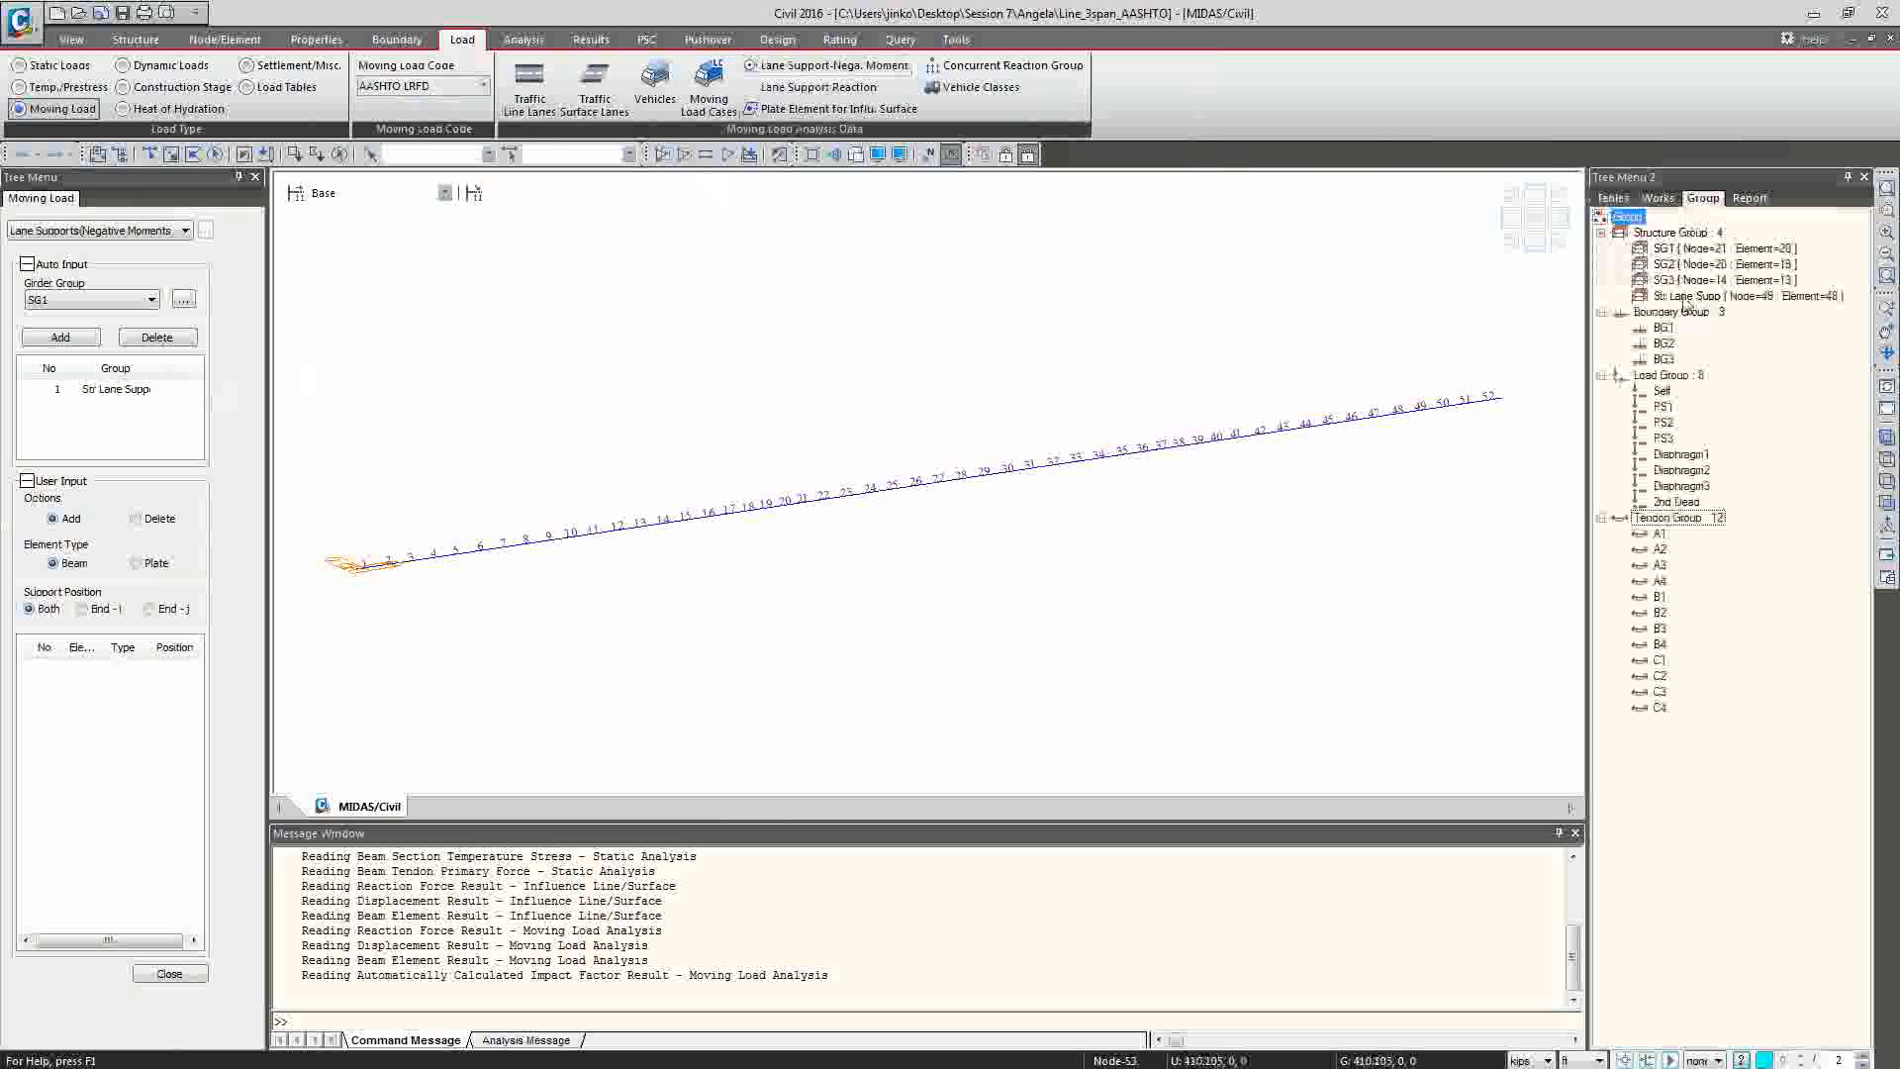
{"action": "double_click", "coordinate": [1688, 297]}
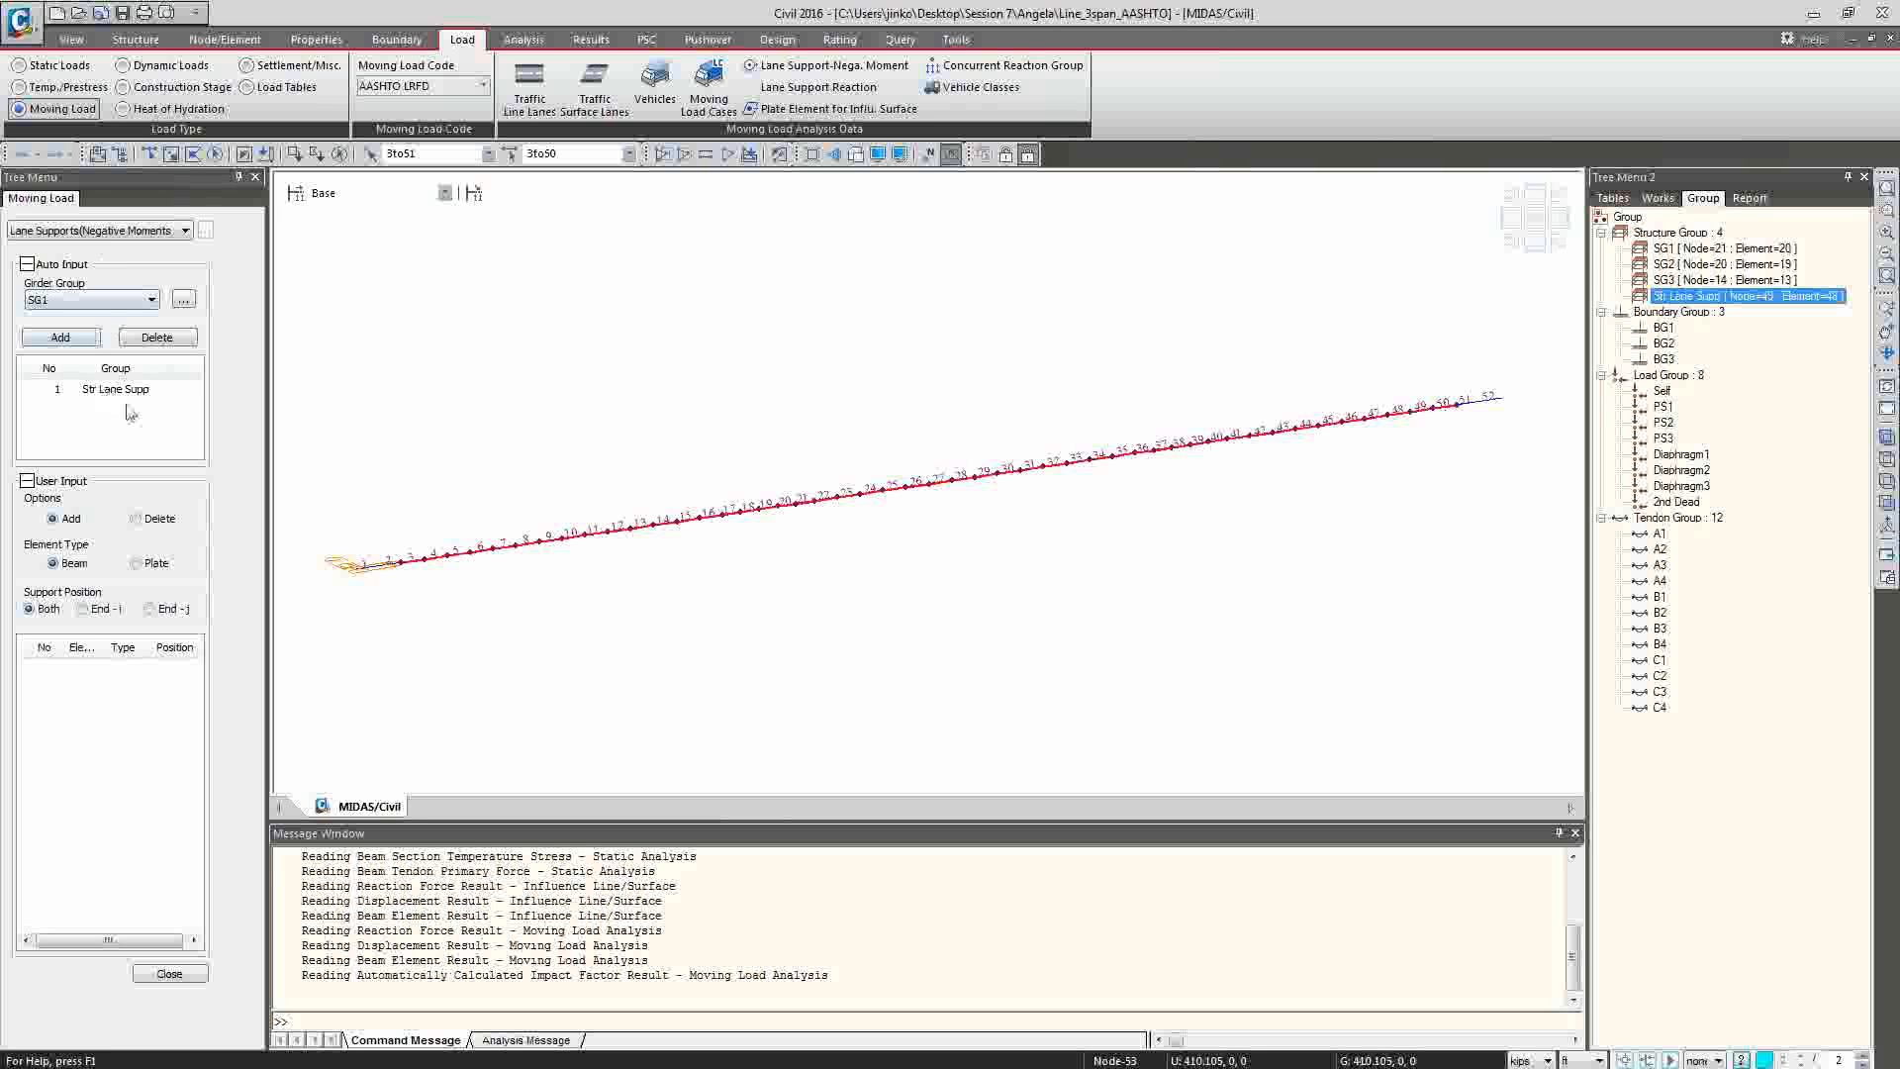
{"action": "left_click", "coordinate": [188, 974]}
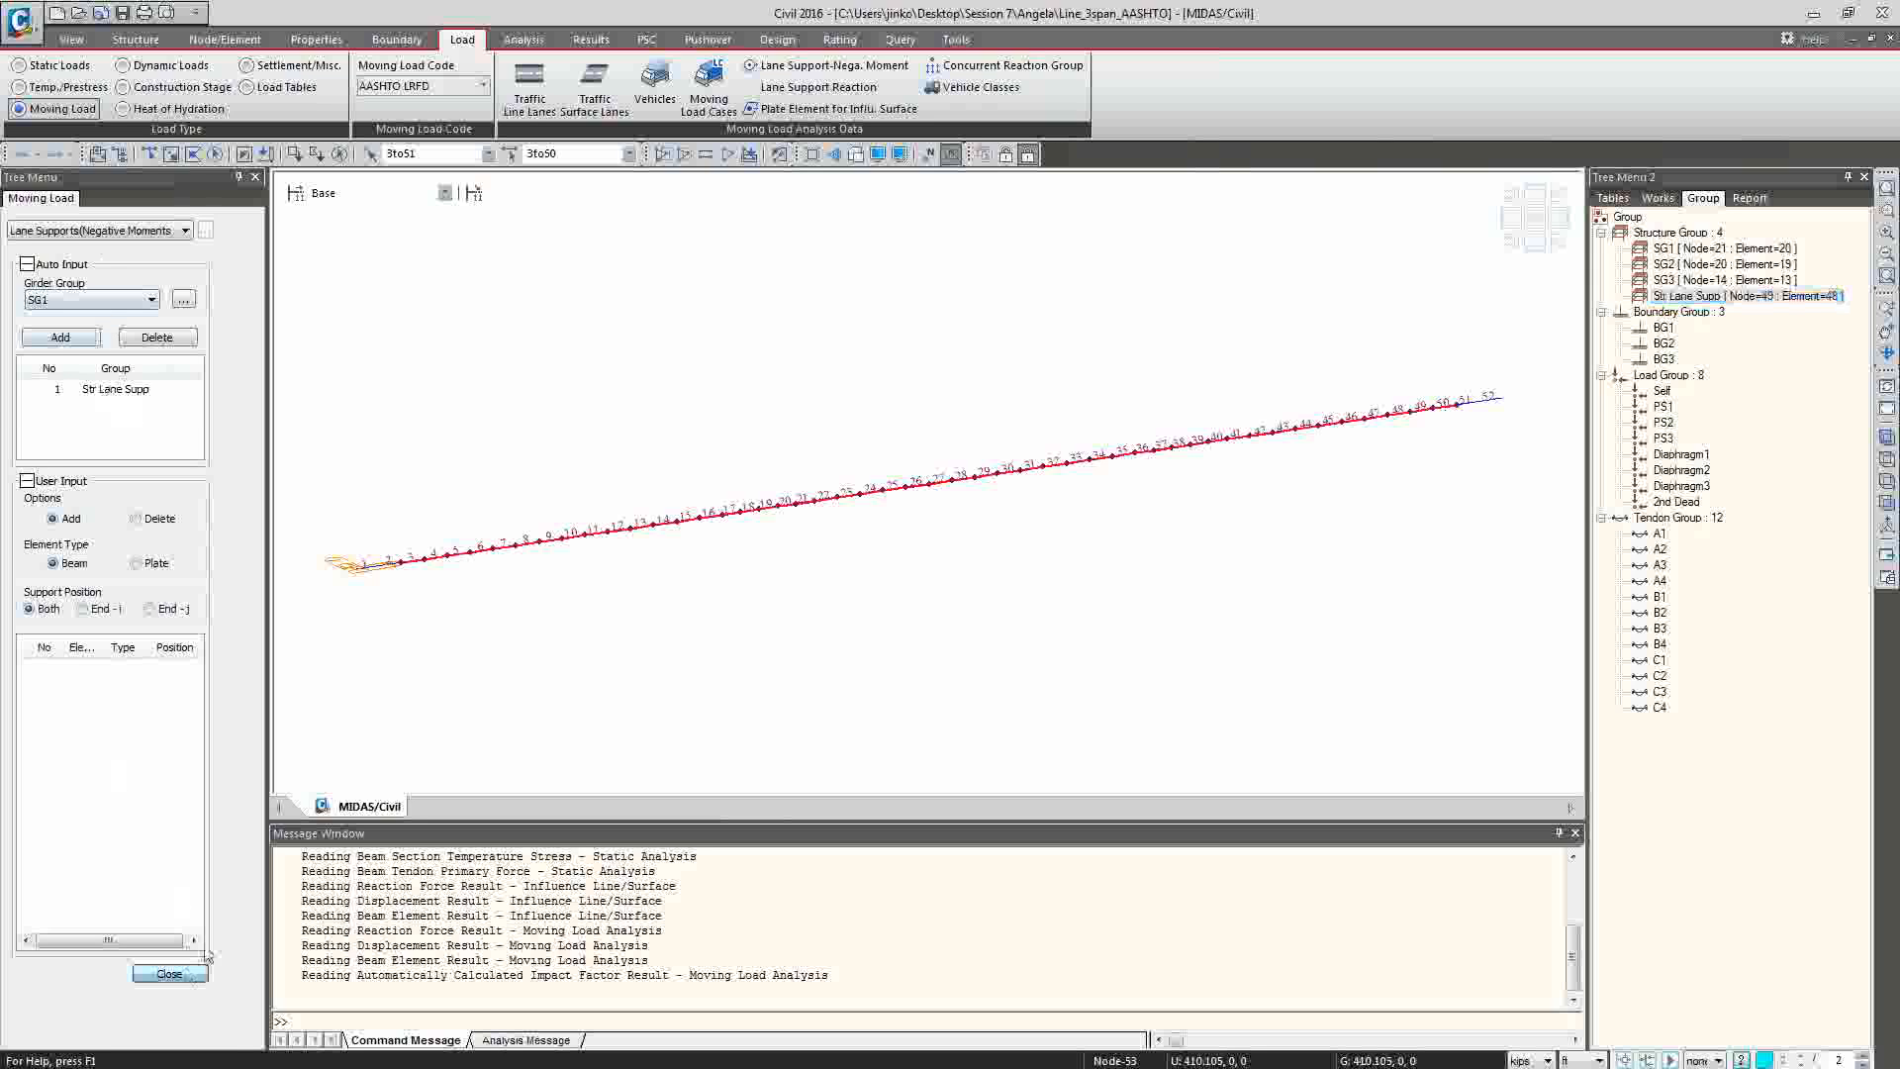
Review the lane supports for reactions, select their assigned nodes, and display the Type 1 boundary supports on the model.
{"action": "left_click", "coordinate": [819, 87]}
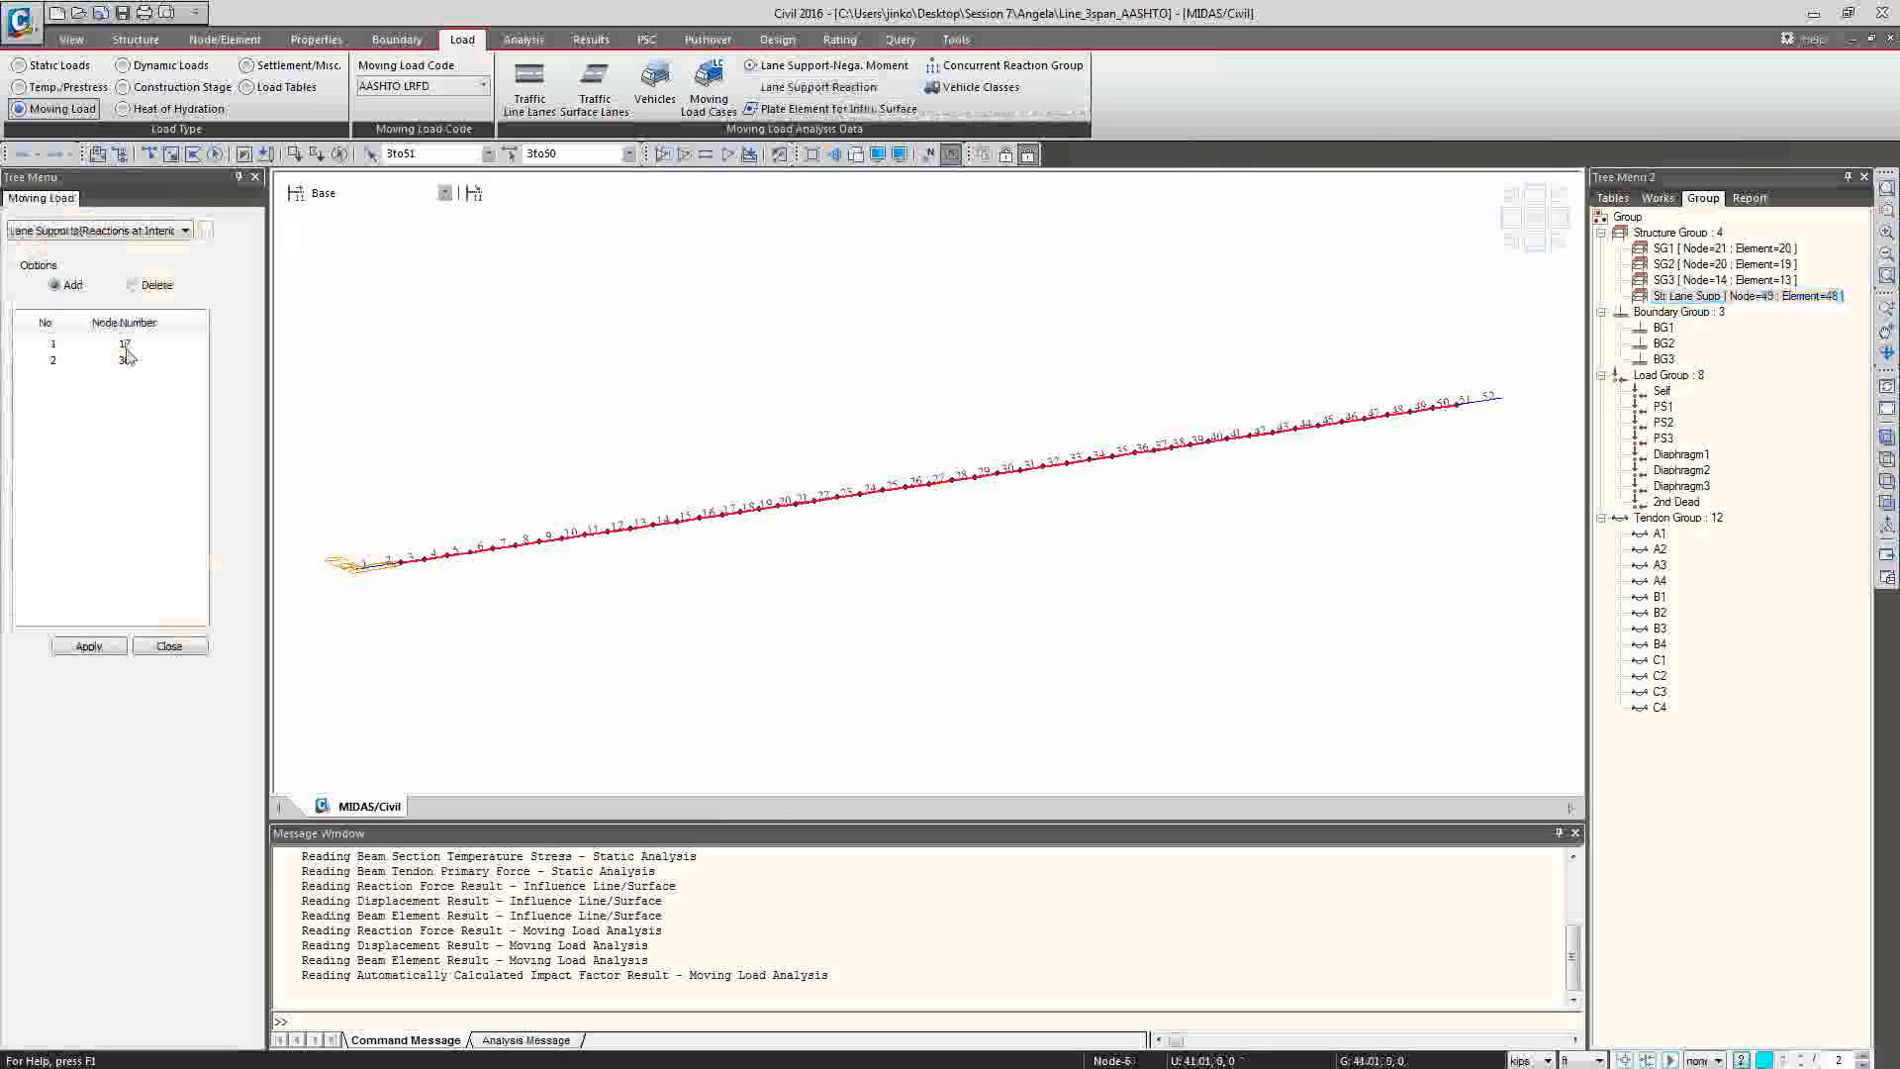
{"action": "left_click", "coordinate": [1657, 198]}
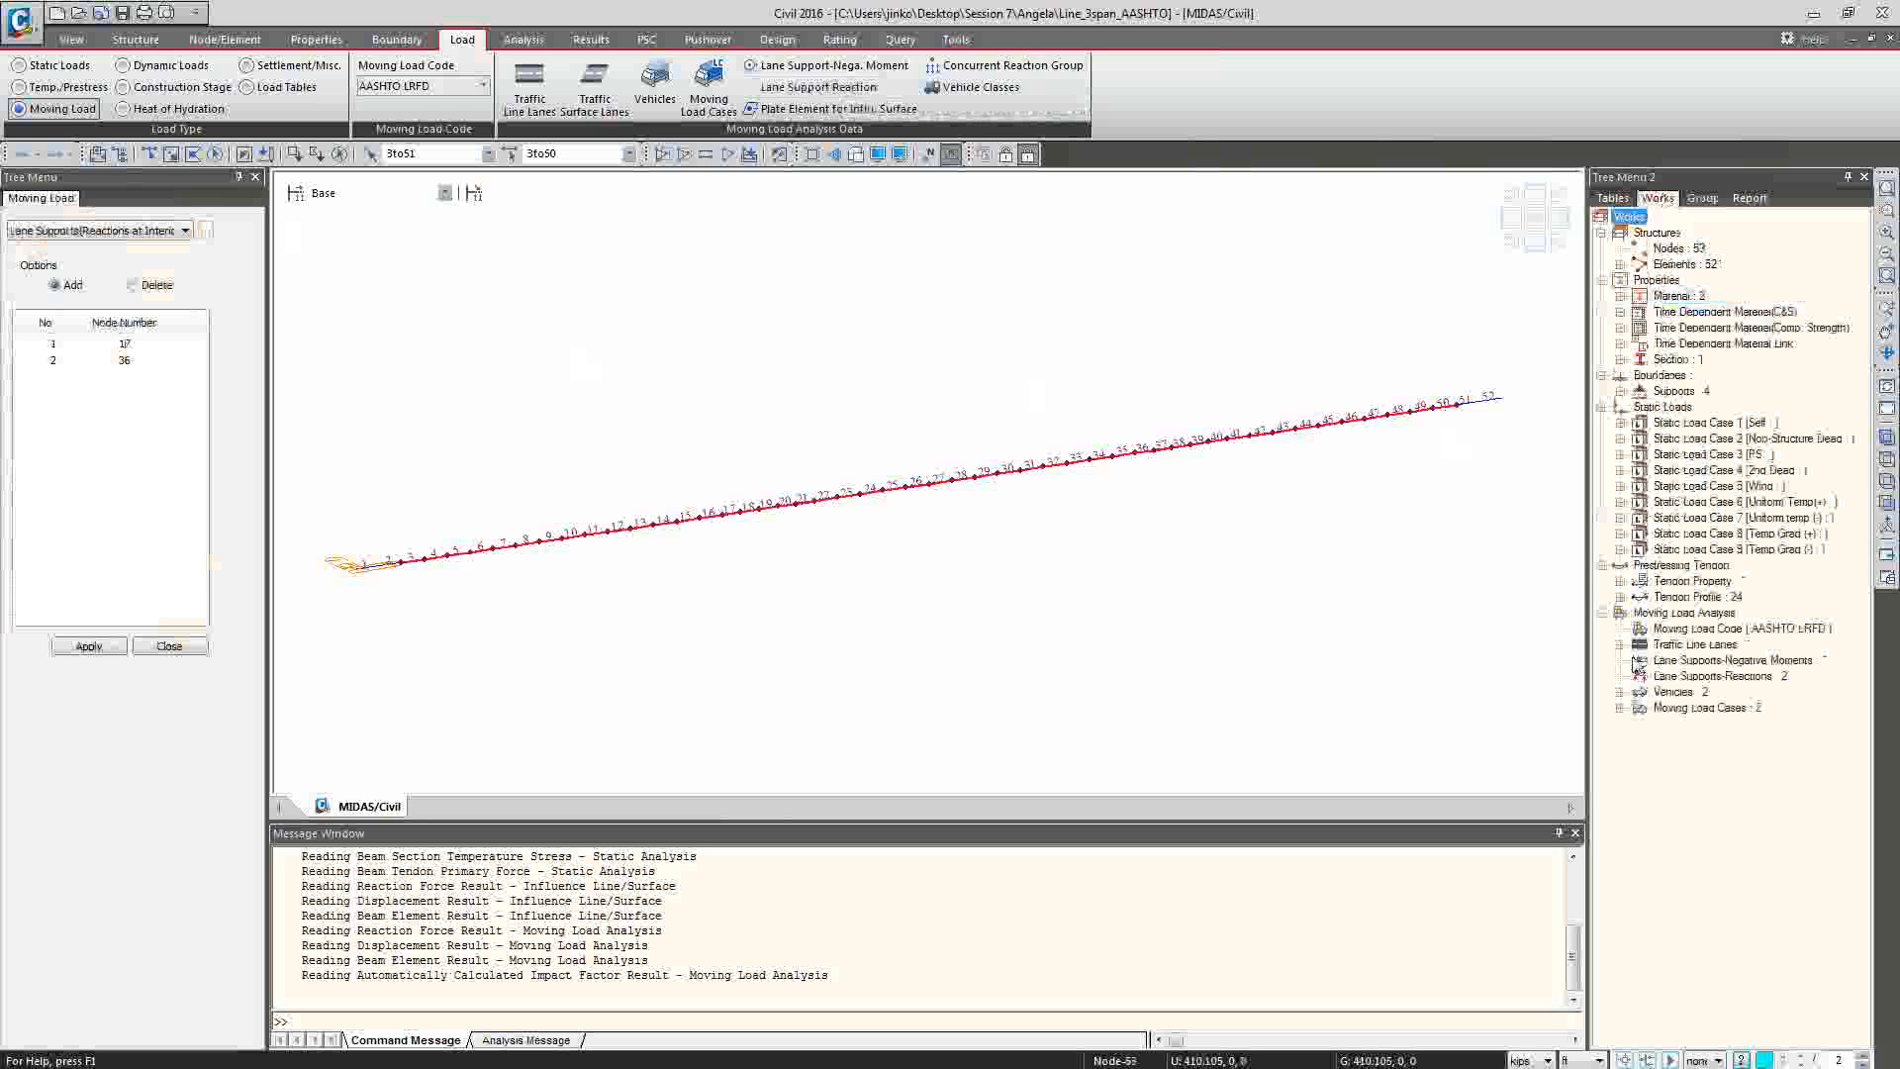
{"action": "left_click", "coordinate": [1682, 677]}
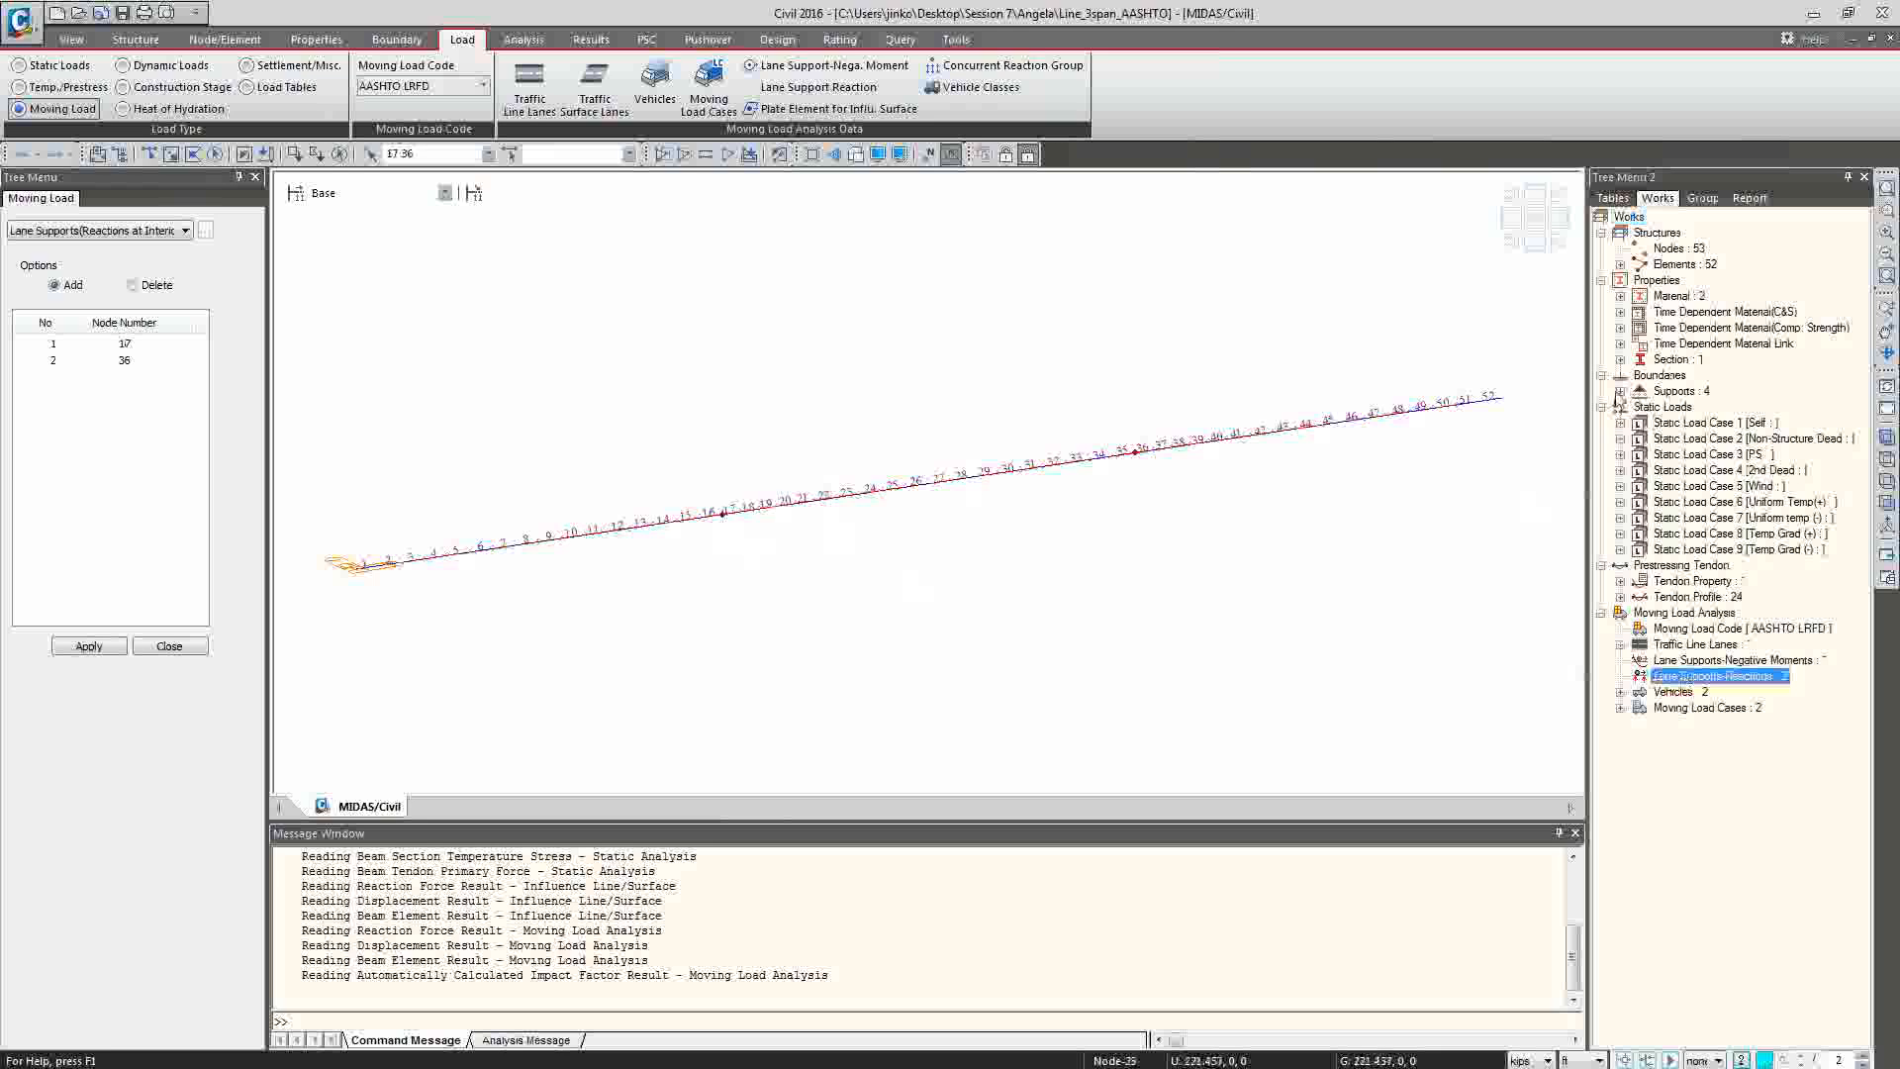
{"action": "left_click", "coordinate": [1620, 391]}
{"action": "left_click", "coordinate": [1718, 407]}
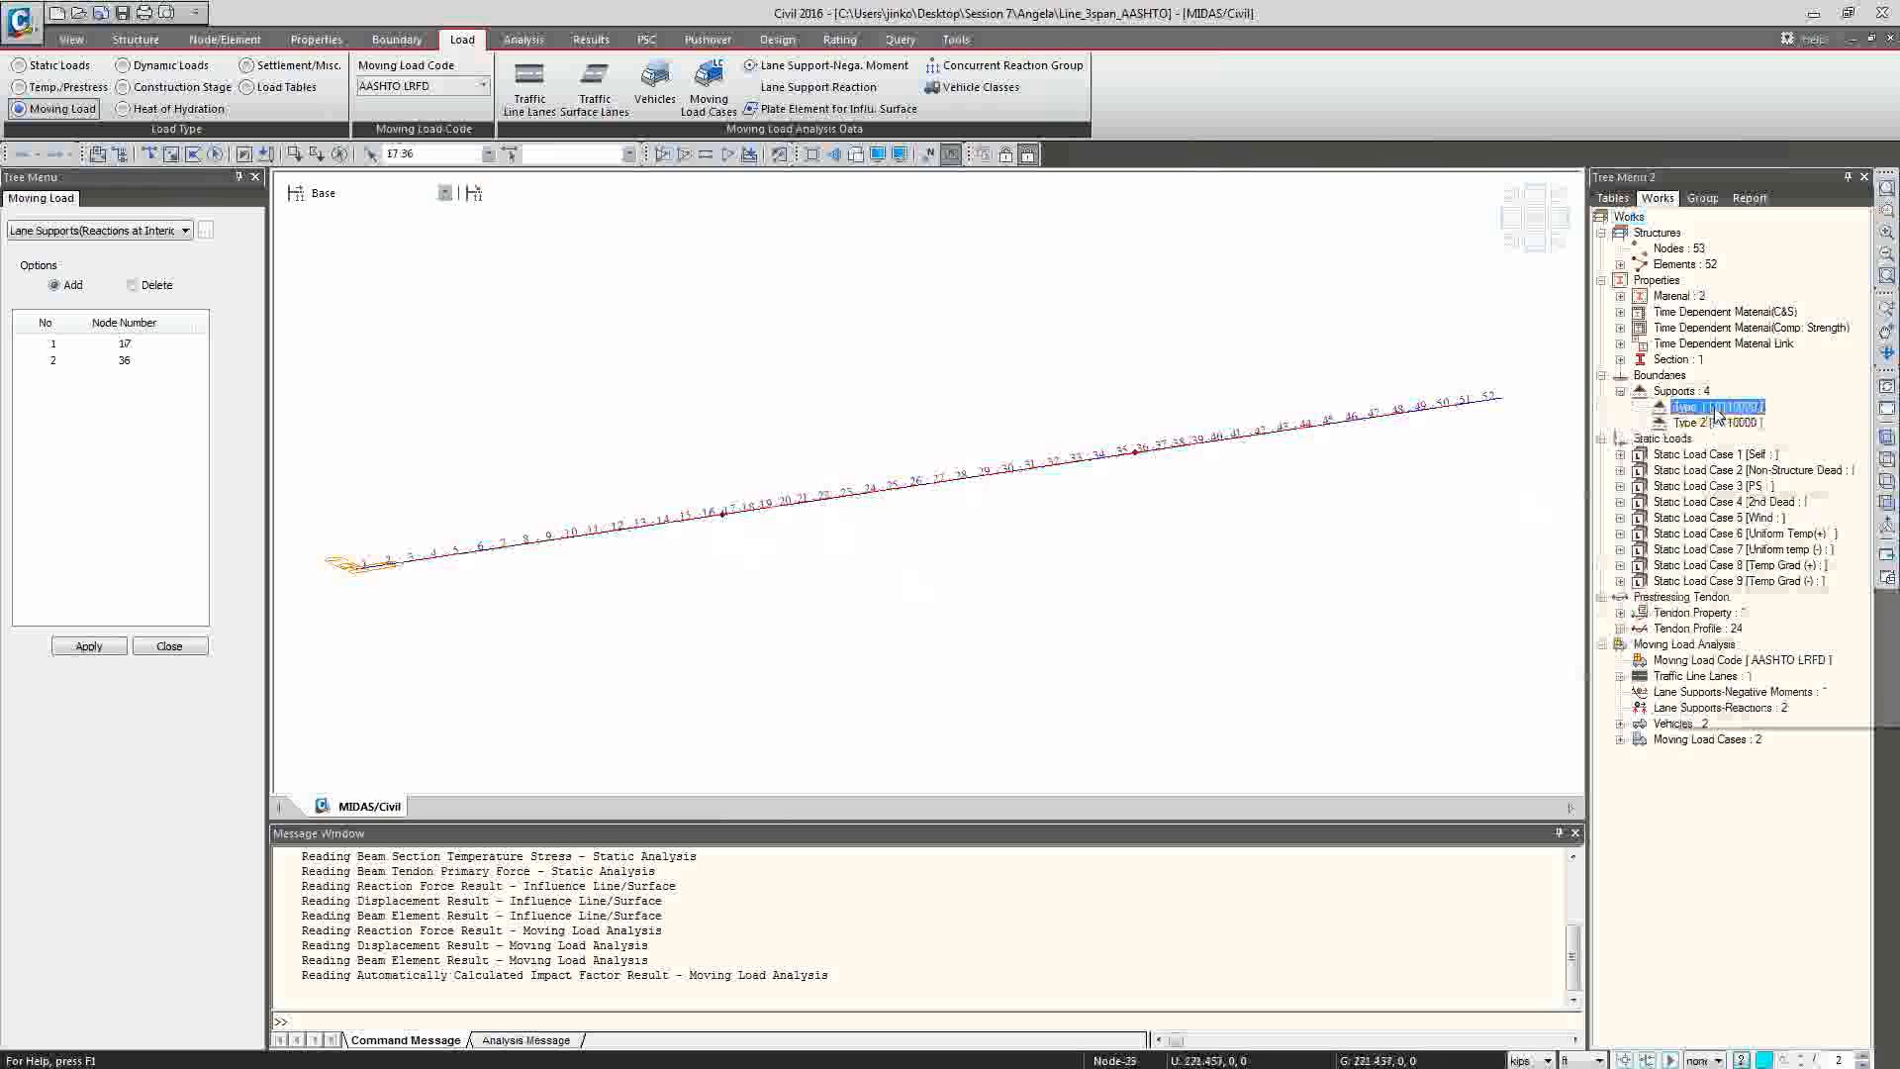
{"action": "right_click", "coordinate": [1683, 407]}
{"action": "left_click", "coordinate": [1722, 670]}
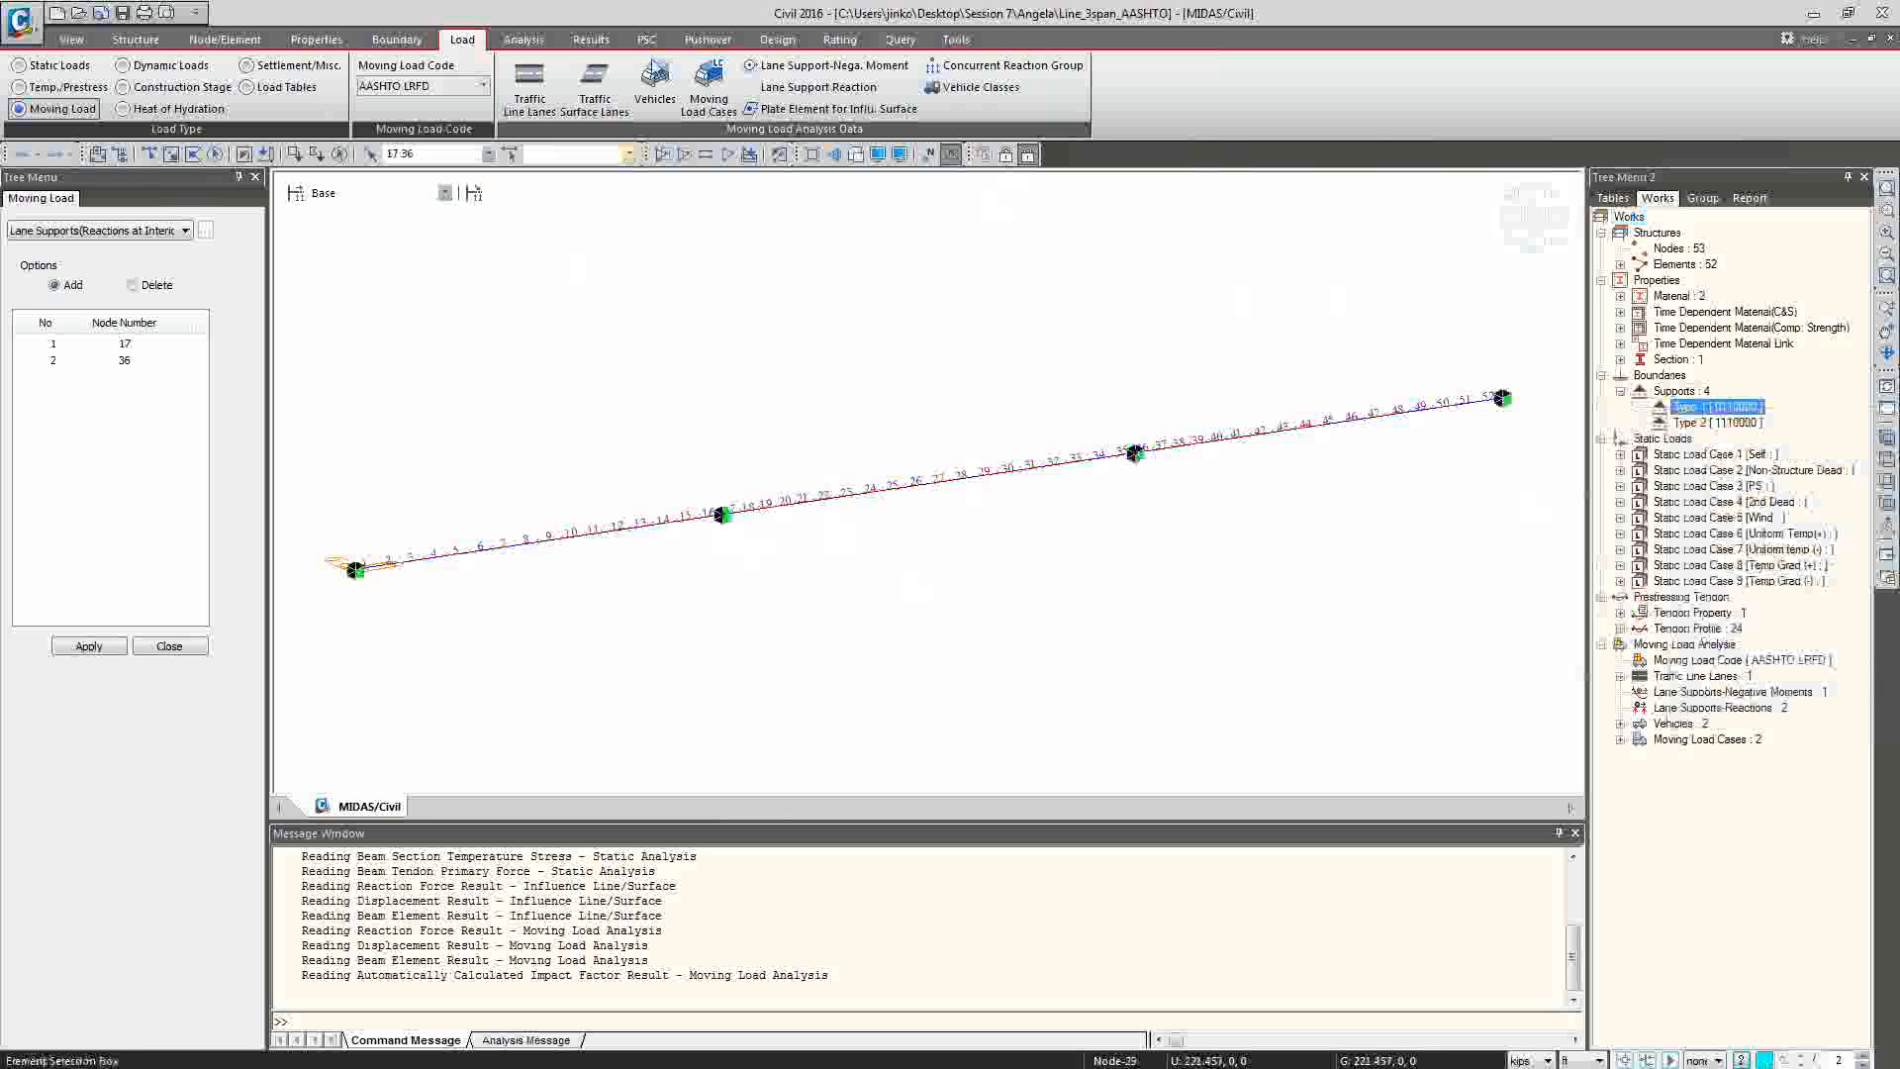
Trace the FZ reaction at key node 17 for the MVmax: ASHT_FTG moving load case.
{"action": "left_click", "coordinate": [590, 40]}
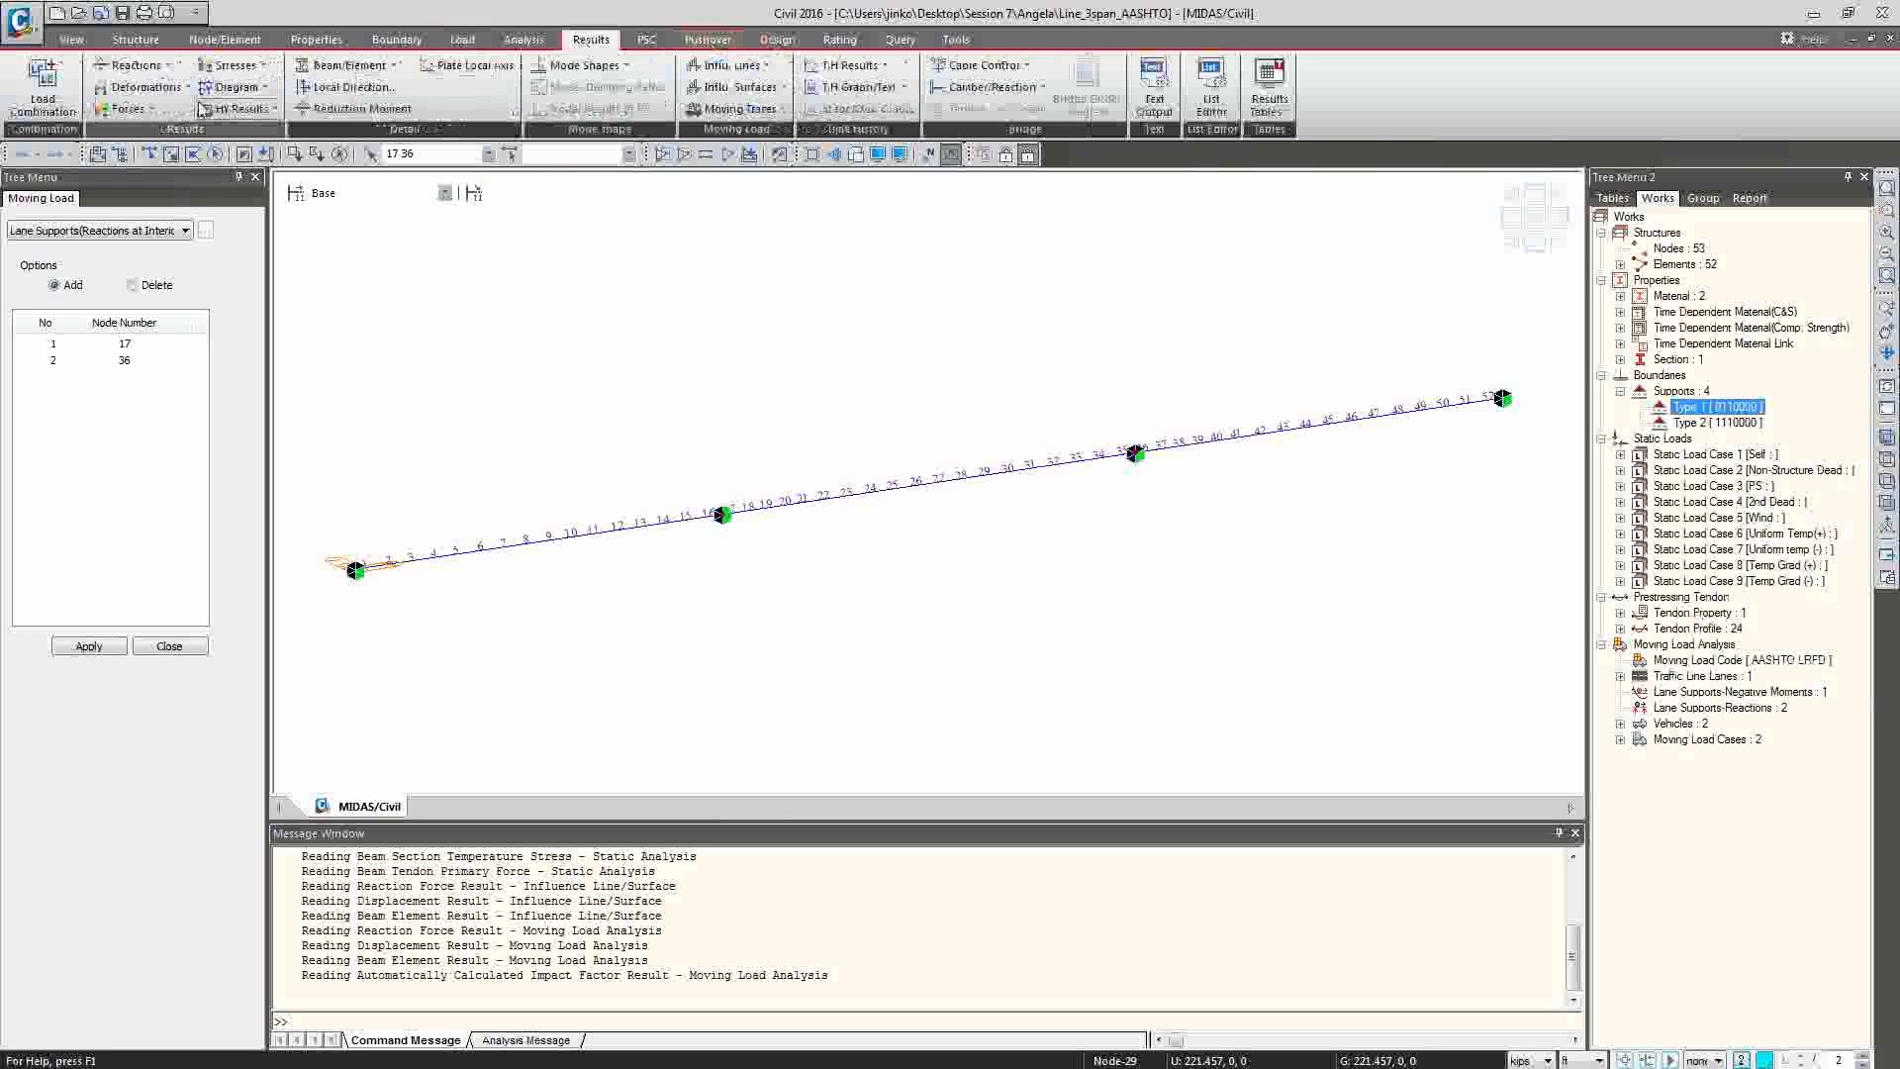
{"action": "left_click", "coordinate": [130, 109]}
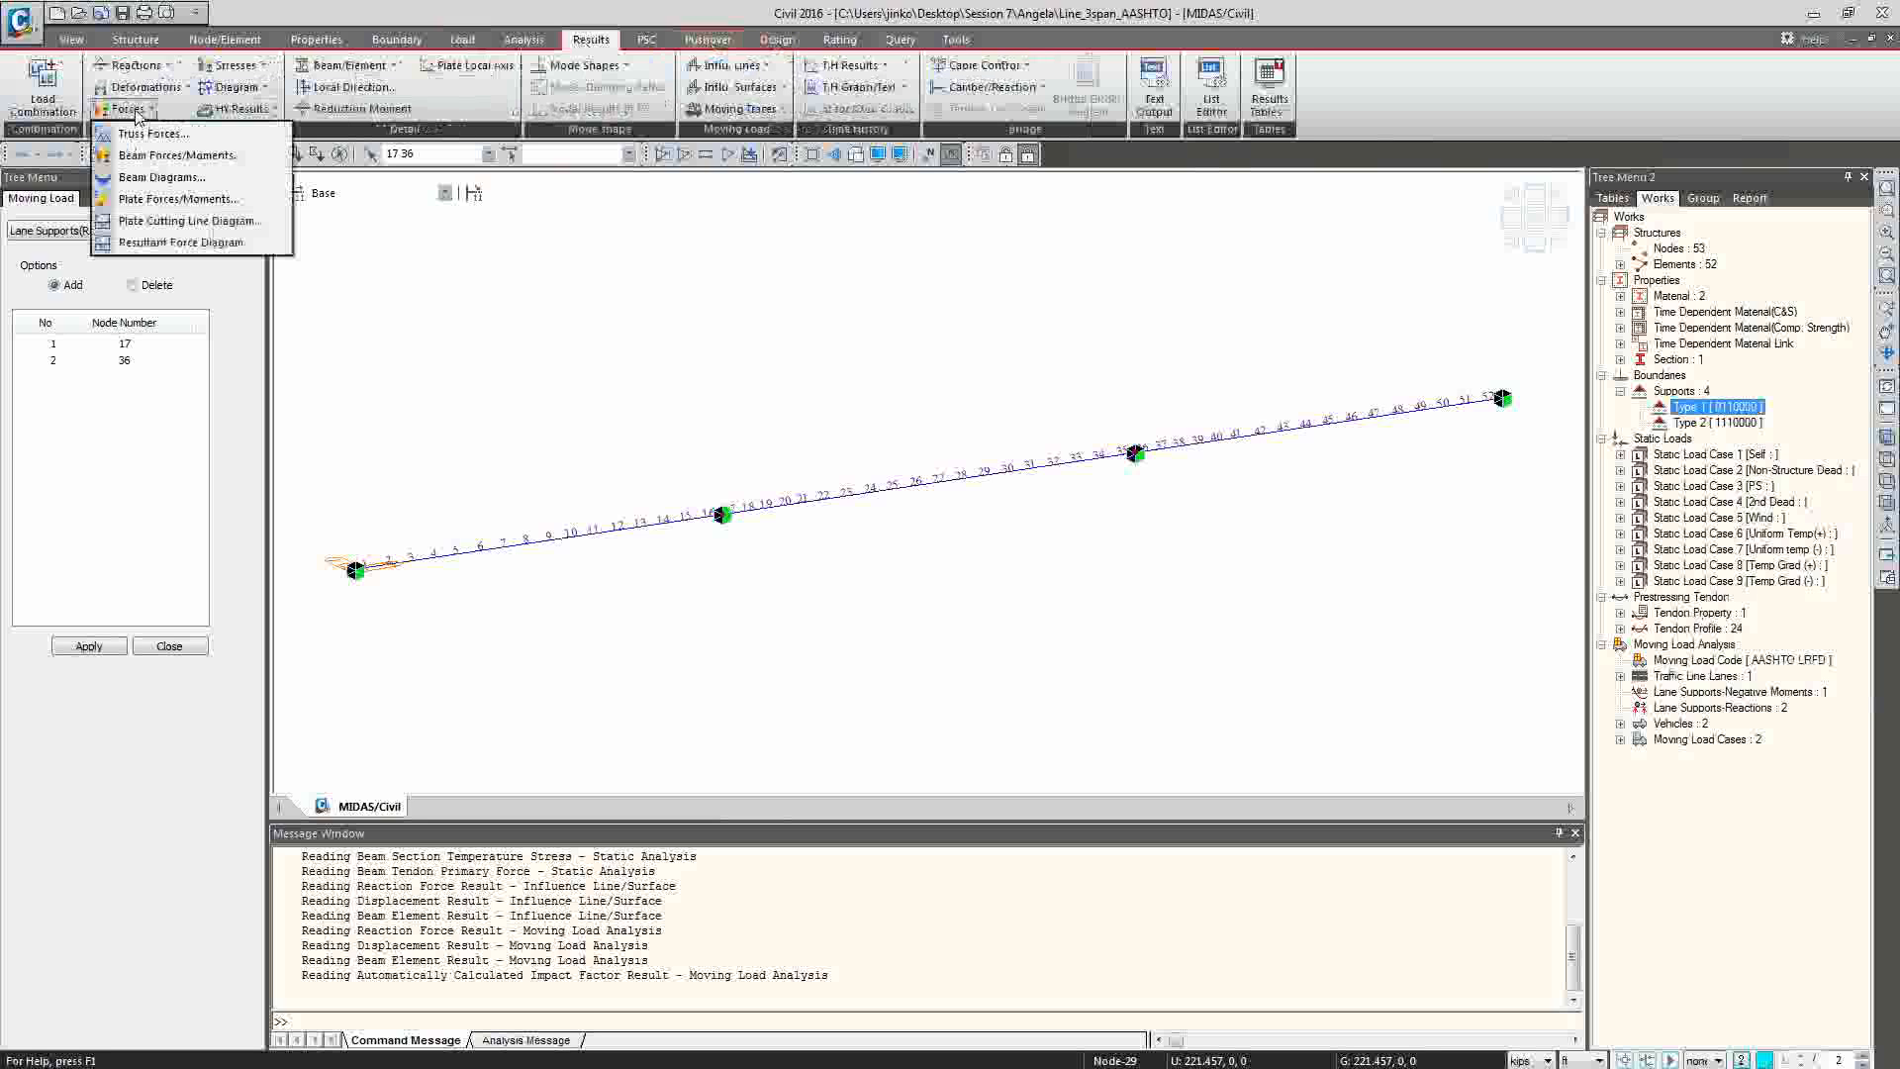
{"action": "left_click", "coordinate": [767, 110]}
{"action": "left_click", "coordinate": [752, 134]}
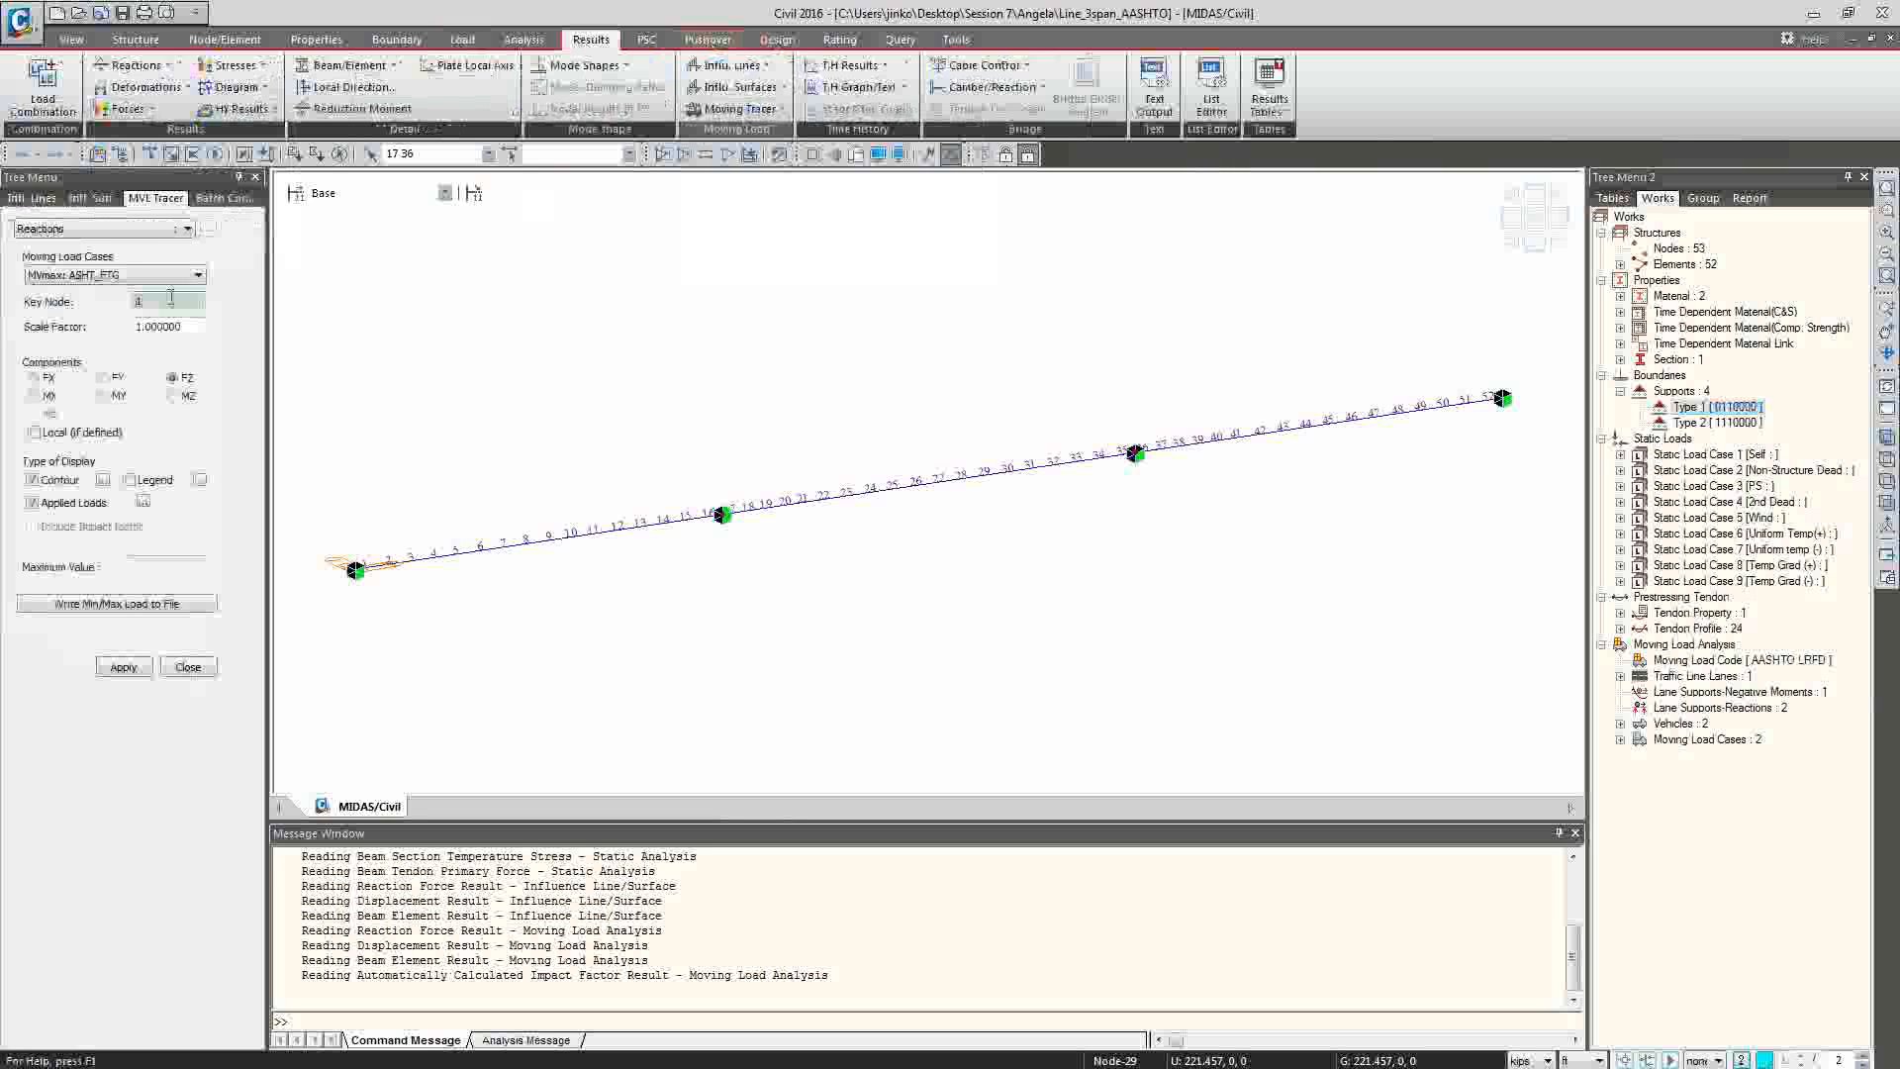
{"action": "left_click", "coordinate": [170, 299]}
{"action": "type", "text": "17"}
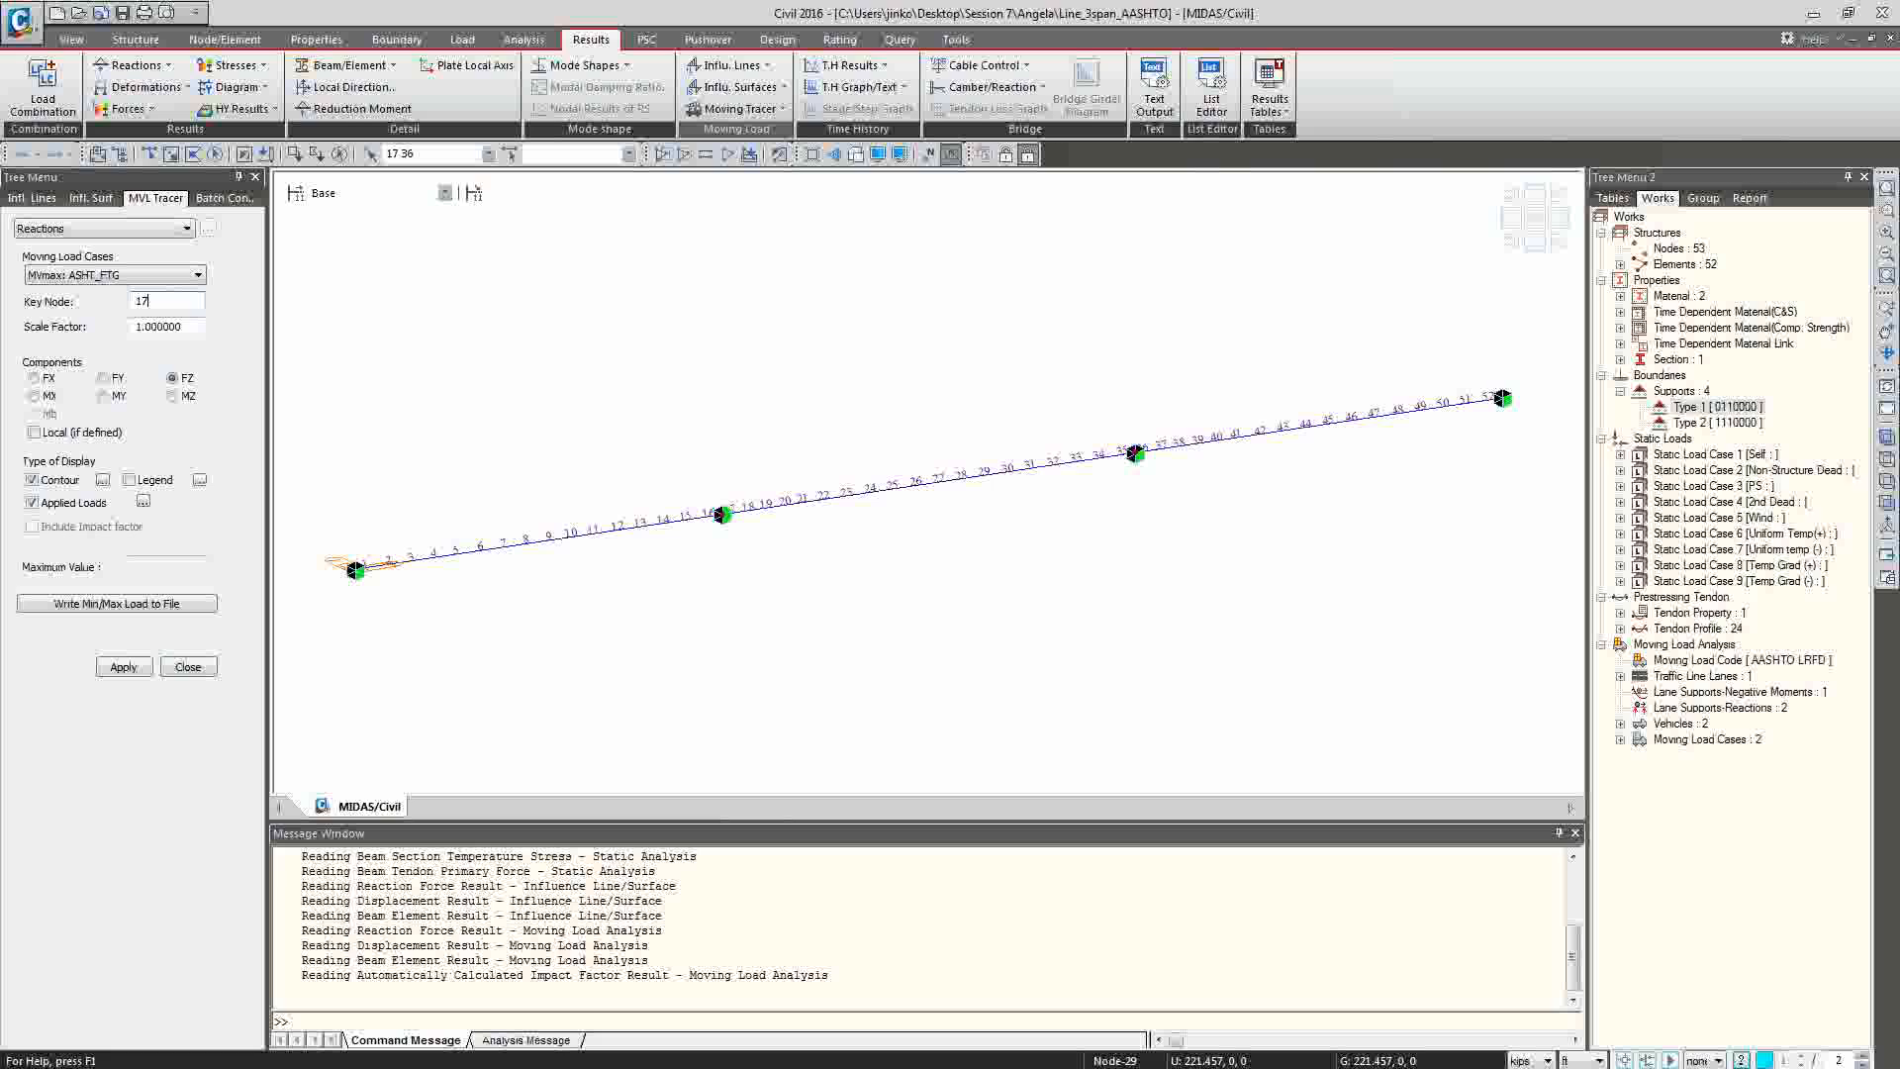
{"action": "left_click", "coordinate": [127, 668]}
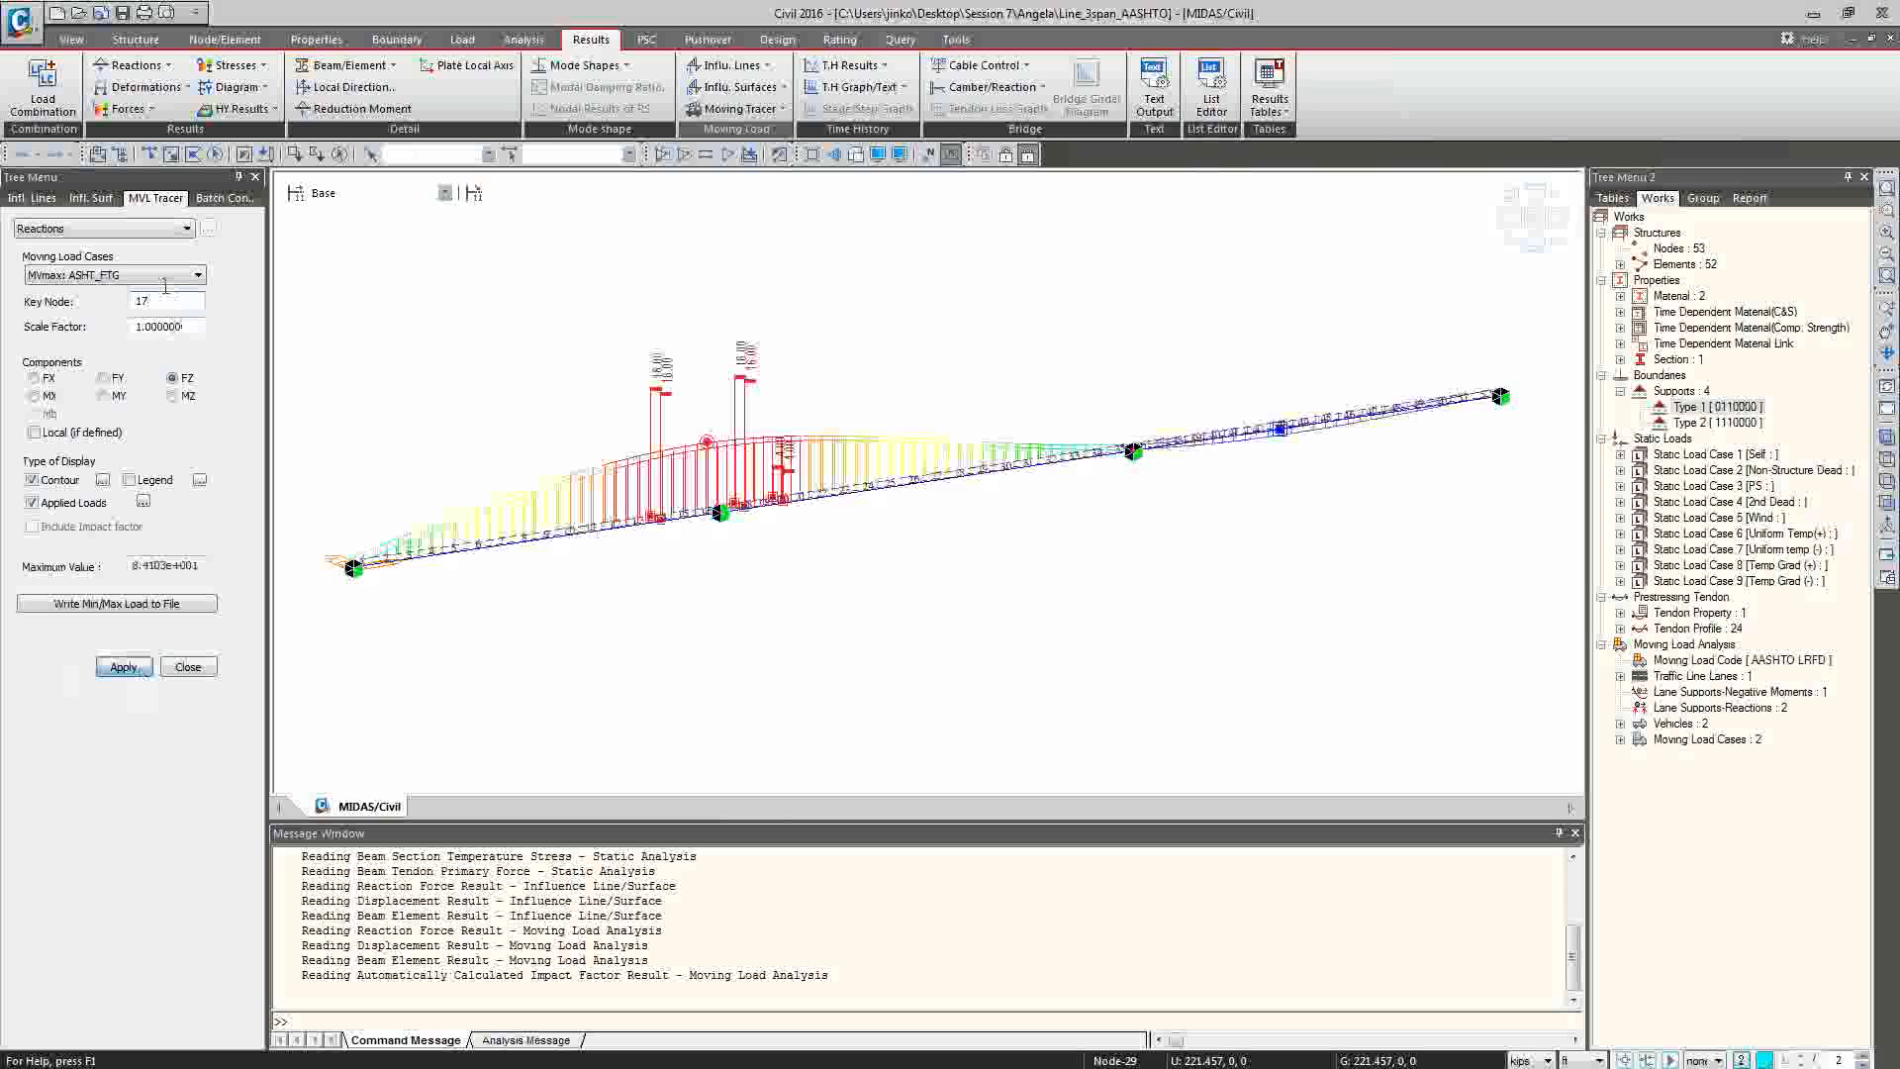
Trace the FZ reaction at node 17 for the MVmax: TRK load case and examine the load positions in elevation.
{"action": "left_click", "coordinate": [113, 274]}
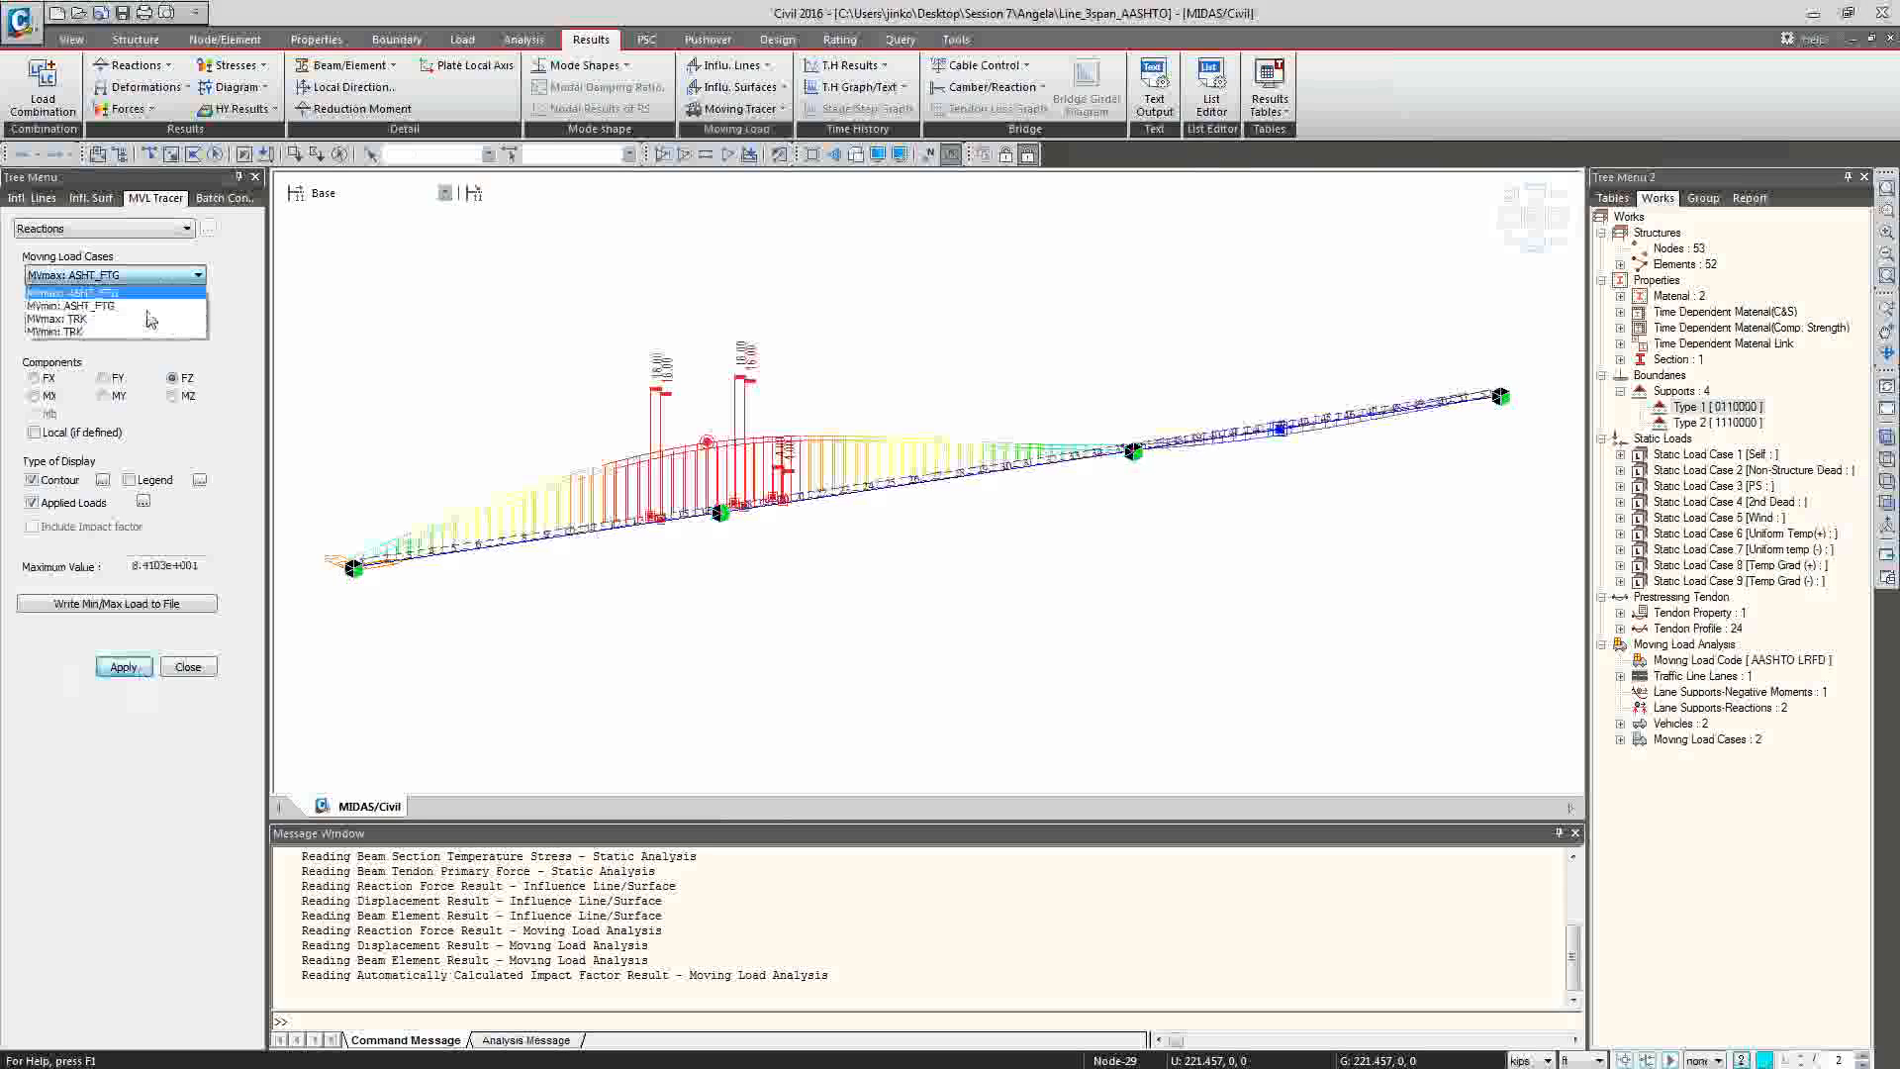
{"action": "left_click", "coordinate": [99, 299]}
{"action": "left_click", "coordinate": [123, 665]}
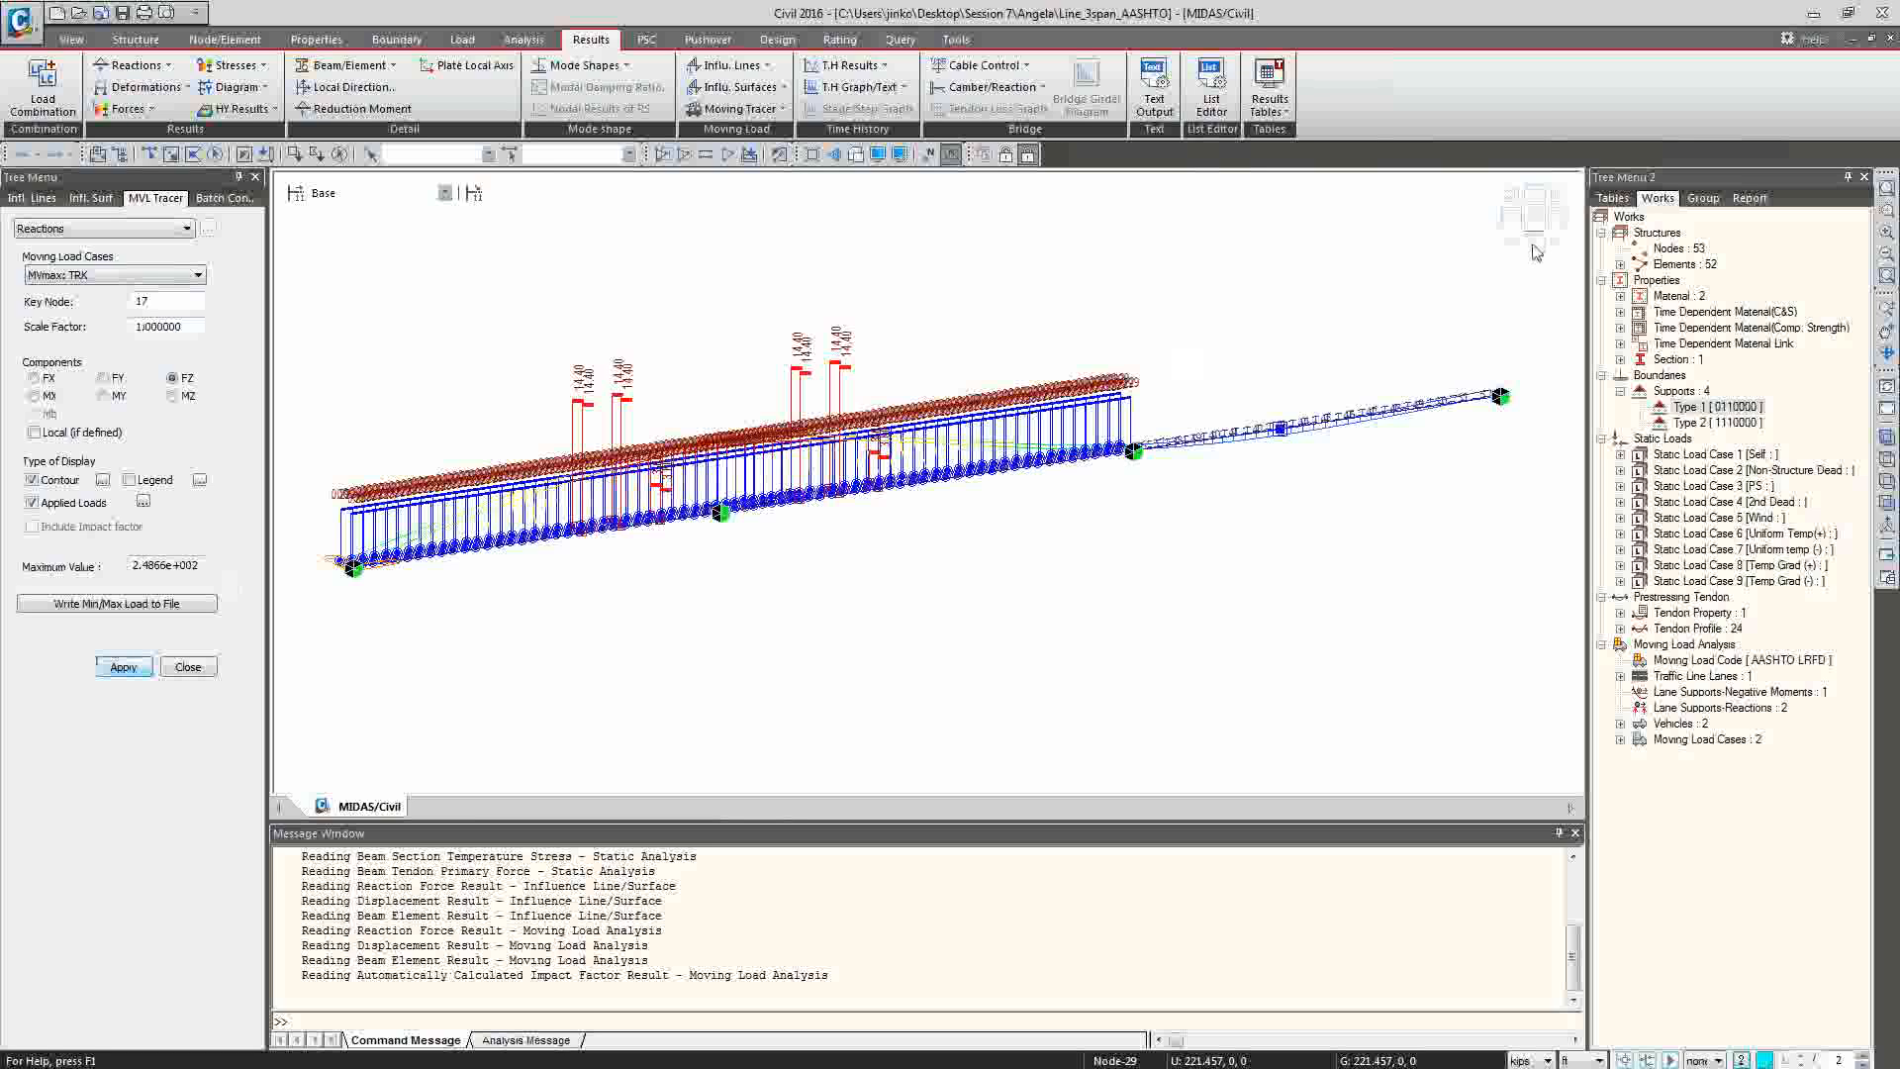
{"action": "left_click", "coordinate": [1534, 219]}
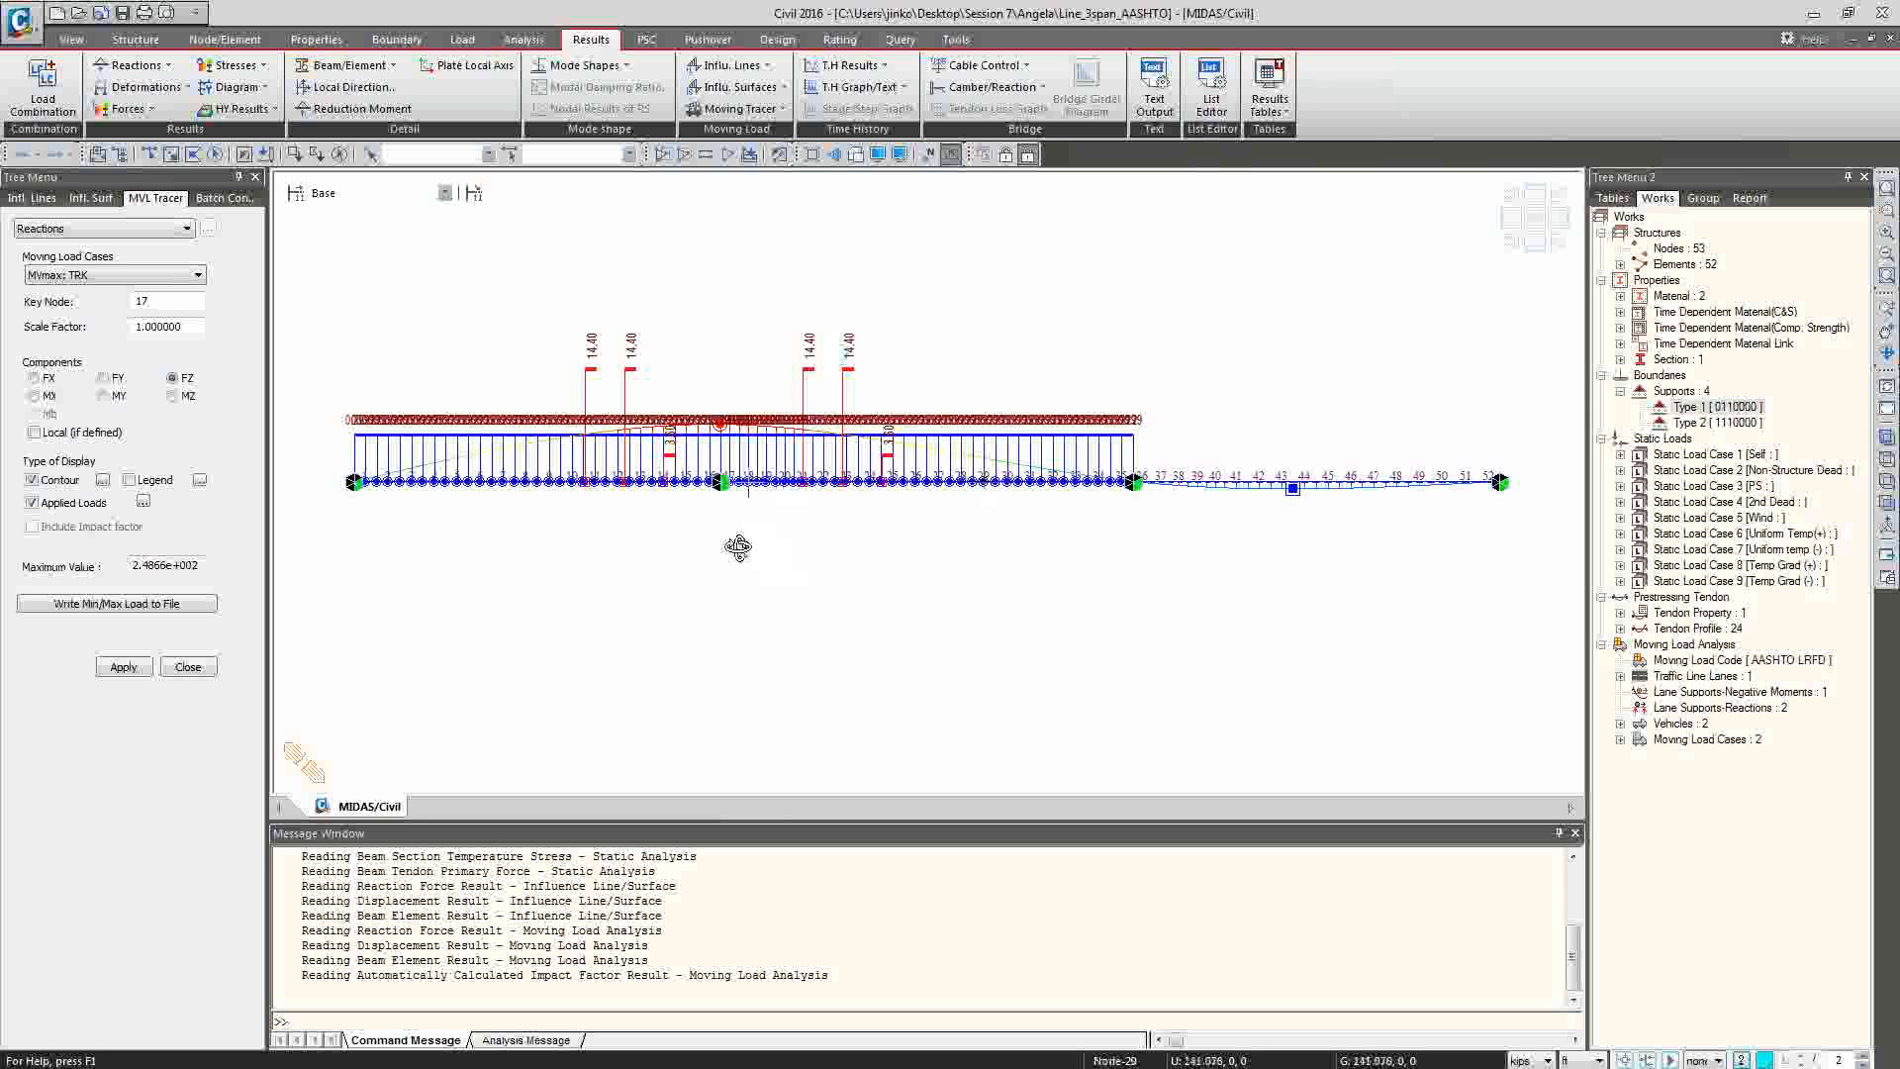
{"action": "middle_click_drag", "start_coordinate": [729, 544], "coordinate": [745, 596], "text": "ctrl"}
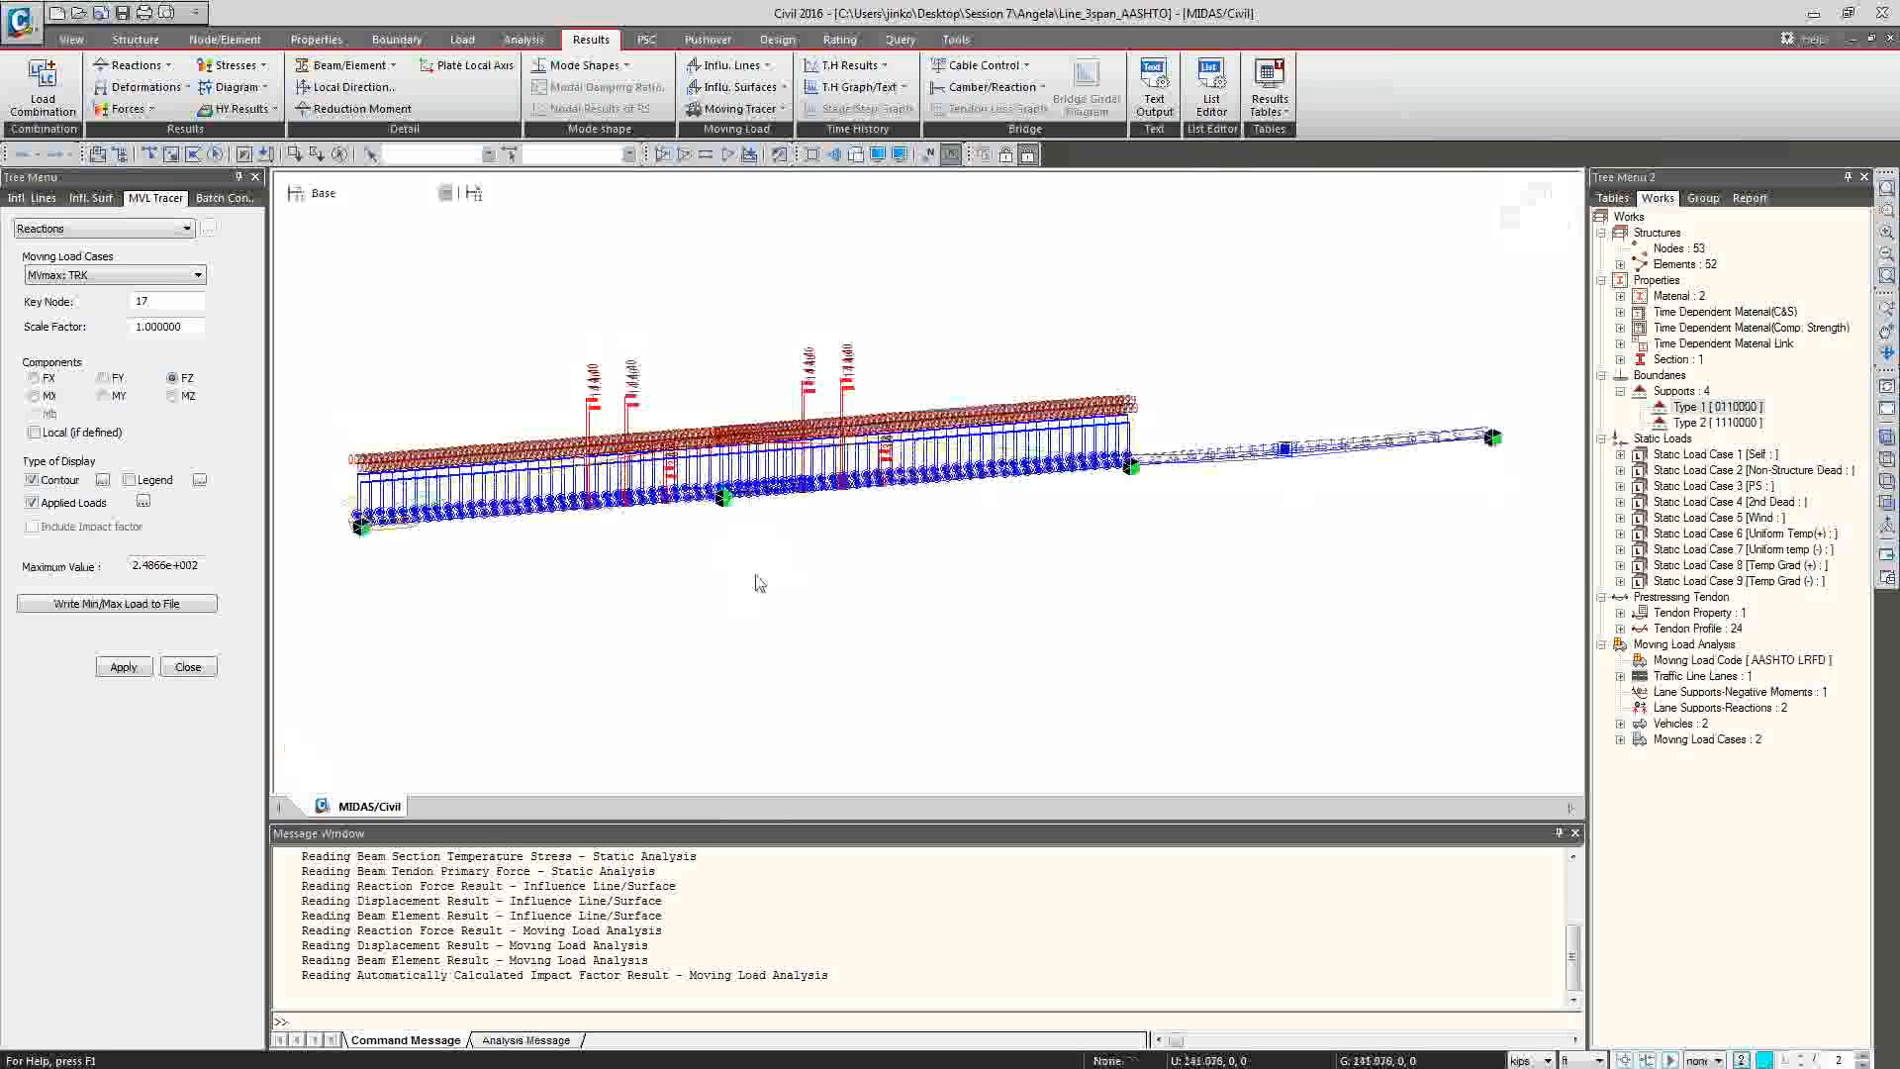
{"action": "left_click", "coordinate": [1532, 246]}
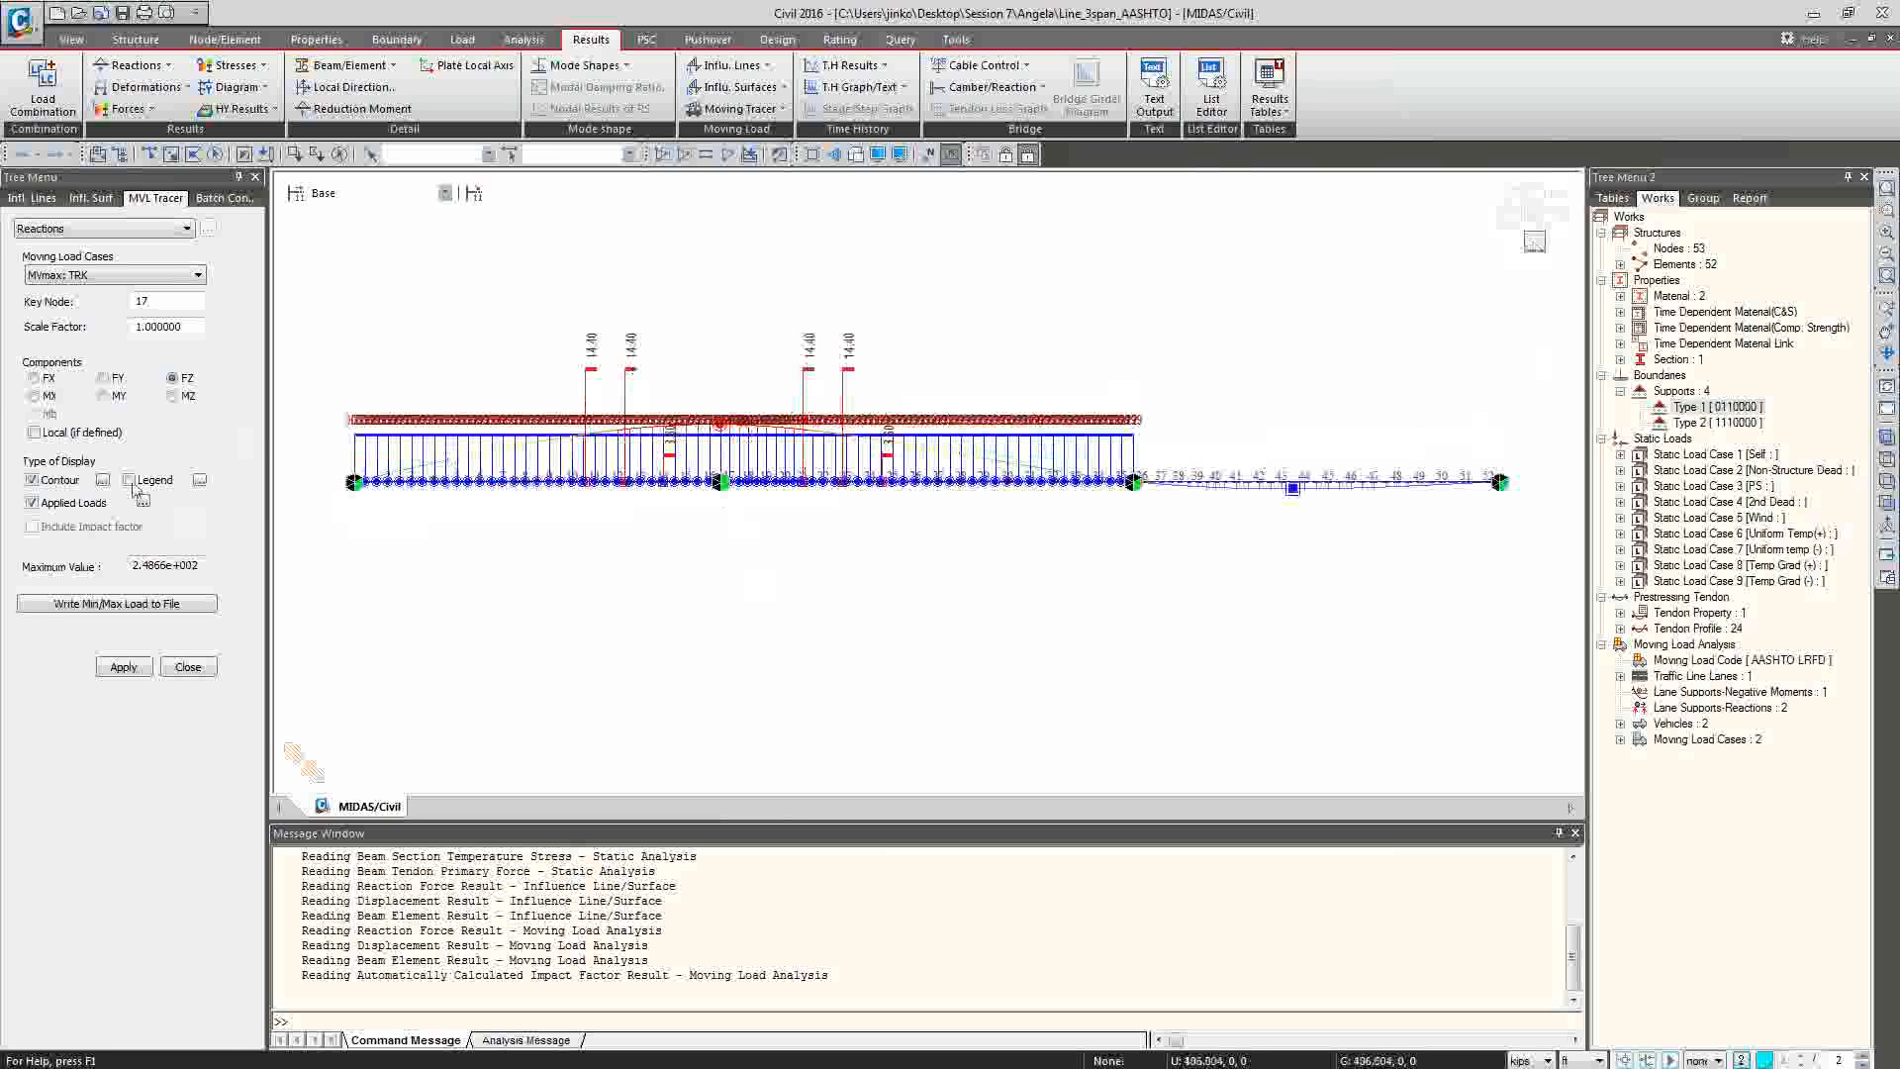
Turn on the legend and turn off the load values in the moving load tracer display.
{"action": "left_click", "coordinate": [122, 668]}
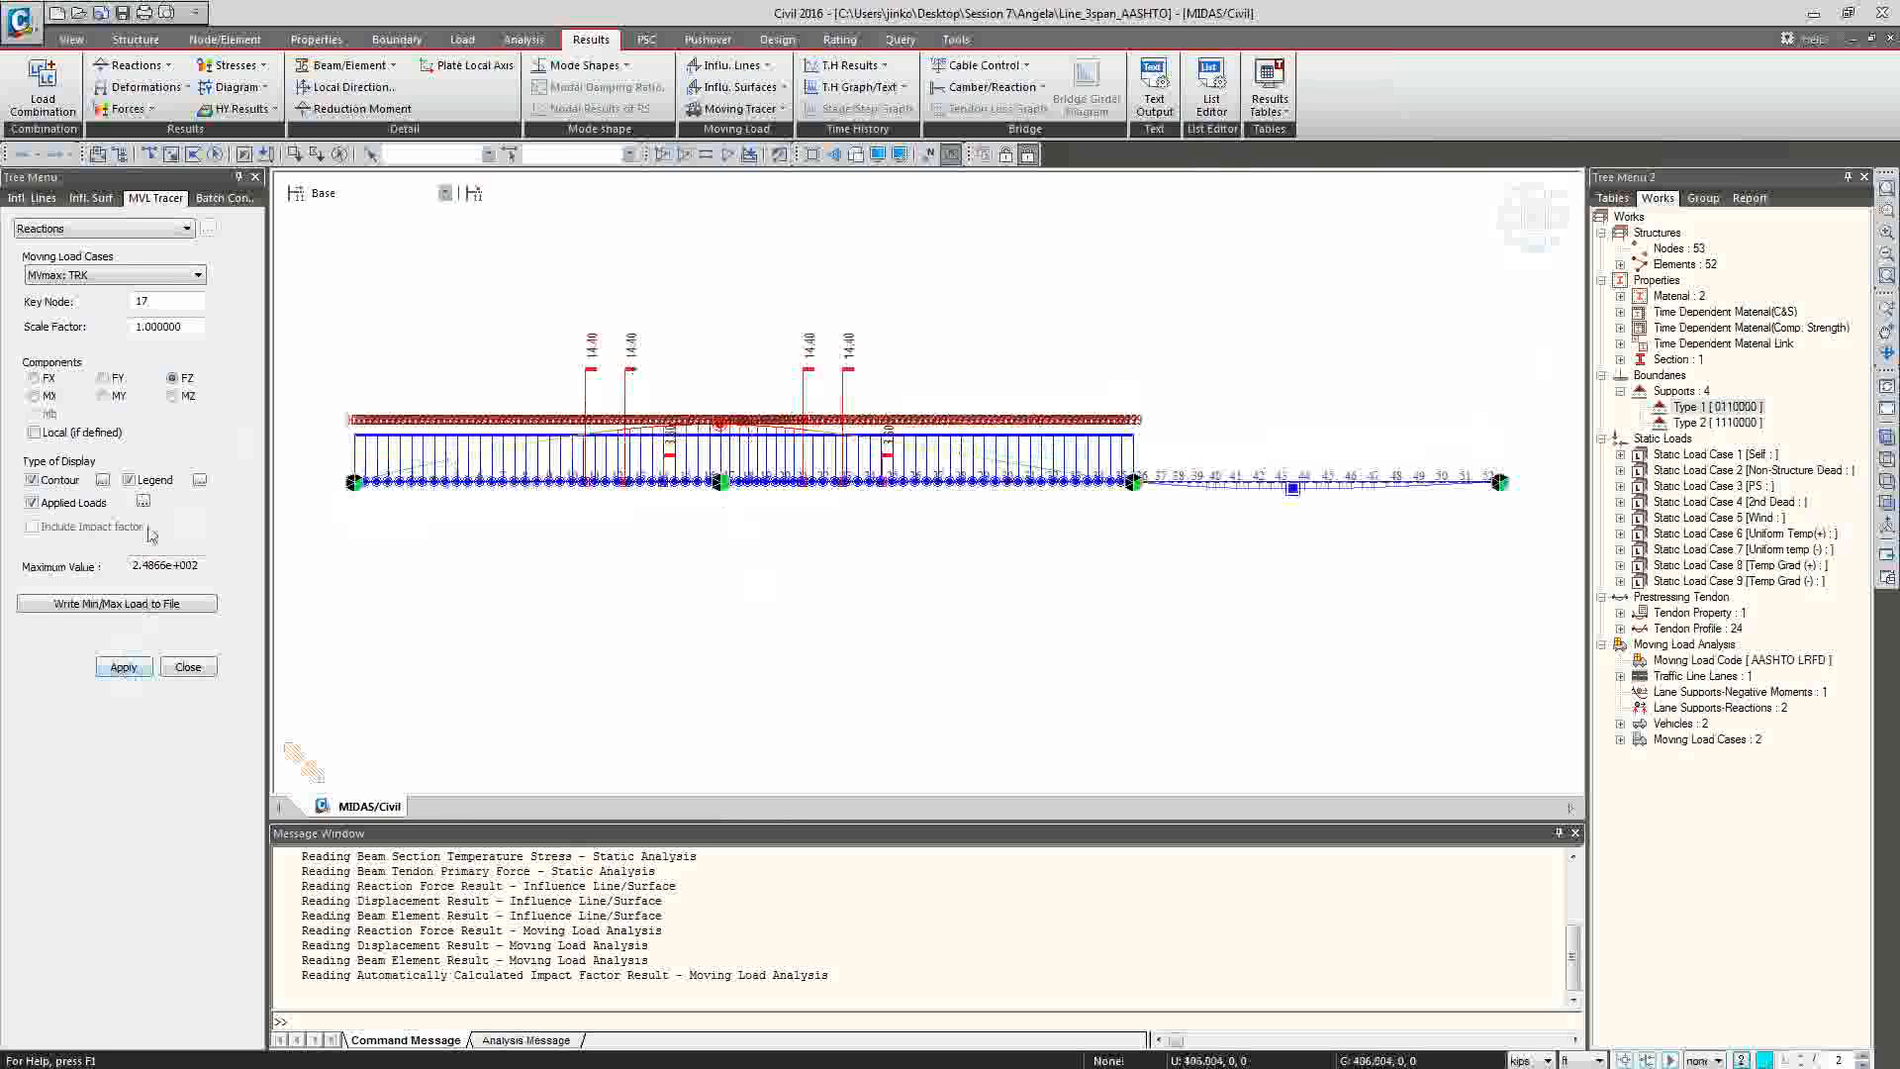
{"action": "left_click", "coordinate": [144, 502]}
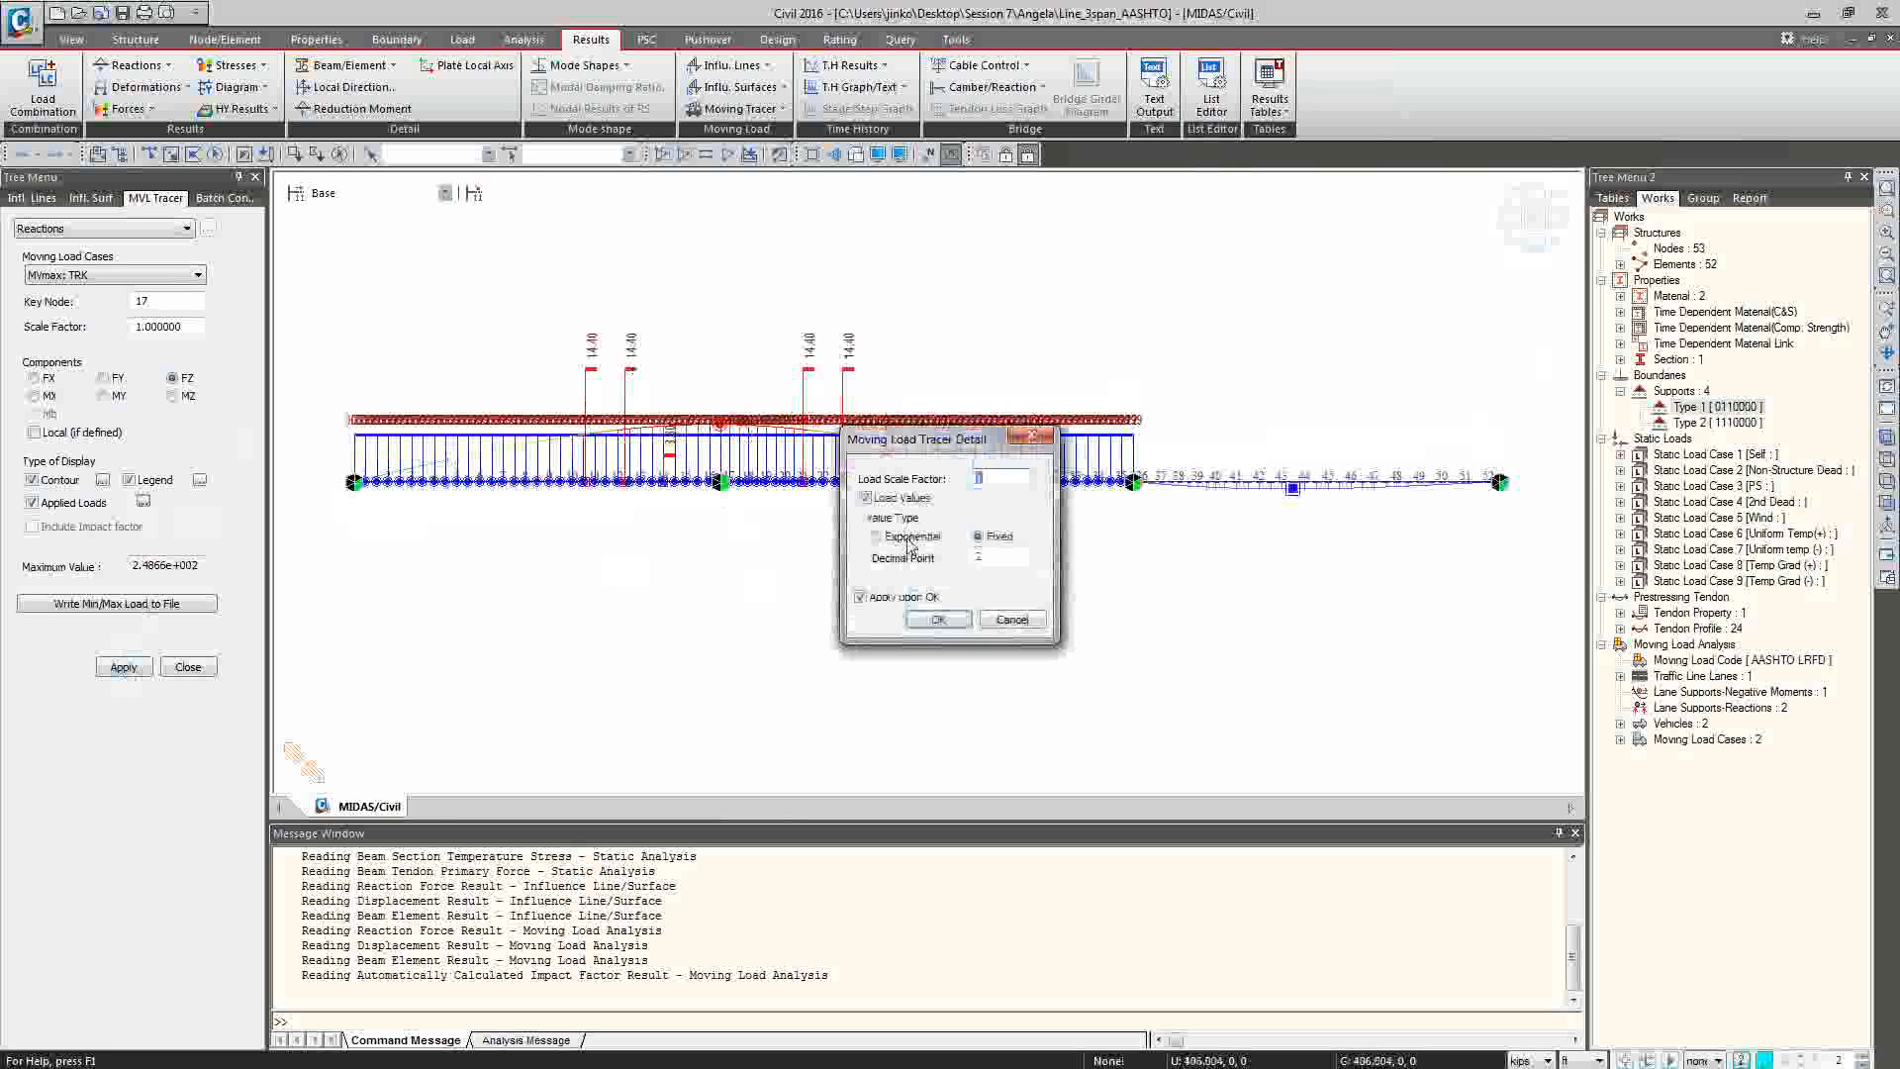
{"action": "left_click", "coordinate": [937, 620]}
{"action": "left_click", "coordinate": [123, 667]}
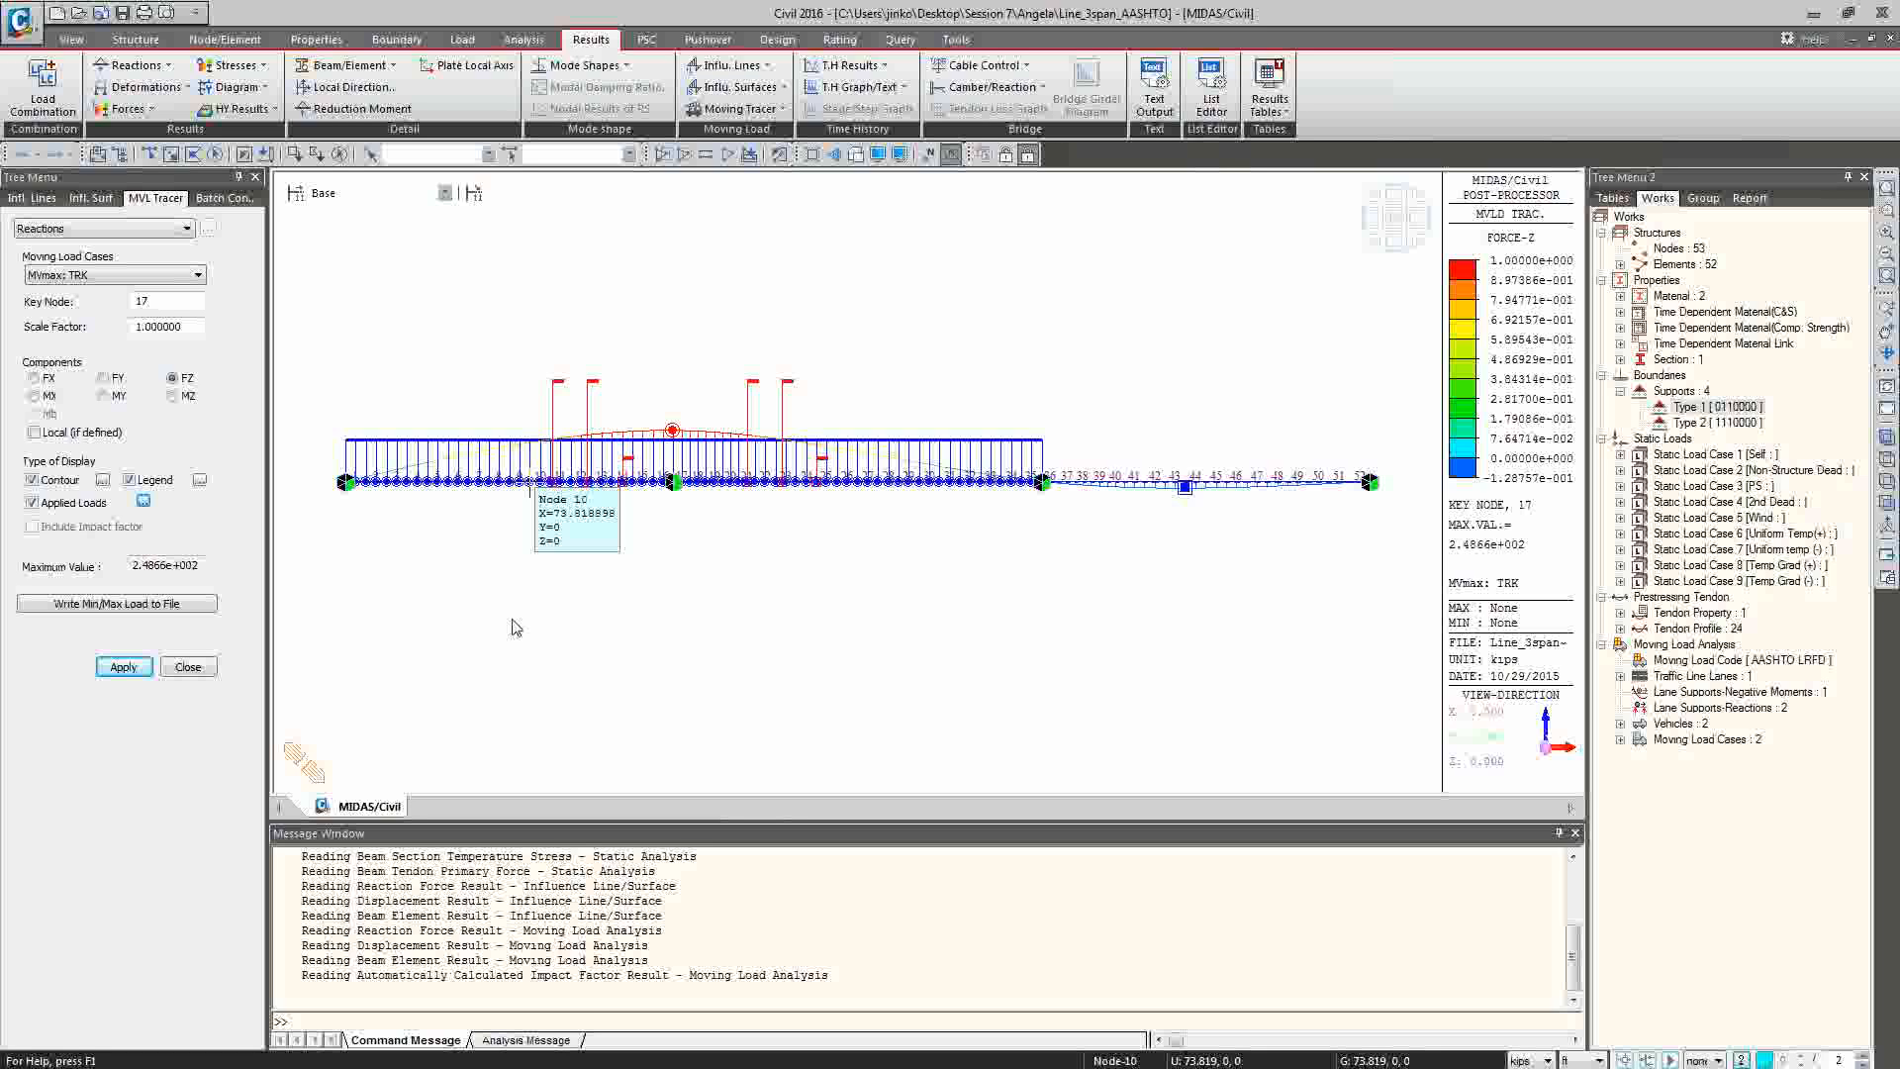
Examine the Cross Beam vehicular load distribution option in a new traffic line lane definition, and close the definition without saving a lane.
{"action": "left_click", "coordinate": [457, 43]}
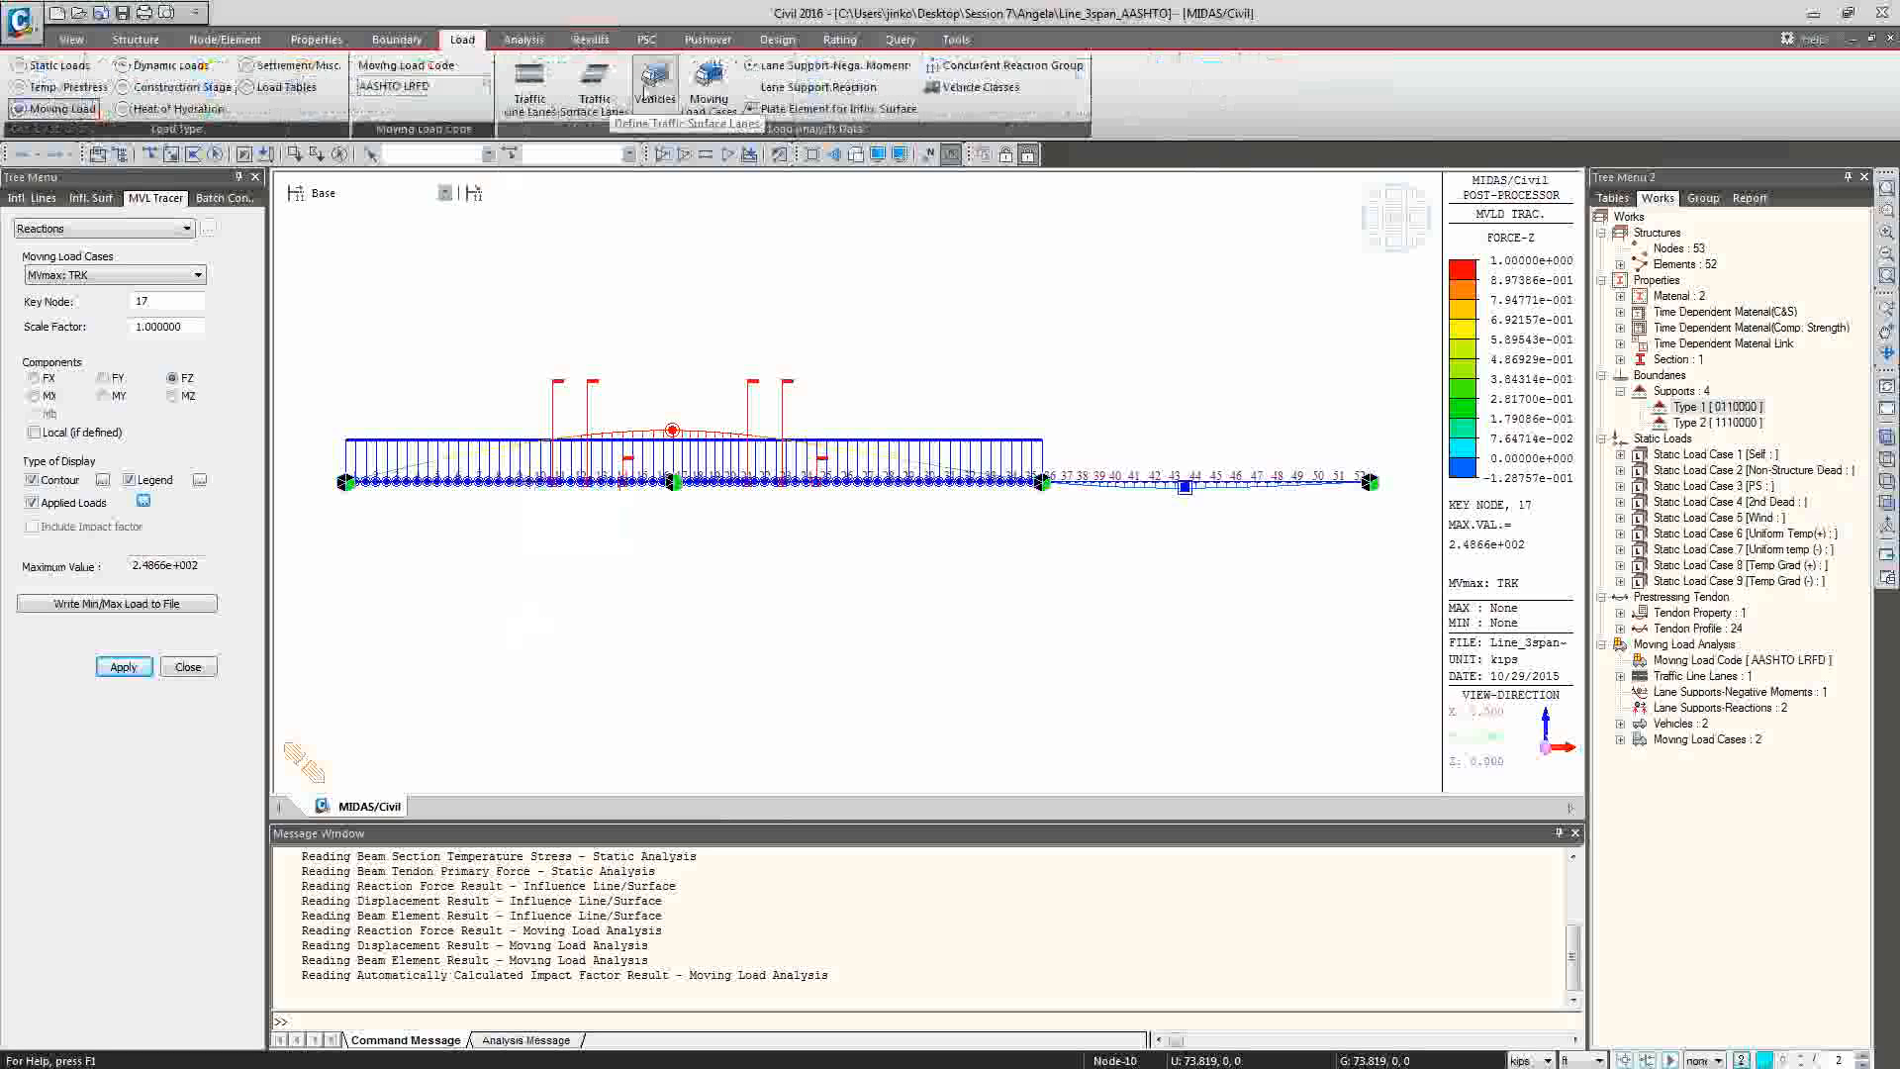
{"action": "left_click", "coordinate": [519, 109]}
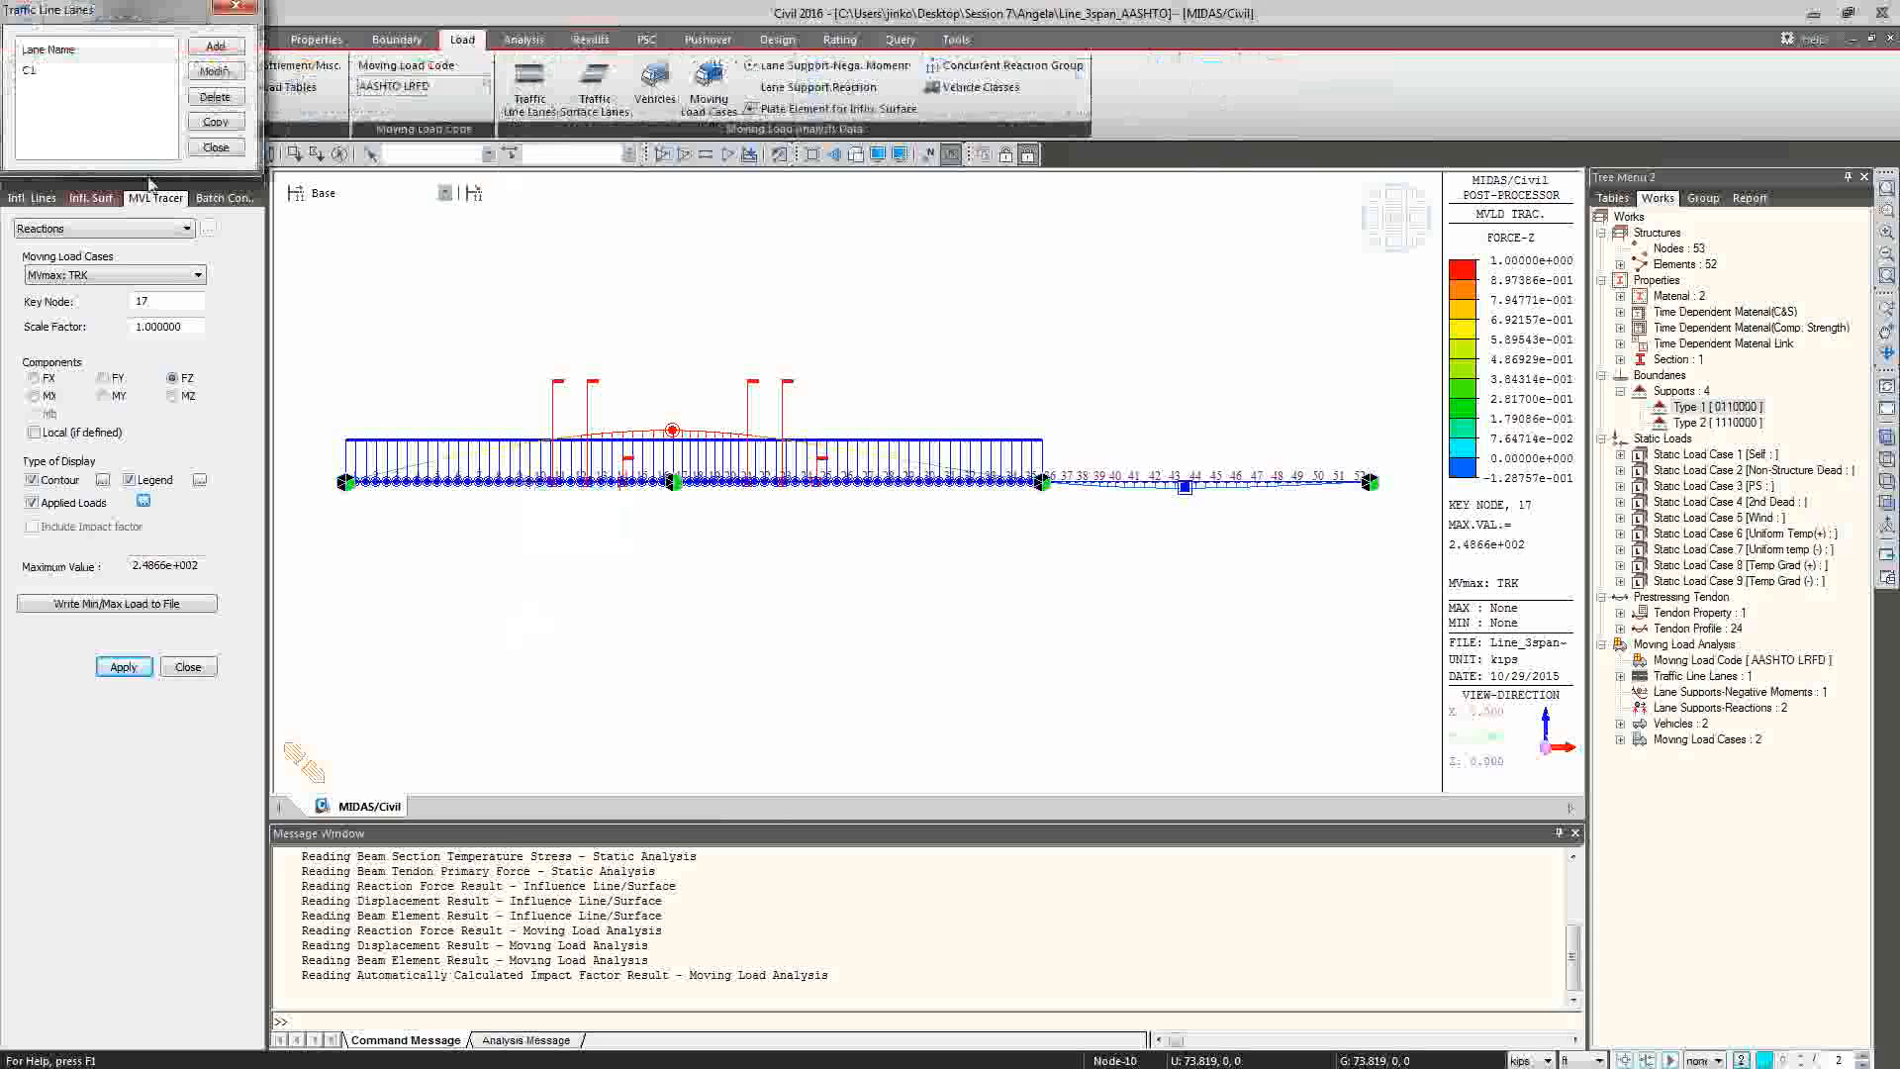
{"action": "left_click", "coordinate": [203, 41]}
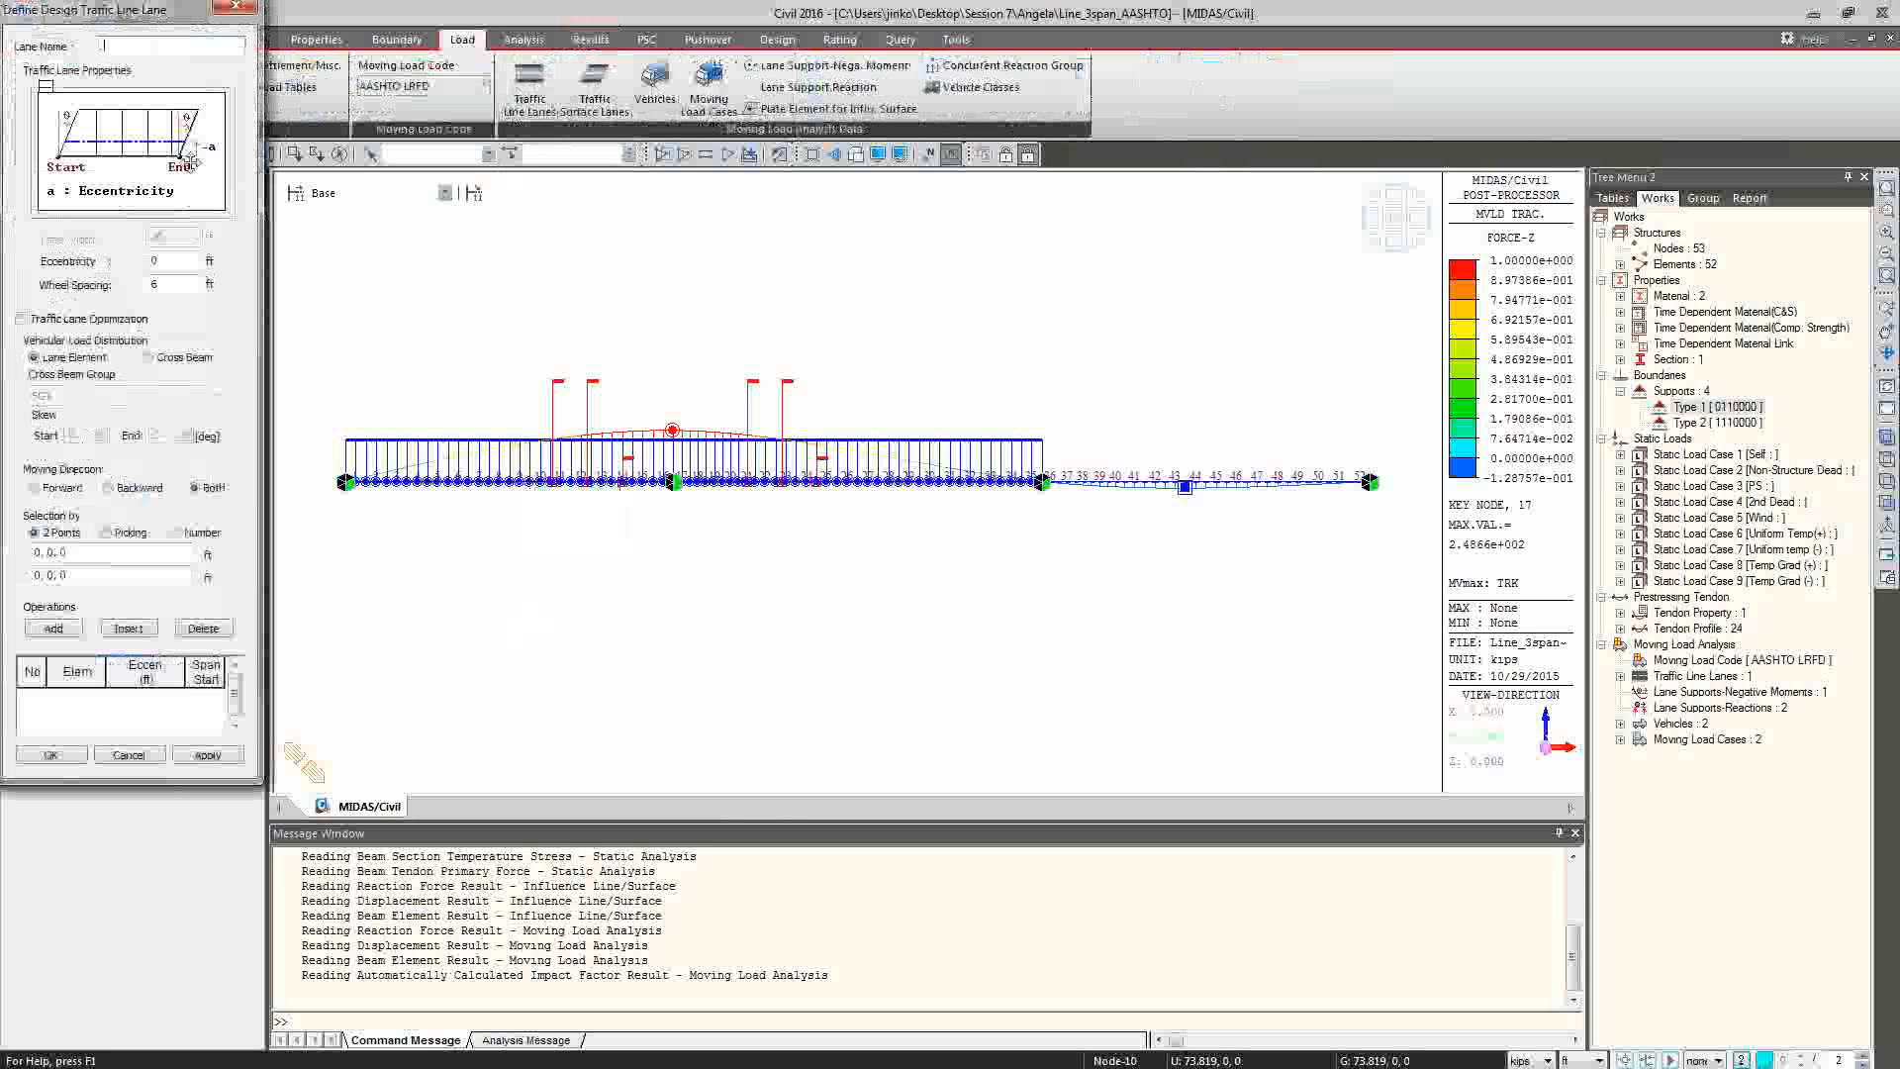
{"action": "left_click_drag", "start_coordinate": [236, 122], "coordinate": [330, 257]}
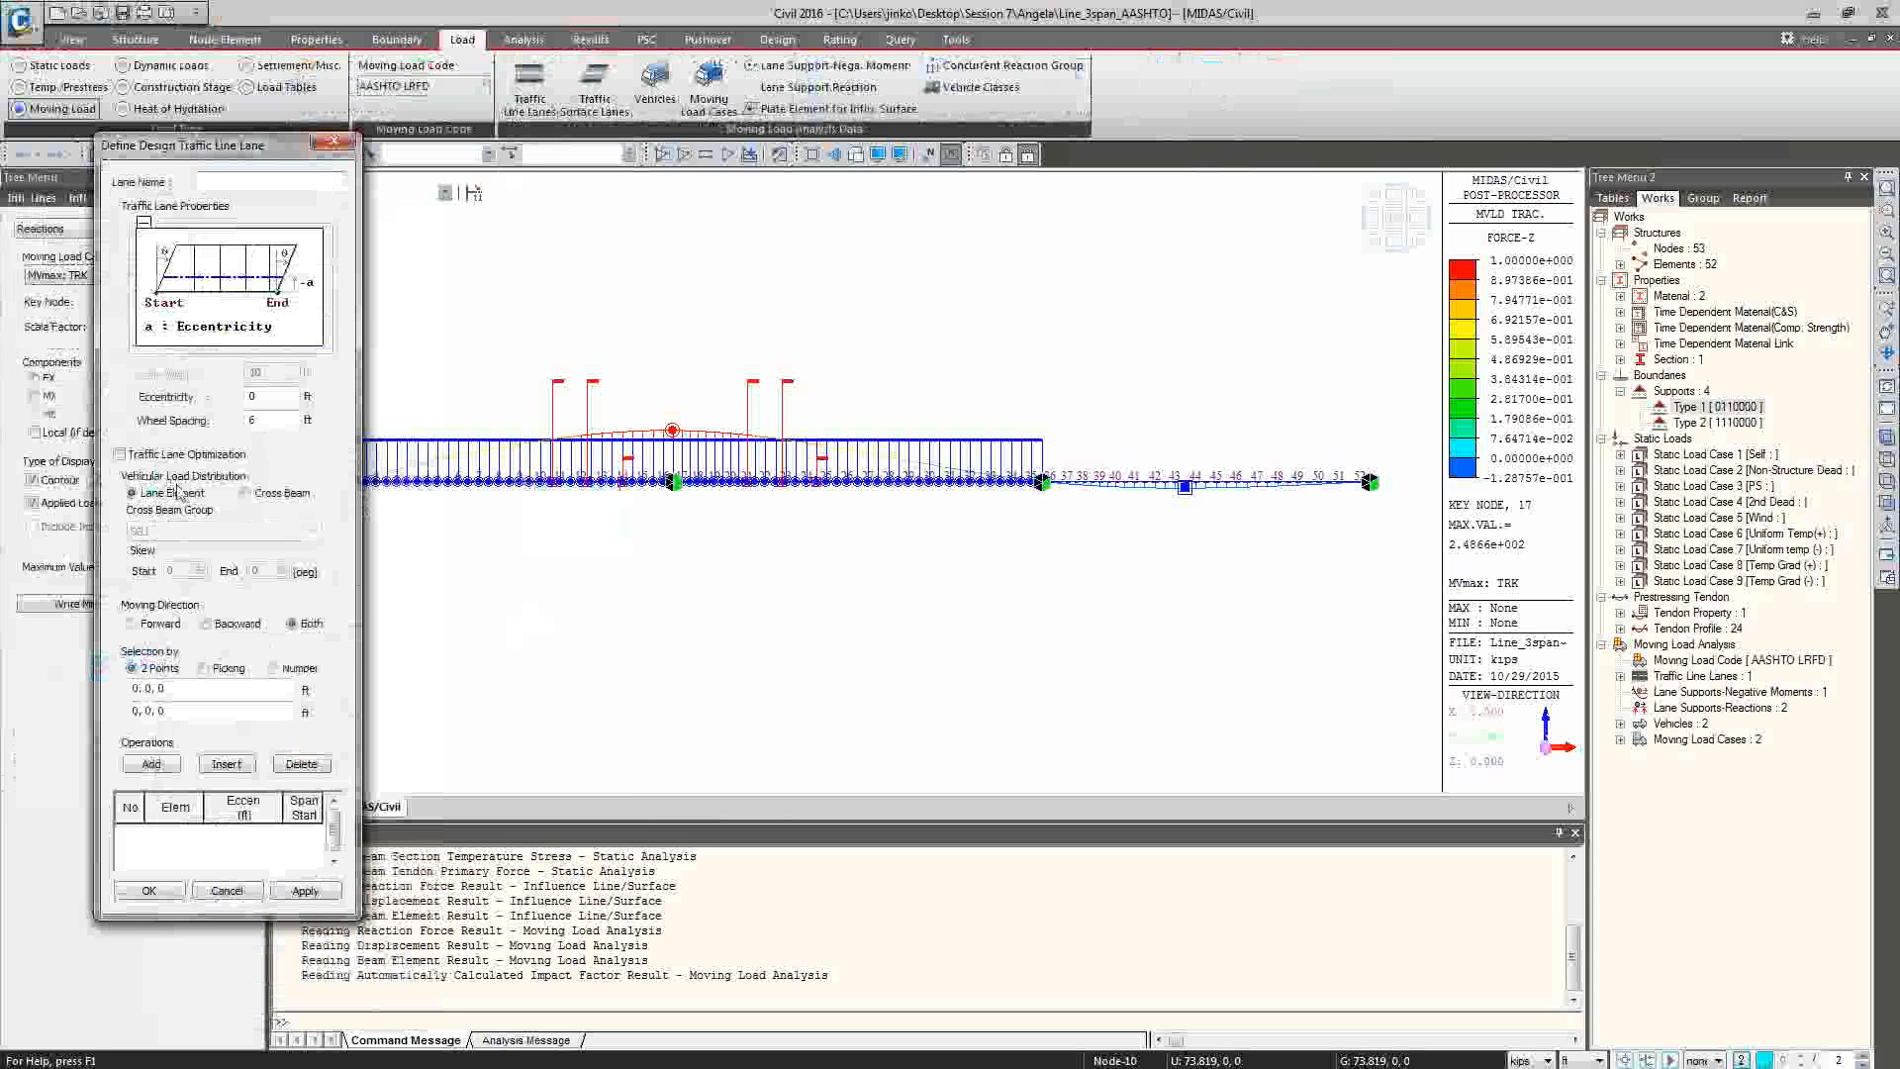
{"action": "left_click", "coordinate": [276, 497]}
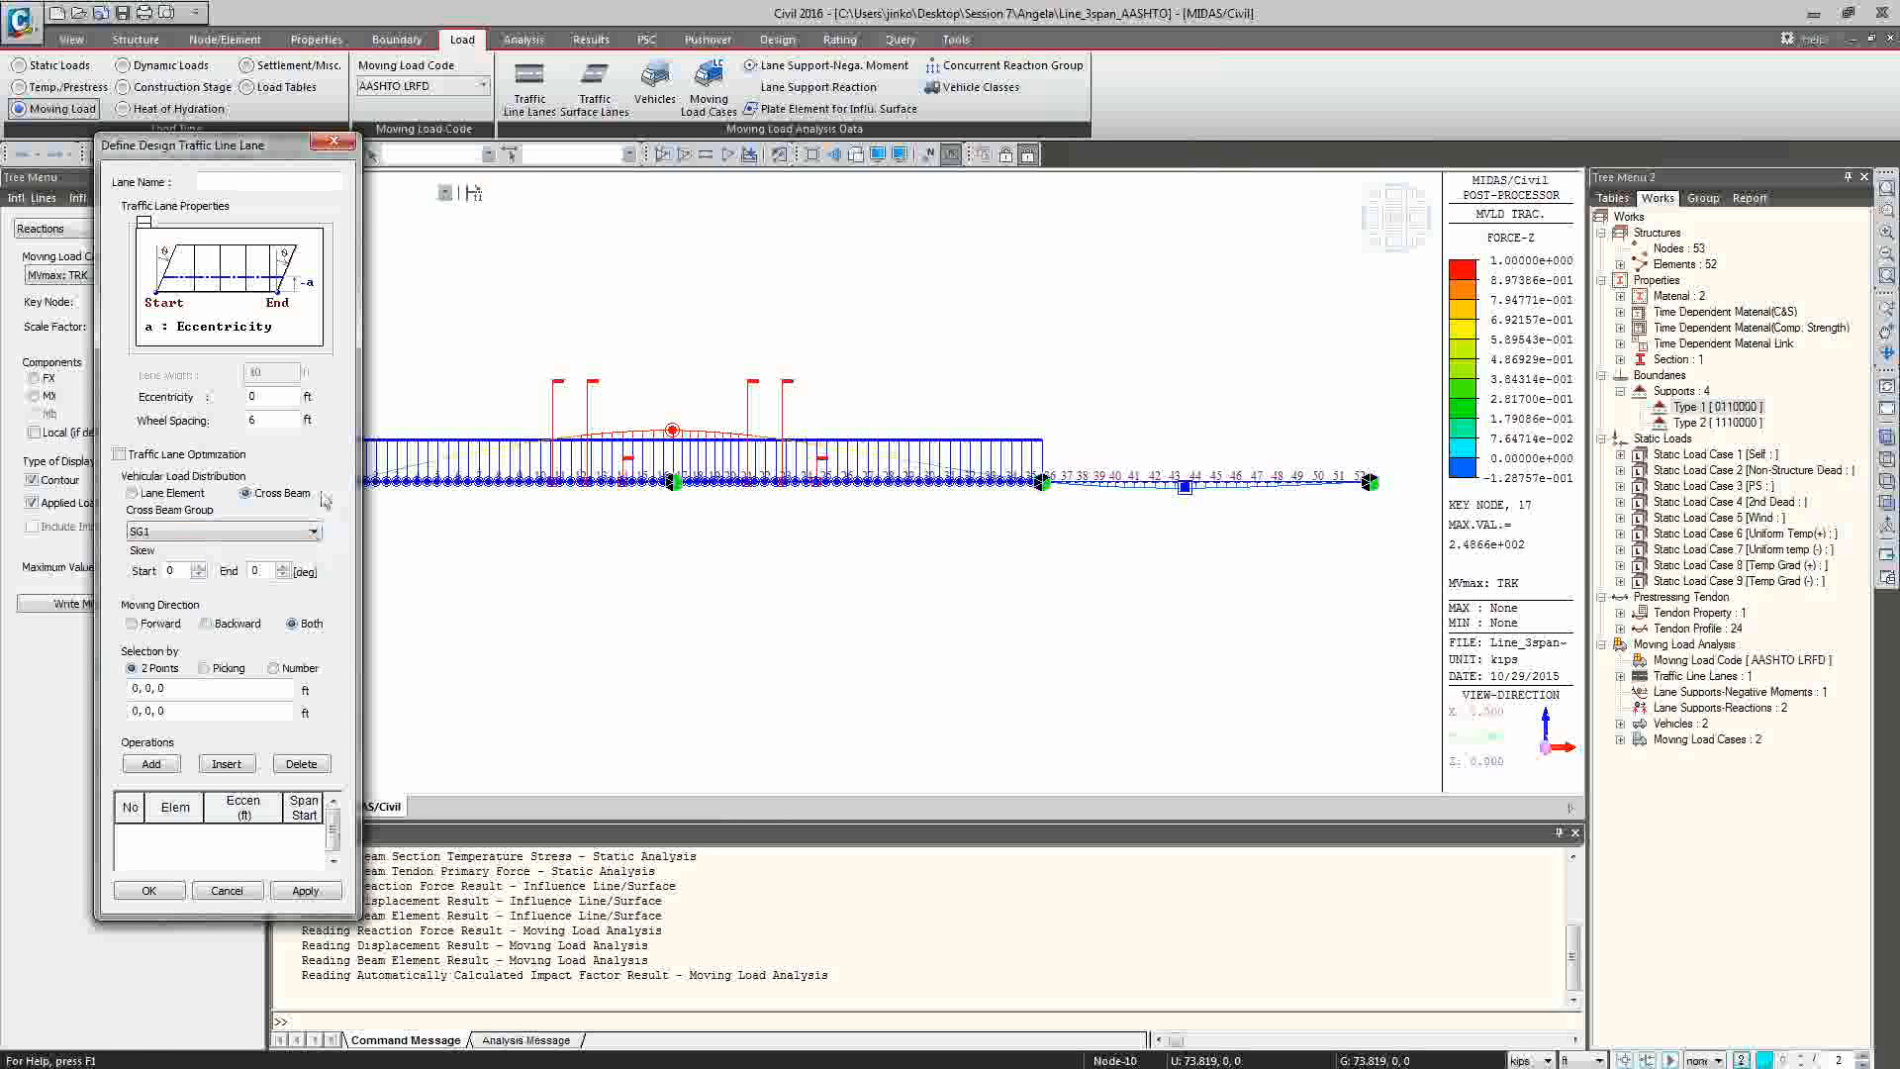
{"action": "left_click", "coordinate": [333, 141]}
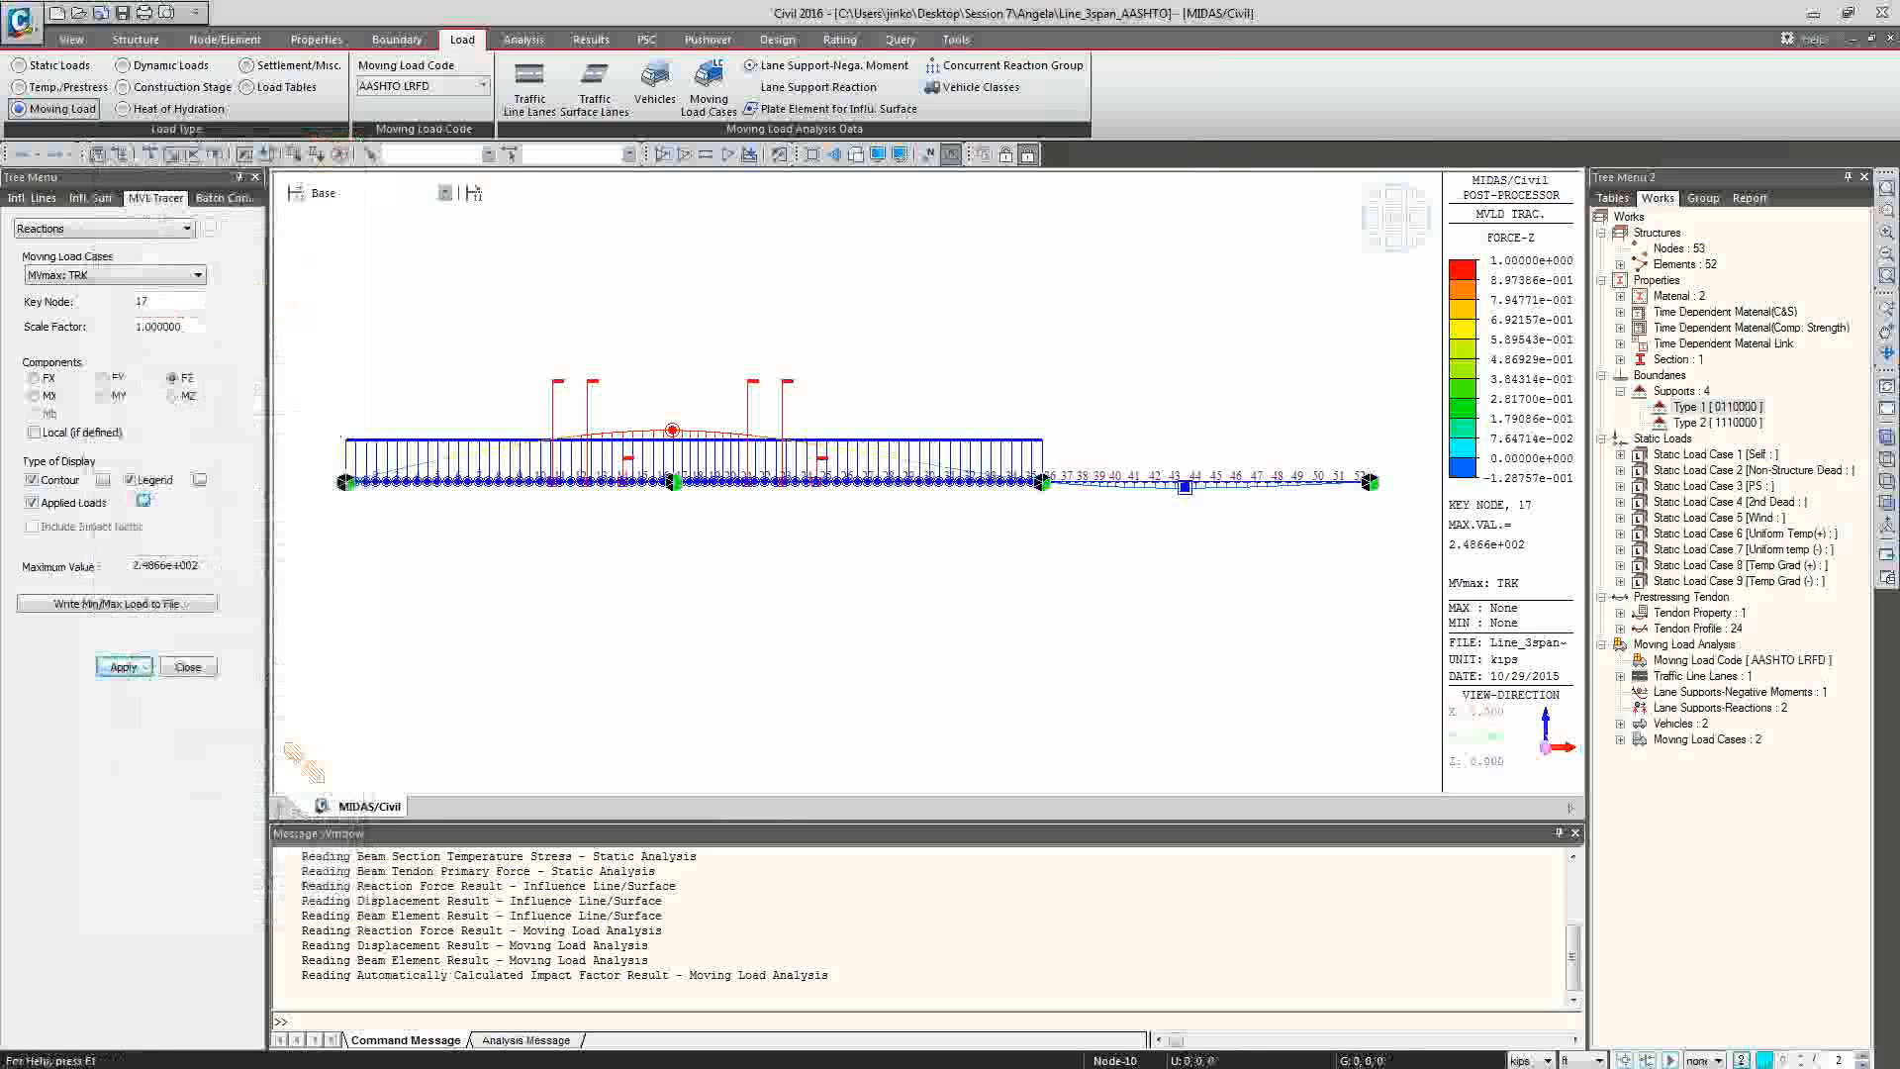